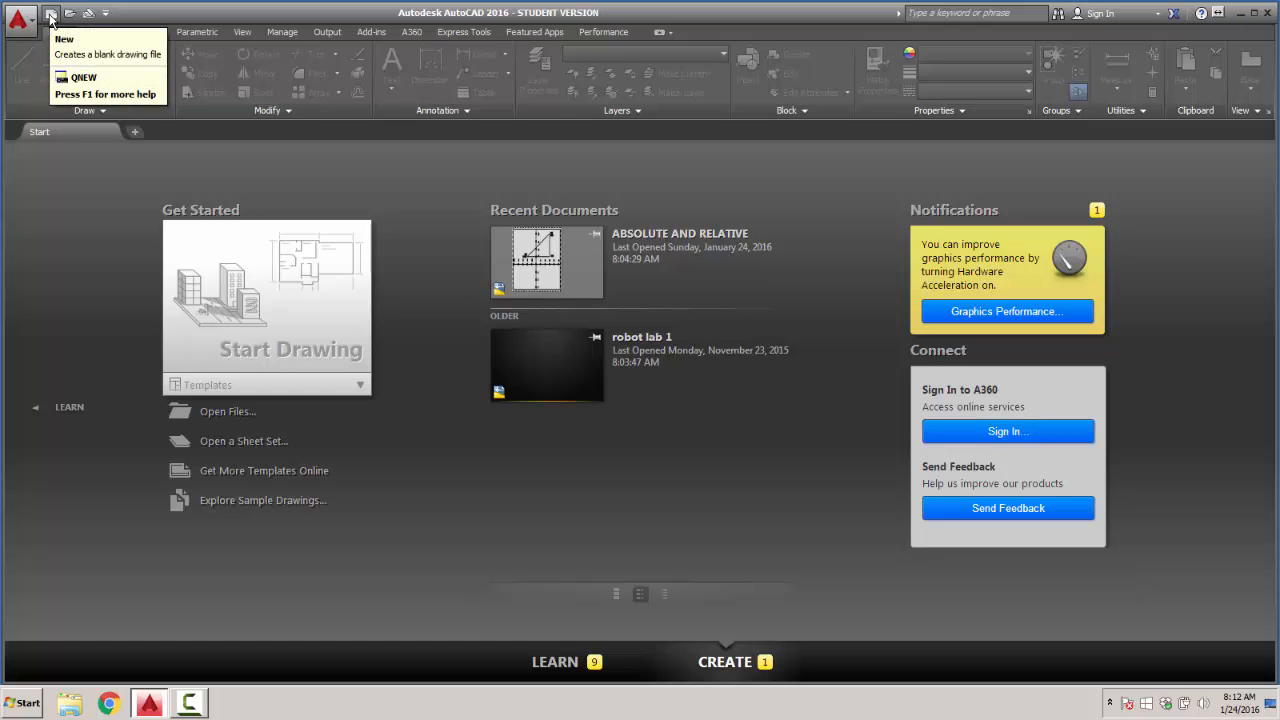
- Create a new drawing from the acad.dwt template
{"action": "left_click", "coordinate": [50, 14]}
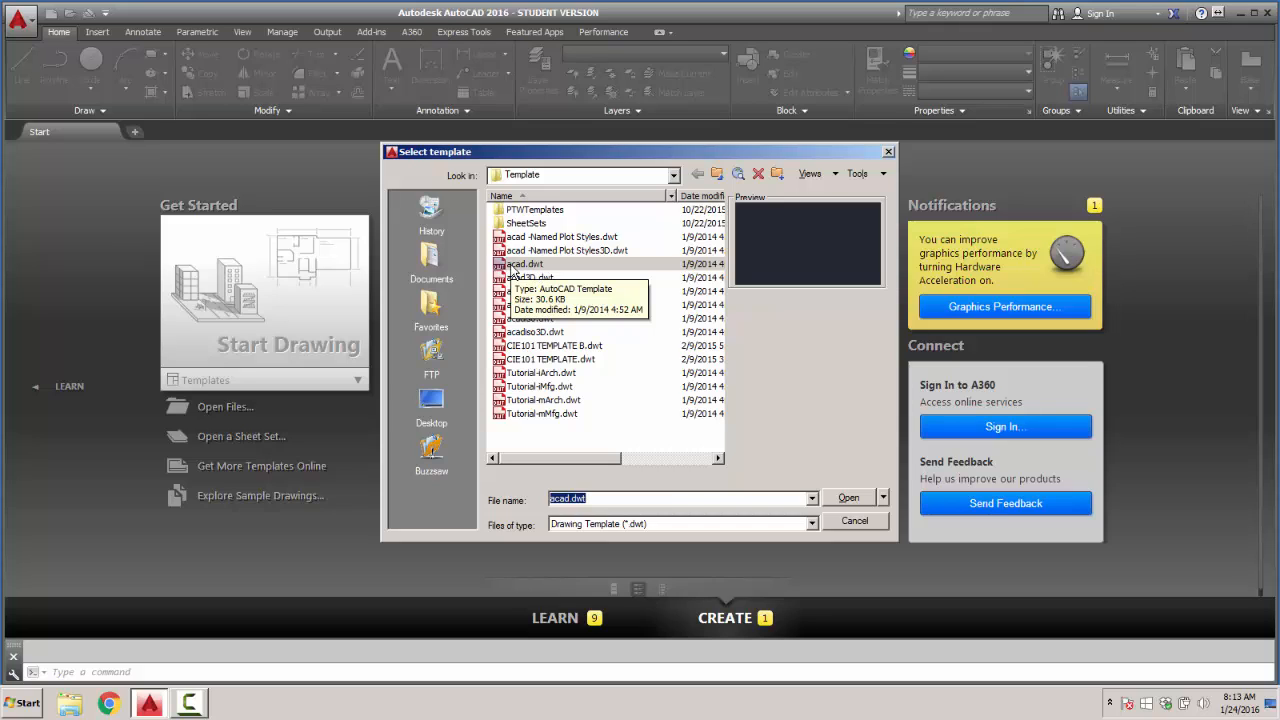
{"action": "left_click", "coordinate": [513, 266]}
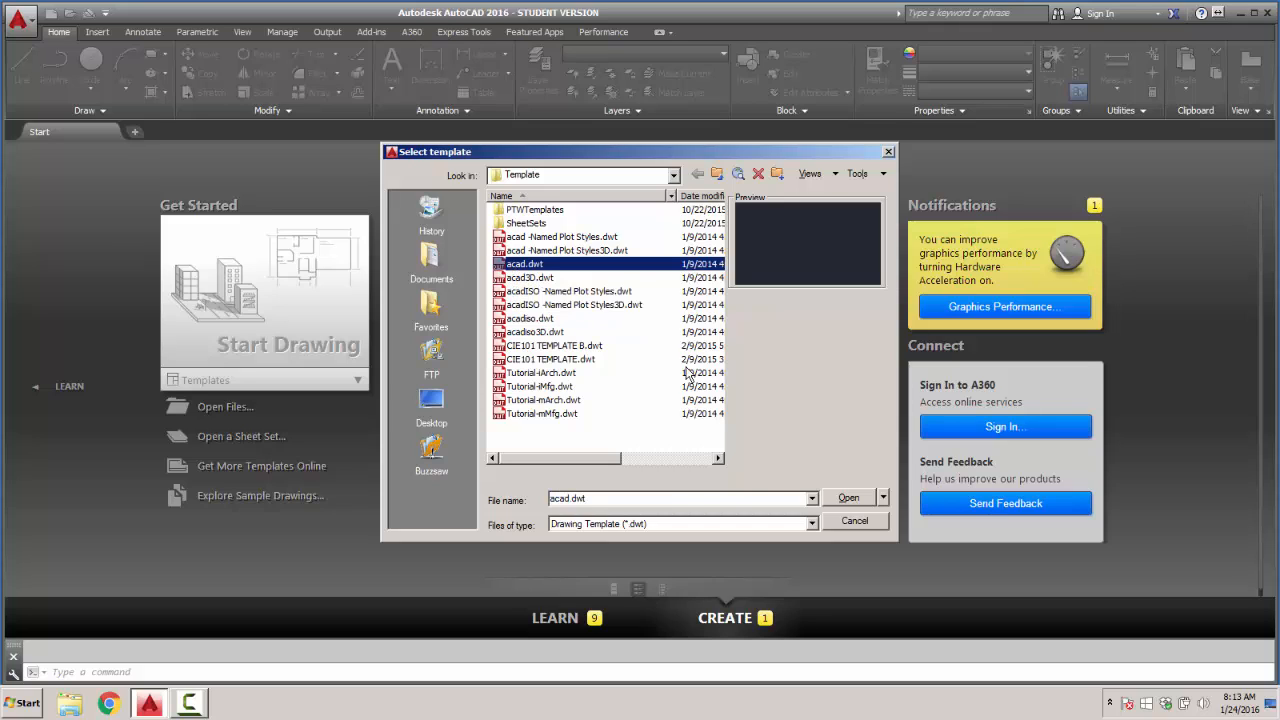
{"action": "left_click", "coordinate": [848, 498]}
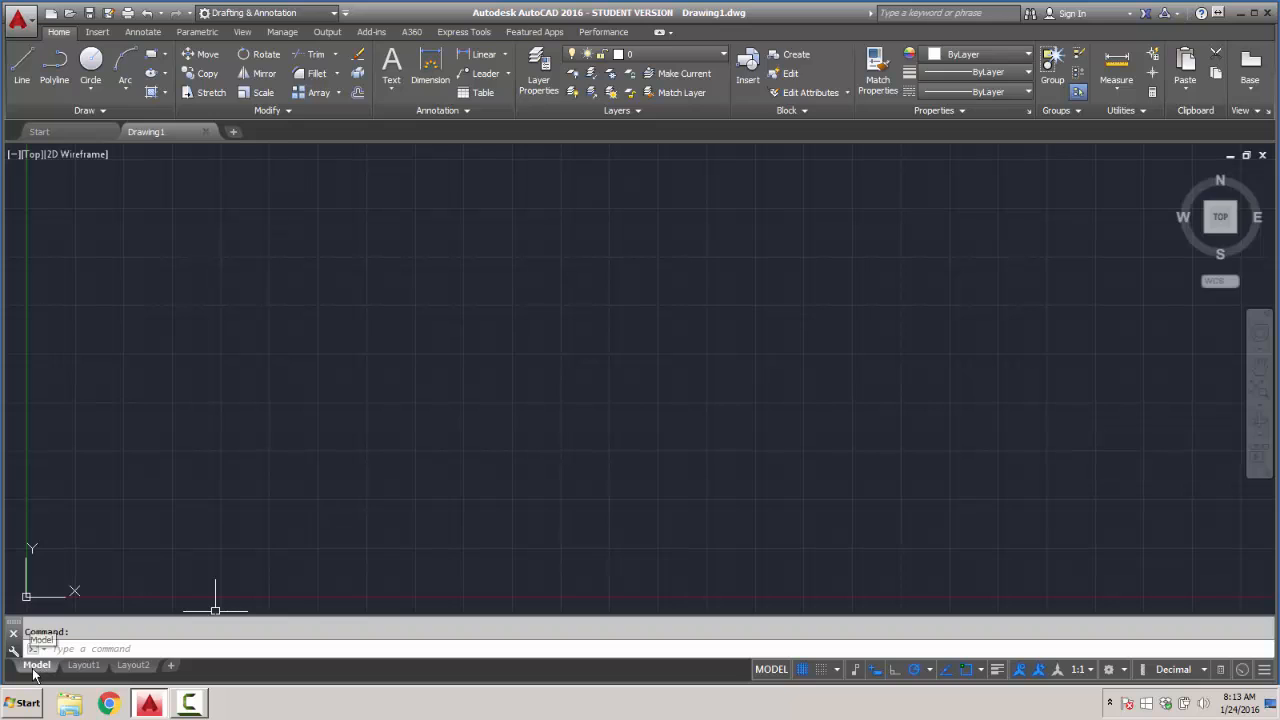
- View the paper space of Layout1 and return to model space
{"action": "left_click", "coordinate": [84, 667]}
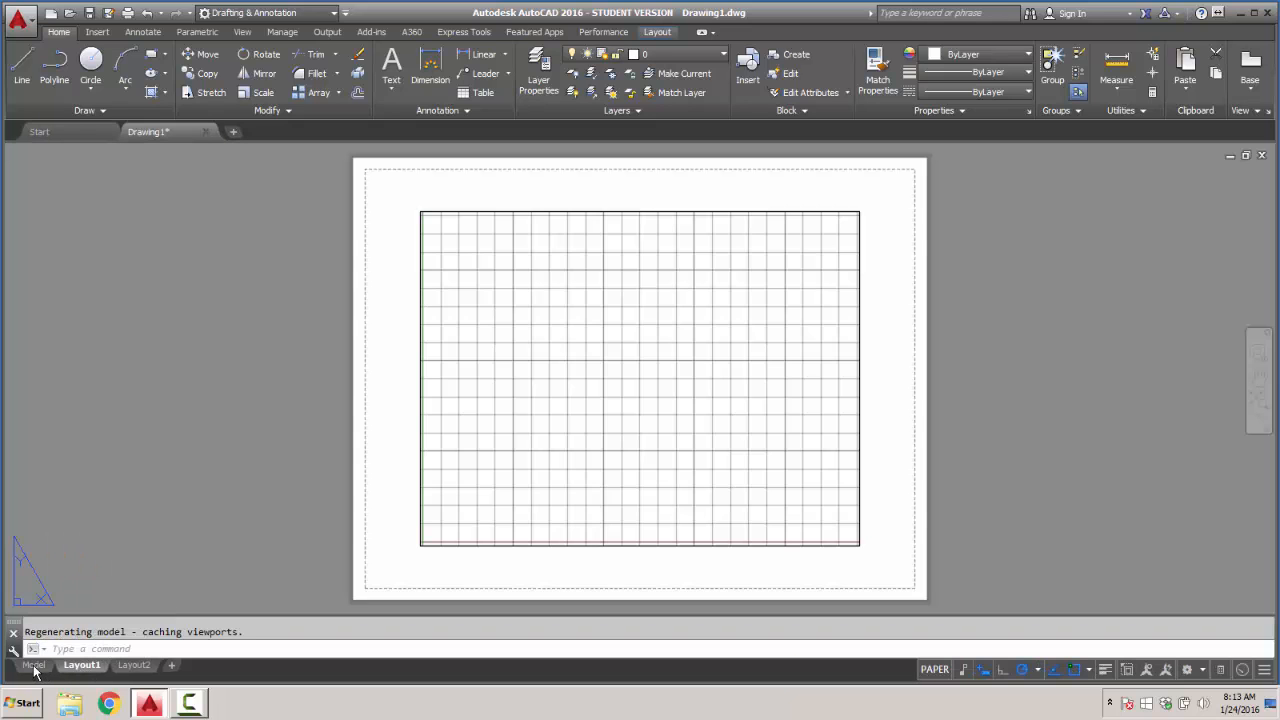
{"action": "left_click", "coordinate": [35, 667]}
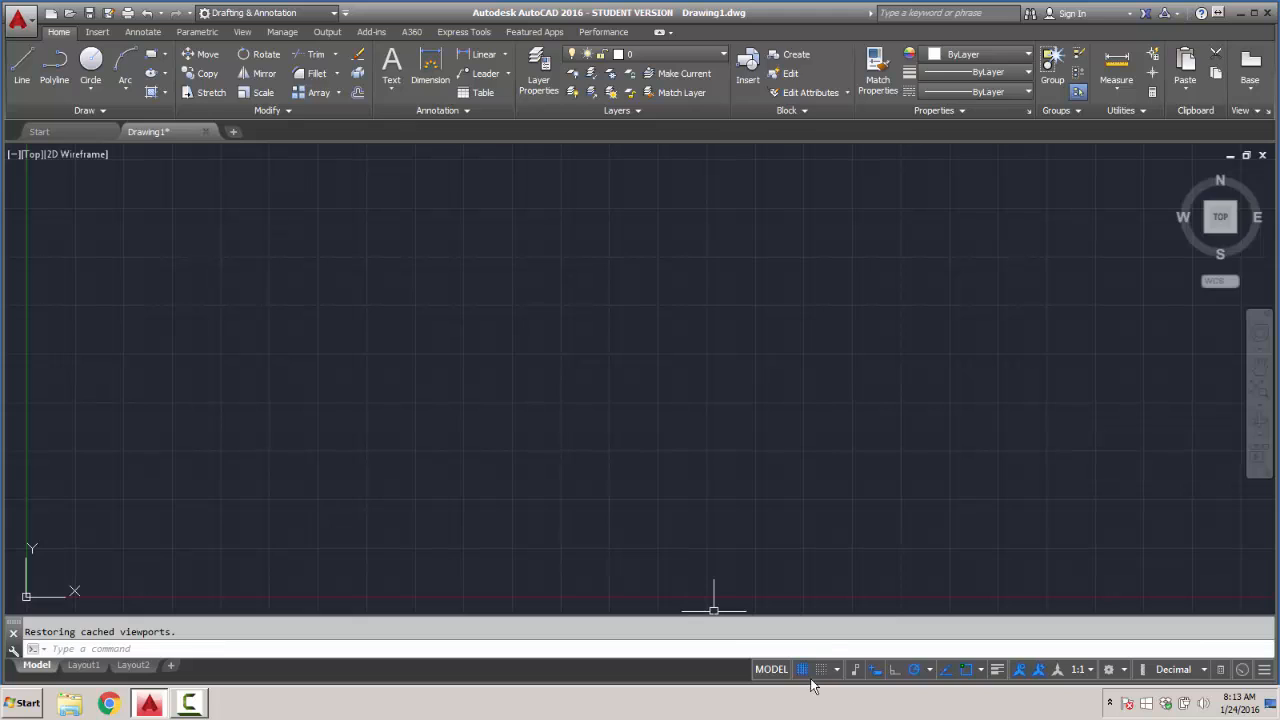
- Choose Cartesian format for second or next points in the dynamic input's pointer settings and accept the drafting settings
{"action": "right_click", "coordinate": [875, 677]}
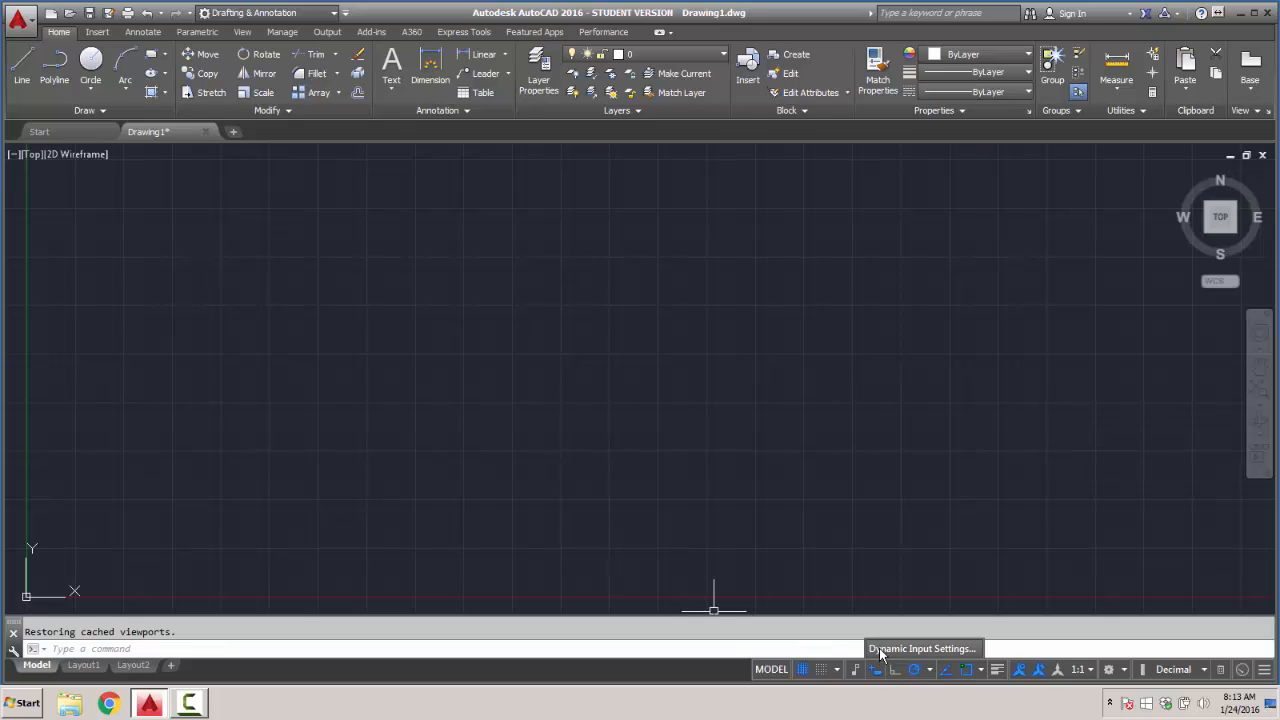
{"action": "left_click", "coordinate": [920, 649]}
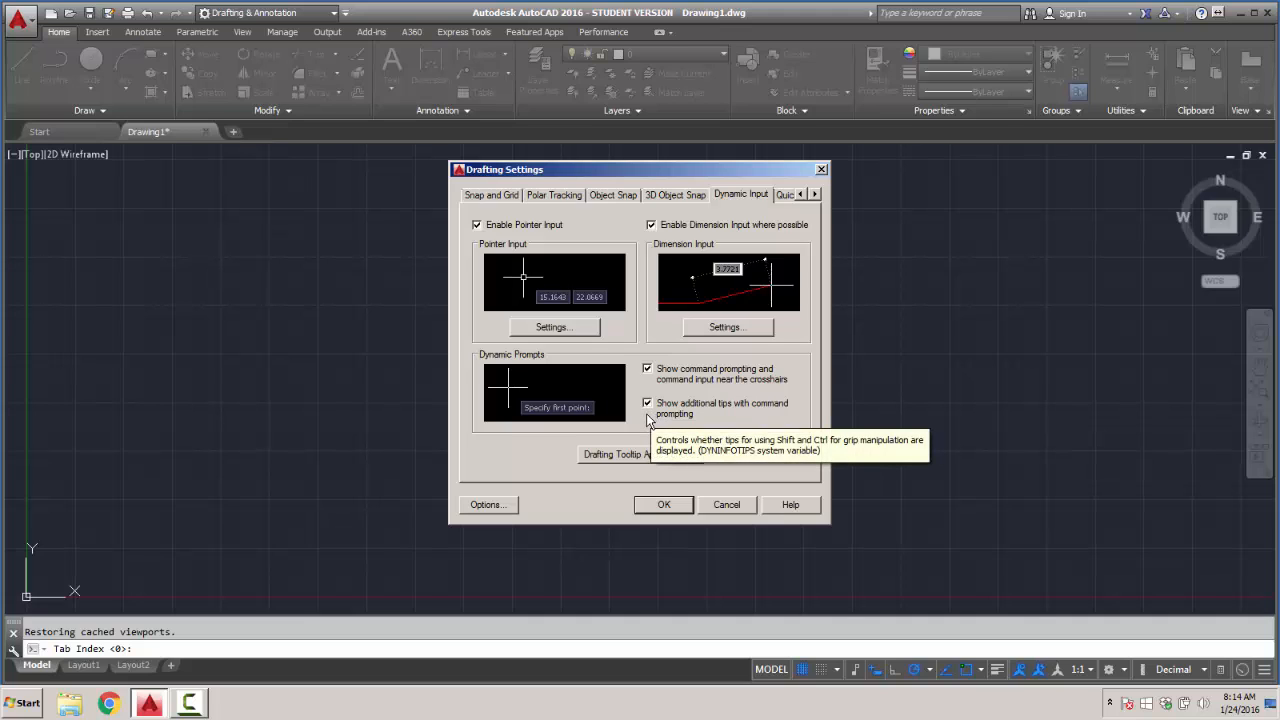
{"action": "left_click", "coordinate": [548, 328]}
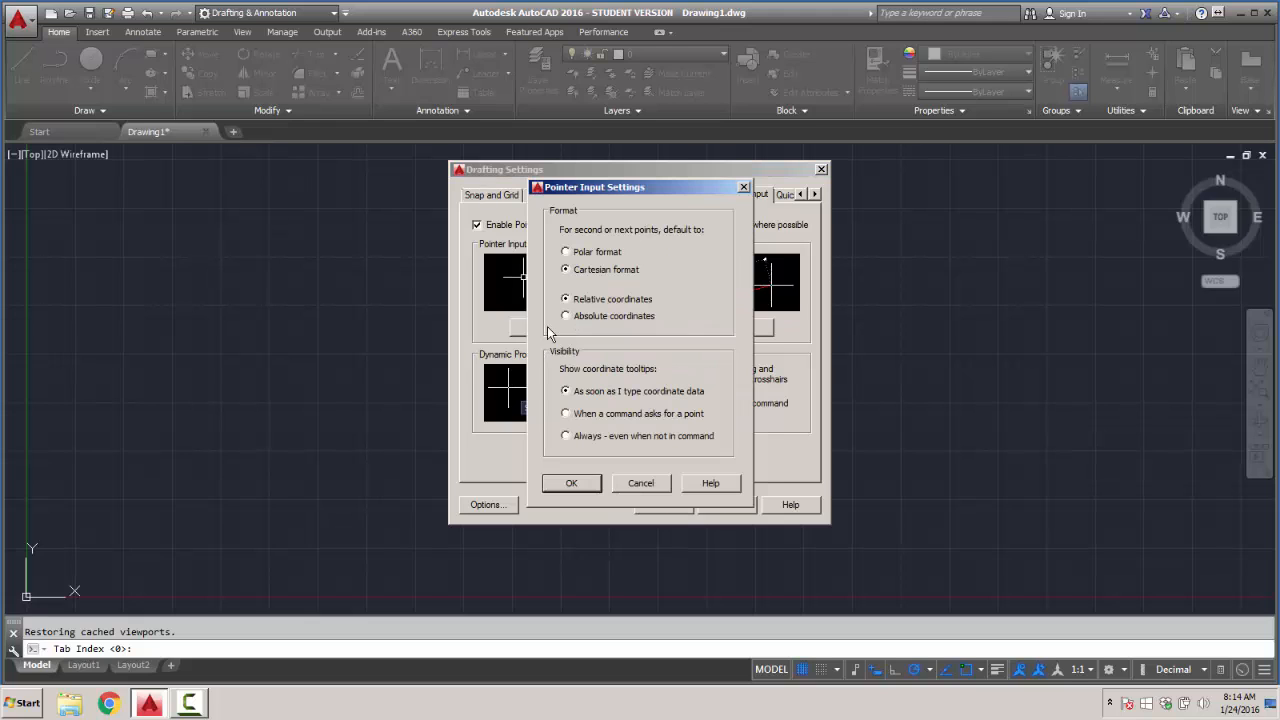
{"action": "left_click", "coordinate": [566, 270]}
{"action": "left_click", "coordinate": [574, 484]}
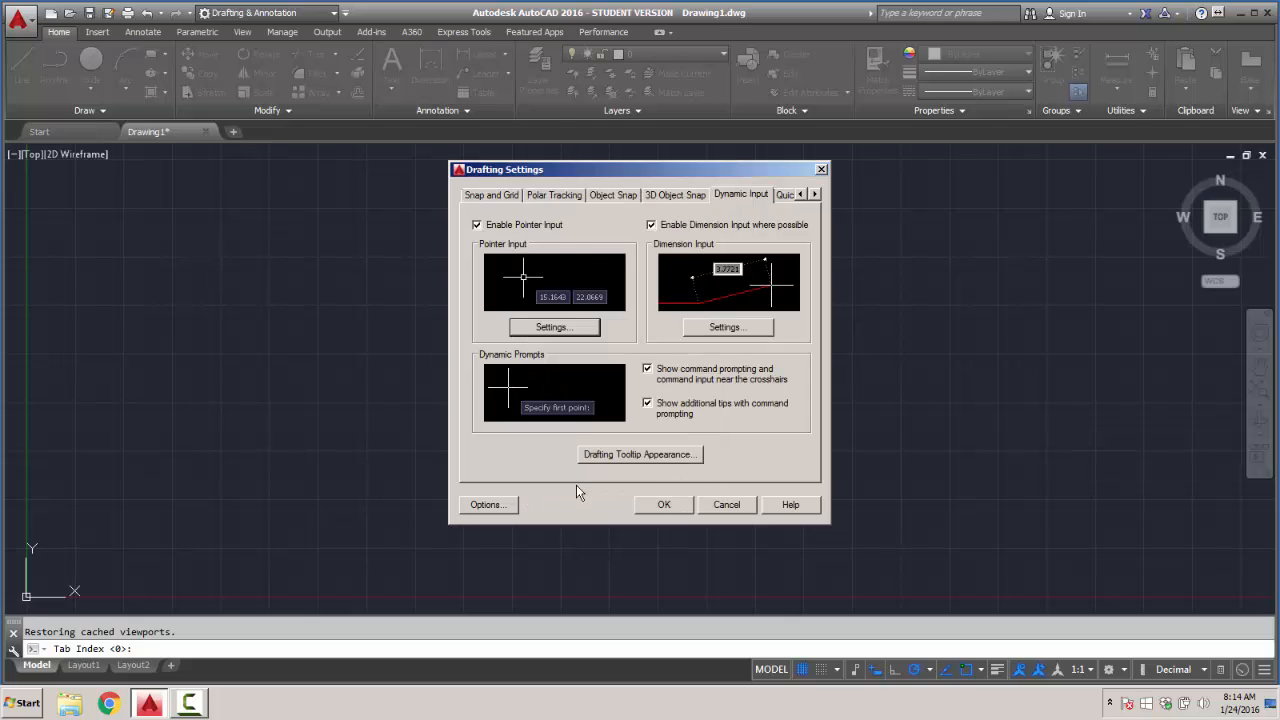
{"action": "left_click", "coordinate": [666, 504]}
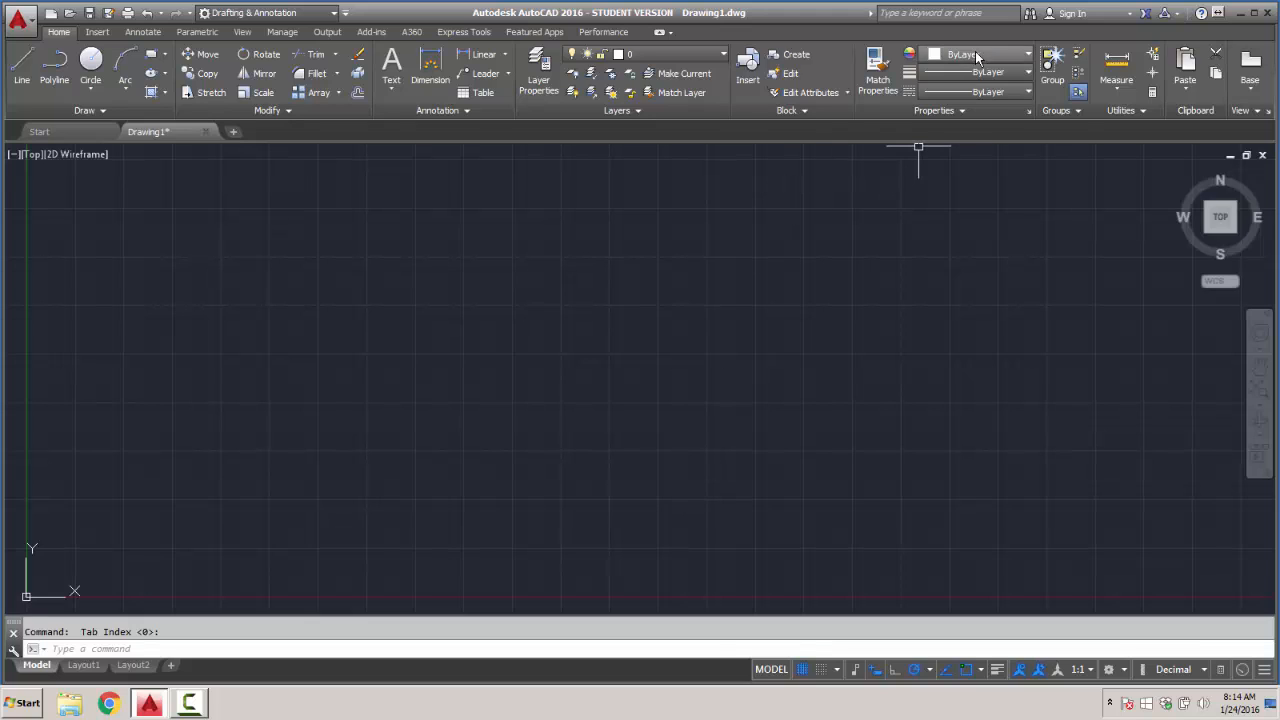
- Set the current object color to yellow and the current lineweight to 0.30 mm
{"action": "left_click", "coordinate": [1025, 57]}
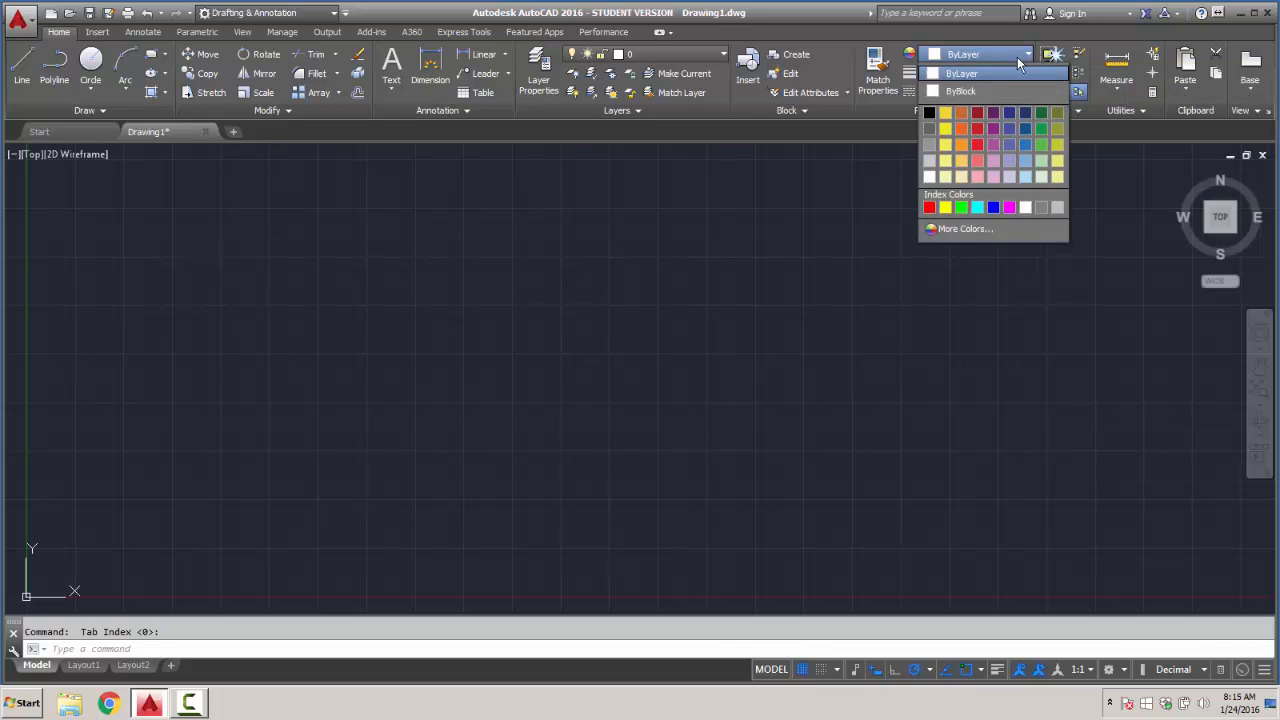
{"action": "left_click", "coordinate": [945, 207]}
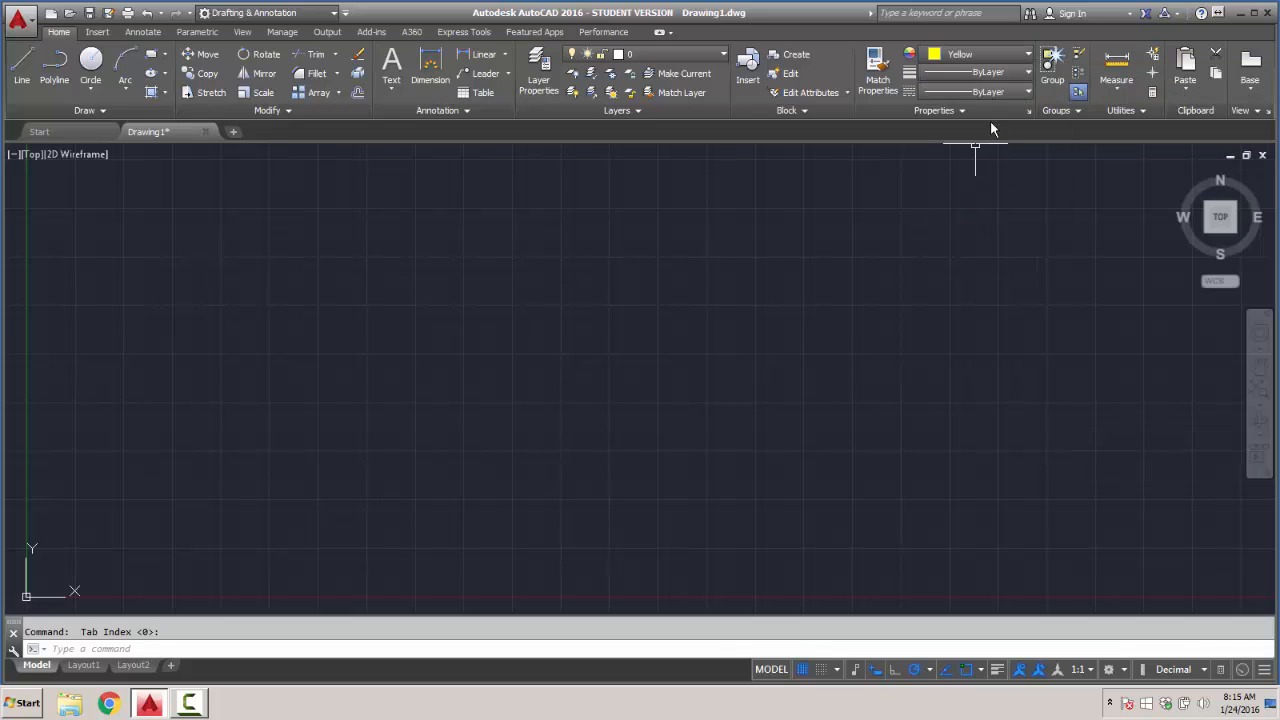
{"action": "left_click", "coordinate": [1027, 91]}
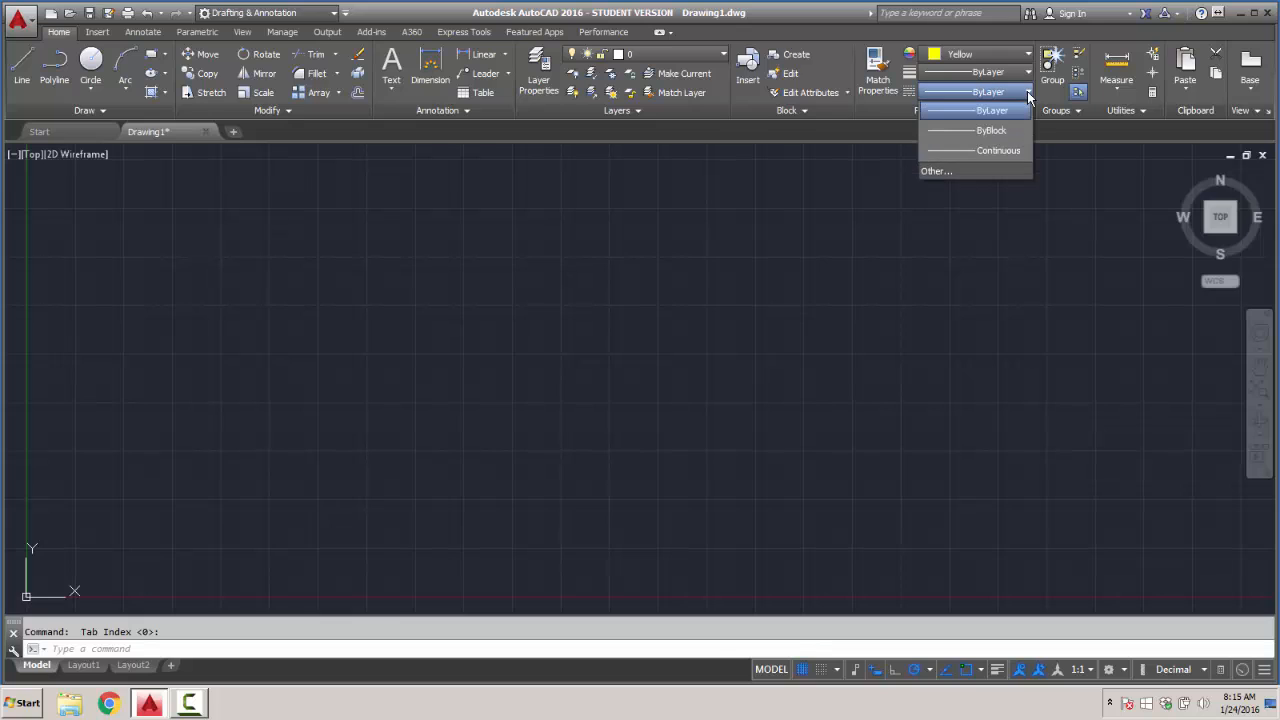
{"action": "left_click", "coordinate": [1027, 91]}
{"action": "left_click", "coordinate": [1027, 72]}
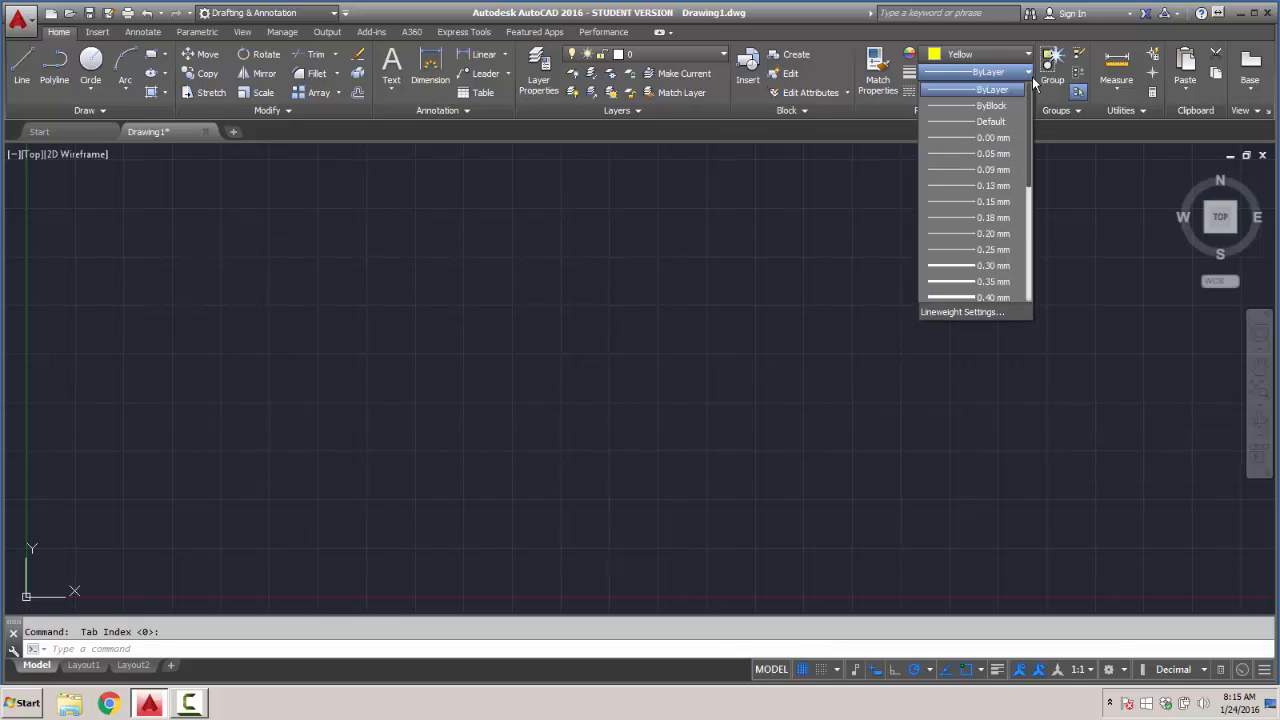
{"action": "left_click", "coordinate": [966, 268]}
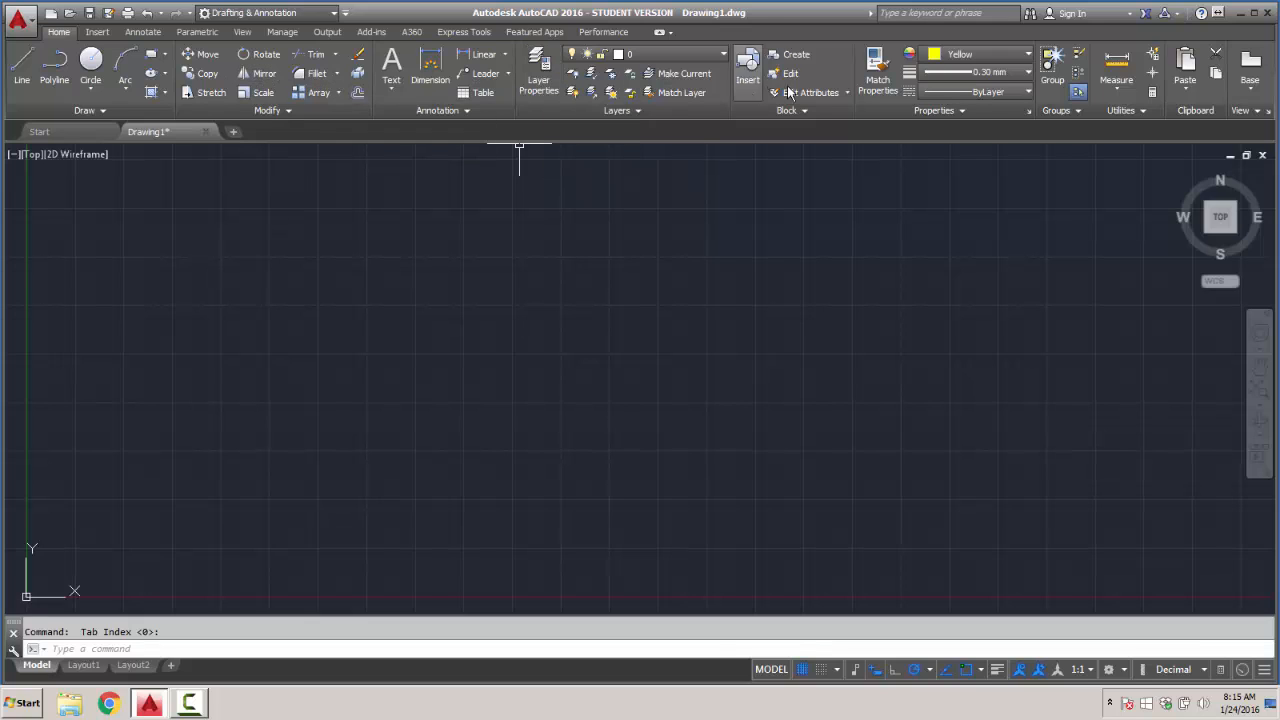
- Cycle the ribbon through its minimized display states and back to the full ribbon
{"action": "left_click", "coordinate": [670, 34]}
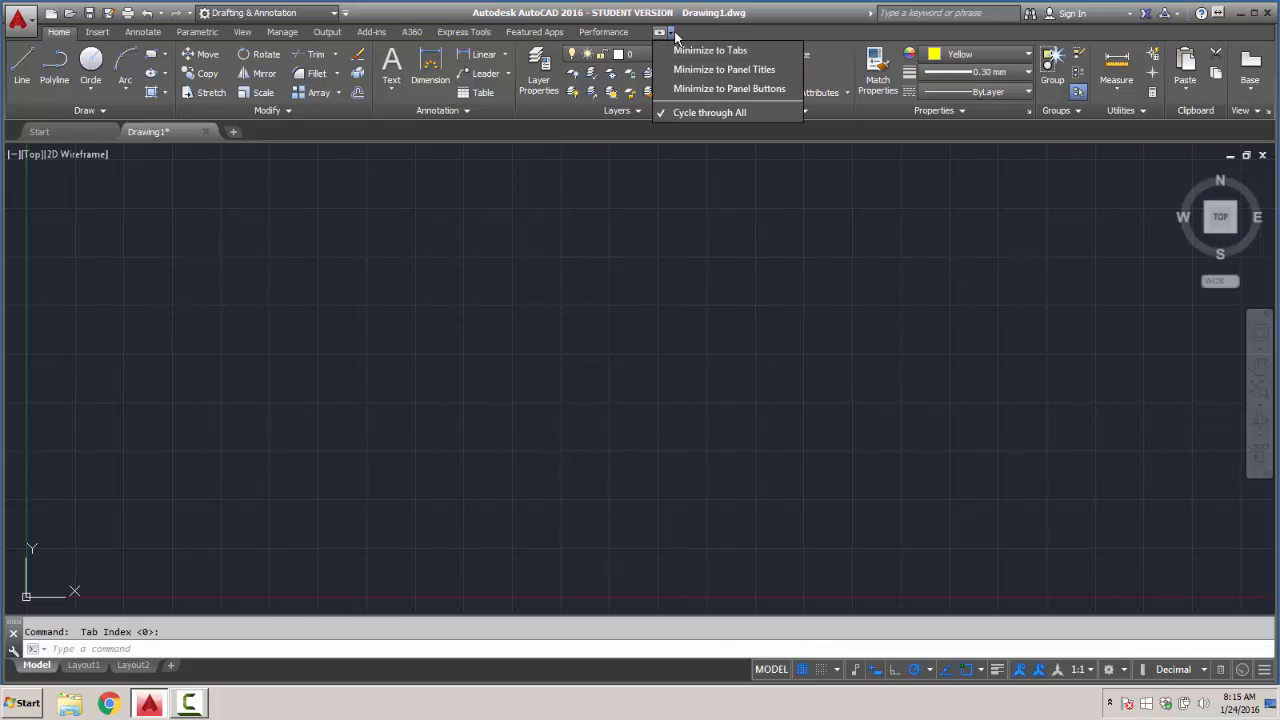
{"action": "left_click", "coordinate": [698, 113]}
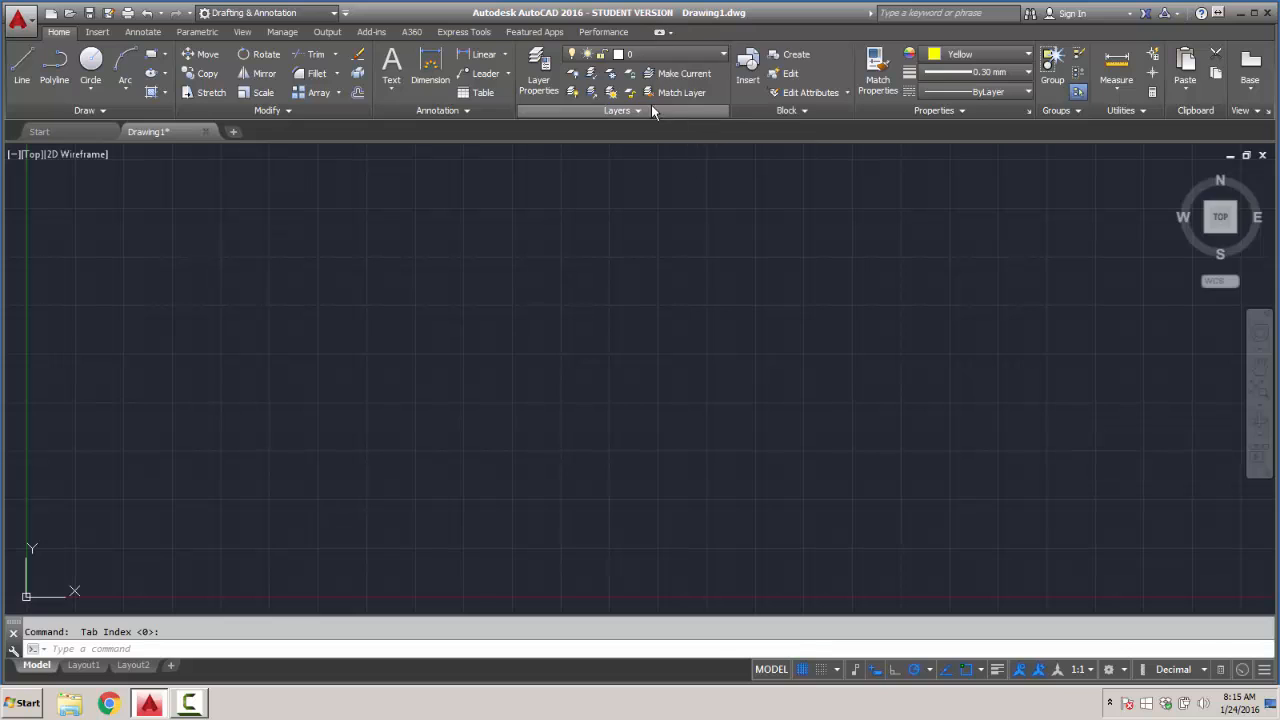
{"action": "left_click", "coordinate": [660, 37]}
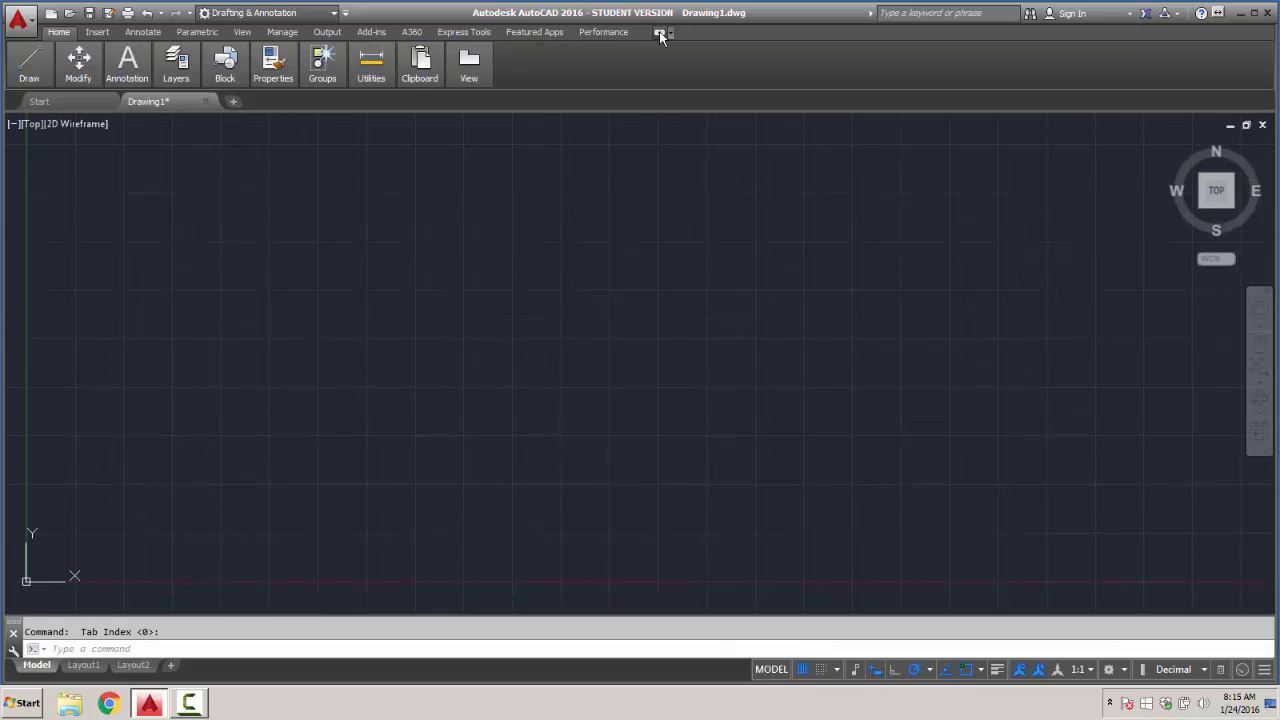
{"action": "left_click", "coordinate": [660, 37]}
{"action": "left_click", "coordinate": [659, 33]}
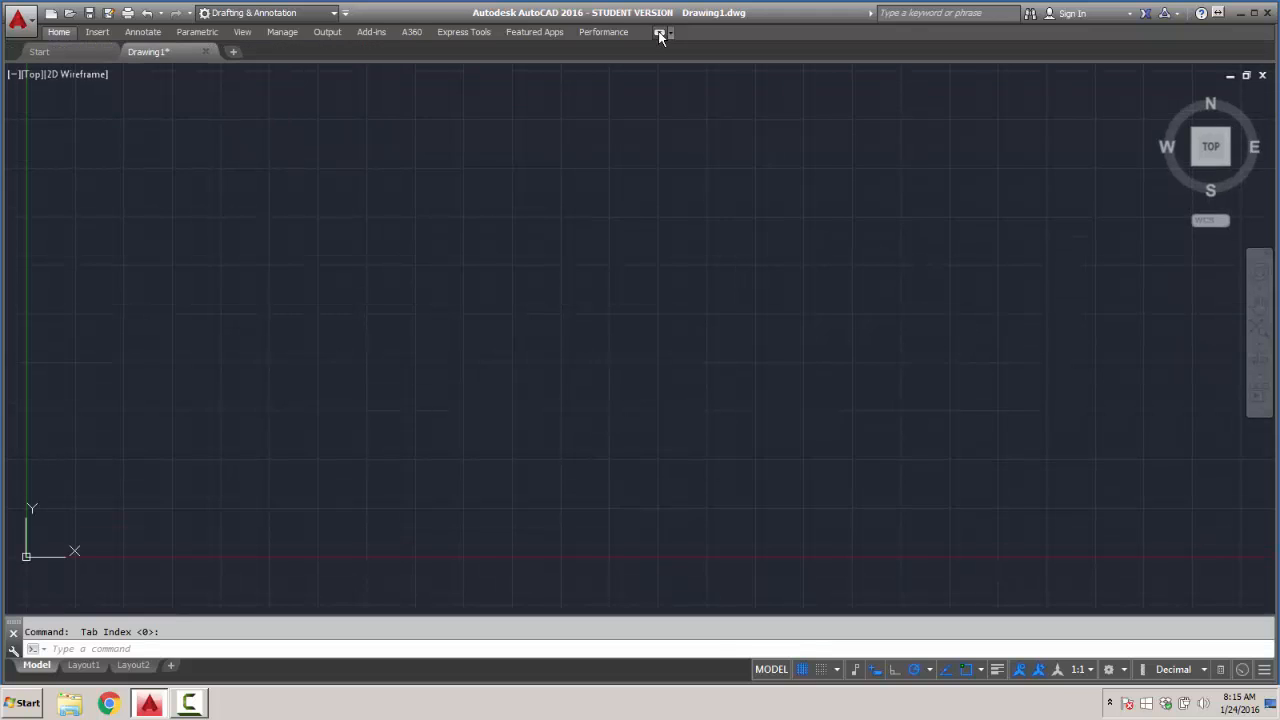
{"action": "left_click", "coordinate": [659, 33]}
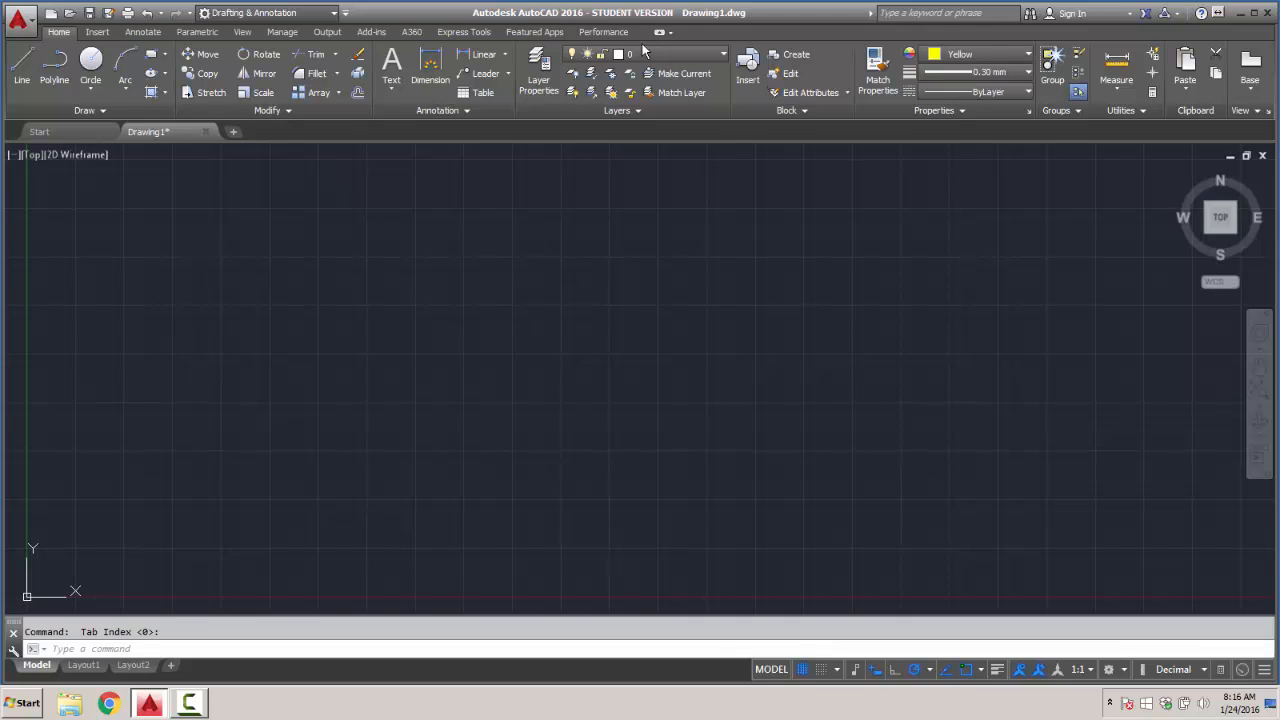
- Create a layer named "xy coordinates" in the layer properties and set its color to green
{"action": "left_click", "coordinate": [538, 84]}
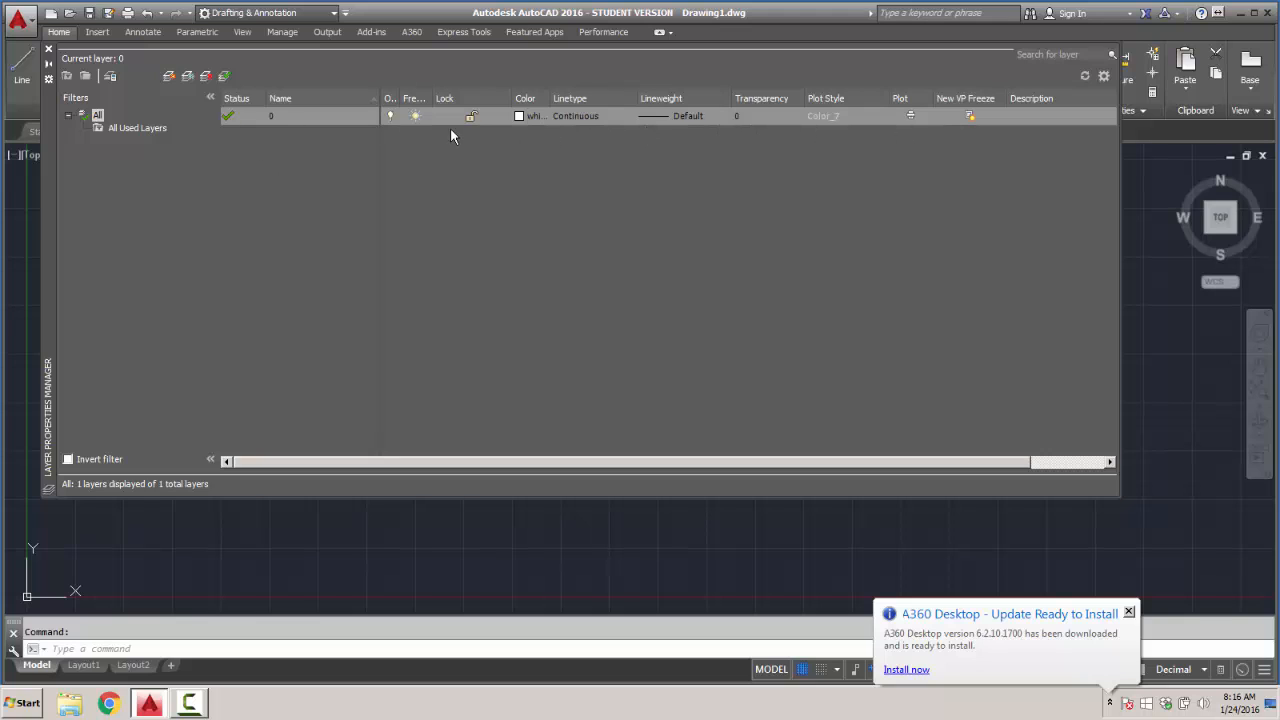
{"action": "right_click", "coordinate": [343, 171]}
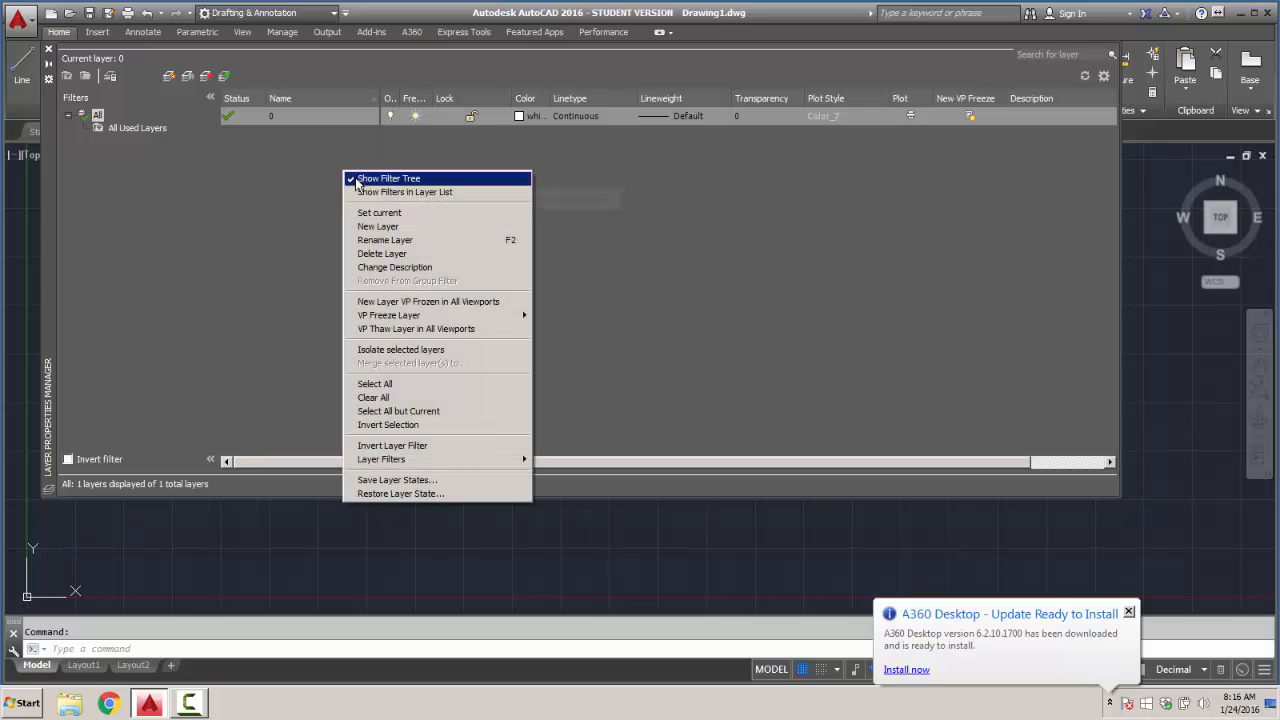
{"action": "left_click", "coordinate": [388, 226]}
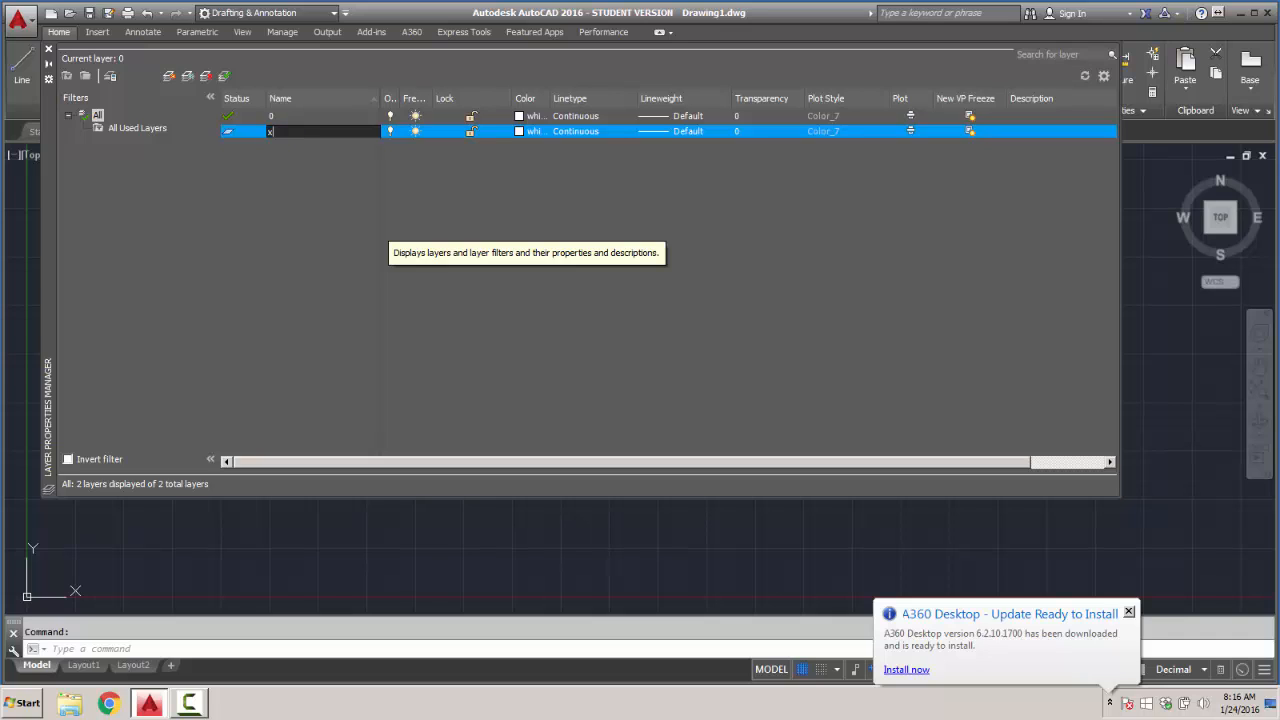
{"action": "type", "text": "xy coordinates"}
{"action": "right_click", "coordinate": [327, 151]}
{"action": "left_click", "coordinate": [518, 131]}
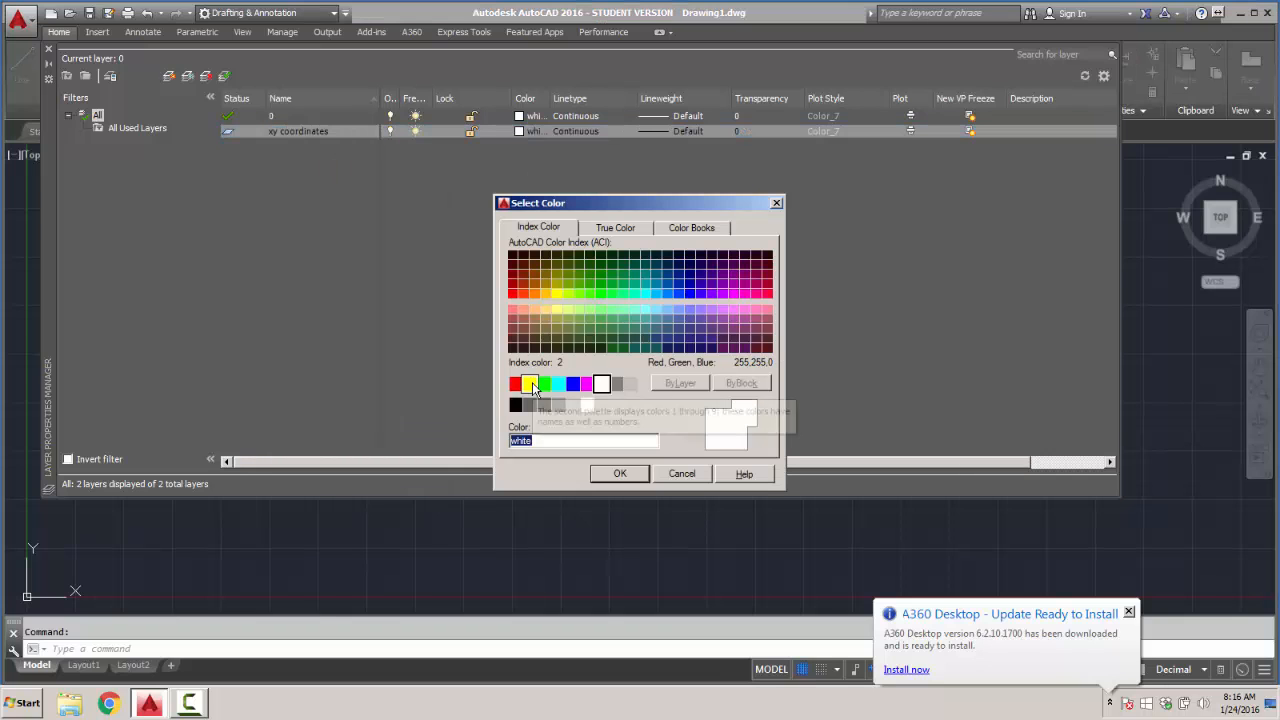
{"action": "left_click", "coordinate": [546, 386]}
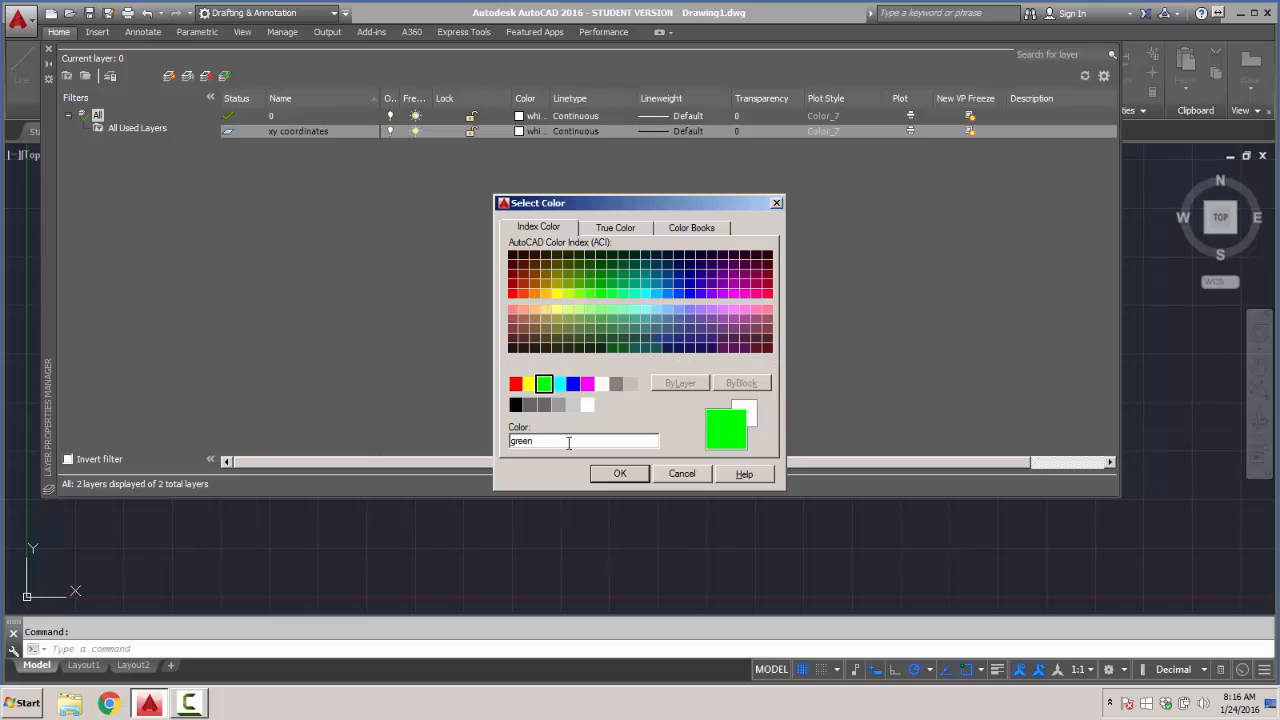
{"action": "left_click", "coordinate": [620, 474]}
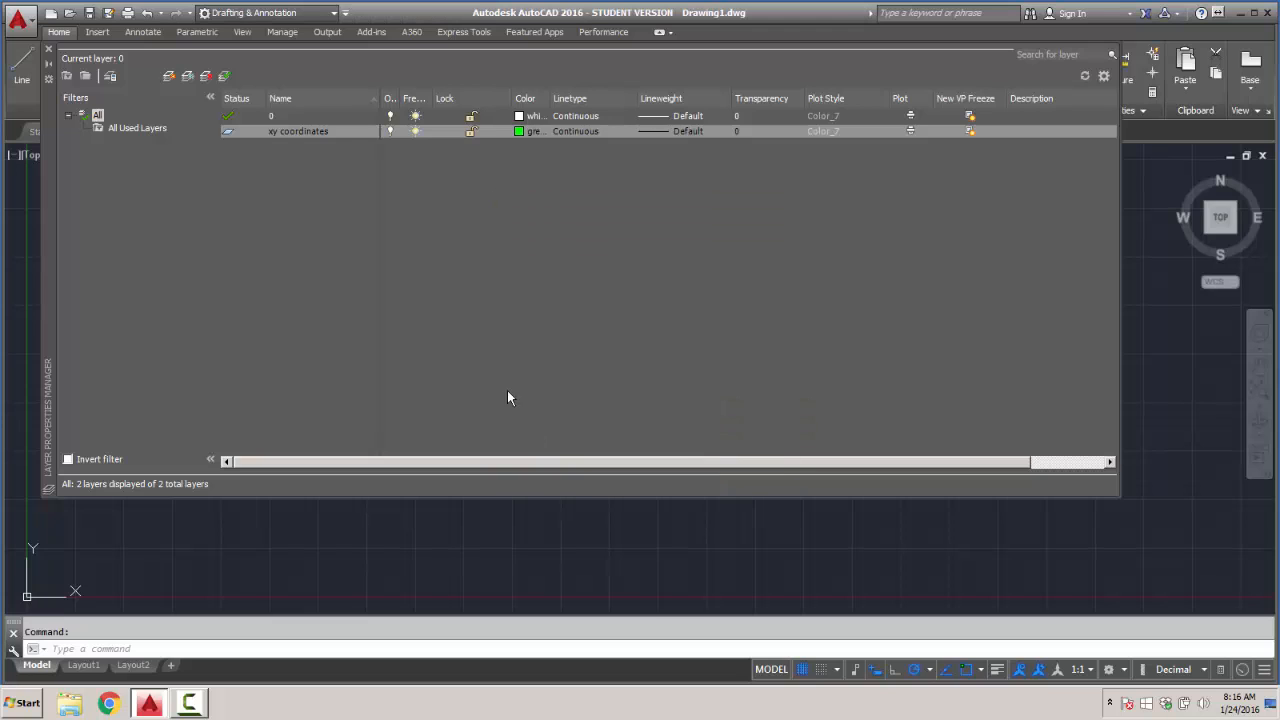
- Create a layer named "absolute" and set its color to red
{"action": "right_click", "coordinate": [317, 161]}
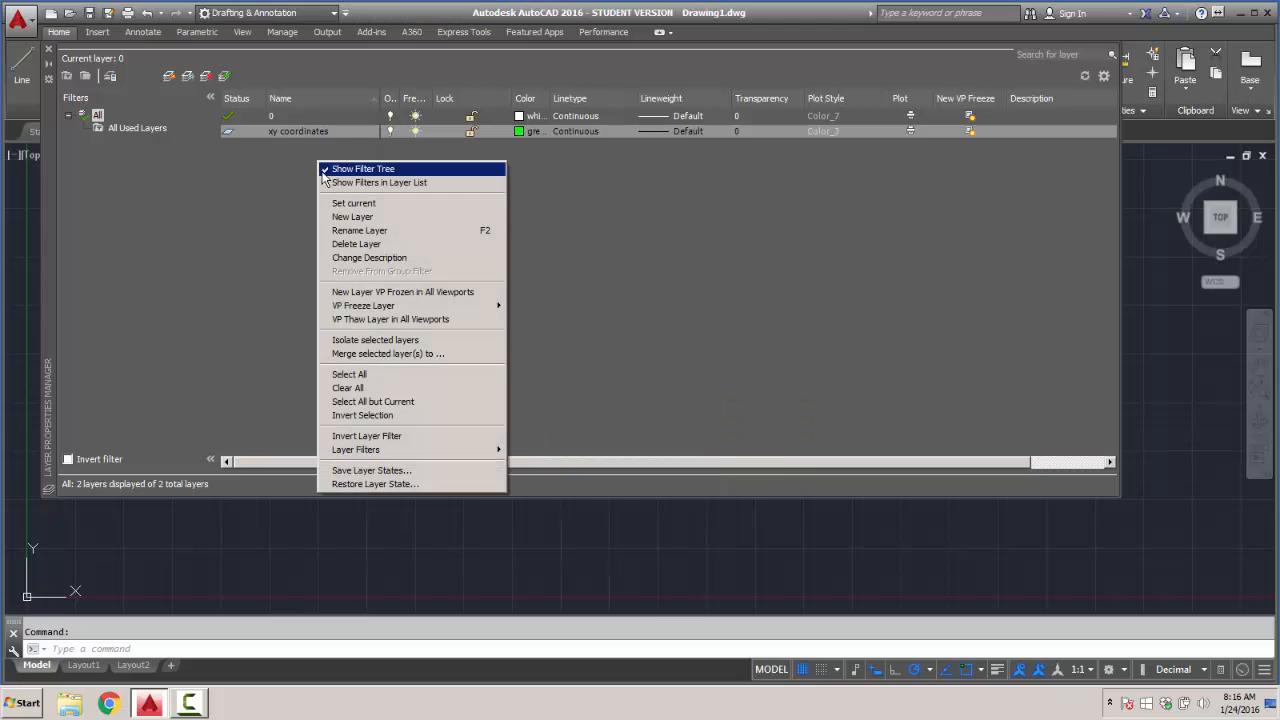
{"action": "left_click", "coordinate": [338, 218]}
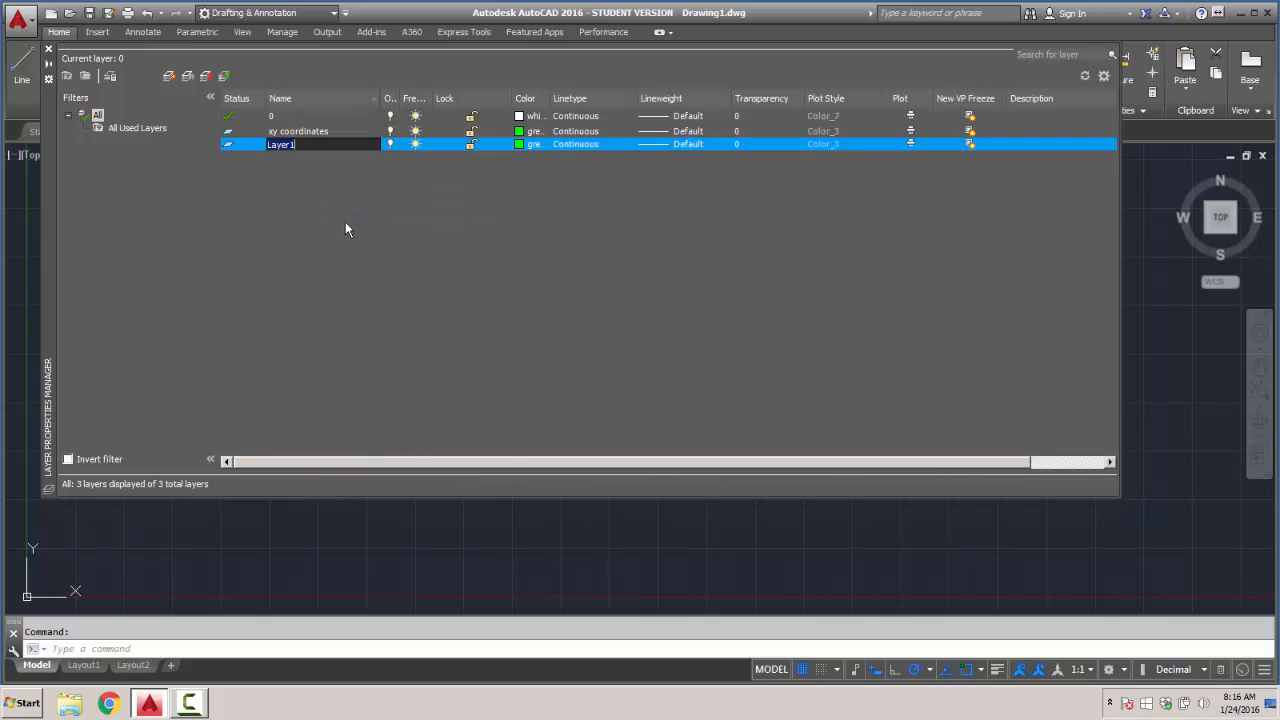
{"action": "type", "text": "abso"}
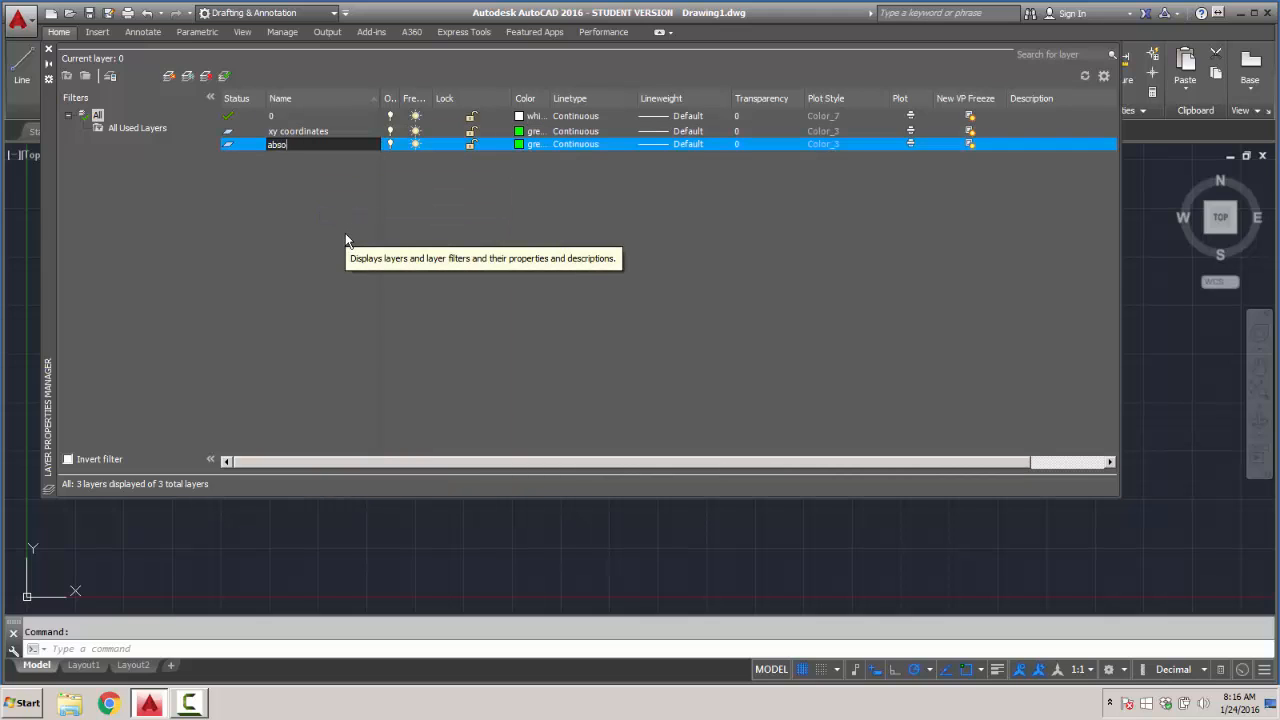
{"action": "type", "text": "lute"}
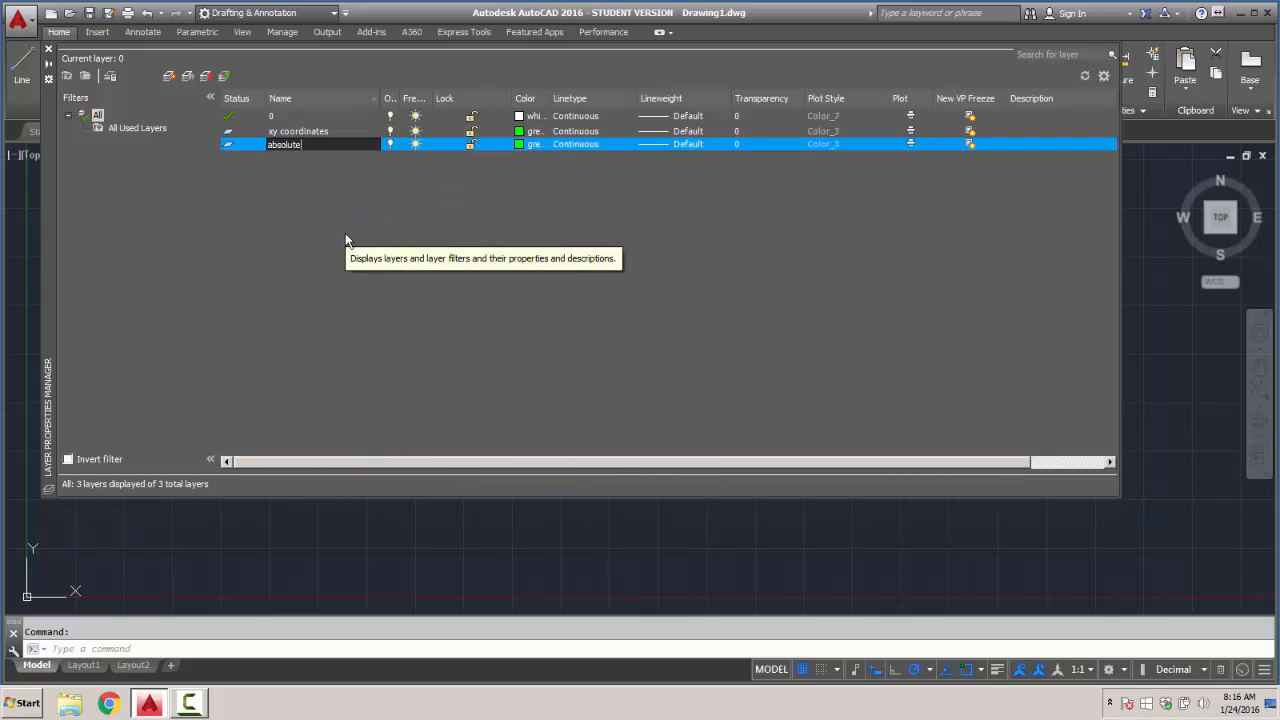
{"action": "left_click", "coordinate": [519, 145]}
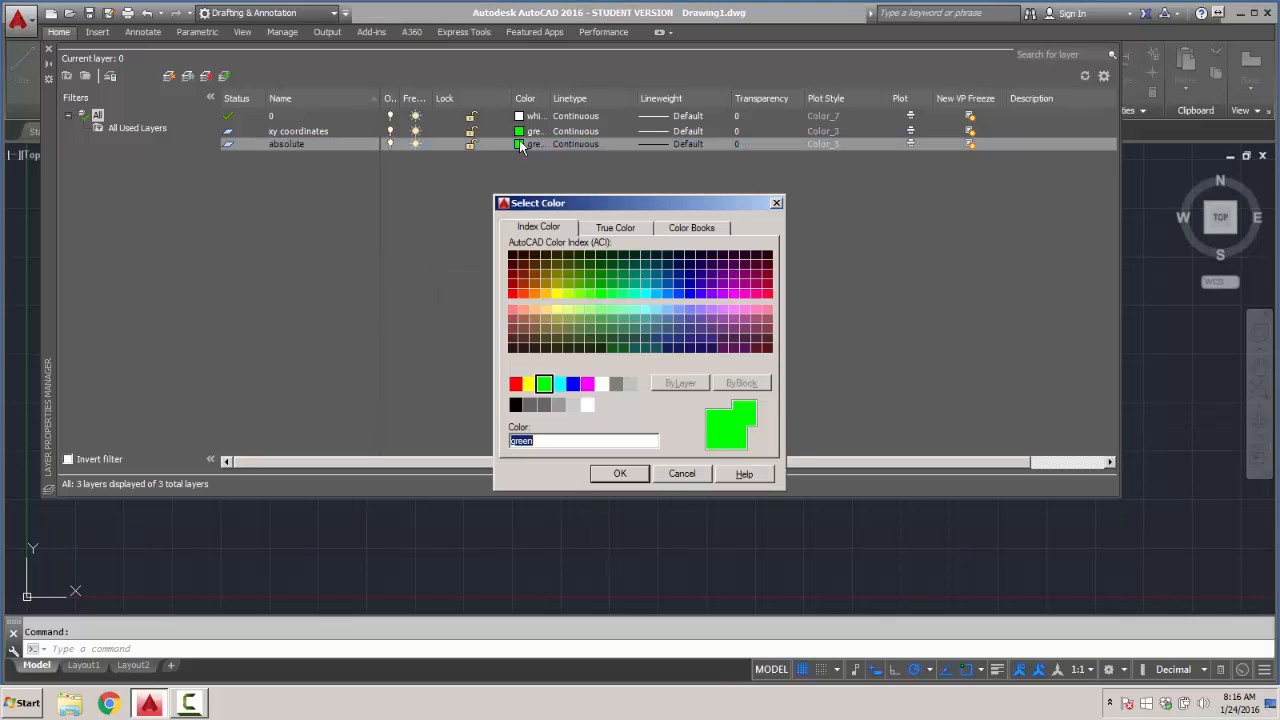
{"action": "left_click", "coordinate": [515, 385]}
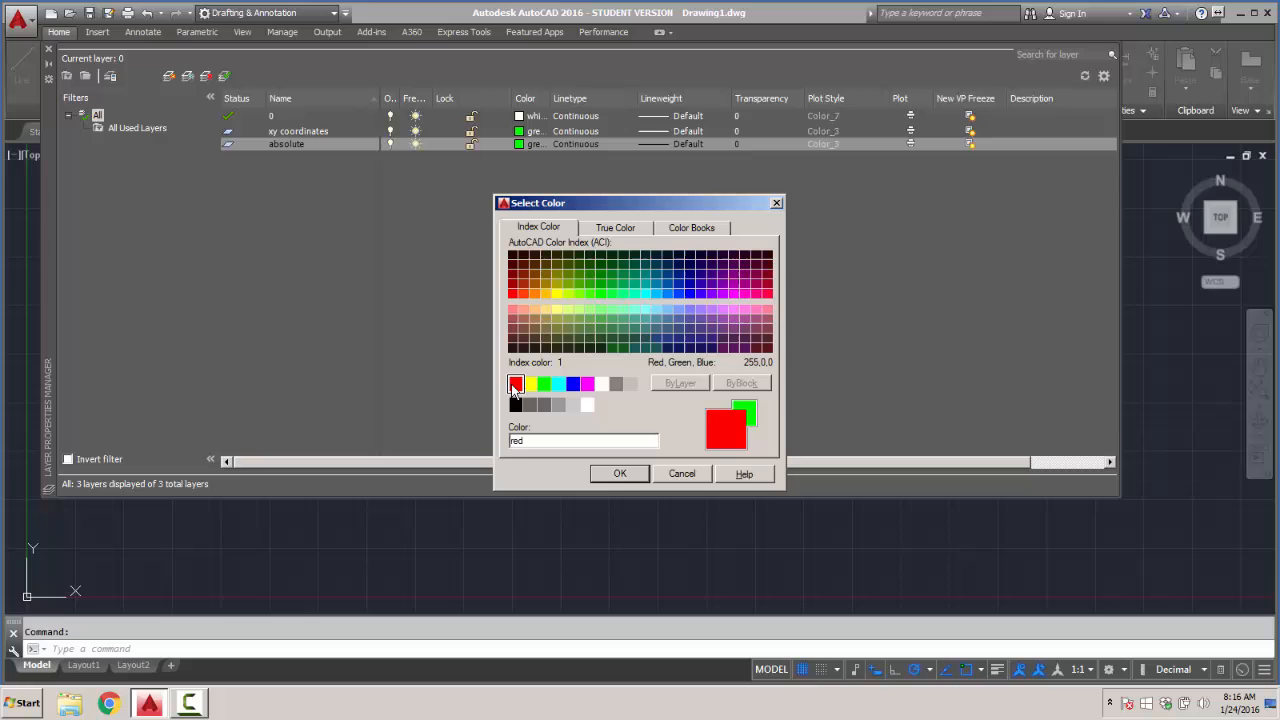
{"action": "left_click", "coordinate": [620, 474]}
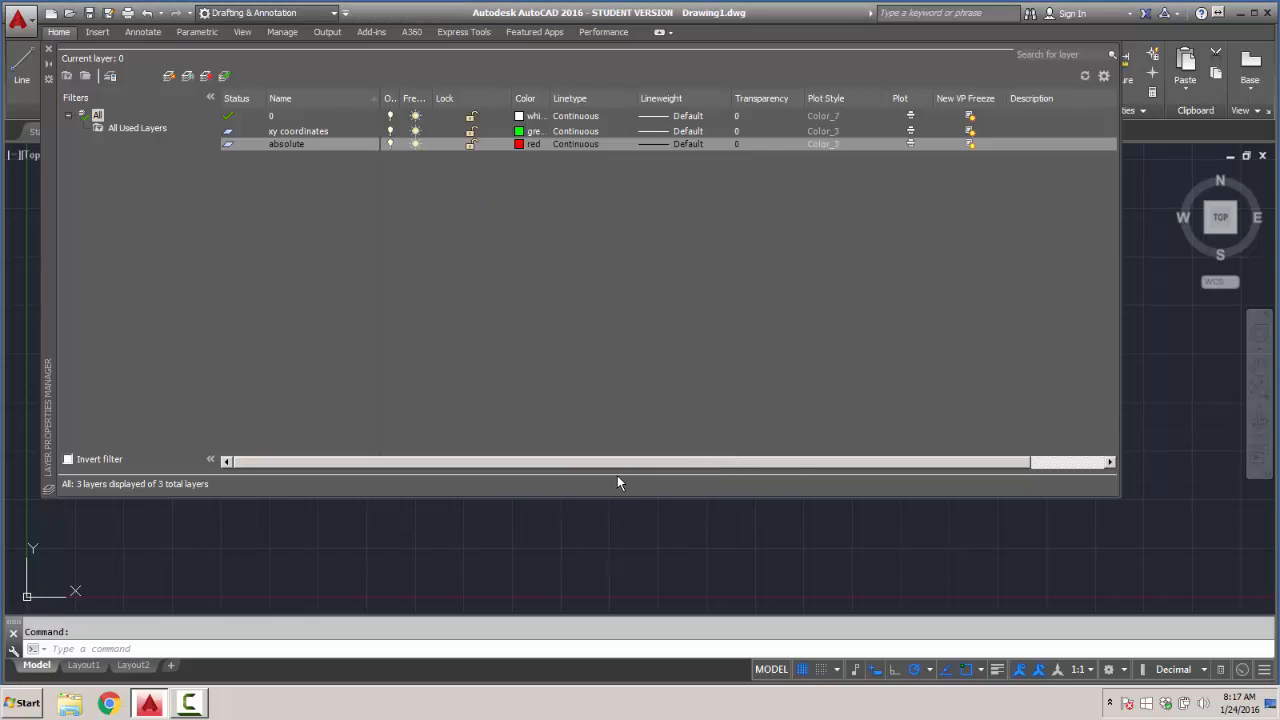
- Create a layer named "relative" and set its color to yellow
{"action": "right_click", "coordinate": [319, 183]}
{"action": "left_click", "coordinate": [350, 237]}
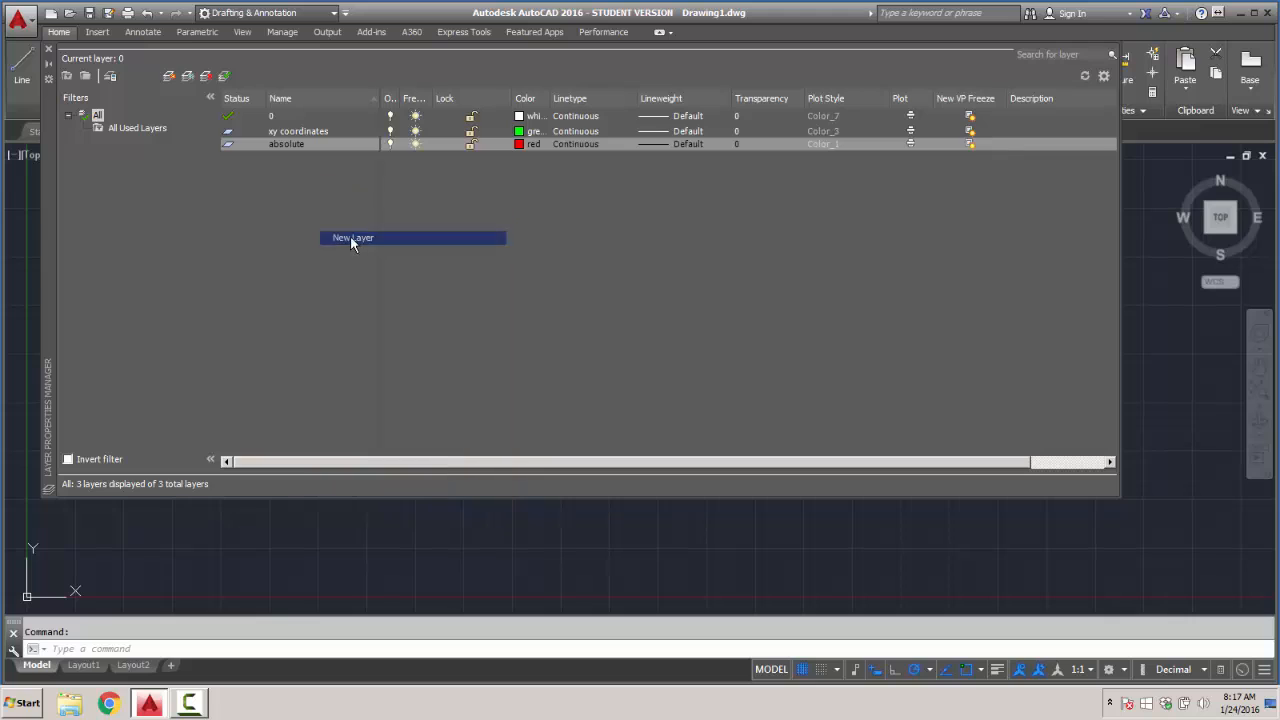
{"action": "type", "text": "relative"}
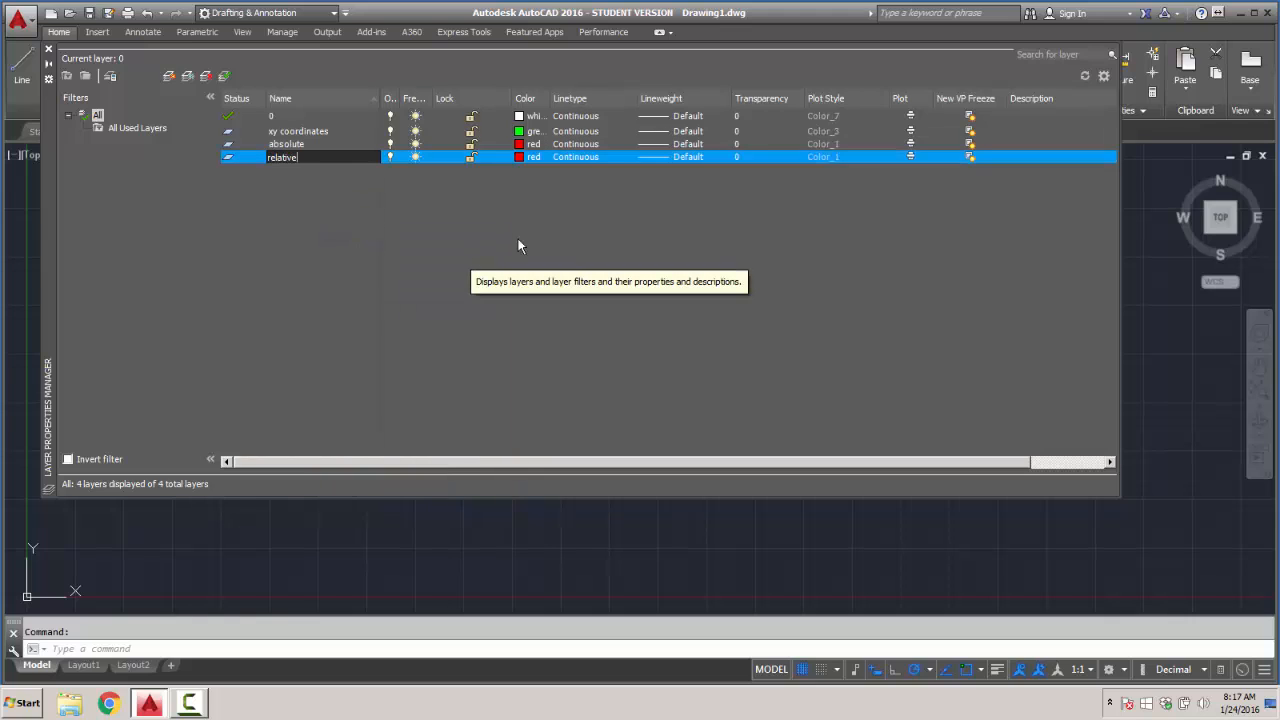
{"action": "left_click", "coordinate": [518, 157]}
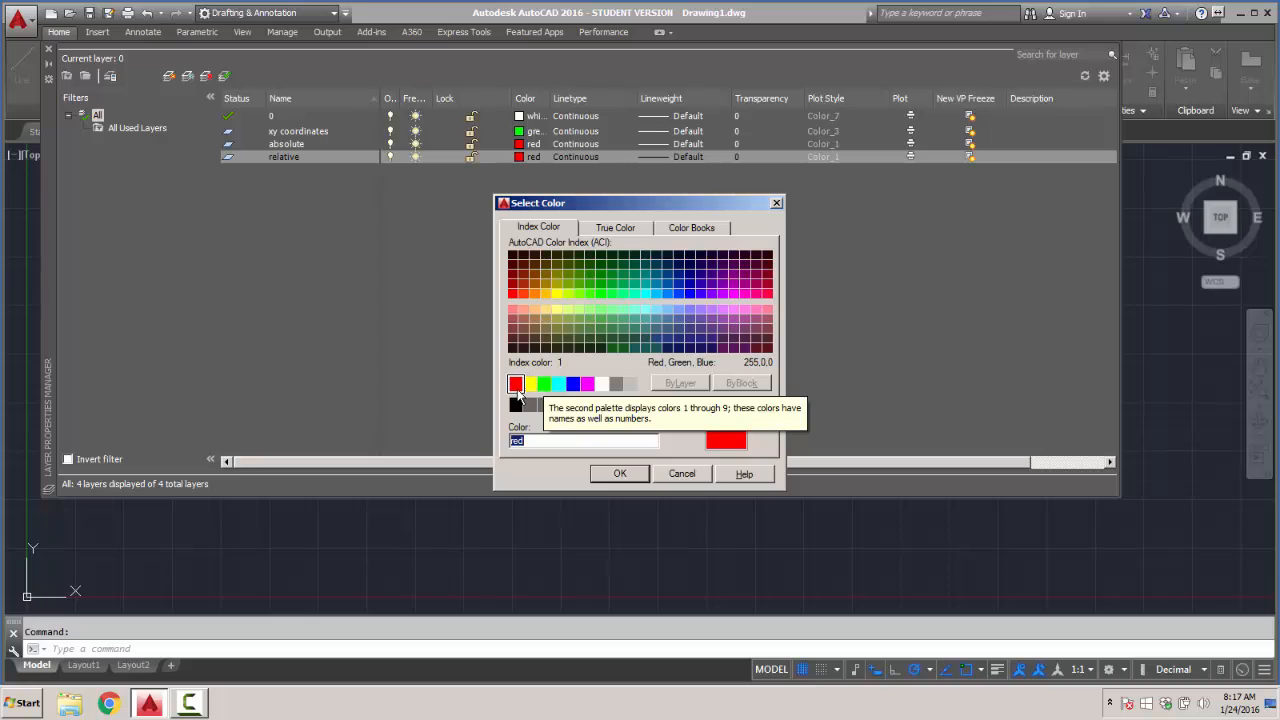
{"action": "left_click", "coordinate": [531, 388]}
{"action": "left_click", "coordinate": [630, 474]}
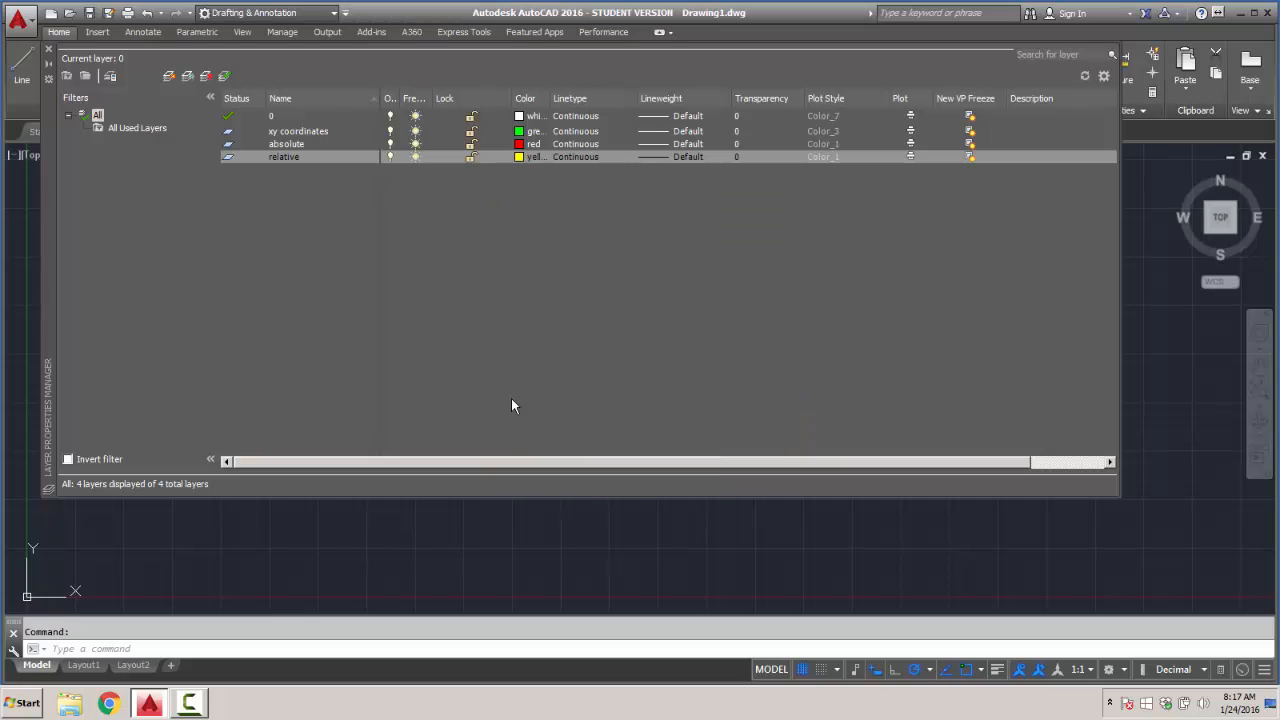
- Create a layer named "polar" and set its color to cyan
{"action": "right_click", "coordinate": [299, 188]}
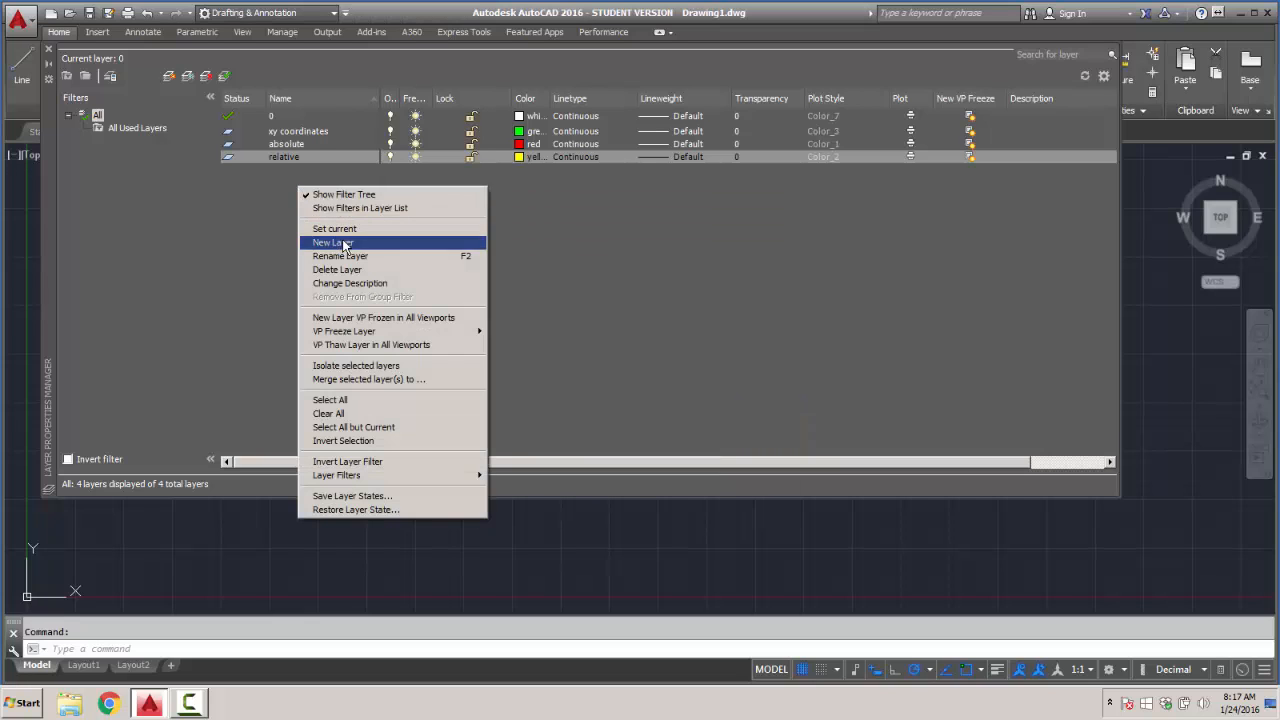
{"action": "left_click", "coordinate": [398, 246]}
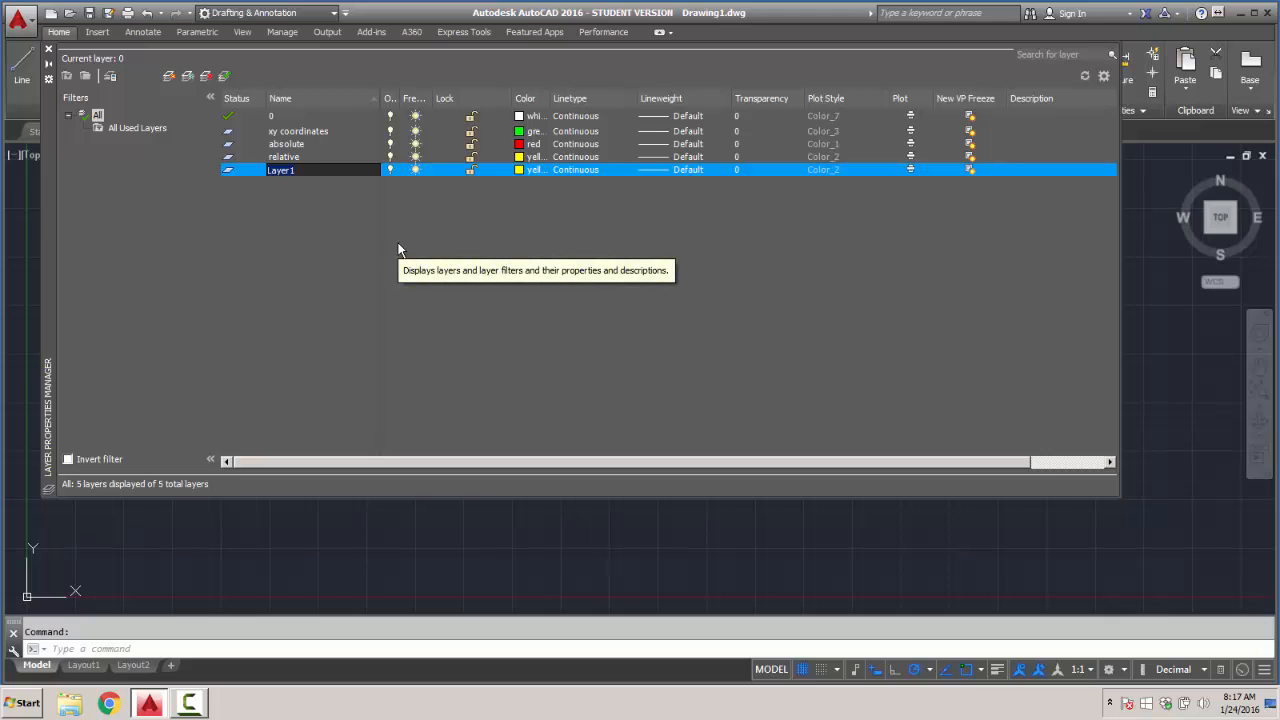
{"action": "type", "text": "polar"}
{"action": "left_click", "coordinate": [530, 170]}
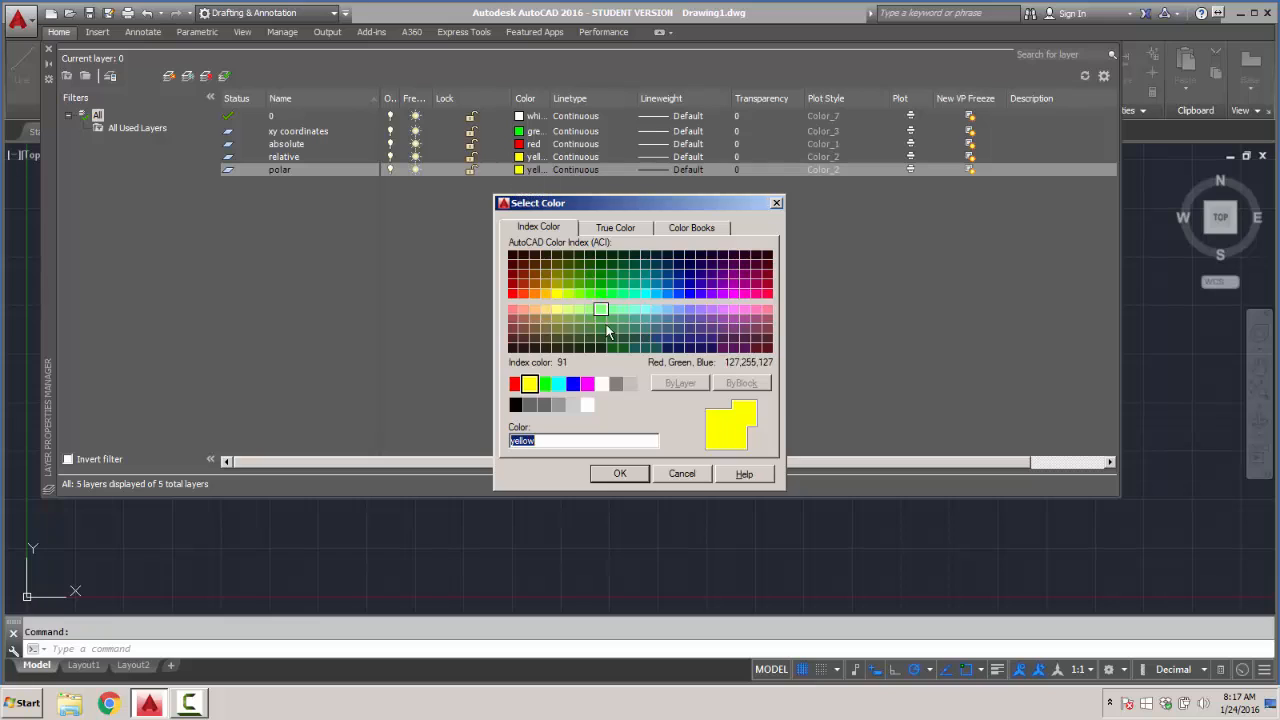
{"action": "left_click", "coordinate": [558, 383]}
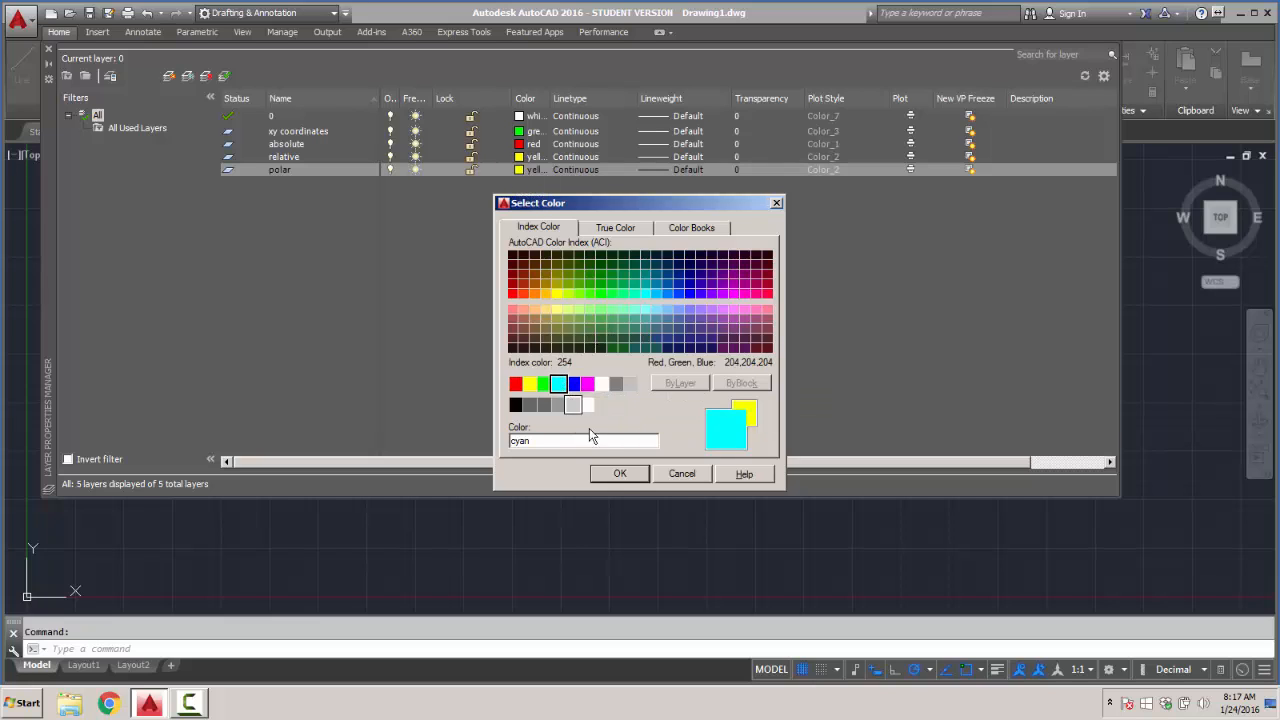
{"action": "left_click", "coordinate": [619, 474]}
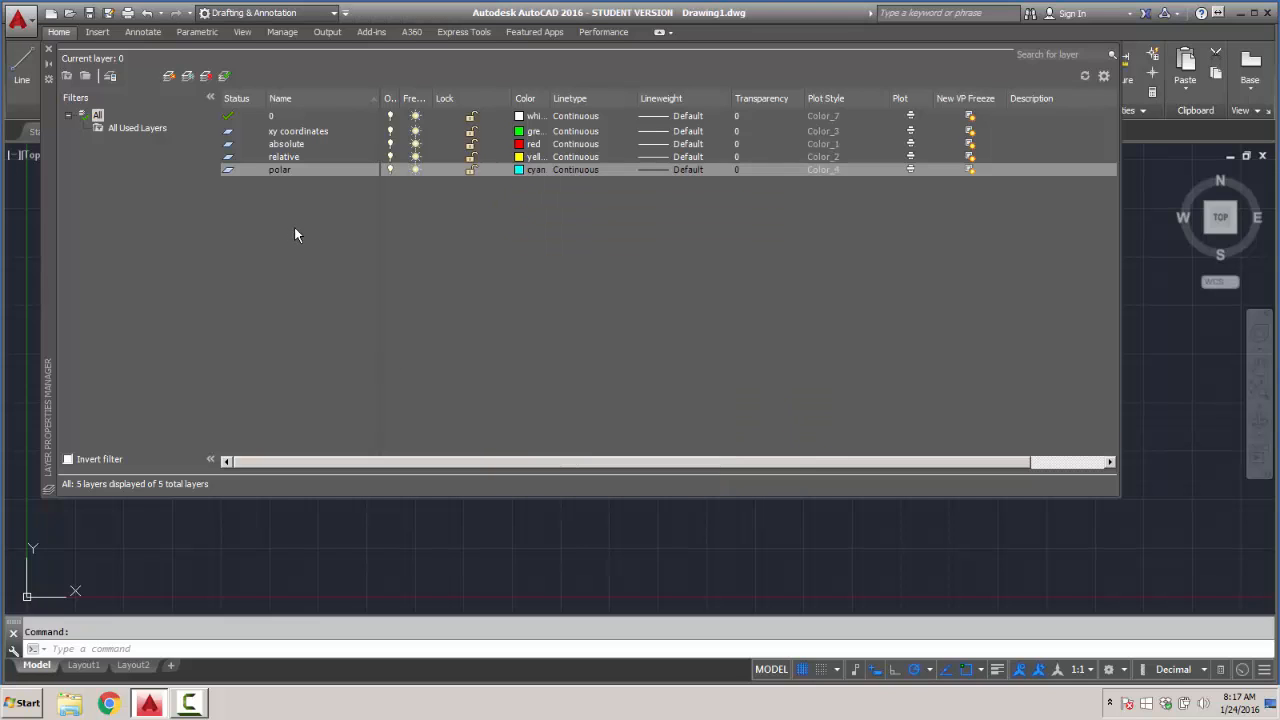
- Create a layer named "text" with the color magenta and close the layer properties
{"action": "right_click", "coordinate": [297, 203]}
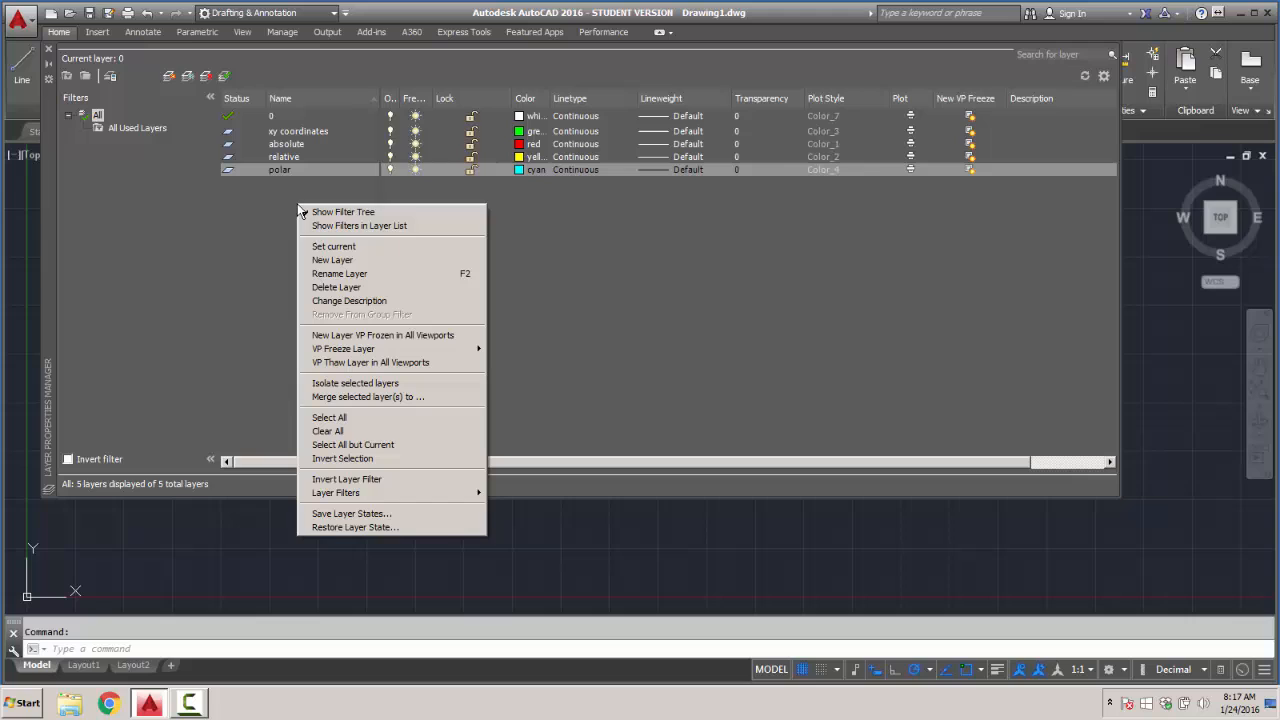
{"action": "left_click", "coordinate": [332, 260]}
{"action": "type", "text": "te"}
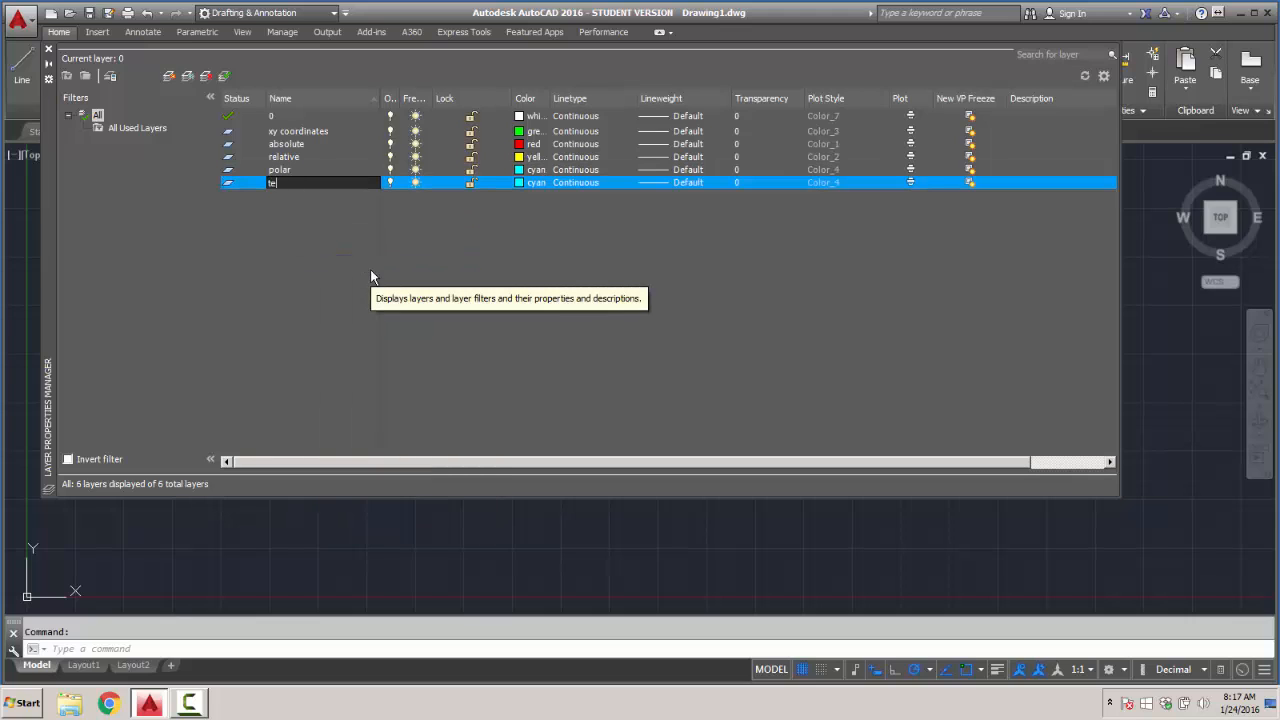
{"action": "type", "text": "xt"}
{"action": "left_click", "coordinate": [521, 183]}
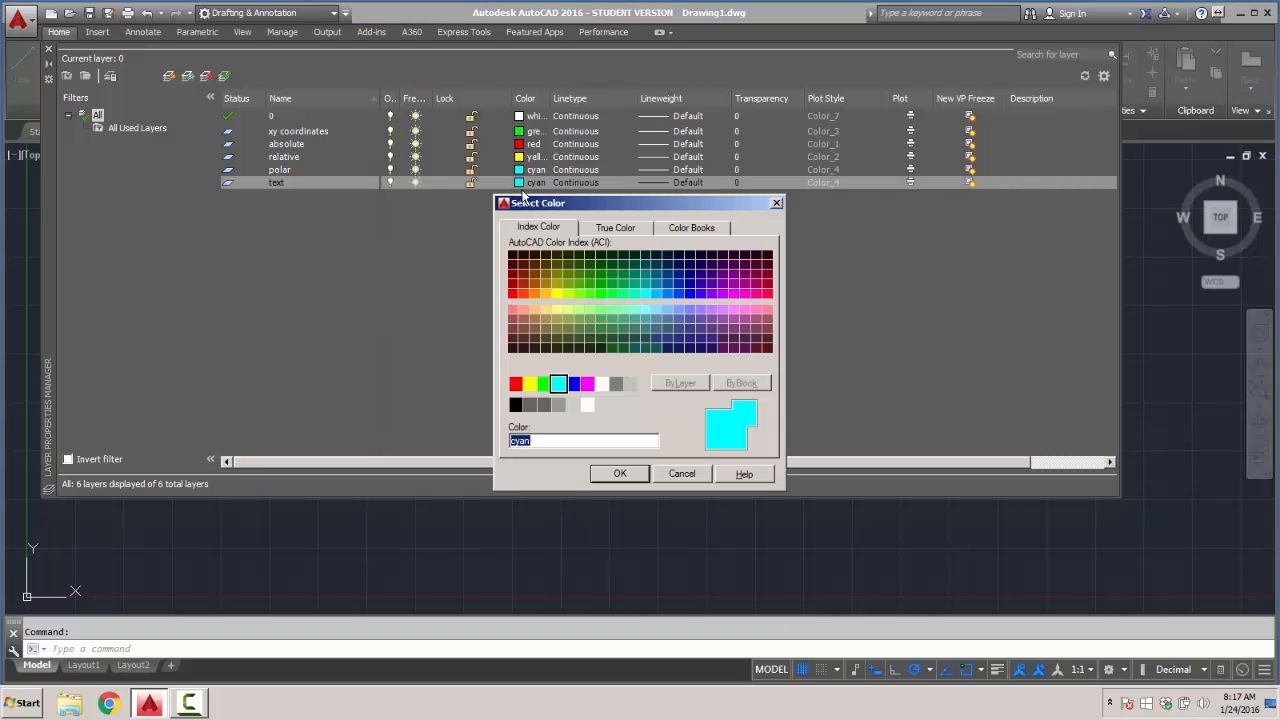
{"action": "left_click", "coordinate": [587, 383]}
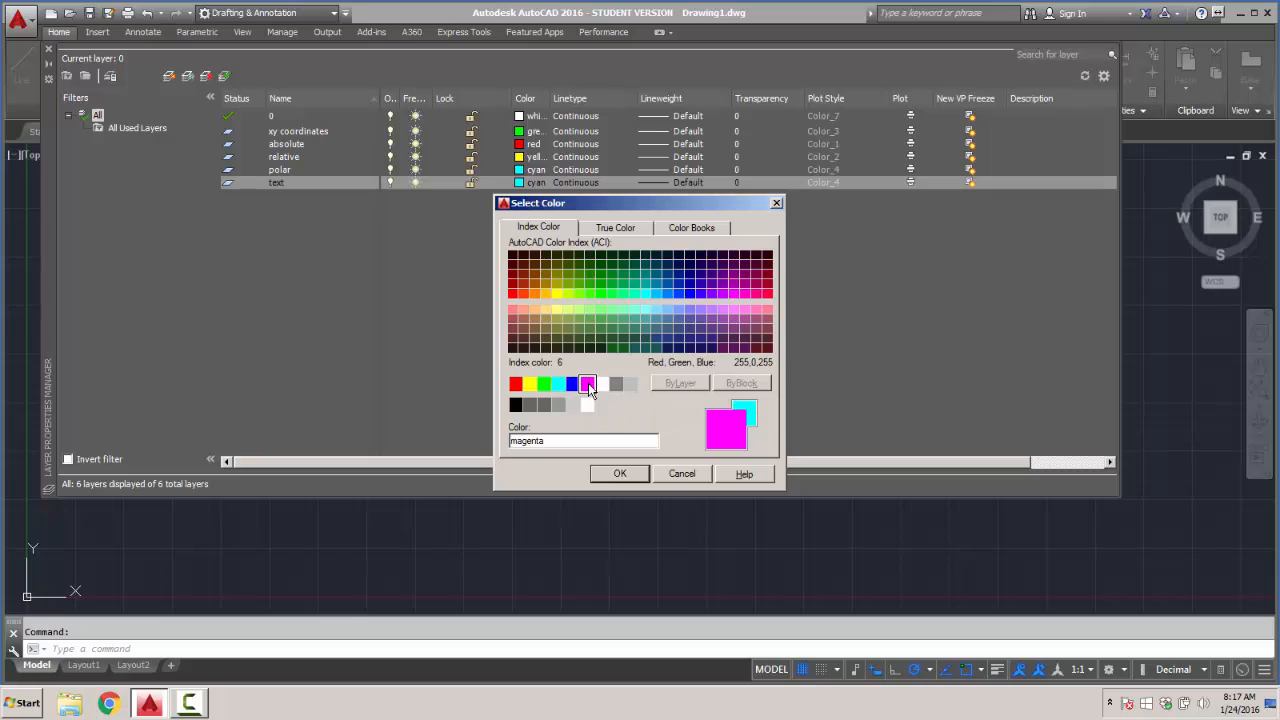
{"action": "left_click", "coordinate": [619, 475]}
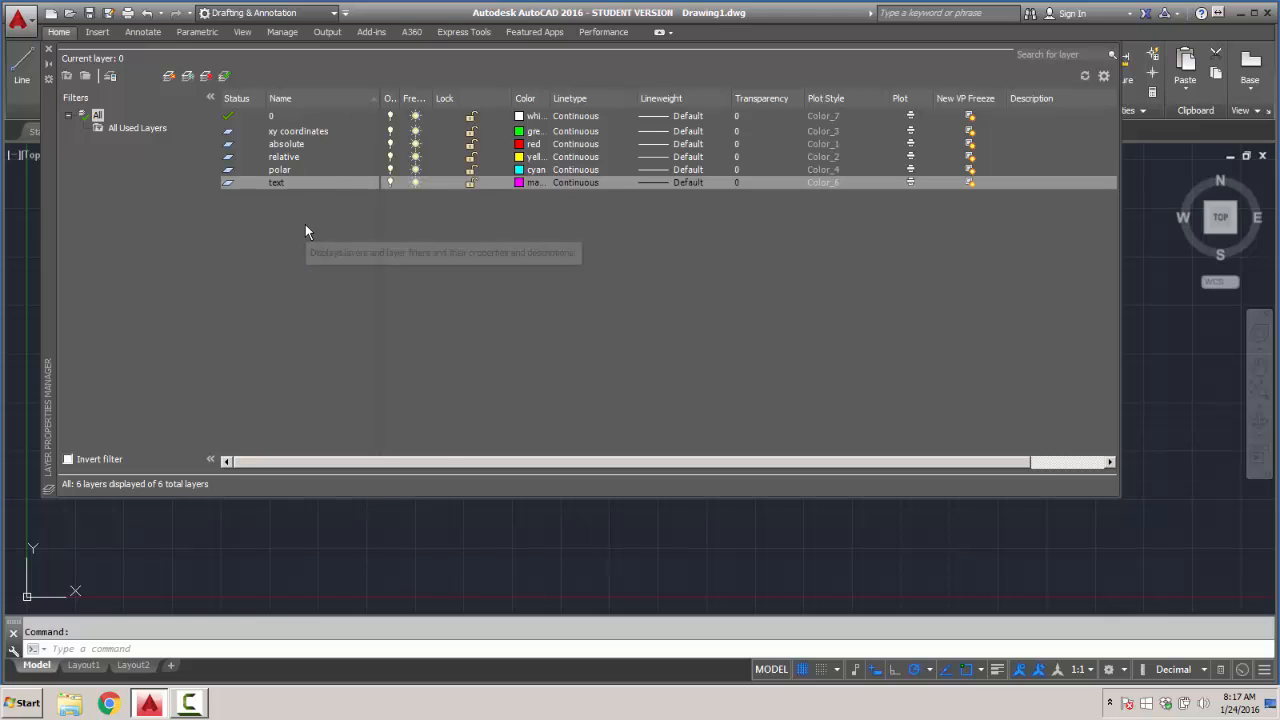
{"action": "left_click", "coordinate": [49, 52]}
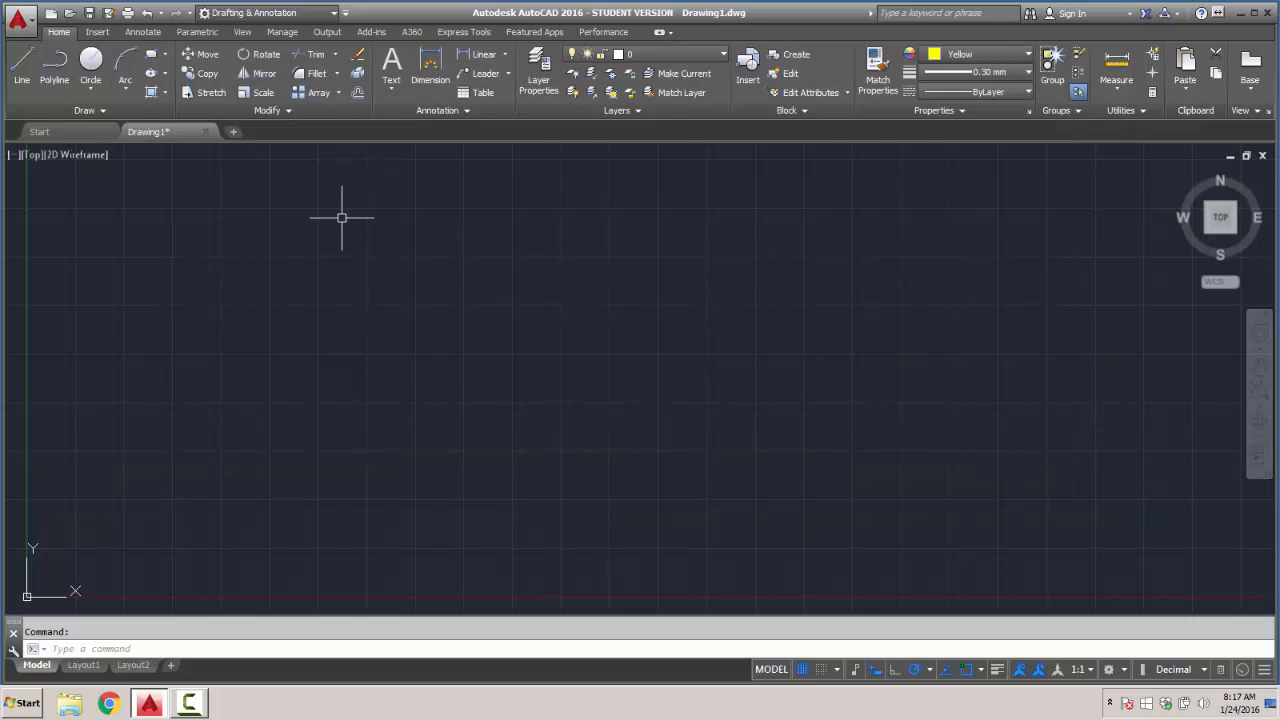
- Make "xy coordinates" the current layer and set the current object color, lineweight and linetype to ByLayer
{"action": "left_click", "coordinate": [724, 57]}
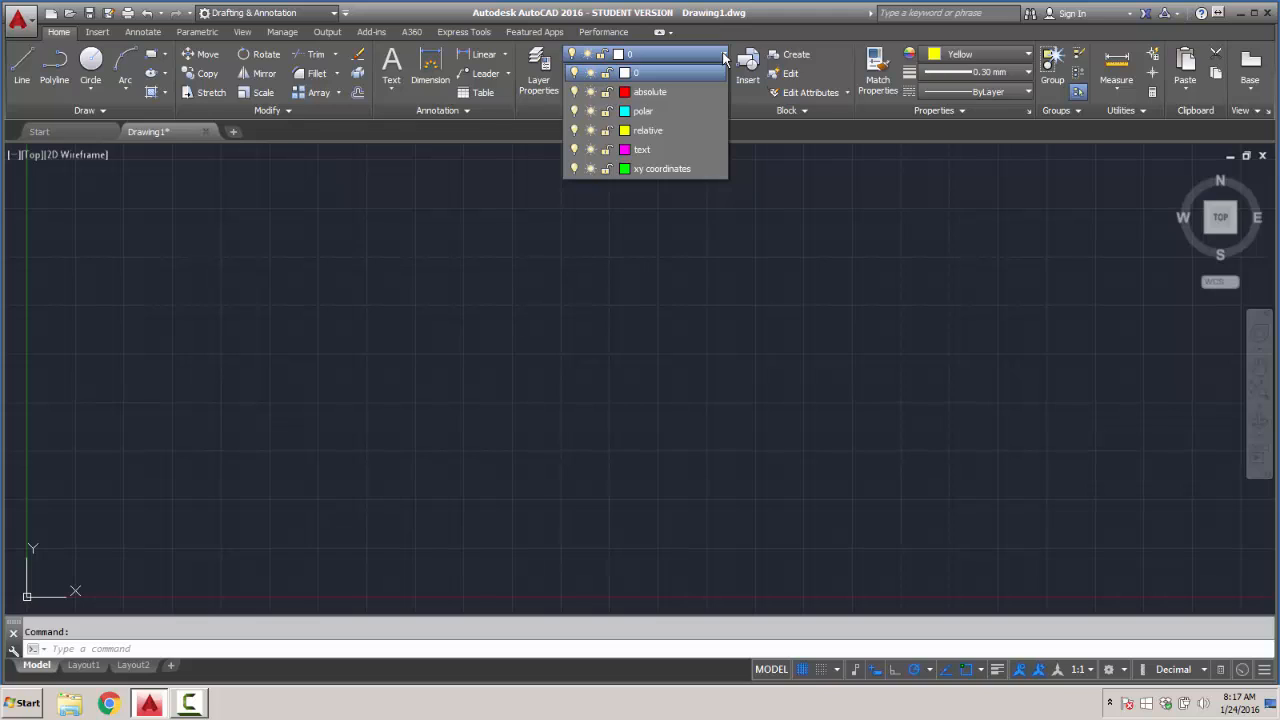
{"action": "left_click", "coordinate": [637, 170]}
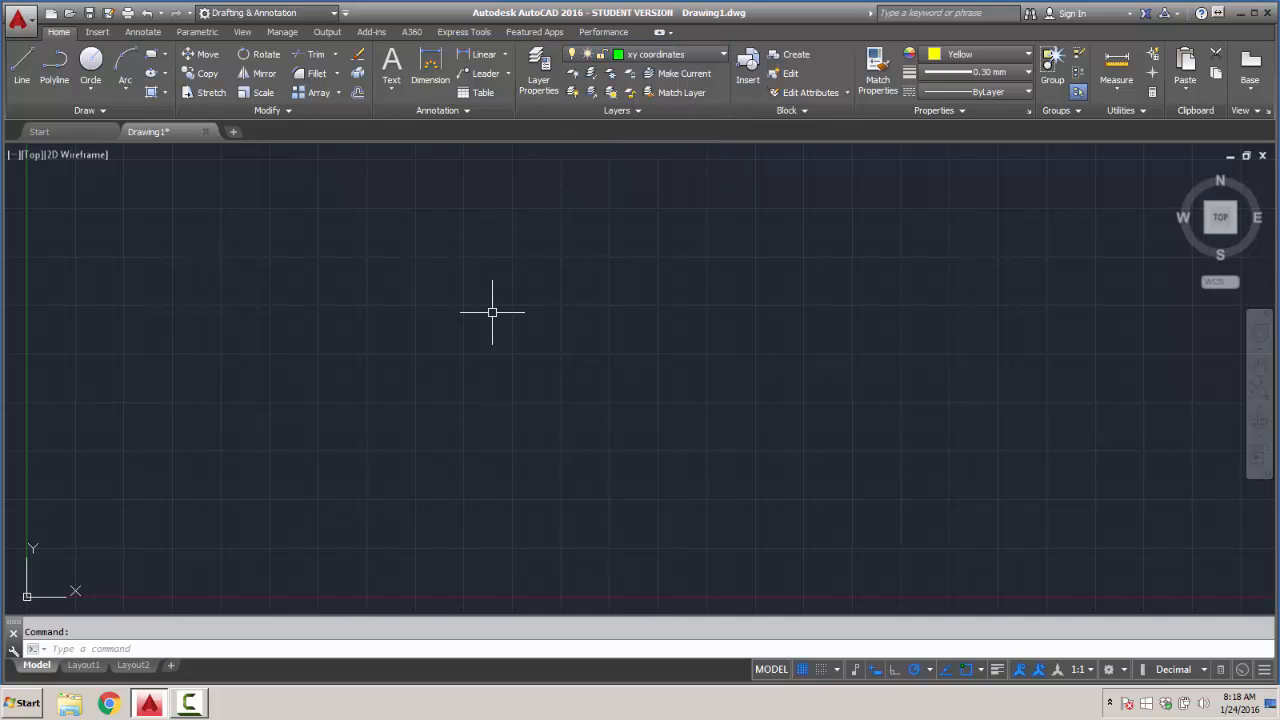
{"action": "left_click", "coordinate": [1025, 55]}
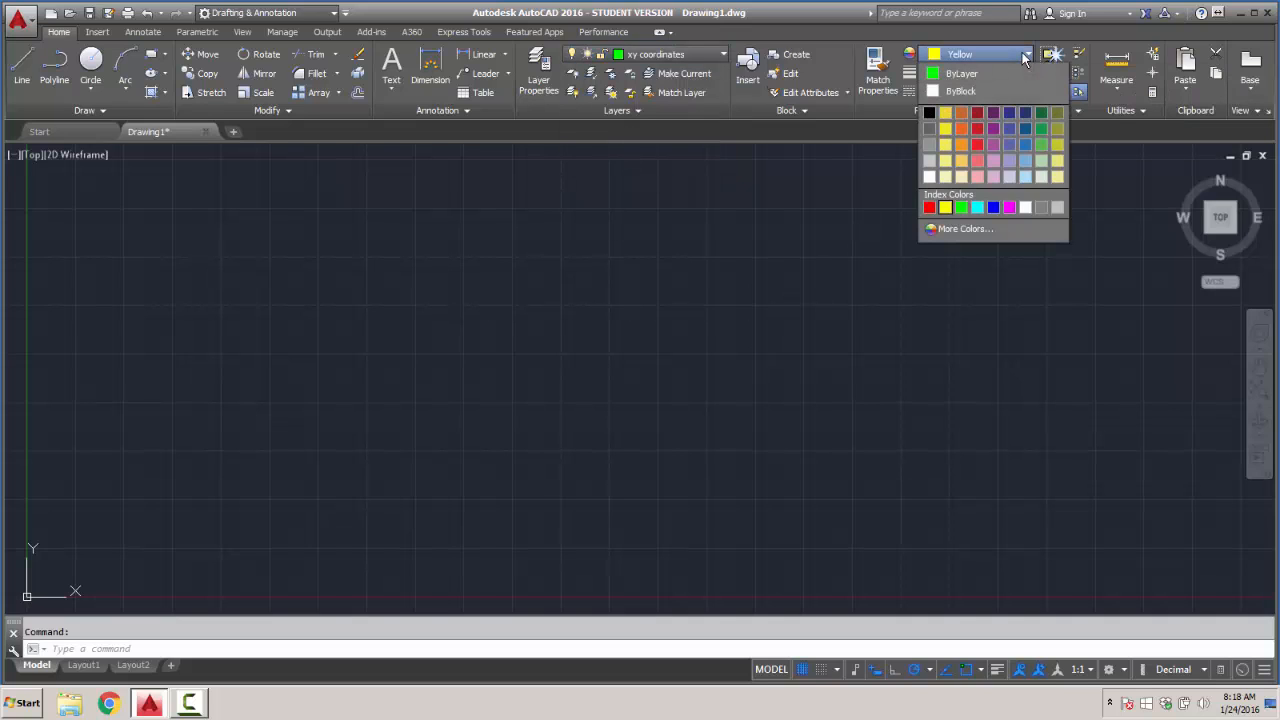
{"action": "left_click", "coordinate": [960, 73]}
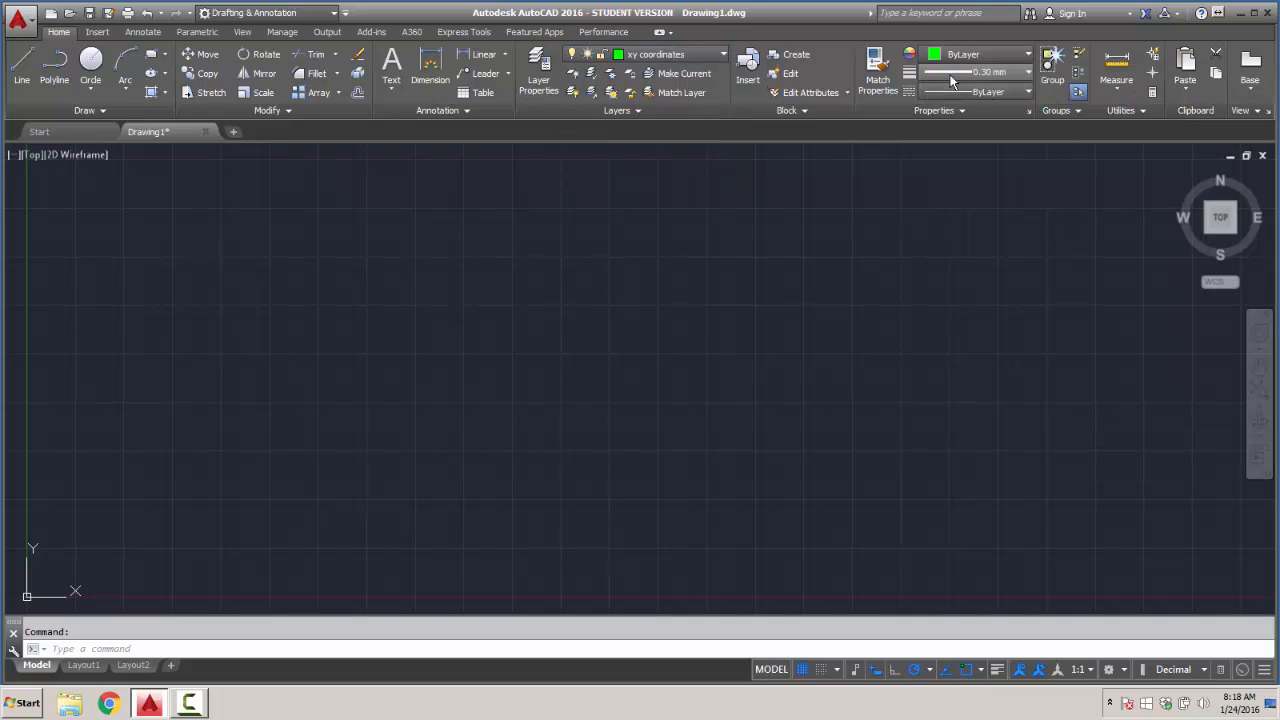
{"action": "left_click", "coordinate": [1029, 74]}
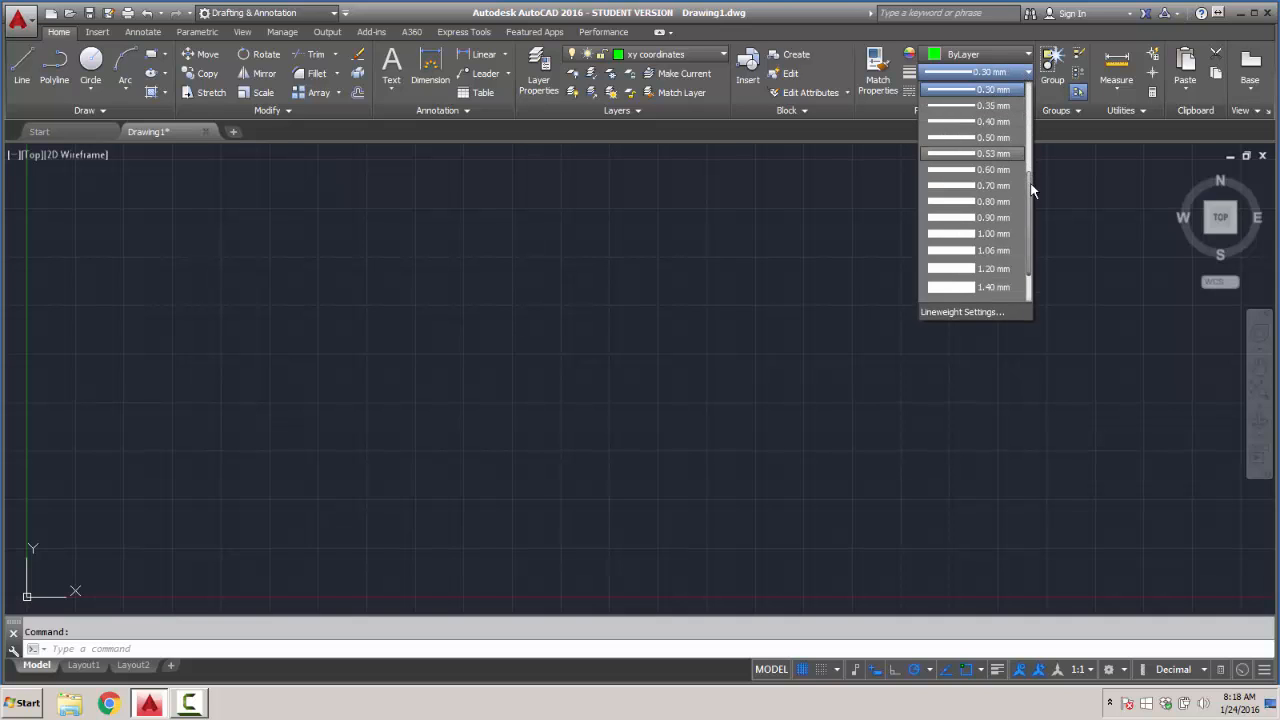
{"action": "left_click_drag", "start_coordinate": [1033, 190], "coordinate": [1033, 104]}
{"action": "left_click", "coordinate": [972, 95]}
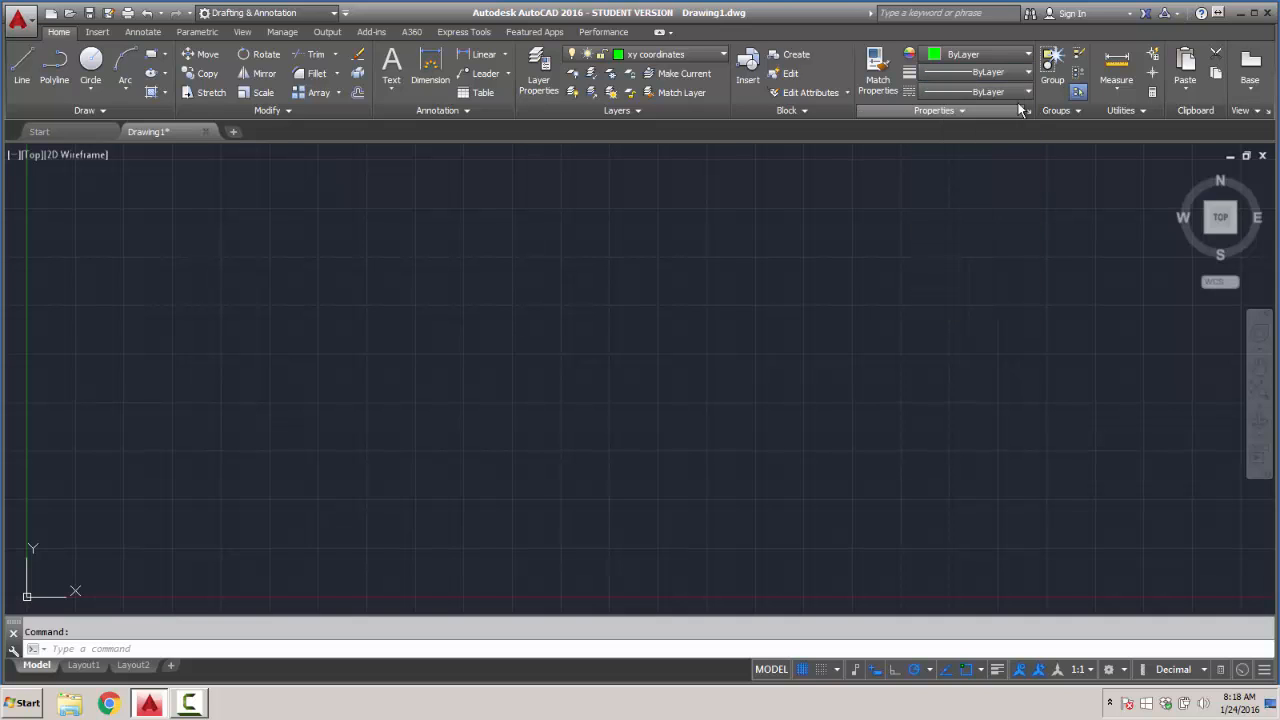
{"action": "left_click", "coordinate": [1028, 91]}
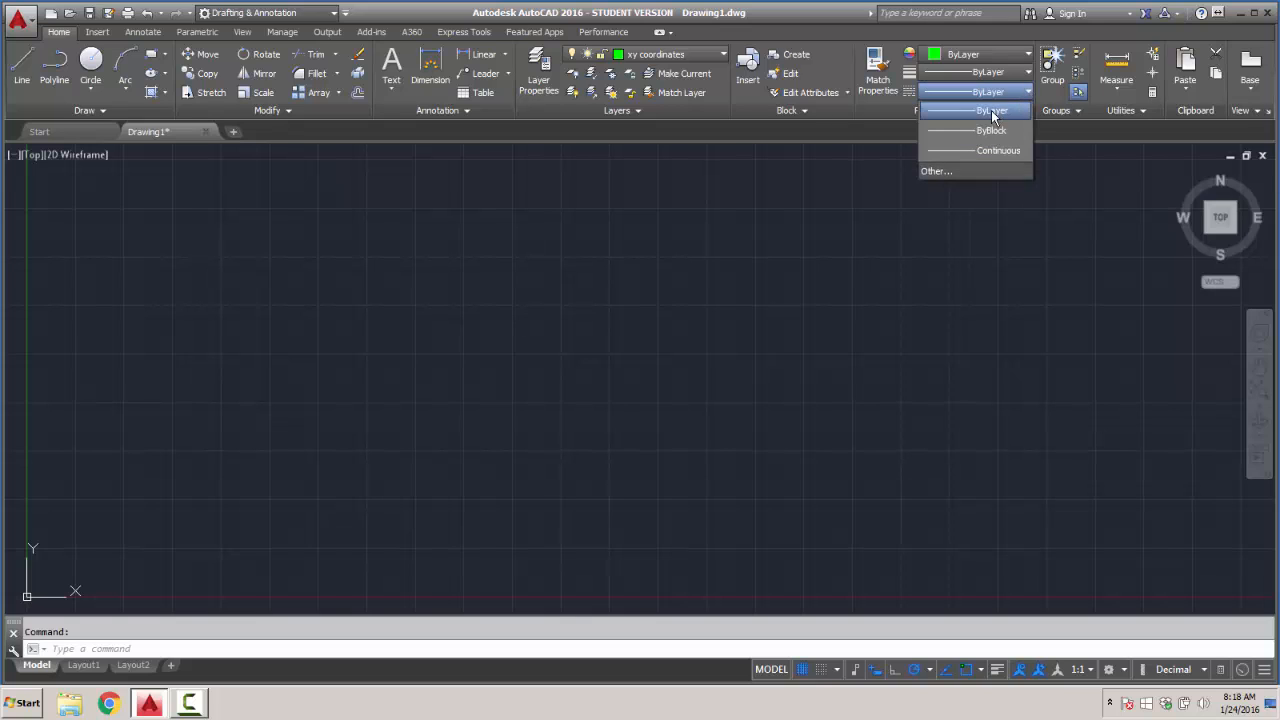
{"action": "left_click", "coordinate": [991, 110]}
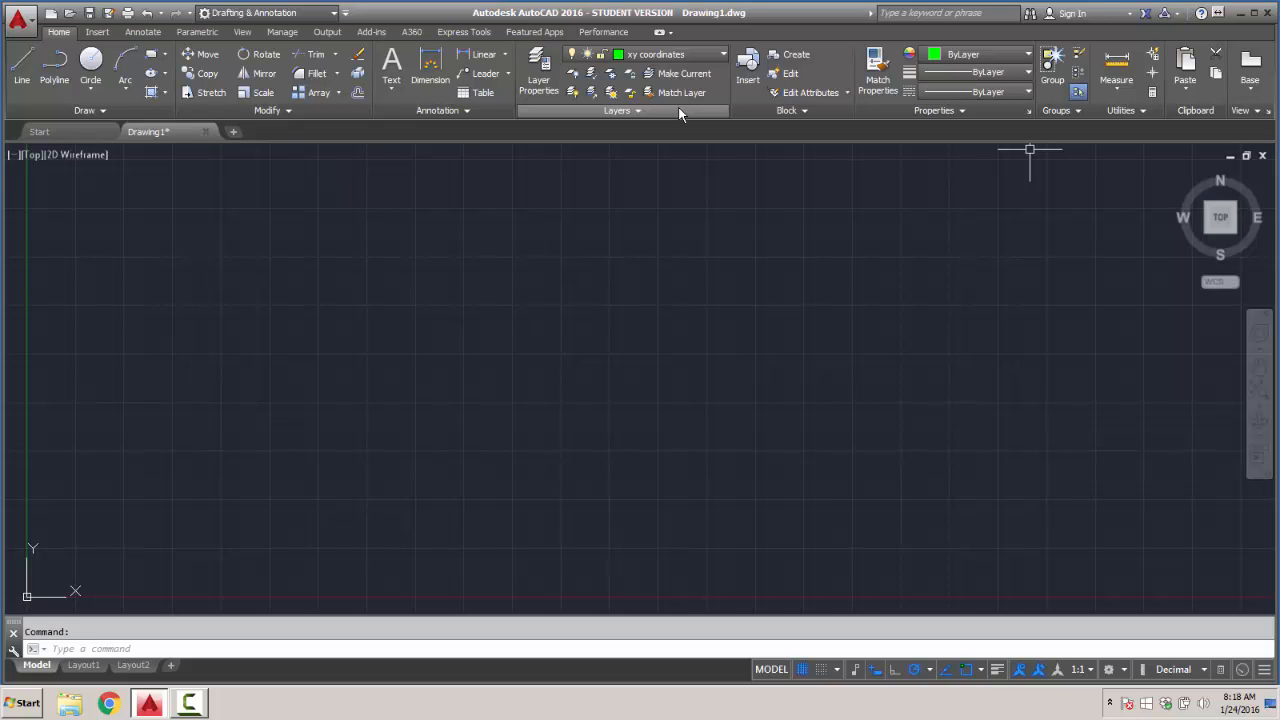
- Draw a horizontal line from the origin 0,0 to the point 6,0 on the xy coordinates layer
{"action": "mouse_move", "coordinate": [262, 378]}
{"action": "middle_mouse_down"}
{"action": "mouse_move", "coordinate": [404, 347]}
{"action": "mouse_move", "coordinate": [643, 266]}
{"action": "mouse_move", "coordinate": [474, 334]}
{"action": "mouse_move", "coordinate": [249, 330]}
{"action": "mouse_move", "coordinate": [220, 346]}
{"action": "mouse_move", "coordinate": [331, 354]}
{"action": "mouse_move", "coordinate": [296, 342]}
{"action": "middle_mouse_up"}
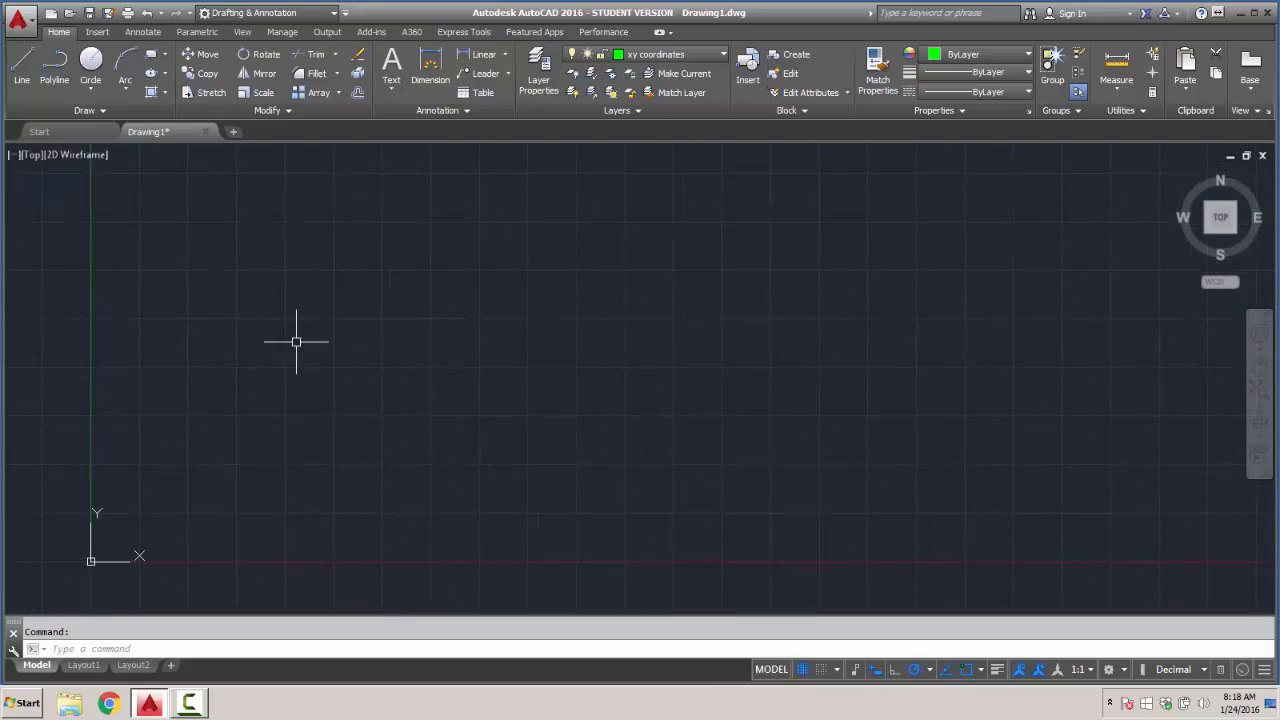
{"action": "mouse_move", "coordinate": [226, 391]}
{"action": "middle_mouse_down"}
{"action": "mouse_move", "coordinate": [554, 317]}
{"action": "mouse_move", "coordinate": [736, 253]}
{"action": "middle_mouse_up"}
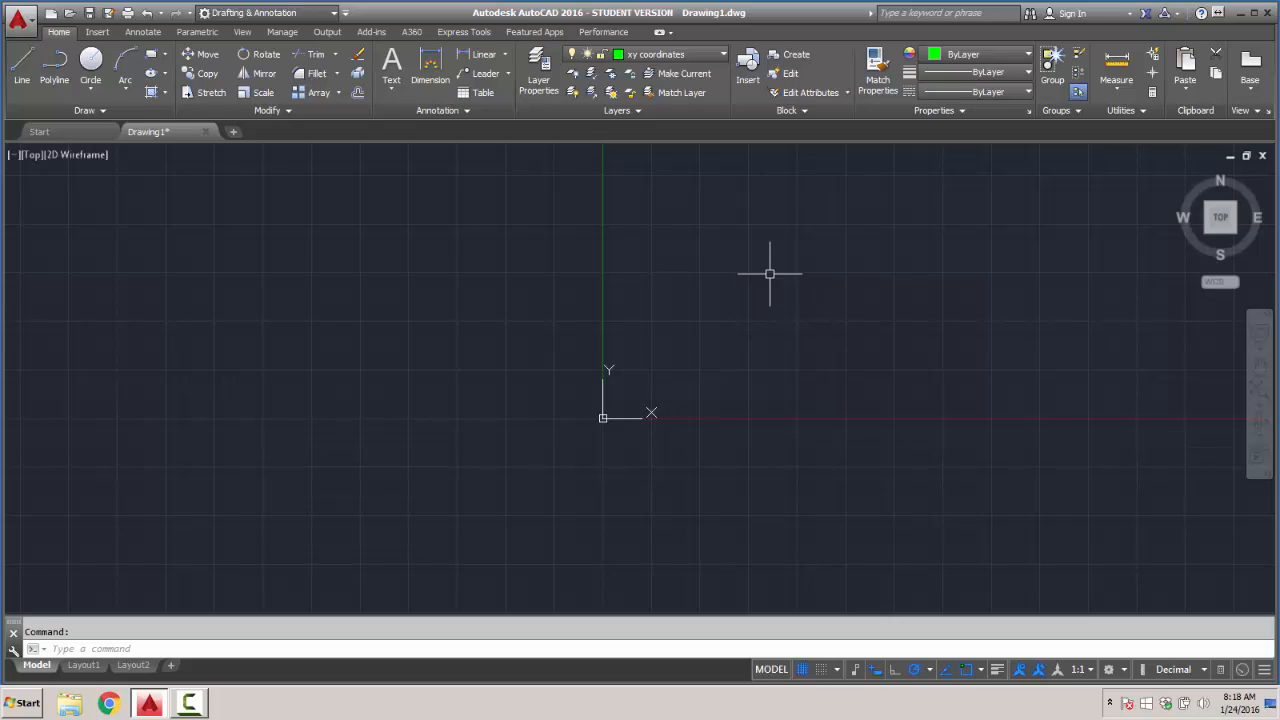
{"action": "left_click", "coordinate": [23, 62]}
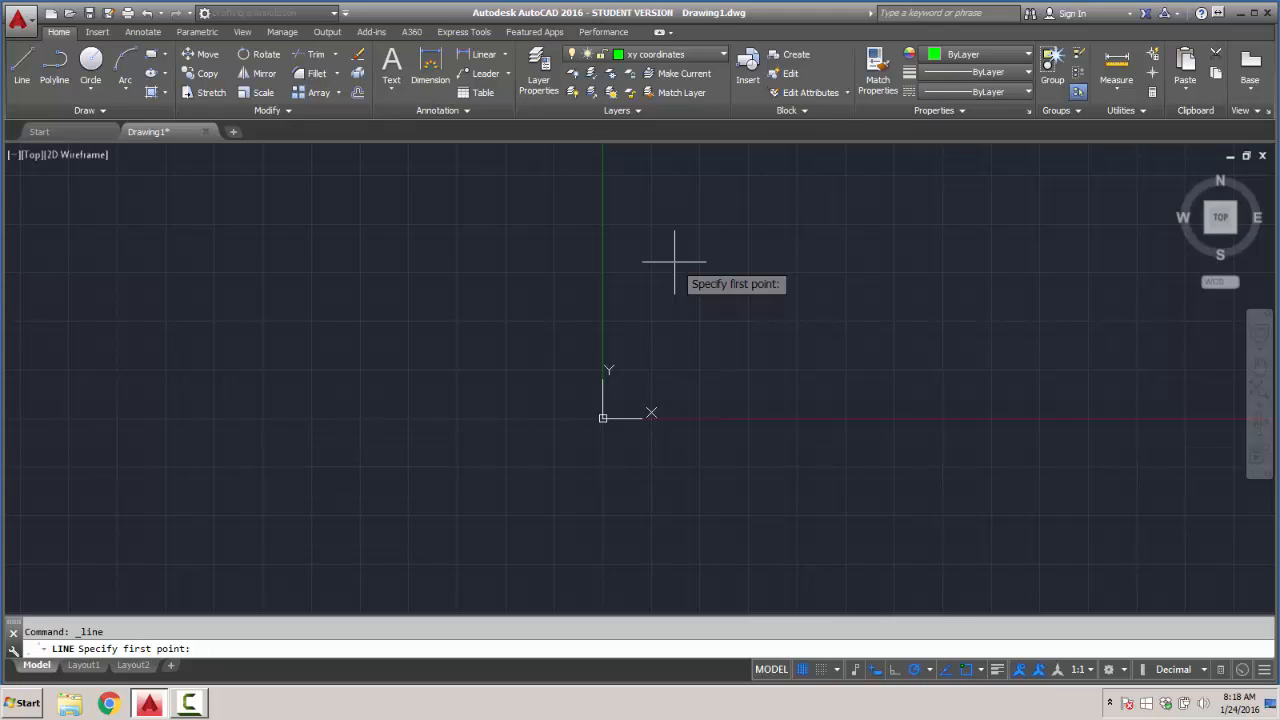
{"action": "type", "text": "0"}
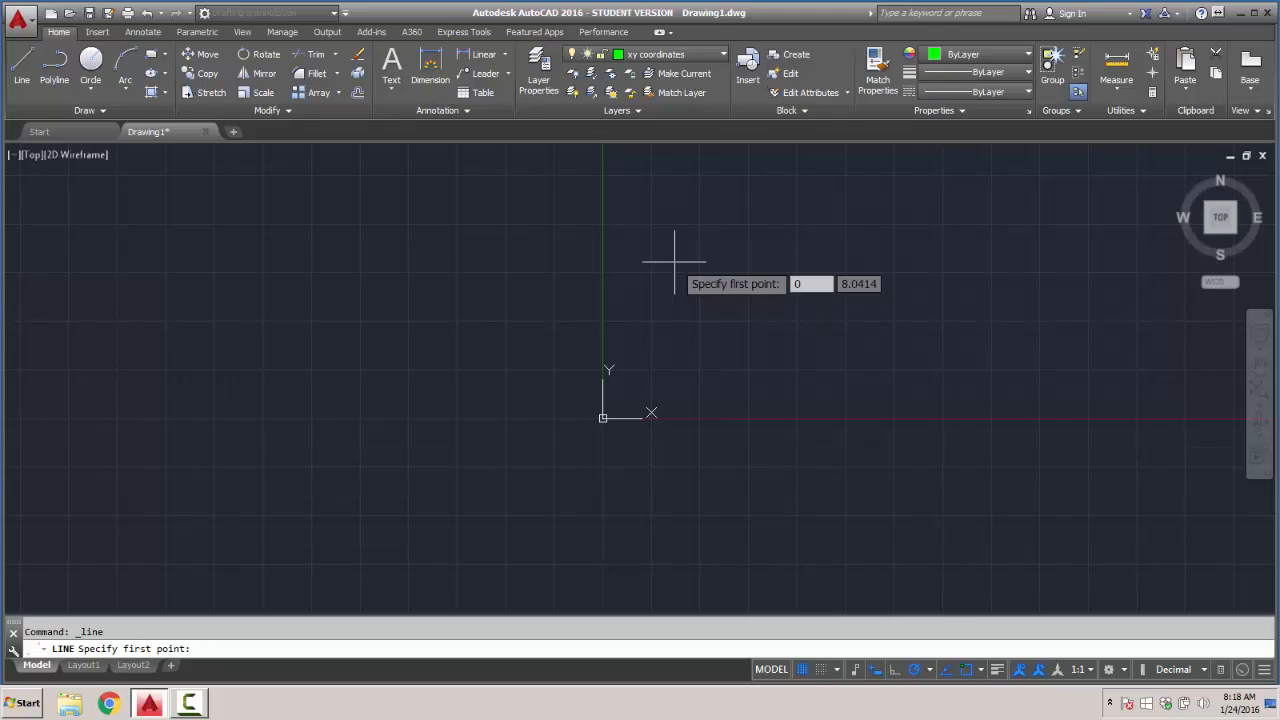
{"action": "key", "text": "Tab"}
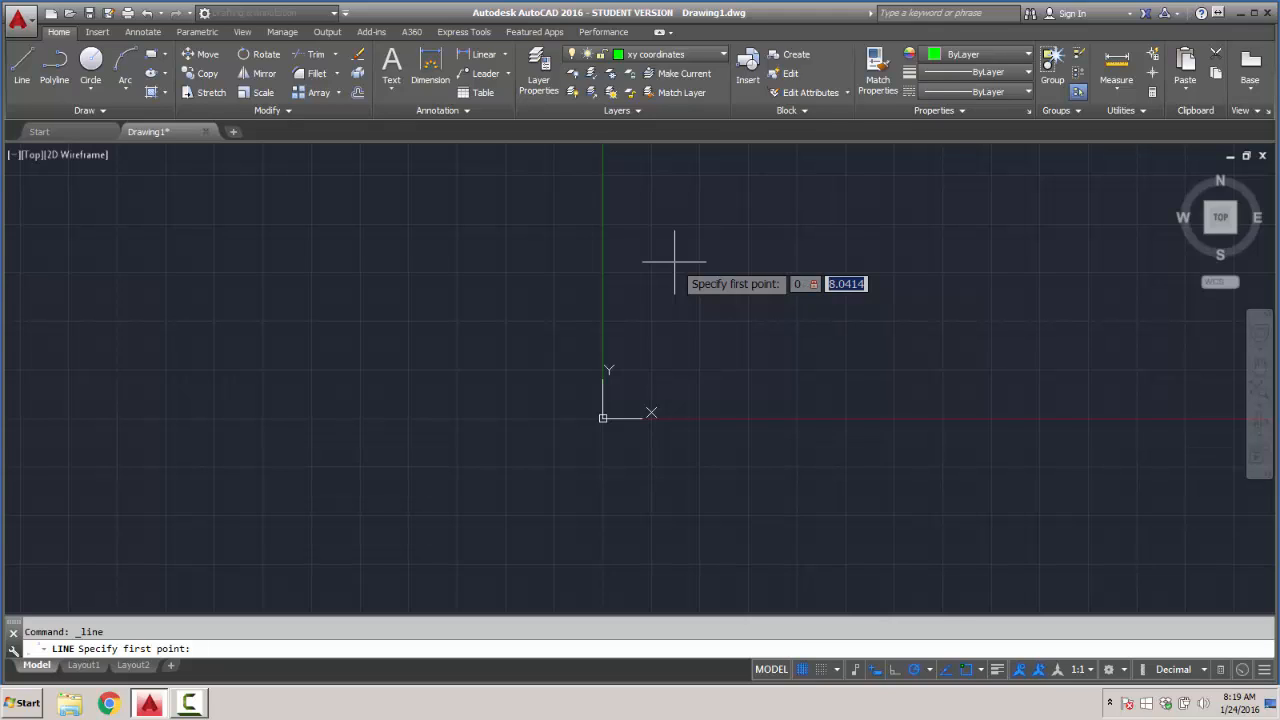
{"action": "type", "text": "0"}
{"action": "key", "text": "Return"}
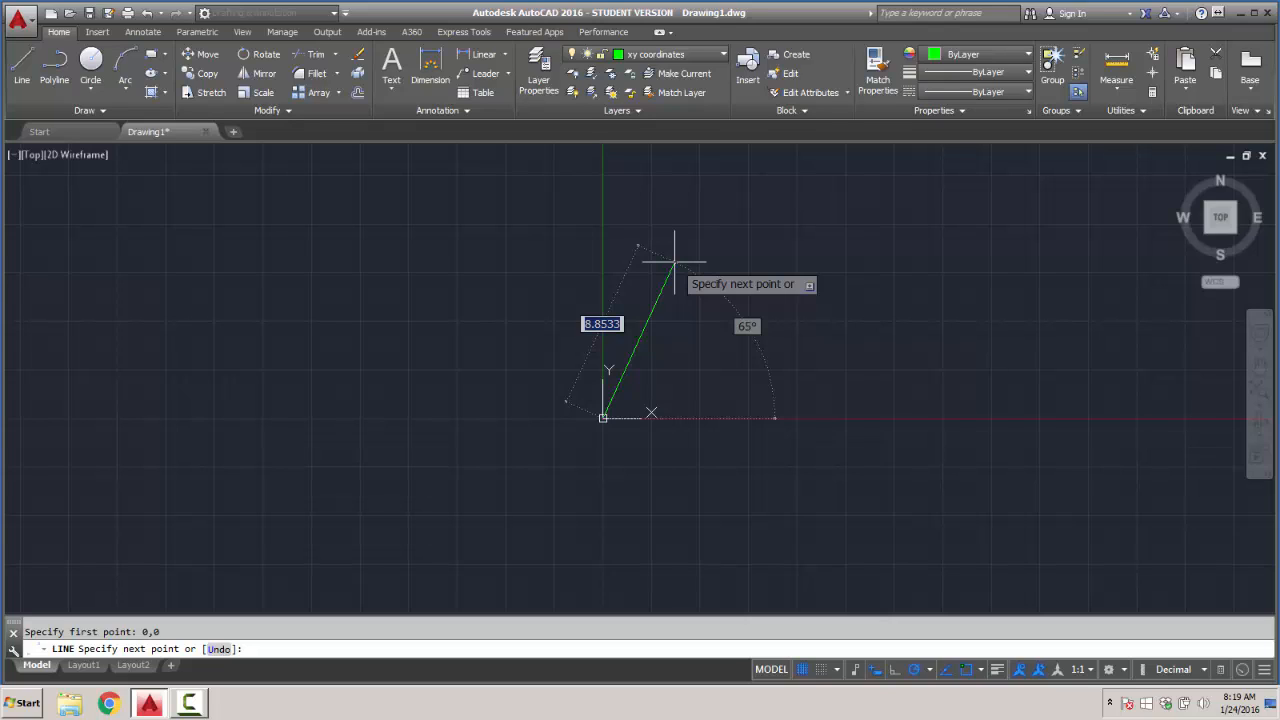
{"action": "type", "text": "6,"}
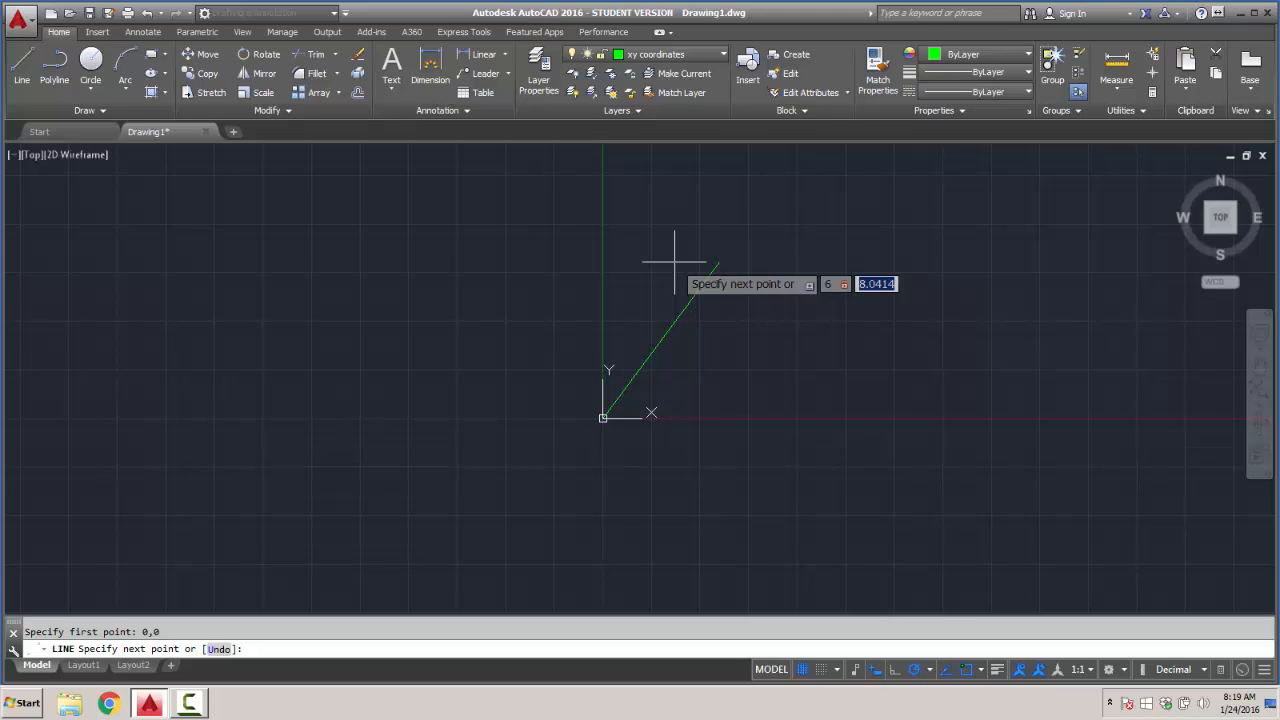
{"action": "type", "text": "0"}
{"action": "key", "text": "Return"}
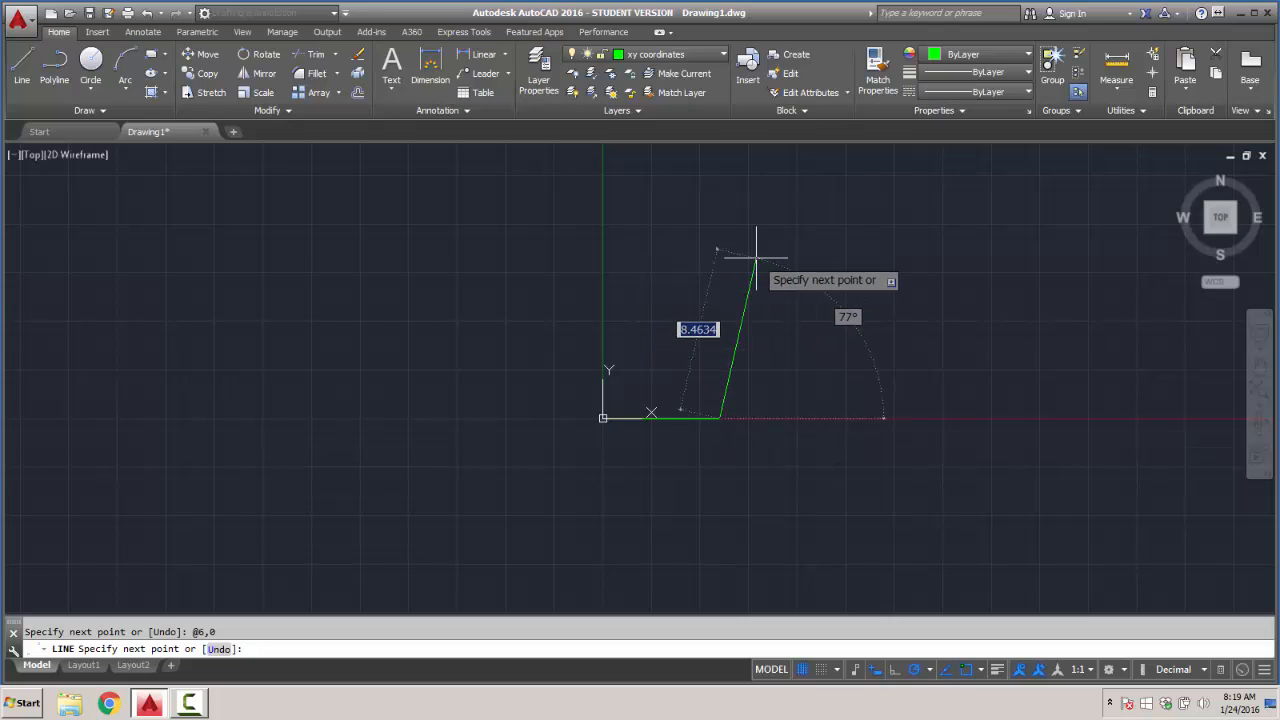
{"action": "key", "text": "Return"}
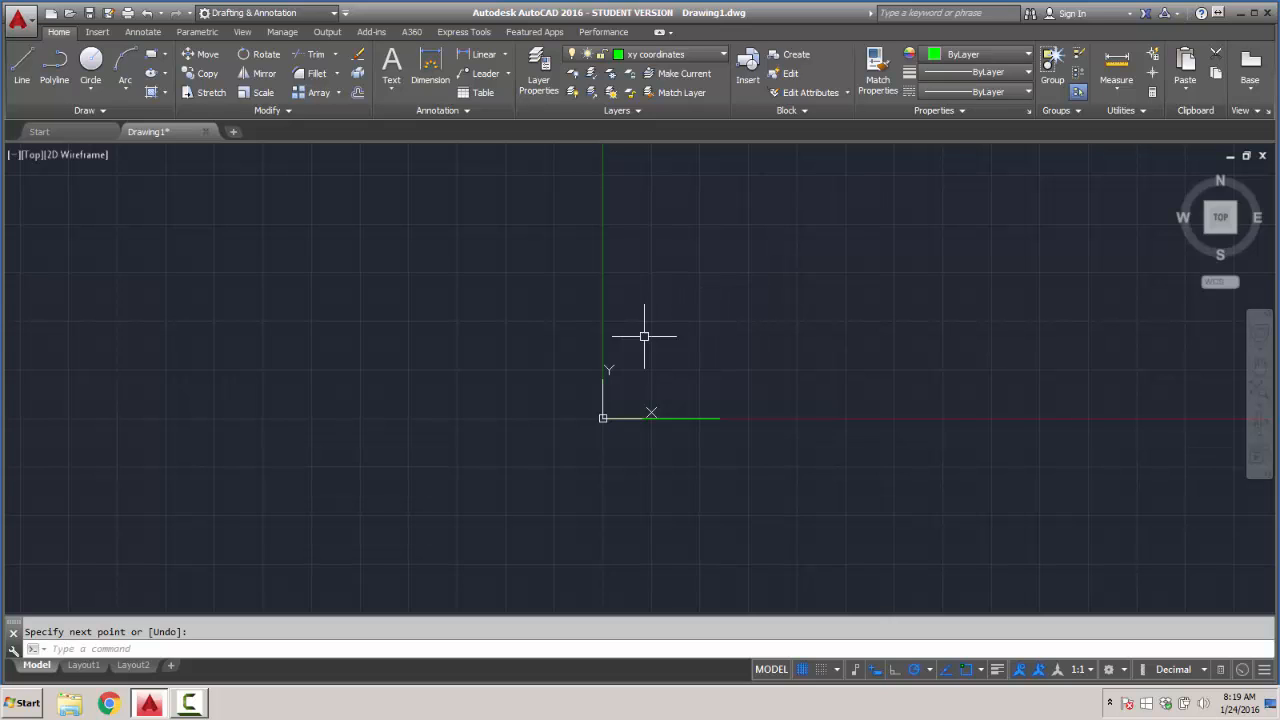
- Set the drawing units' decimal length precision to 0.00, keeping the insertion scale in inches and the lighting units International
{"action": "scroll", "coordinate": [626, 391], "scroll_direction": "up", "scroll_amount": 4}
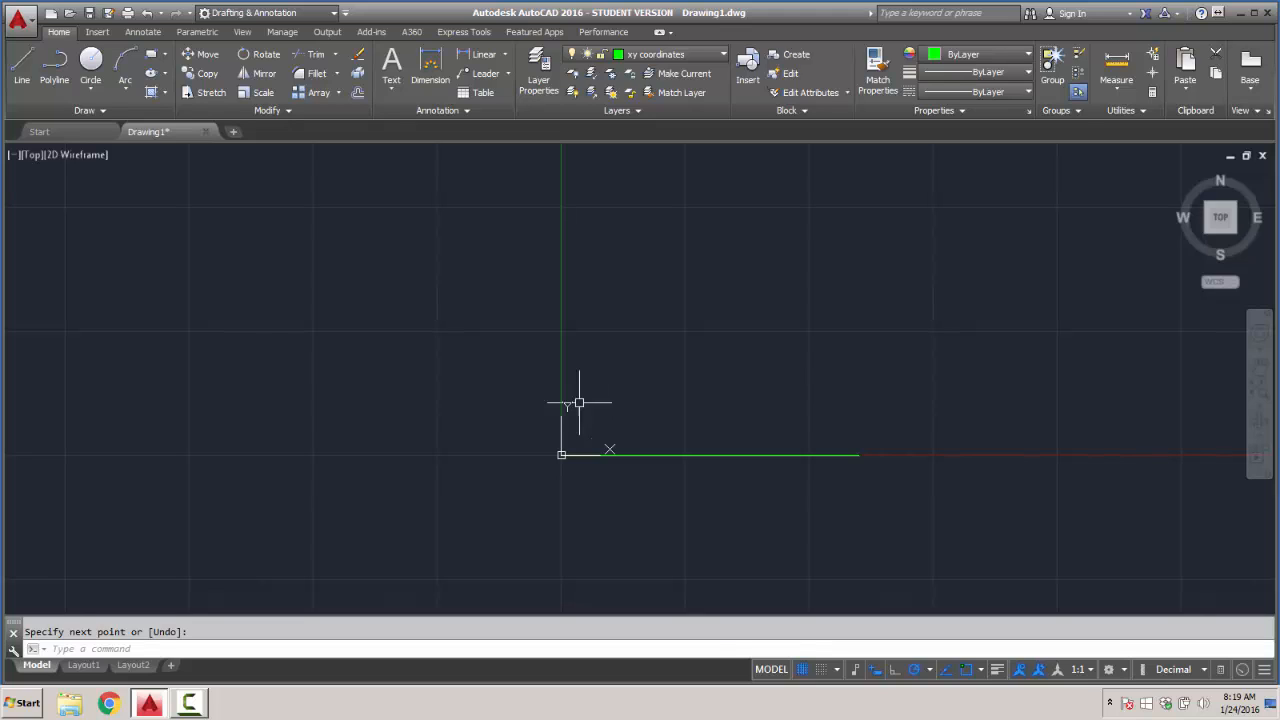
{"action": "left_click", "coordinate": [31, 25]}
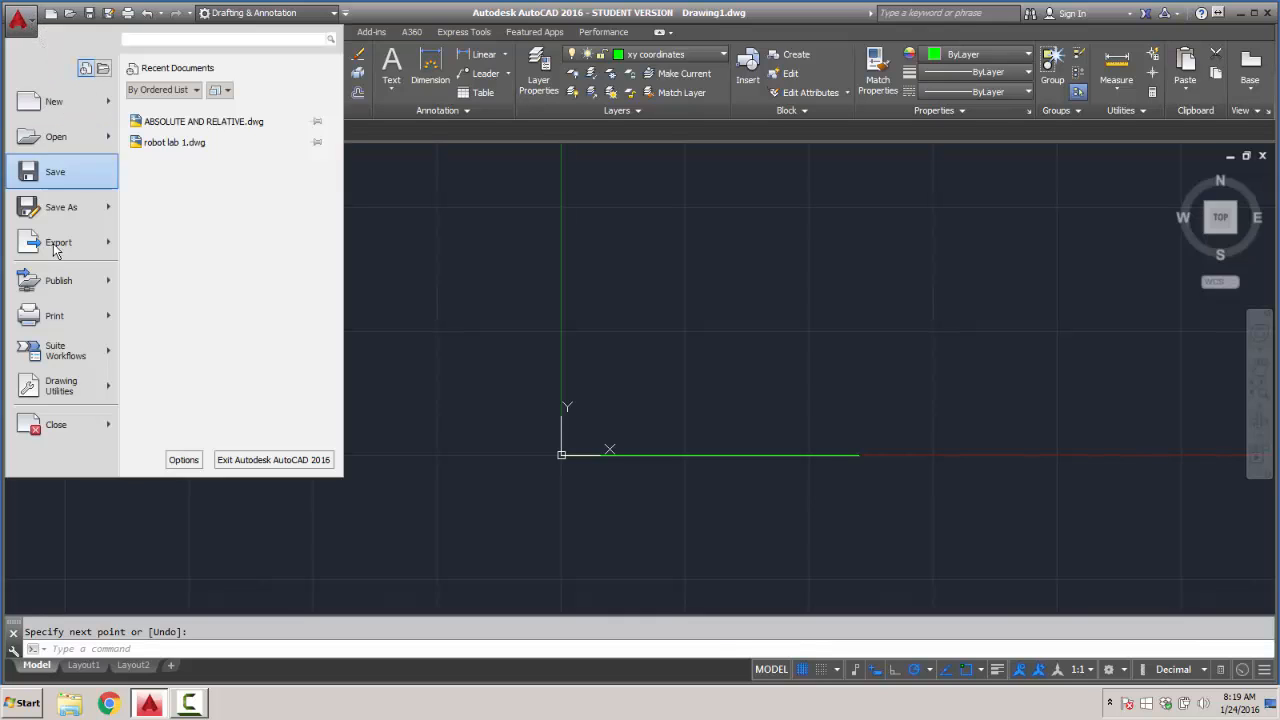
{"action": "mouse_move", "coordinate": [65, 397]}
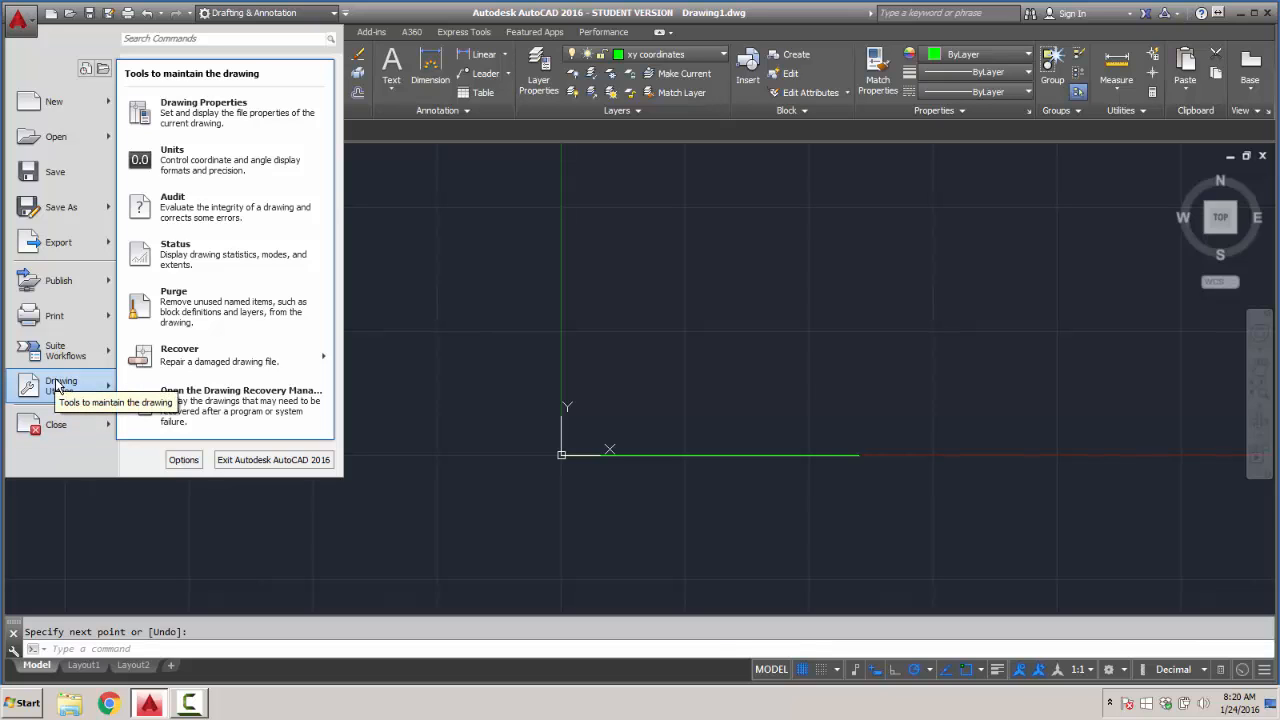
{"action": "left_click", "coordinate": [188, 154]}
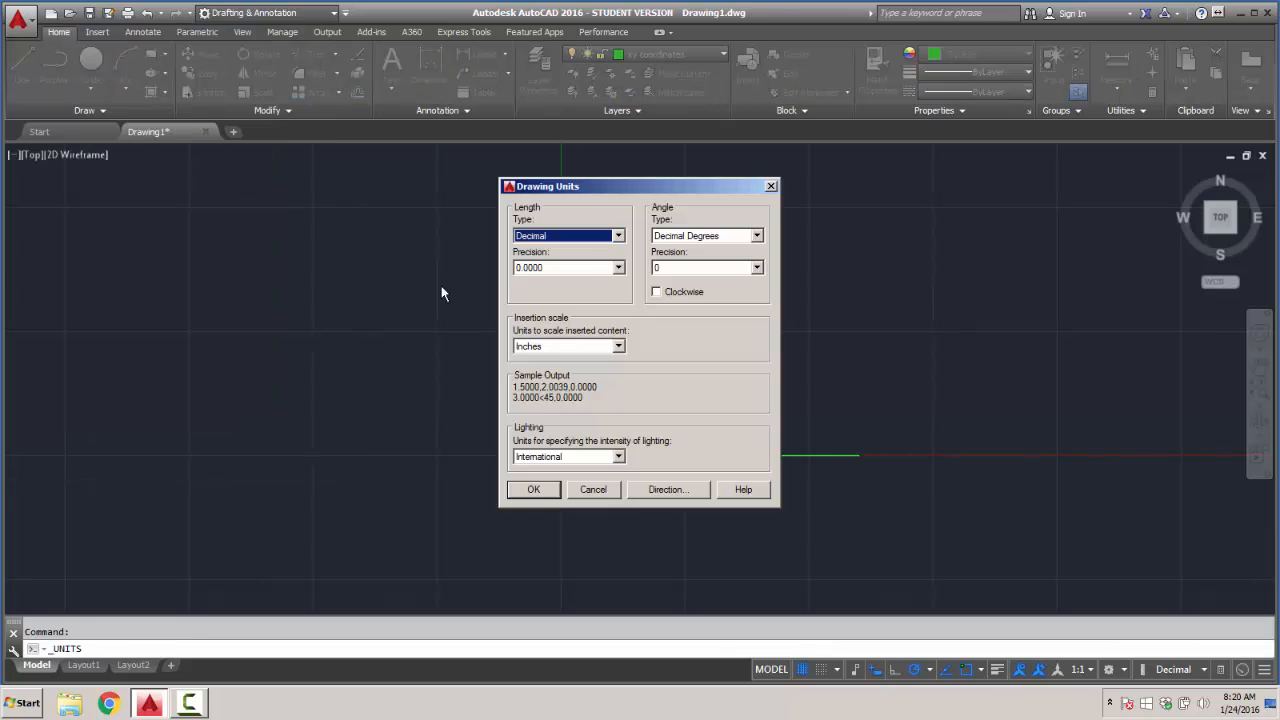
{"action": "left_click", "coordinate": [617, 268]}
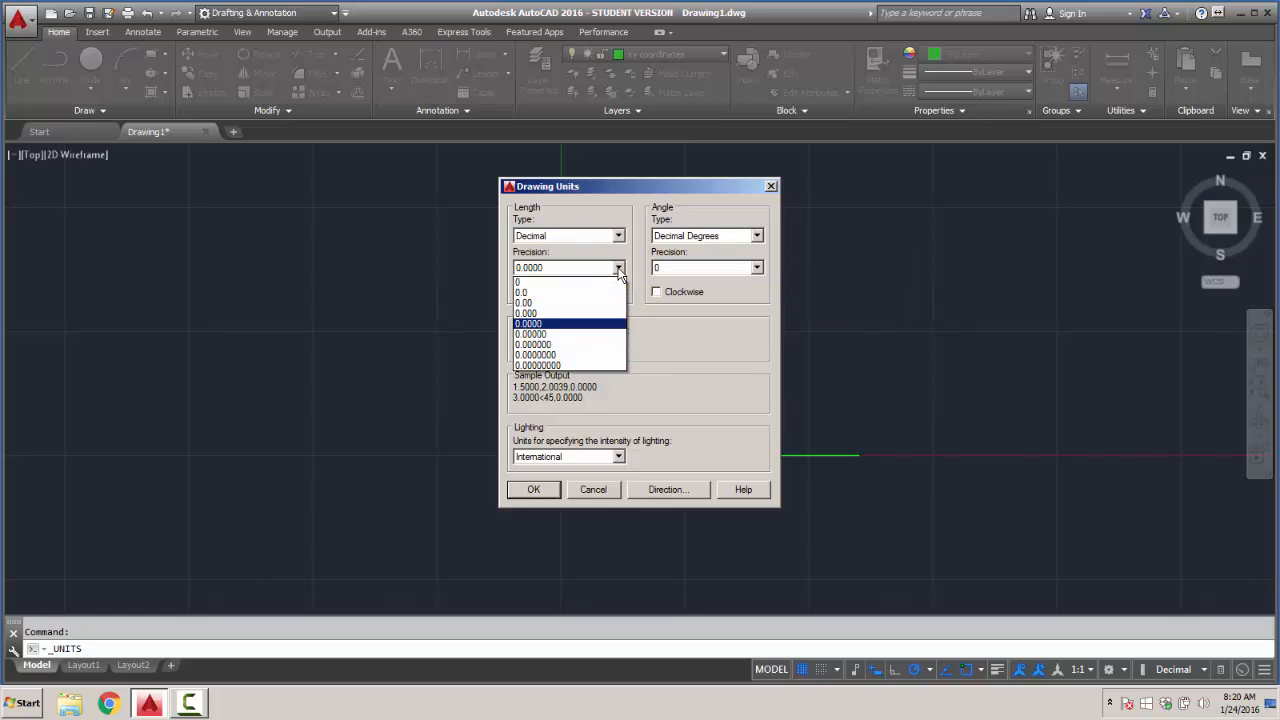
{"action": "left_click", "coordinate": [560, 303]}
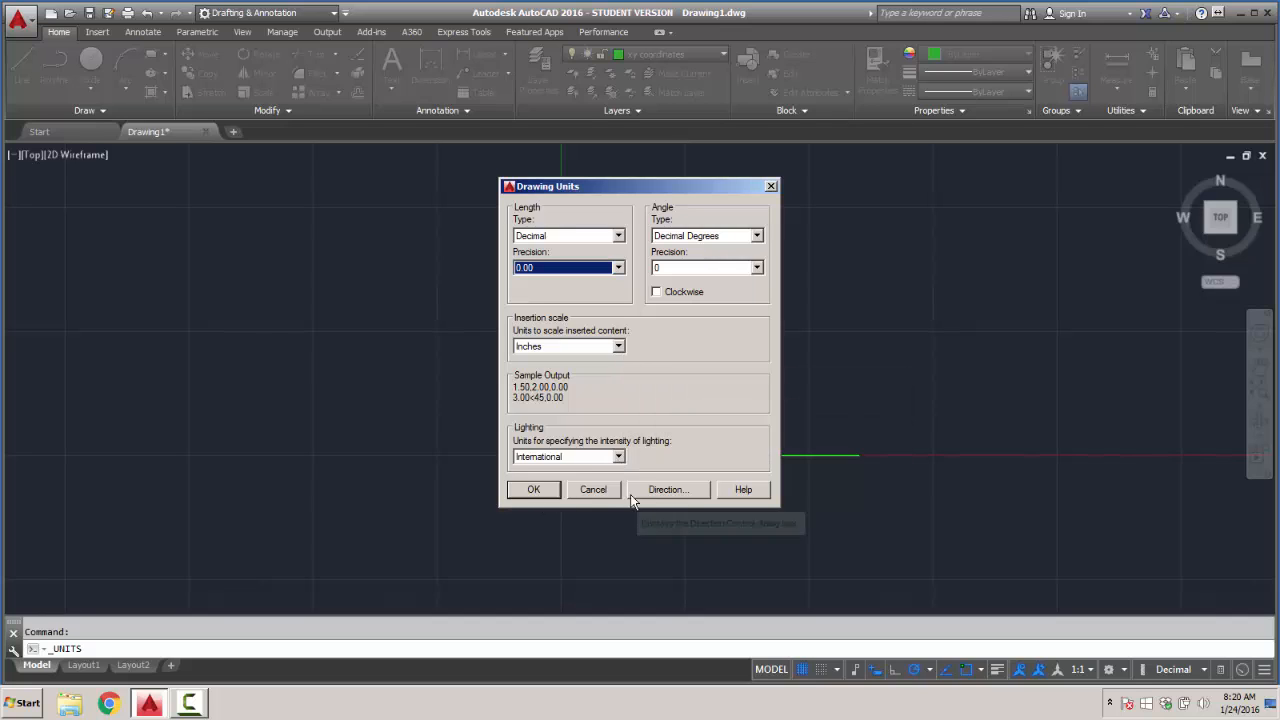
{"action": "left_click", "coordinate": [621, 457]}
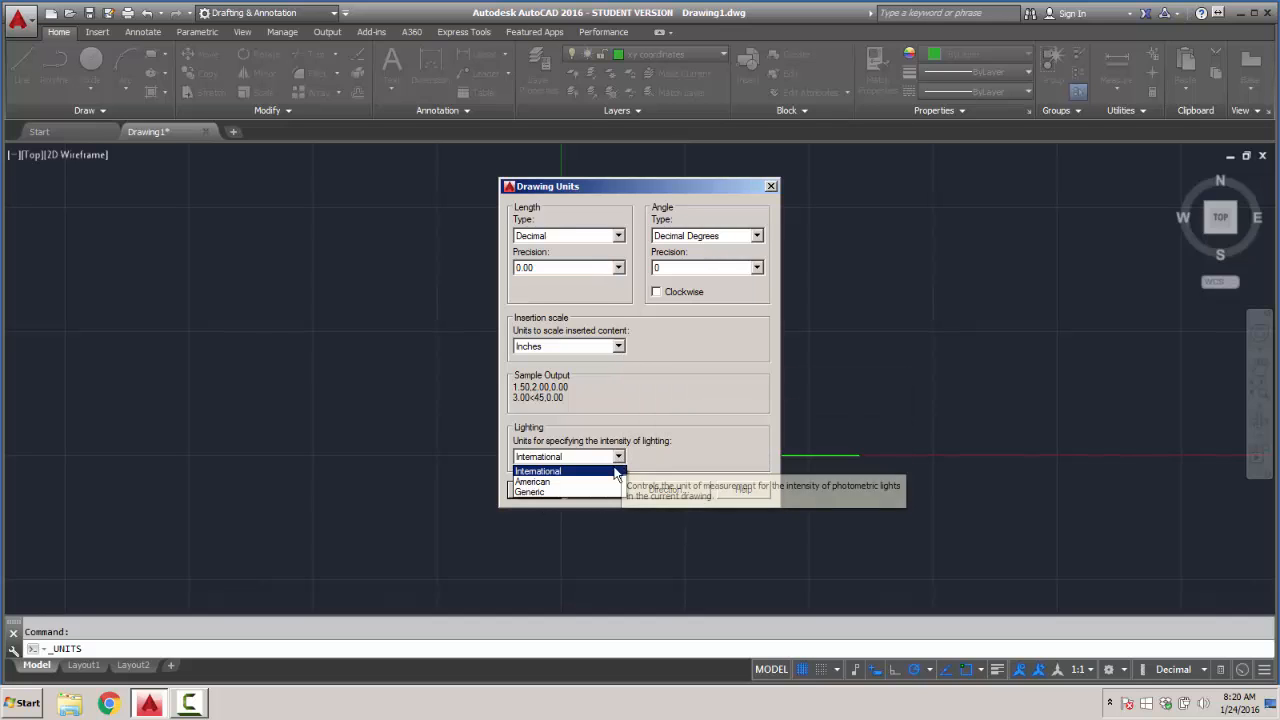
{"action": "left_click", "coordinate": [598, 478]}
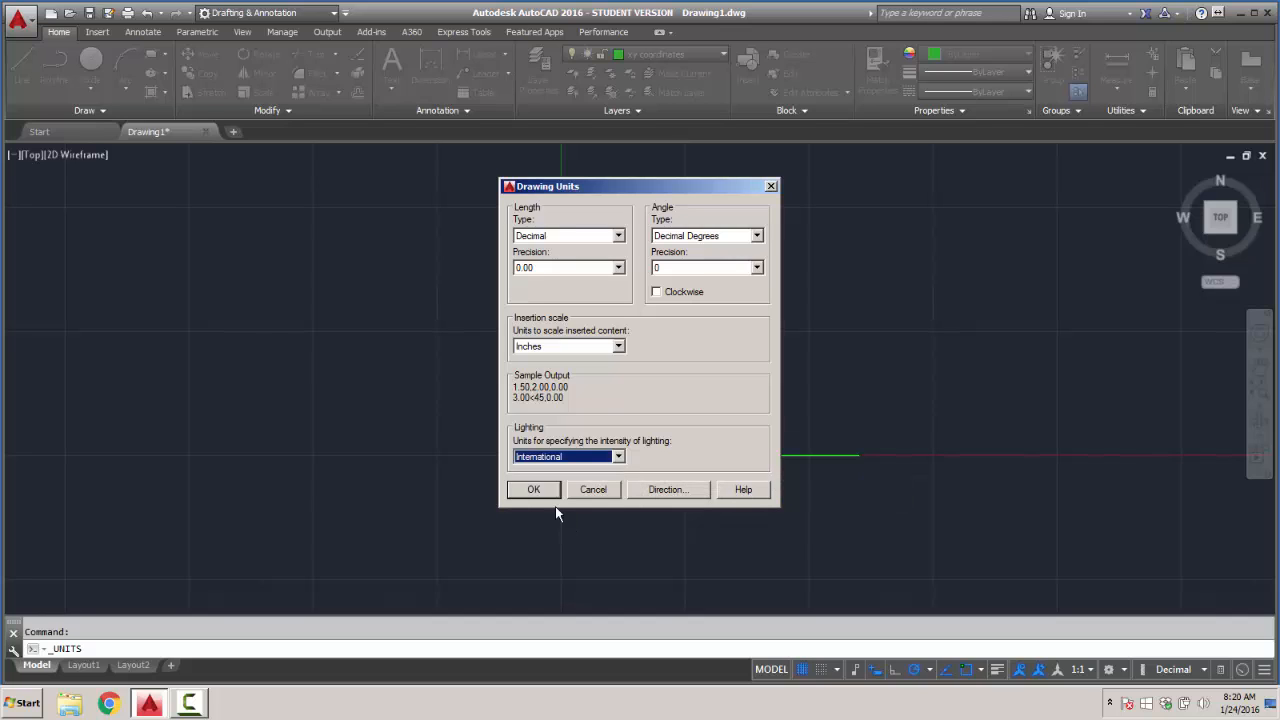
{"action": "left_click", "coordinate": [536, 491]}
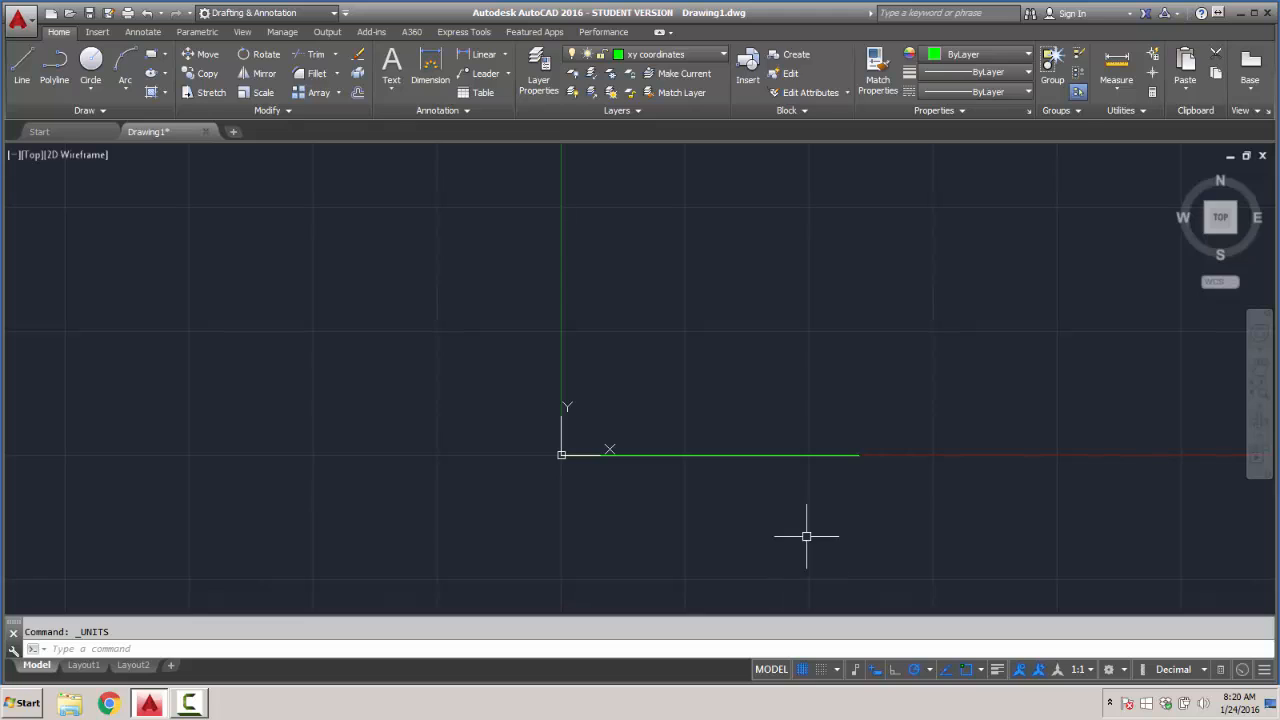
- Turn on grid snap in the drafting settings and set the snap X and Y spacing to 1
{"action": "right_click", "coordinate": [802, 670]}
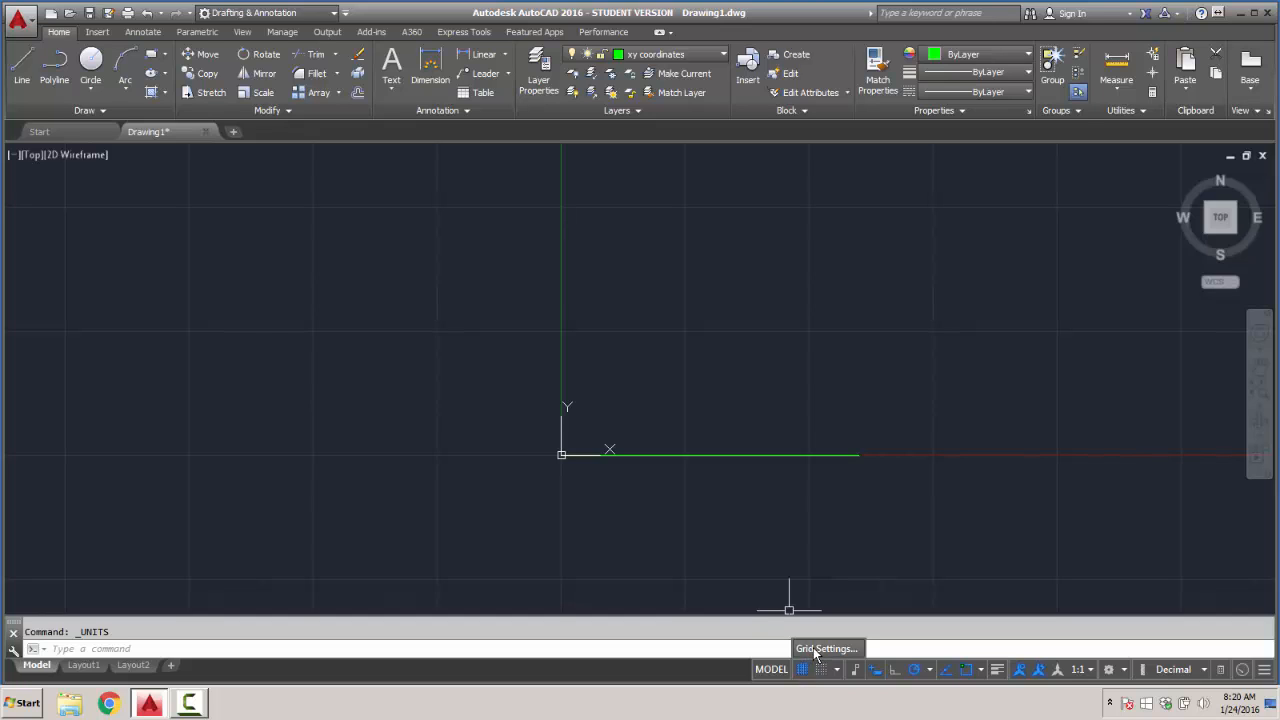
{"action": "left_click", "coordinate": [815, 650]}
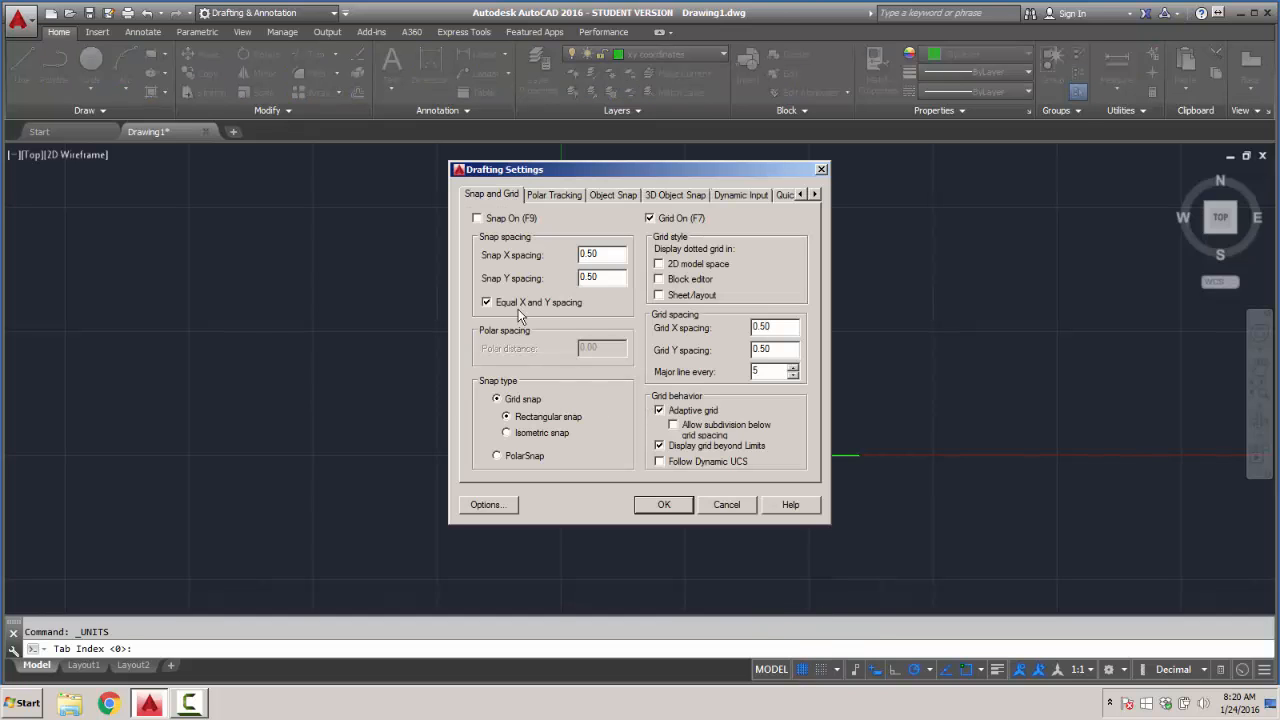
{"action": "left_click", "coordinate": [478, 219]}
{"action": "left_click_drag", "start_coordinate": [622, 255], "coordinate": [540, 258]}
{"action": "type", "text": "1"}
{"action": "key", "text": "Tab"}
{"action": "type", "text": "1"}
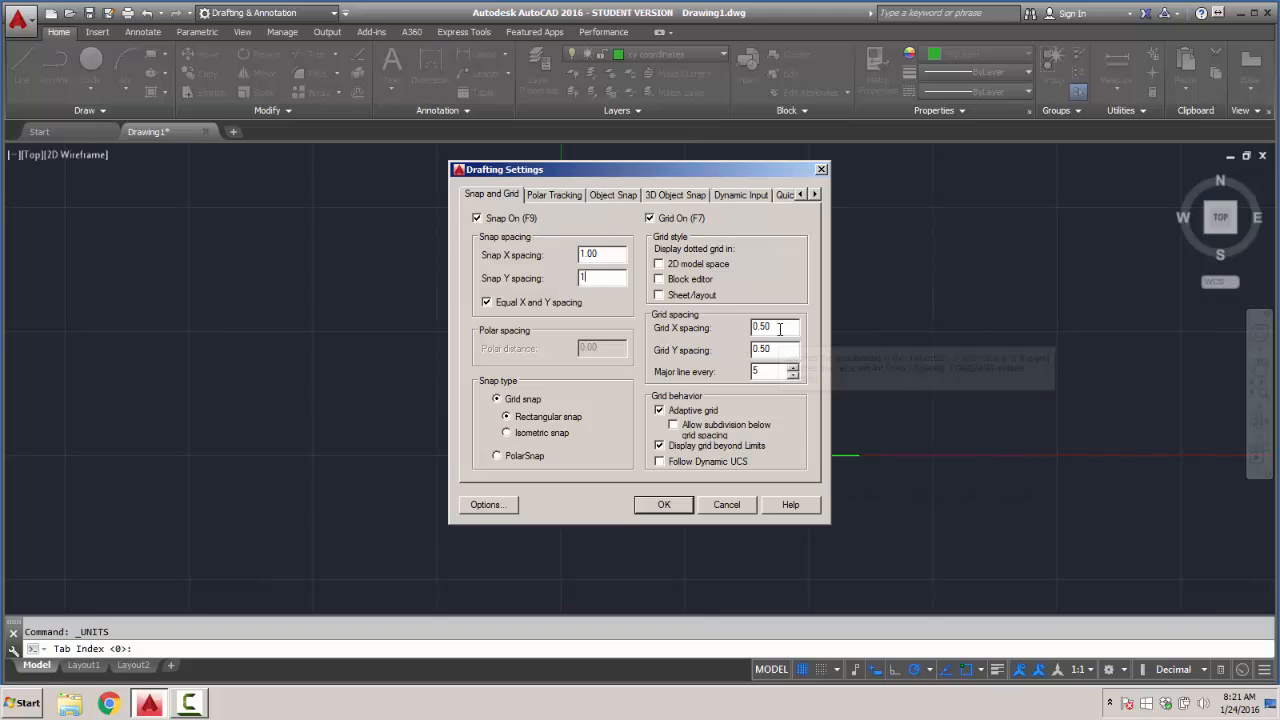
- Set the grid X and Y spacing to 1 and apply the drafting settings
{"action": "left_click_drag", "start_coordinate": [780, 327], "coordinate": [733, 350]}
{"action": "type", "text": "1."}
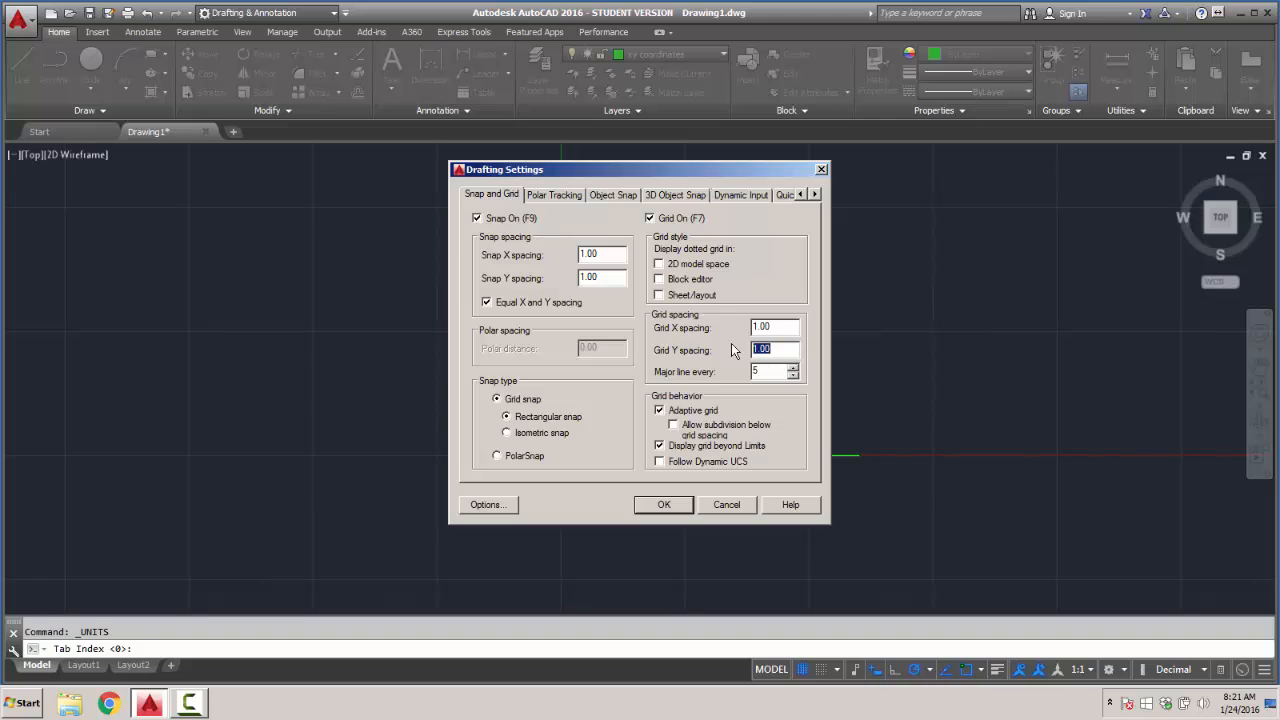
{"action": "type", "text": "1"}
{"action": "left_click", "coordinate": [780, 372]}
{"action": "left_click", "coordinate": [668, 506]}
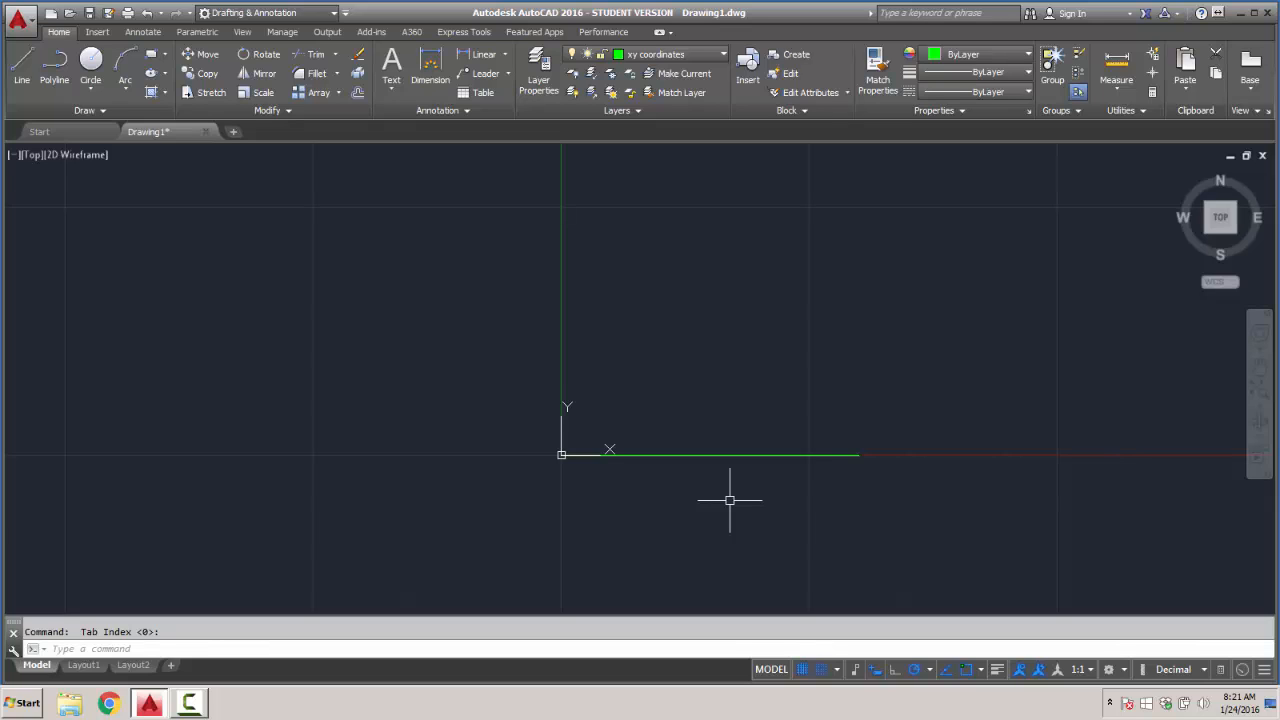
- Draw a vertical line 6 units upward from the origin on the xy coordinates layer
{"action": "left_click", "coordinate": [22, 65]}
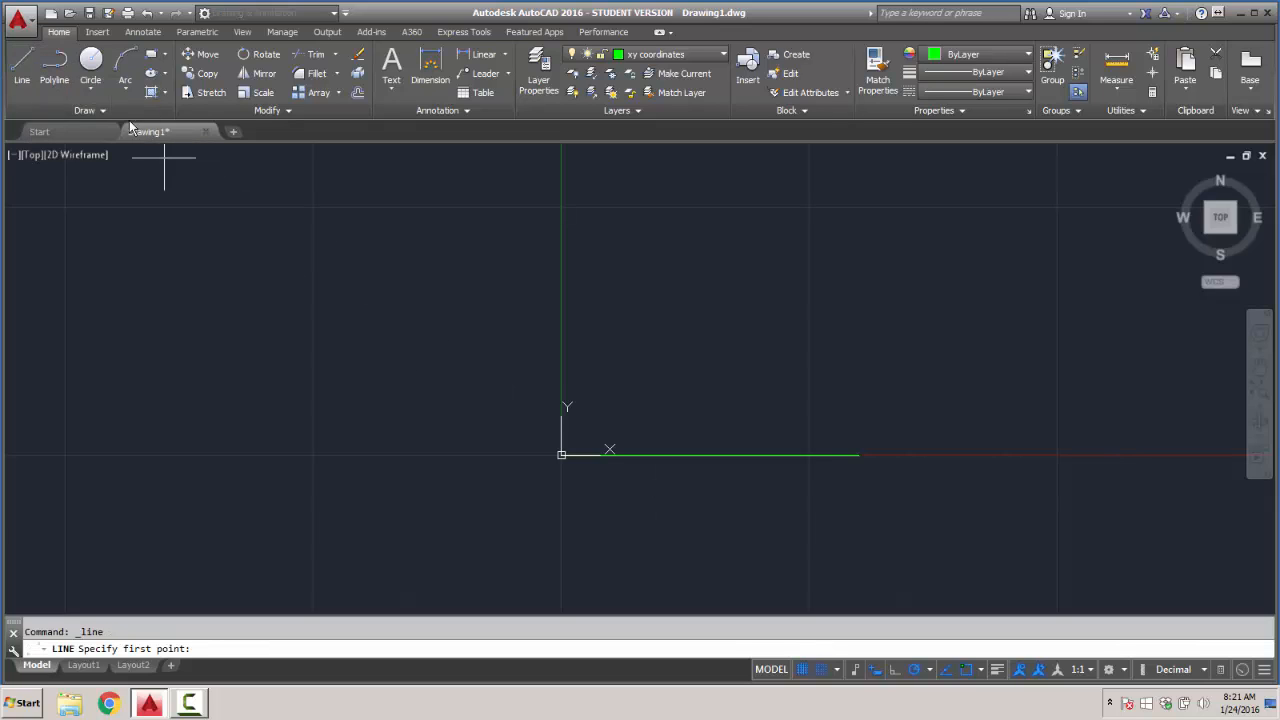
{"action": "left_click", "coordinate": [561, 456]}
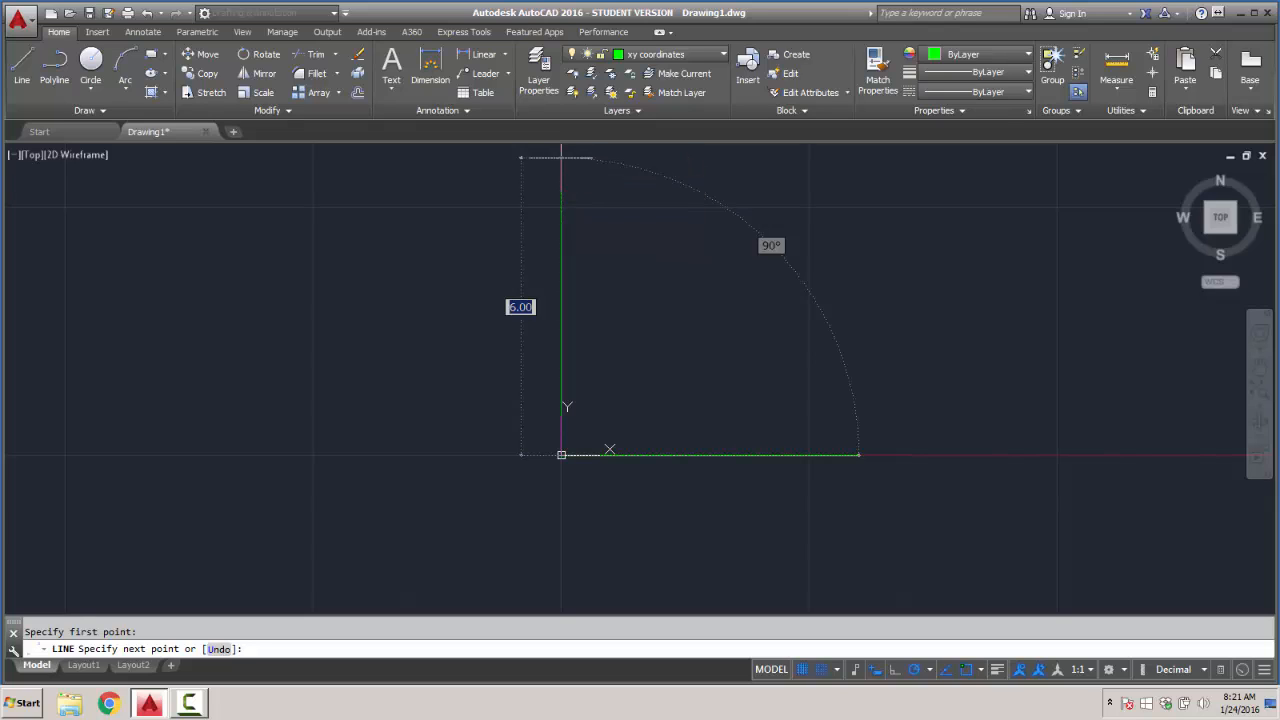
{"action": "left_click", "coordinate": [561, 157]}
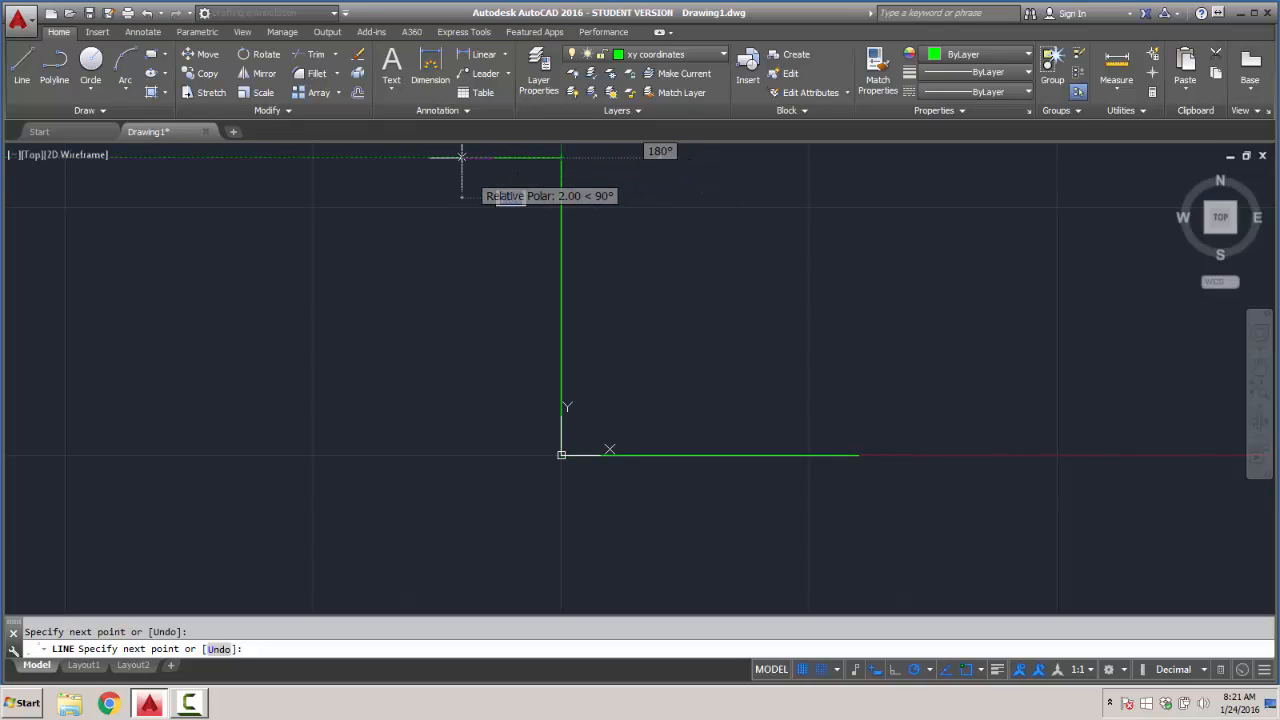
{"action": "key", "text": "Return"}
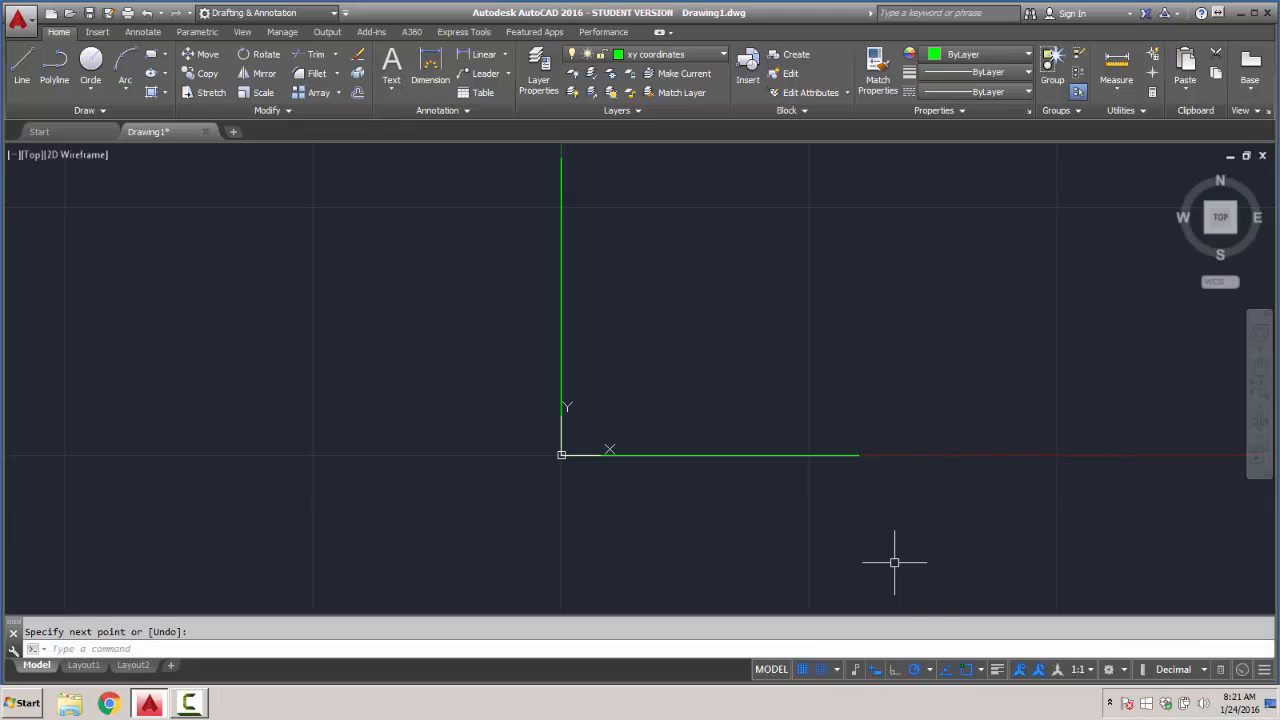
- Disable the Geometric Center object snap and check the AutoSnap marker size in the drafting options
{"action": "left_click", "coordinate": [980, 670]}
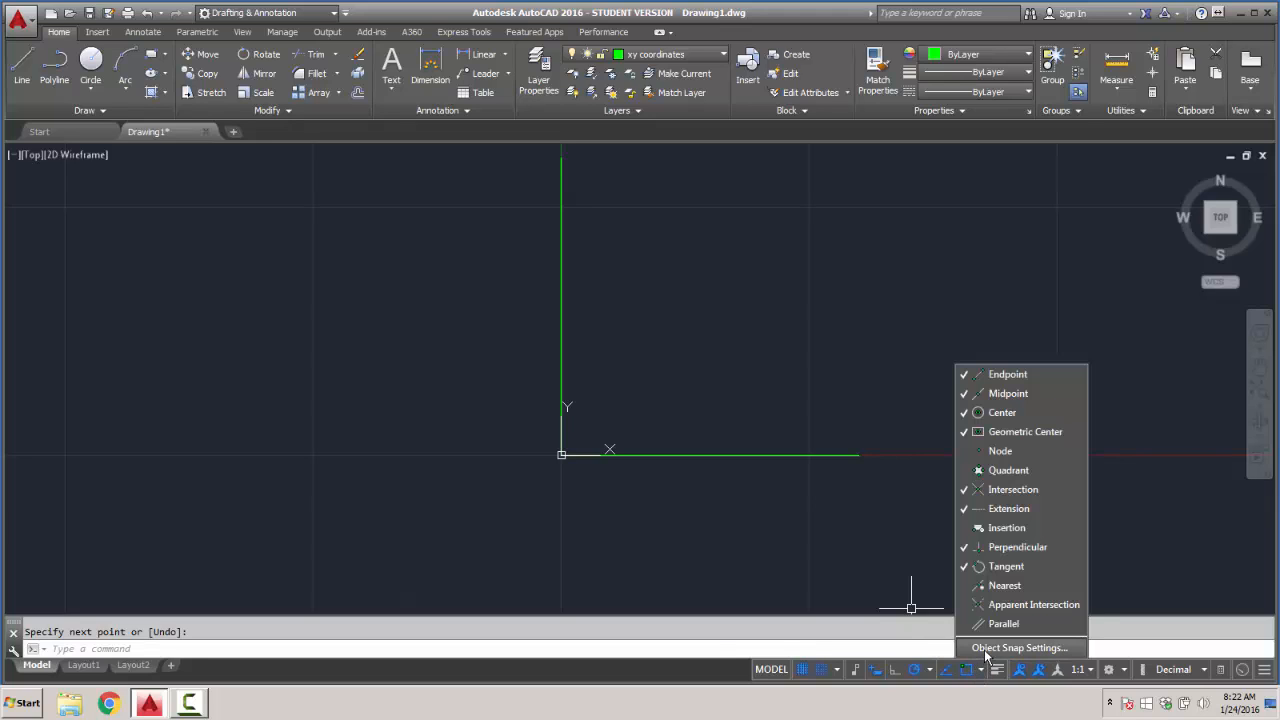
{"action": "left_click", "coordinate": [1010, 648]}
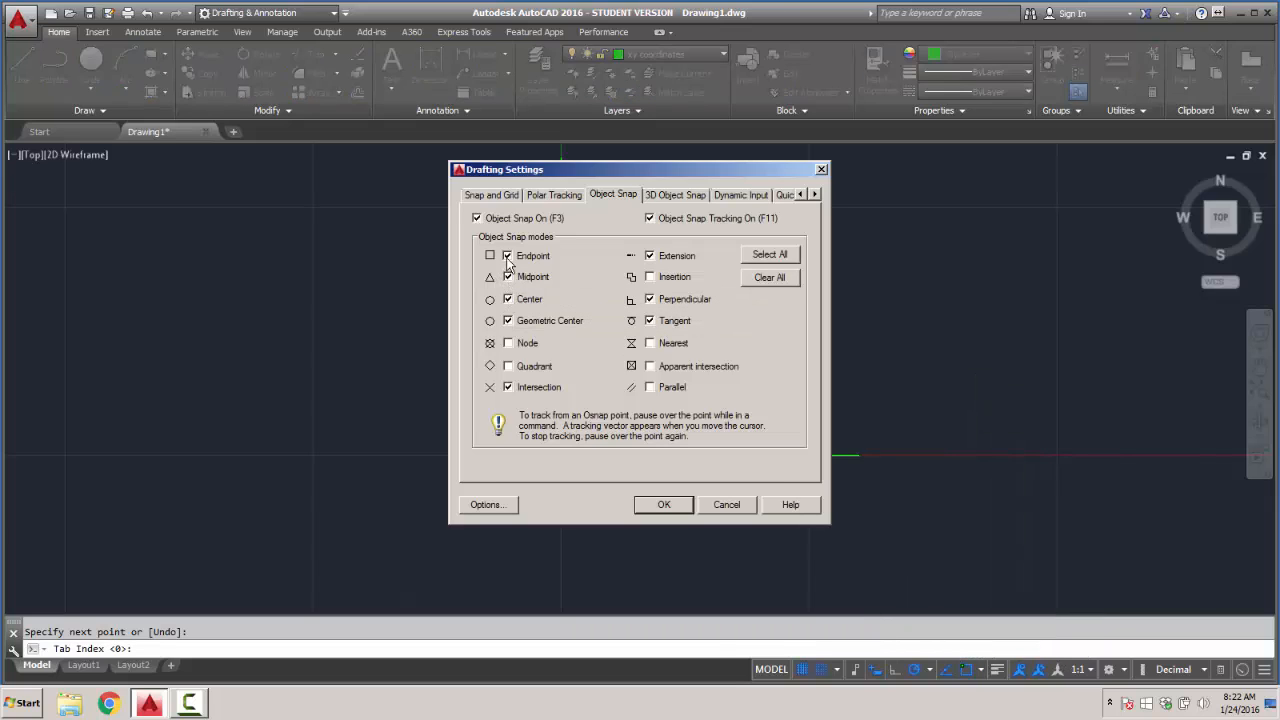
{"action": "left_click", "coordinate": [508, 321]}
{"action": "left_click", "coordinate": [492, 505]}
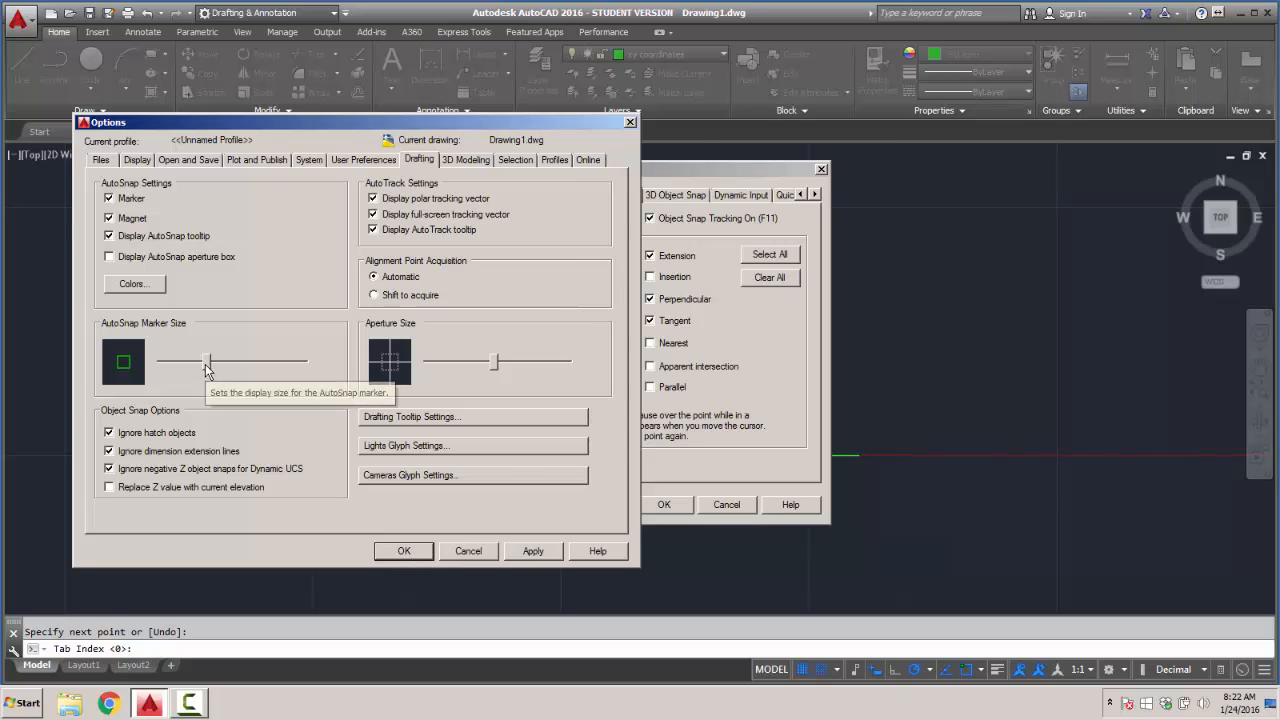
{"action": "mouse_move", "coordinate": [206, 368]}
{"action": "left_mouse_down"}
{"action": "mouse_move", "coordinate": [256, 367]}
{"action": "mouse_move", "coordinate": [206, 367]}
{"action": "left_mouse_up"}
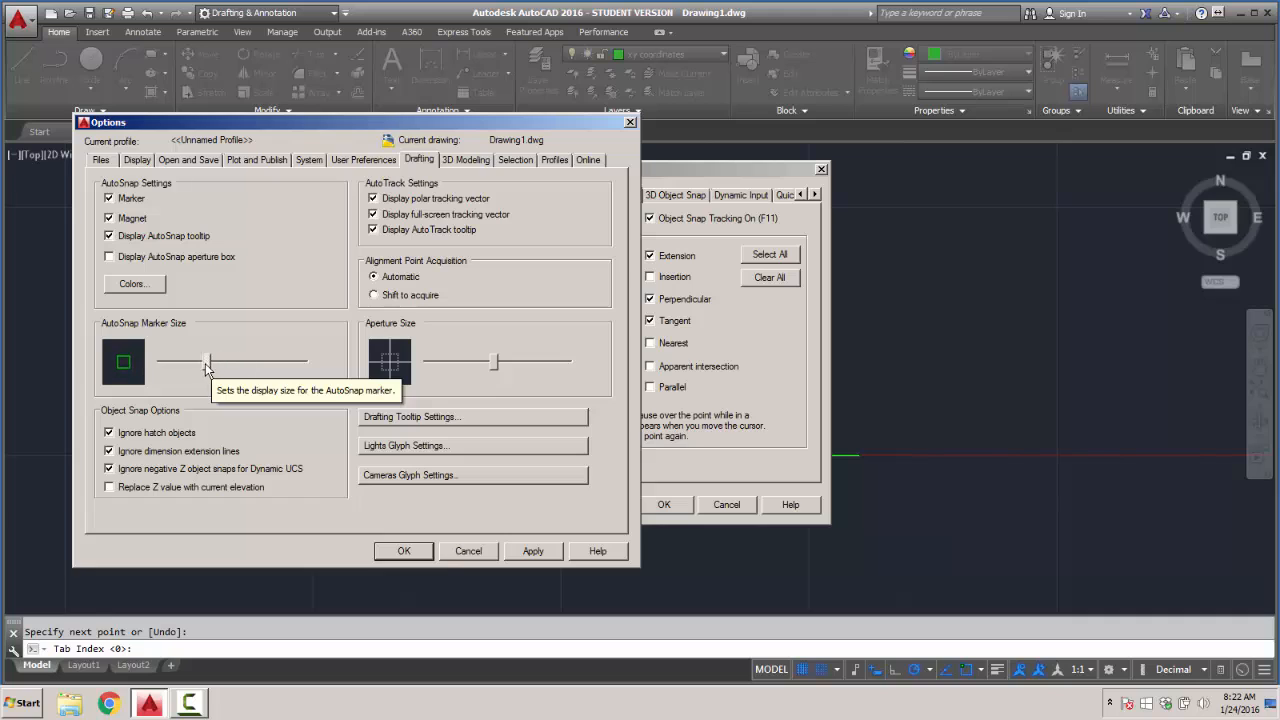
{"action": "left_click", "coordinate": [406, 552]}
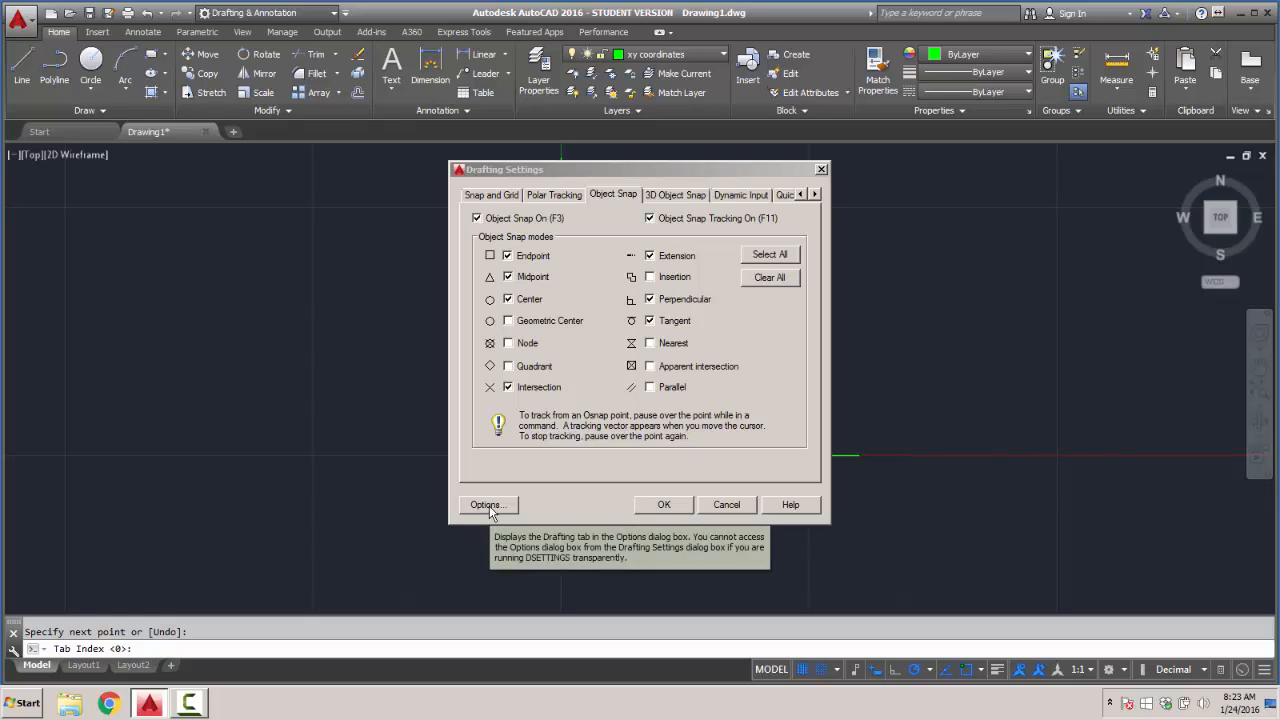
{"action": "left_click", "coordinate": [675, 503]}
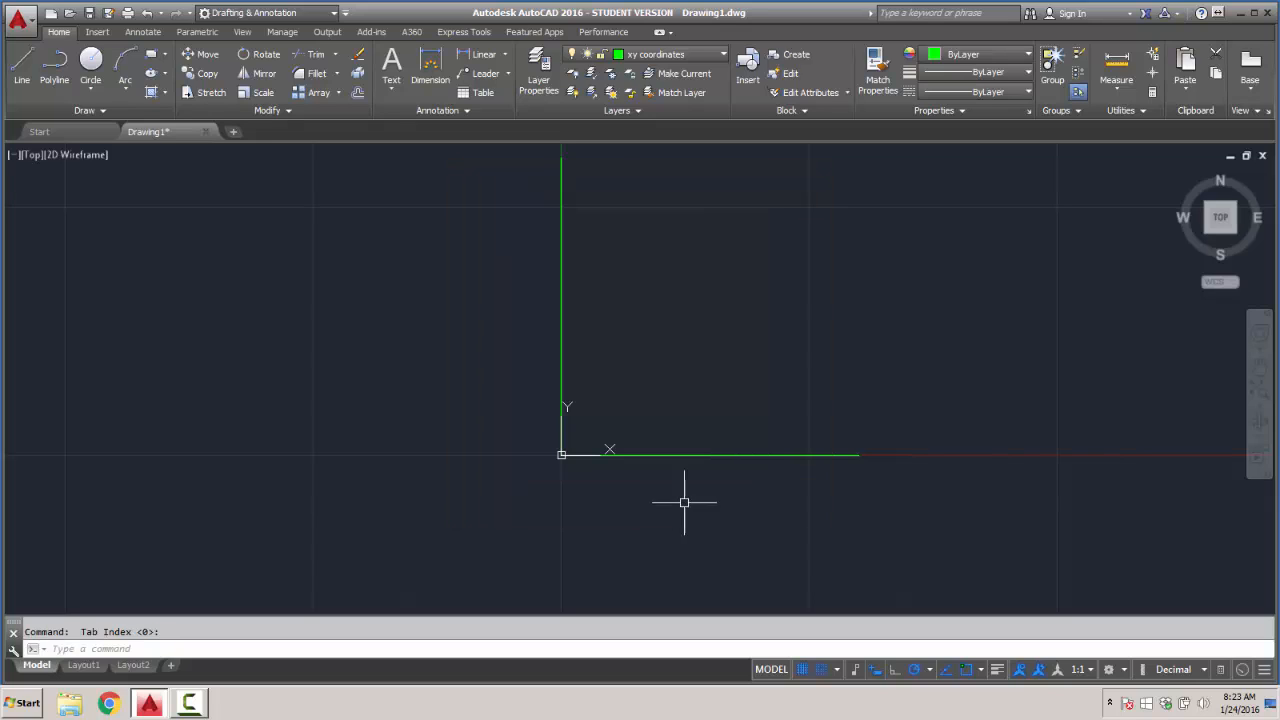
- Apply the right-click customization in the user preferences with time-sensitive right-click on and a longer click duration of 250 milliseconds
{"action": "left_click", "coordinate": [28, 27]}
{"action": "left_click", "coordinate": [186, 458]}
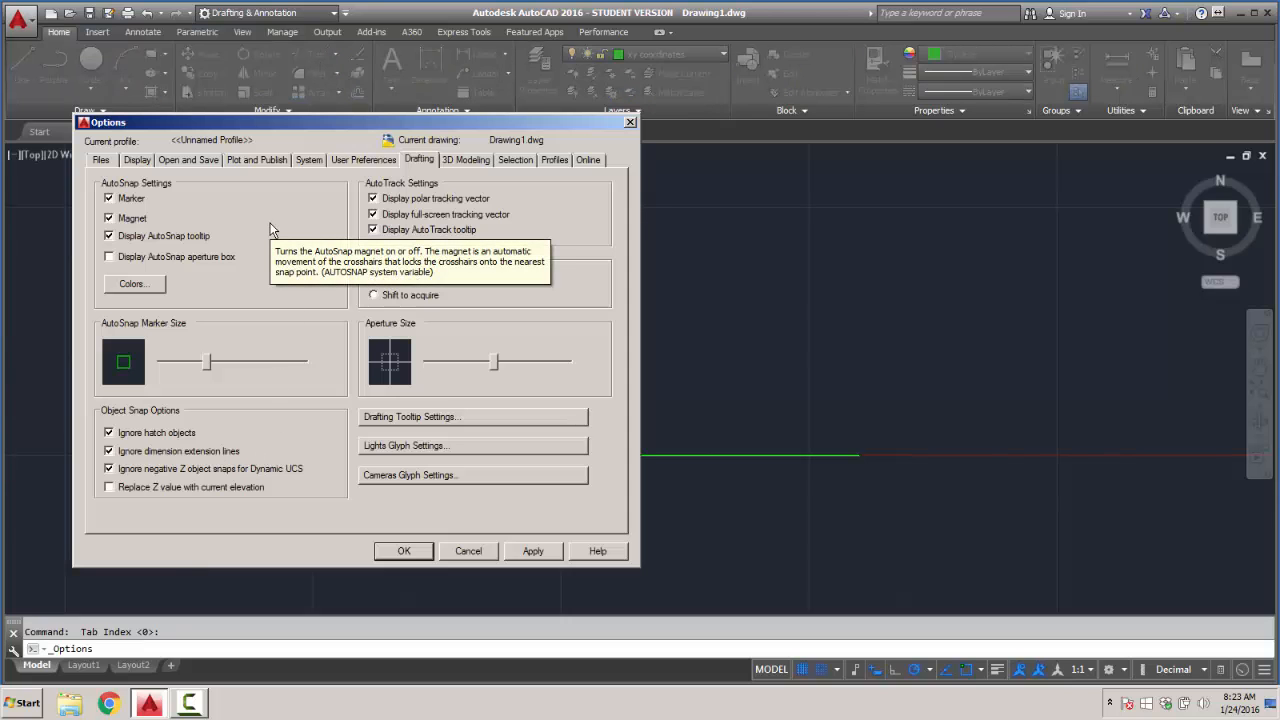
{"action": "left_click", "coordinate": [344, 160]}
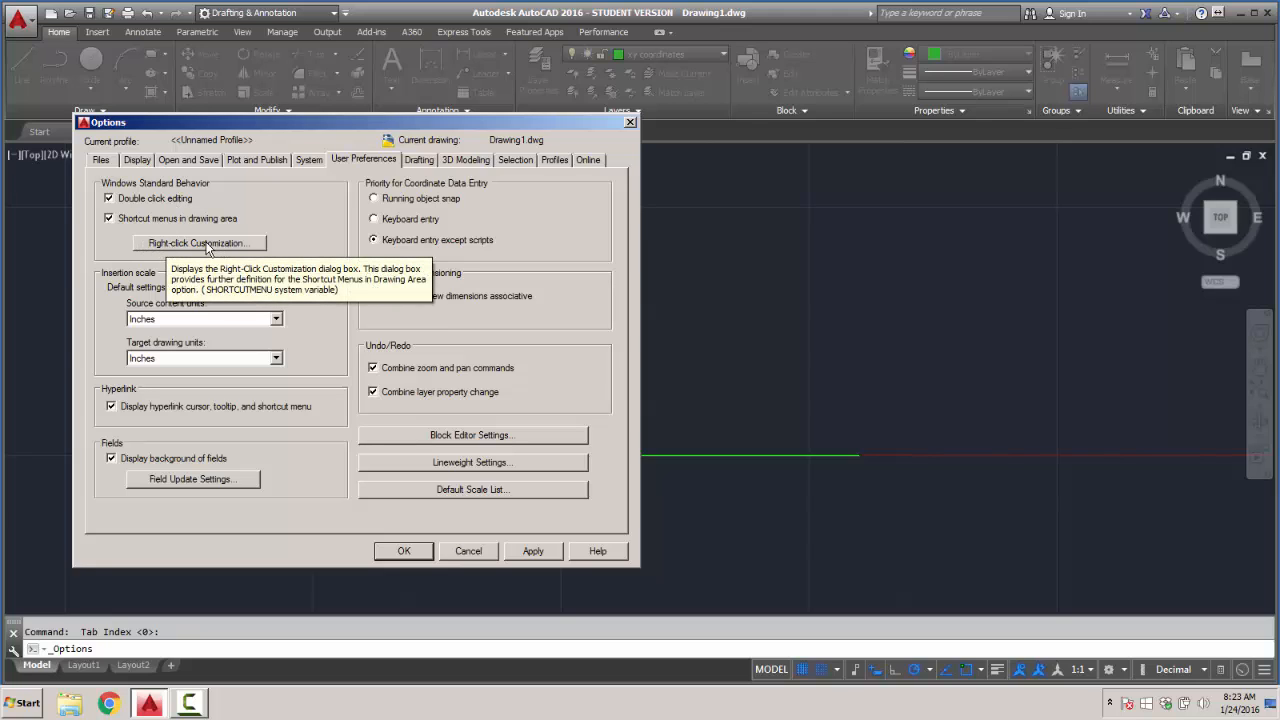
{"action": "left_click", "coordinate": [200, 246]}
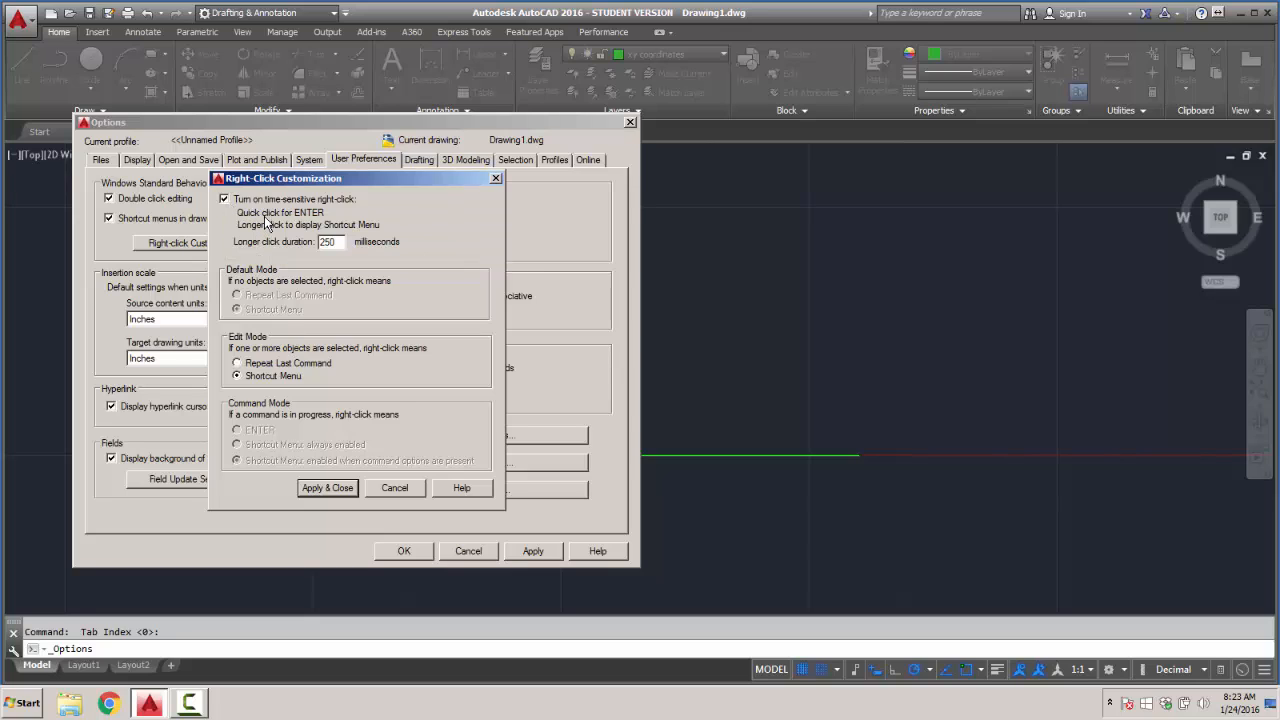
{"action": "left_click", "coordinate": [316, 490]}
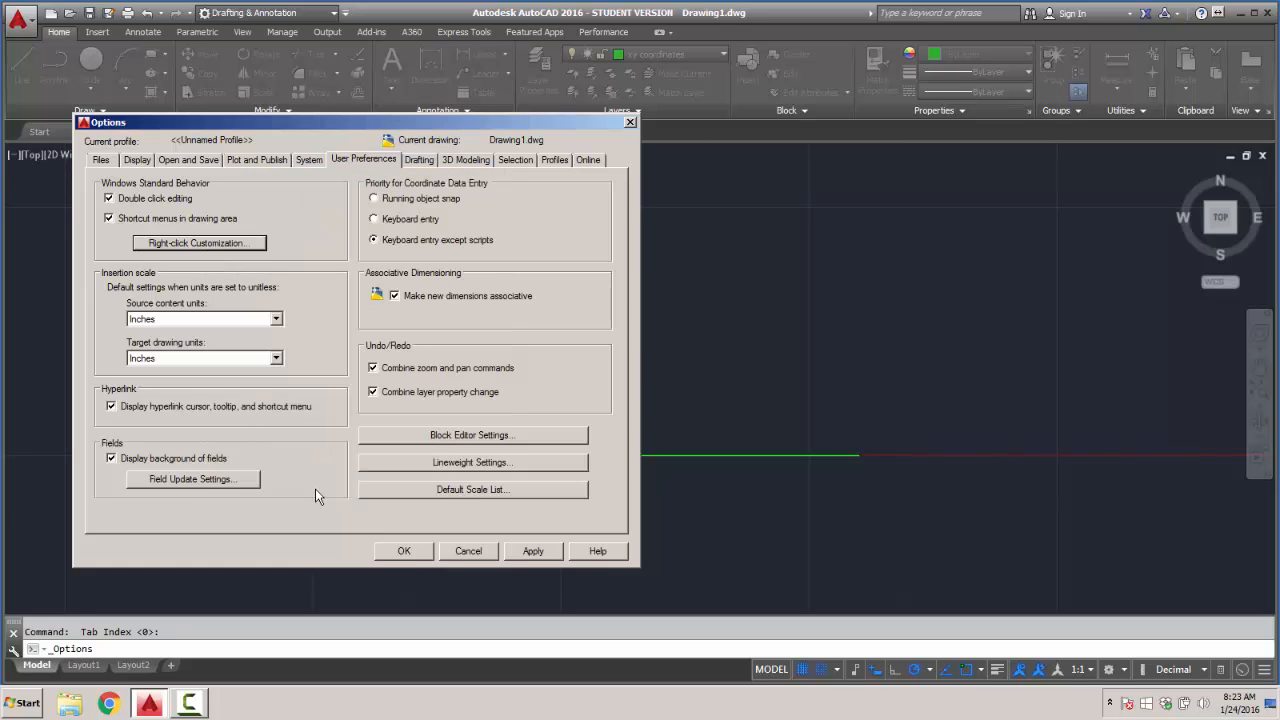
{"action": "left_click", "coordinate": [534, 551]}
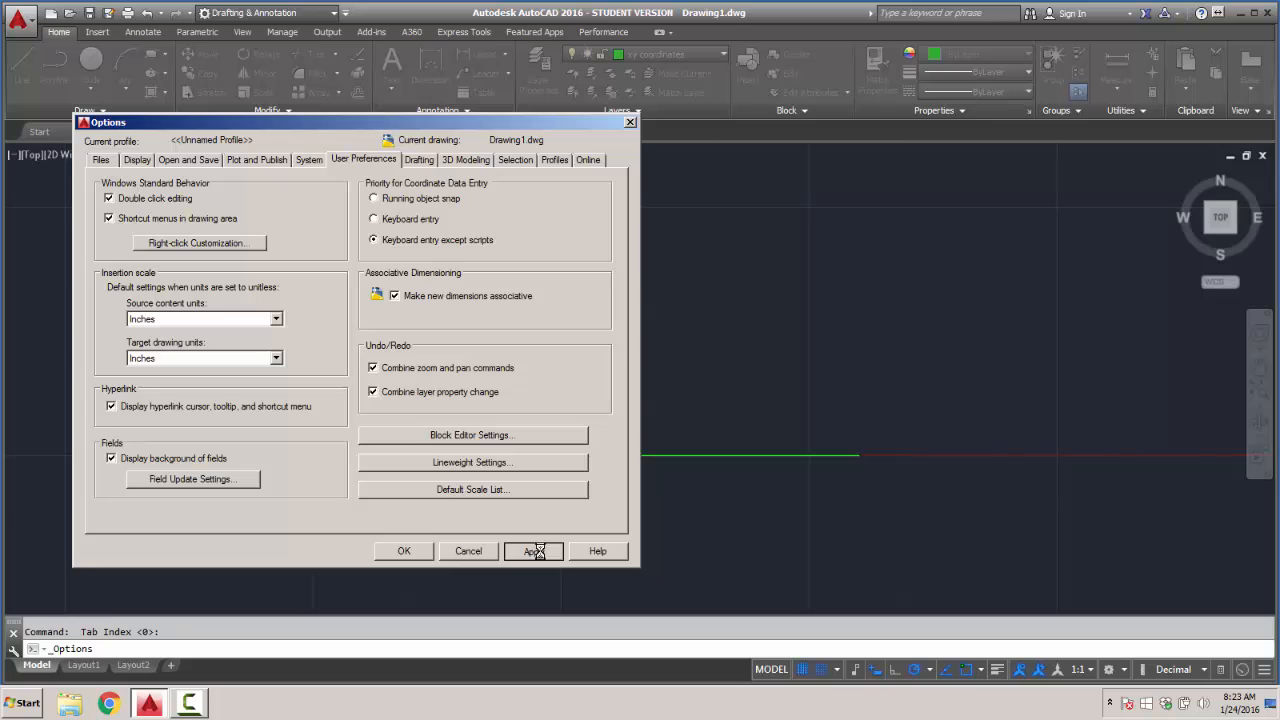
{"action": "left_click", "coordinate": [404, 551]}
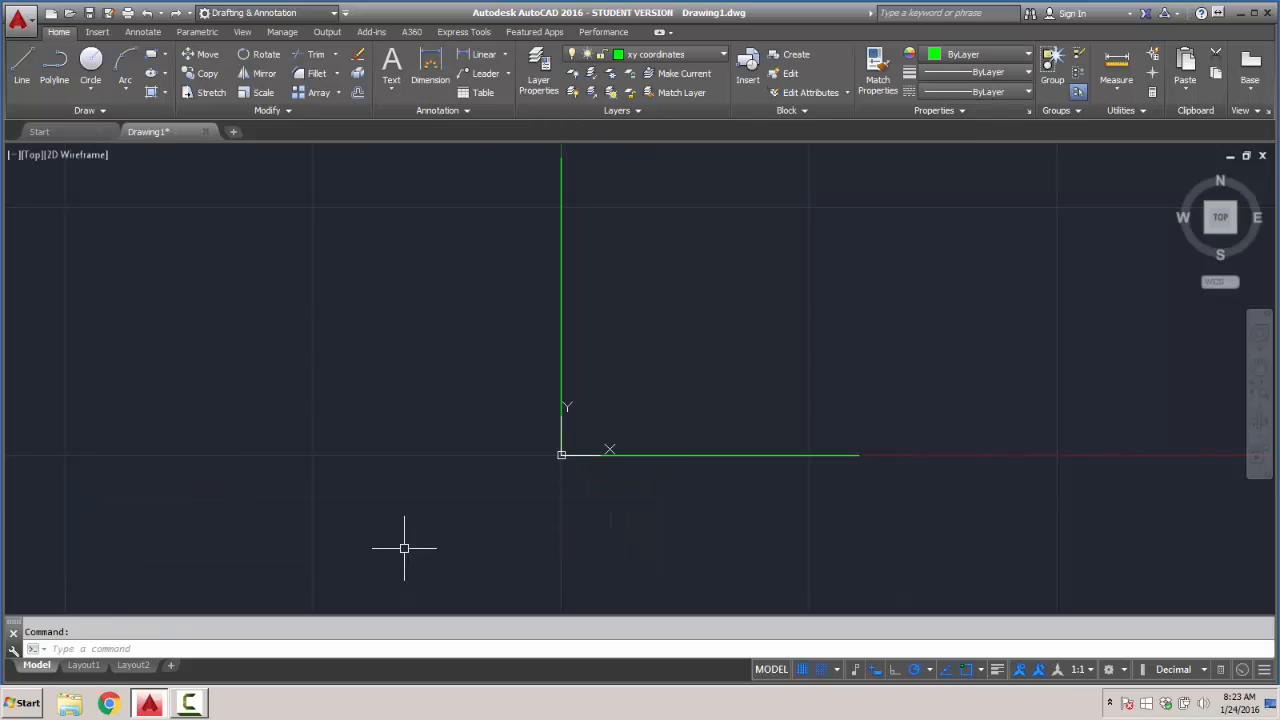
- Draw a horizontal line 6 units from the origin in the negative X direction on the xy coordinates layer
{"action": "left_click", "coordinate": [22, 66]}
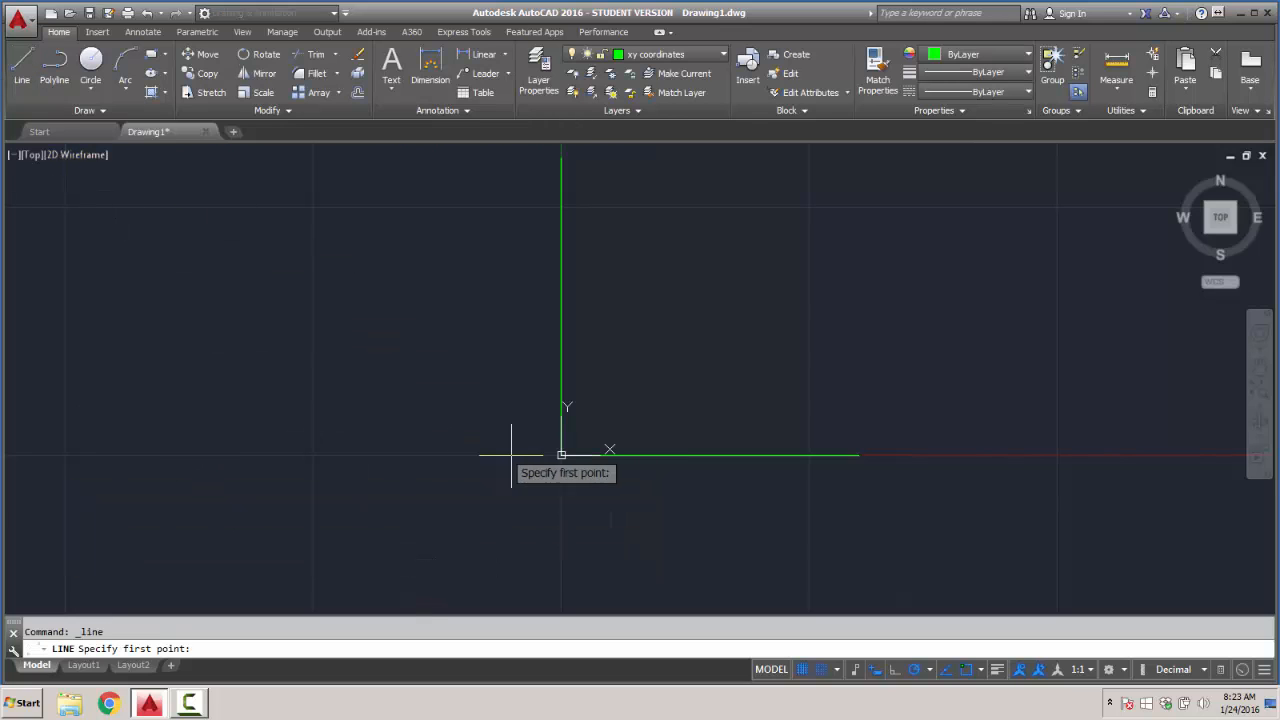
{"action": "left_click", "coordinate": [561, 455]}
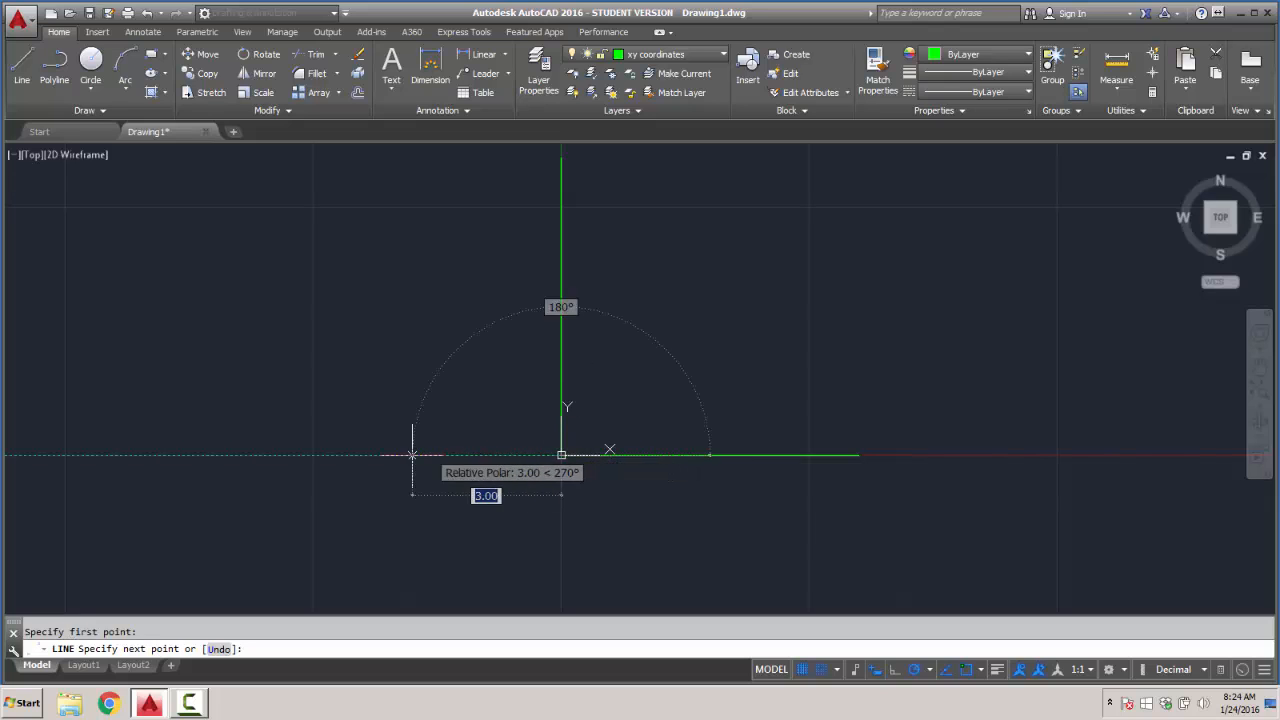
{"action": "left_click", "coordinate": [263, 455]}
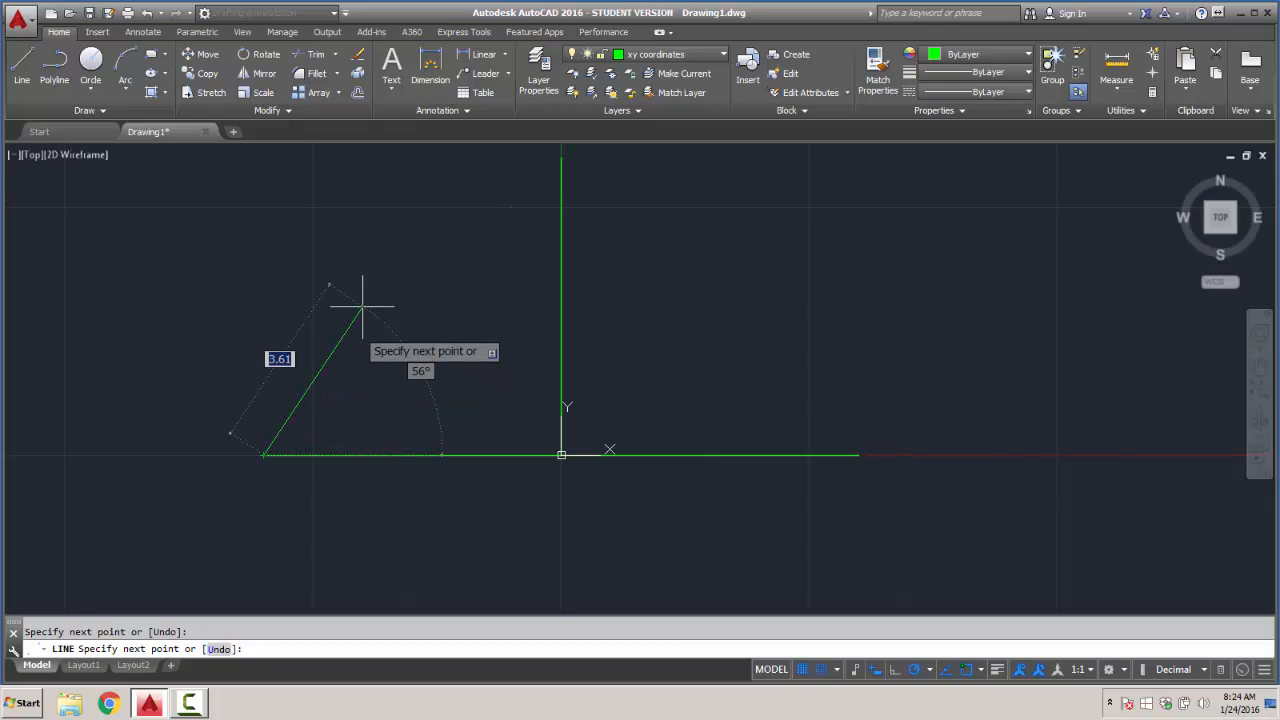
{"action": "key", "text": "Return"}
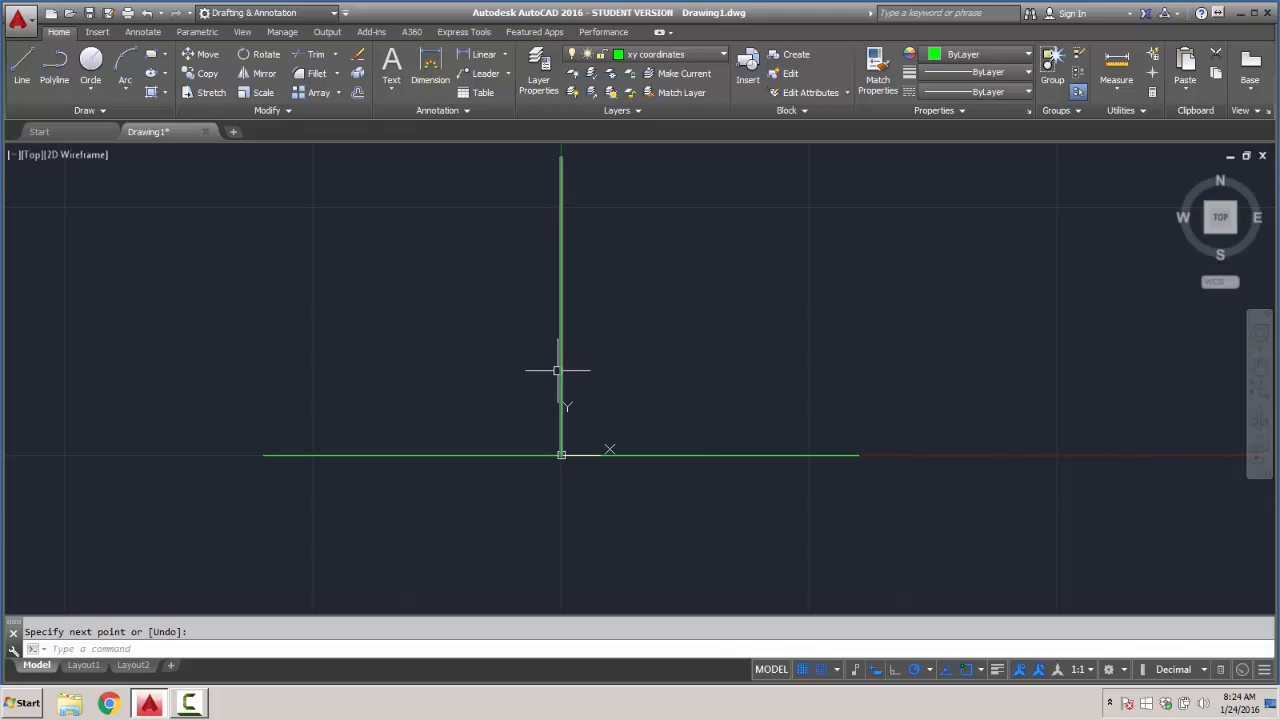
{"action": "scroll", "coordinate": [557, 370], "scroll_direction": "down", "scroll_amount": 1}
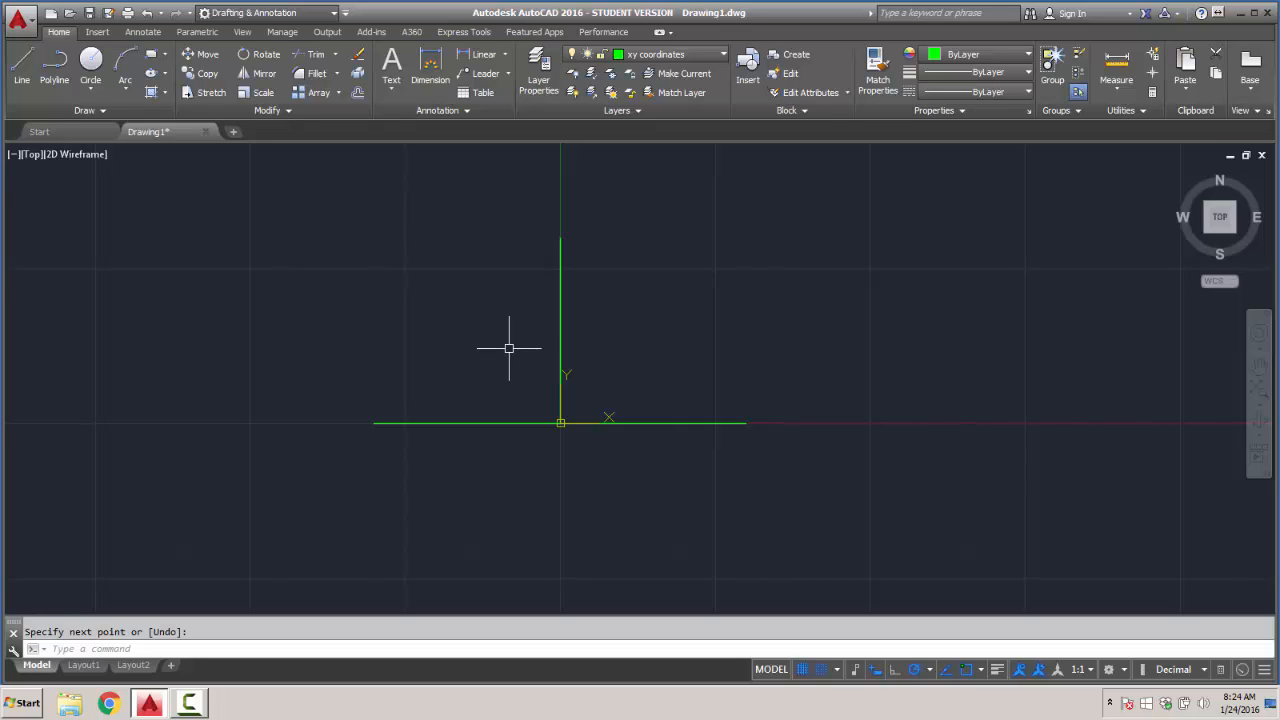
- Draw a vertical line 6 units downward from the origin on the xy coordinates layer
{"action": "key", "text": "Return"}
{"action": "key", "text": "Return"}
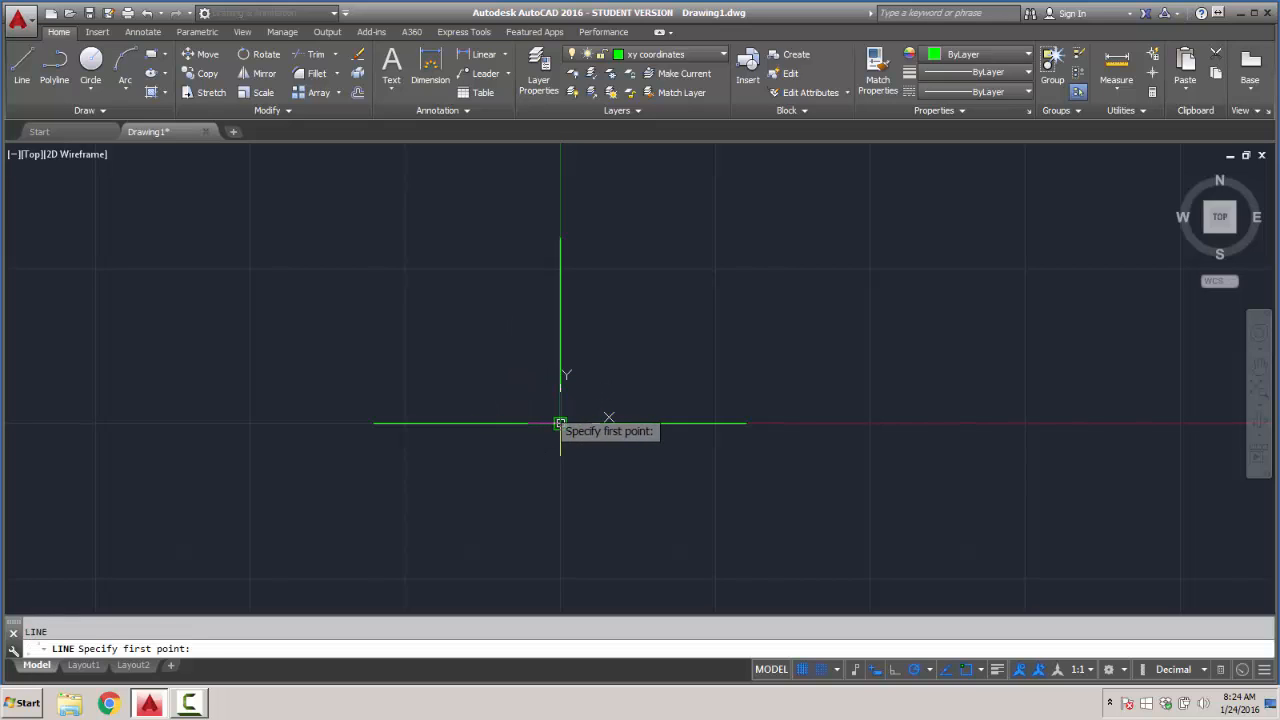
{"action": "left_click", "coordinate": [560, 423]}
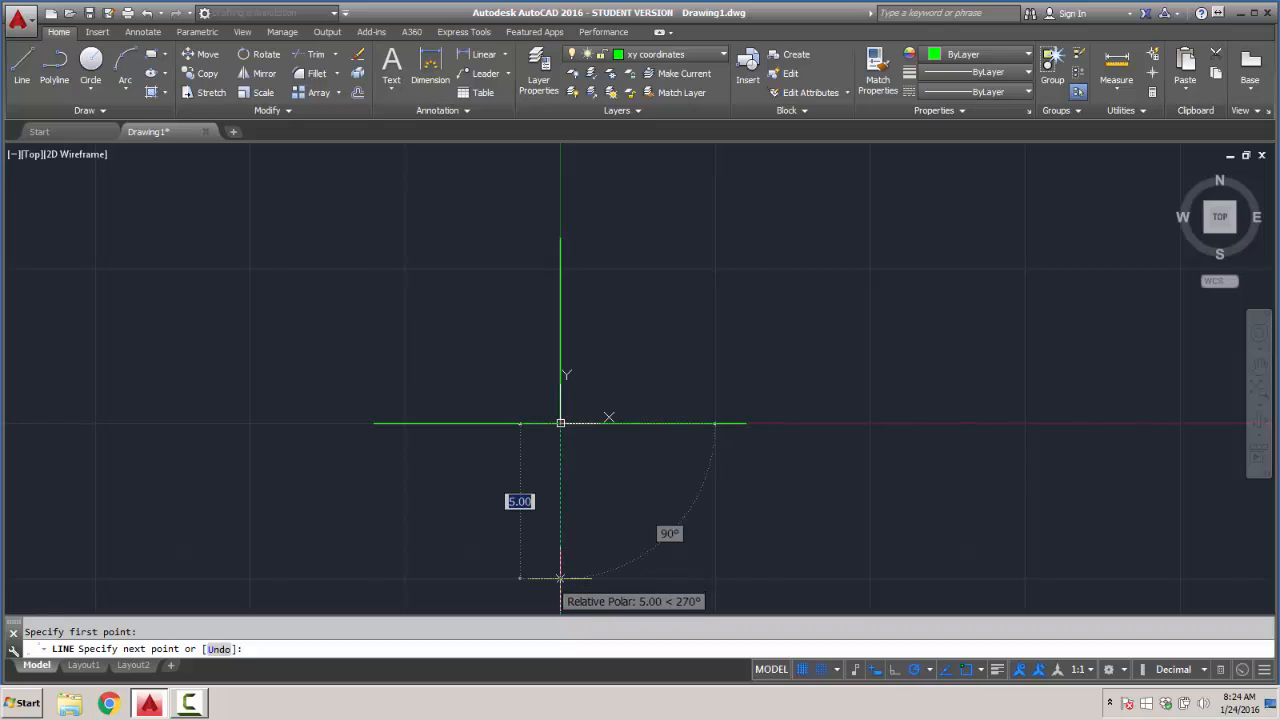
{"action": "scroll", "coordinate": [556, 578], "scroll_direction": "down", "scroll_amount": 2}
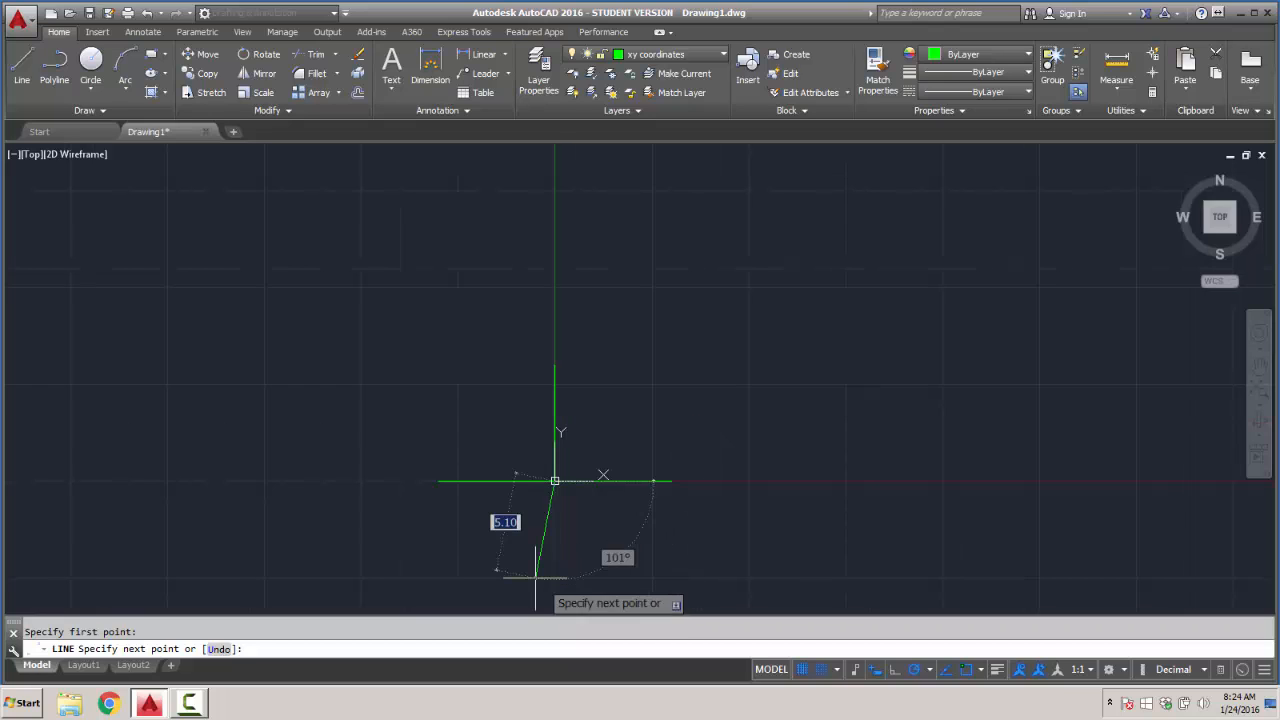
{"action": "left_click", "coordinate": [555, 597]}
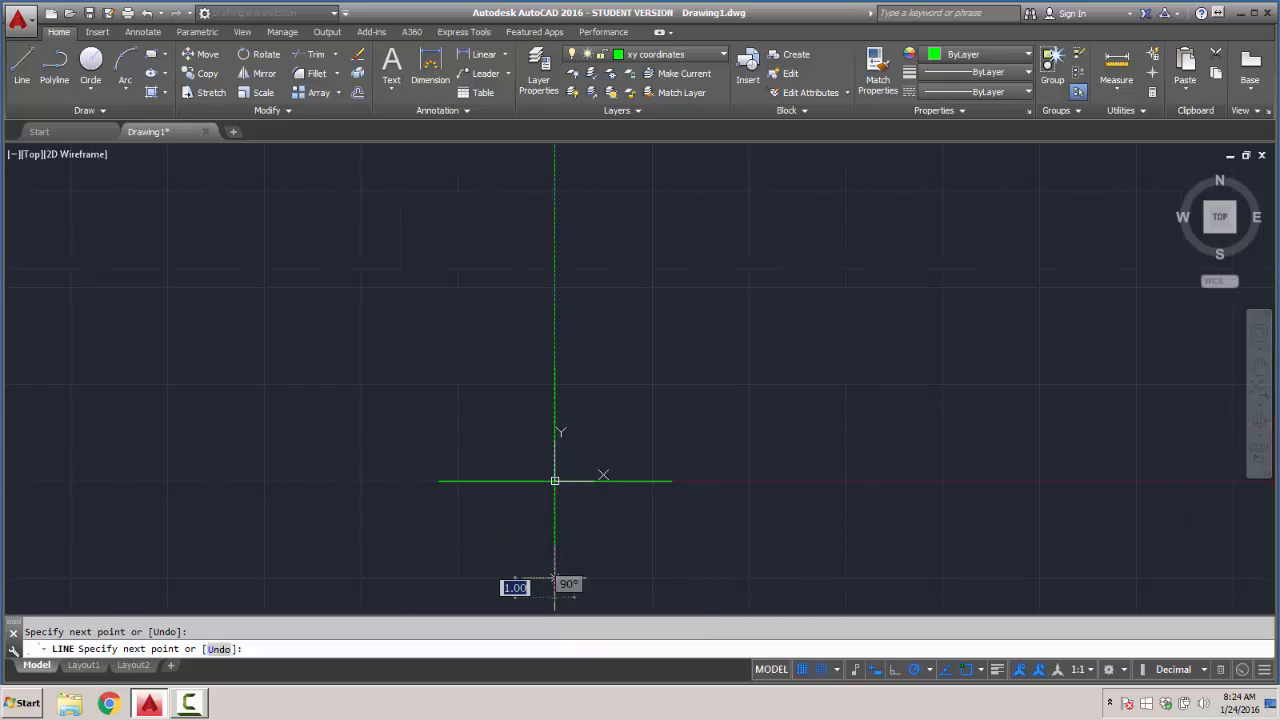
{"action": "key", "text": "Return"}
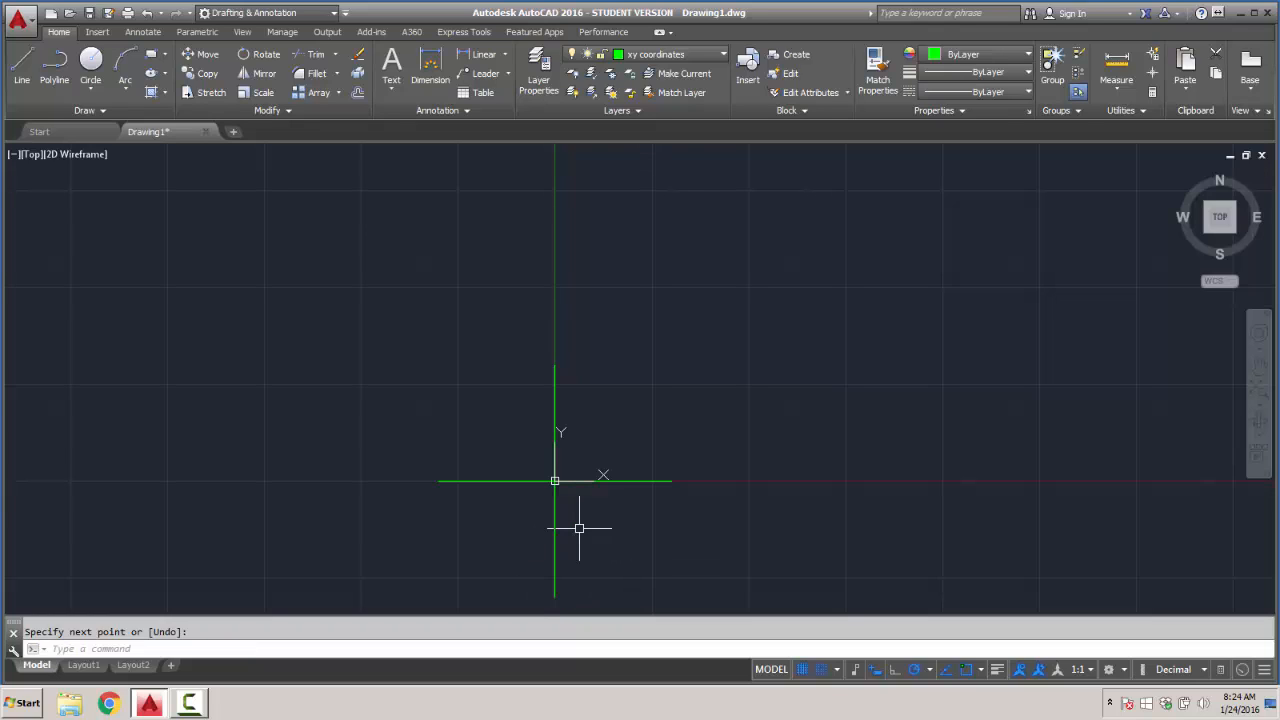
- Draw a center-radius circle of radius 0.1 at the outer endpoint of the negative X axis line
{"action": "middle_click", "coordinate": [468, 412]}
{"action": "middle_click", "coordinate": [468, 412]}
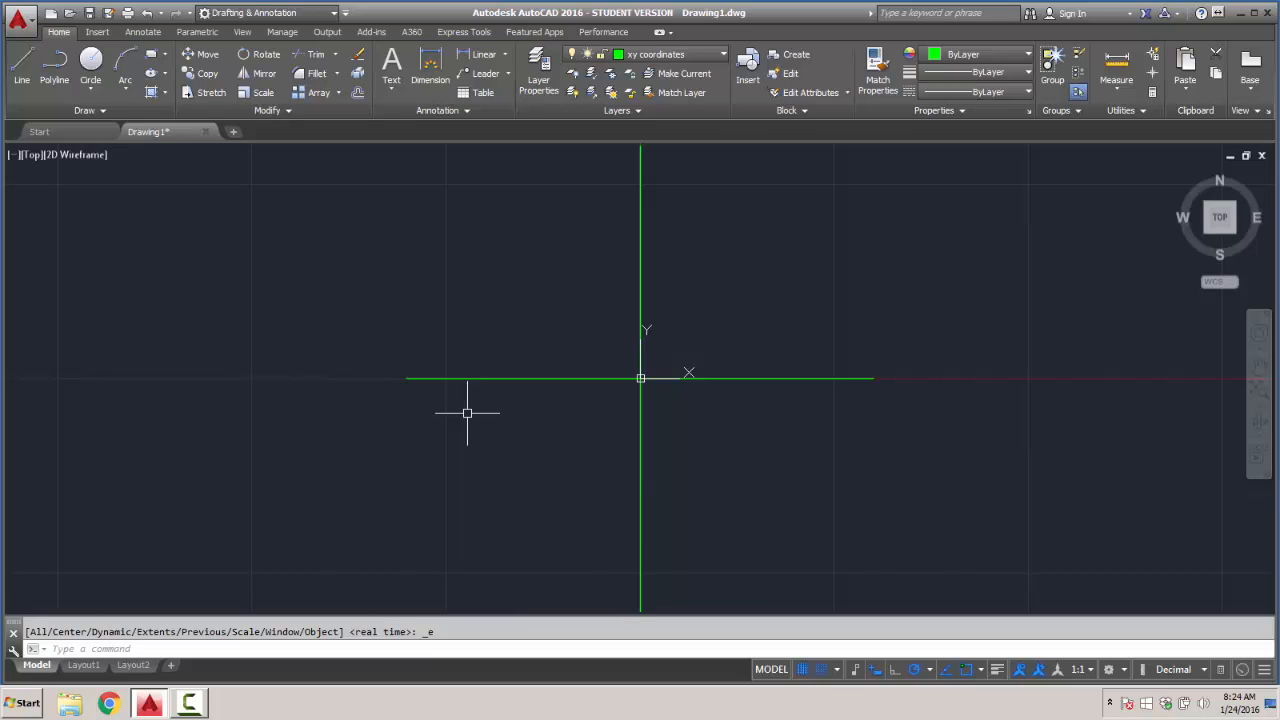
{"action": "left_click", "coordinate": [92, 62]}
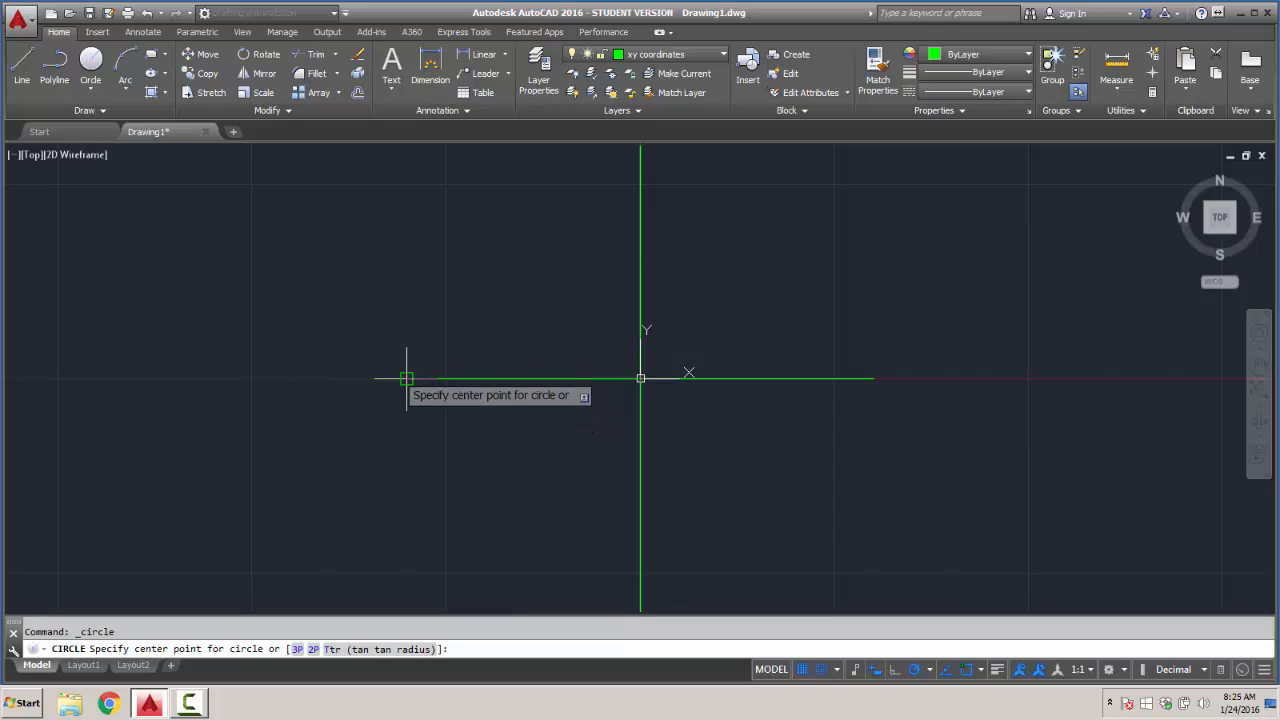
{"action": "left_click", "coordinate": [90, 89]}
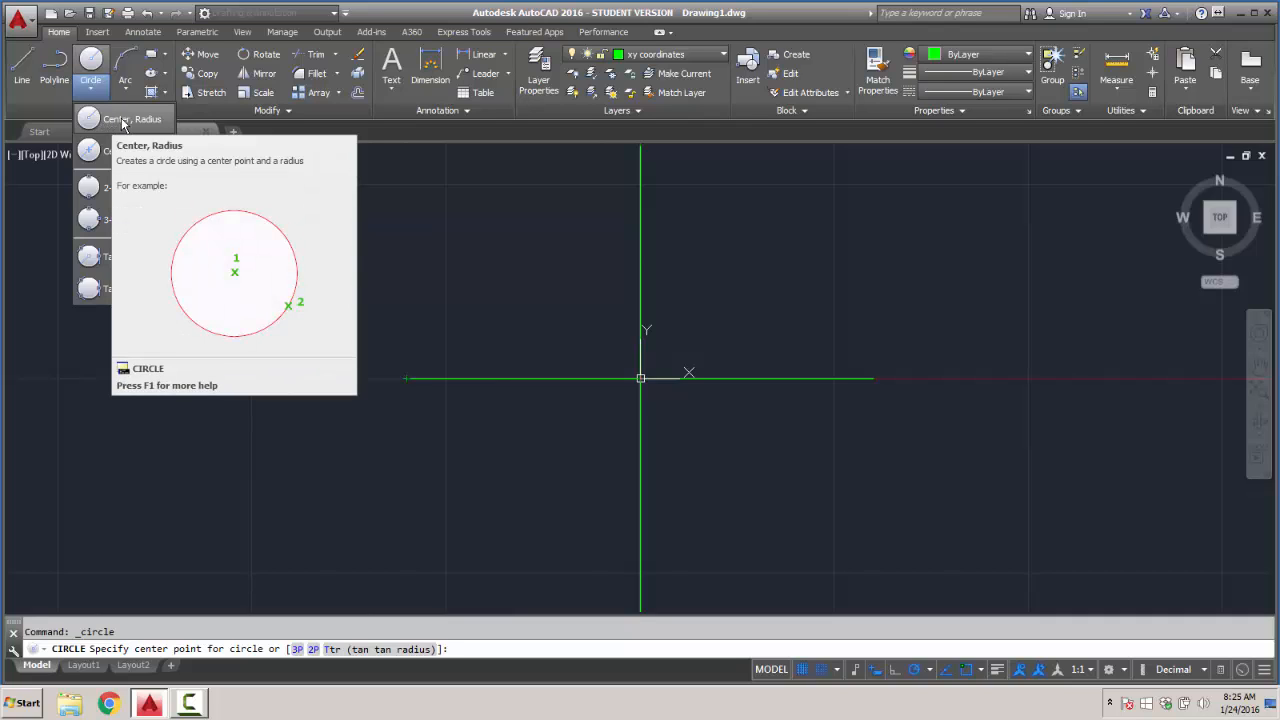
{"action": "left_click", "coordinate": [122, 120]}
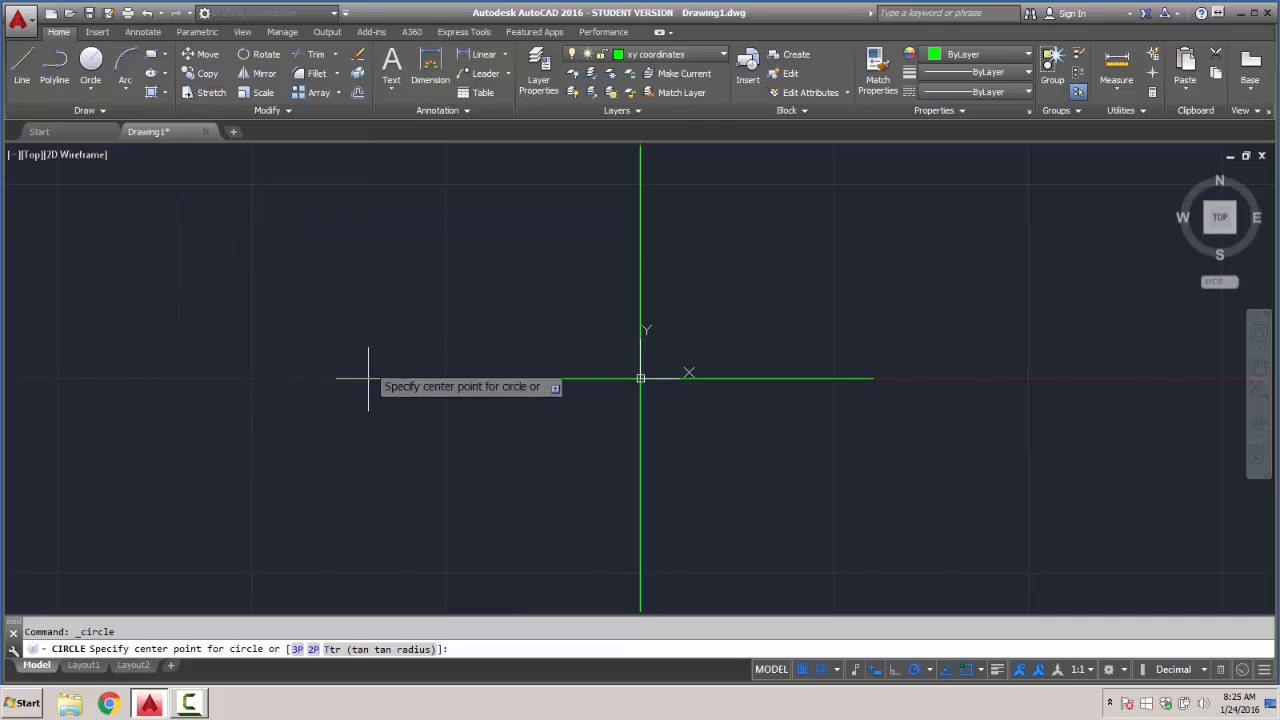
{"action": "left_click", "coordinate": [407, 378]}
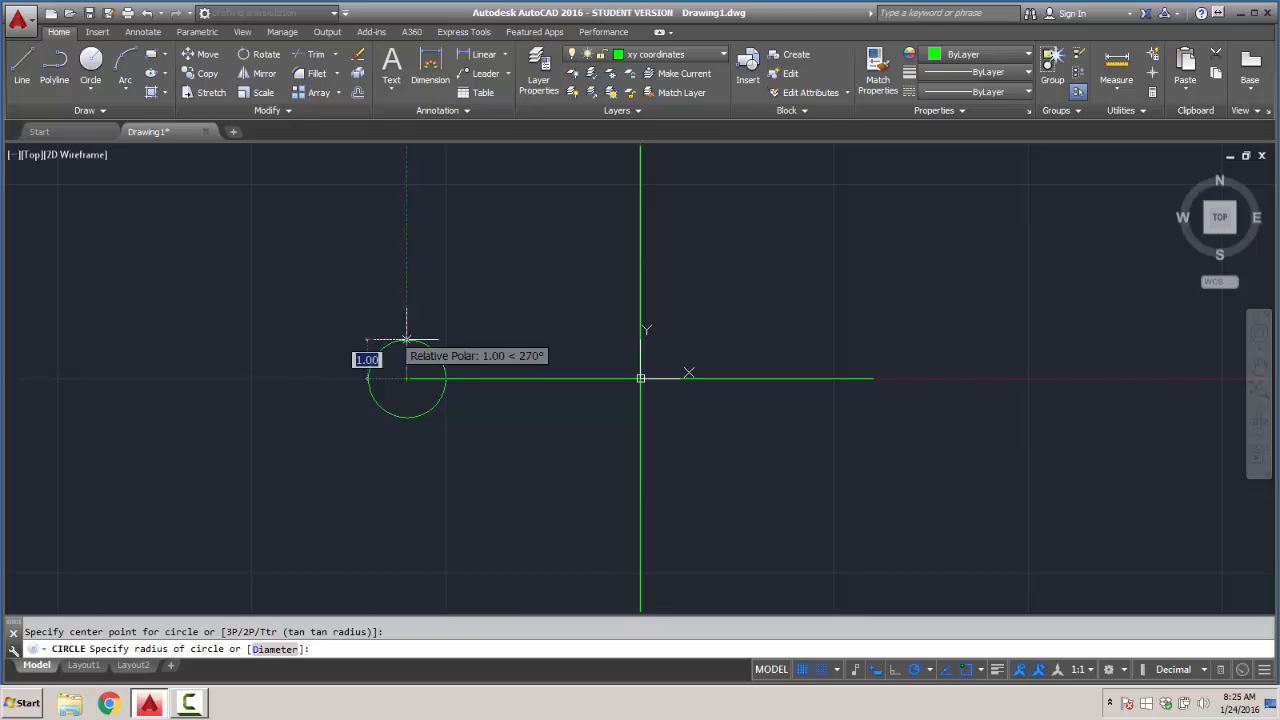
{"action": "key", "text": "BackSpace"}
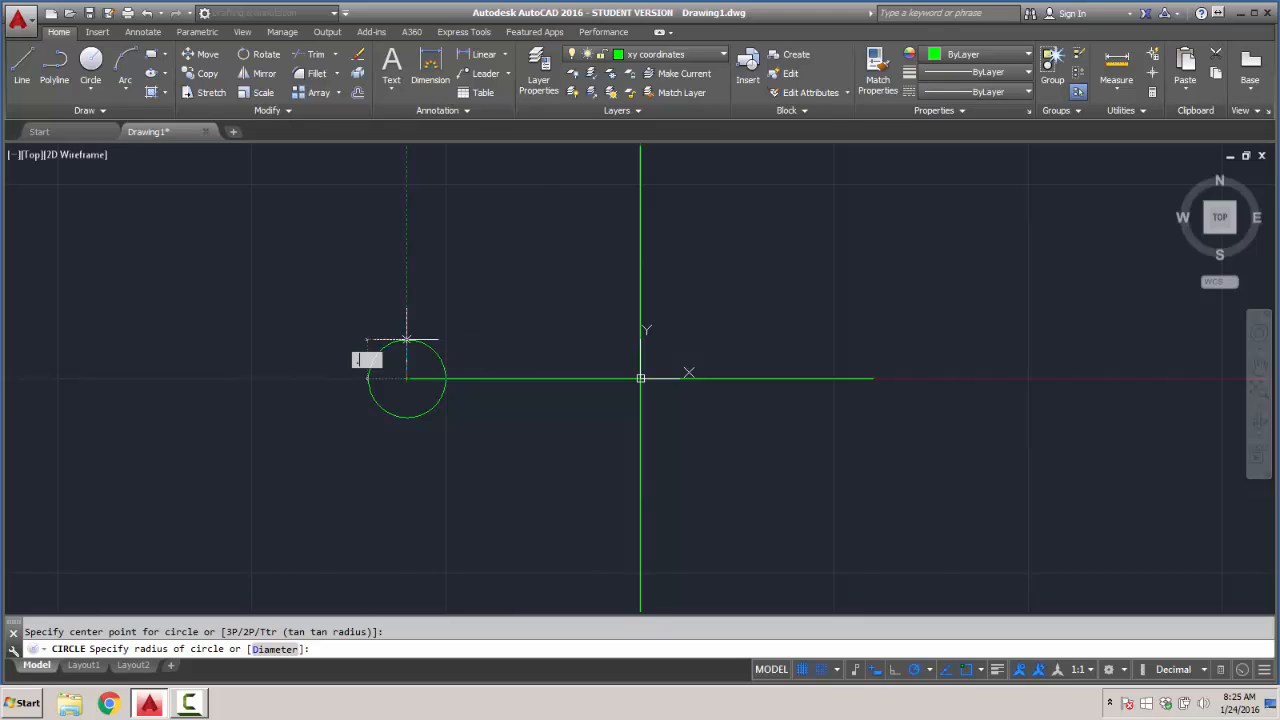
{"action": "key", "text": "Return"}
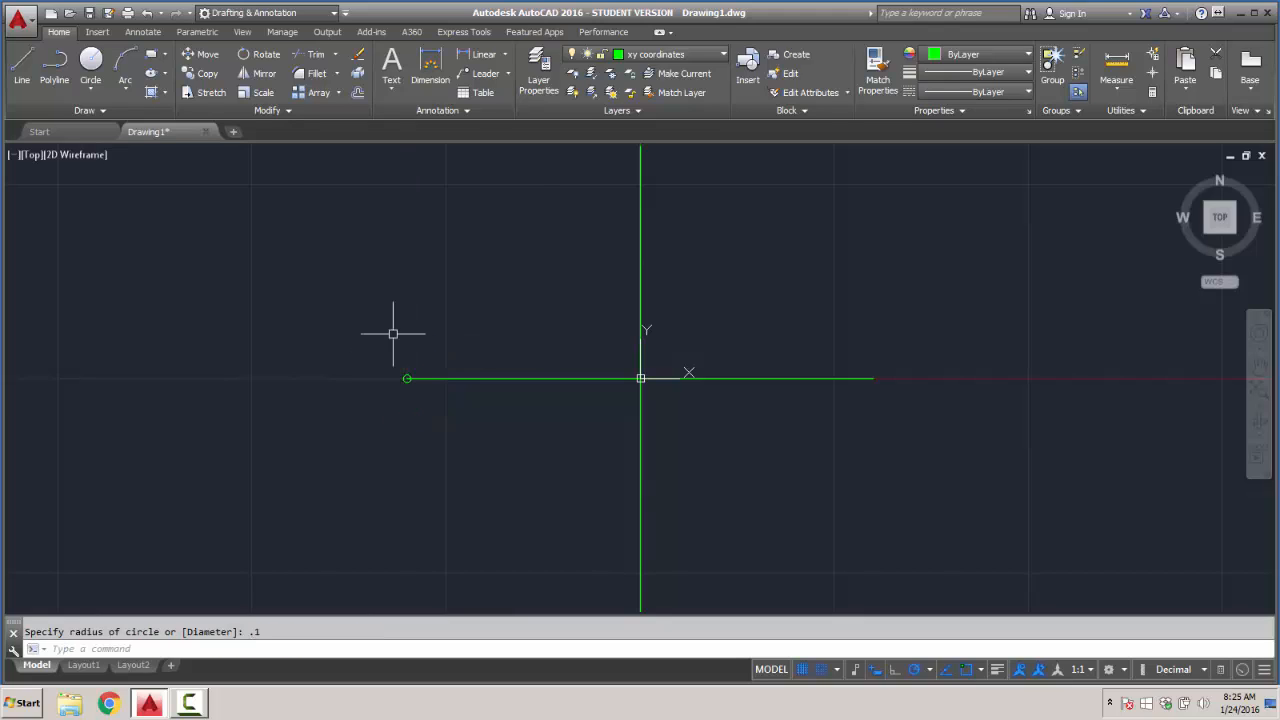
- Try to place circles of radius 0.10 on the X axis, 1 unit inward from the negative endpoint
{"action": "scroll", "coordinate": [423, 371], "scroll_direction": "up", "scroll_amount": 3}
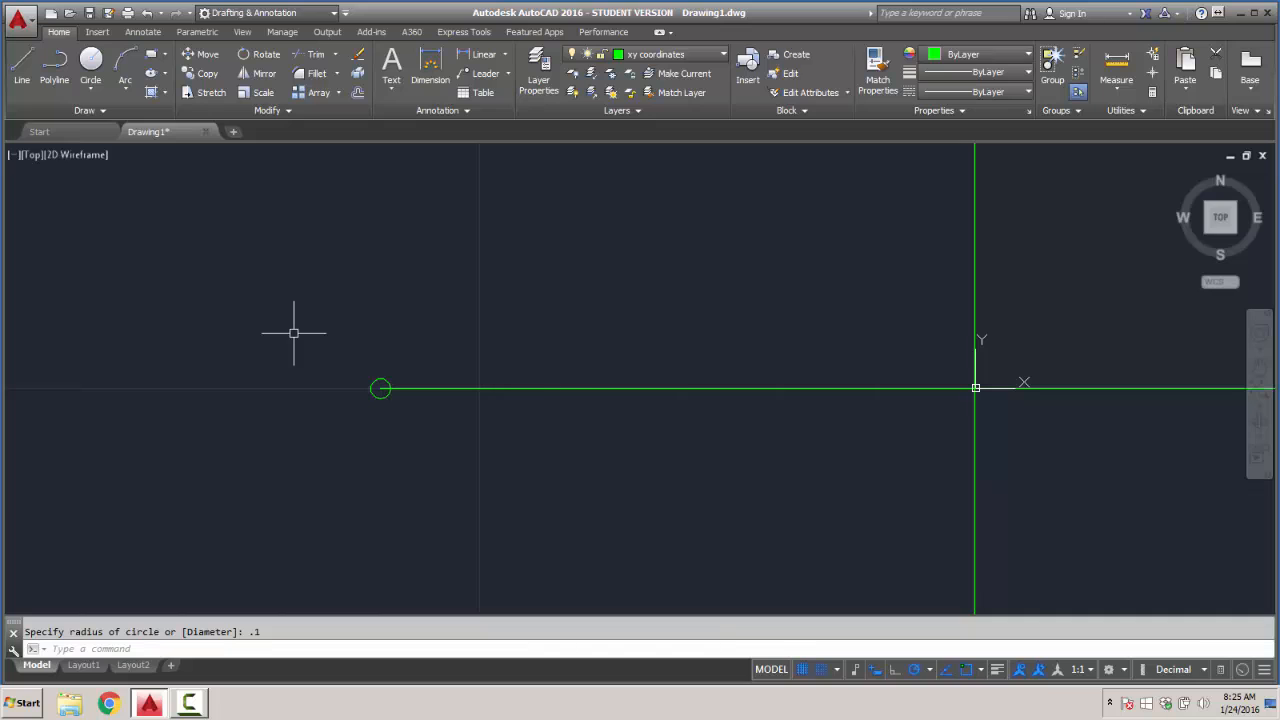
{"action": "key", "text": "Return"}
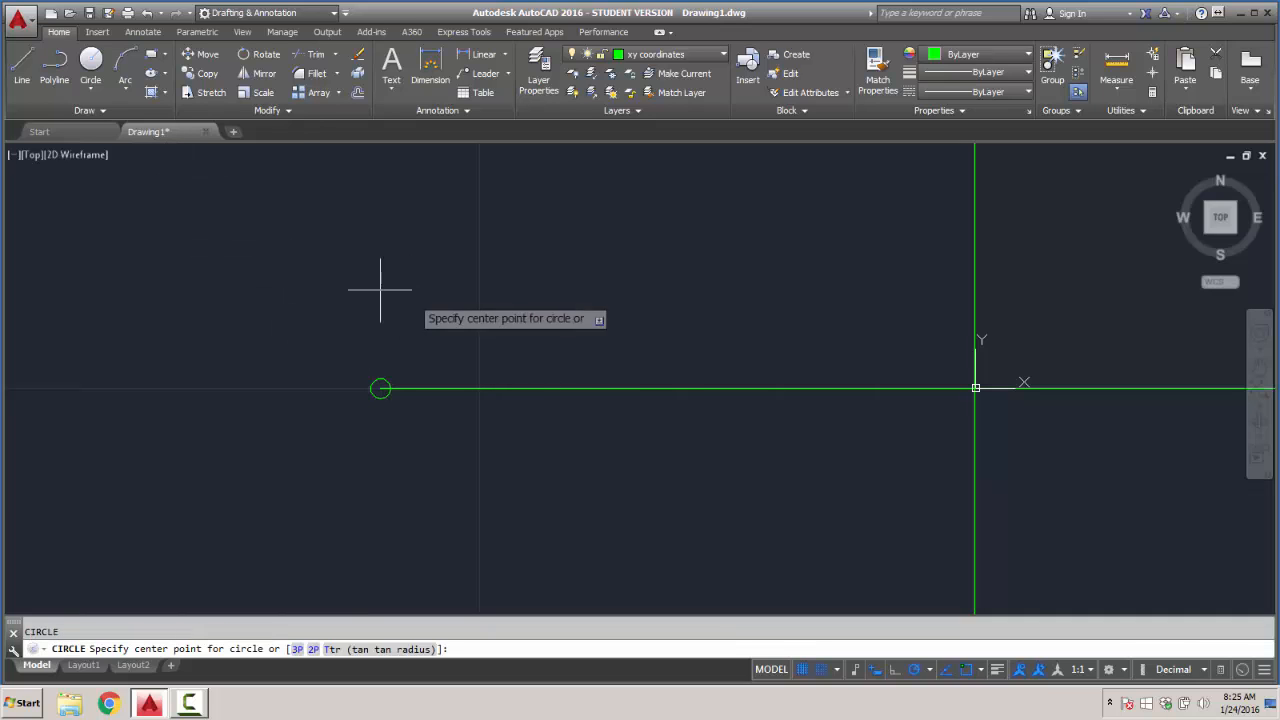
{"action": "key", "text": "Return"}
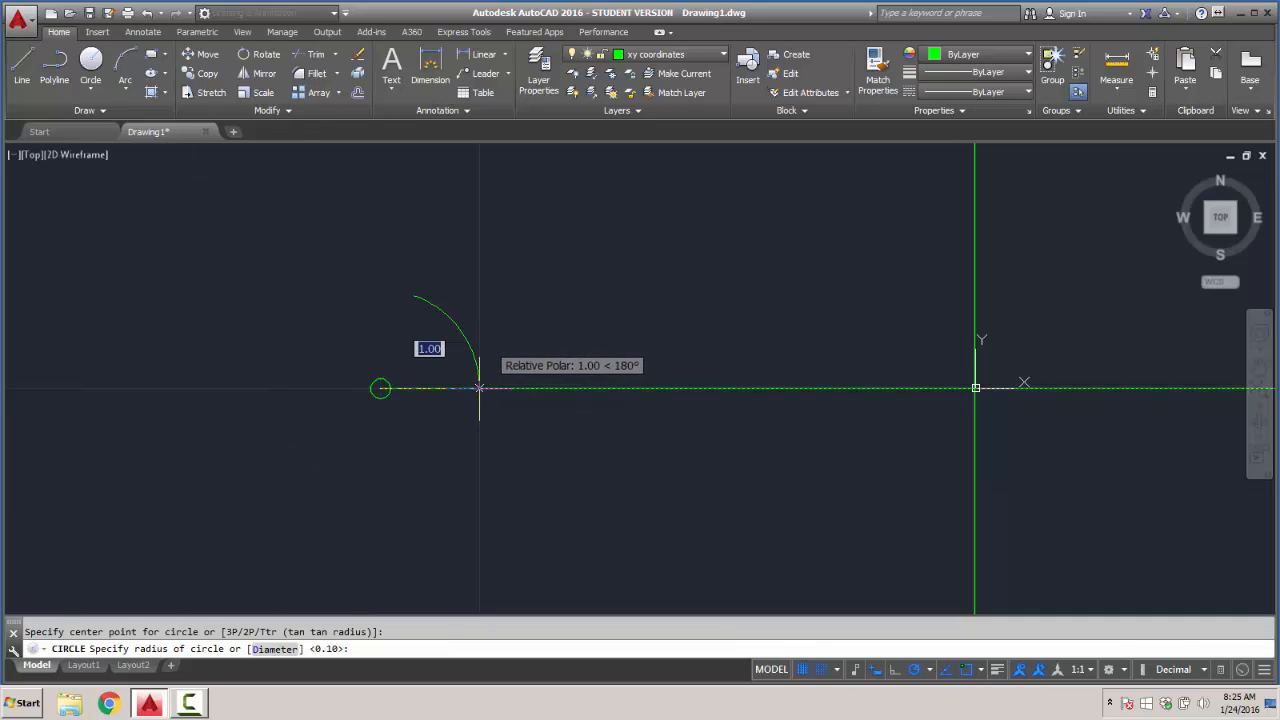
{"action": "key", "text": "Return"}
{"action": "key", "text": "Return"}
{"action": "left_click", "coordinate": [479, 388]}
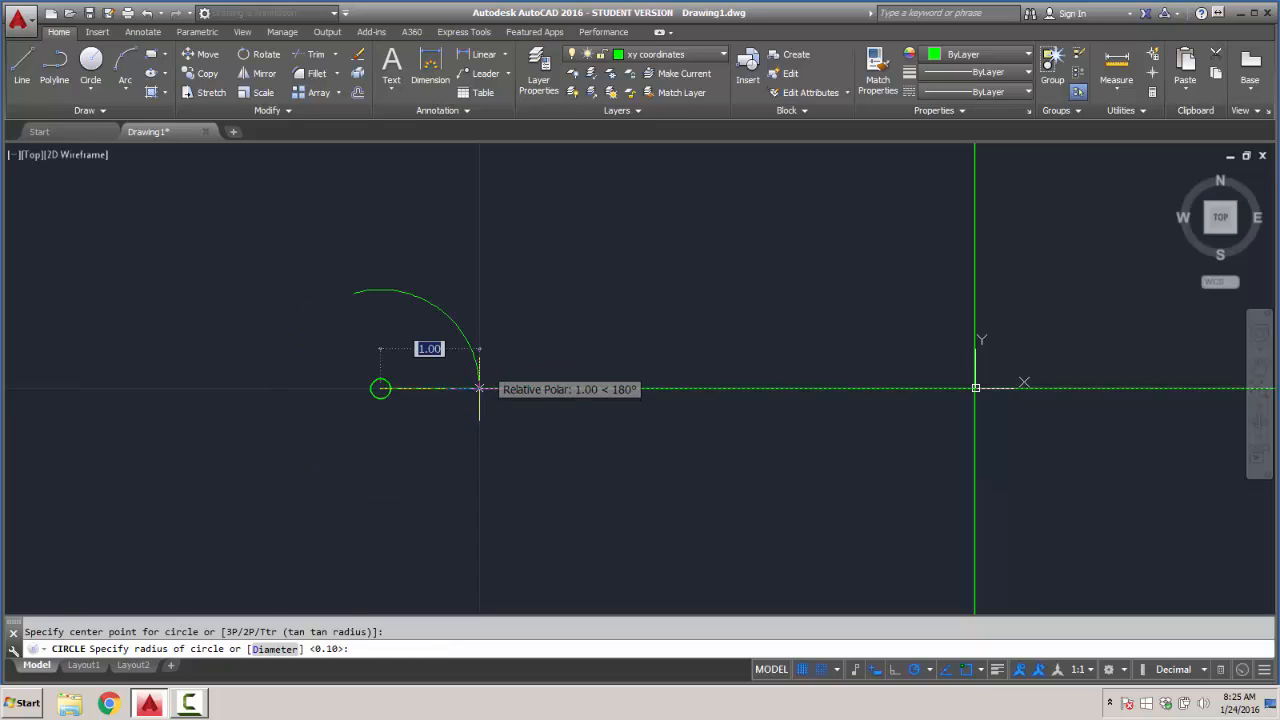
{"action": "key", "text": "Return"}
{"action": "key", "text": "Return"}
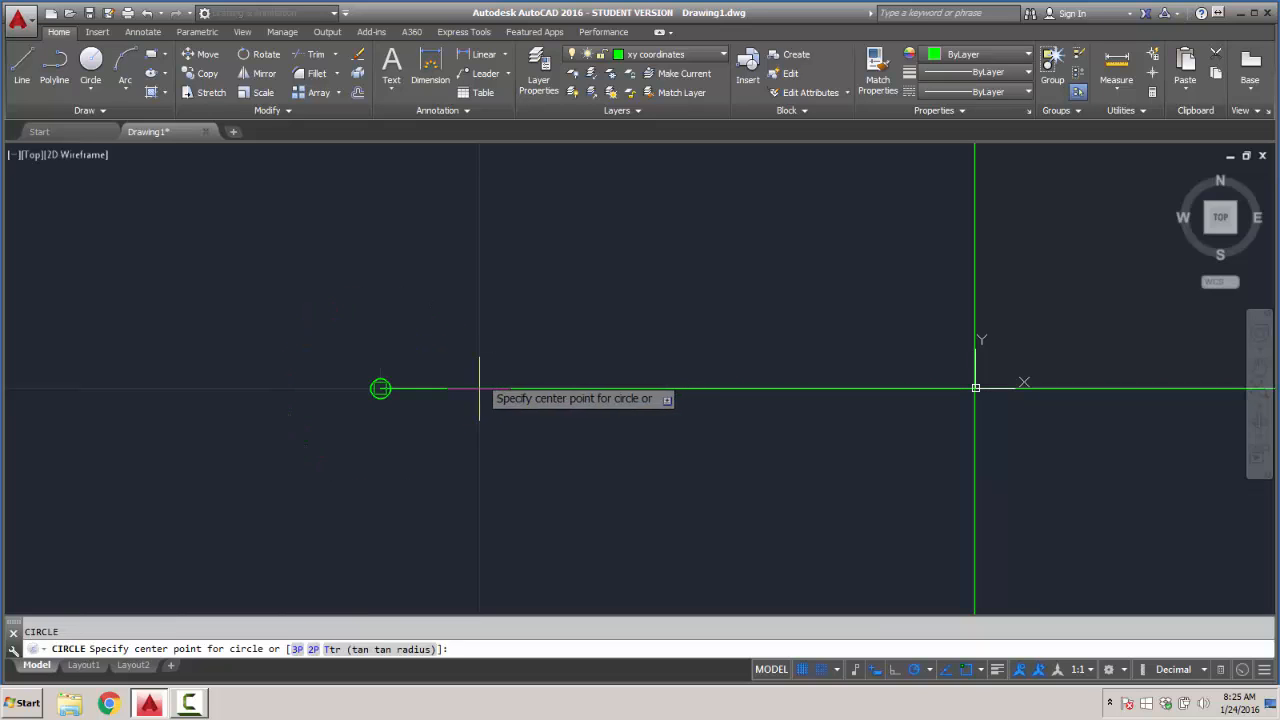
{"action": "left_click", "coordinate": [479, 388]}
{"action": "key", "text": "Escape"}
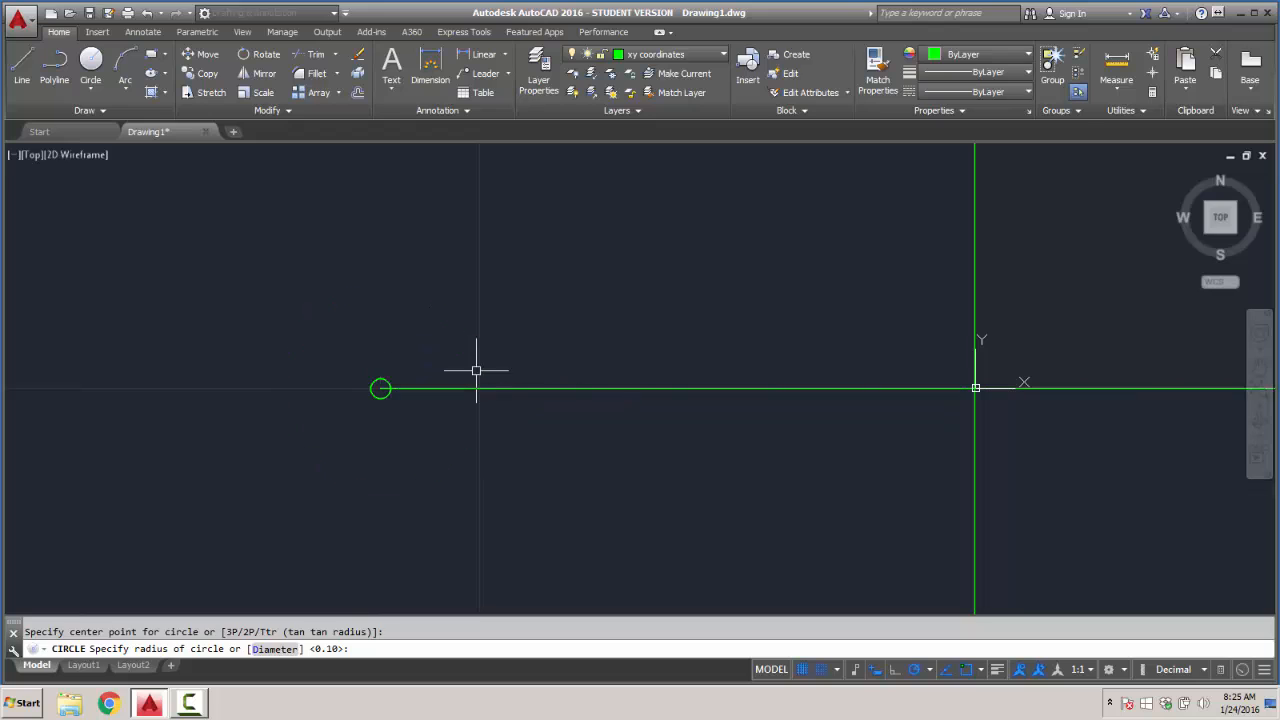
- Restart the Circle command and retry a 0.10 radius circle 1 unit inward from the negative X endpoint
{"action": "left_click", "coordinate": [90, 62]}
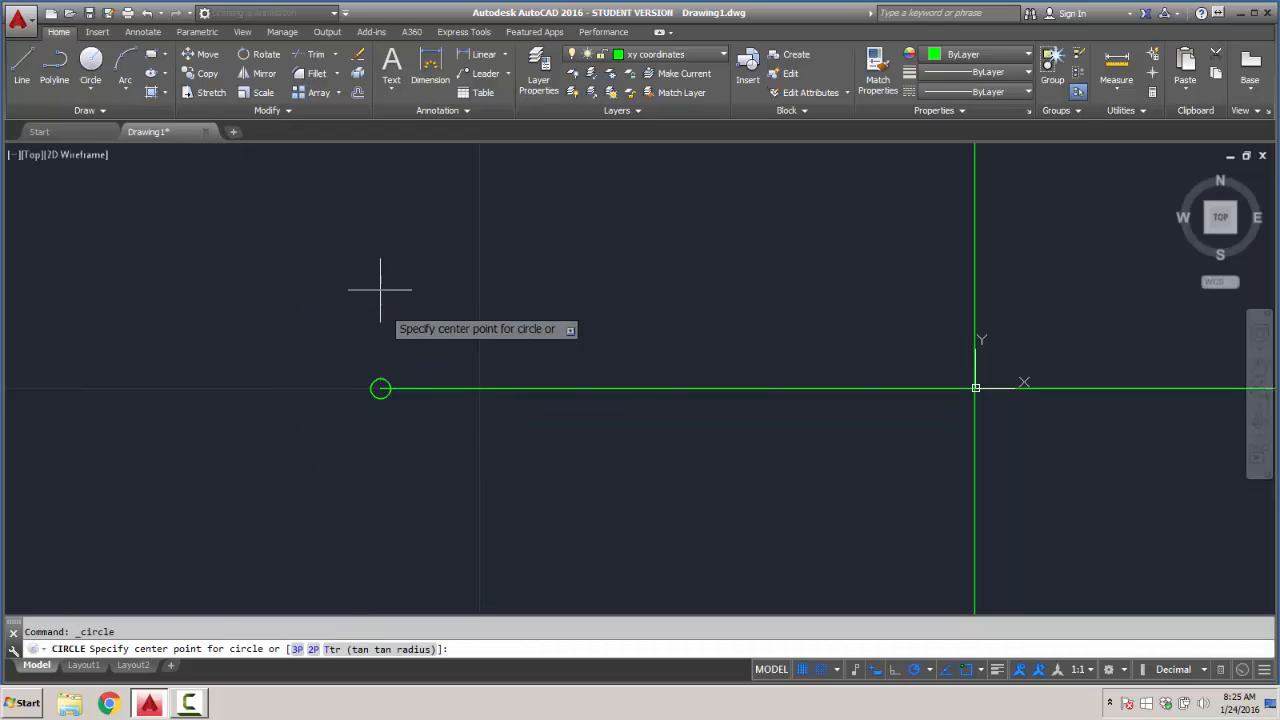
{"action": "left_click", "coordinate": [479, 389]}
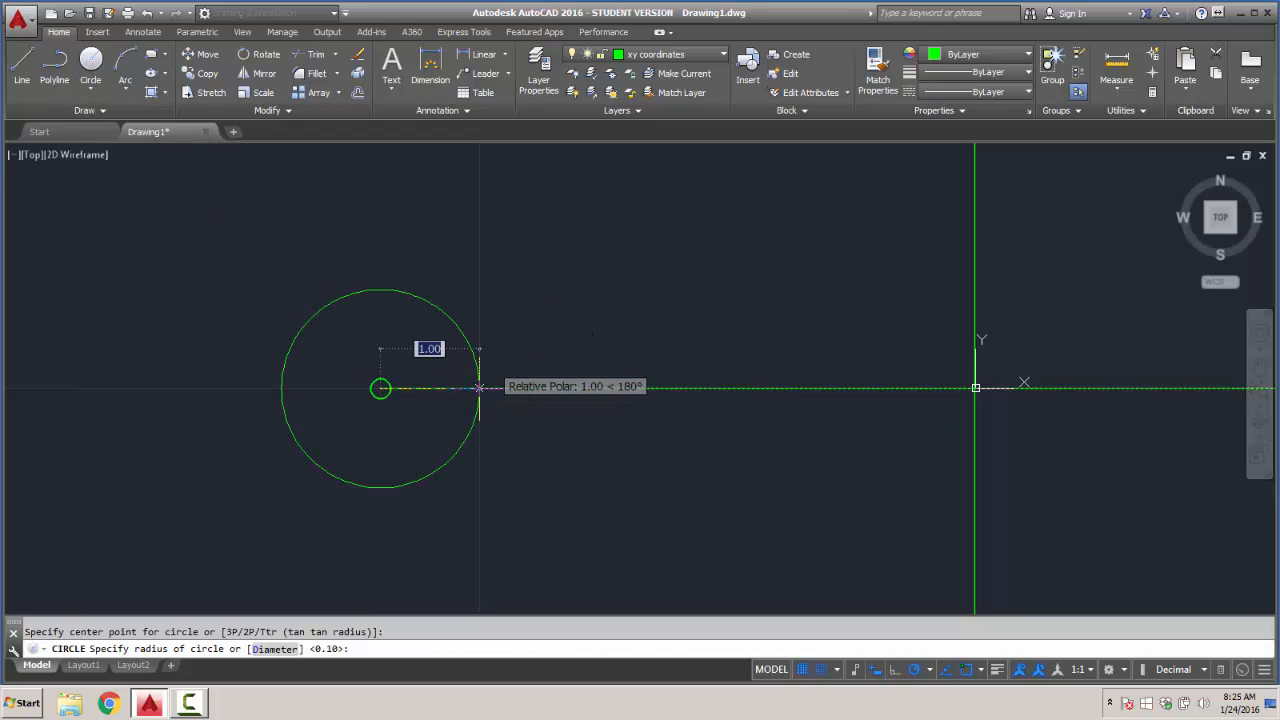
{"action": "key", "text": "Return"}
{"action": "scroll", "coordinate": [489, 369], "scroll_direction": "up", "scroll_amount": 4}
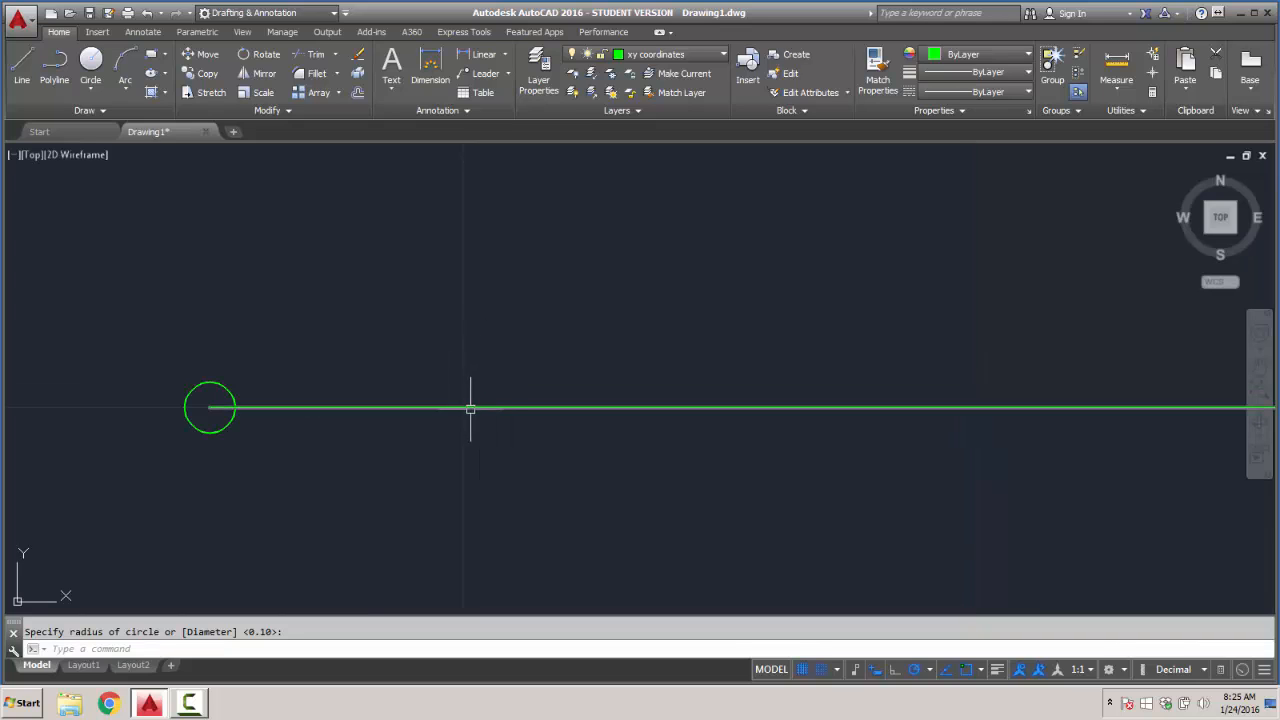
{"action": "left_click", "coordinate": [90, 68]}
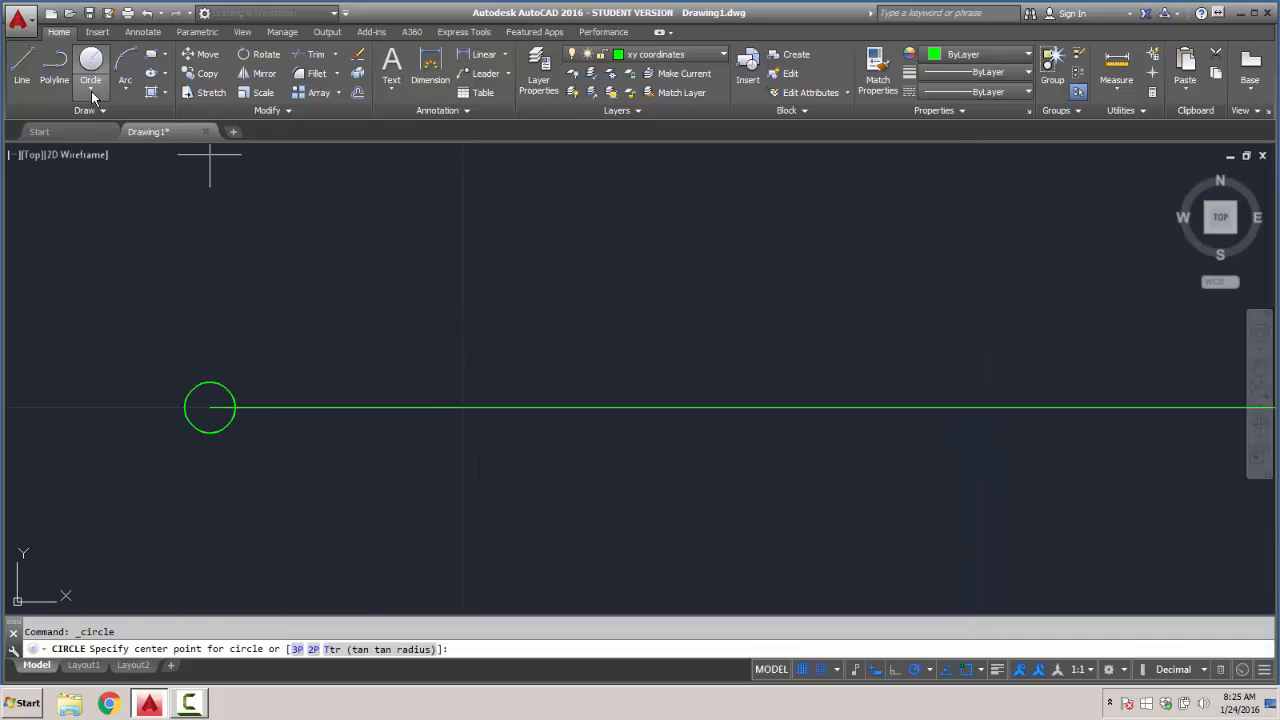
{"action": "left_click", "coordinate": [462, 406]}
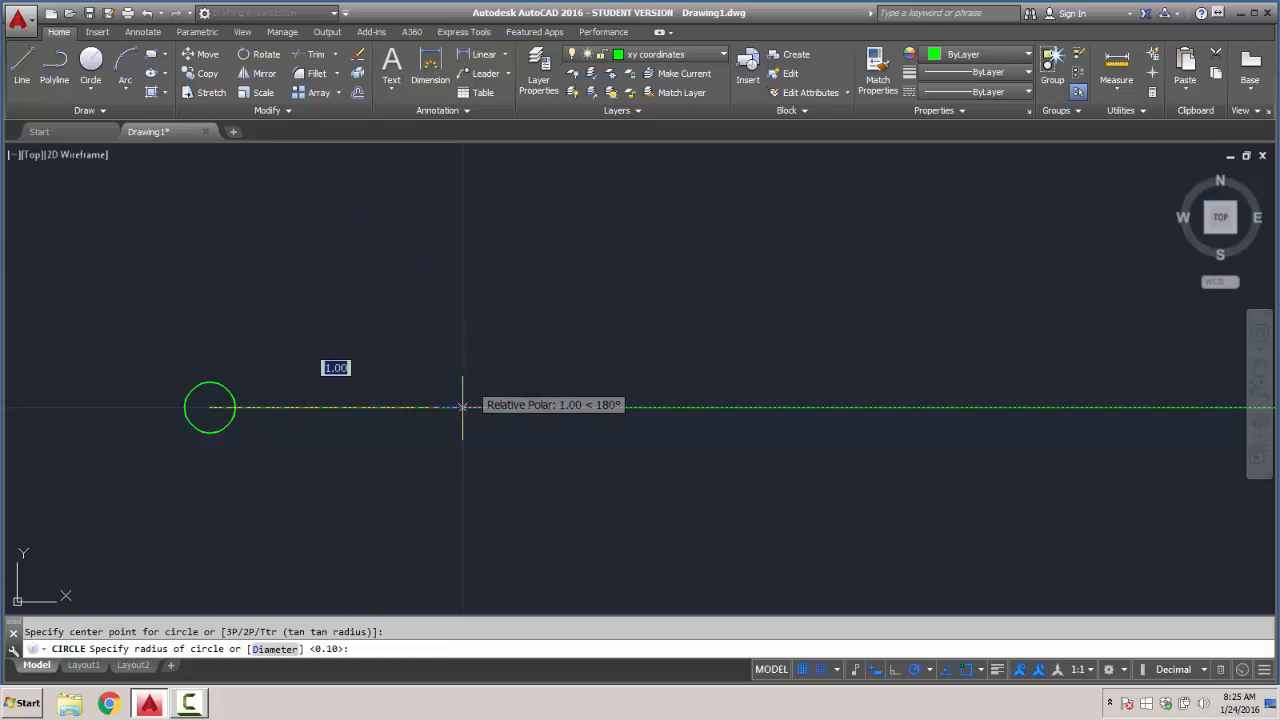
{"action": "key", "text": "Escape"}
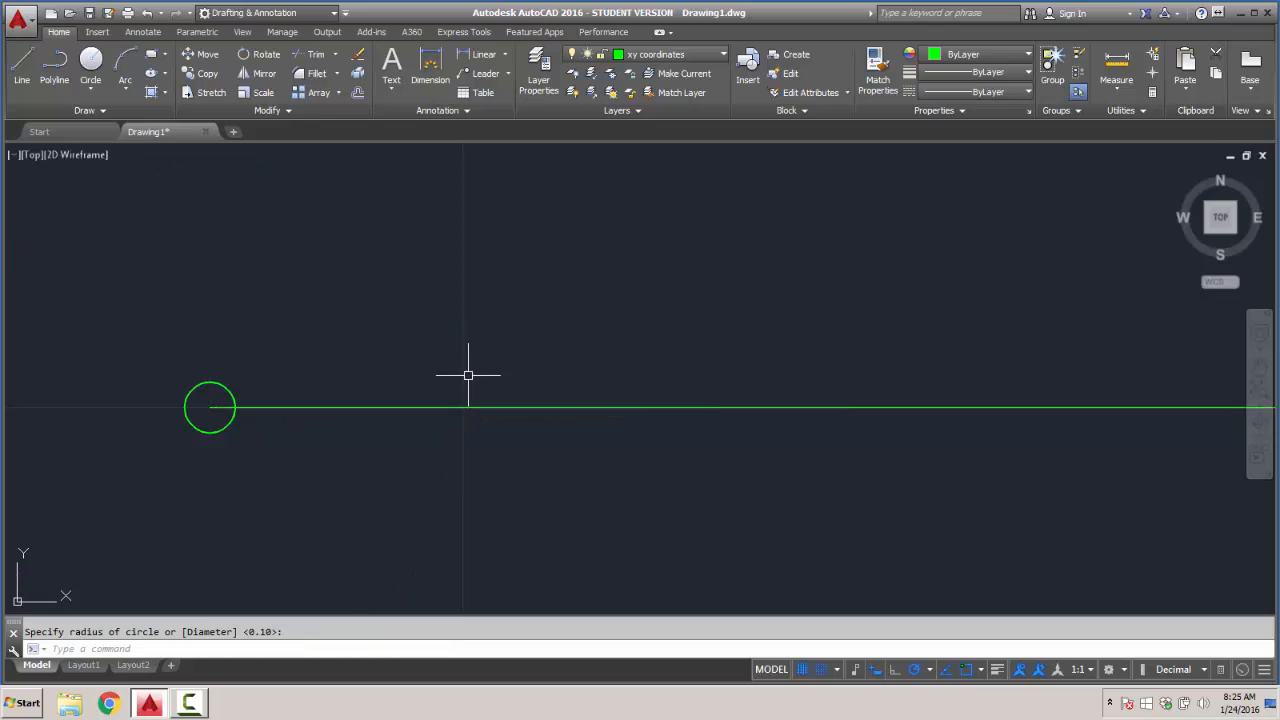
- Draw a center-radius circle of radius 0.10 at the midpoint of the negative X axis line
{"action": "left_click", "coordinate": [91, 84]}
{"action": "left_click", "coordinate": [112, 117]}
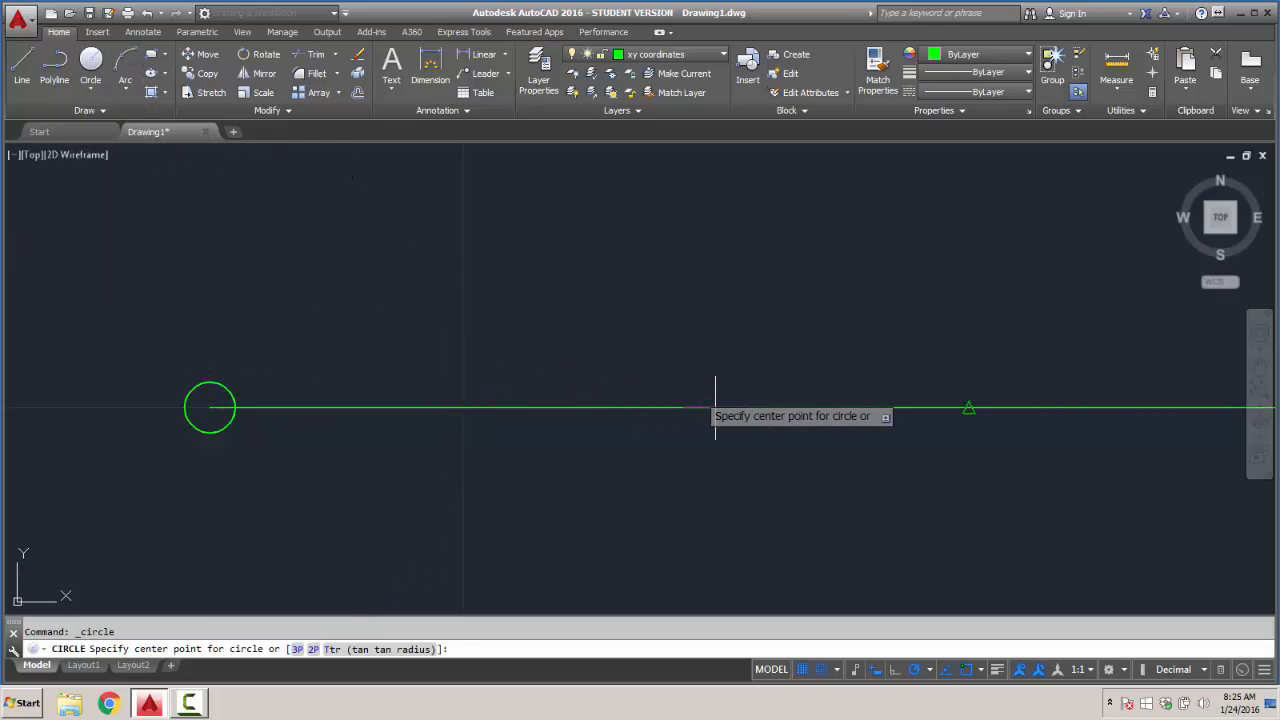
{"action": "left_click", "coordinate": [715, 406]}
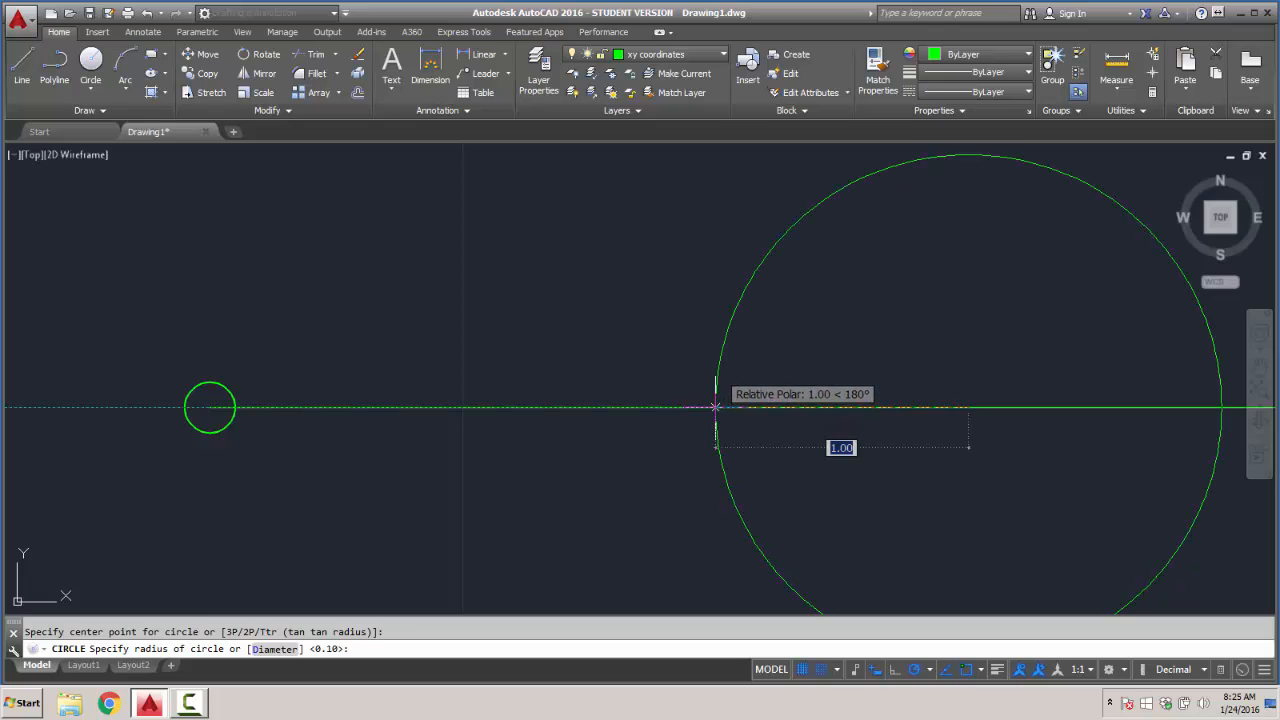
{"action": "key", "text": "Return"}
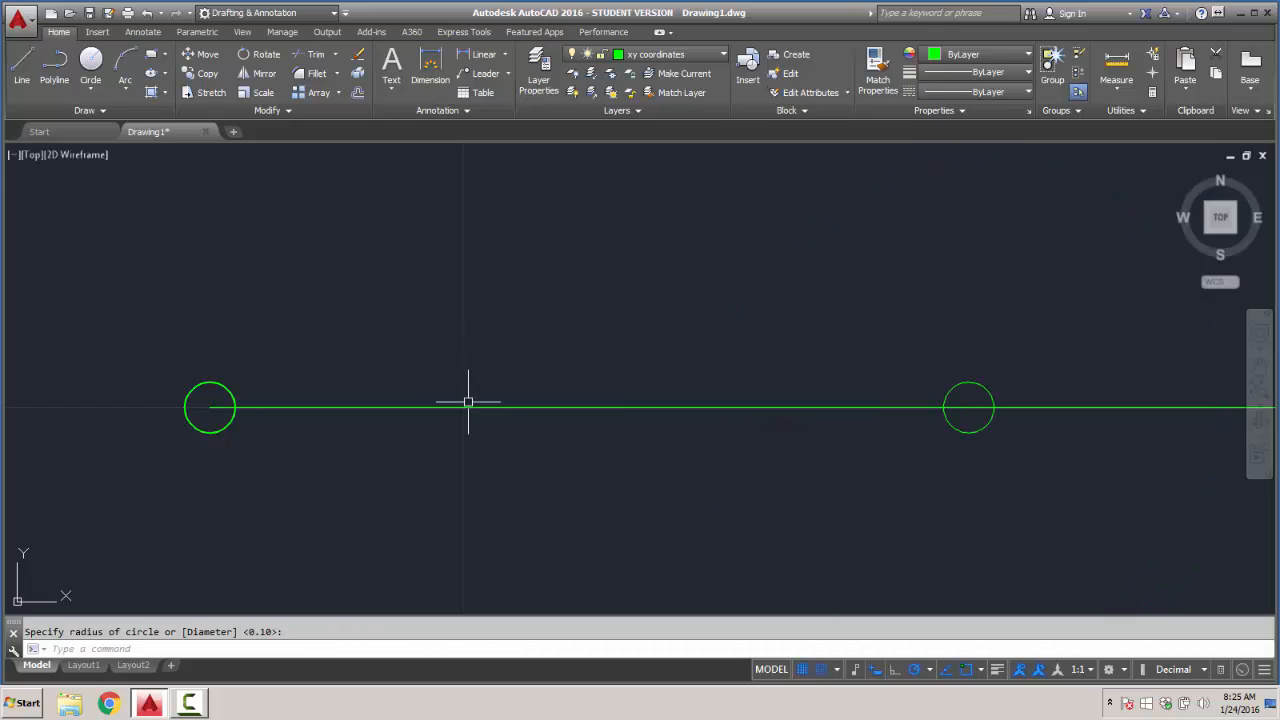
- Draw another circle of radius 0.1 centered on the outer endpoint of the negative X axis
{"action": "left_click", "coordinate": [95, 64]}
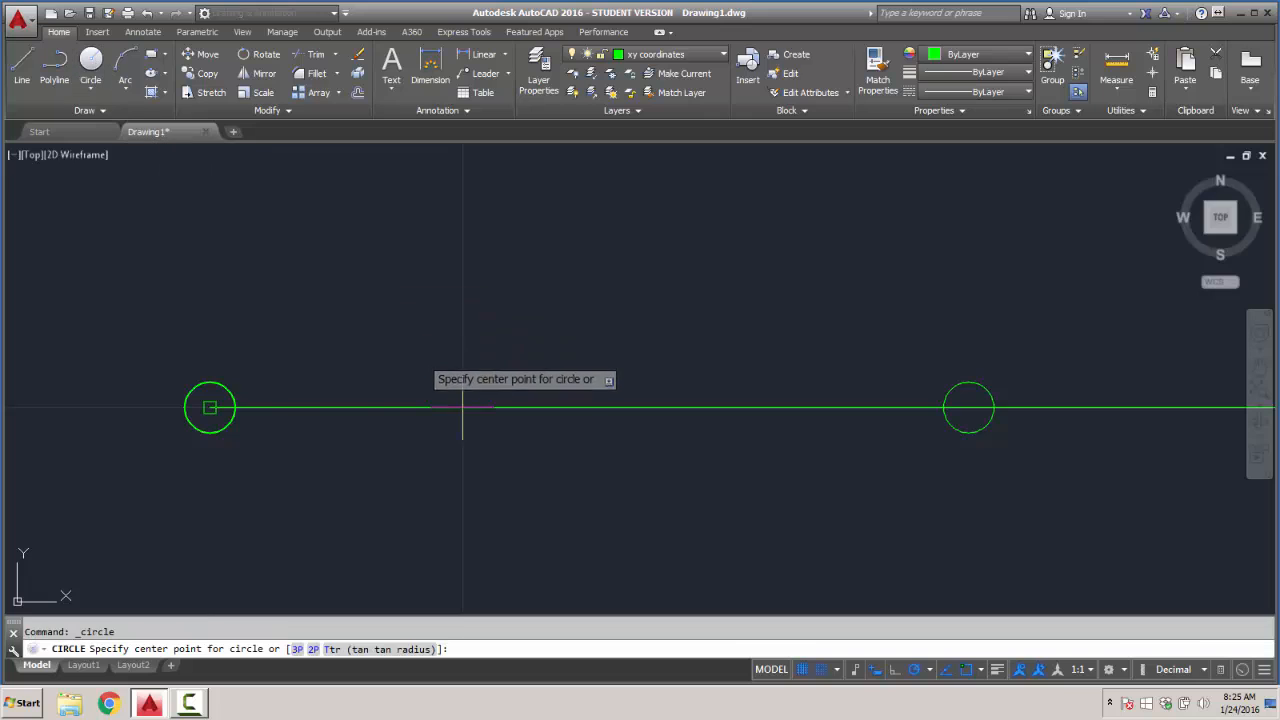
{"action": "left_click", "coordinate": [210, 407]}
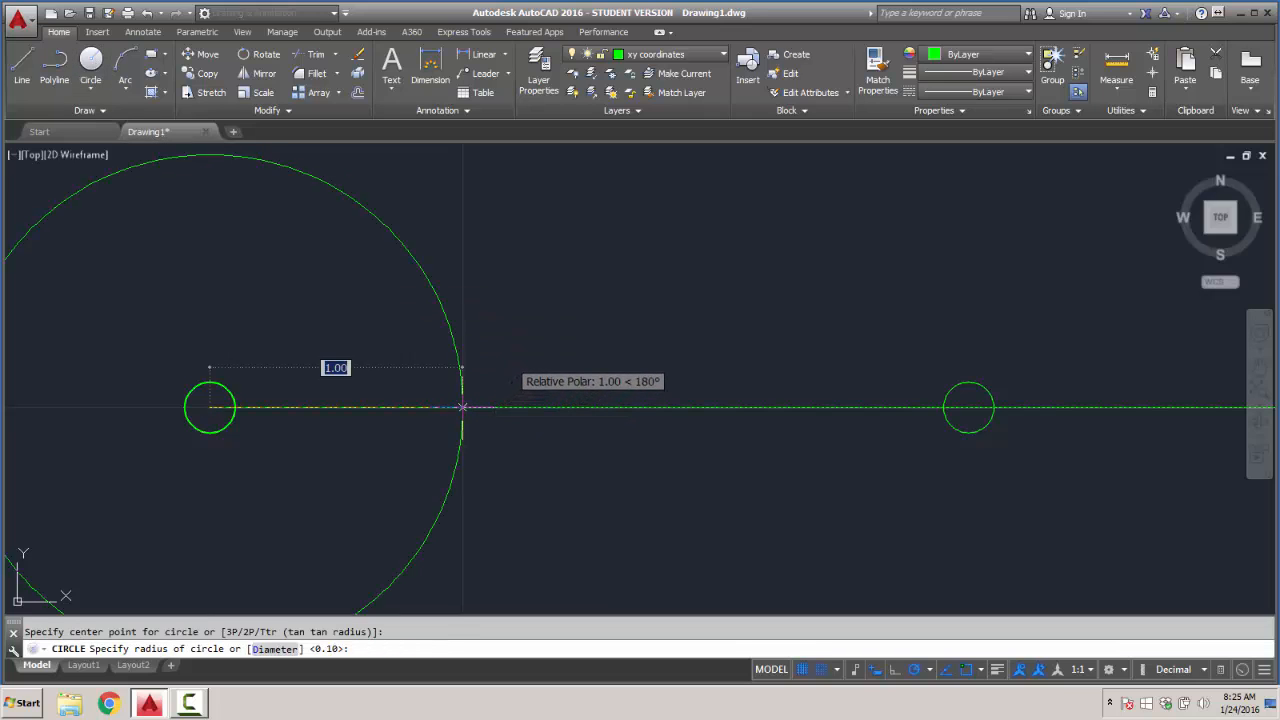
{"action": "type", "text": "."}
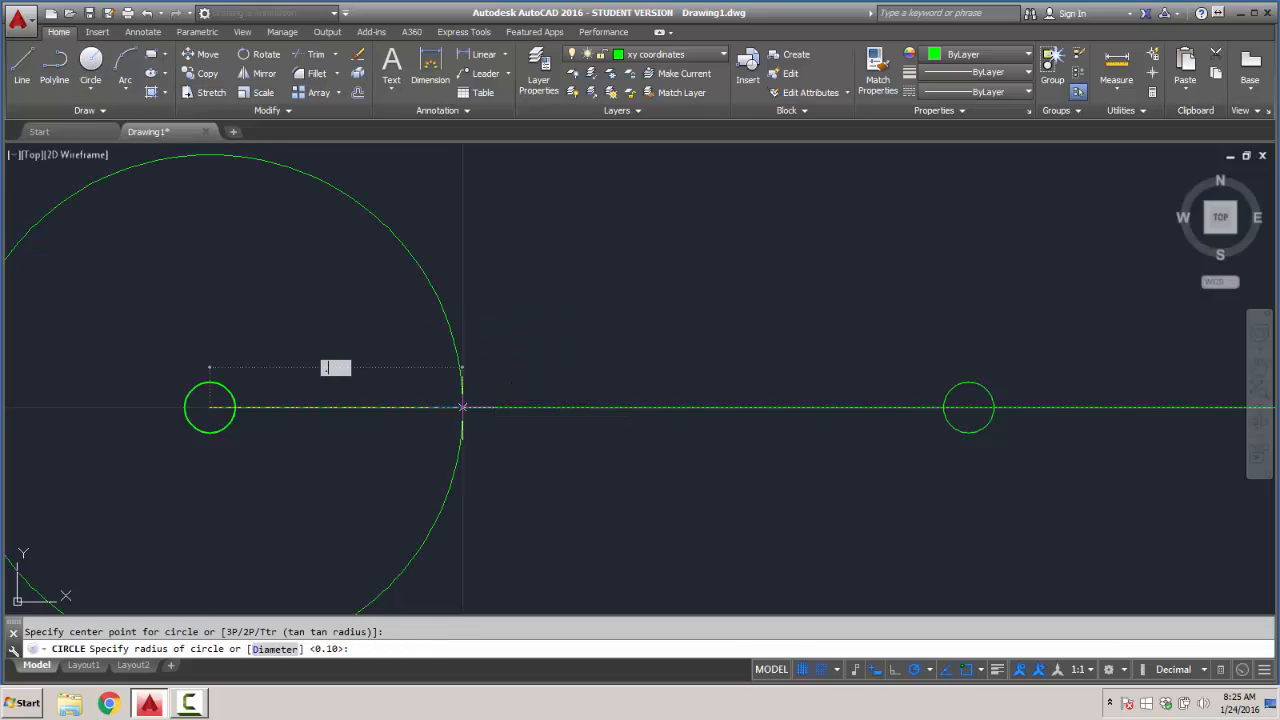
{"action": "type", "text": "1"}
{"action": "key", "text": "Return"}
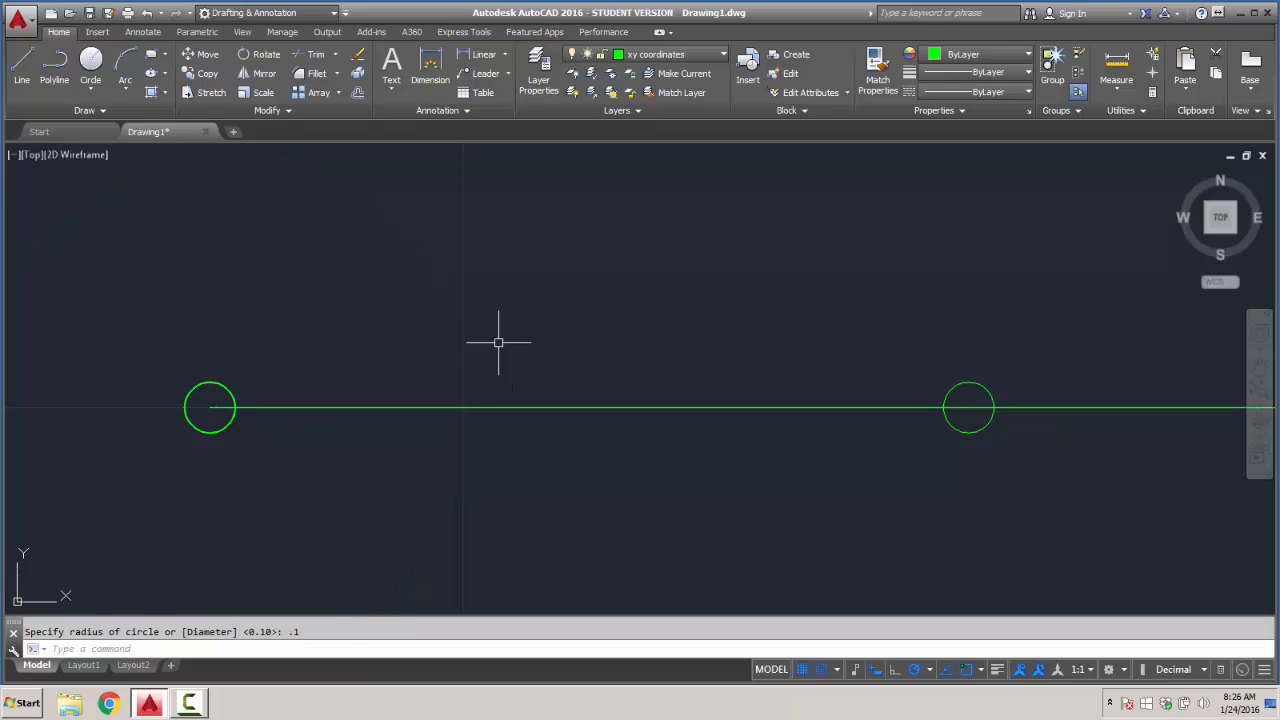
- Delete one of the overlapping circles at the outer endpoint of the negative X axis
{"action": "left_click", "coordinate": [216, 380]}
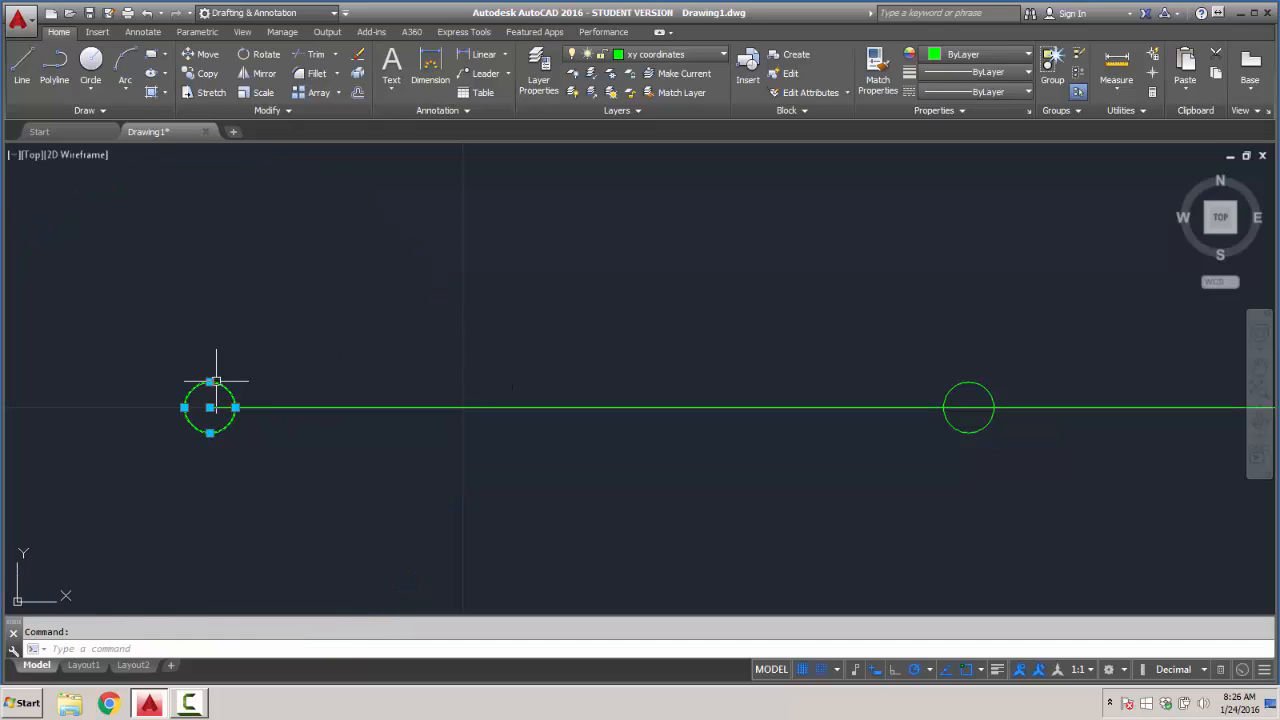
{"action": "key", "text": "Delete"}
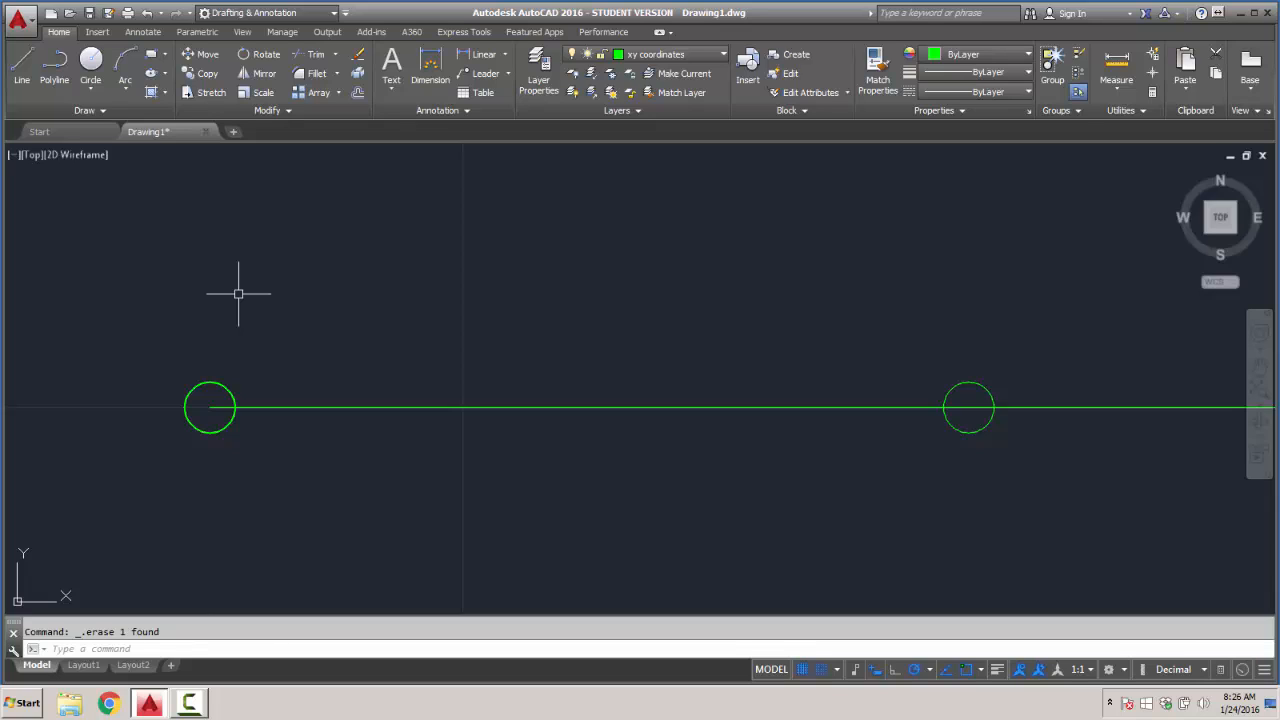
{"action": "scroll", "coordinate": [237, 290], "scroll_direction": "down", "scroll_amount": 4}
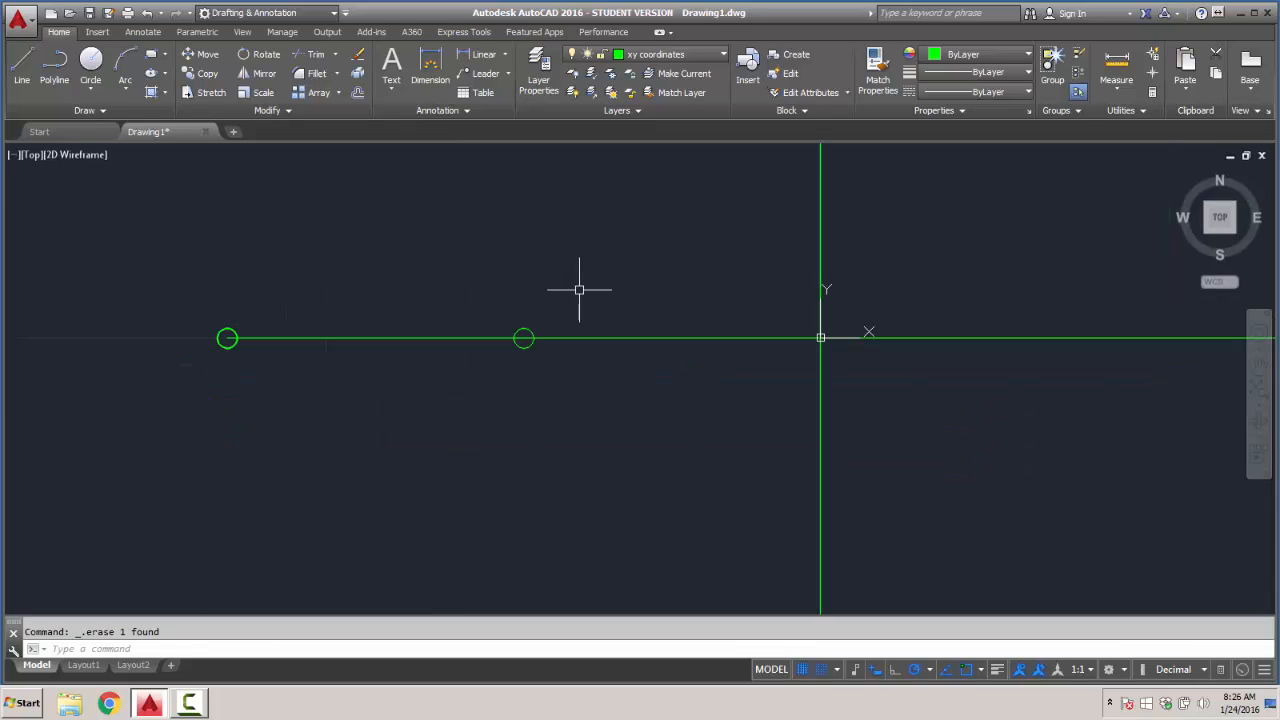
{"action": "scroll", "coordinate": [674, 290], "scroll_direction": "down", "scroll_amount": 4}
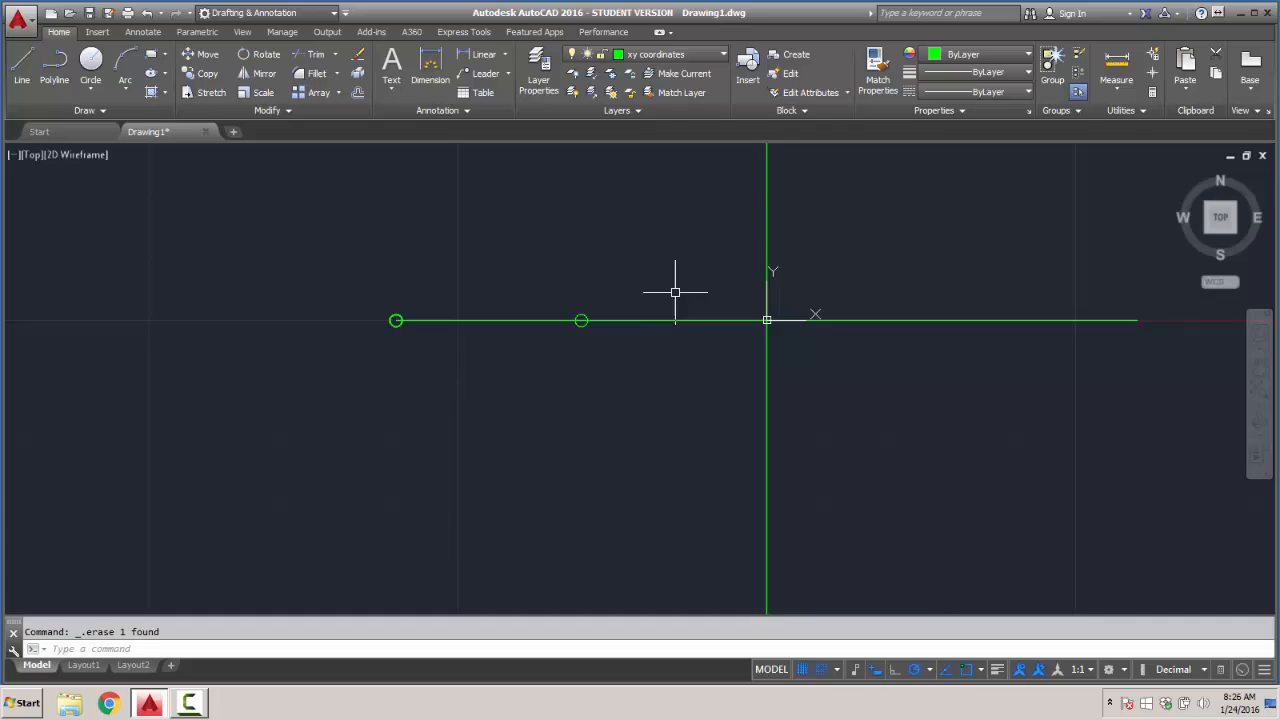
- Draw a circle of radius 0.1 centered on the outer endpoint of the positive X axis
{"action": "left_click", "coordinate": [90, 64]}
{"action": "left_click", "coordinate": [962, 311]}
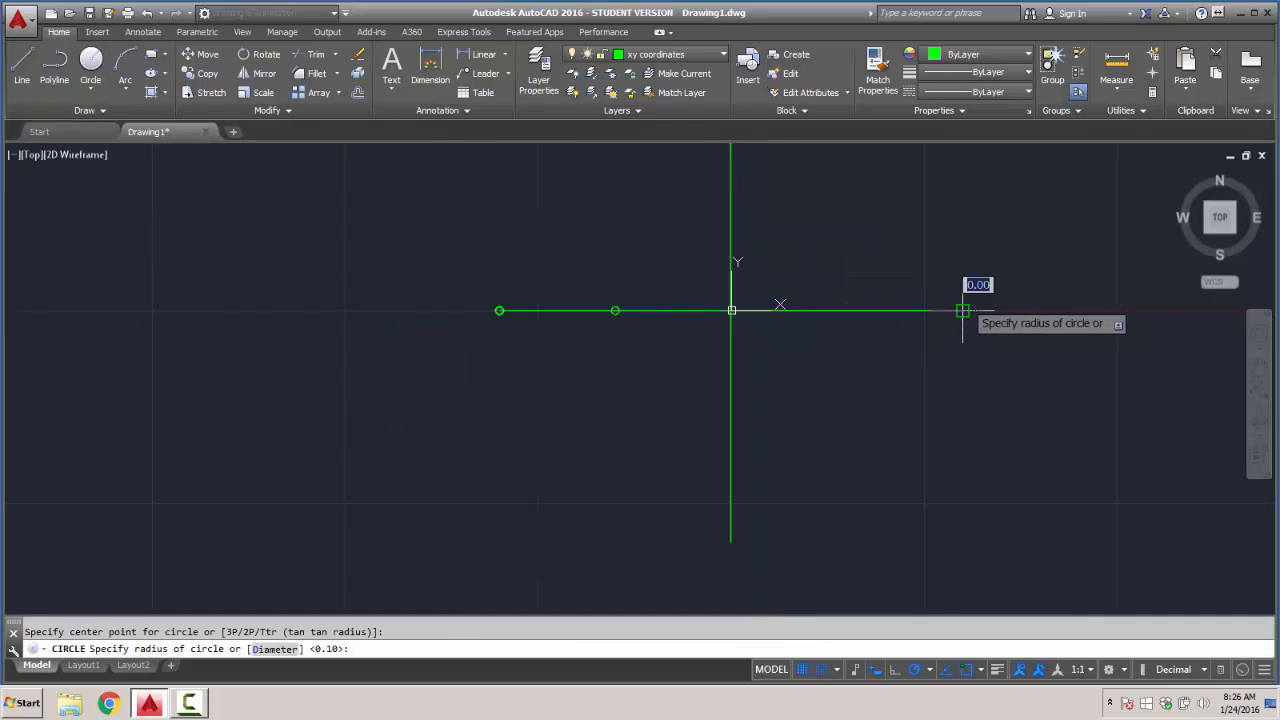
{"action": "type", "text": ".1"}
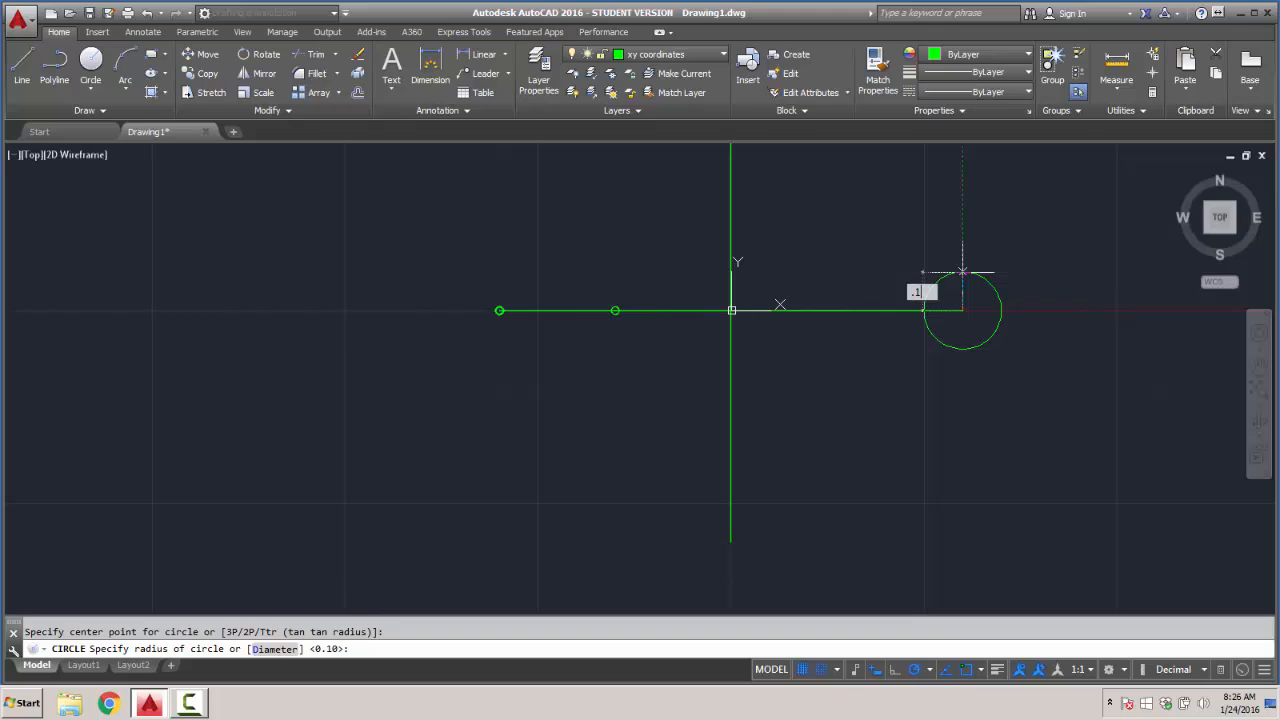
{"action": "key", "text": "Return"}
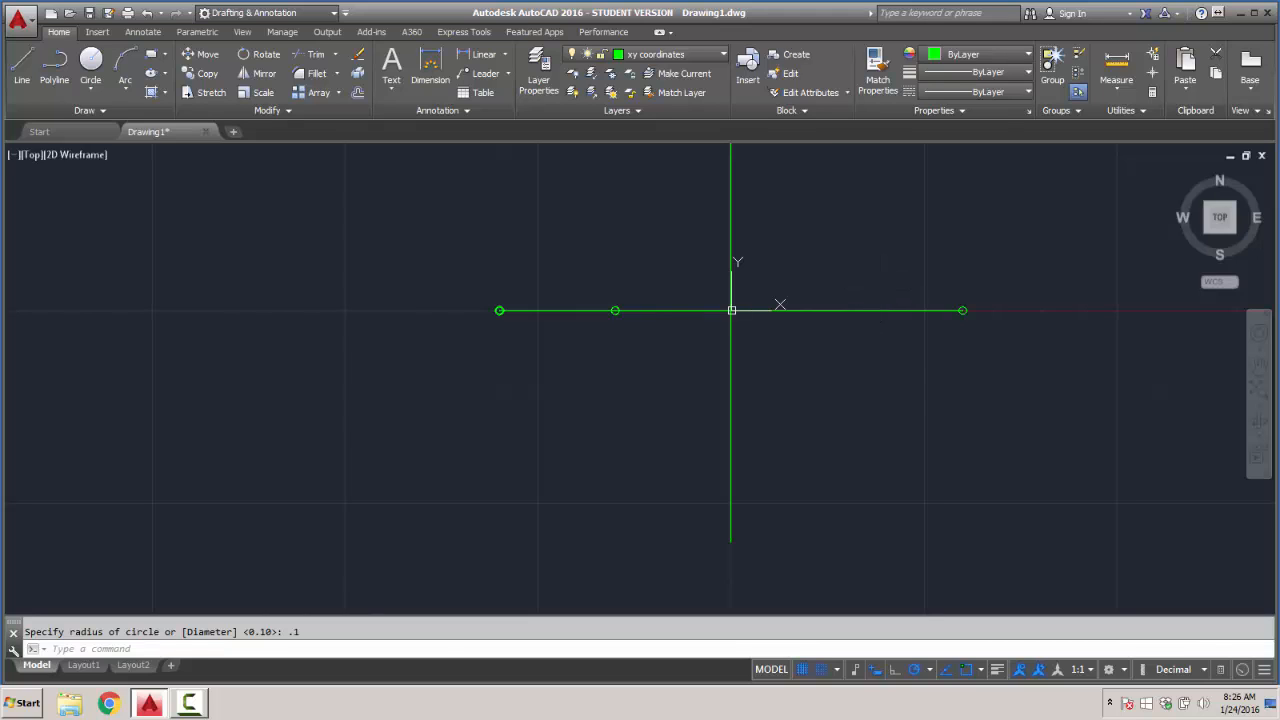
- Draw another circle of radius 0.1 centered on the origin where the X and Y axes cross
{"action": "key", "text": "Return"}
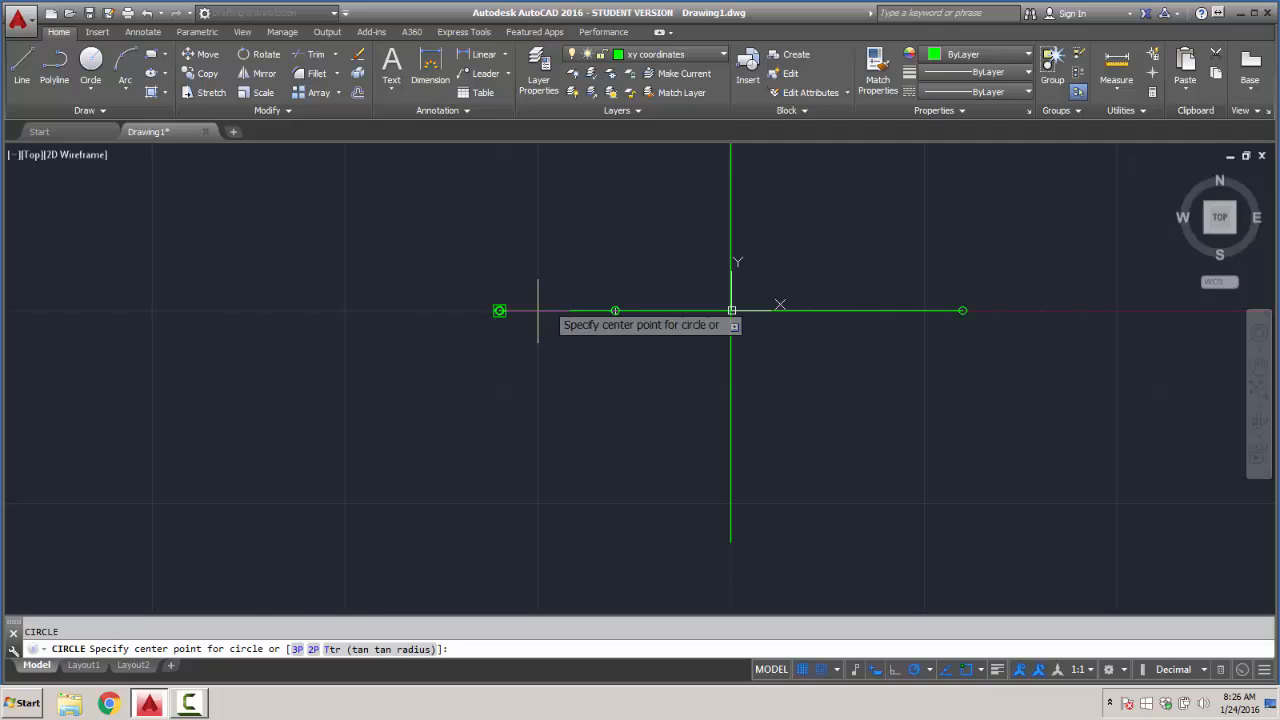
{"action": "scroll", "coordinate": [657, 302], "scroll_direction": "up", "scroll_amount": 5}
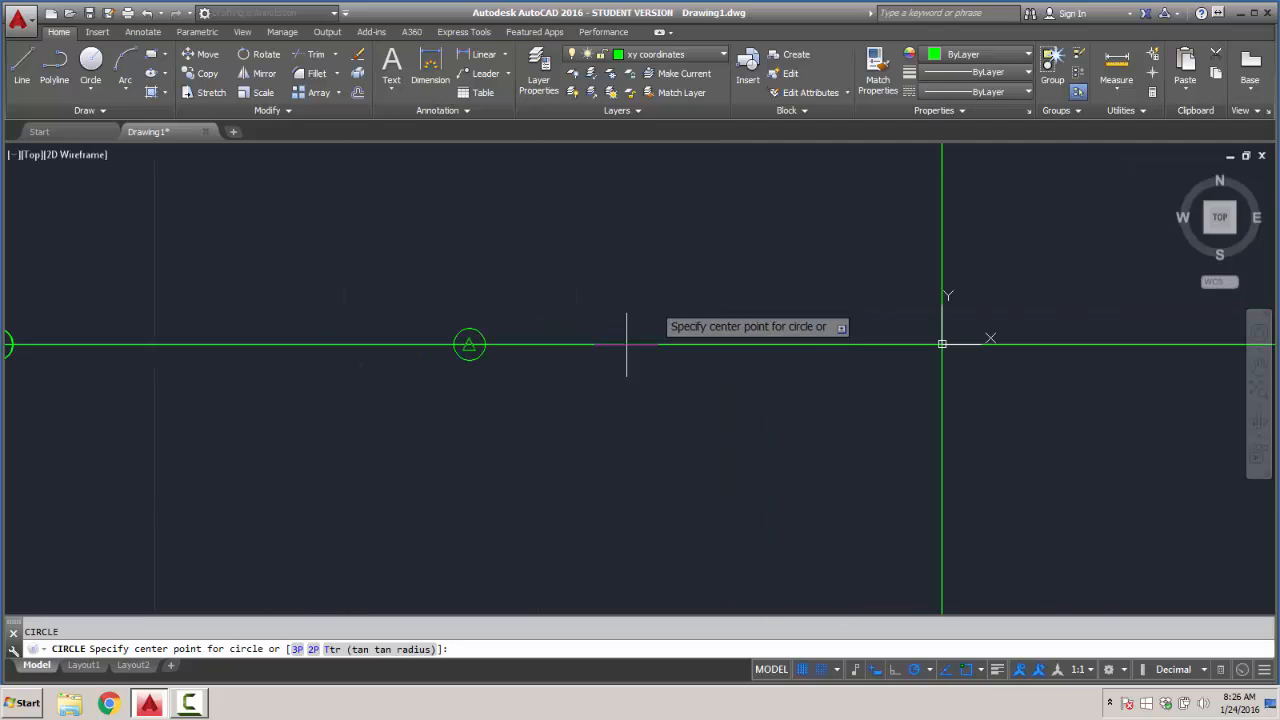
{"action": "left_click", "coordinate": [784, 344]}
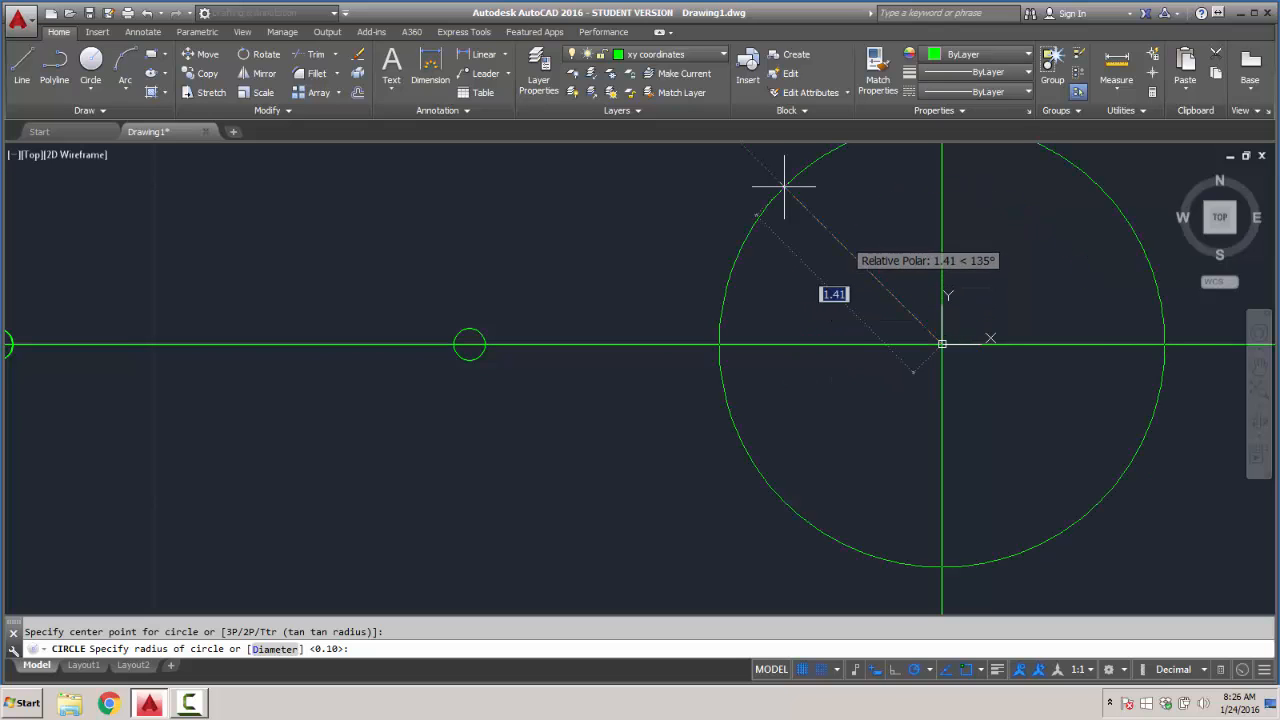
{"action": "type", "text": ".1"}
{"action": "key", "text": "Return"}
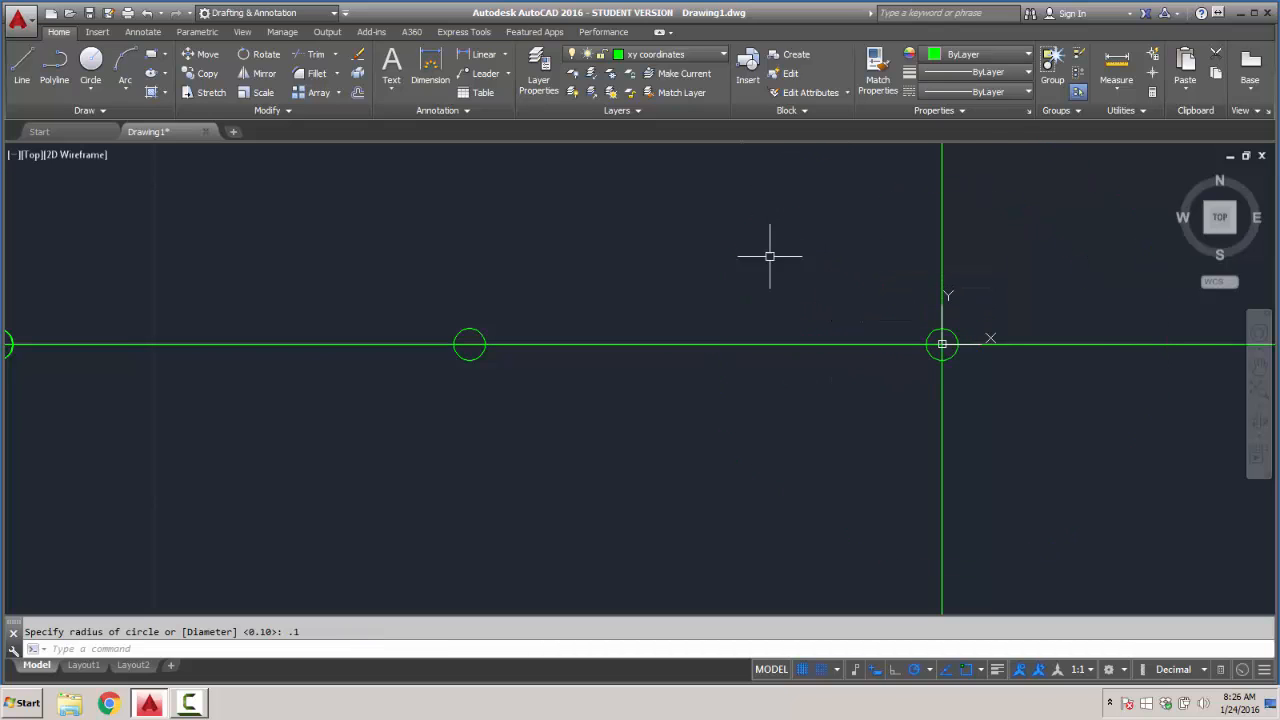
{"action": "scroll", "coordinate": [766, 262], "scroll_direction": "down", "scroll_amount": 3}
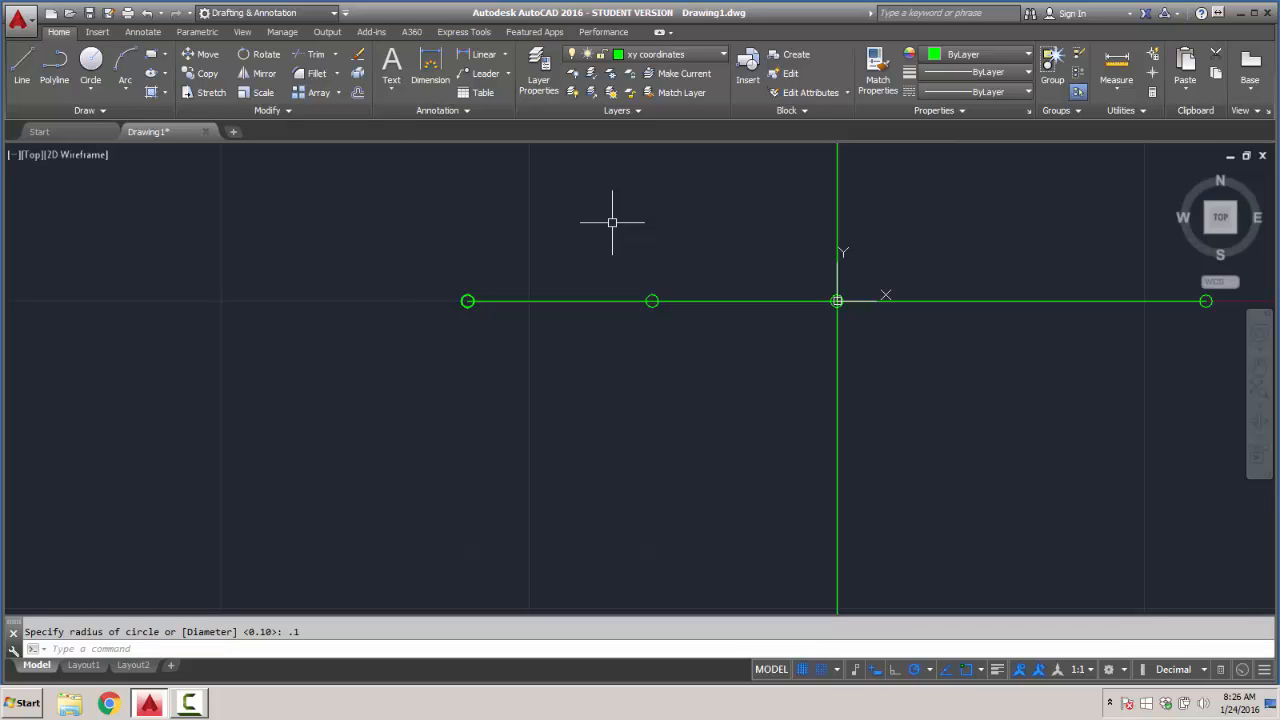
- Turn off snap mode and the grid display, and review the running object snap modes
{"action": "key", "text": "F9"}
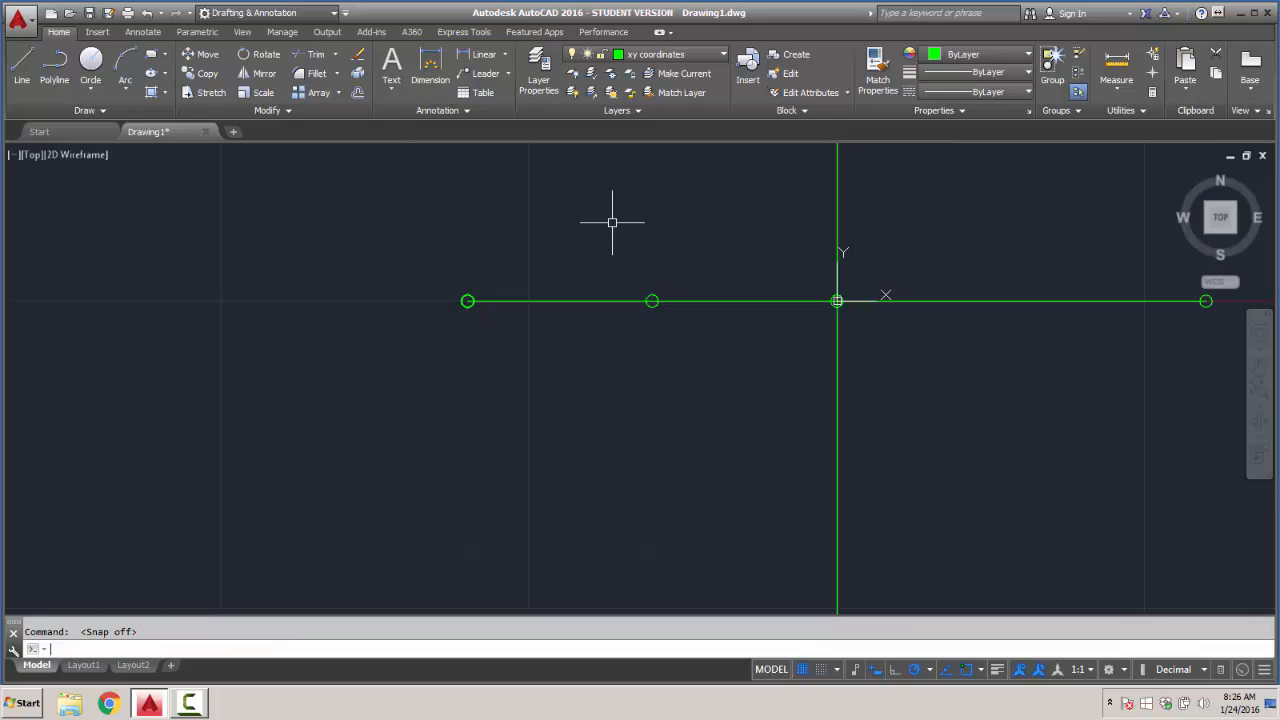
{"action": "left_click", "coordinate": [91, 62]}
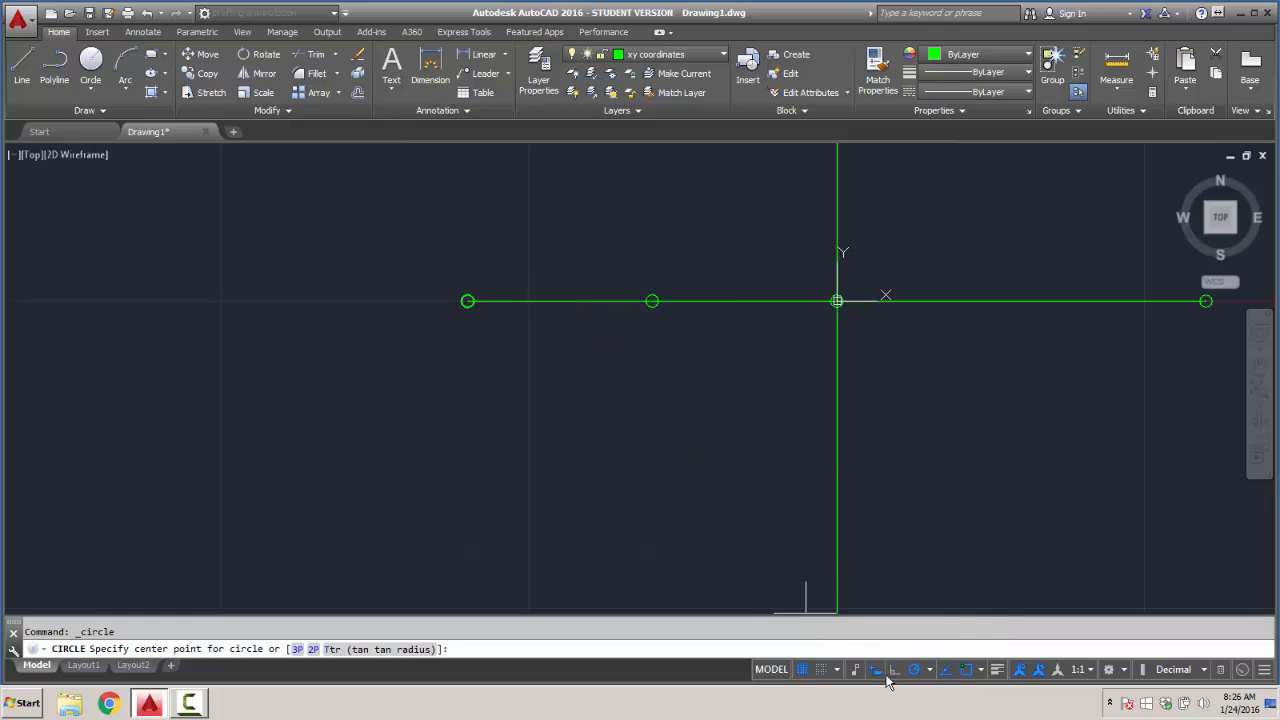
{"action": "left_click", "coordinate": [981, 670]}
{"action": "left_click", "coordinate": [1015, 647]}
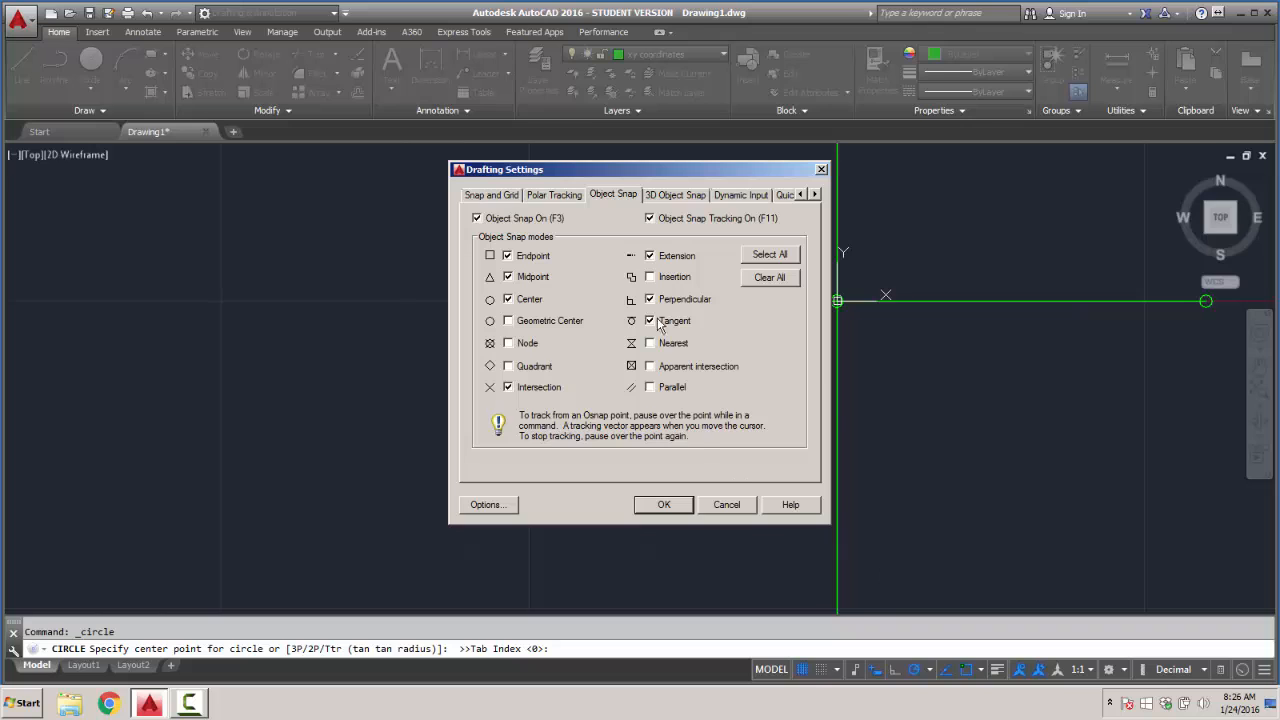
{"action": "left_click", "coordinate": [649, 220]}
{"action": "left_click", "coordinate": [478, 218]}
{"action": "left_click", "coordinate": [678, 508]}
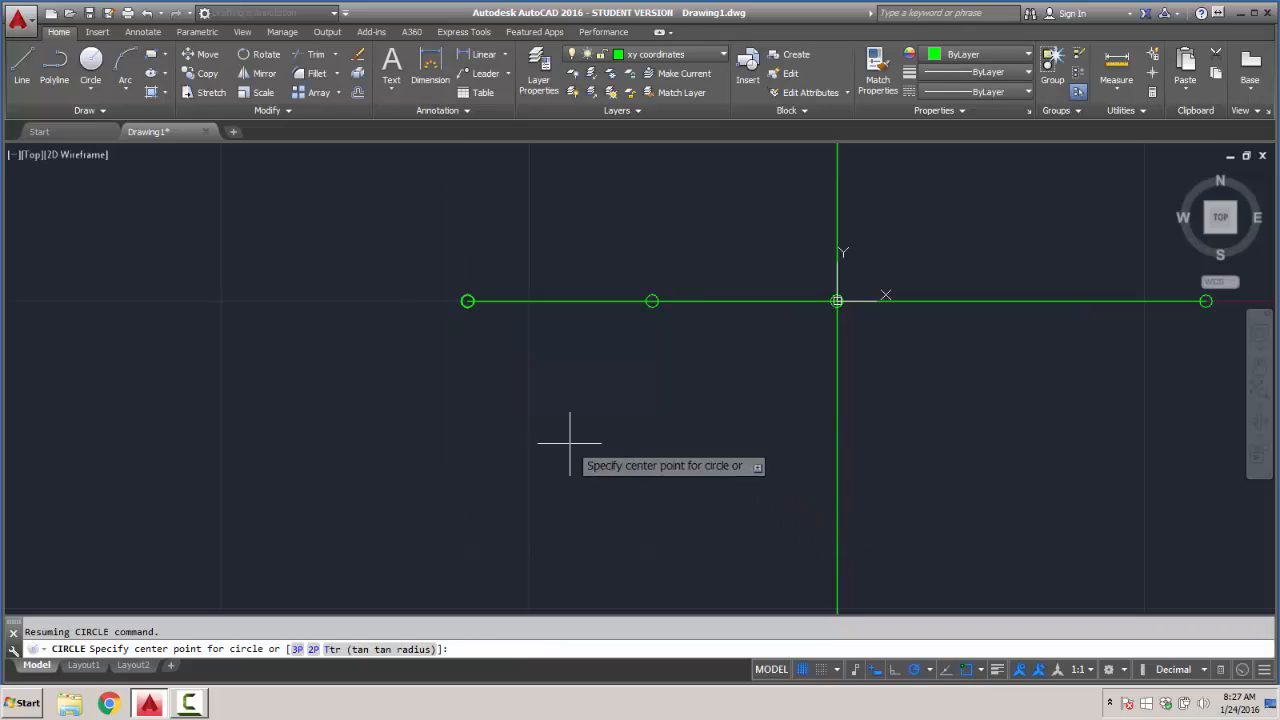
{"action": "left_click", "coordinate": [802, 669]}
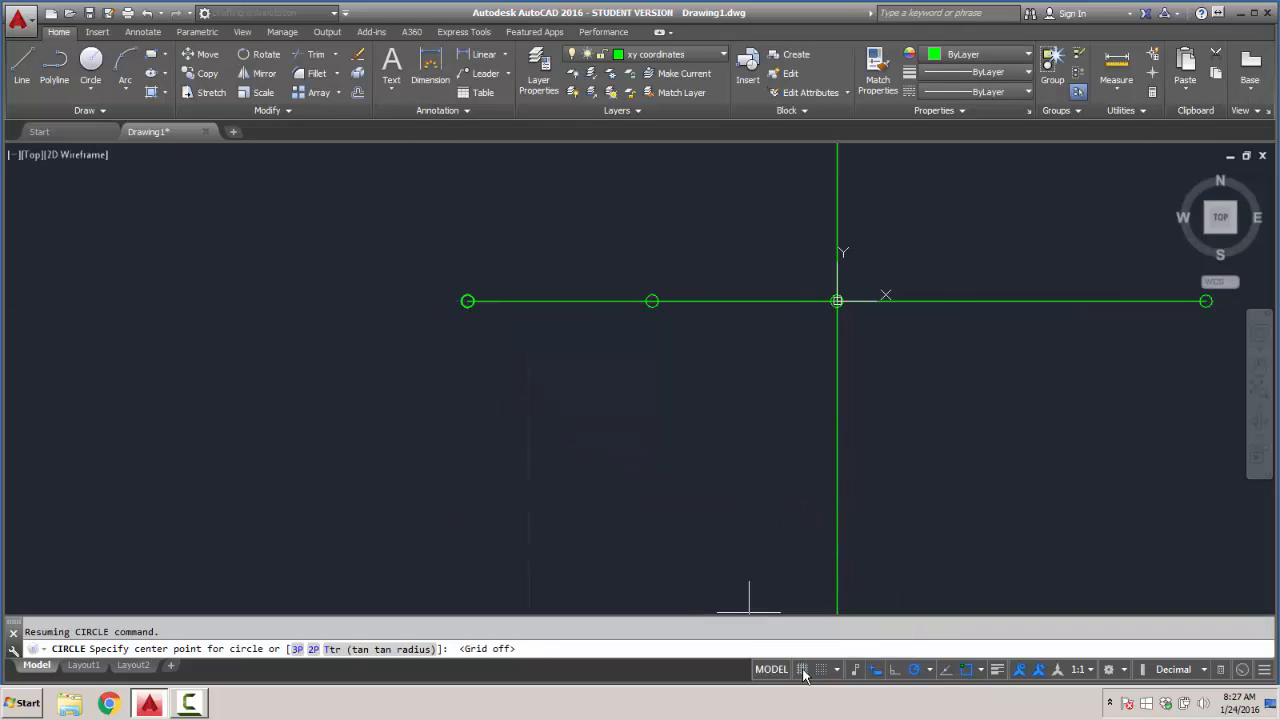
{"action": "left_click", "coordinate": [93, 64]}
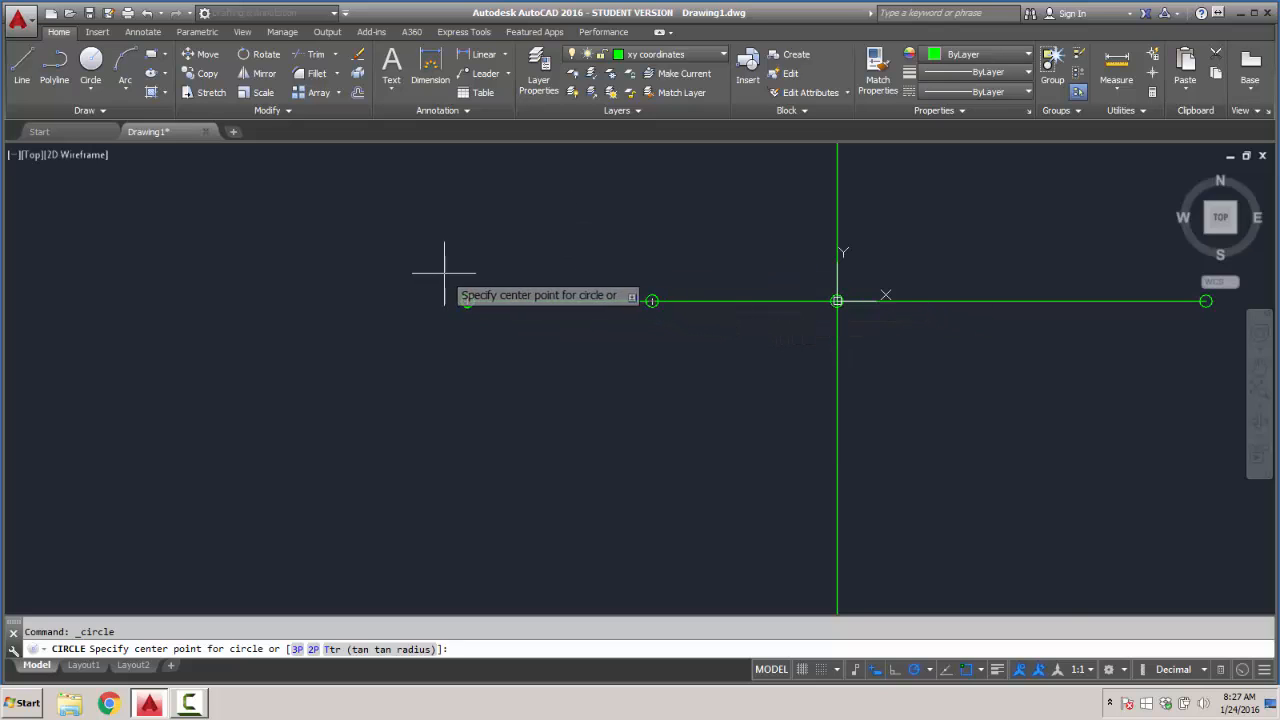
{"action": "scroll", "coordinate": [446, 276], "scroll_direction": "up", "scroll_amount": 4}
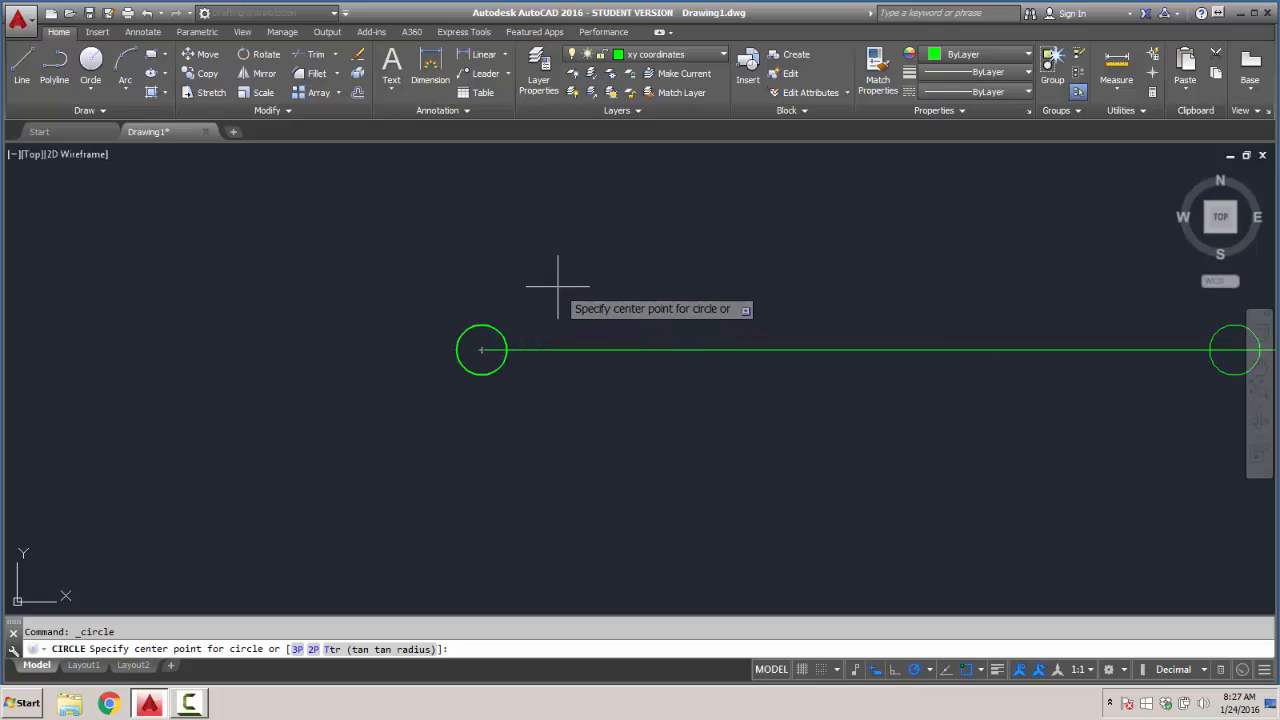
{"action": "key", "text": "Escape"}
- Delete the overlapping circles at the outer endpoint of the negative X axis, undoing the last deletion to keep one circle
{"action": "left_click", "coordinate": [491, 326]}
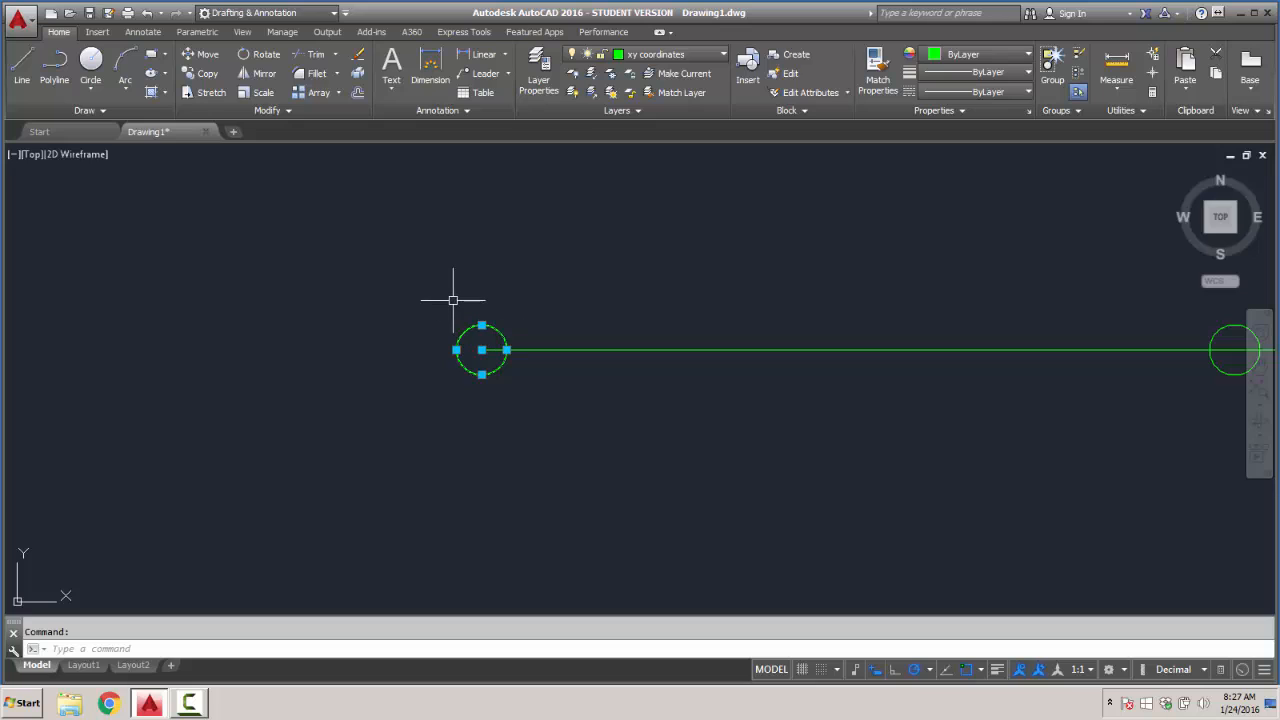
{"action": "left_click", "coordinate": [481, 326]}
{"action": "key", "text": "Delete"}
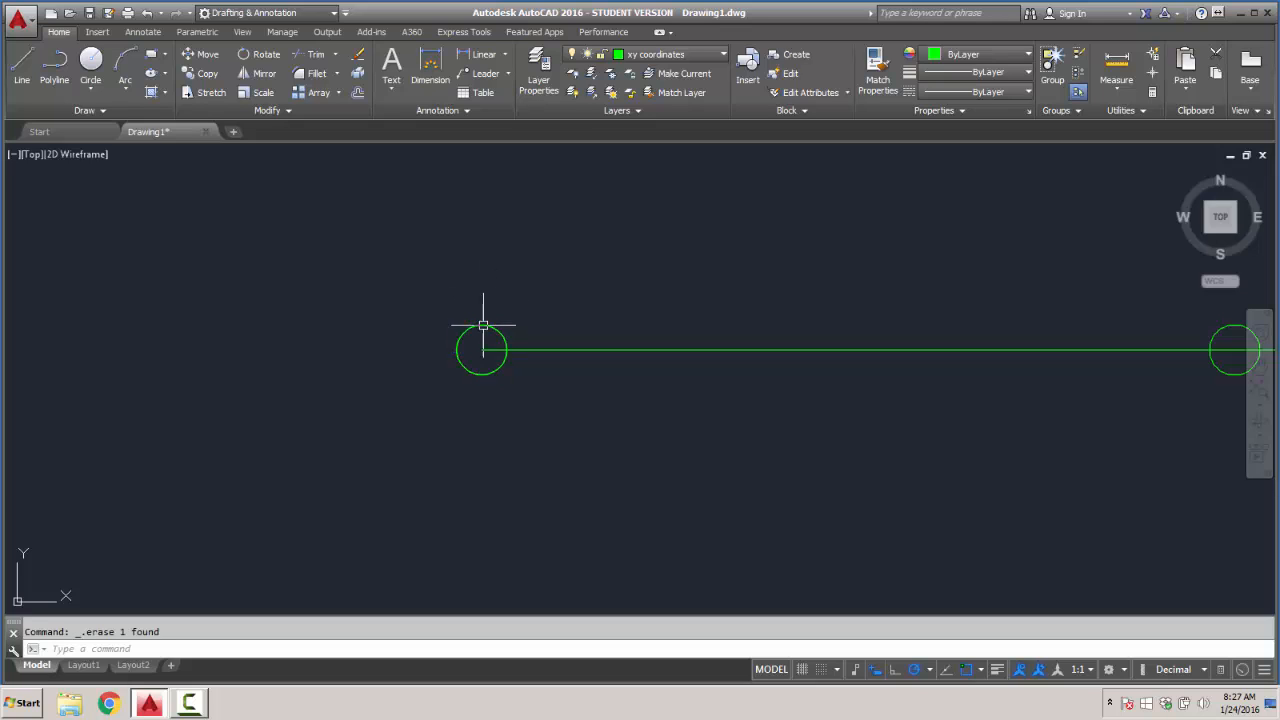
{"action": "left_click", "coordinate": [482, 325]}
{"action": "key", "text": "Delete"}
{"action": "left_click", "coordinate": [485, 322]}
{"action": "key", "text": "Delete"}
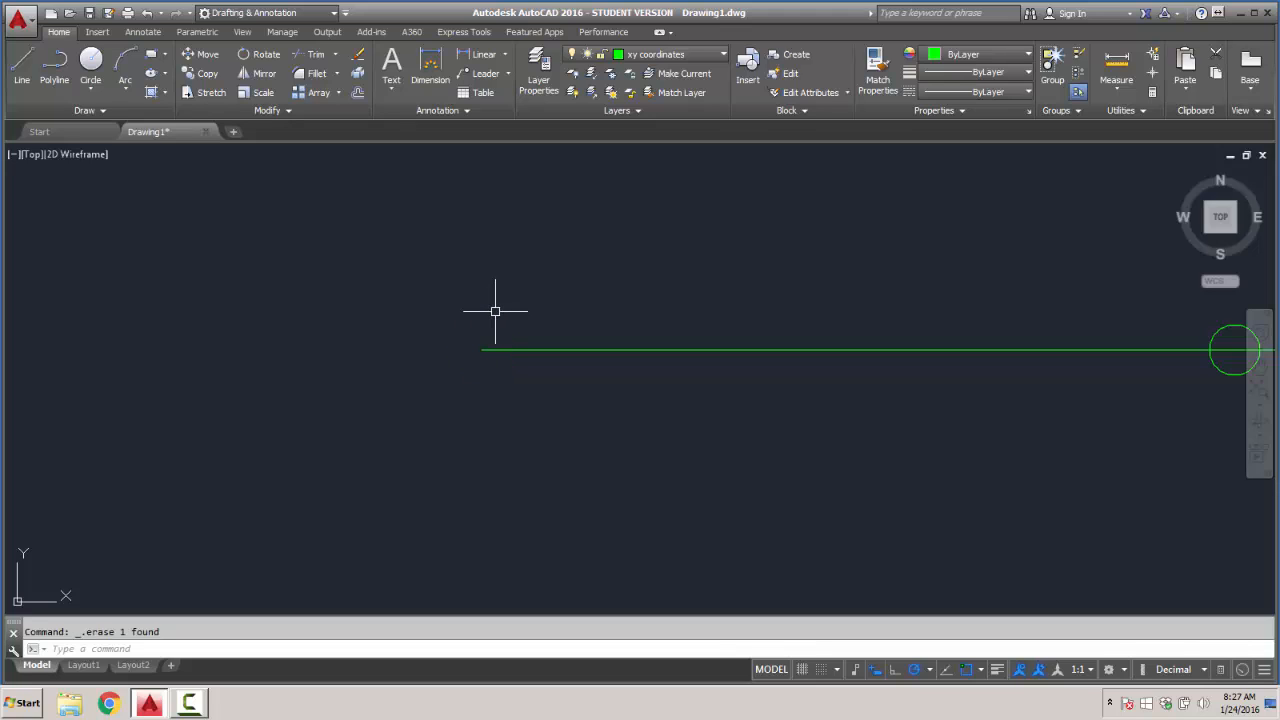
{"action": "key", "text": "ctrl+z"}
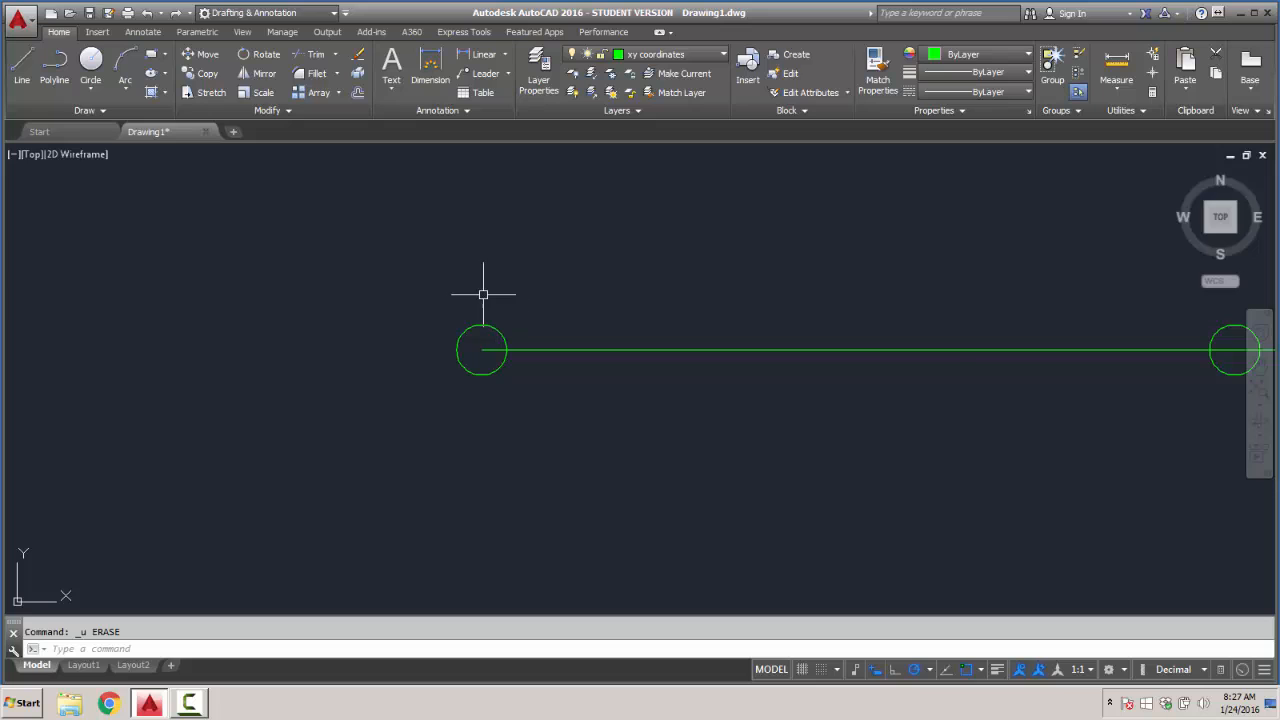
{"action": "scroll", "coordinate": [483, 294], "scroll_direction": "down", "scroll_amount": 2}
{"action": "middle_click_drag", "start_coordinate": [654, 277], "coordinate": [377, 280]}
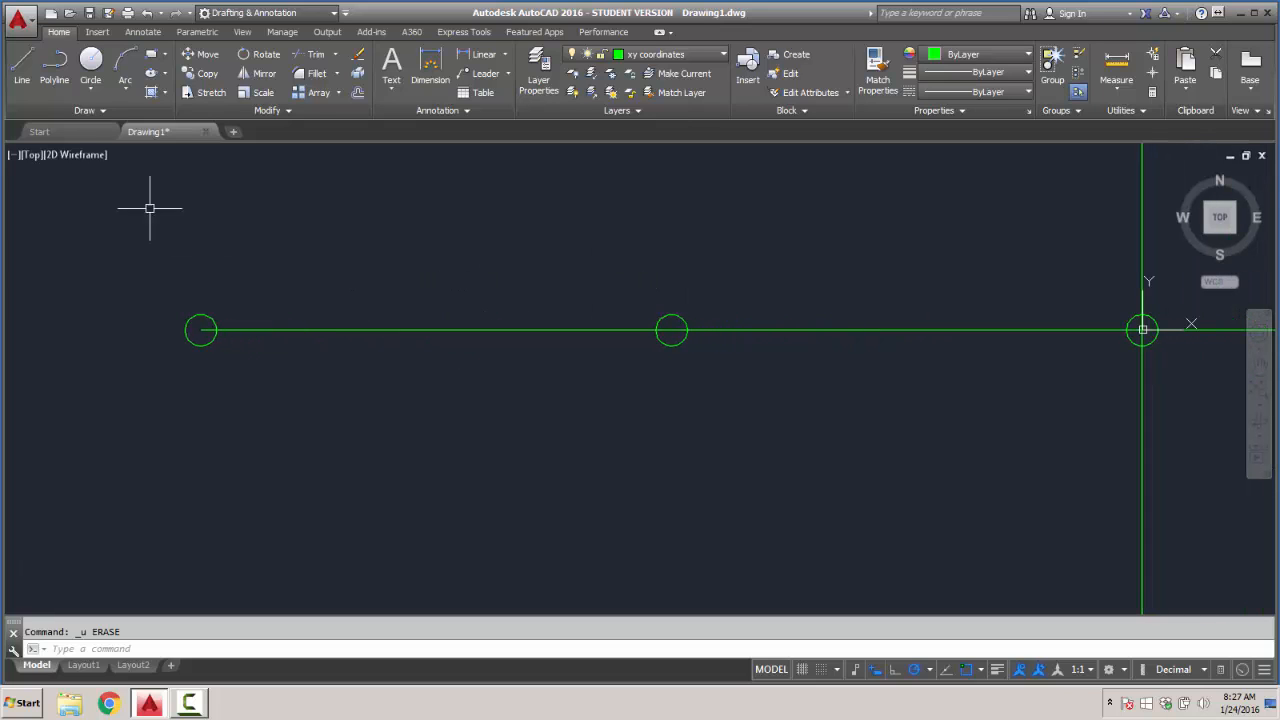
- Turn the grid display back on and enable snap mode in the drafting settings
{"action": "left_click", "coordinate": [91, 62]}
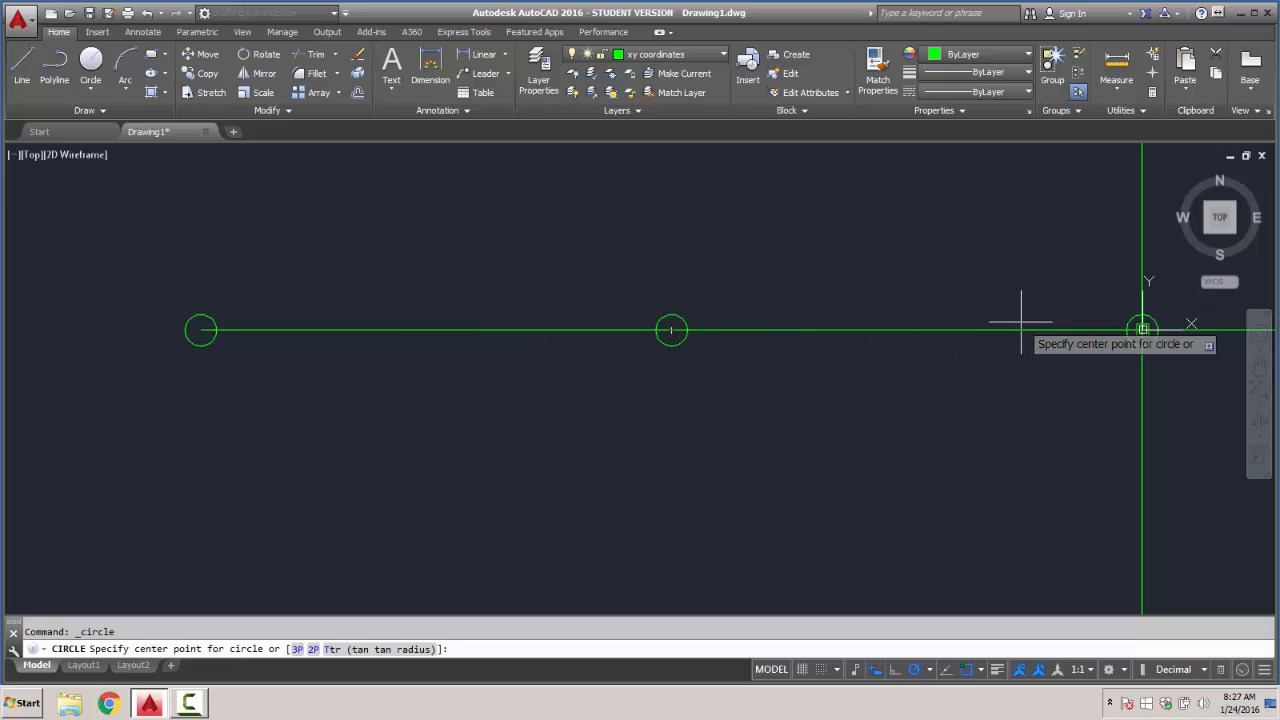
{"action": "scroll", "coordinate": [873, 402], "scroll_direction": "down", "scroll_amount": 4}
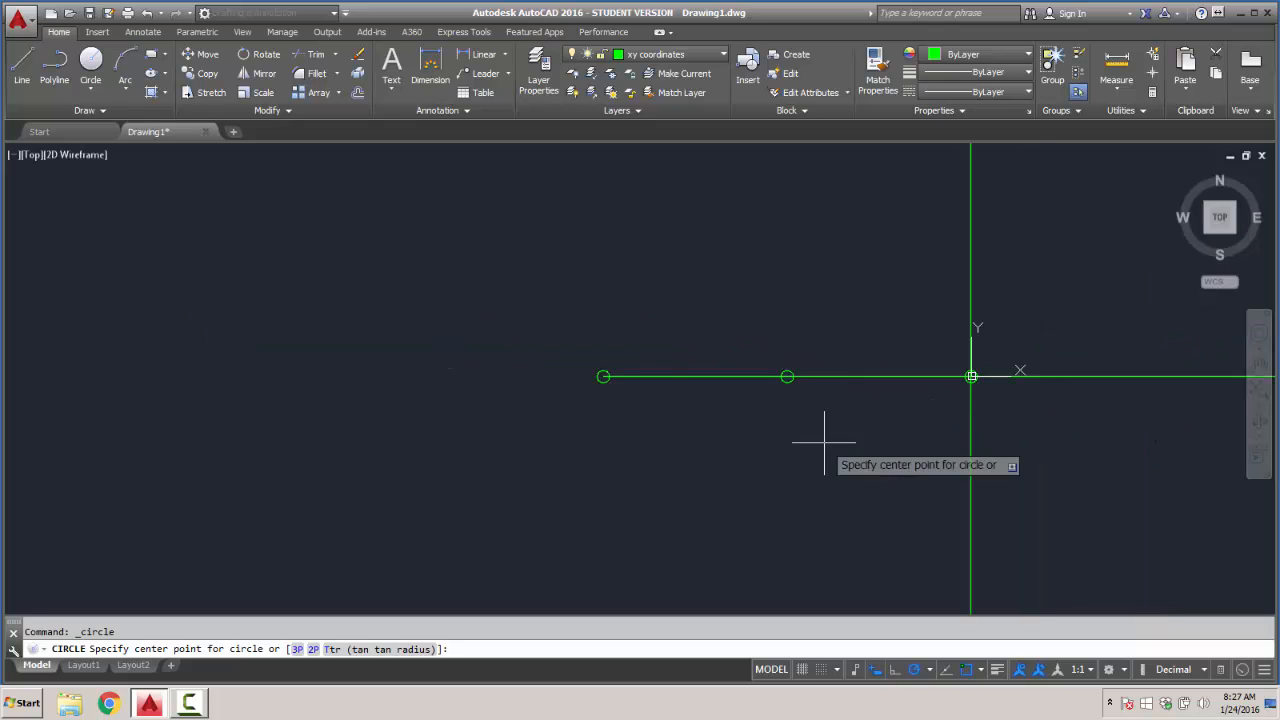
{"action": "left_click", "coordinate": [802, 670]}
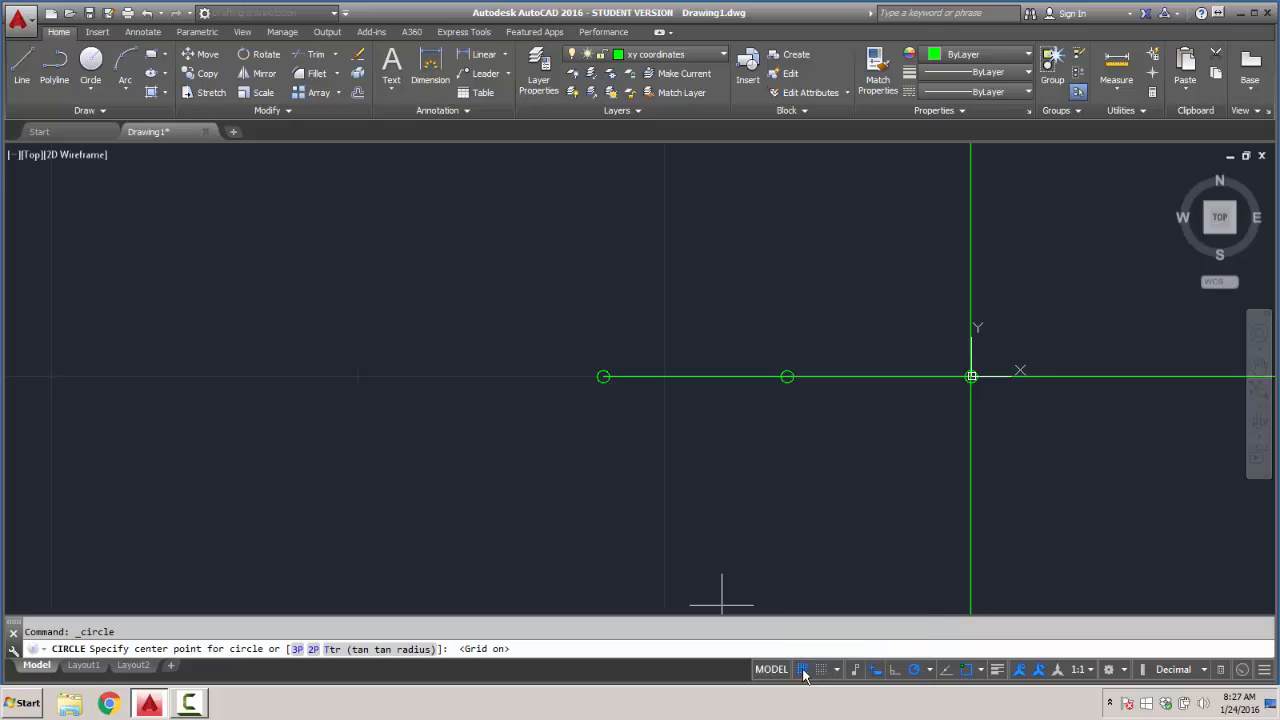
{"action": "right_click", "coordinate": [803, 672]}
{"action": "left_click", "coordinate": [818, 650]}
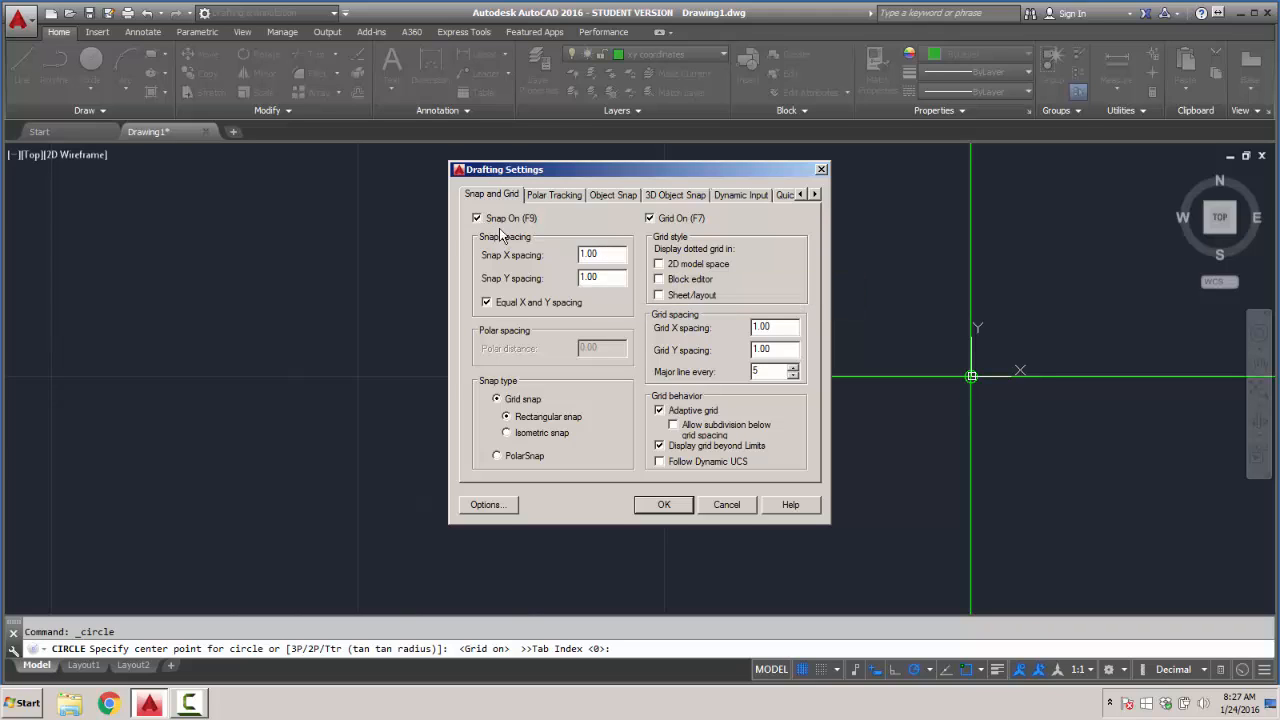
{"action": "left_click", "coordinate": [607, 253]}
{"action": "left_click", "coordinate": [662, 505]}
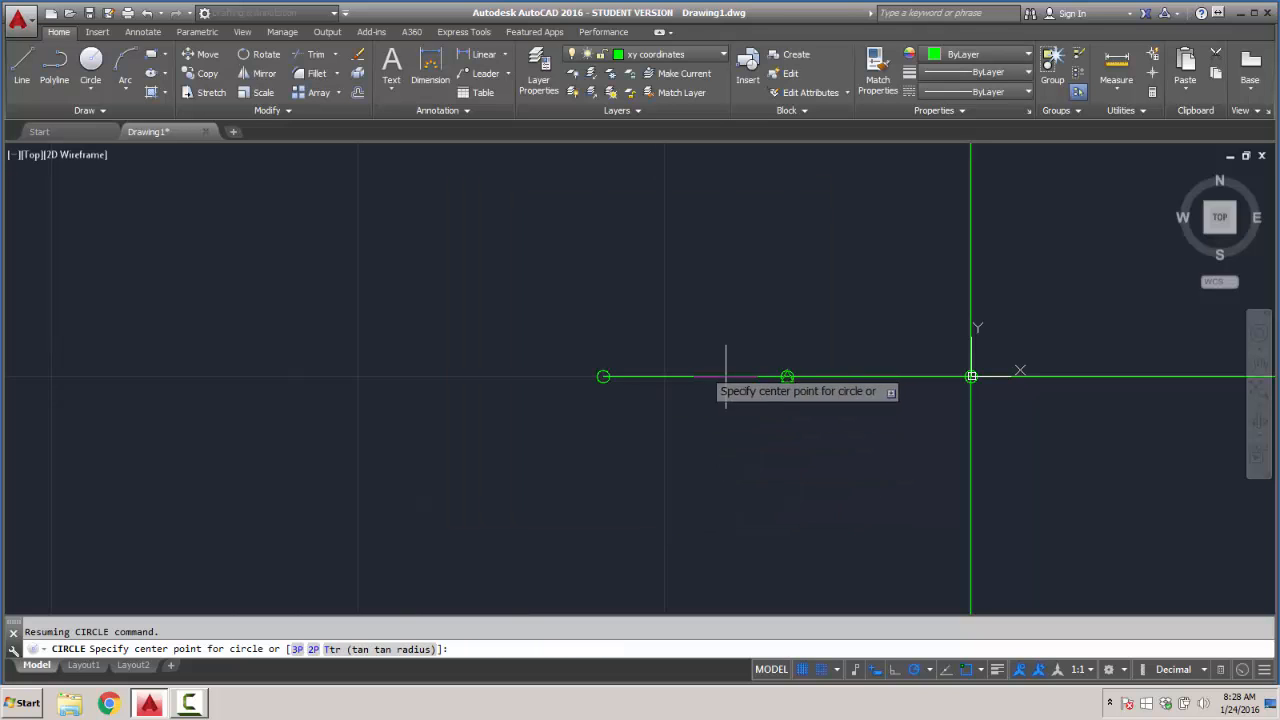
{"action": "left_click", "coordinate": [22, 66]}
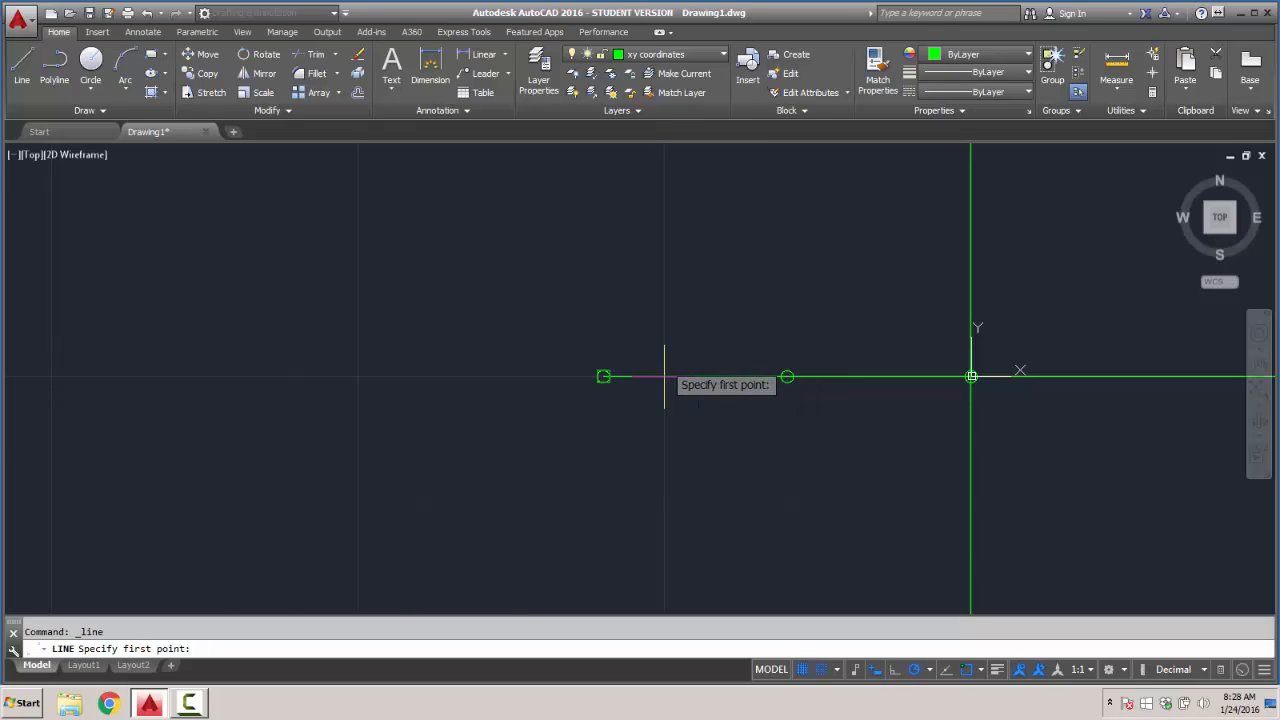
{"action": "scroll", "coordinate": [680, 376], "scroll_direction": "down", "scroll_amount": 8}
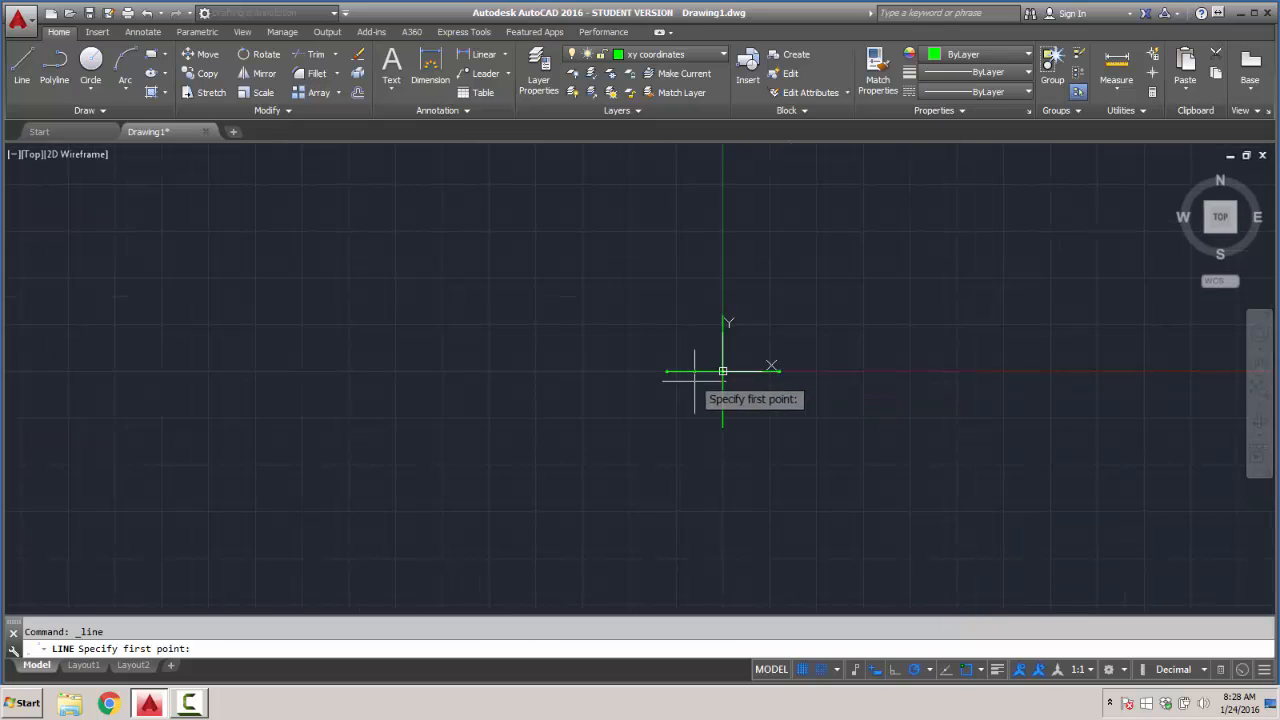
{"action": "scroll", "coordinate": [742, 376], "scroll_direction": "up", "scroll_amount": 7}
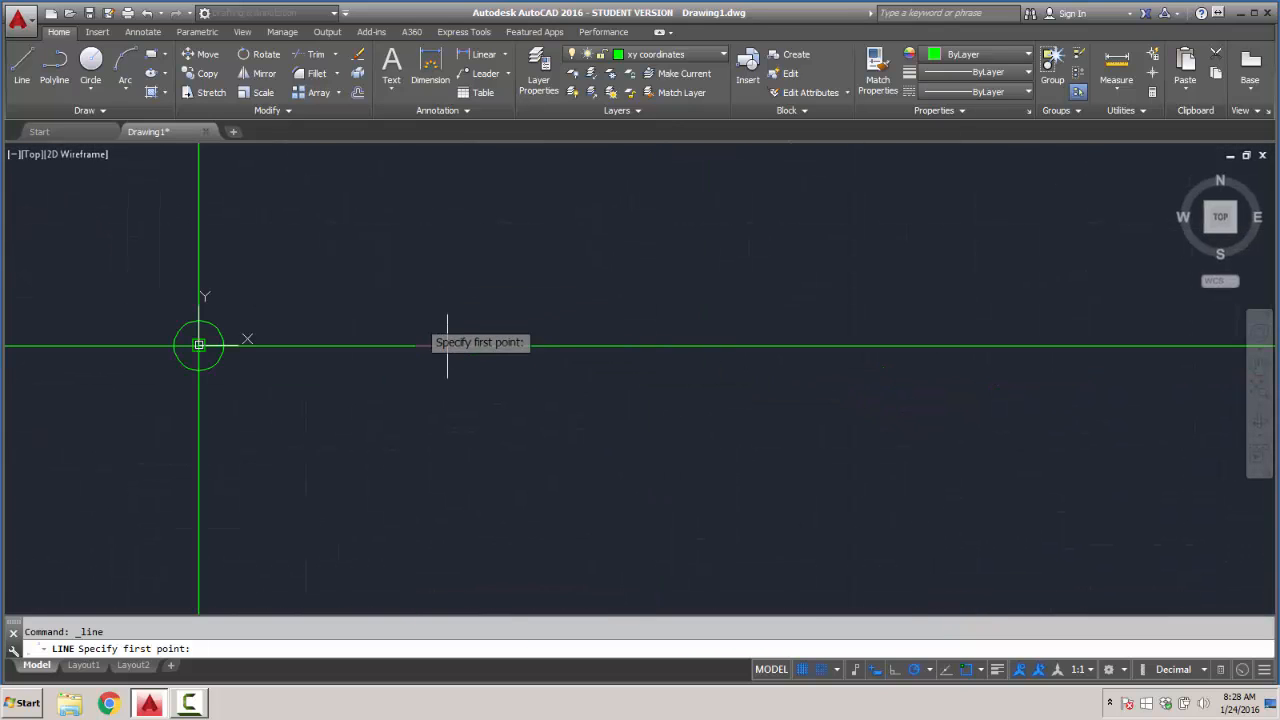
{"action": "left_click", "coordinate": [90, 62]}
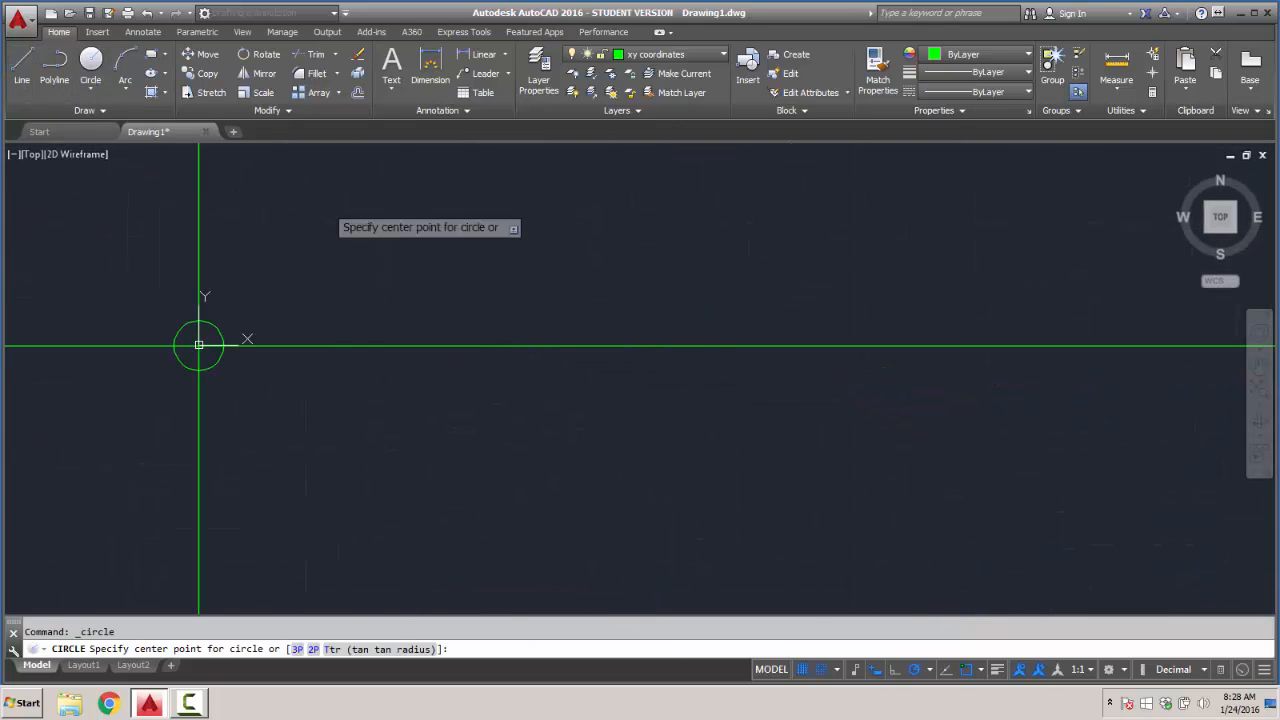
{"action": "left_click", "coordinate": [447, 346]}
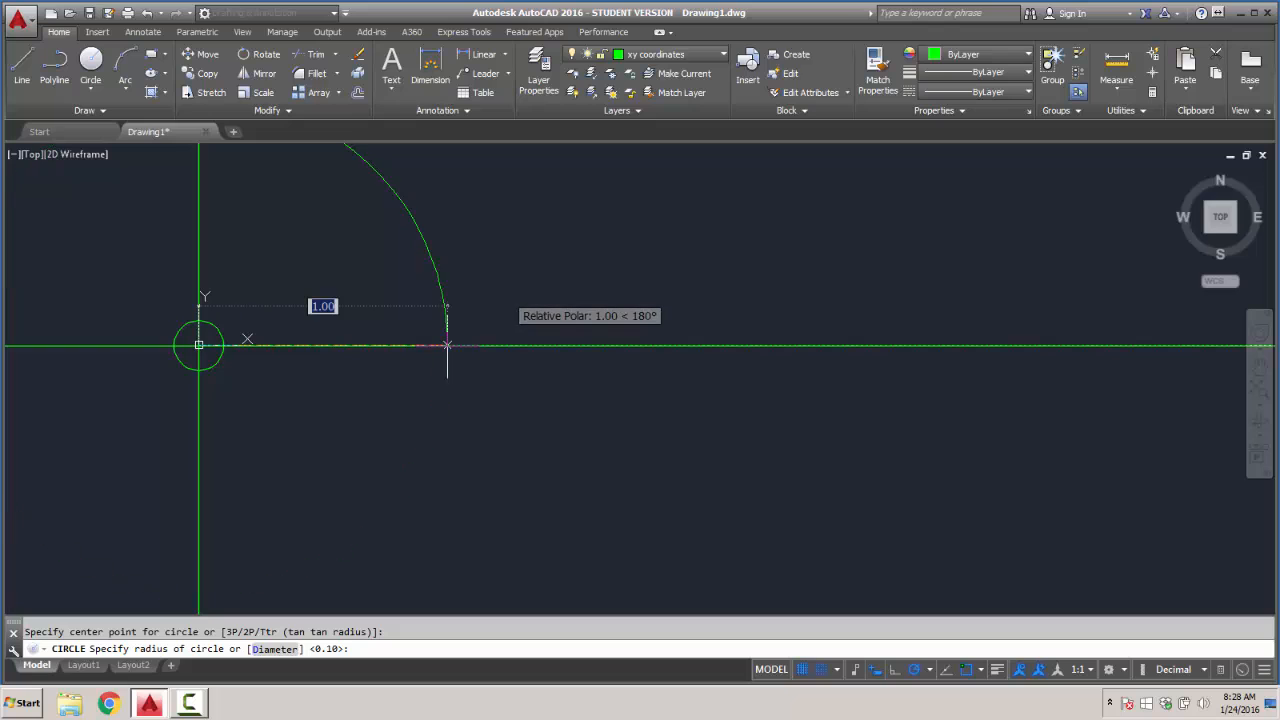
{"action": "scroll", "coordinate": [510, 296], "scroll_direction": "down", "scroll_amount": 5}
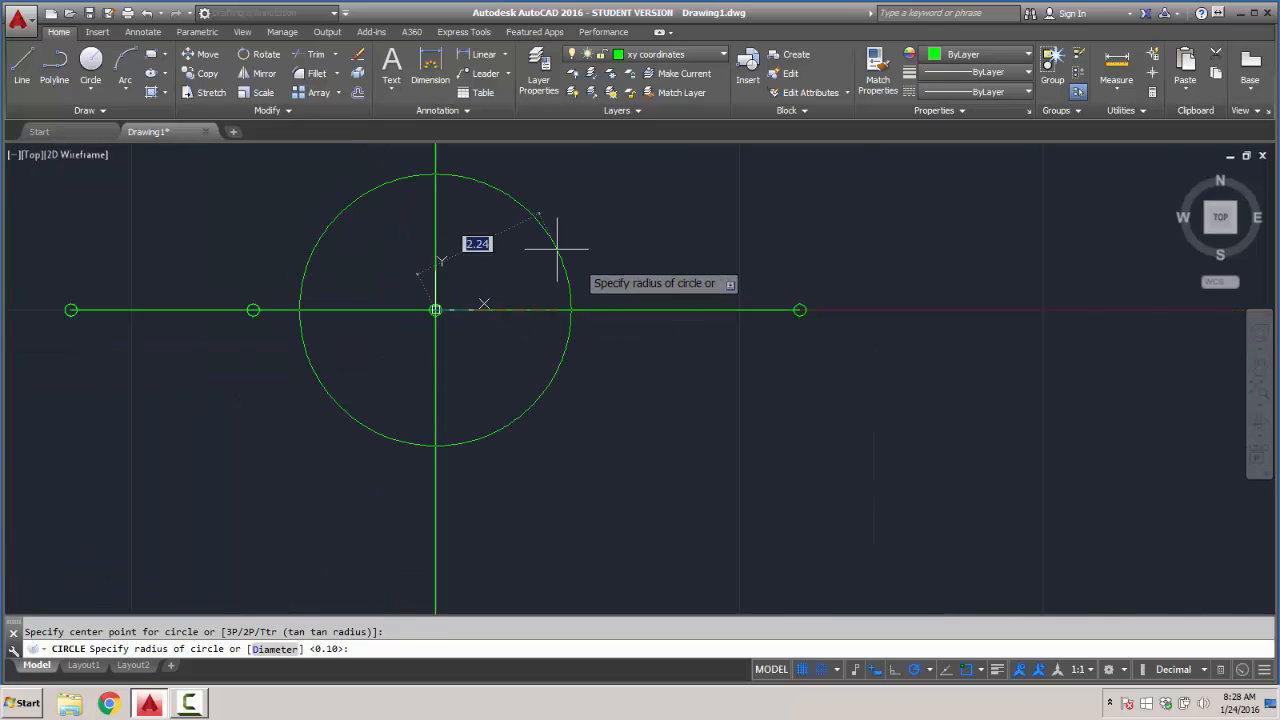
{"action": "key", "text": "Escape"}
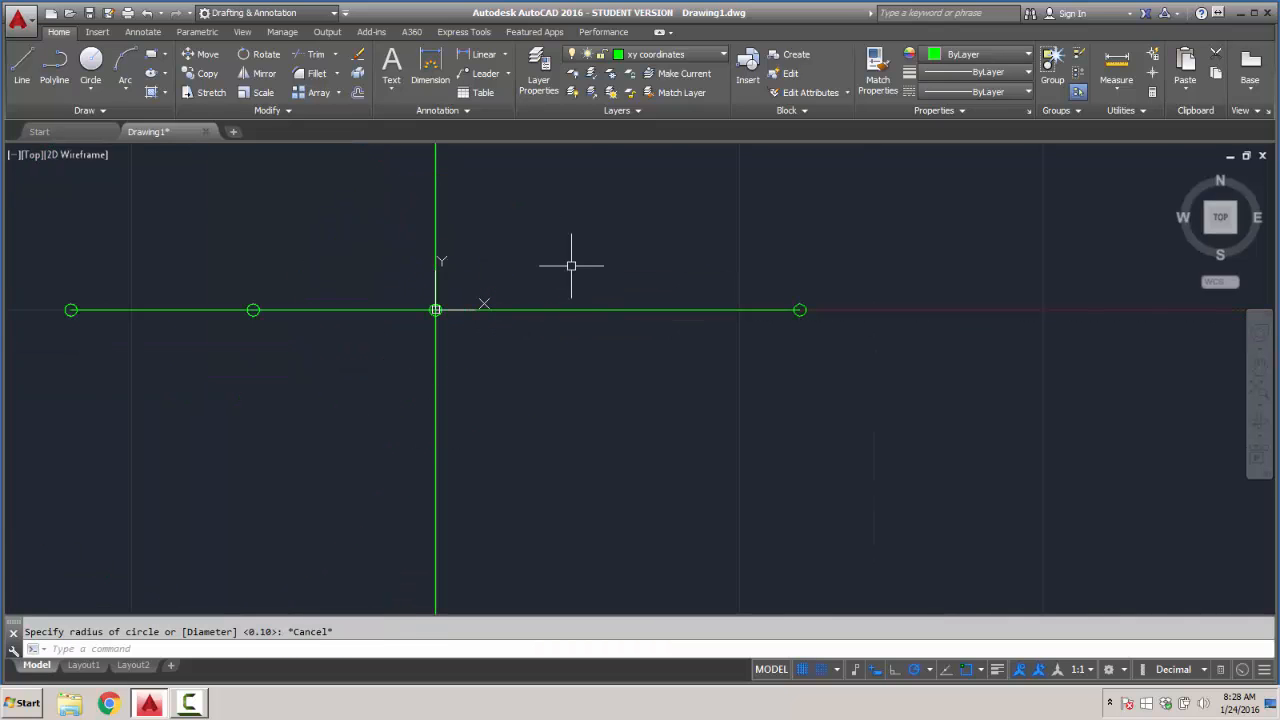
- Draw a circle of radius 0.1 centered on the midpoint of the positive X axis line
{"action": "left_click", "coordinate": [92, 82]}
{"action": "left_click", "coordinate": [618, 310]}
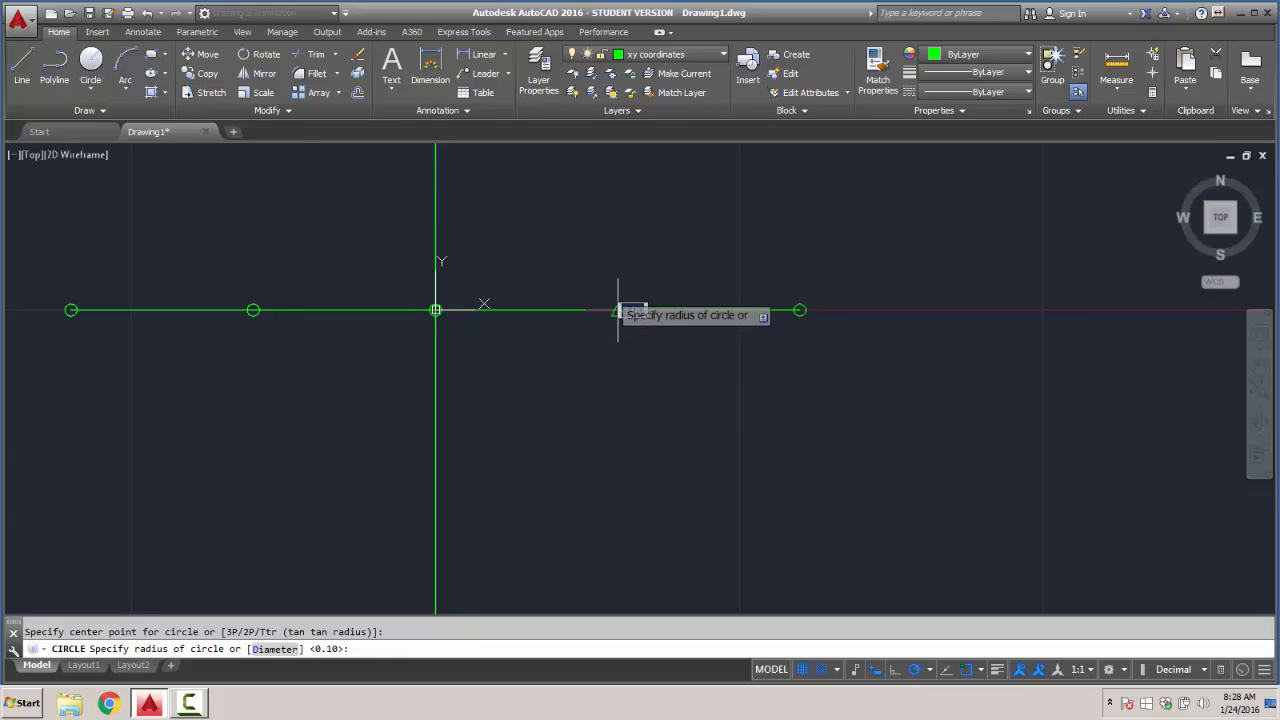
{"action": "type", "text": "."}
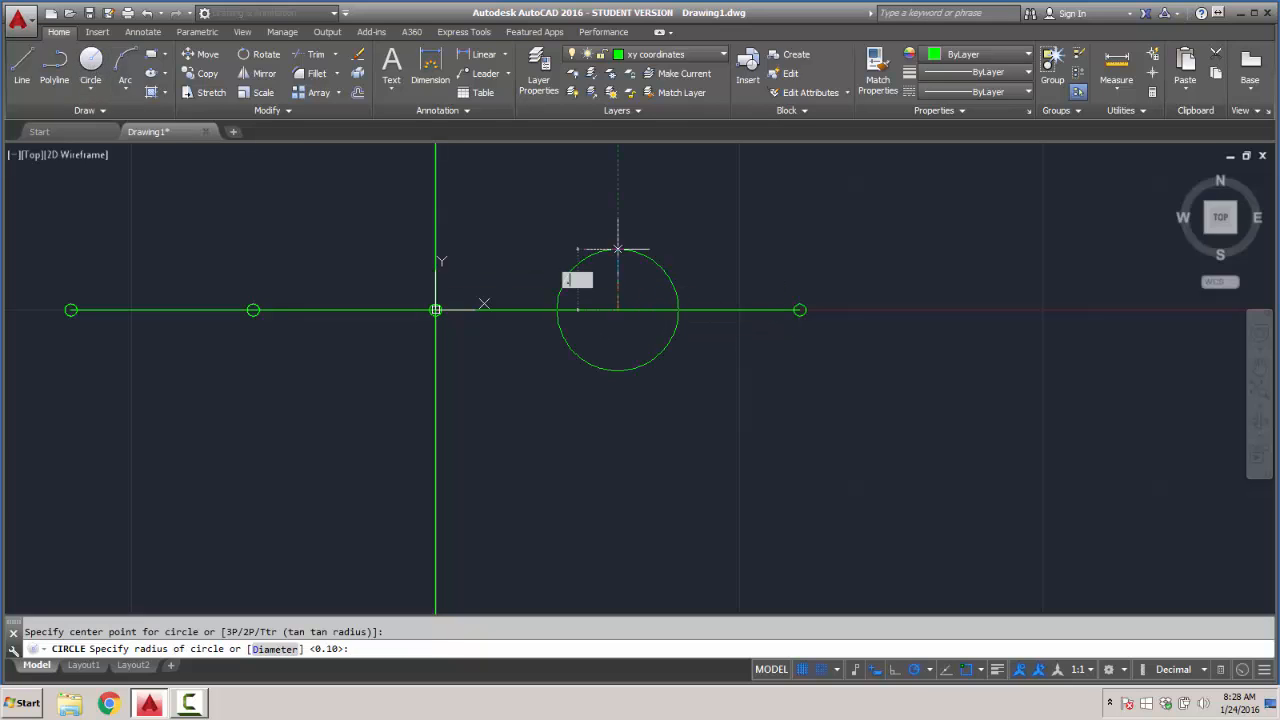
{"action": "type", "text": "1"}
{"action": "key", "text": "Return"}
{"action": "scroll", "coordinate": [543, 320], "scroll_direction": "down", "scroll_amount": 2}
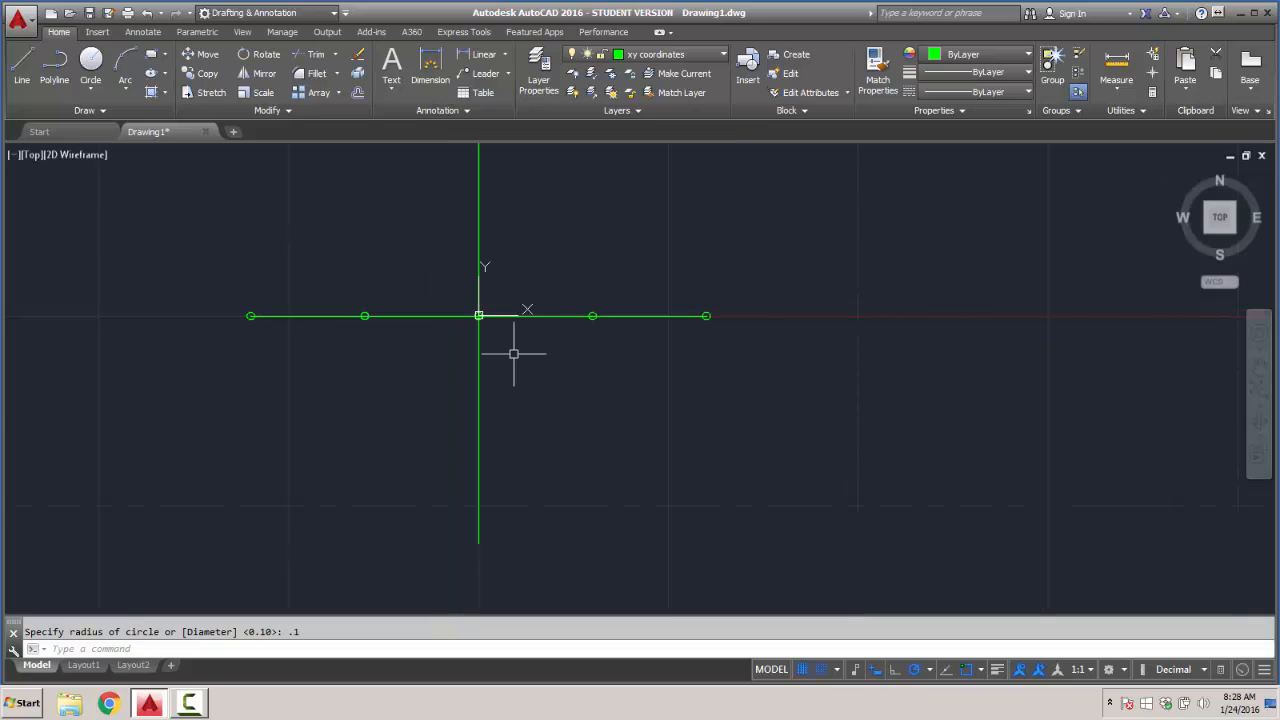
- Draw circles of radius 0.1 centered on the midpoint and the outer endpoint of the negative Y axis line
{"action": "left_click", "coordinate": [90, 62]}
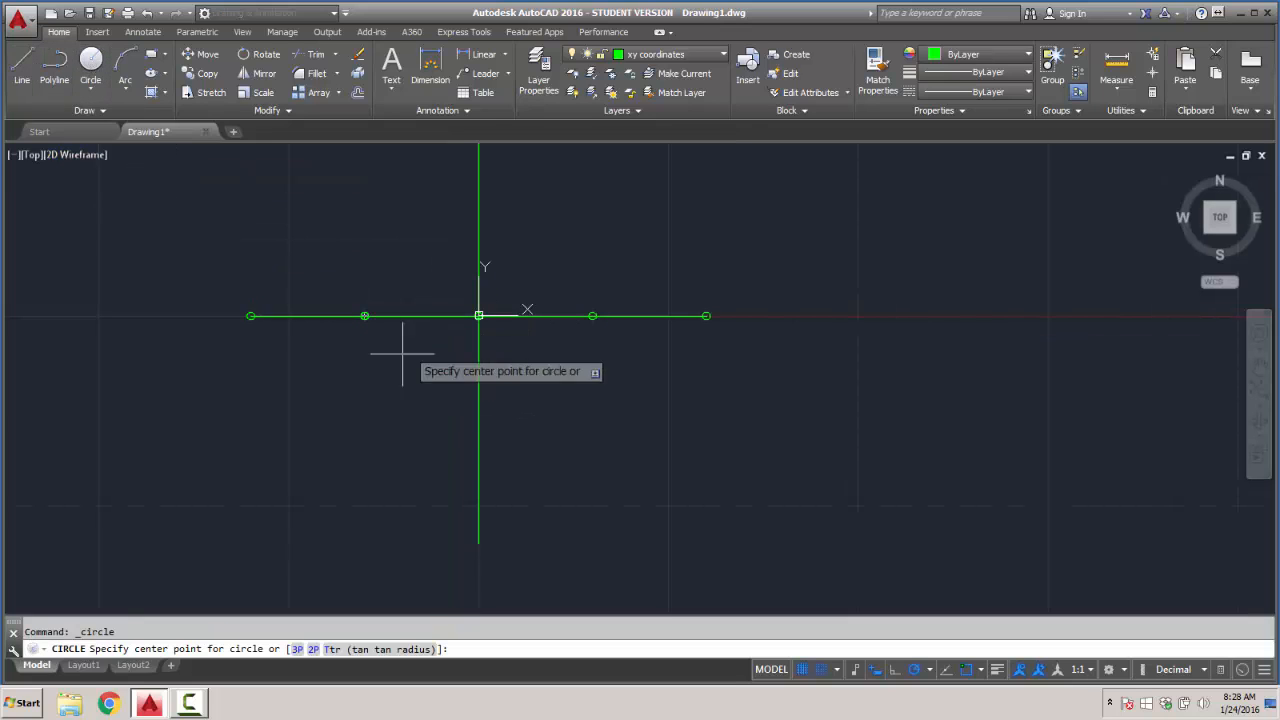
{"action": "left_click", "coordinate": [478, 430]}
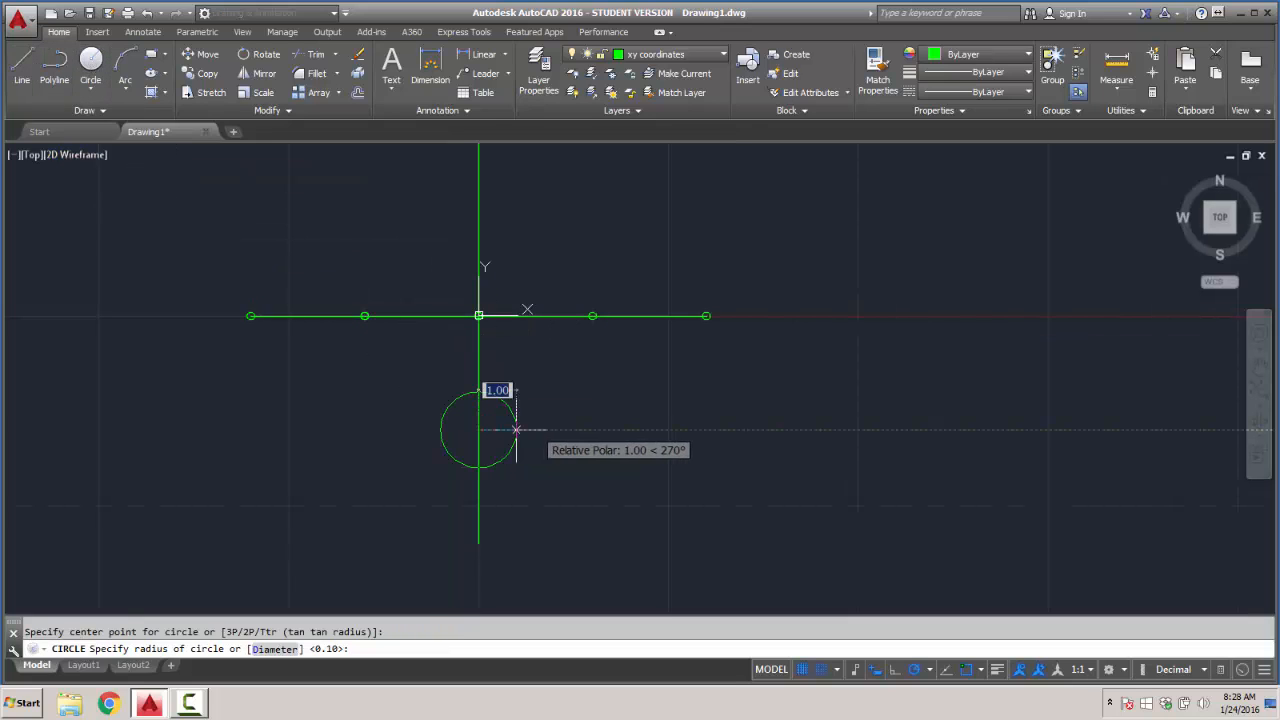
{"action": "type", "text": ".1"}
{"action": "key", "text": "Return"}
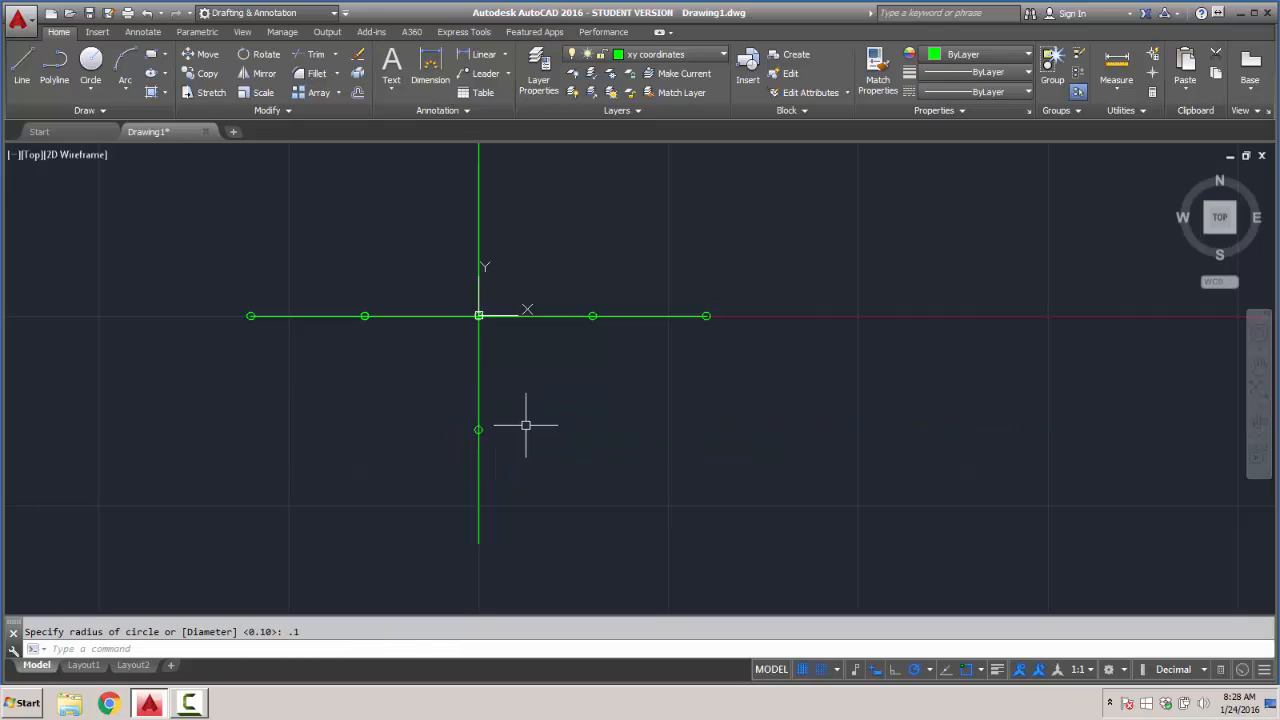
{"action": "key", "text": "Return"}
{"action": "left_click", "coordinate": [478, 545]}
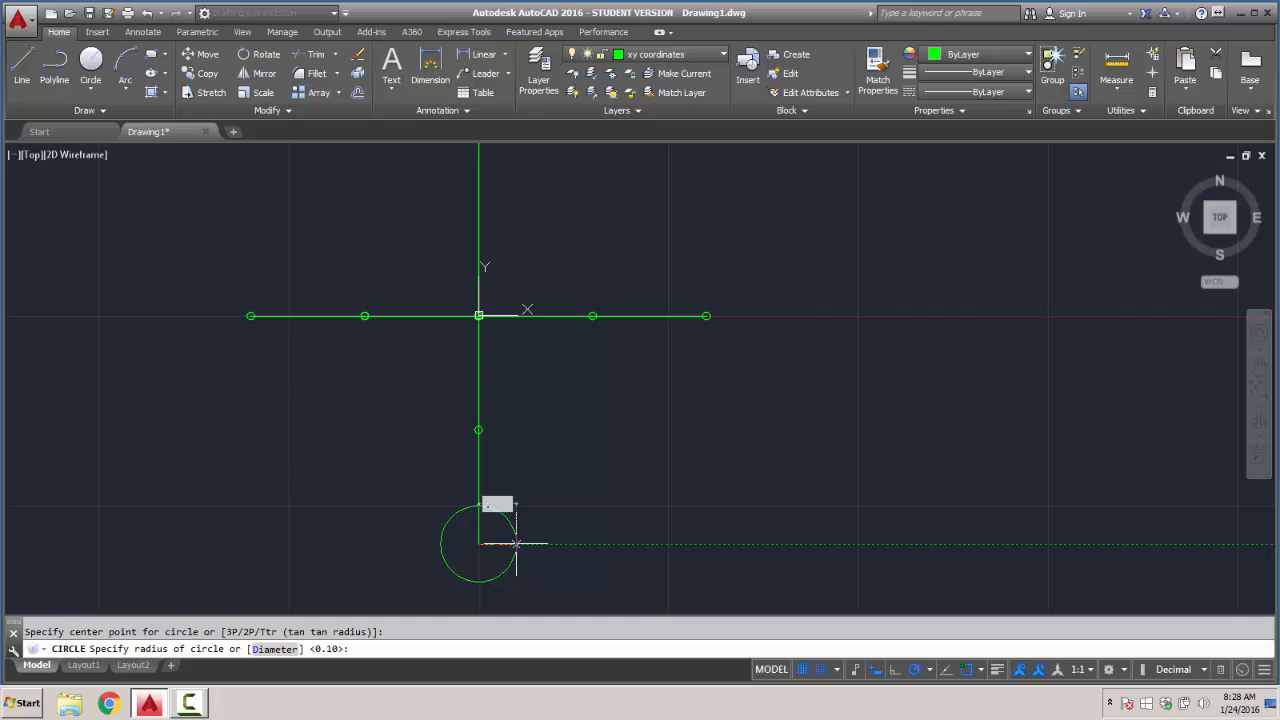
{"action": "key", "text": "Return"}
- Turn off snap mode in the drafting settings, keeping the grid display on
{"action": "middle_click_drag", "start_coordinate": [523, 369], "coordinate": [528, 451]}
{"action": "key", "text": "Return"}
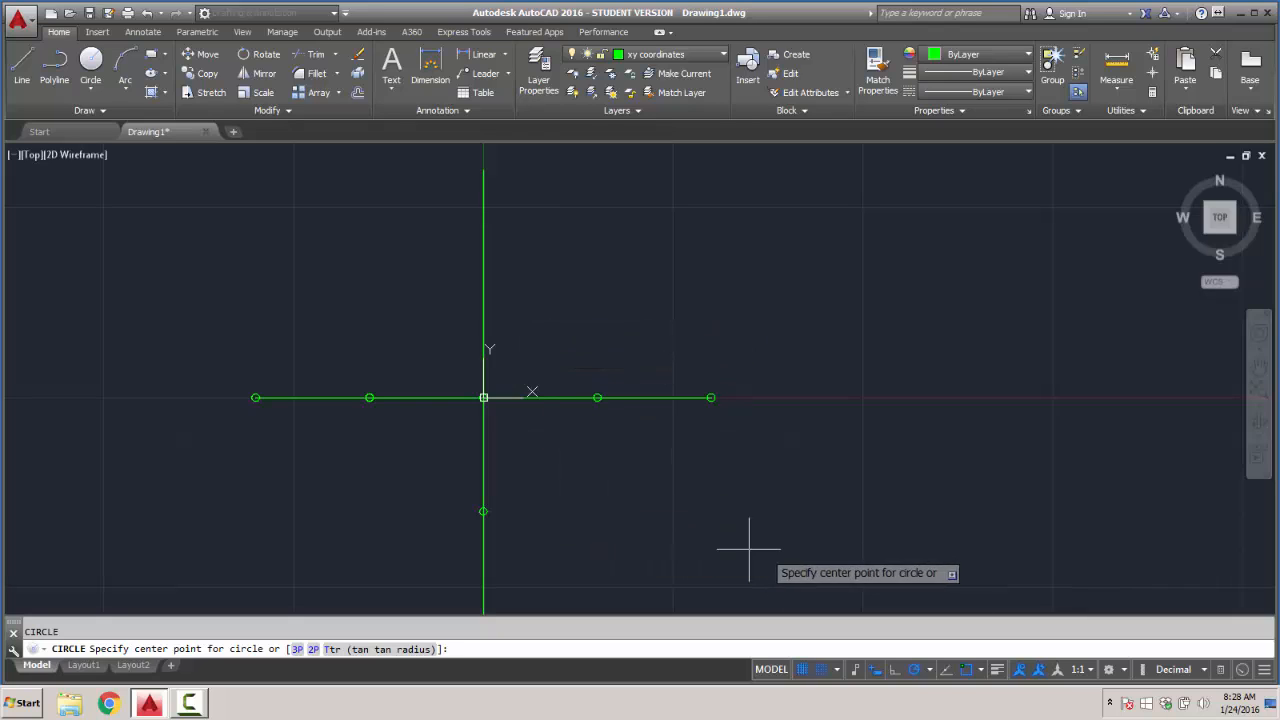
{"action": "left_click", "coordinate": [802, 670]}
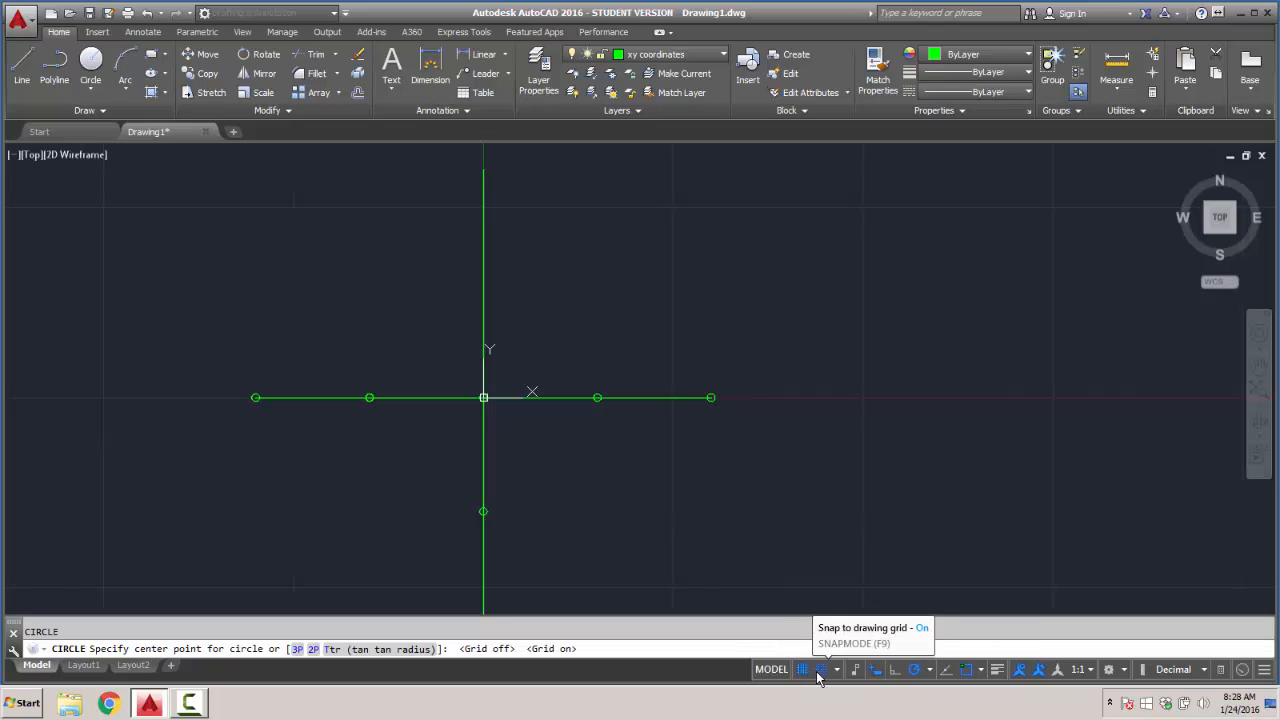
{"action": "left_click", "coordinate": [814, 649]}
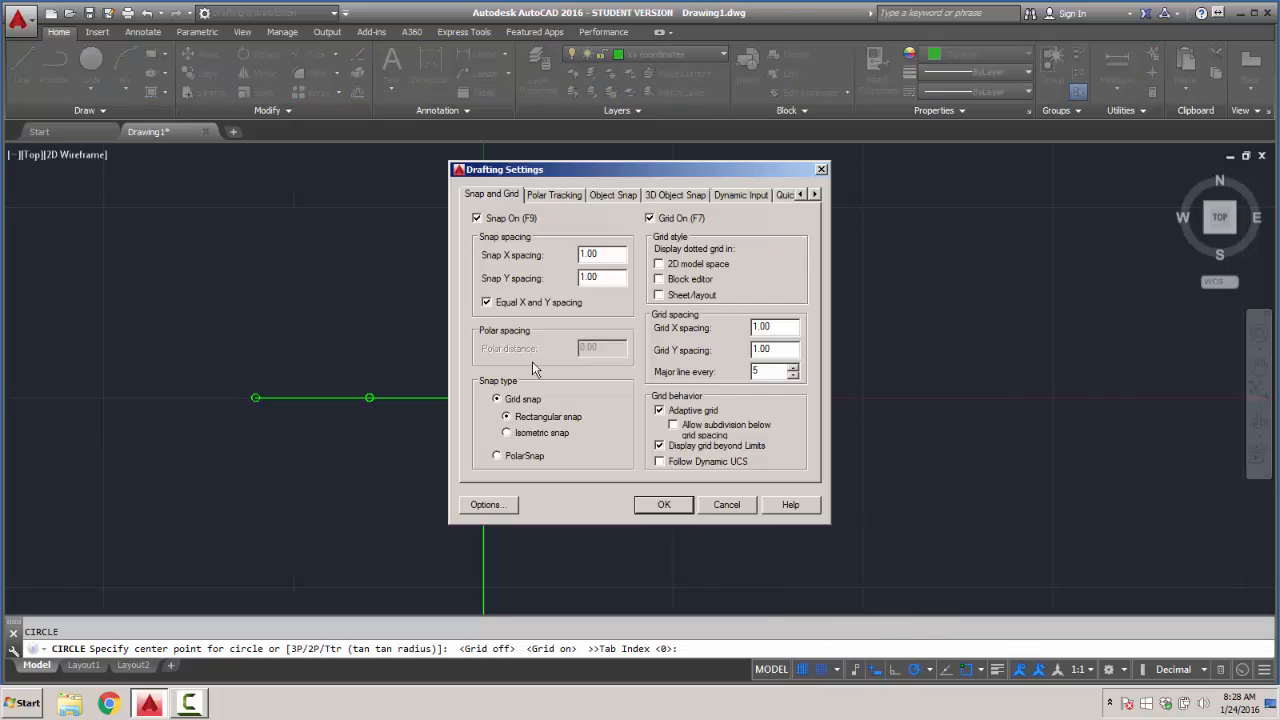
{"action": "left_click", "coordinate": [478, 218]}
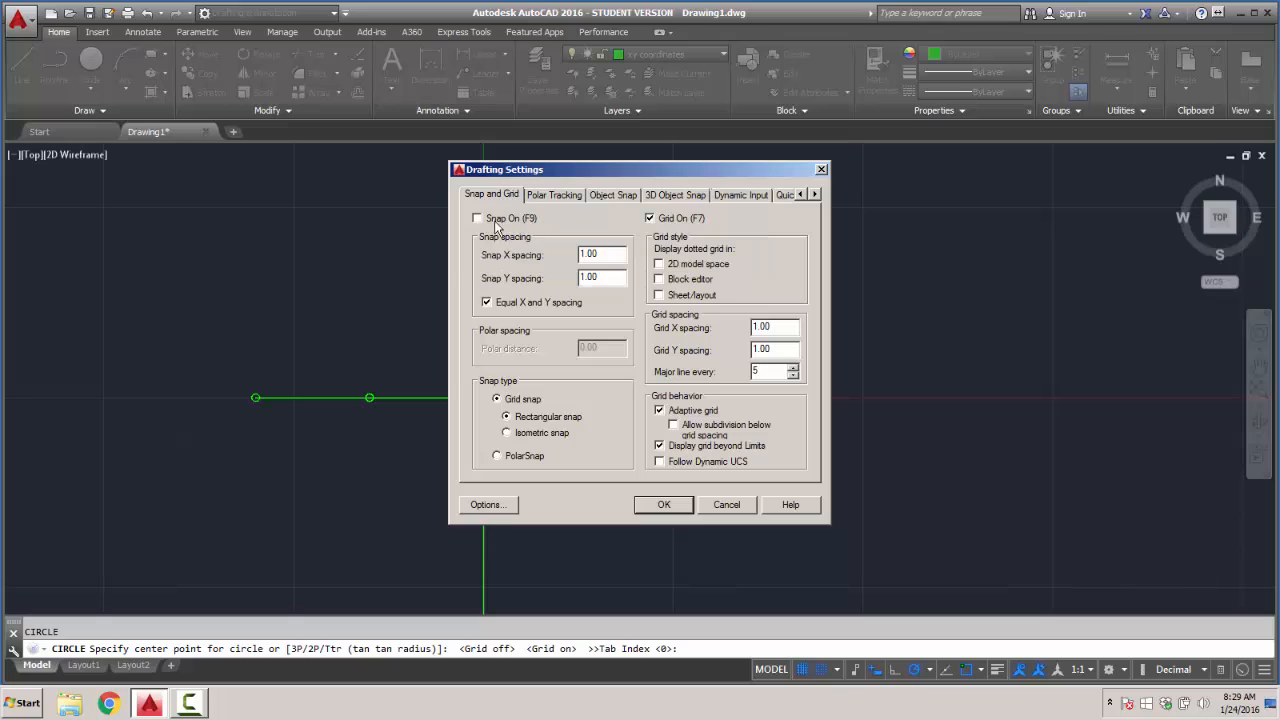
{"action": "left_click", "coordinate": [665, 505]}
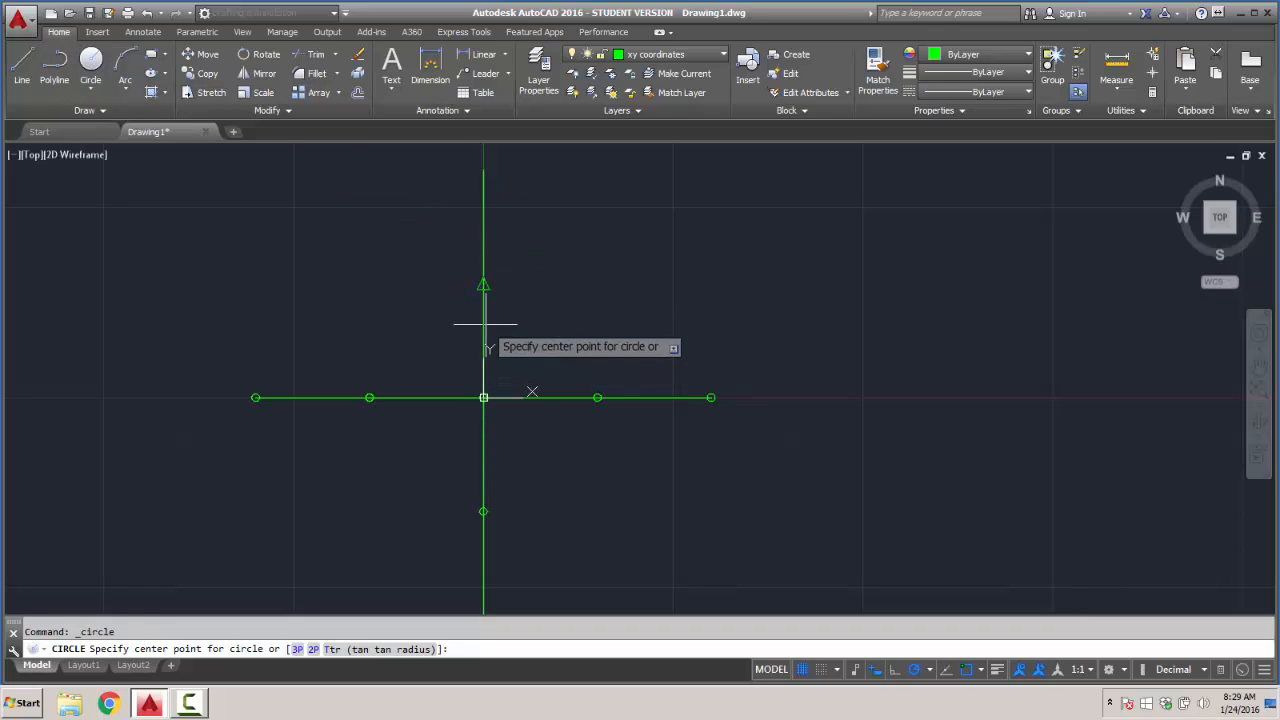
- Draw circles of radius 0.1 centered on the midpoint and the outer endpoint of the positive Y axis line
{"action": "left_click", "coordinate": [483, 284]}
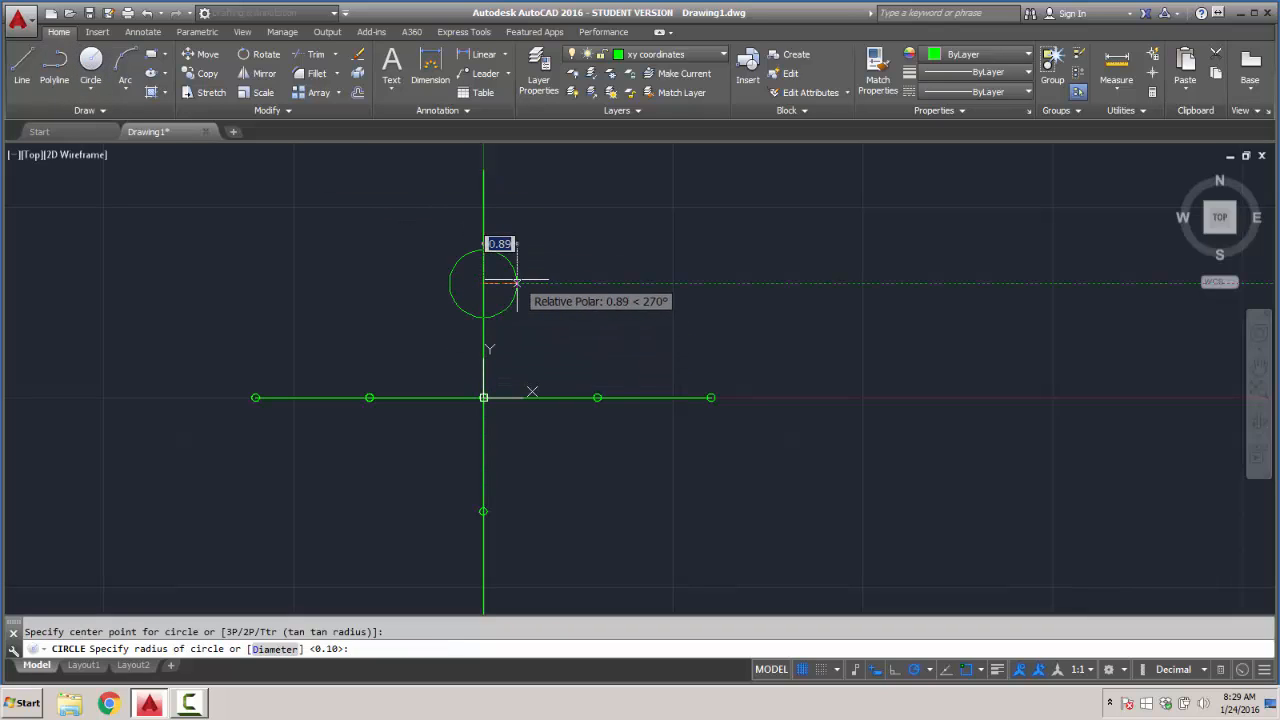
{"action": "type", "text": ".1"}
{"action": "key", "text": "Return"}
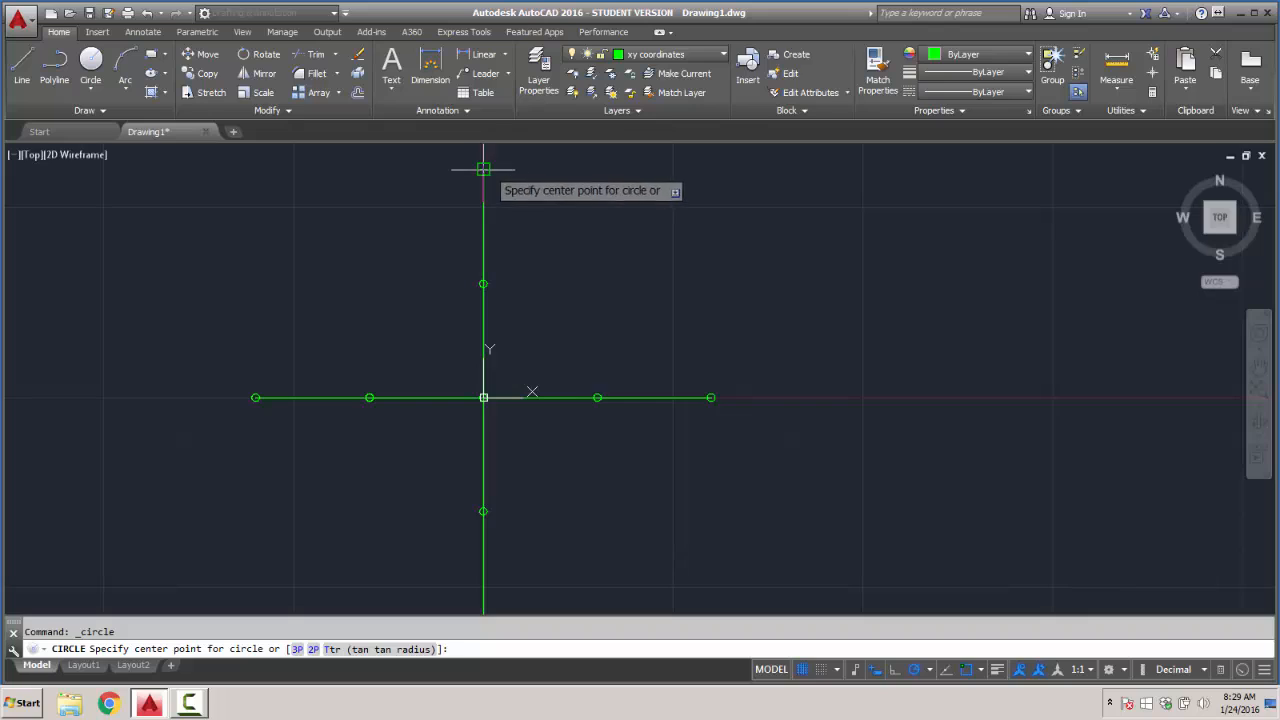
{"action": "left_click", "coordinate": [483, 168]}
{"action": "type", "text": ".1"}
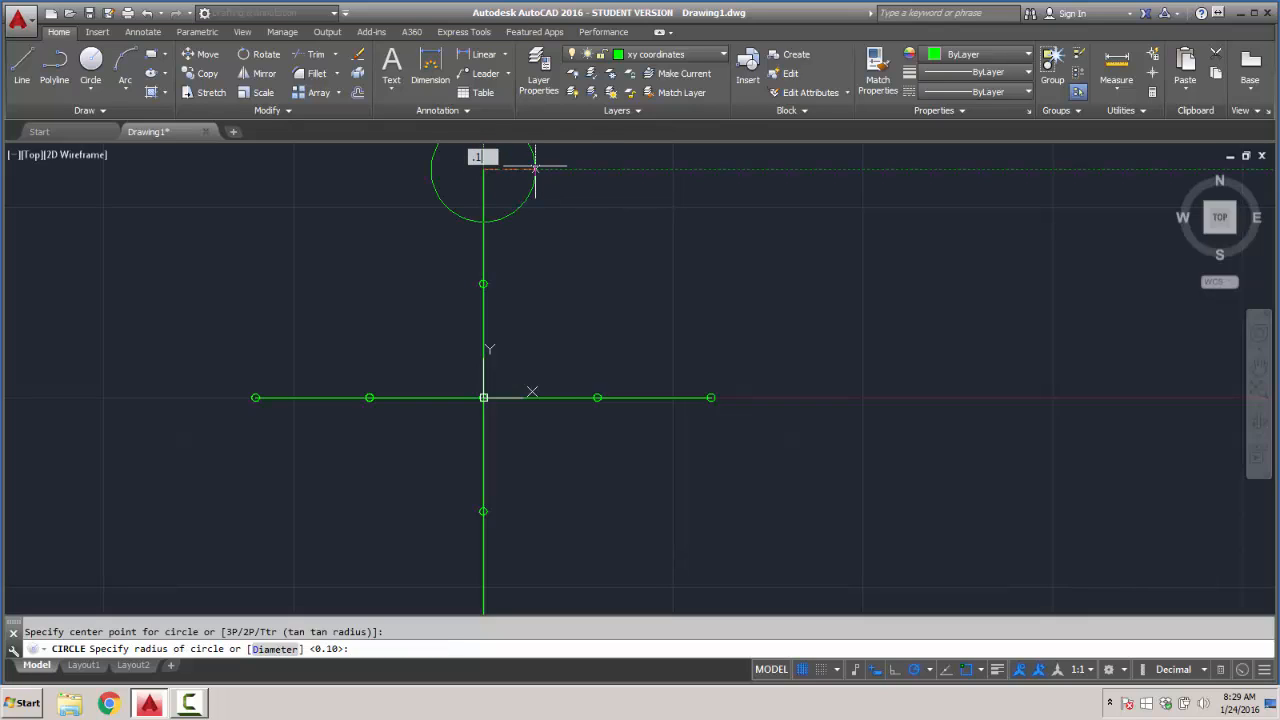
{"action": "key", "text": "Return"}
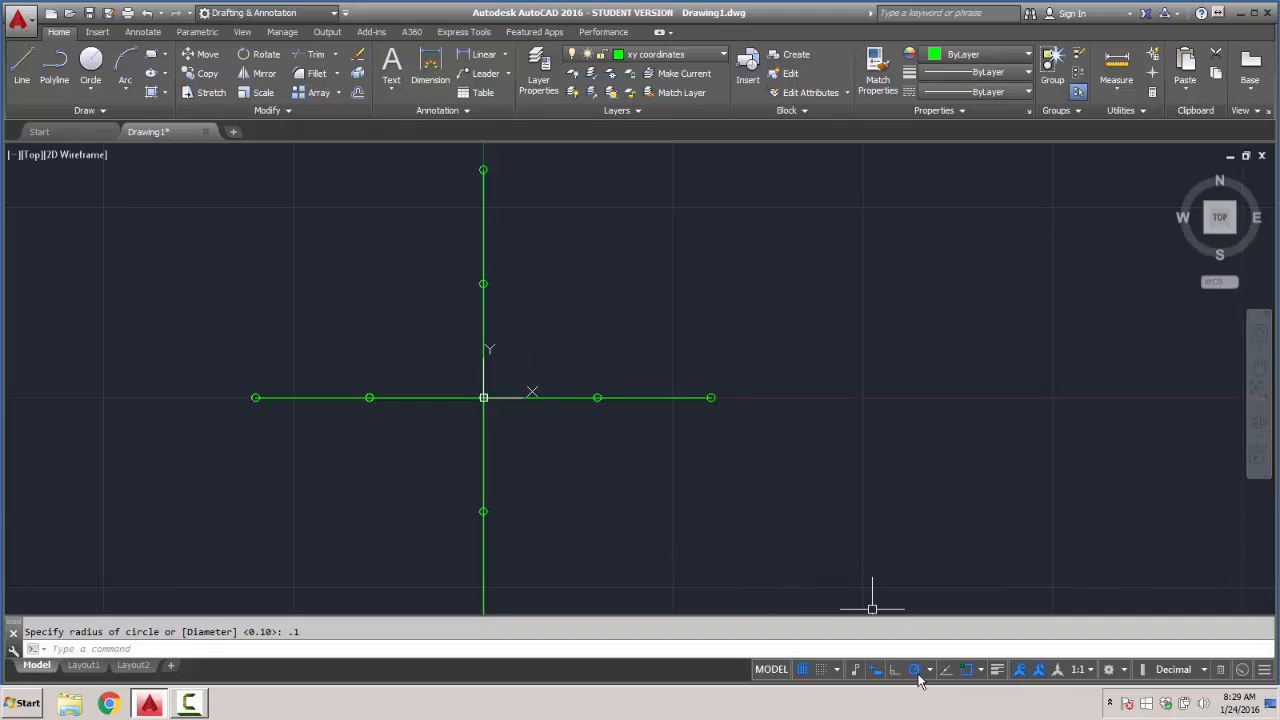
- Review the object snap, grid and dynamic input settings, and set the Quick Properties palette's minimum number of rows to 1
{"action": "left_click", "coordinate": [981, 670]}
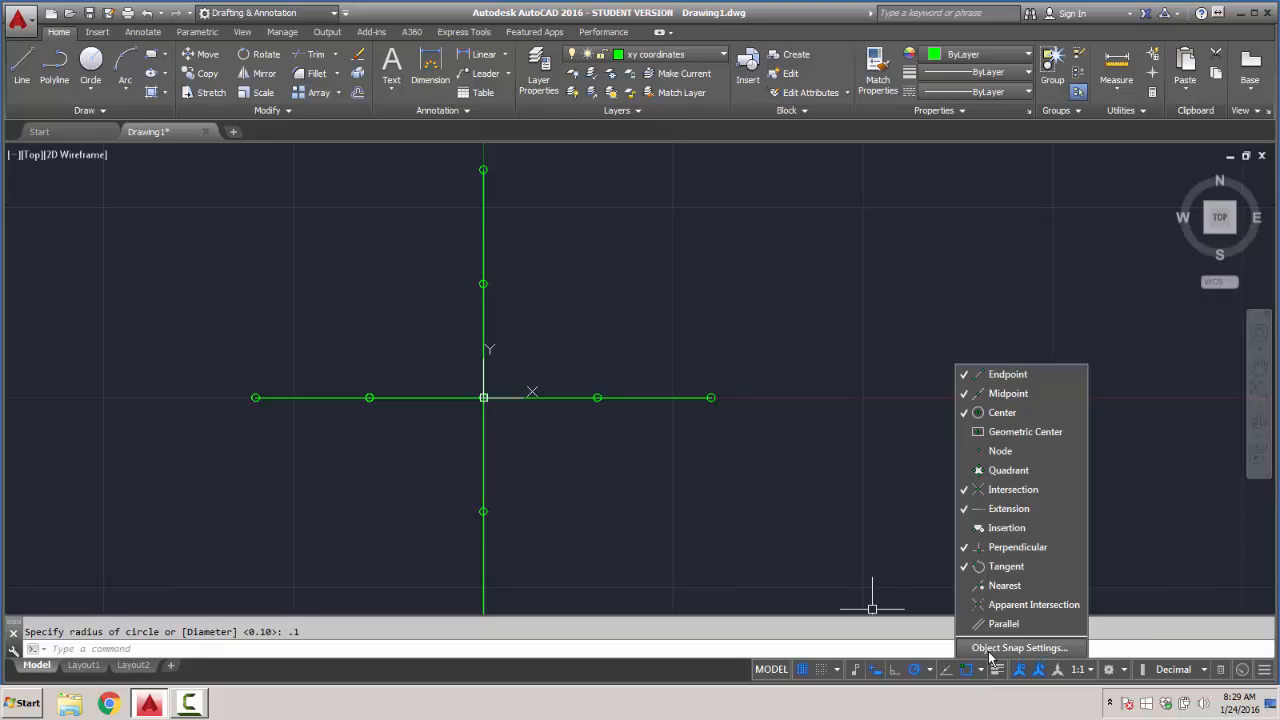
{"action": "left_click", "coordinate": [988, 648]}
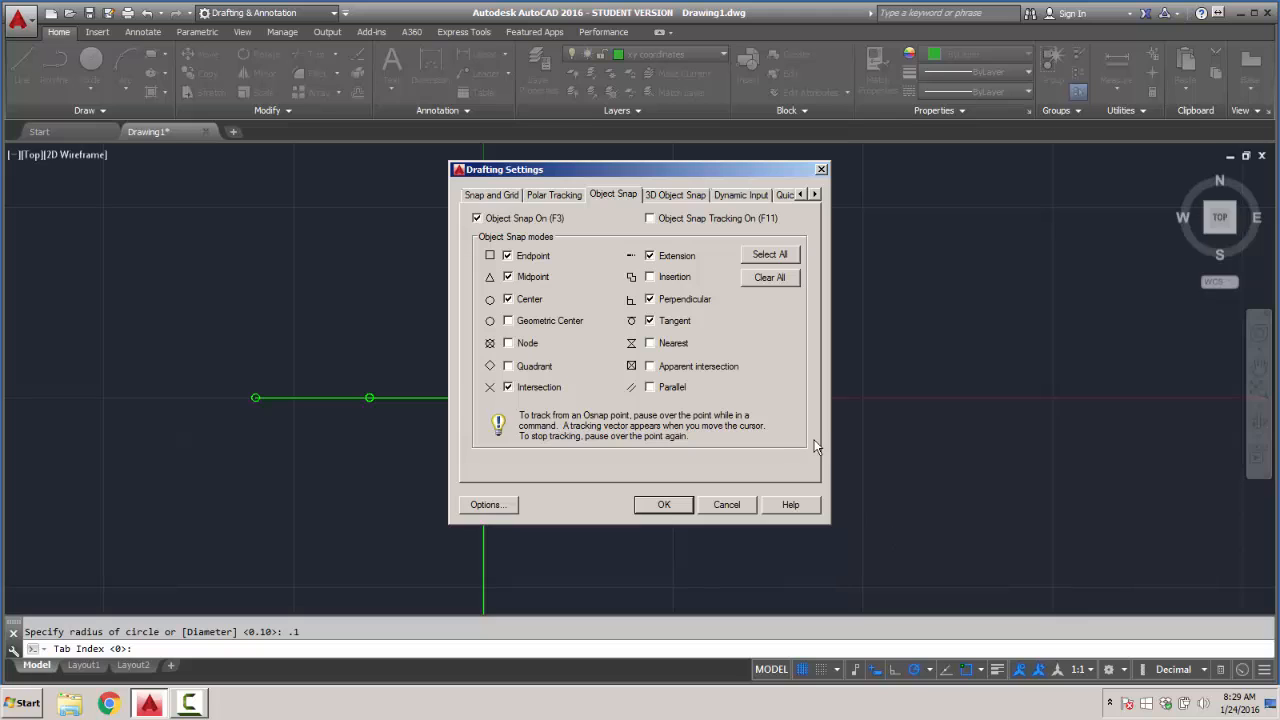
{"action": "left_click", "coordinate": [505, 199]}
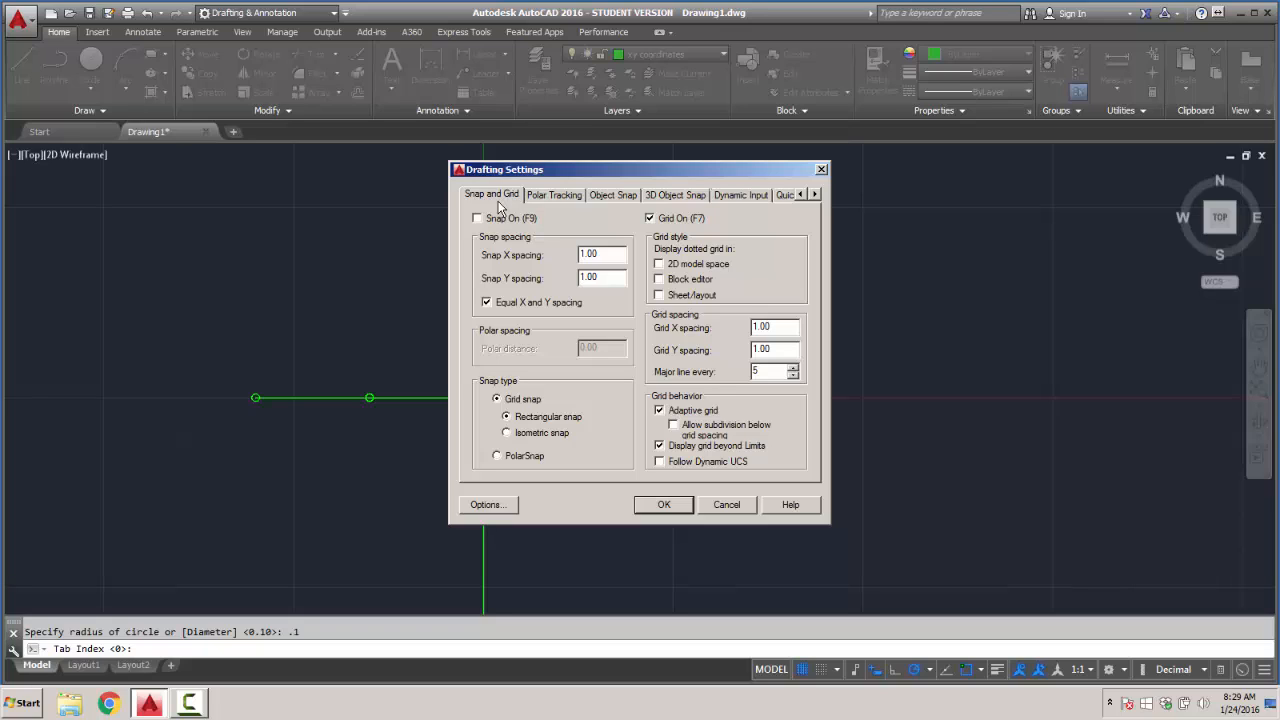
{"action": "left_click", "coordinate": [761, 195]}
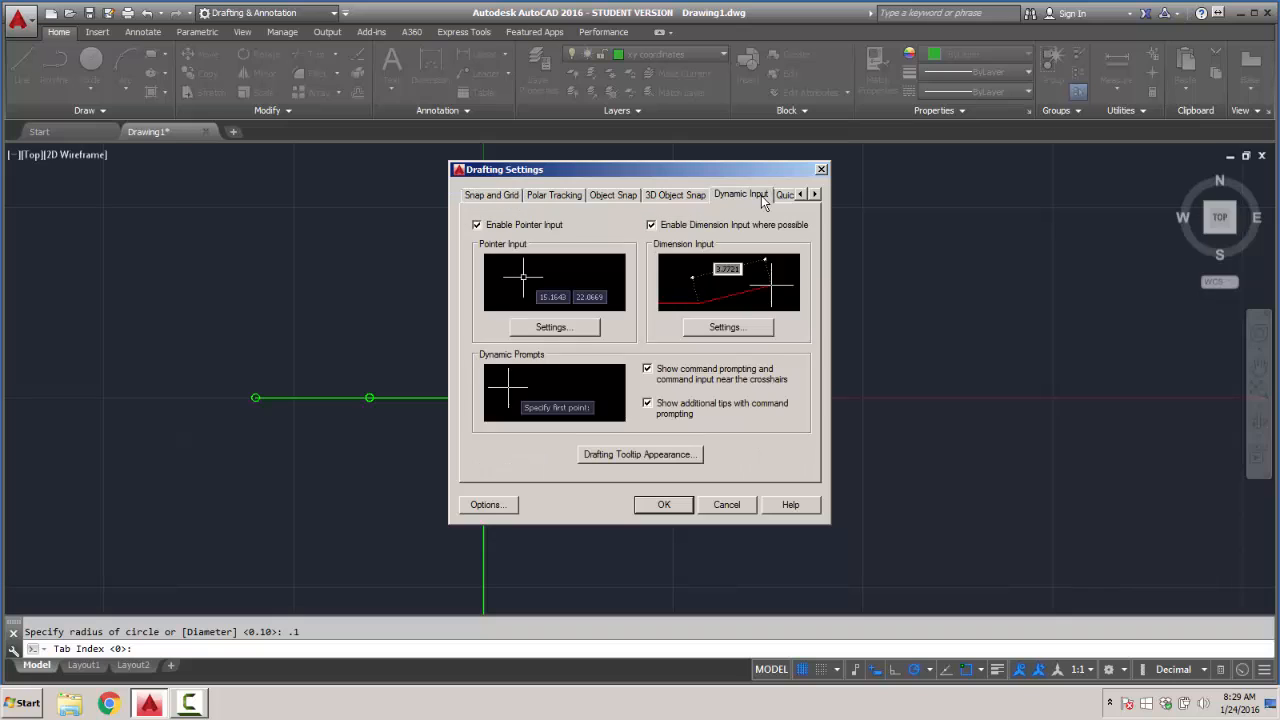
{"action": "left_click", "coordinate": [783, 194]}
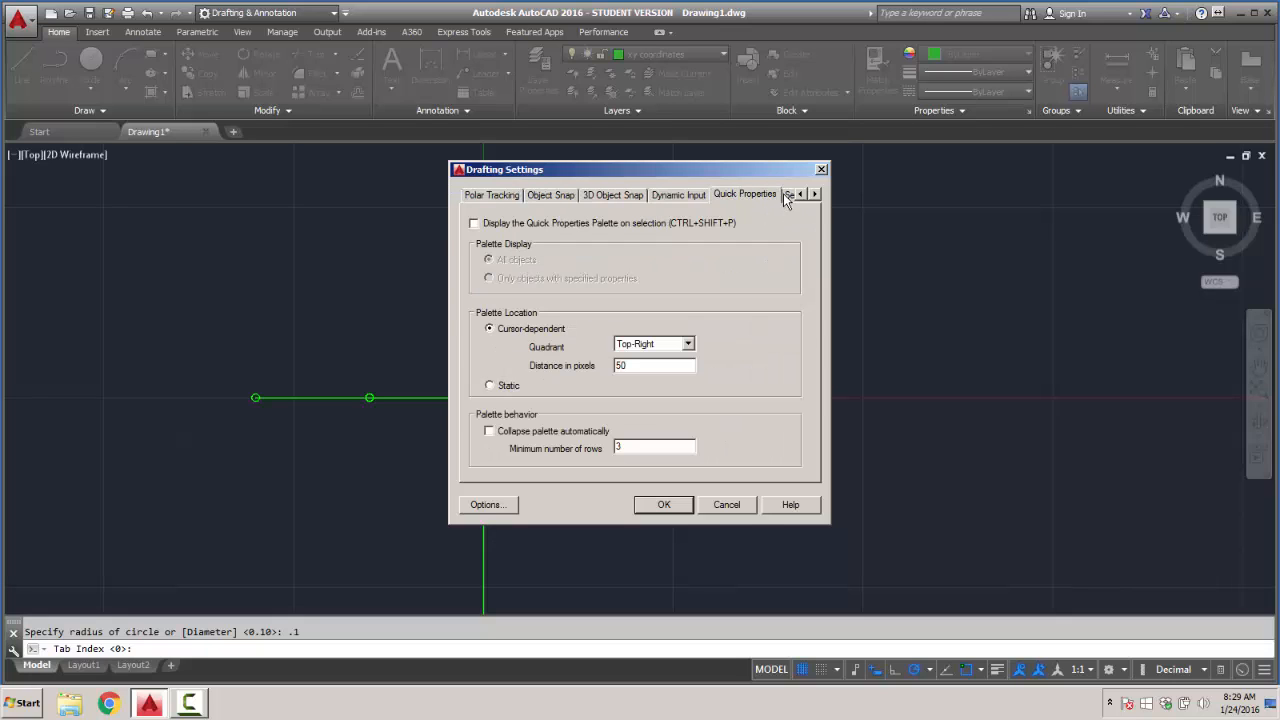
{"action": "double_click", "coordinate": [640, 447]}
{"action": "type", "text": "1"}
{"action": "key", "text": "Return"}
- Enable snap mode in the drafting settings with the grid display kept on
{"action": "left_click", "coordinate": [90, 62]}
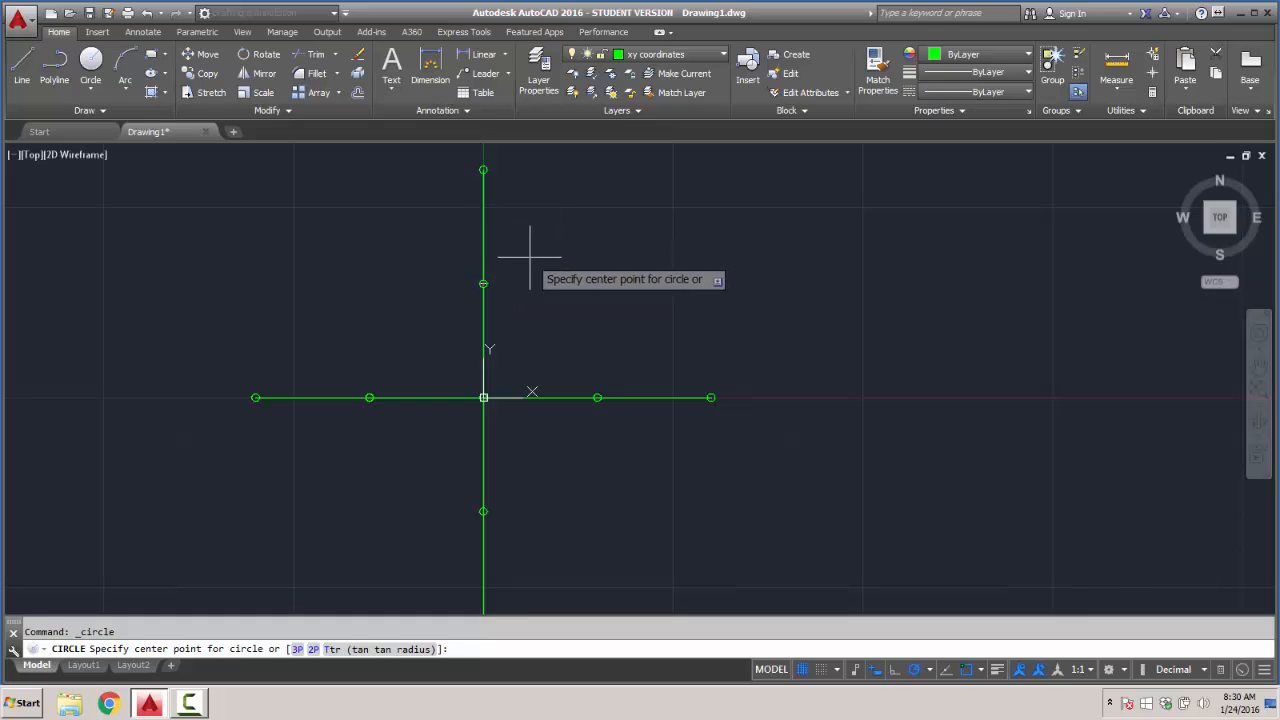
{"action": "left_click", "coordinate": [802, 670]}
{"action": "left_click", "coordinate": [803, 672]}
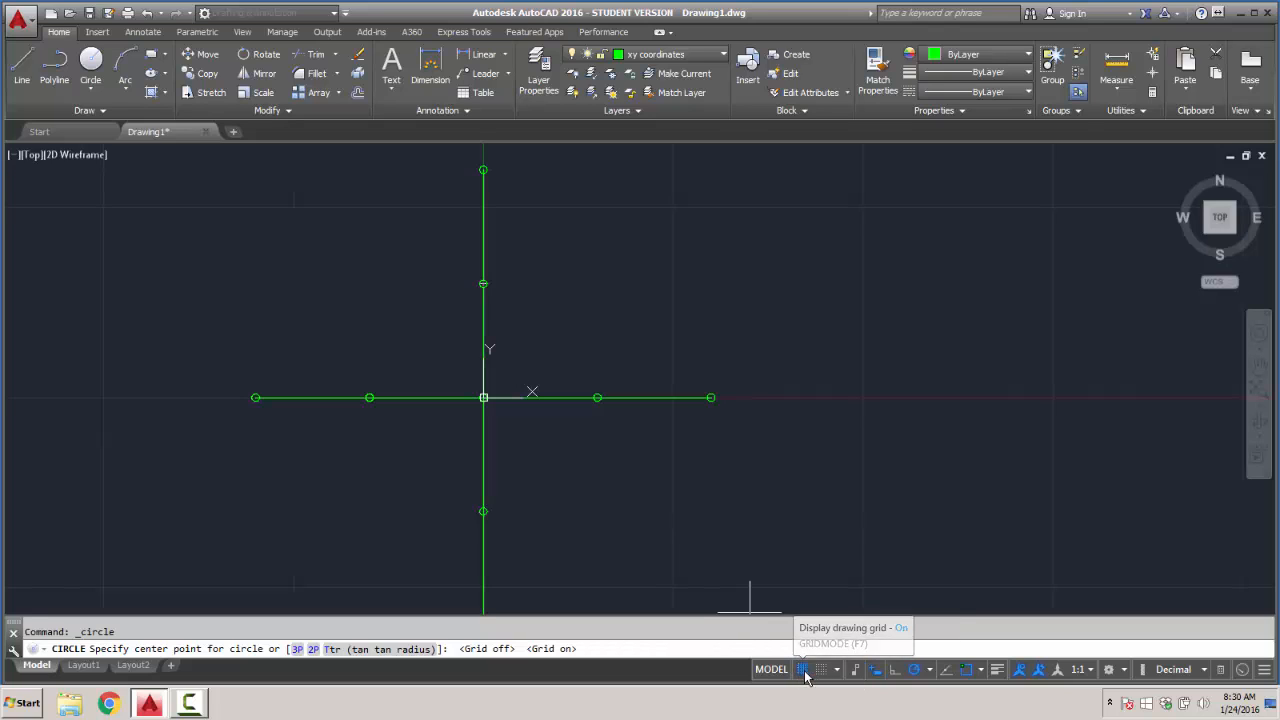
{"action": "right_click", "coordinate": [806, 676]}
{"action": "left_click", "coordinate": [815, 652]}
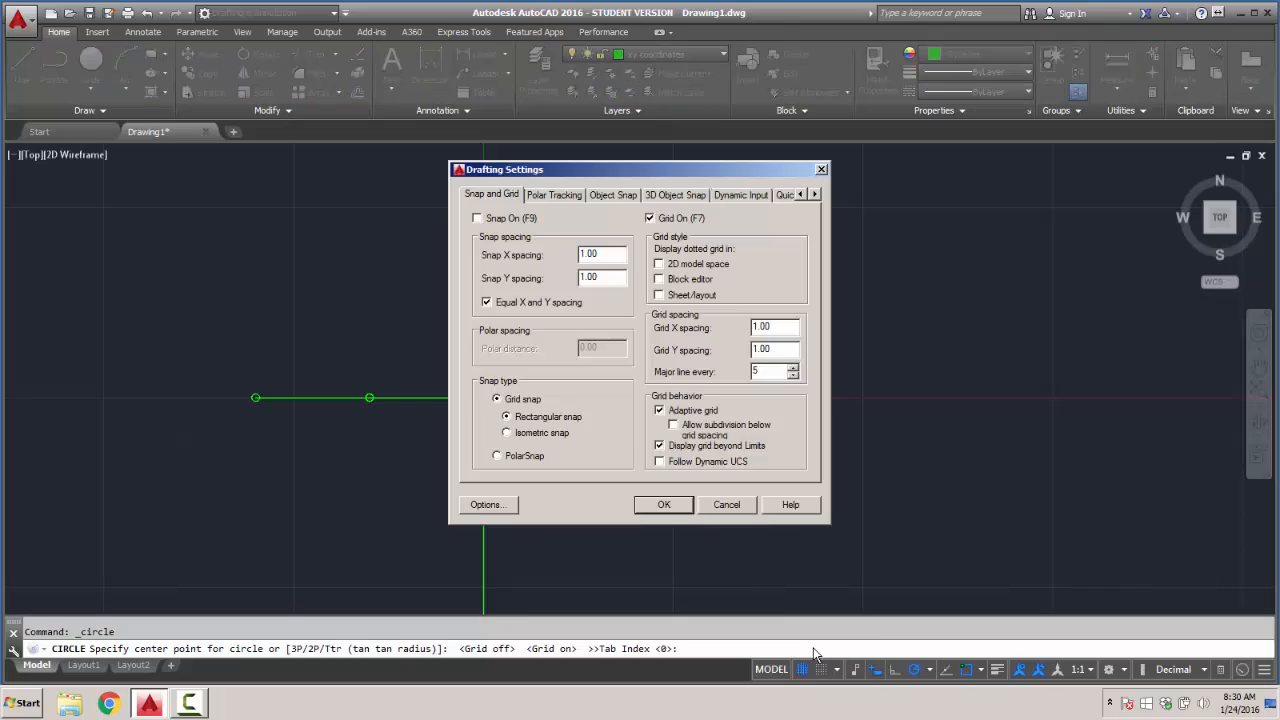
{"action": "left_click", "coordinate": [478, 218]}
{"action": "left_click", "coordinate": [664, 504]}
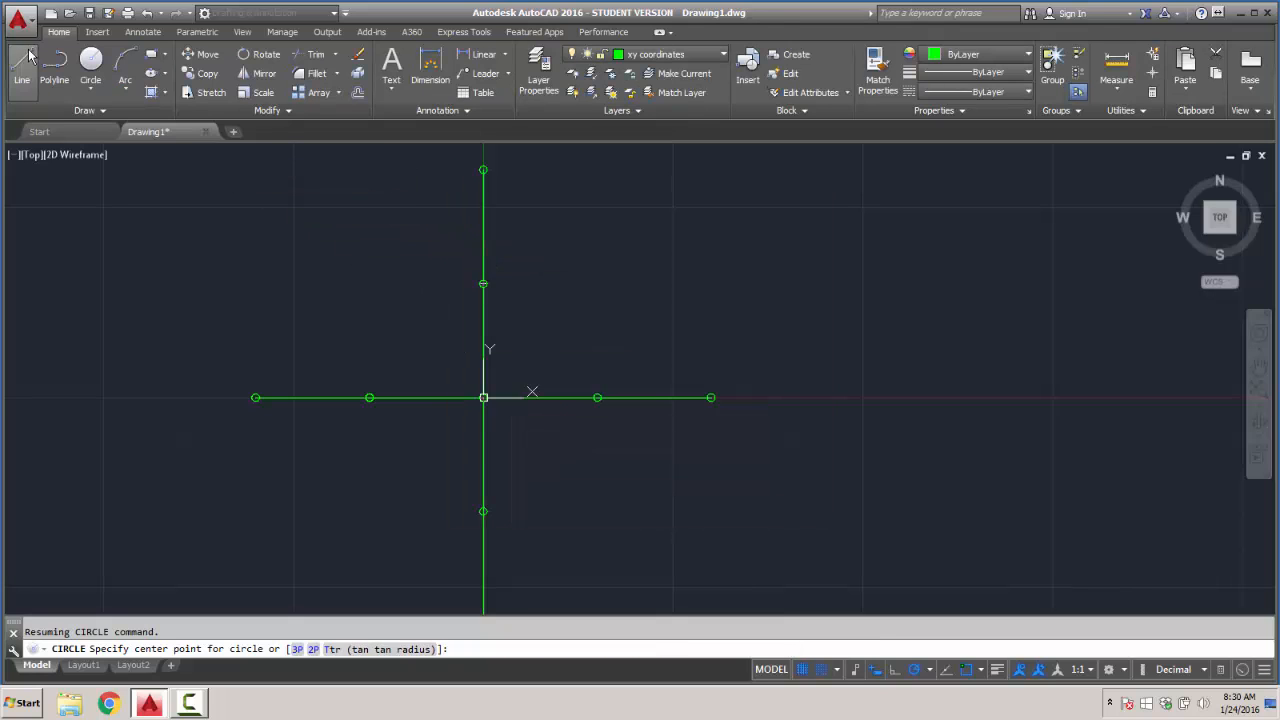
{"action": "left_click", "coordinate": [24, 60]}
{"action": "left_click", "coordinate": [483, 284]}
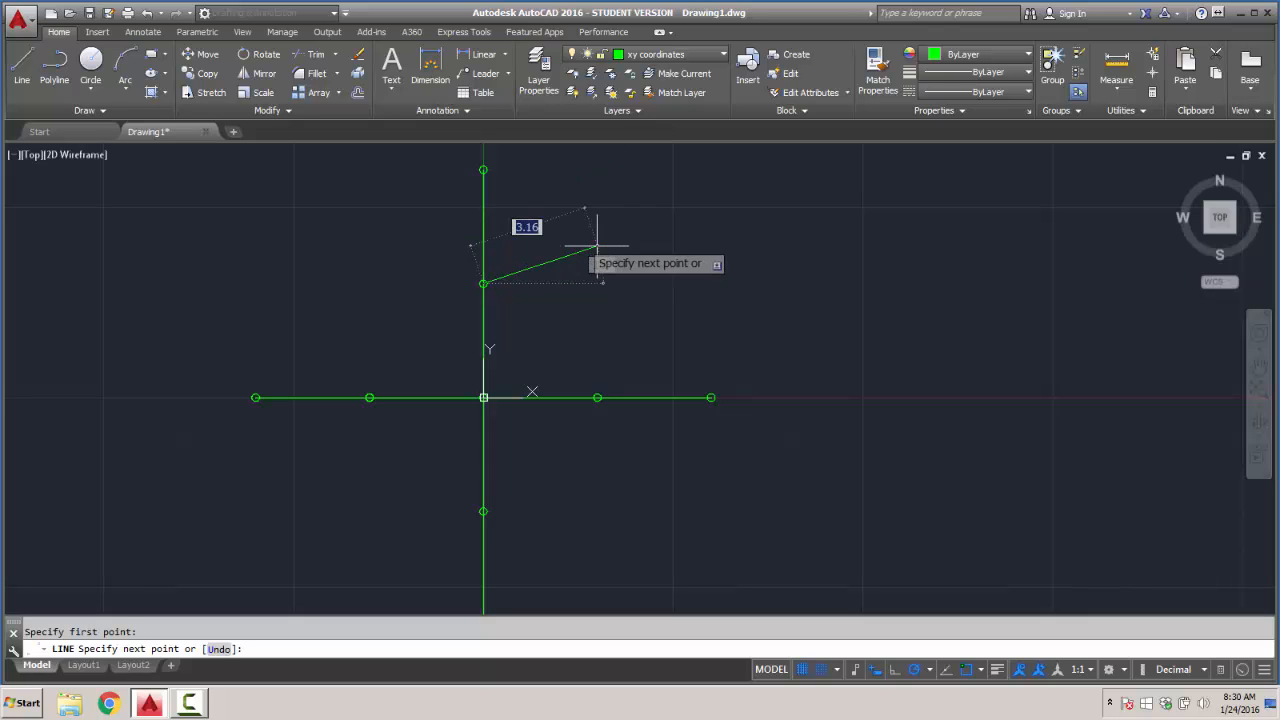
{"action": "key", "text": "Escape"}
{"action": "scroll", "coordinate": [486, 238], "scroll_direction": "up", "scroll_amount": 8}
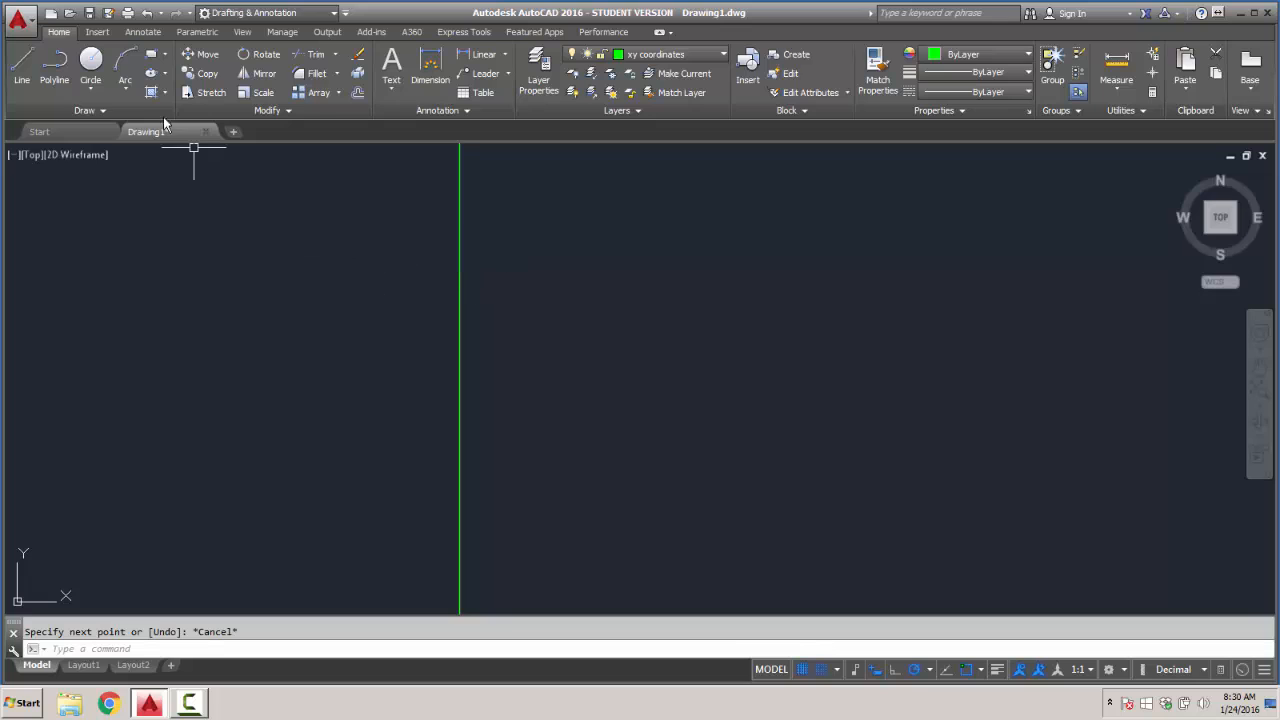
{"action": "left_click", "coordinate": [23, 68]}
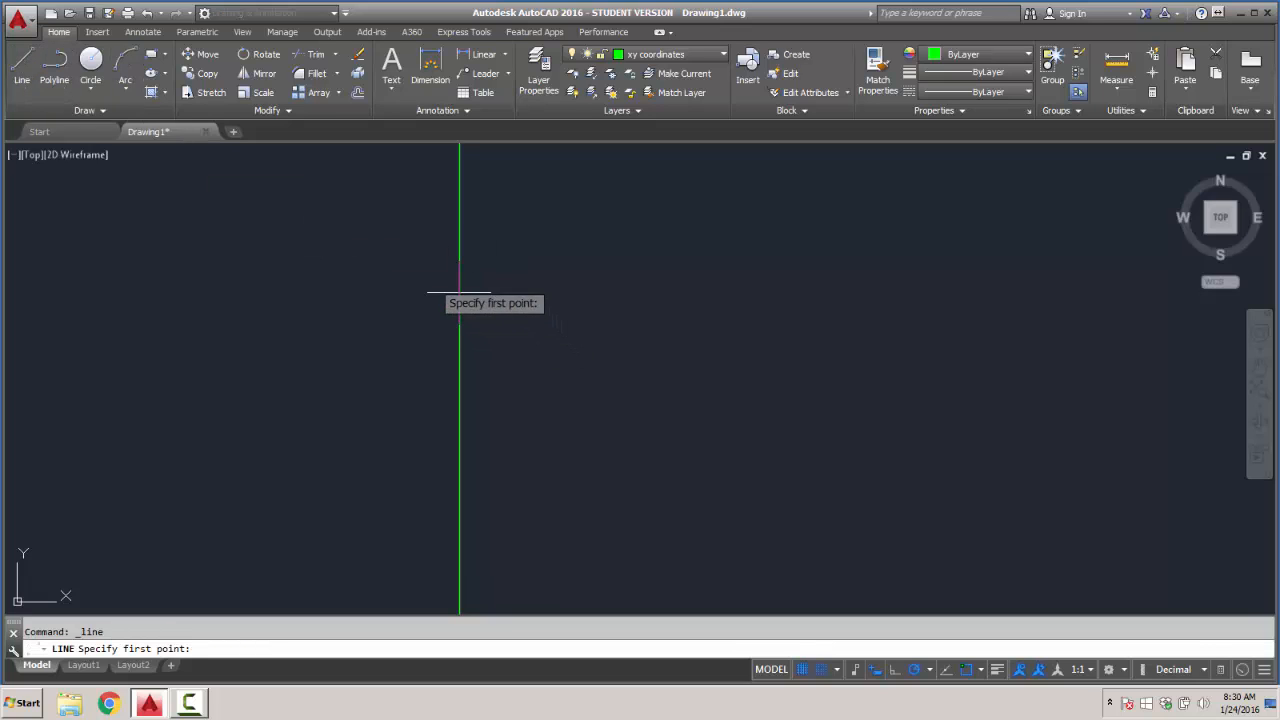
{"action": "left_click", "coordinate": [90, 62]}
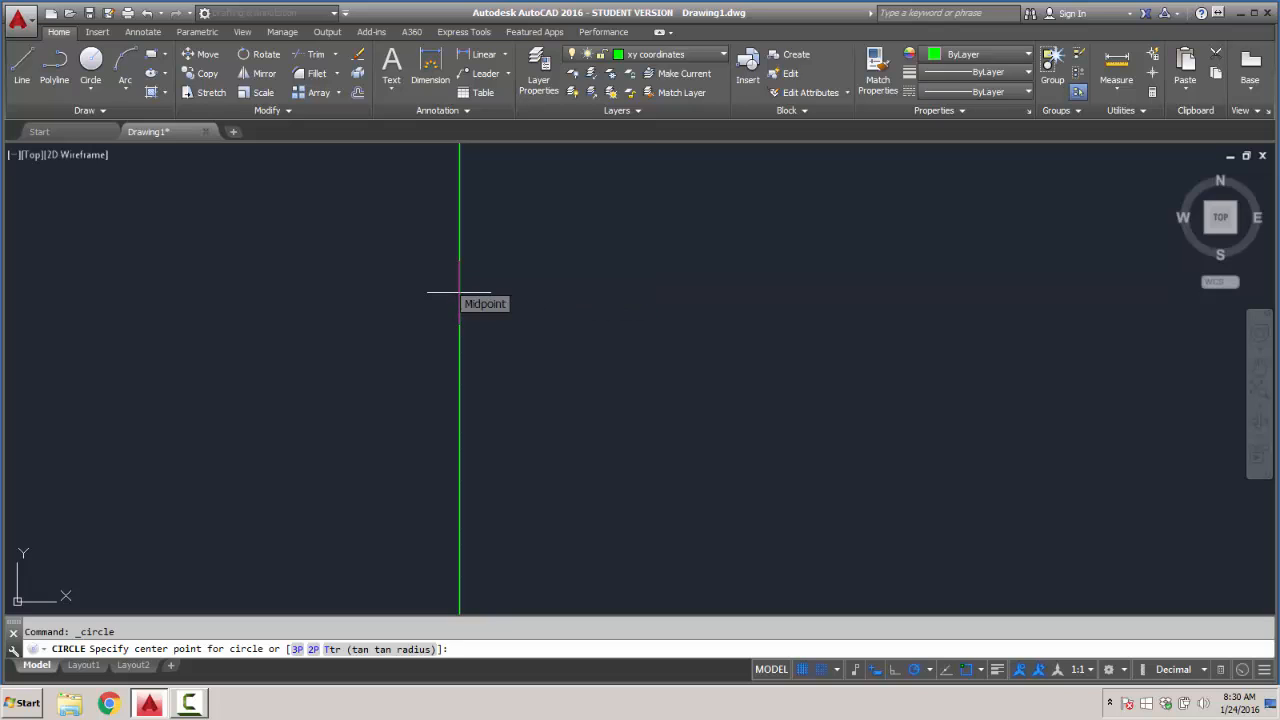
{"action": "left_click", "coordinate": [459, 293]}
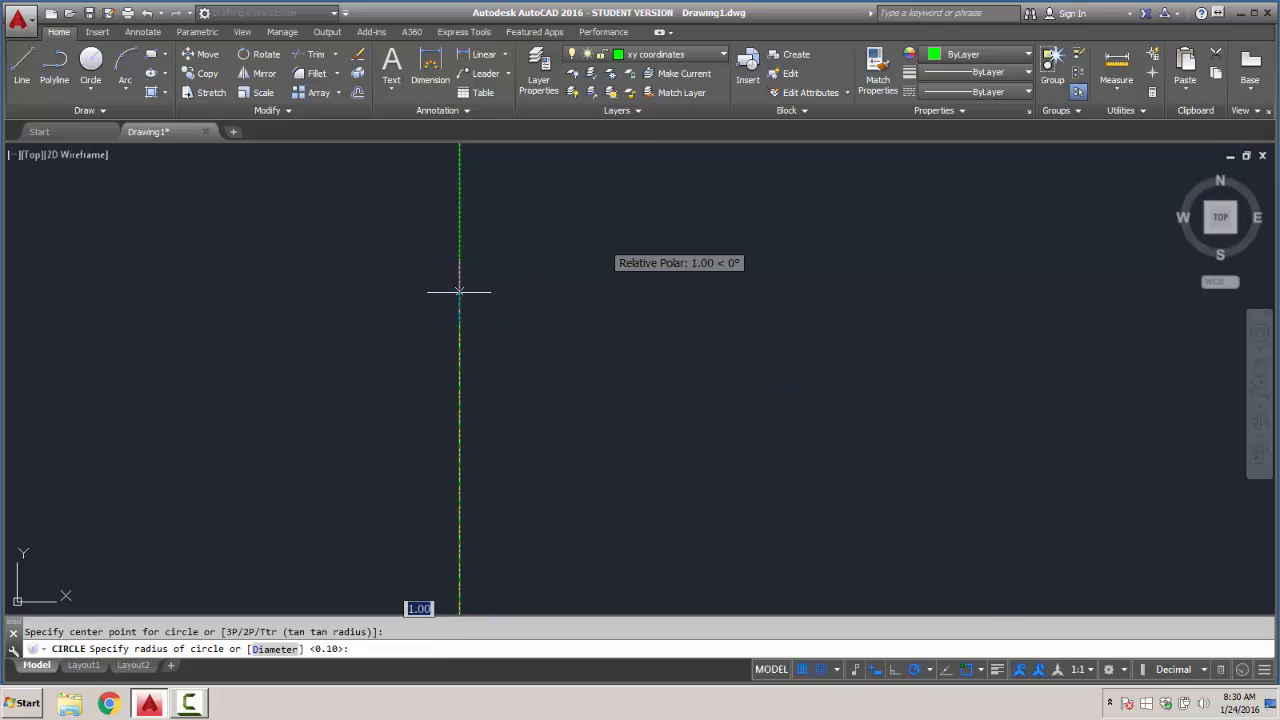
{"action": "scroll", "coordinate": [600, 258], "scroll_direction": "down", "scroll_amount": 3}
{"action": "key", "text": "Escape"}
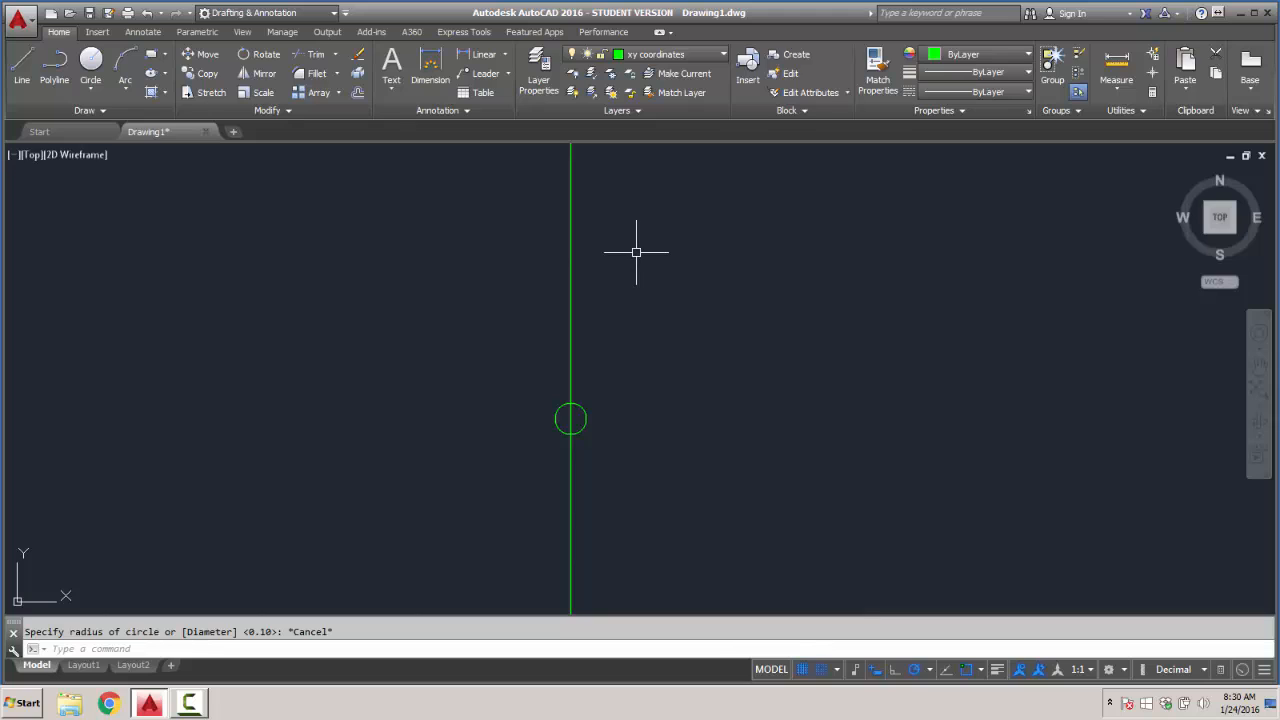
- Turn off snap mode and start a circle near the midpoint of the positive Y axis line
{"action": "scroll", "coordinate": [640, 260], "scroll_direction": "down", "scroll_amount": 2}
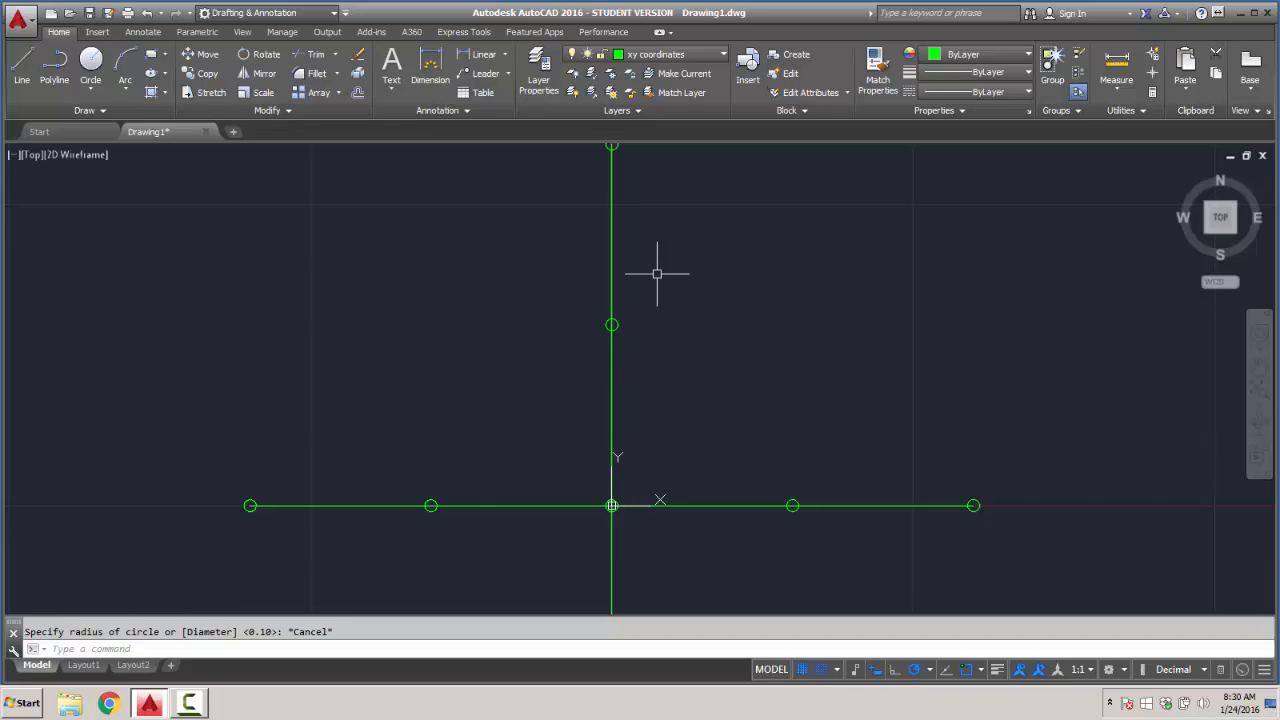
{"action": "key", "text": "F9"}
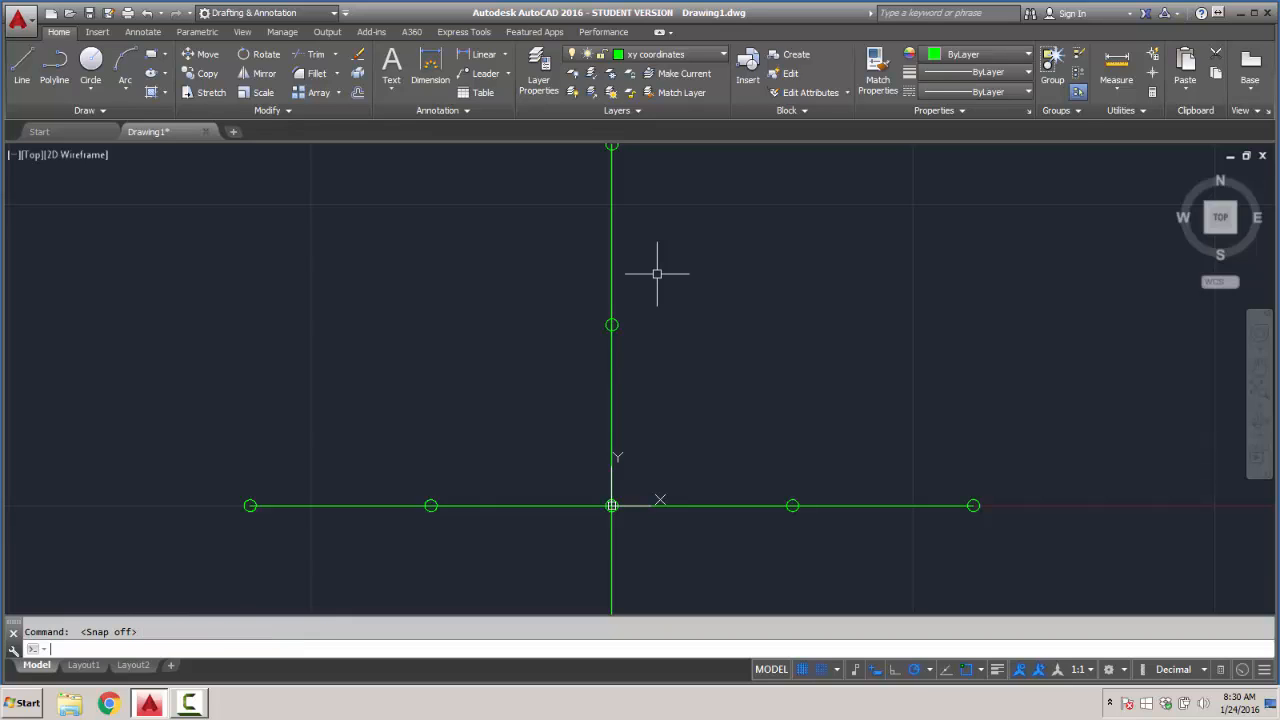
{"action": "left_click", "coordinate": [90, 68]}
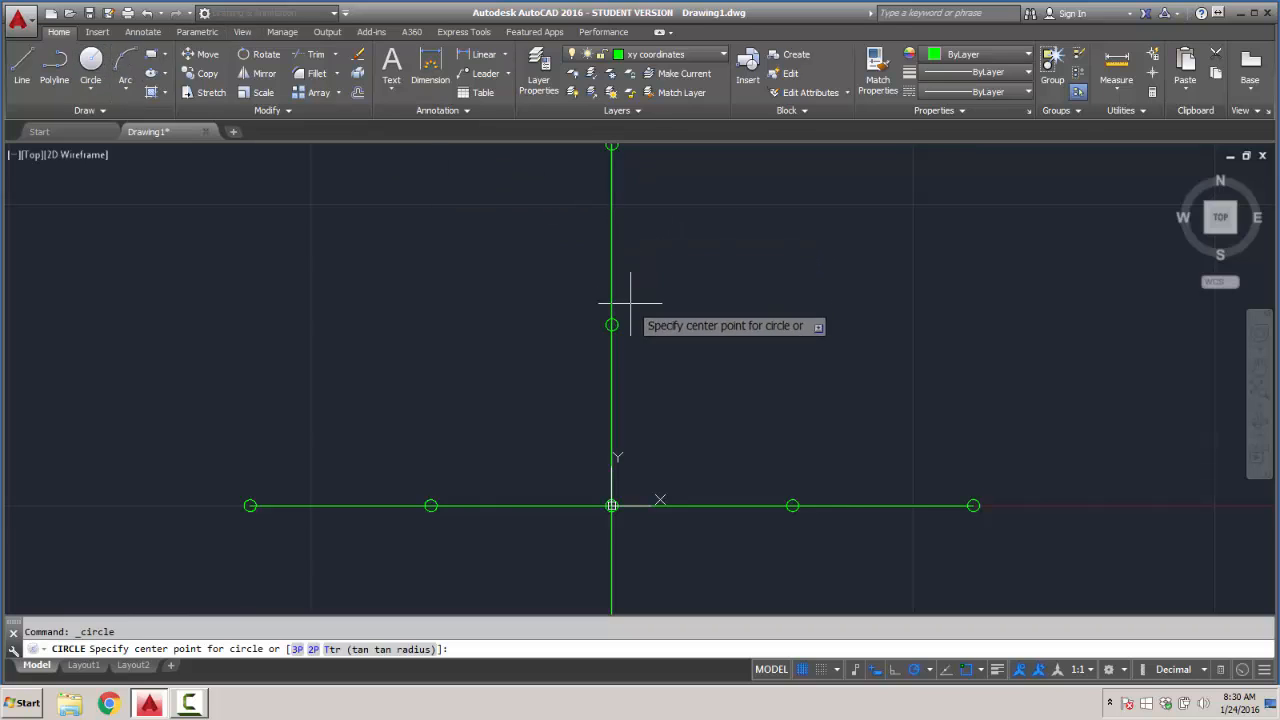
{"action": "scroll", "coordinate": [612, 279], "scroll_direction": "up", "scroll_amount": 5}
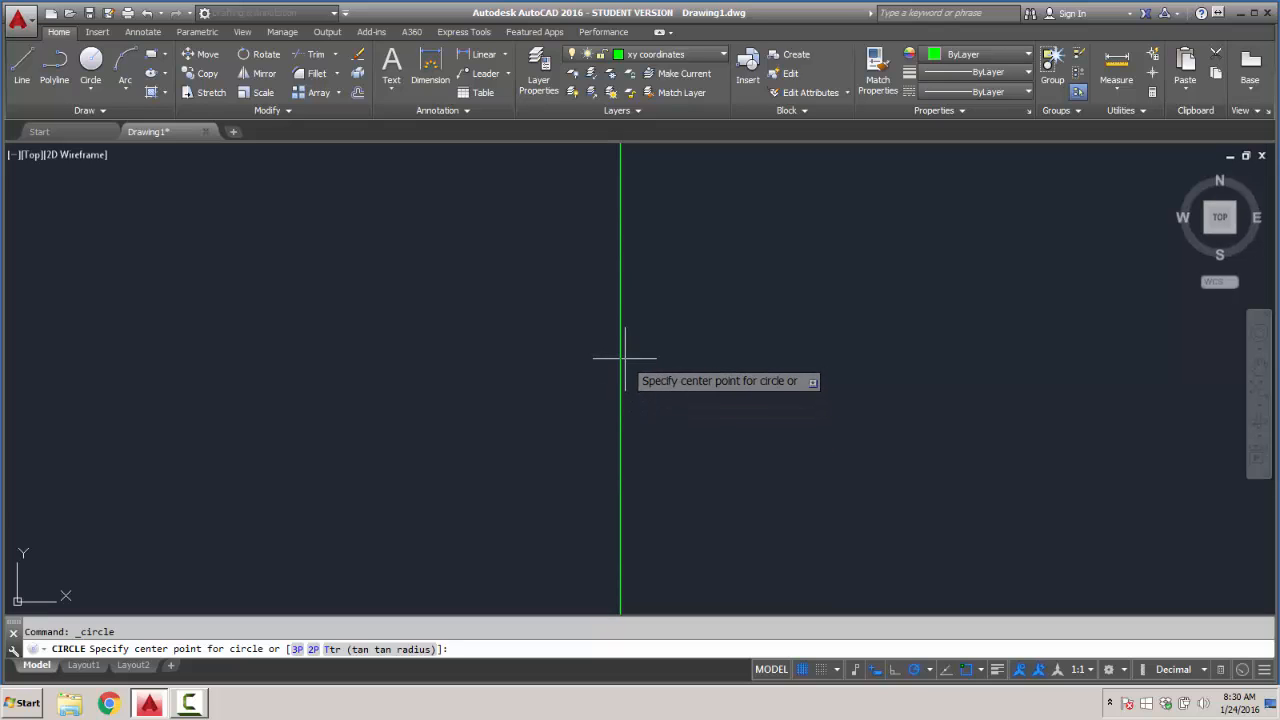
{"action": "left_click", "coordinate": [22, 62]}
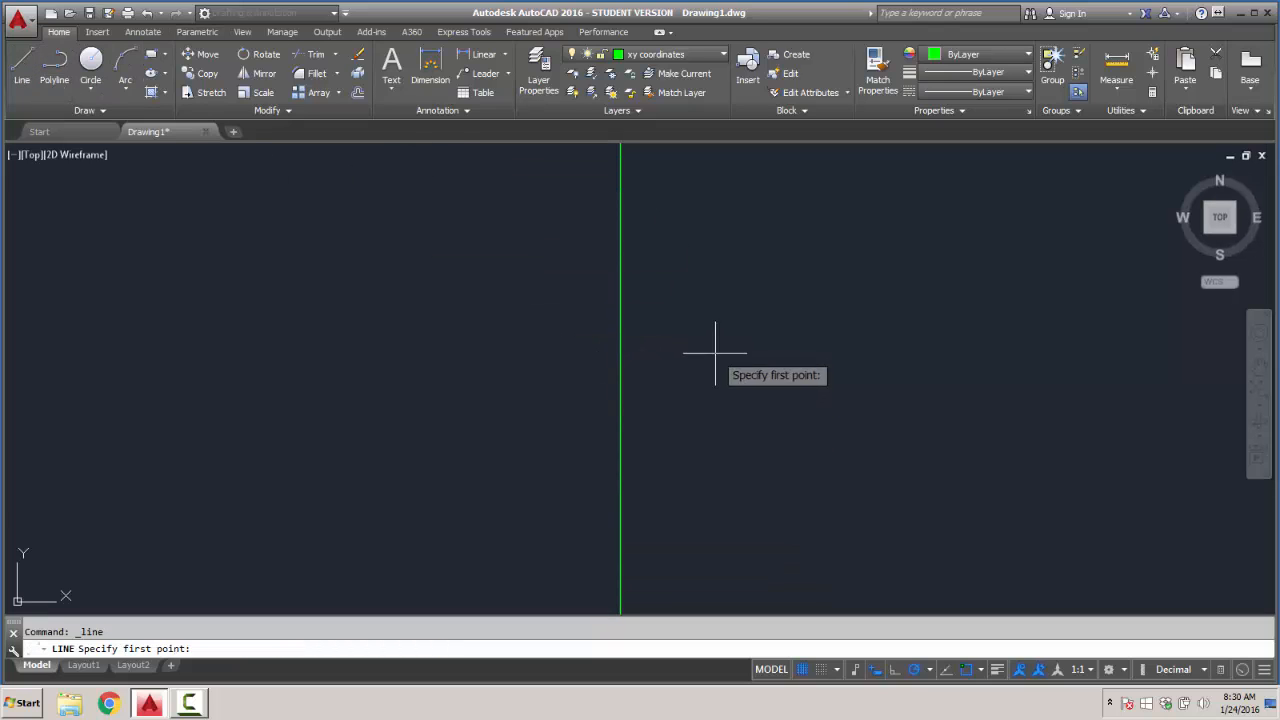
{"action": "scroll", "coordinate": [623, 354], "scroll_direction": "down", "scroll_amount": 3}
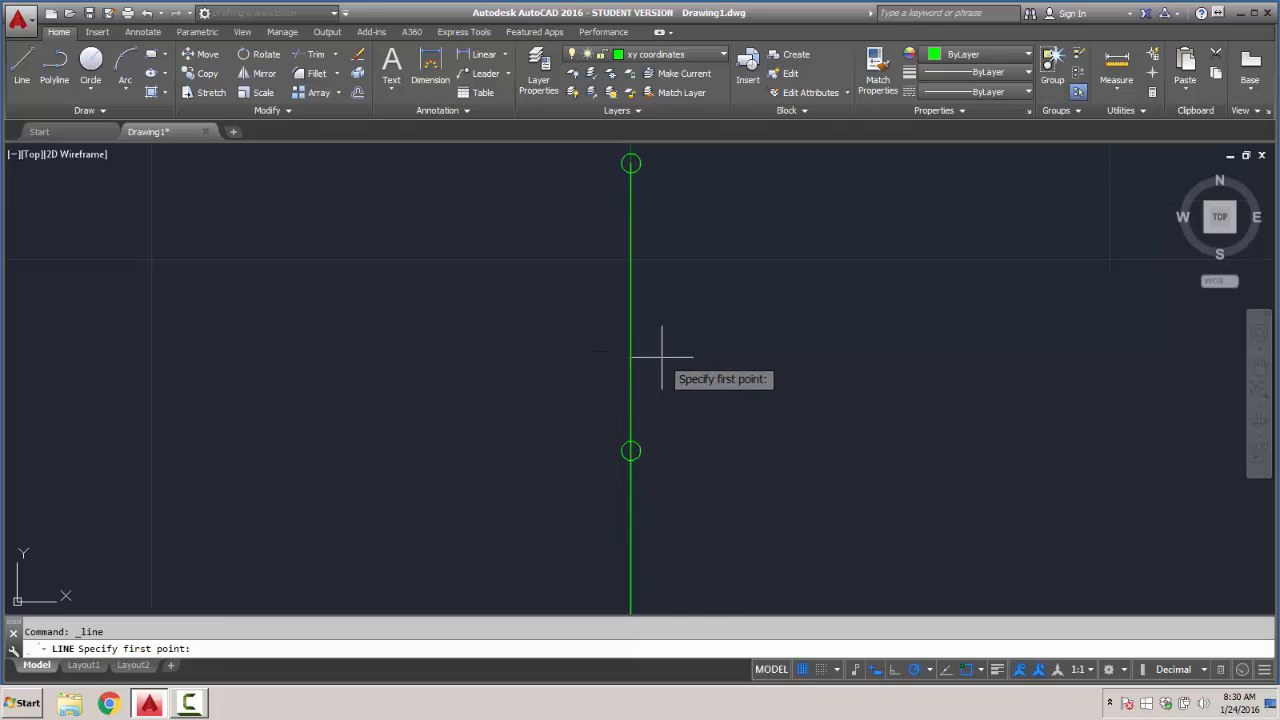
{"action": "scroll", "coordinate": [686, 360], "scroll_direction": "down", "scroll_amount": 4}
{"action": "middle_click_drag", "start_coordinate": [717, 425], "coordinate": [650, 303]}
{"action": "scroll", "coordinate": [495, 368], "scroll_direction": "up", "scroll_amount": 4}
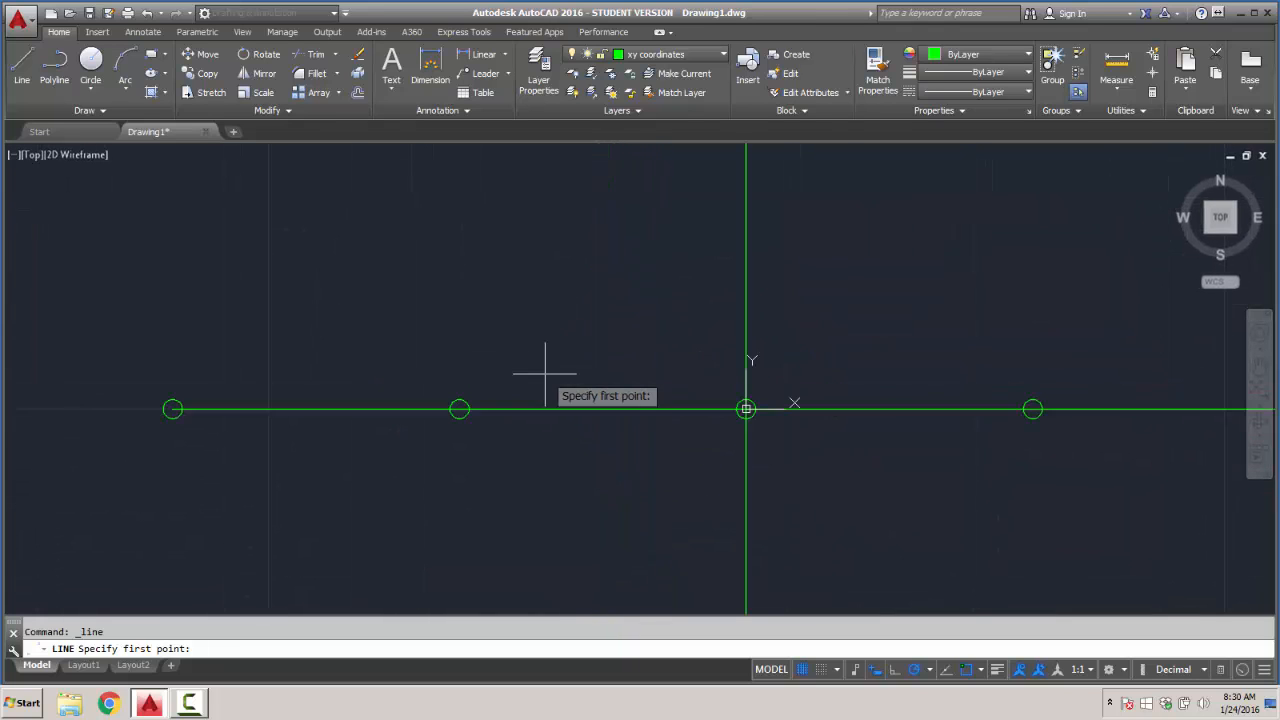
- Draw a circle of radius 0.1 centered at coordinates 1,0 on the positive X axis
{"action": "left_click", "coordinate": [91, 60]}
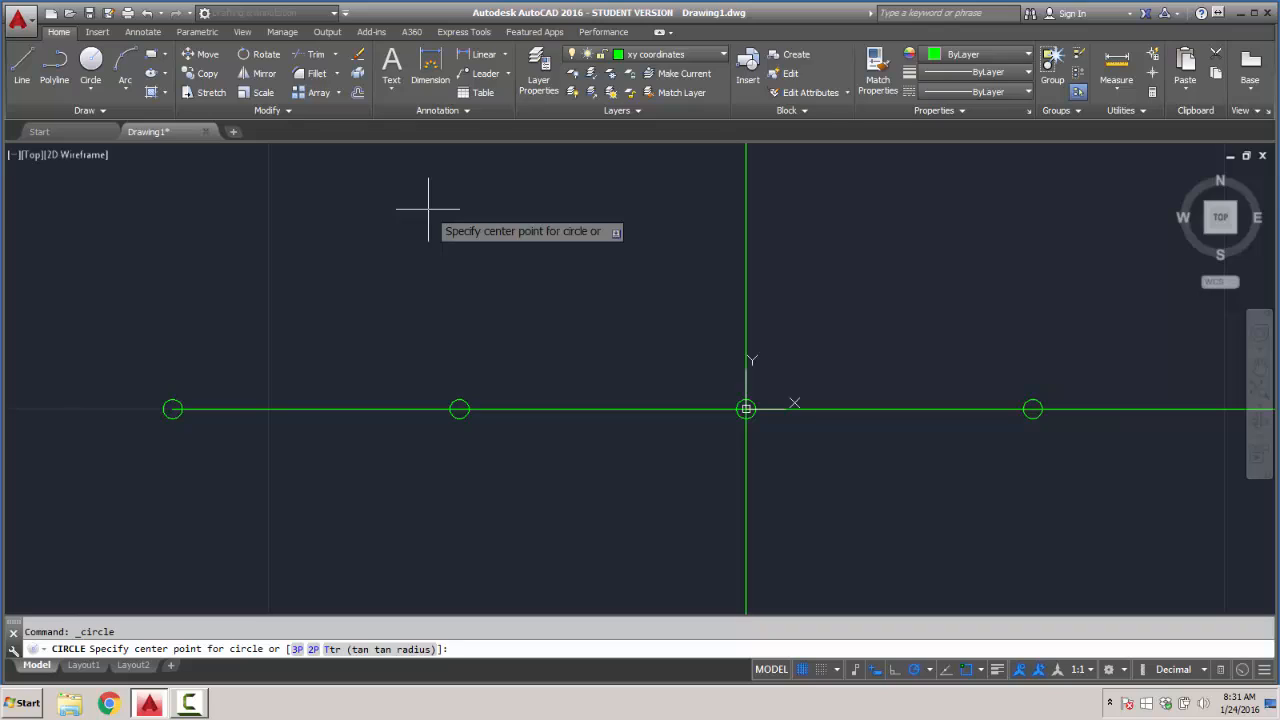
{"action": "type", "text": "1."}
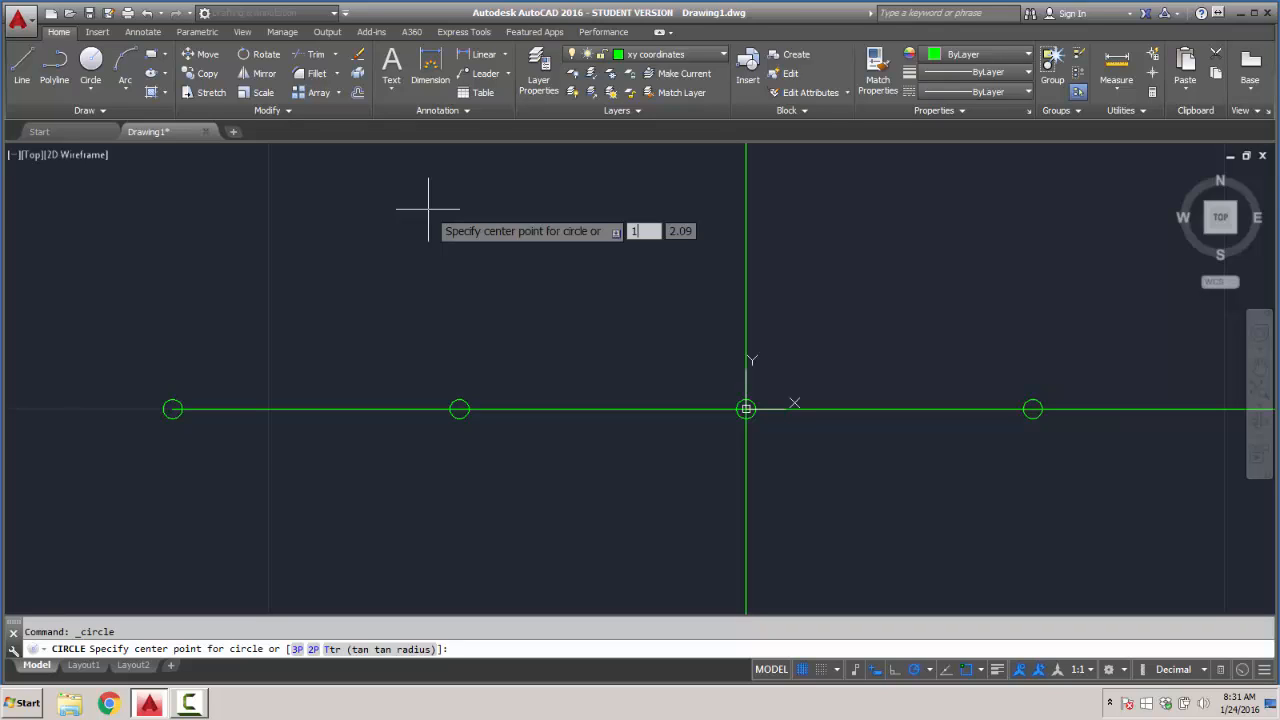
{"action": "key", "text": "Tab"}
{"action": "type", "text": "0"}
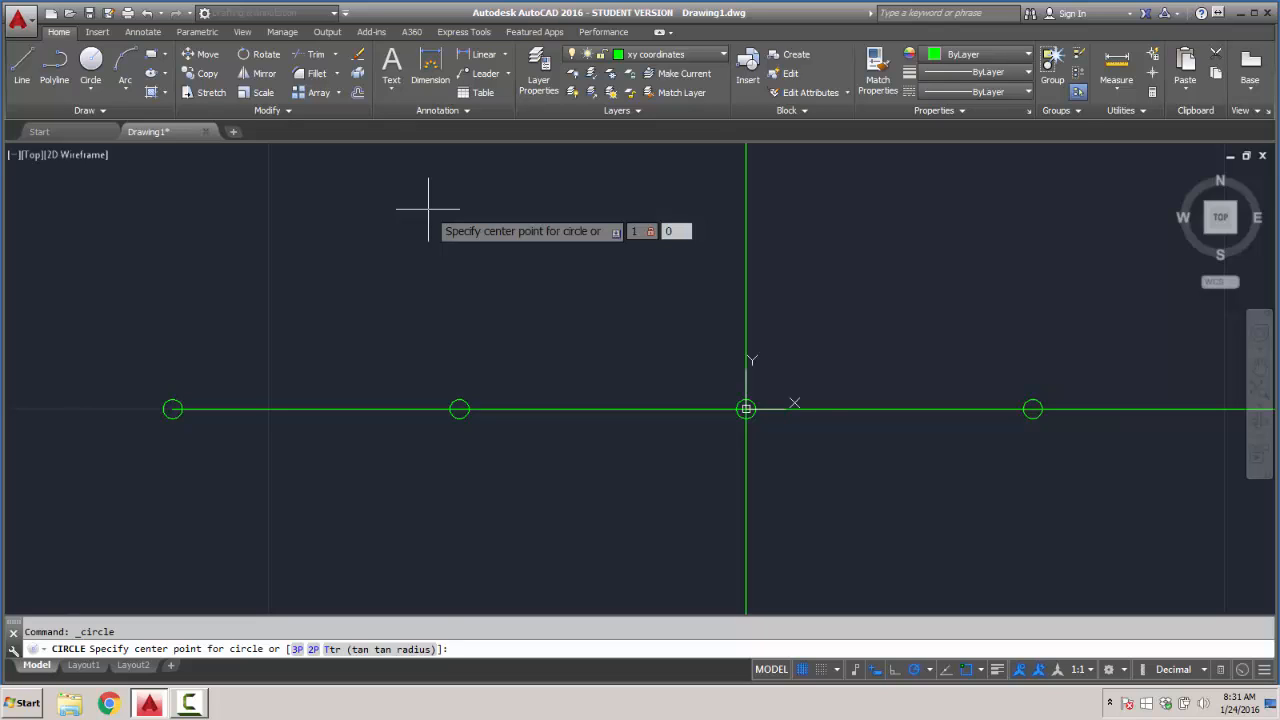
{"action": "key", "text": "Return"}
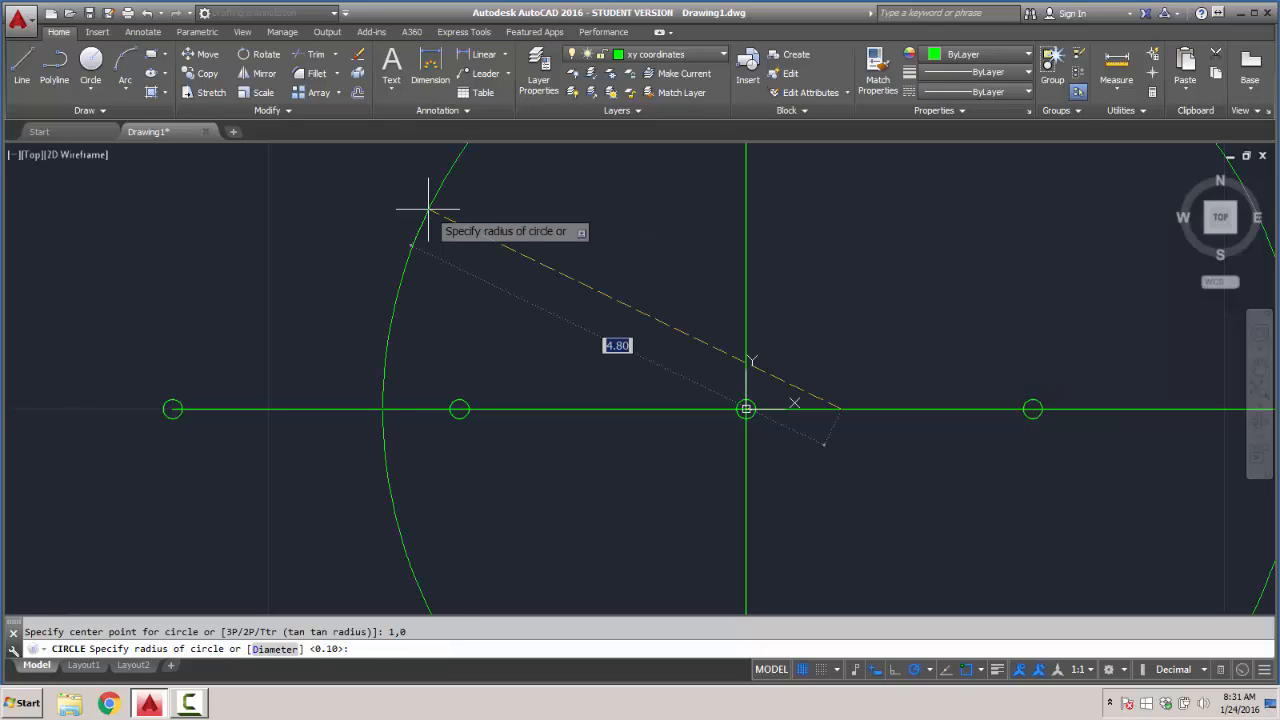
{"action": "type", "text": ".1"}
{"action": "key", "text": "Return"}
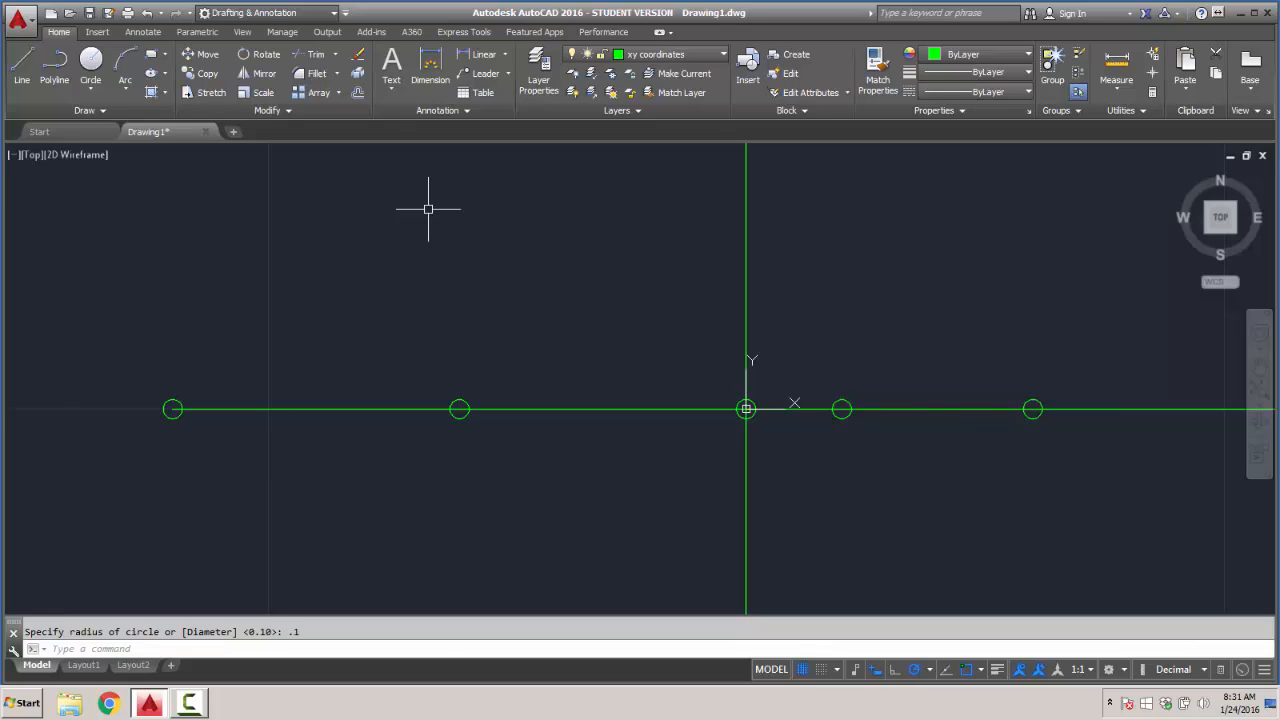
- Draw a circle of radius 0.1 centered at coordinates 2,0 on the positive X axis
{"action": "key", "text": "Return"}
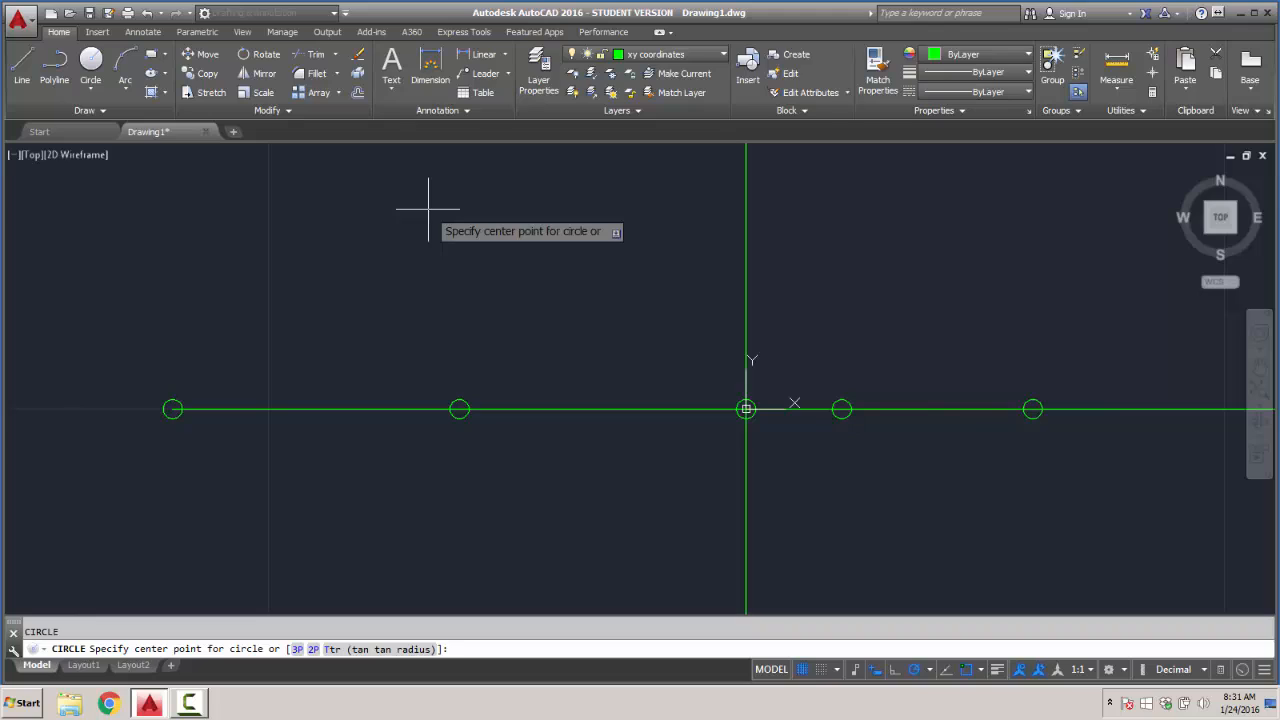
{"action": "type", "text": "2"}
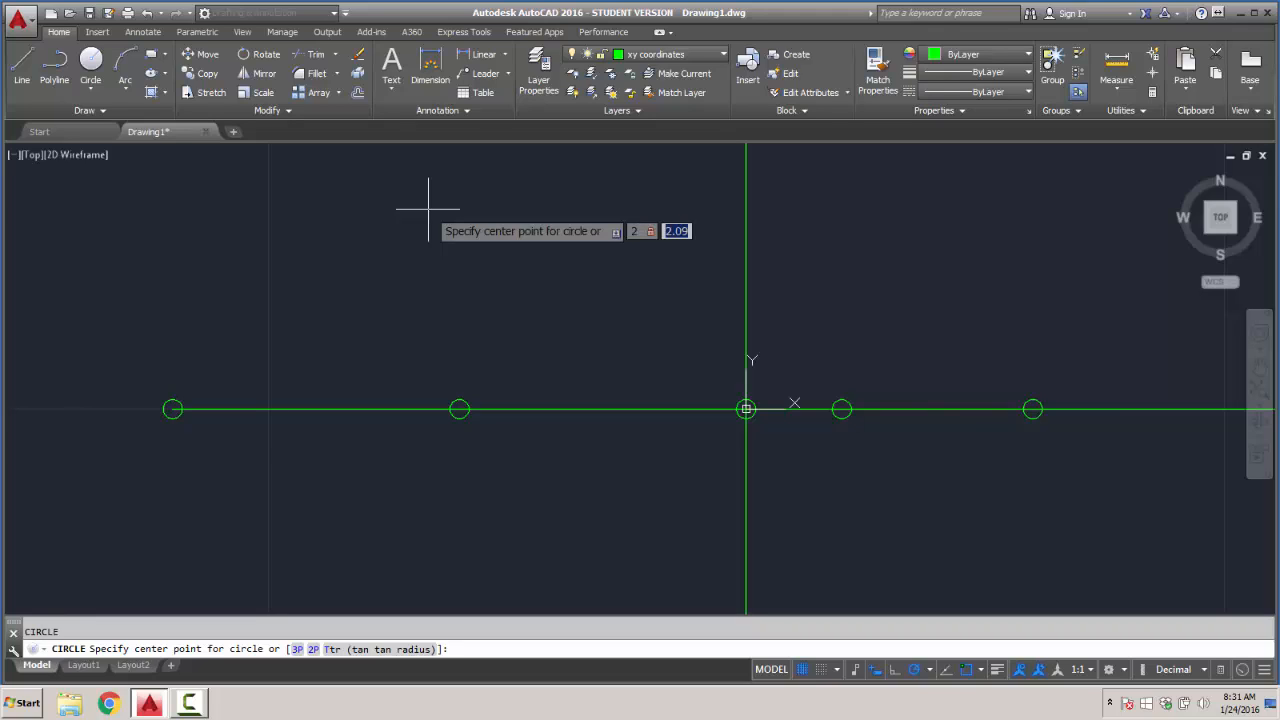
{"action": "type", "text": ",0"}
{"action": "key", "text": "Return"}
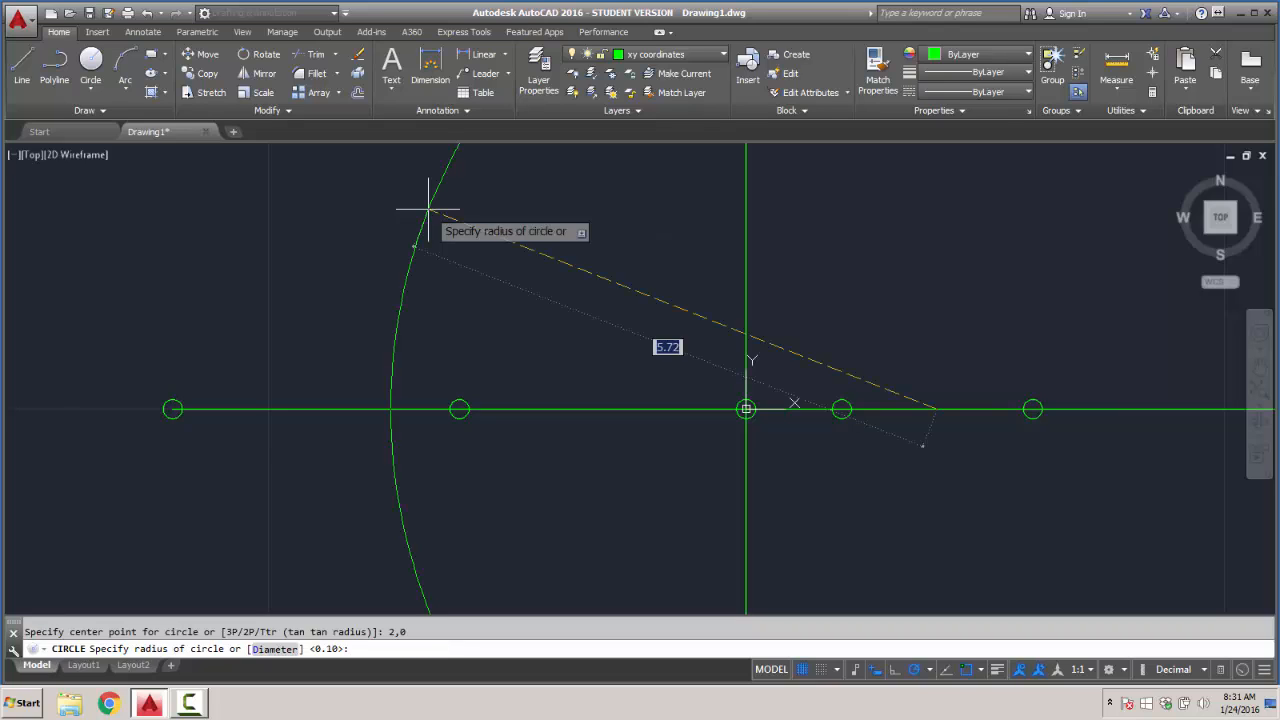
{"action": "type", "text": ".1"}
{"action": "key", "text": "Return"}
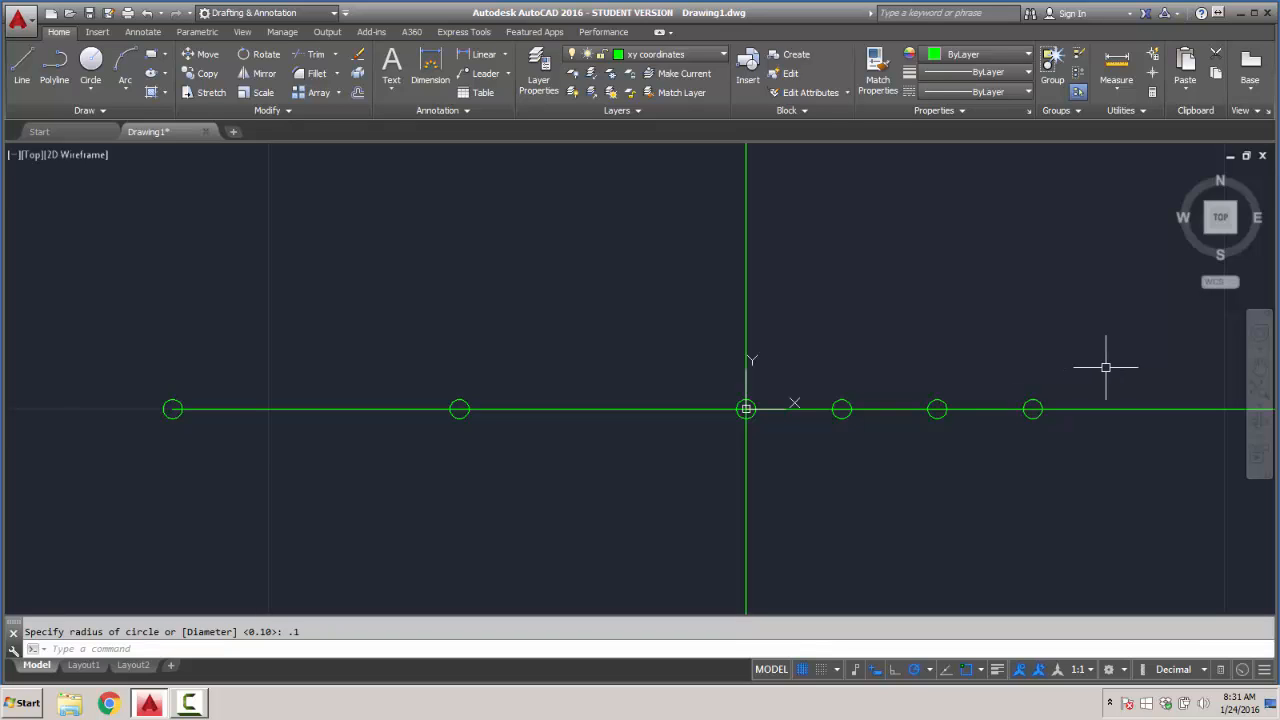
{"action": "key", "text": "Return"}
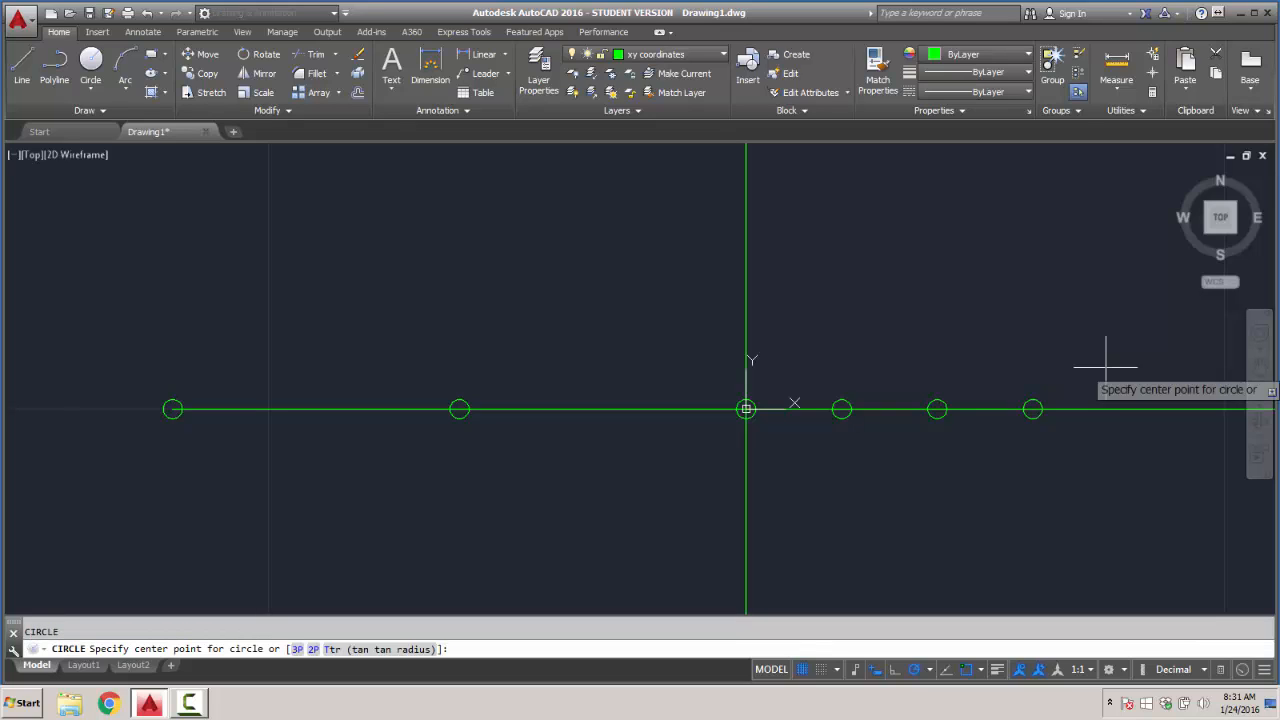
{"action": "type", "text": "0"}
{"action": "key", "text": "Tab"}
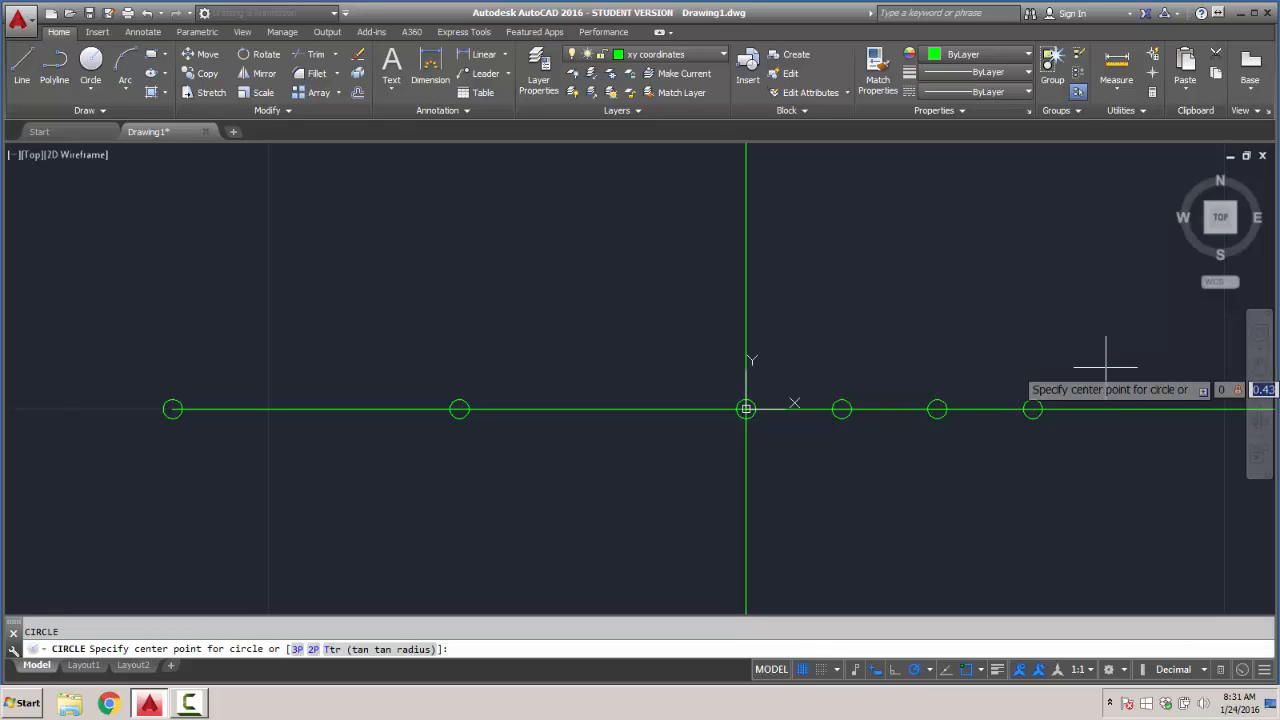
{"action": "type", "text": "3"}
{"action": "key", "text": "Return"}
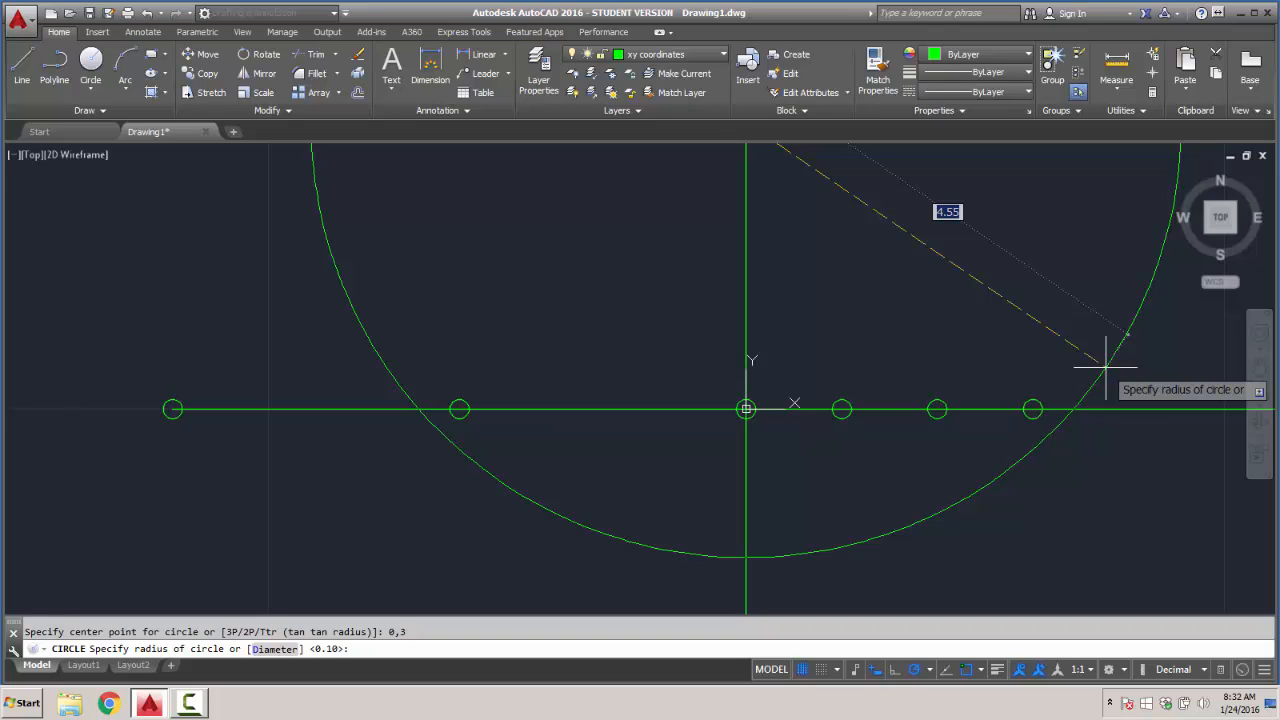
{"action": "scroll", "coordinate": [1107, 386], "scroll_direction": "down", "scroll_amount": 2}
{"action": "key", "text": "Escape"}
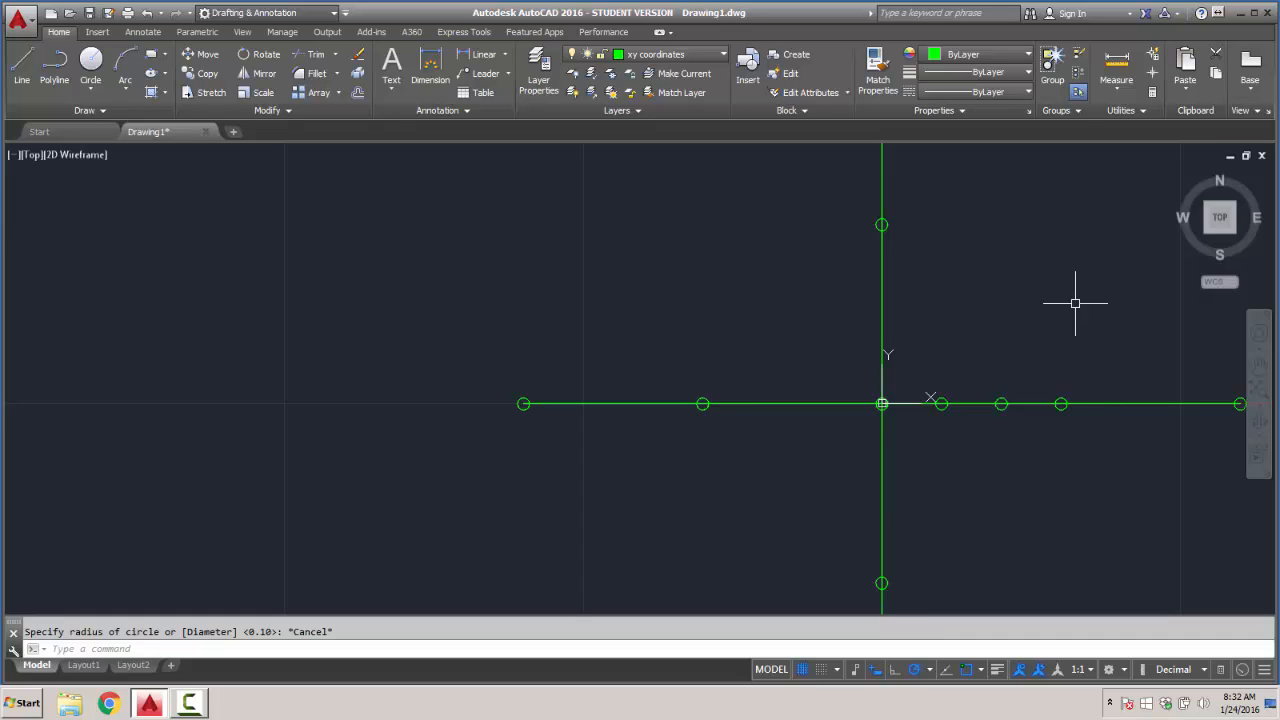
- Draw a circle of radius 0.1 centered at coordinates 4,0 on the positive X axis
{"action": "key", "text": "Return"}
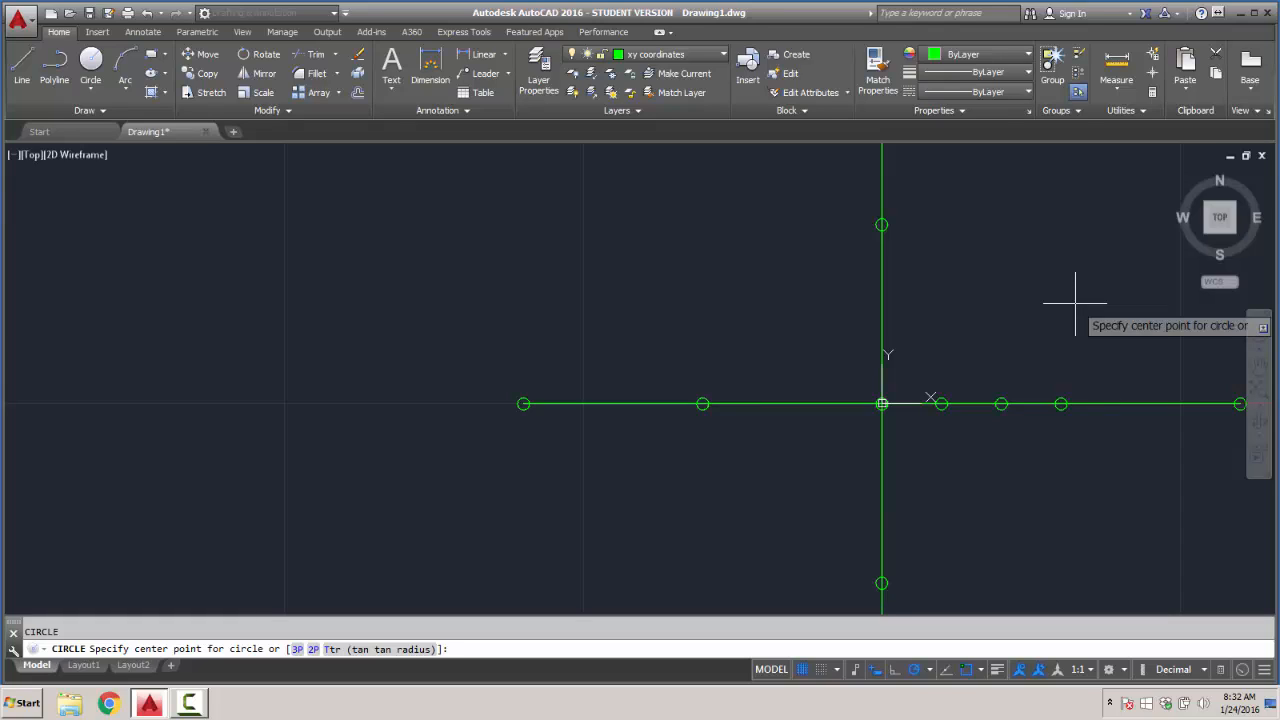
{"action": "type", "text": "0"}
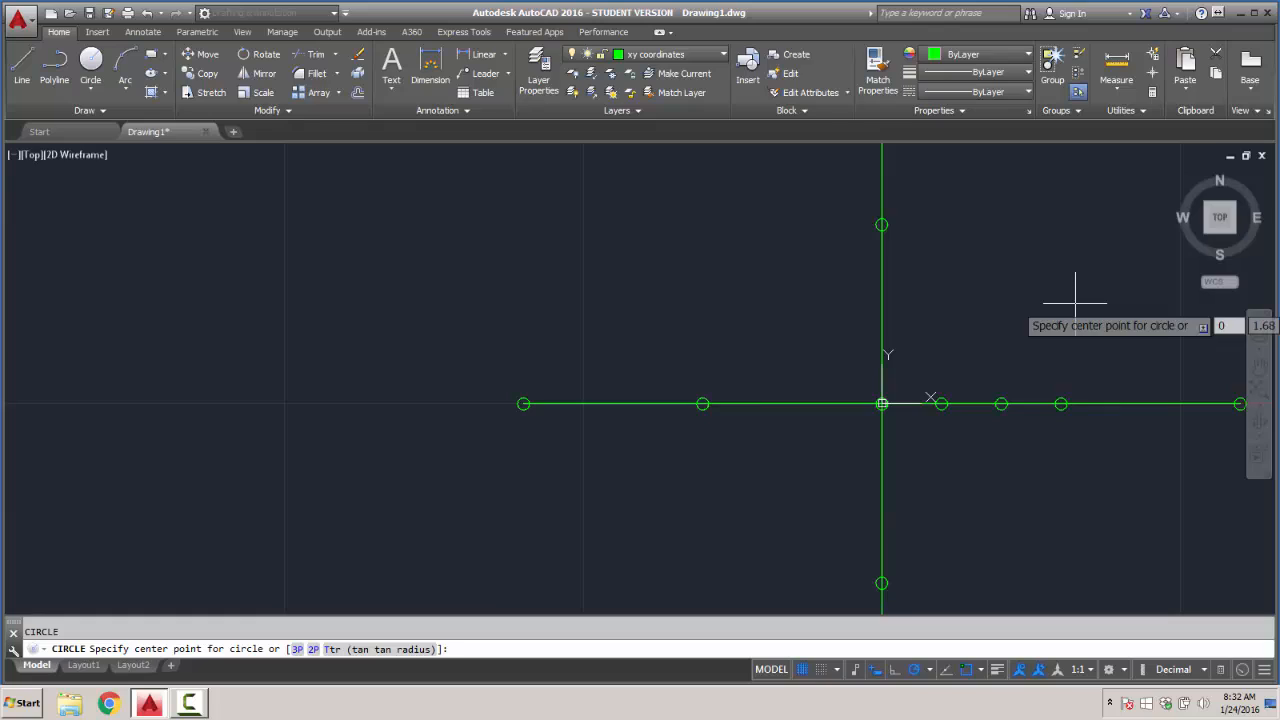
{"action": "key", "text": "BackSpace"}
{"action": "type", "text": "4"}
{"action": "key", "text": "Tab"}
{"action": "type", "text": "0"}
{"action": "key", "text": "Return"}
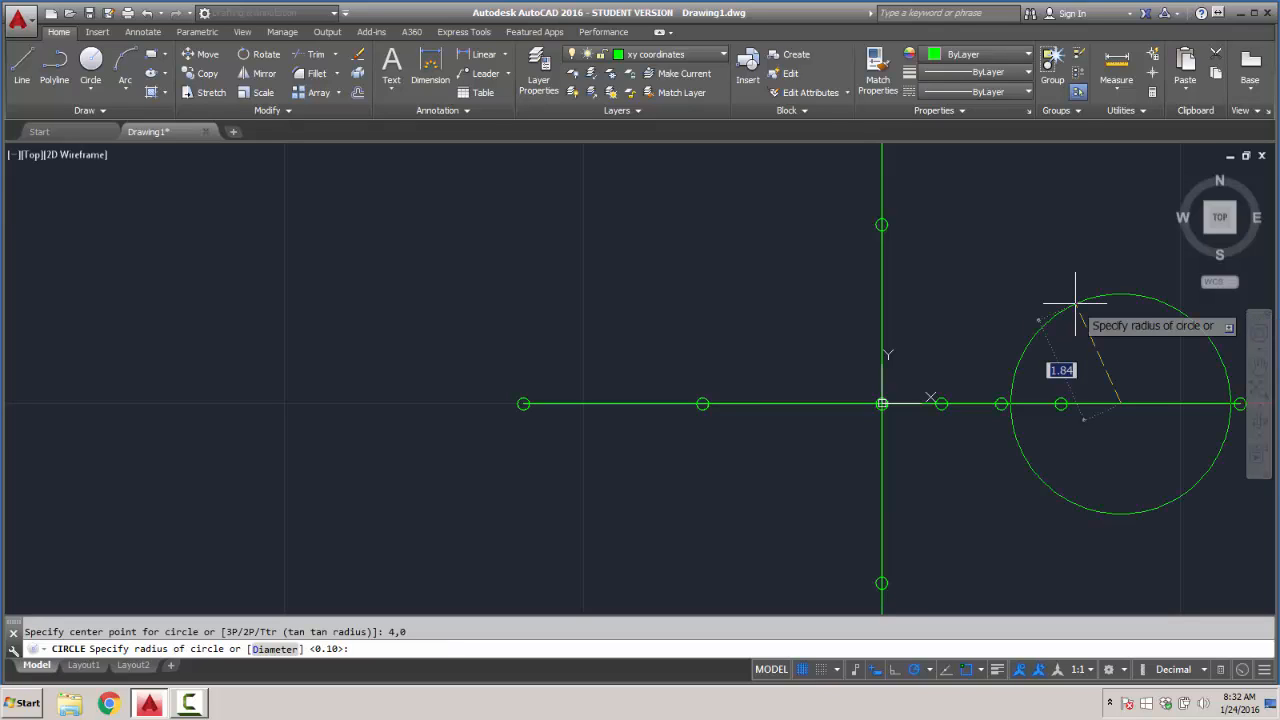
{"action": "type", "text": ".1"}
{"action": "key", "text": "Return"}
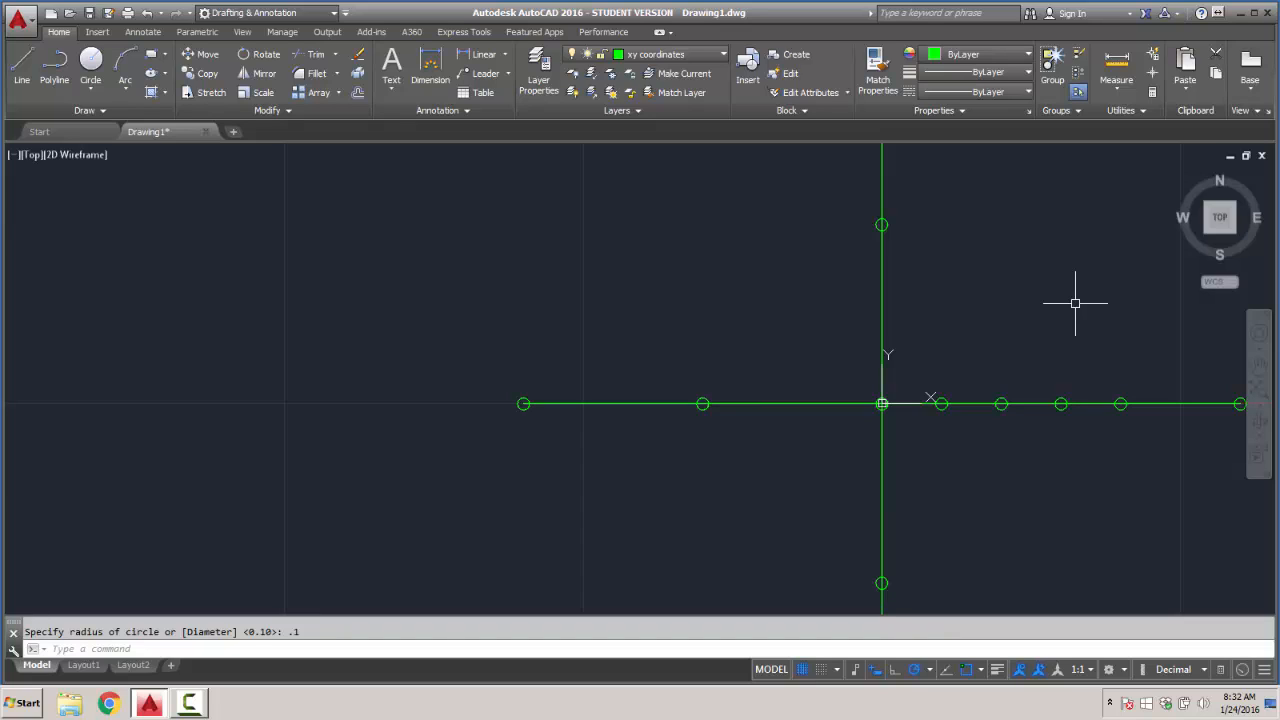
- Draw a circle of radius 0.1 centered at coordinates 5,0 on the positive X axis
{"action": "key", "text": "Return"}
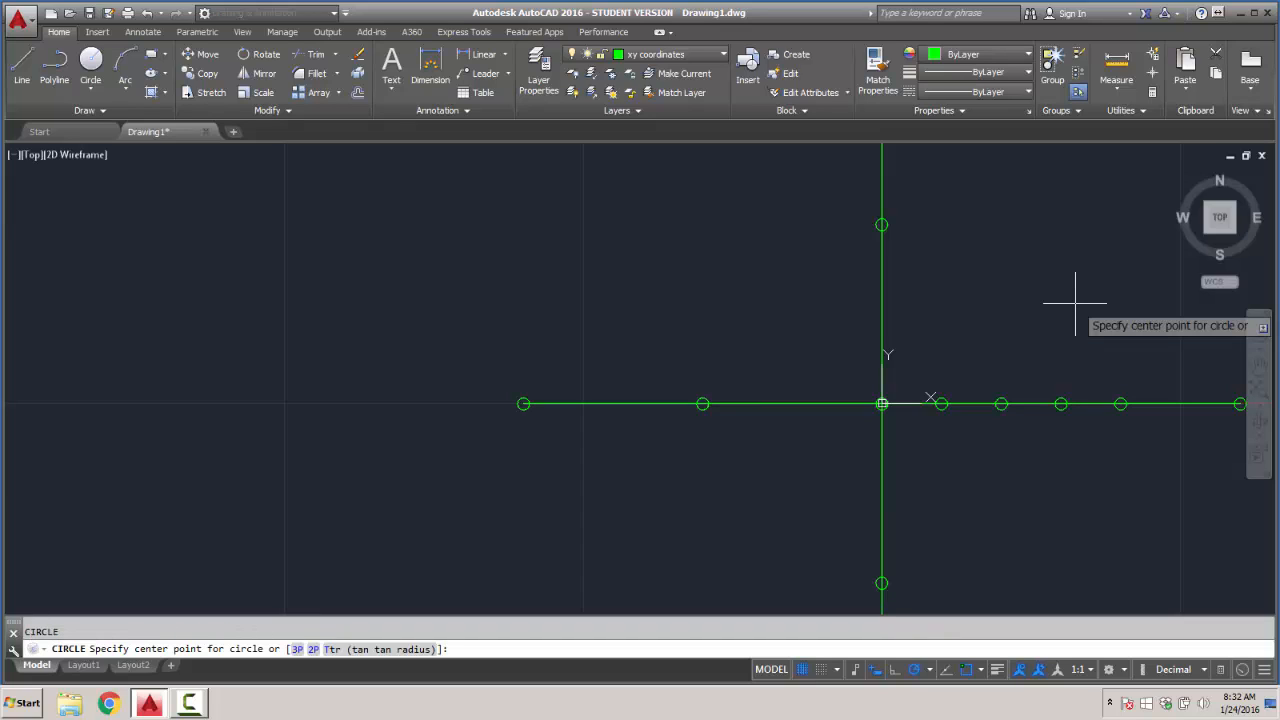
{"action": "type", "text": "5,"}
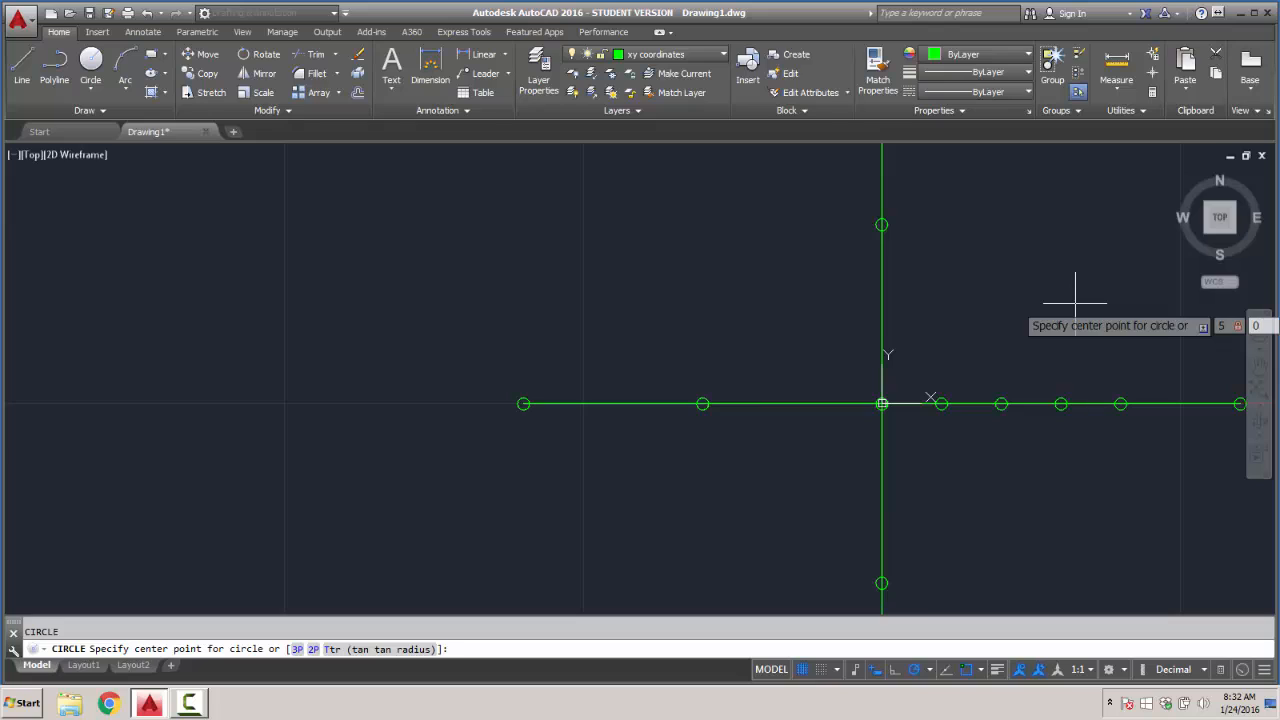
{"action": "key", "text": "Return"}
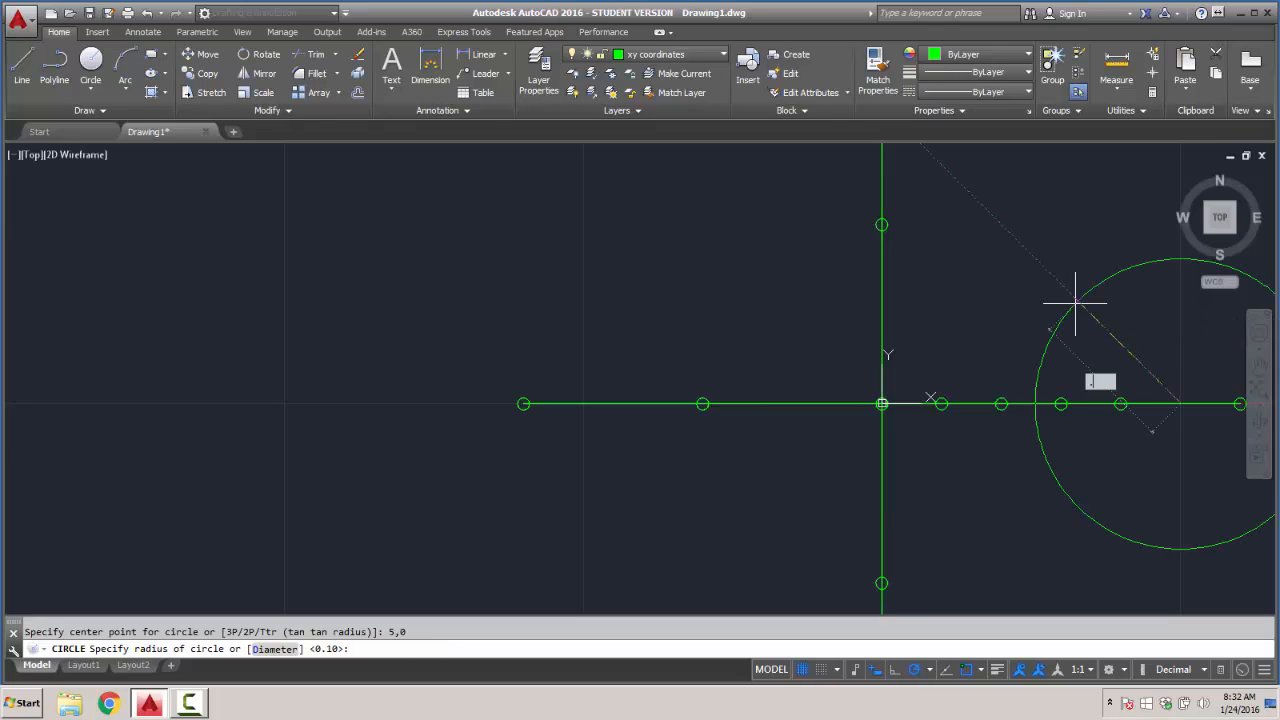
{"action": "type", "text": ".1"}
{"action": "key", "text": "Return"}
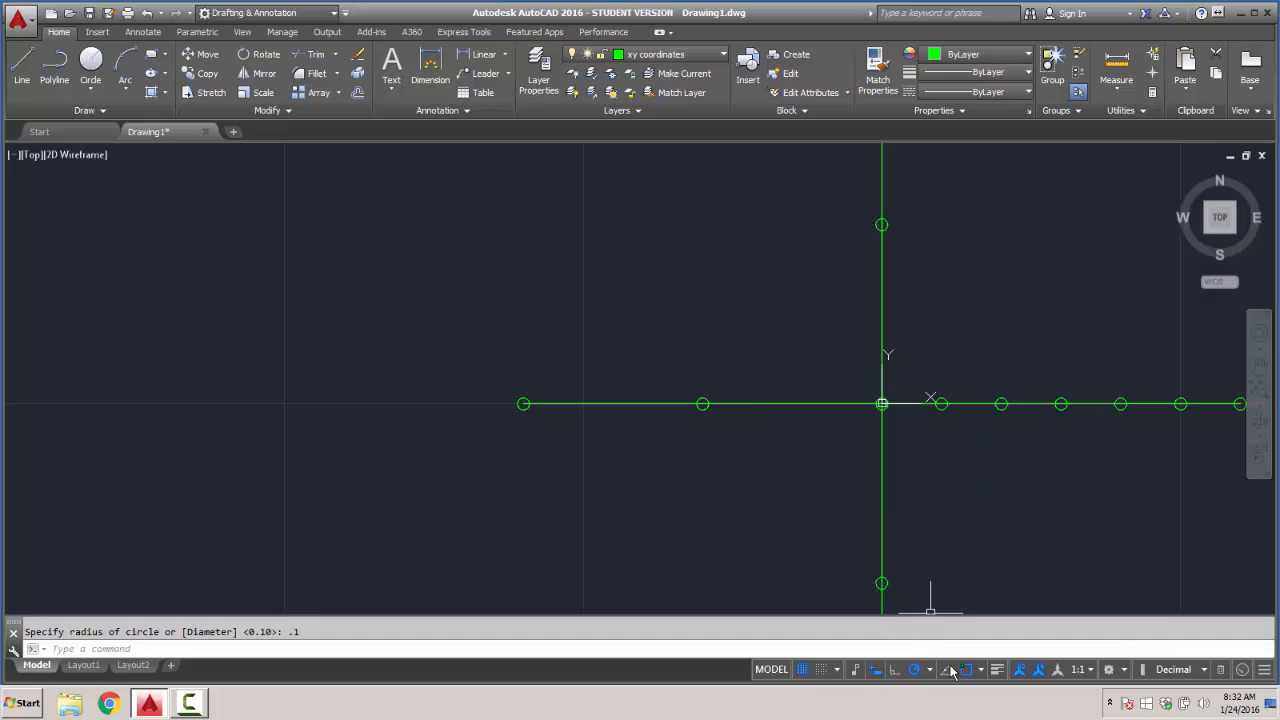
- Turn off object snap in the drafting settings, keeping the selected object snap modes
{"action": "left_click", "coordinate": [981, 670]}
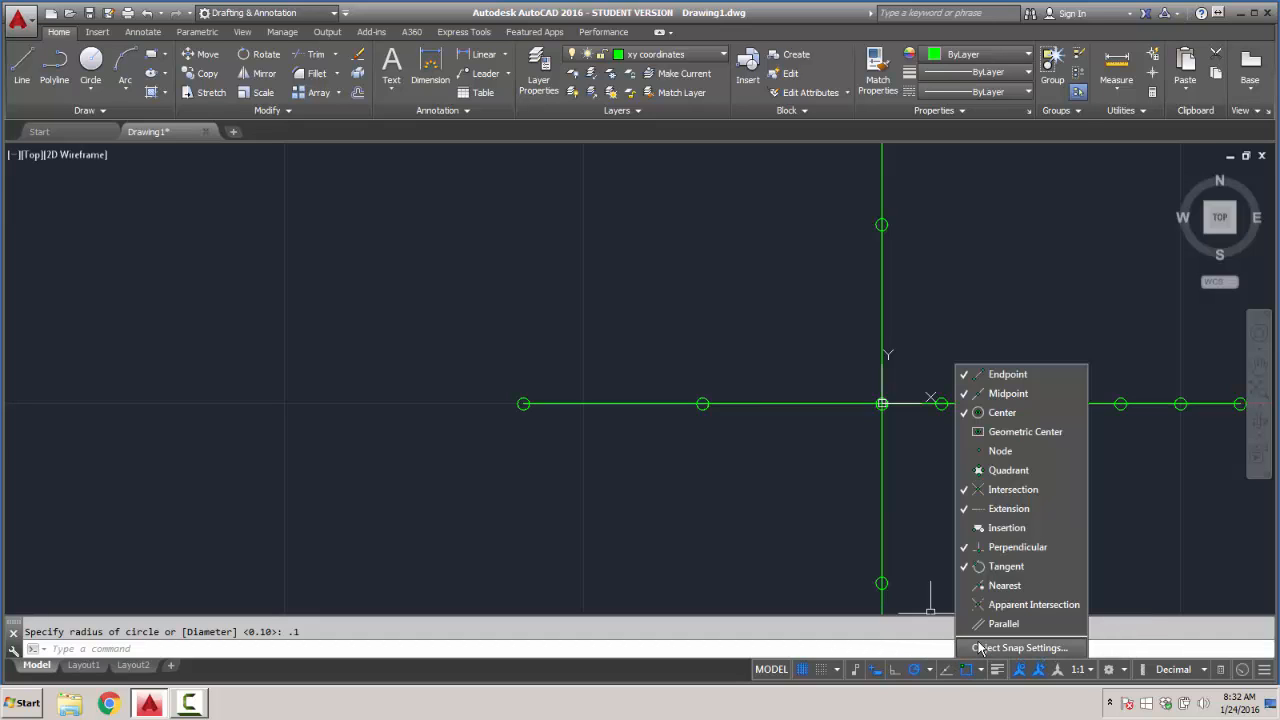
{"action": "left_click", "coordinate": [1019, 648]}
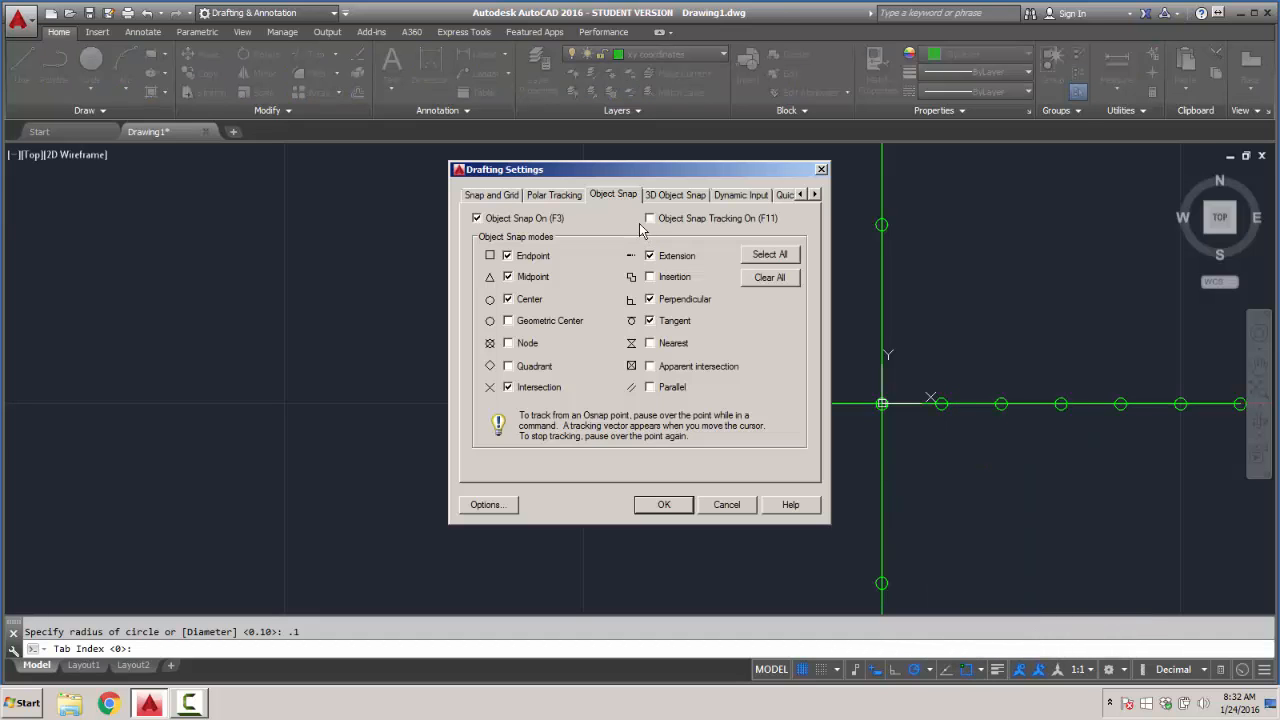
{"action": "left_click", "coordinate": [478, 219]}
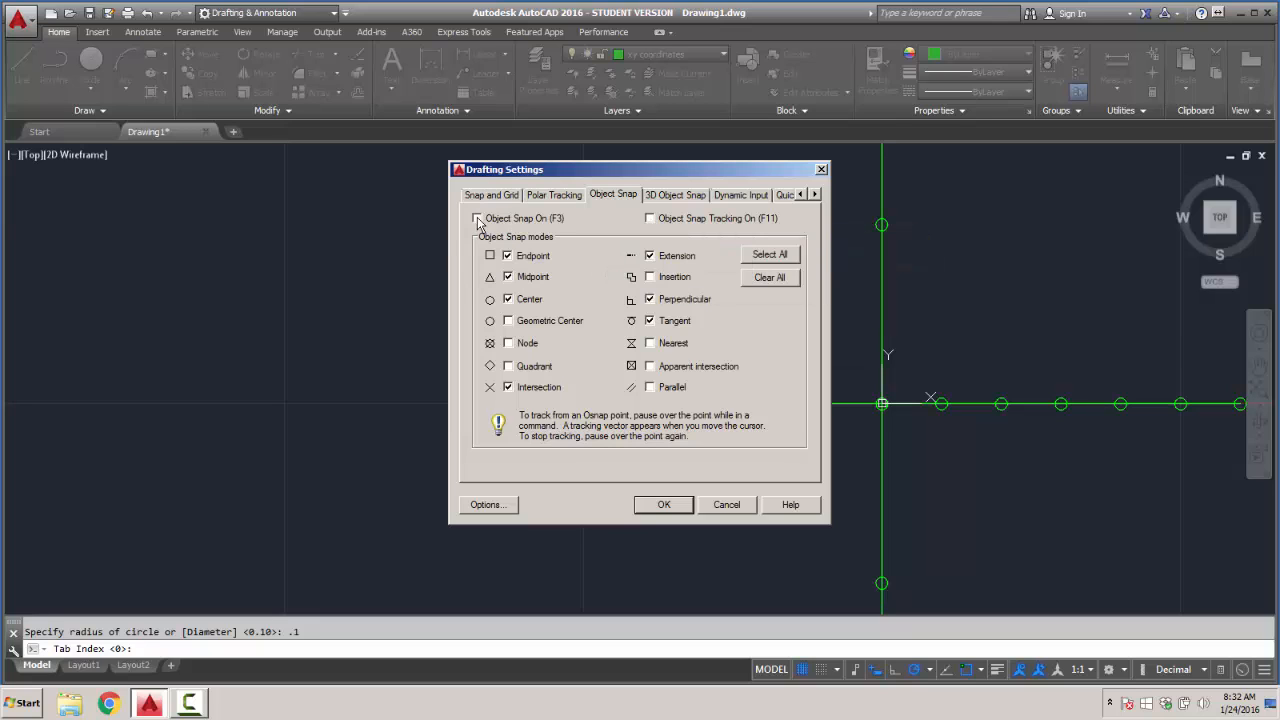
{"action": "left_click", "coordinate": [663, 505]}
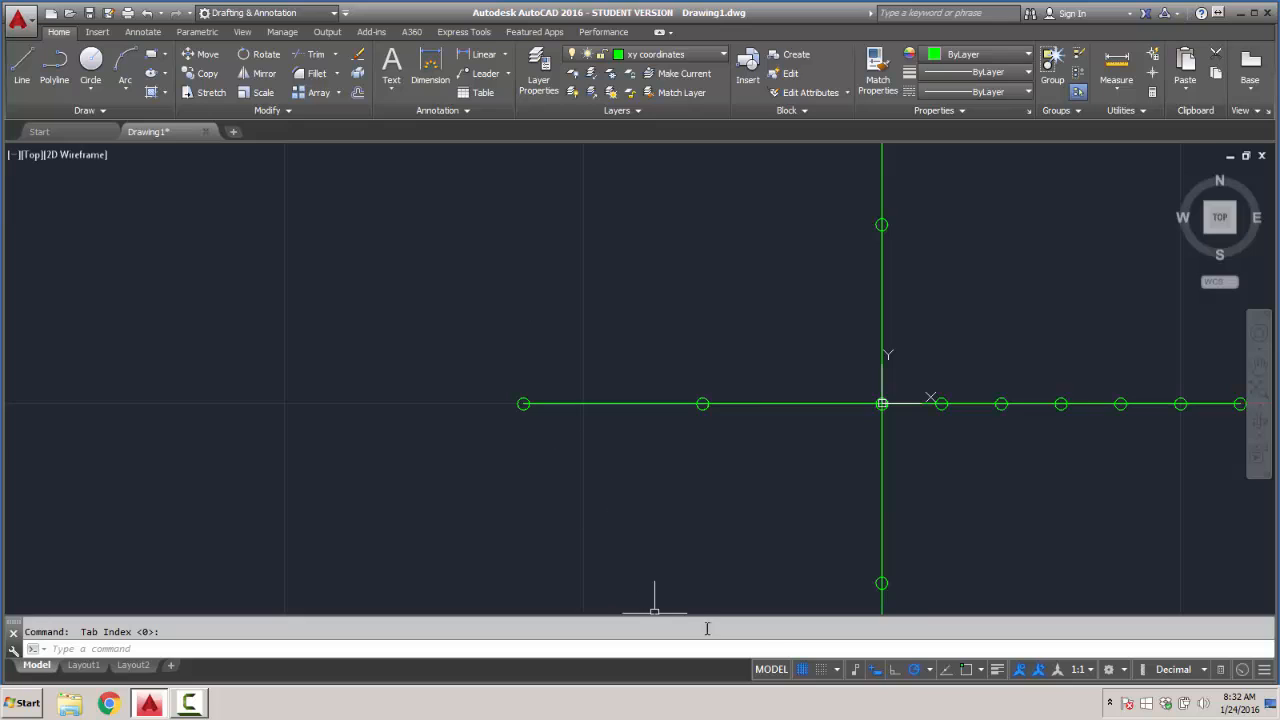
- Turn on snap mode in the drafting settings, keeping the 1.00 snap spacing and the grid on
{"action": "right_click", "coordinate": [803, 677]}
{"action": "left_click", "coordinate": [801, 653]}
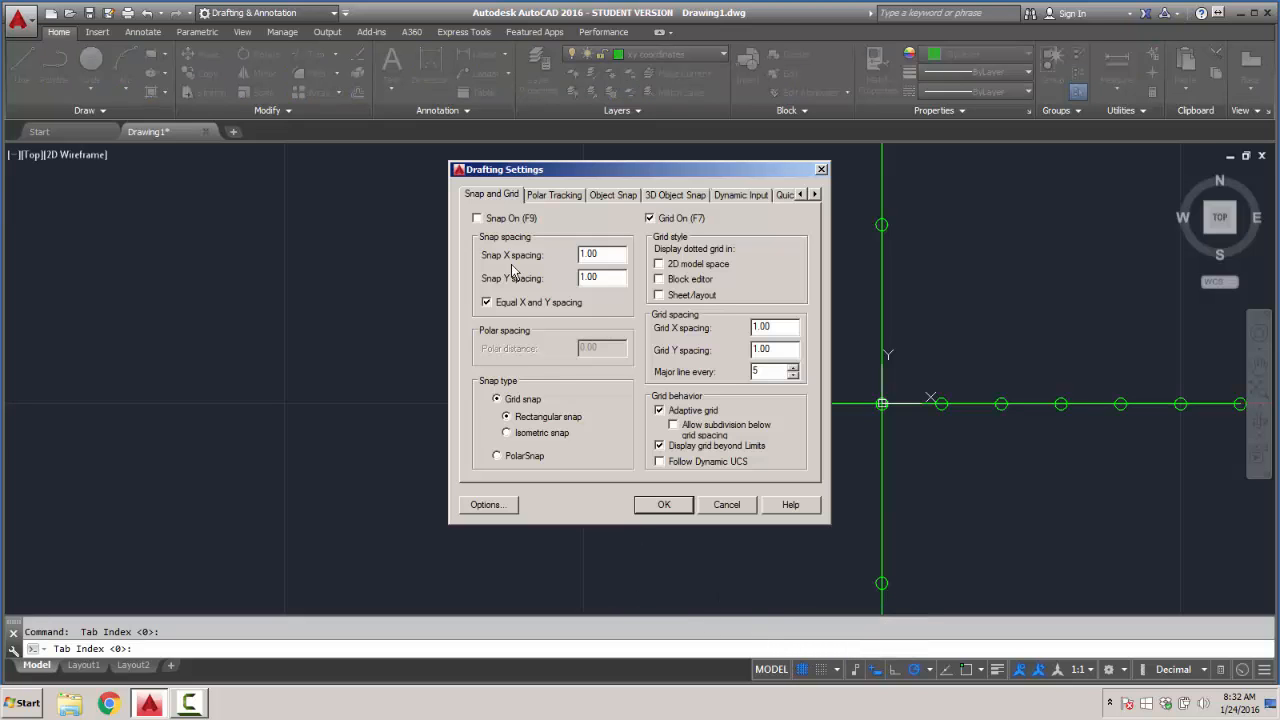
{"action": "left_click", "coordinate": [478, 218]}
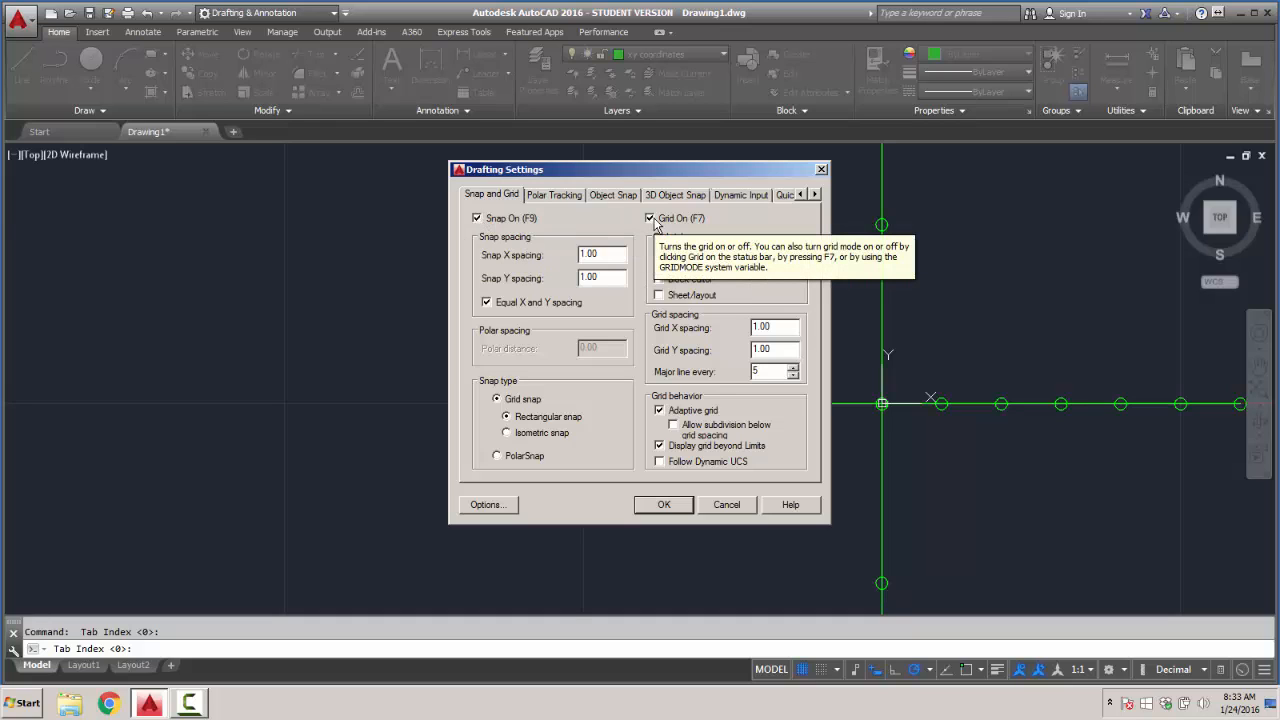
{"action": "left_click", "coordinate": [663, 505]}
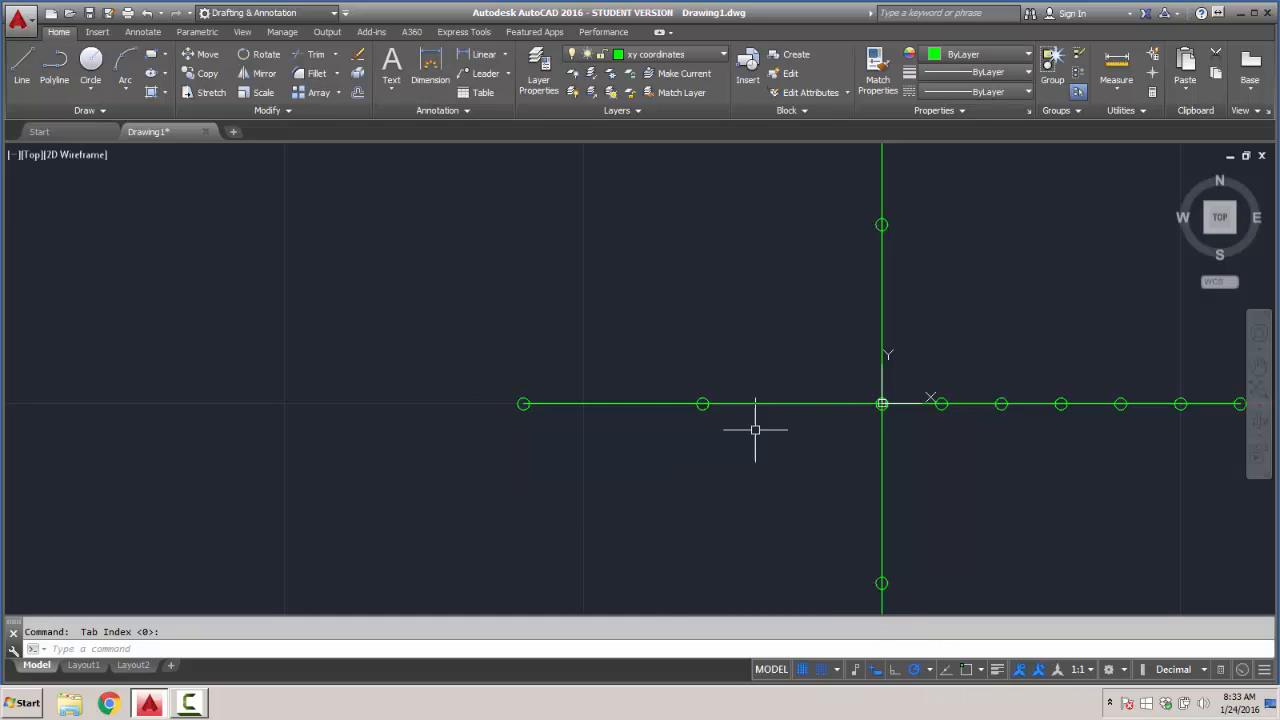
- Draw a circle of radius 0.1 on the negative X axis at the snap point one unit in from its outer endpoint
{"action": "left_click", "coordinate": [90, 65]}
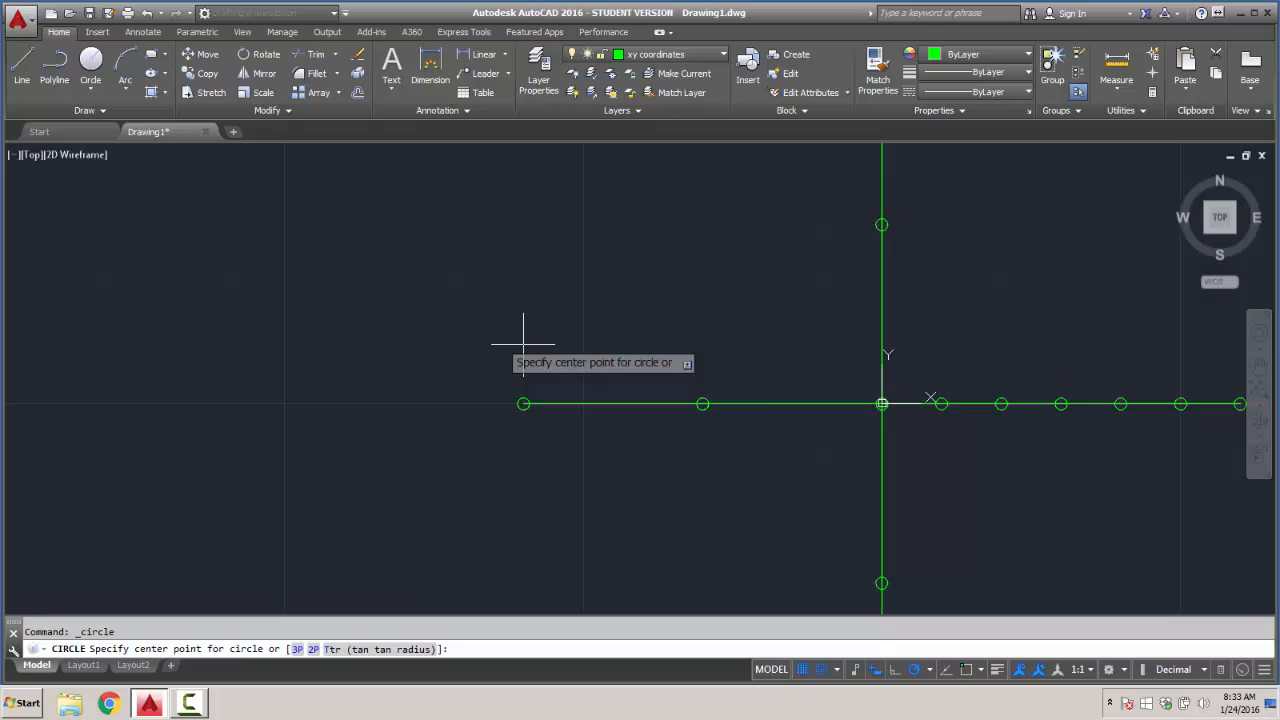
{"action": "left_click", "coordinate": [583, 404]}
{"action": "type", "text": ".1"}
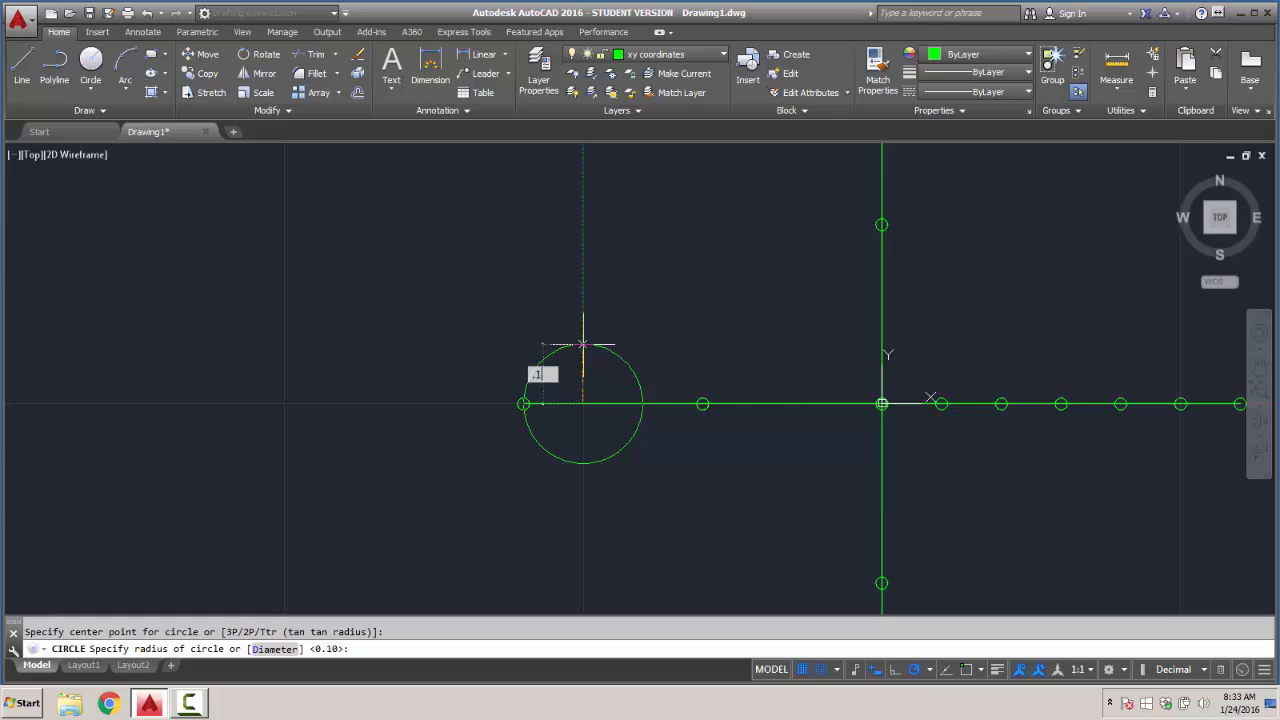
{"action": "key", "text": "Return"}
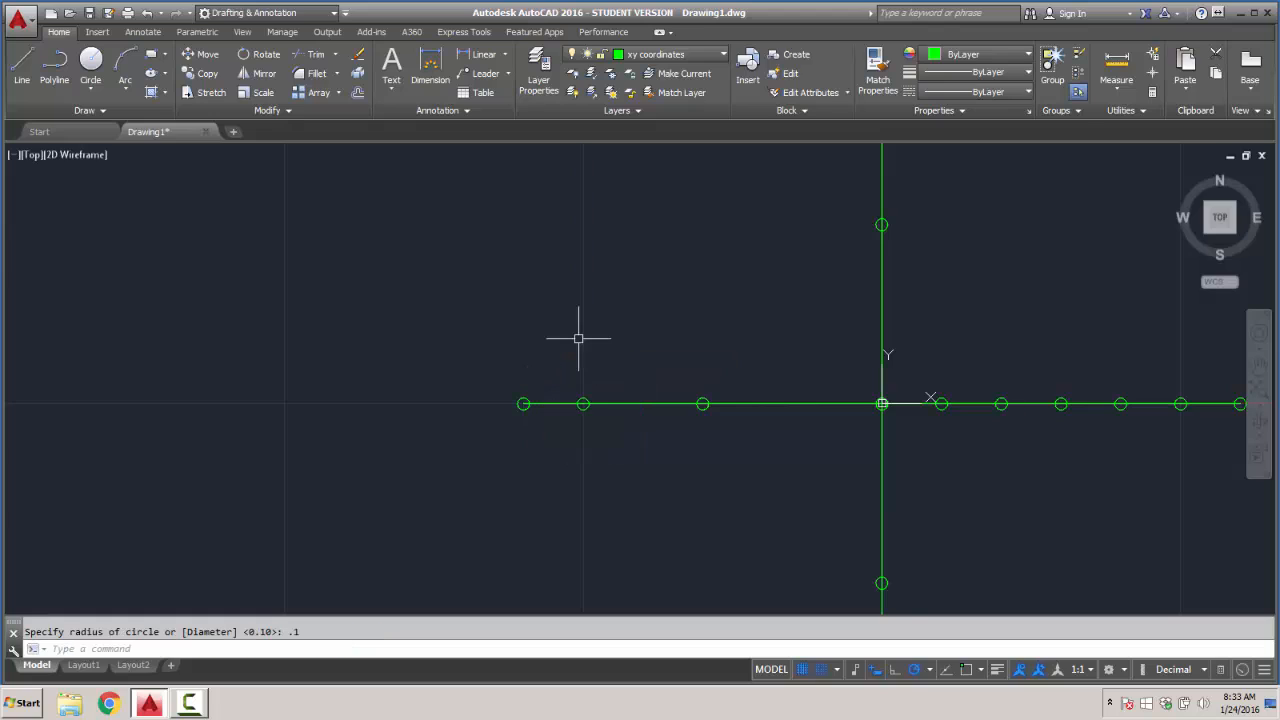
- Check the object snap and object snap tracking options in the drafting settings
{"action": "left_click", "coordinate": [981, 670]}
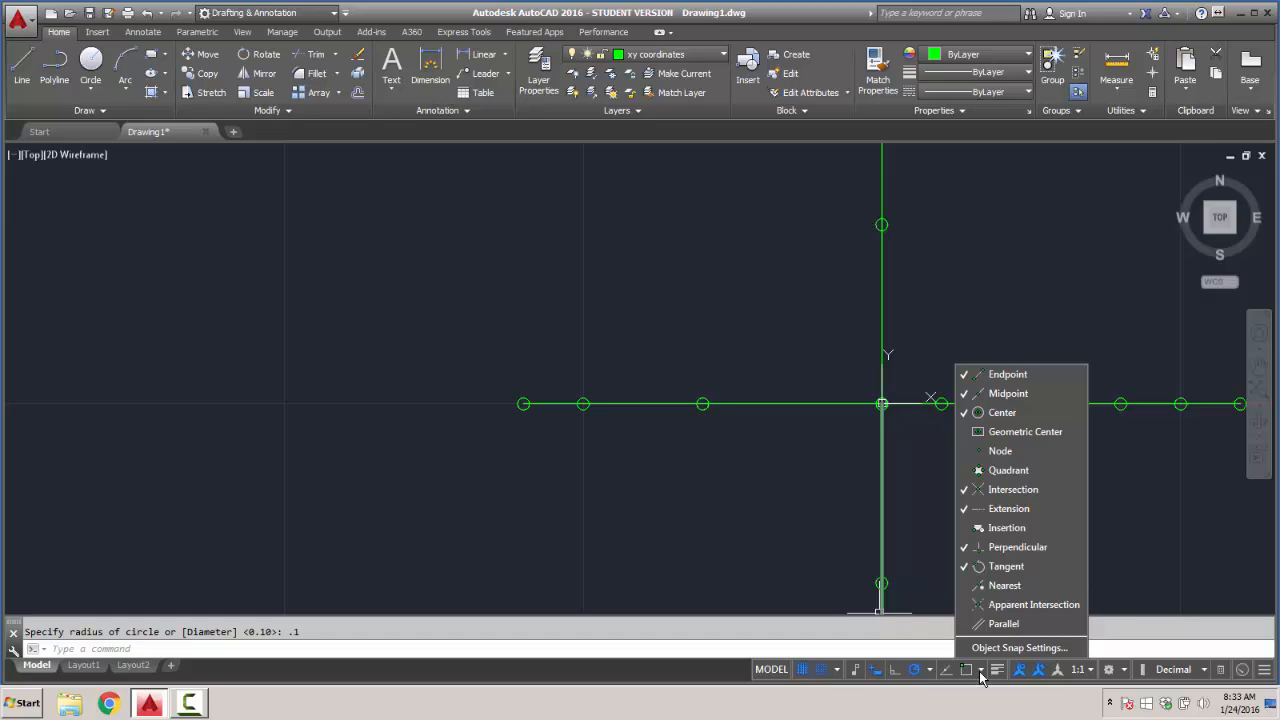
{"action": "left_click", "coordinate": [981, 672]}
{"action": "left_click", "coordinate": [981, 672]}
{"action": "left_click", "coordinate": [985, 650]}
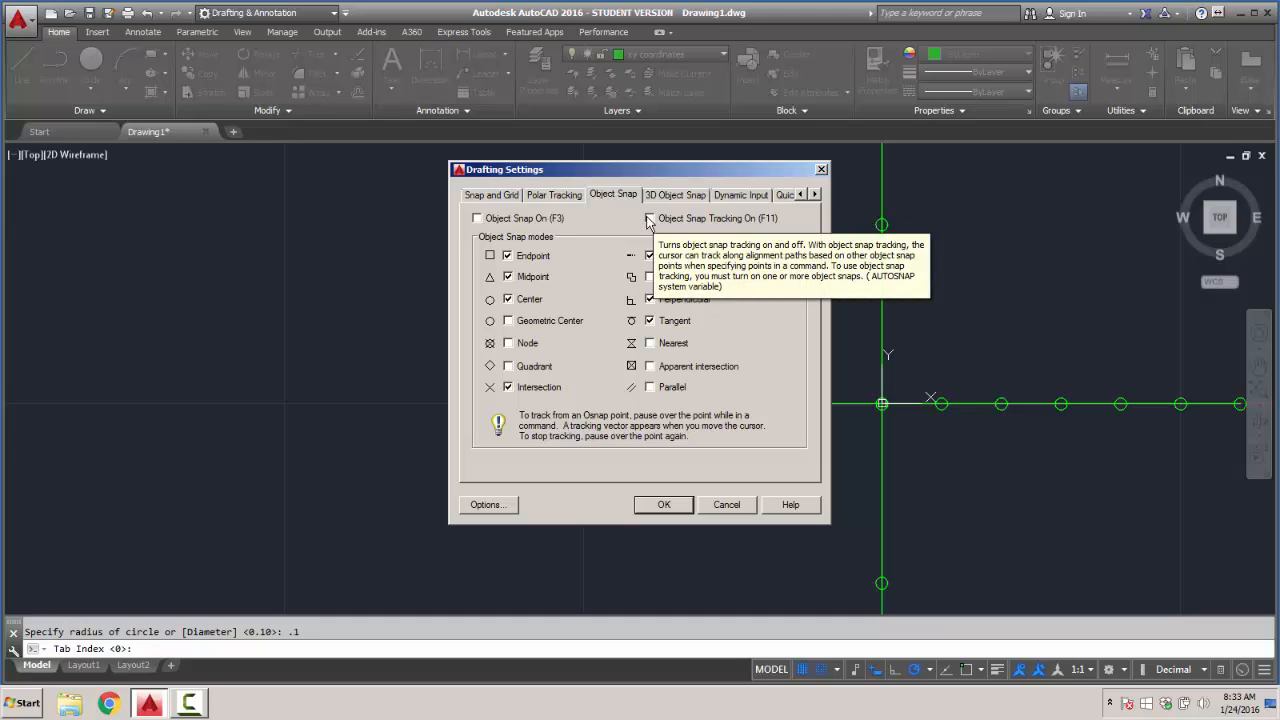
{"action": "left_click", "coordinate": [663, 505]}
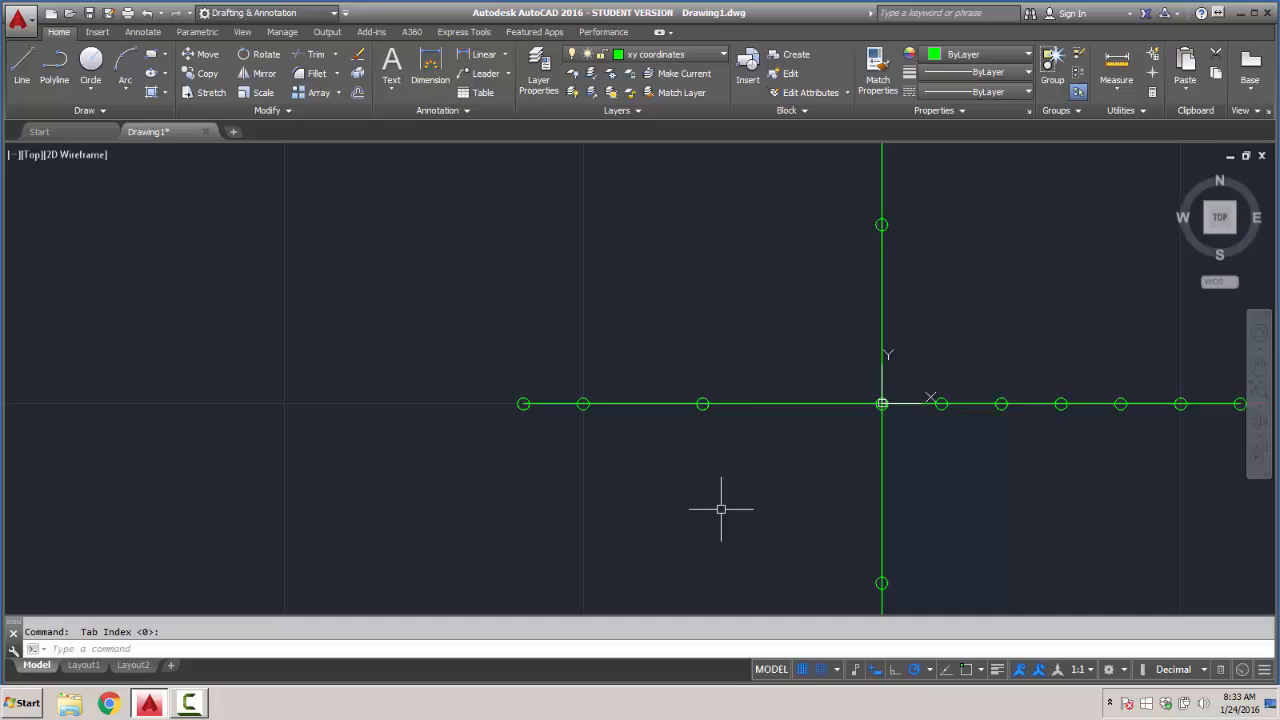
- Draw a circle of radius 0.1 on the negative X axis at the snap point four units from the origin
{"action": "left_click", "coordinate": [90, 62]}
{"action": "left_click", "coordinate": [643, 403]}
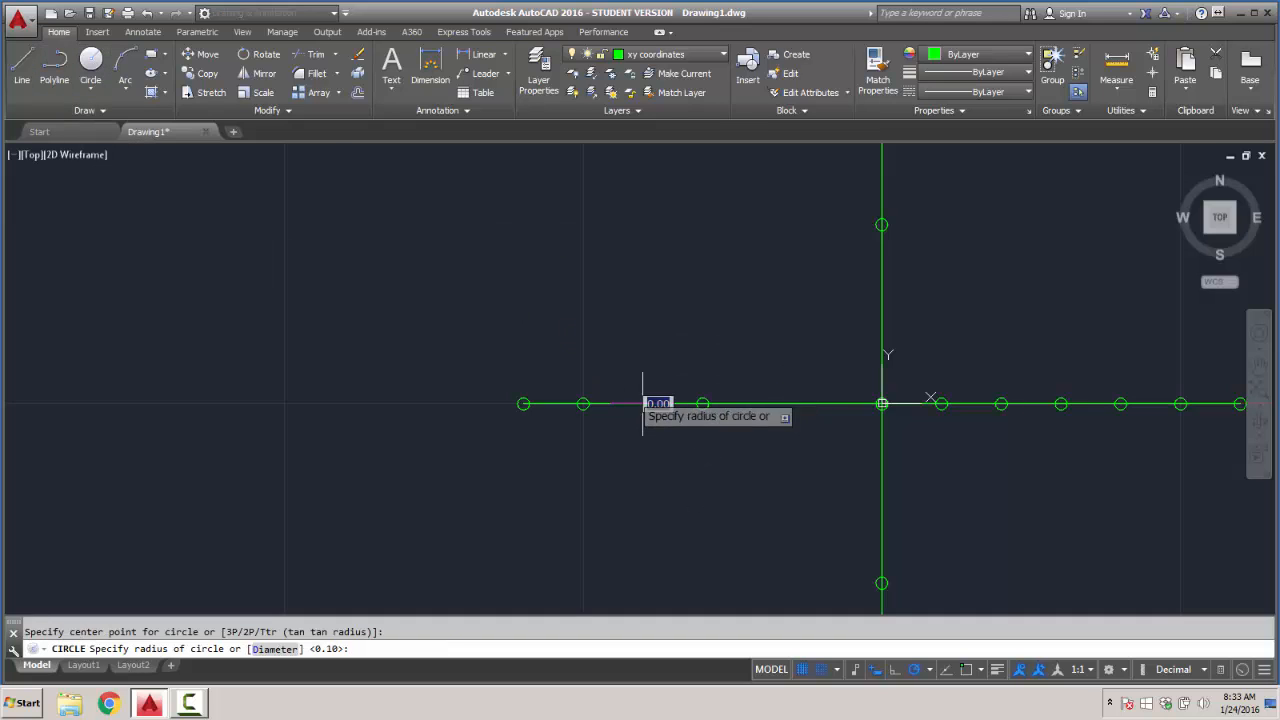
{"action": "type", "text": "."}
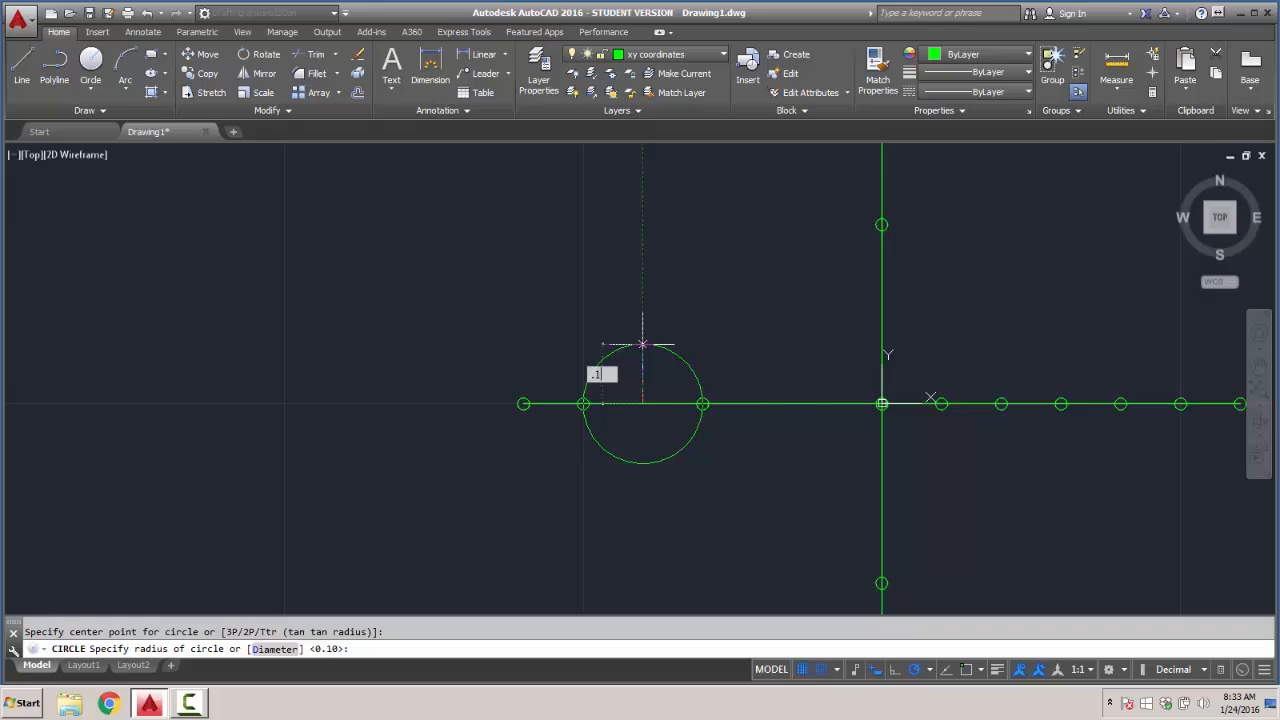
{"action": "type", "text": "1"}
{"action": "key", "text": "Return"}
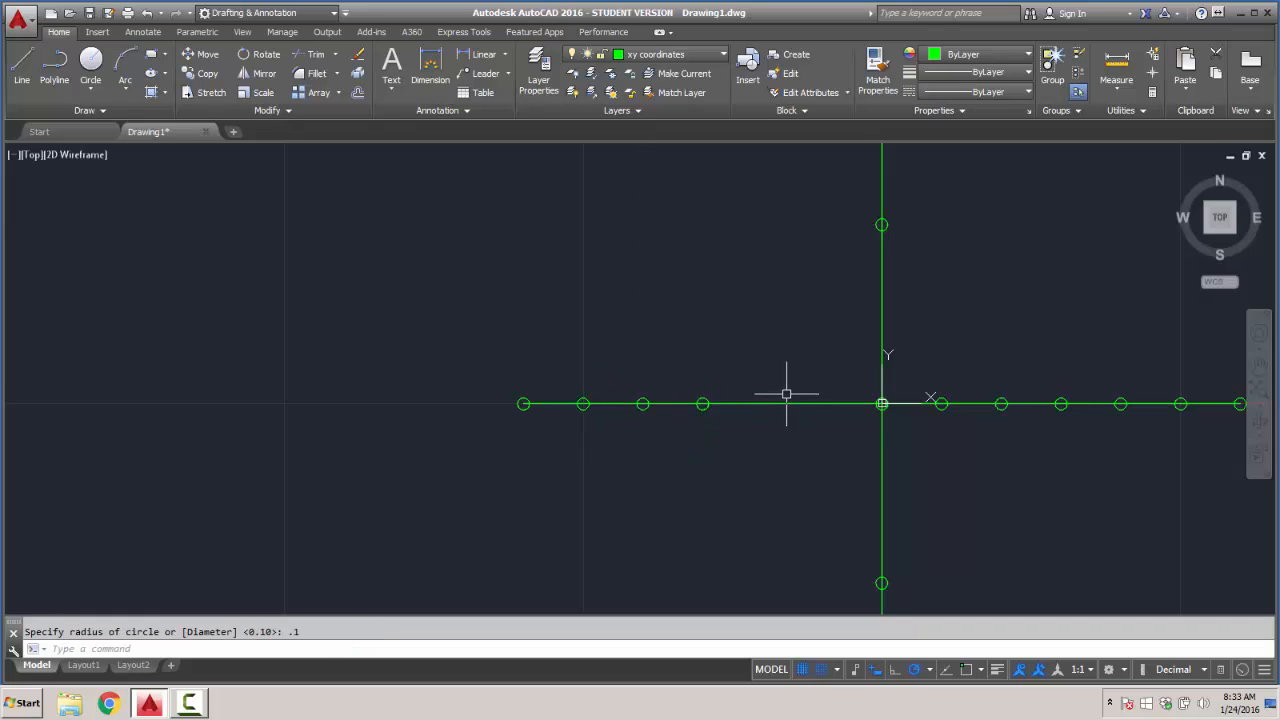
- Draw a circle of radius 0.1 on the negative X axis at the snap point two units from the origin
{"action": "key", "text": "Return"}
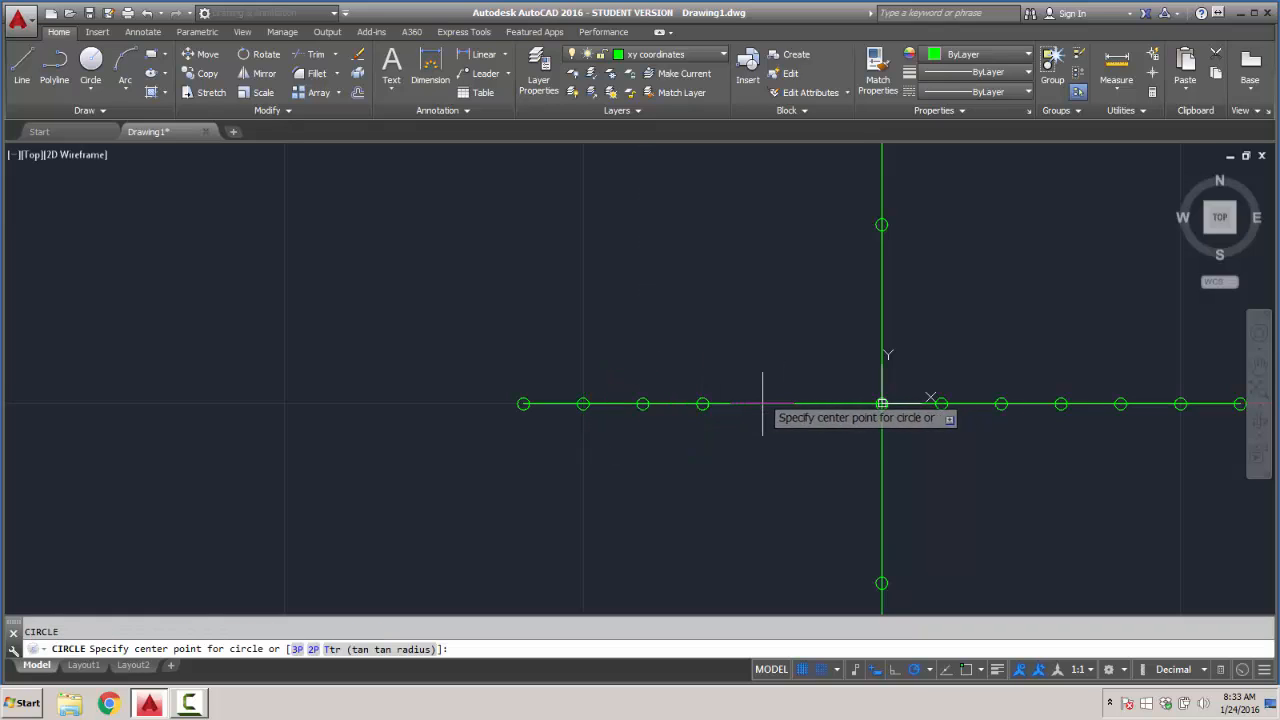
{"action": "left_click", "coordinate": [762, 404]}
{"action": "type", "text": ".1"}
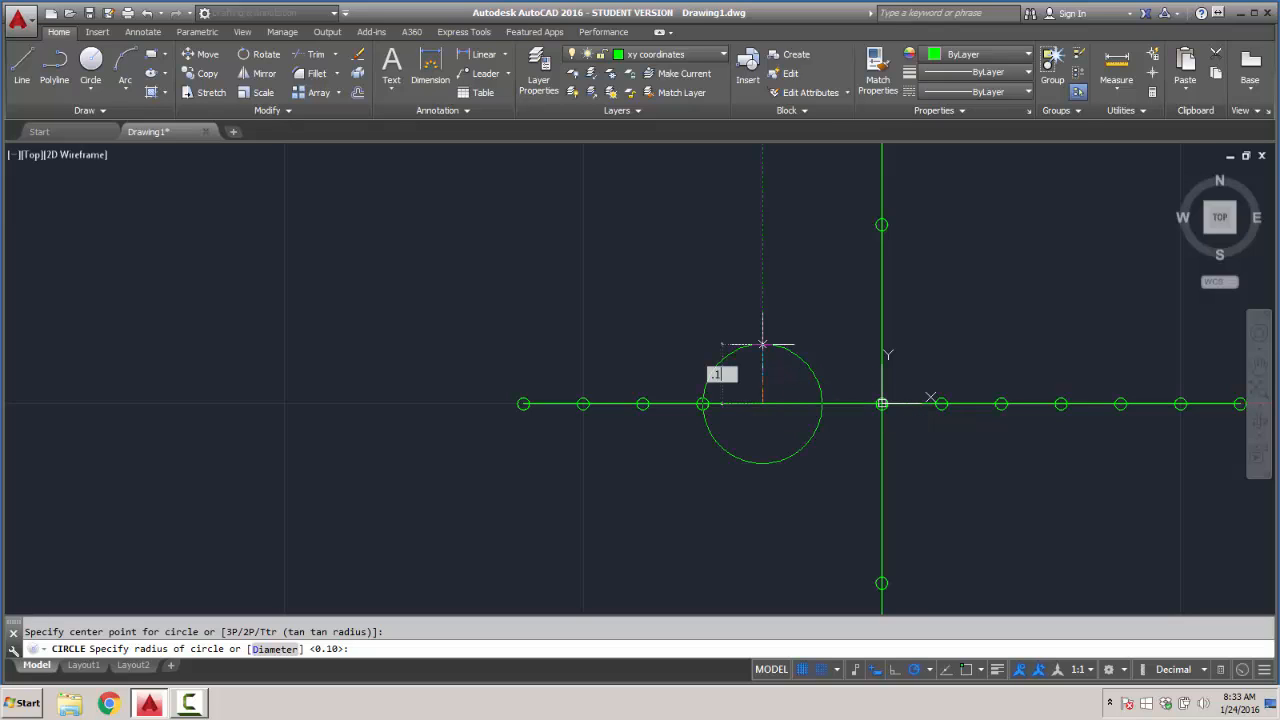
{"action": "key", "text": "Return"}
- Draw a circle of radius 0.1 on the negative X axis at the snap point one unit from the origin
{"action": "key", "text": "Return"}
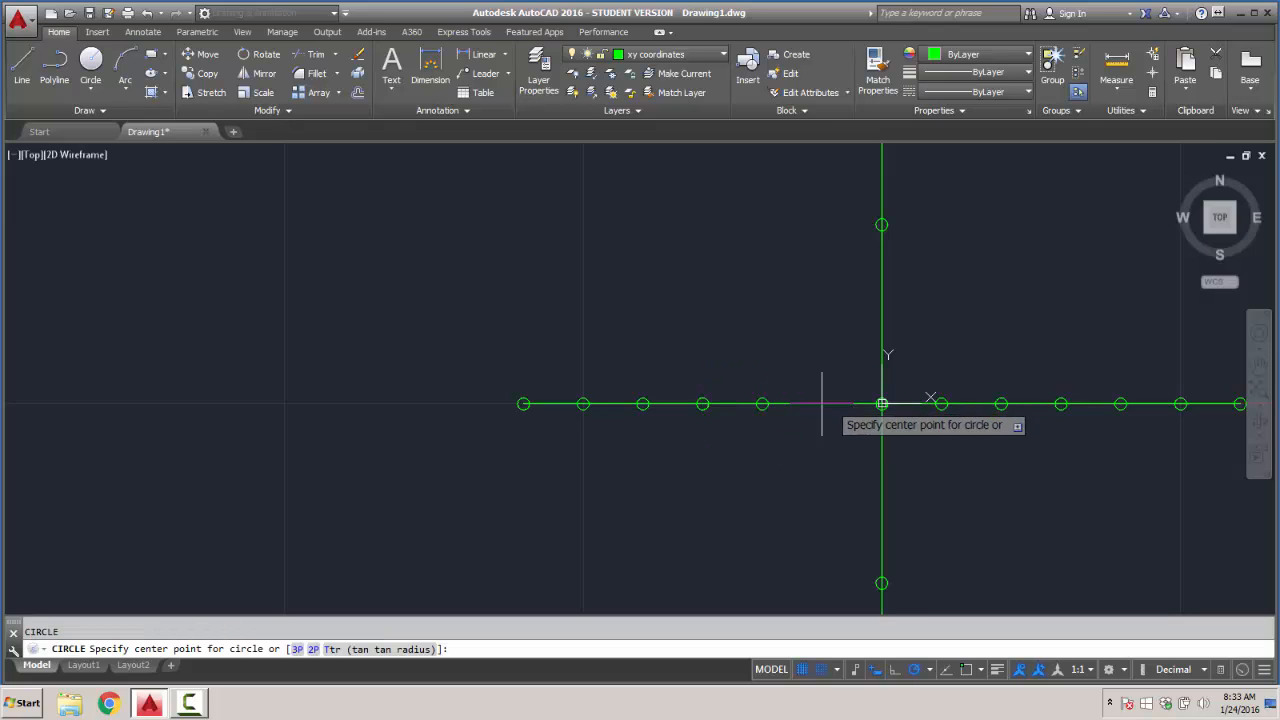
{"action": "left_click", "coordinate": [822, 404]}
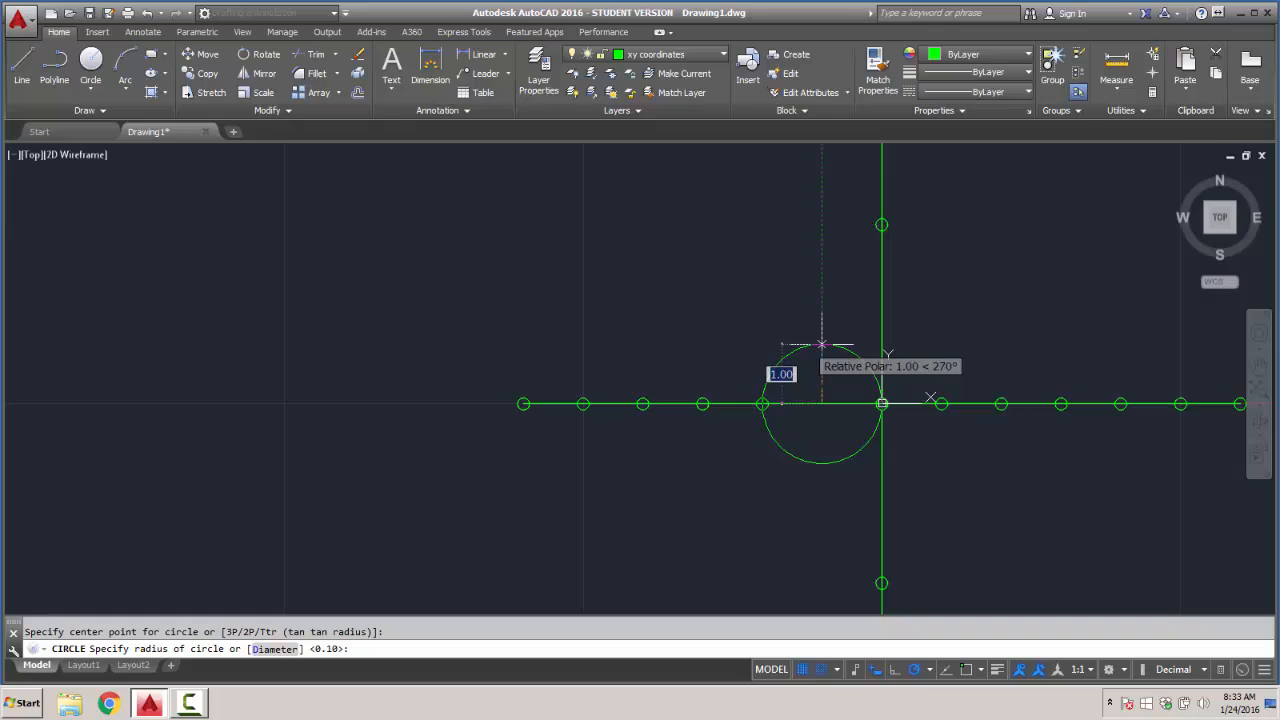
{"action": "type", "text": ".1"}
{"action": "key", "text": "Return"}
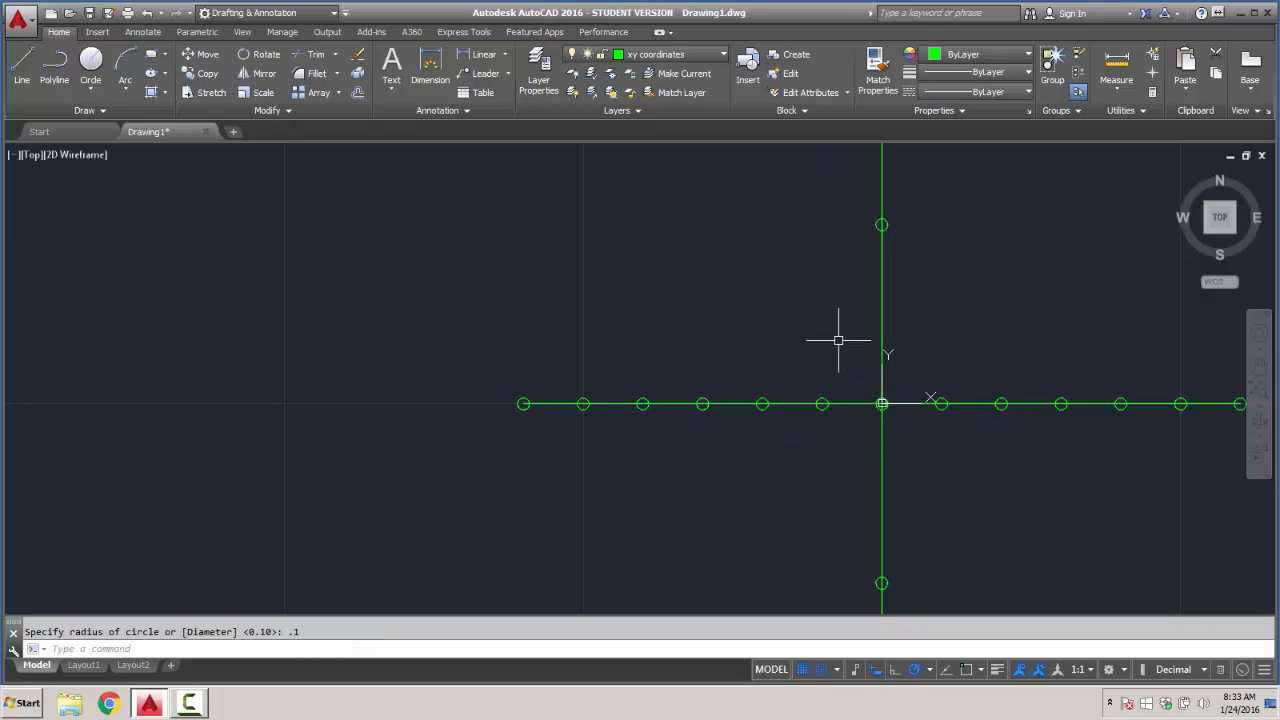
- Draw a circle centered on the positive Y axis at the snap point one unit above the origin
{"action": "key", "text": "Return"}
{"action": "left_click", "coordinate": [881, 345]}
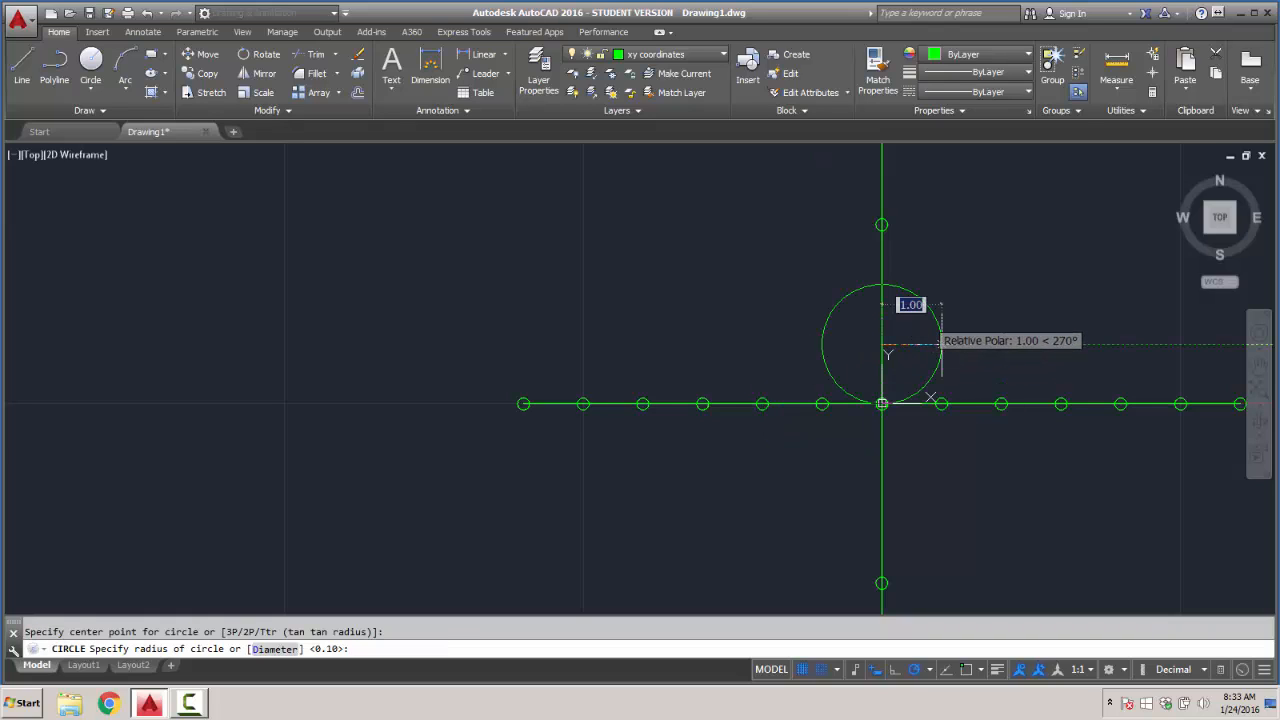
- Draw circles of radius 0.1 on the Y axis at 1 and 2 units above the origin
{"action": "type", "text": ".1"}
{"action": "key", "text": "Return"}
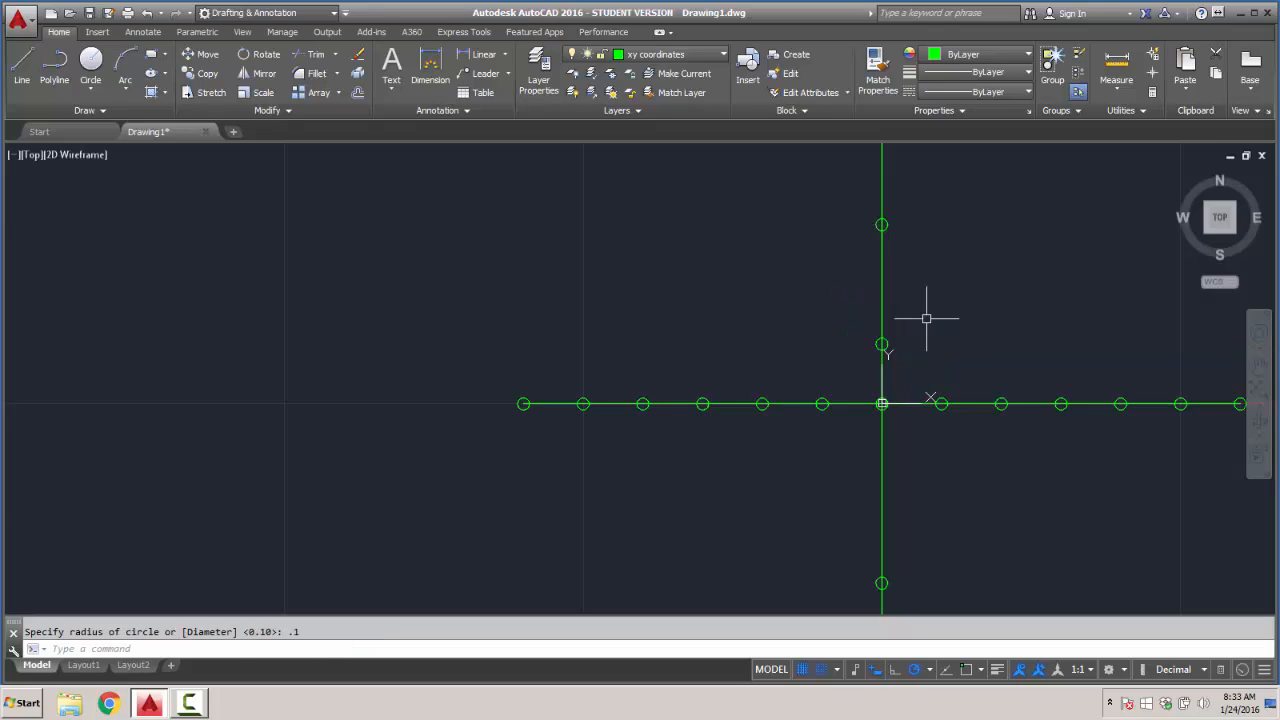
{"action": "key", "text": "Return"}
{"action": "left_click", "coordinate": [881, 285]}
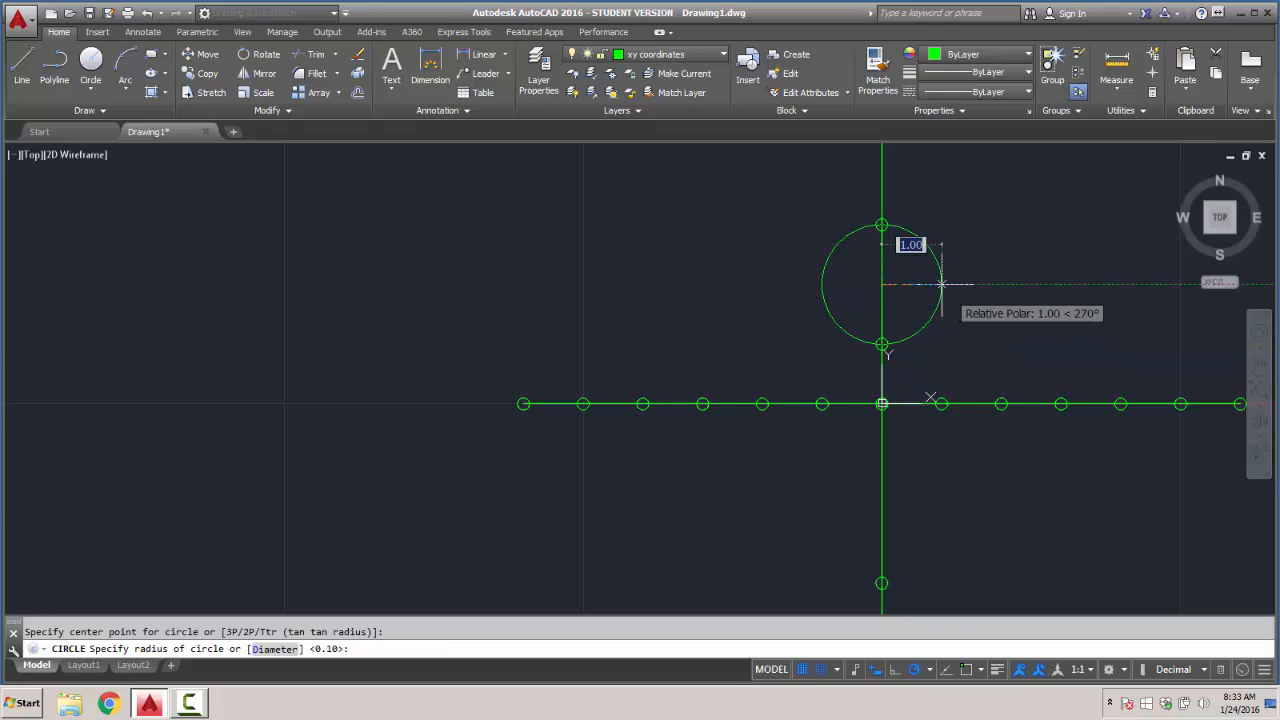
{"action": "type", "text": ".1"}
{"action": "key", "text": "Return"}
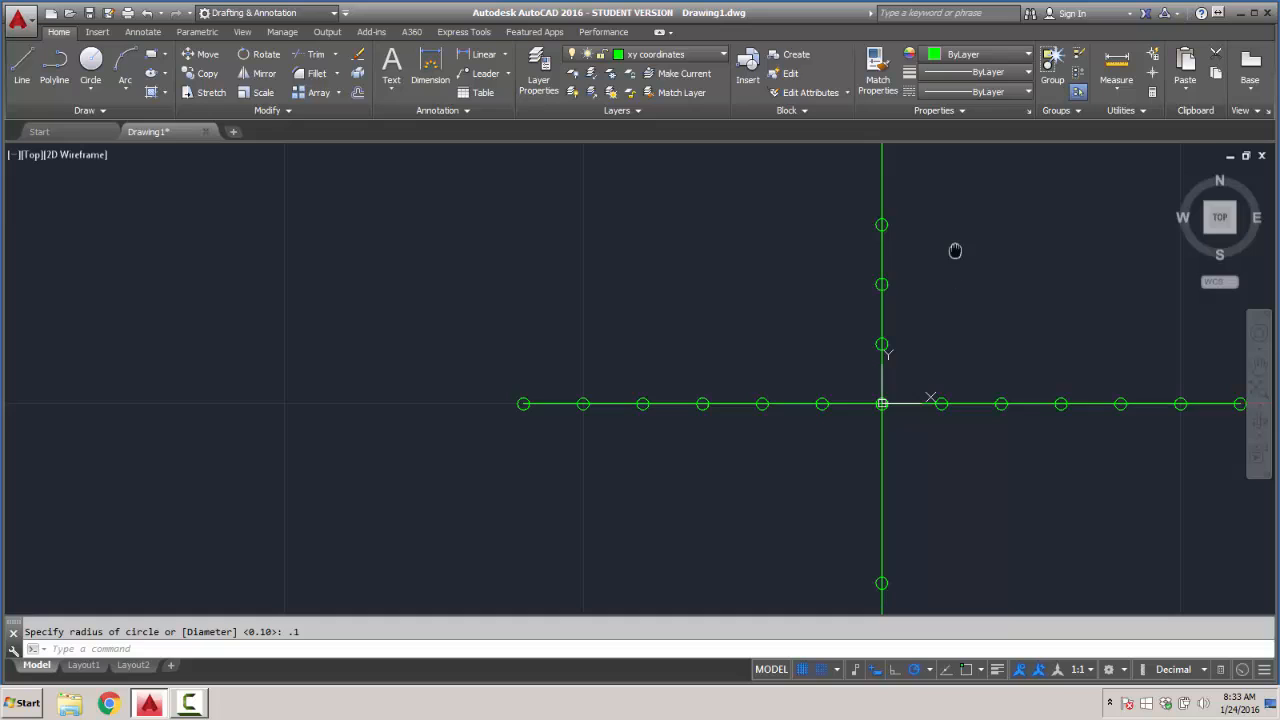
- Add circles of radius 0.1 on the Y axis at 4 and 5 units above the origin
{"action": "middle_click_drag", "start_coordinate": [954, 249], "coordinate": [948, 359]}
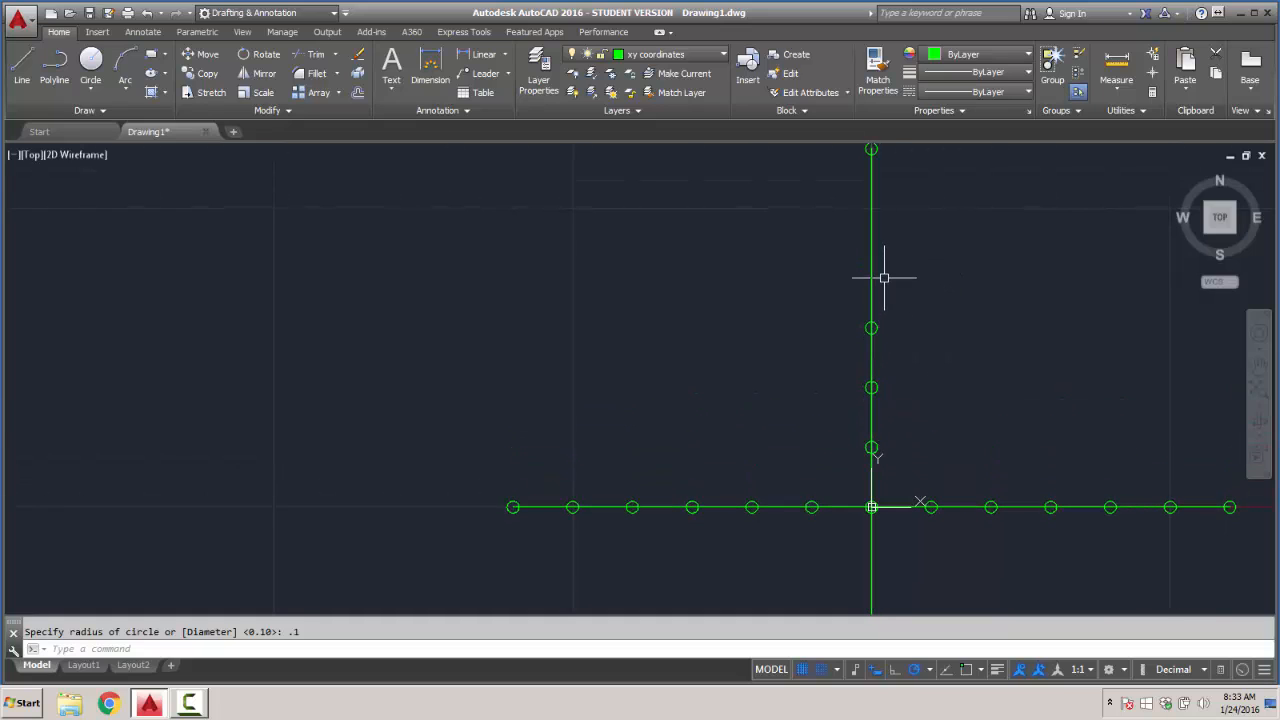
{"action": "key", "text": "Return"}
{"action": "left_click", "coordinate": [871, 267]}
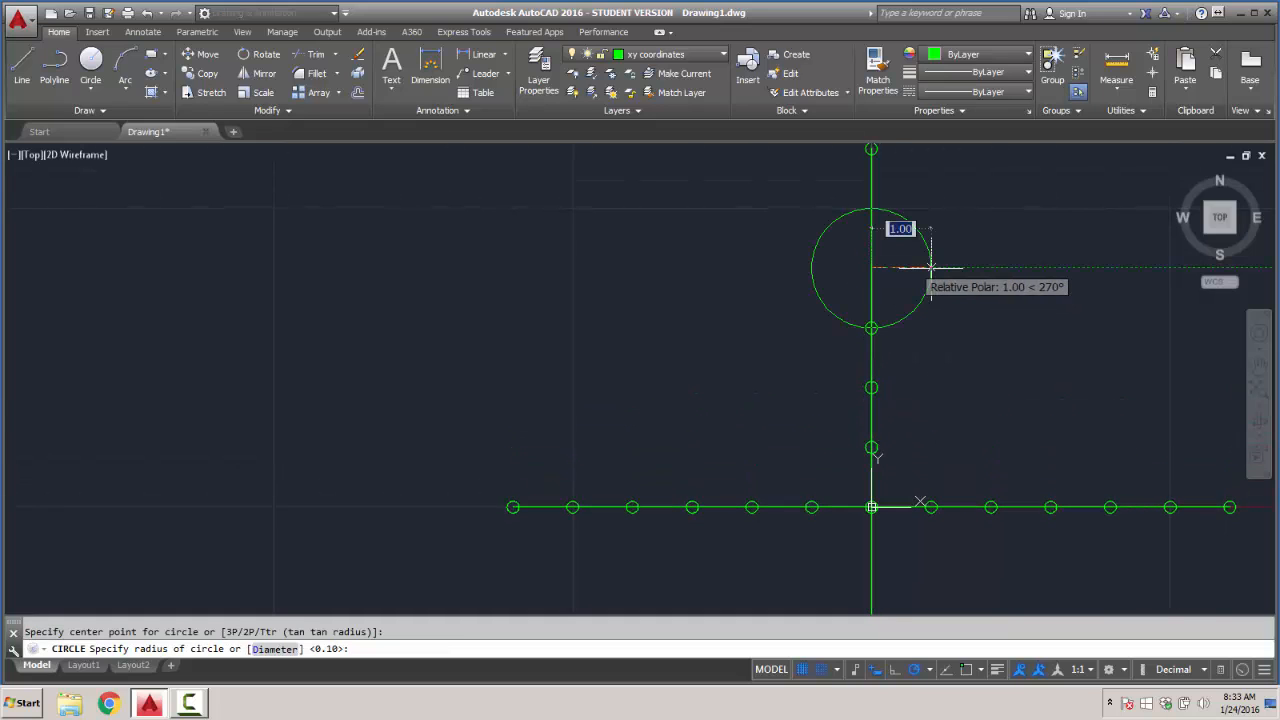
{"action": "type", "text": ".1"}
{"action": "key", "text": "Return"}
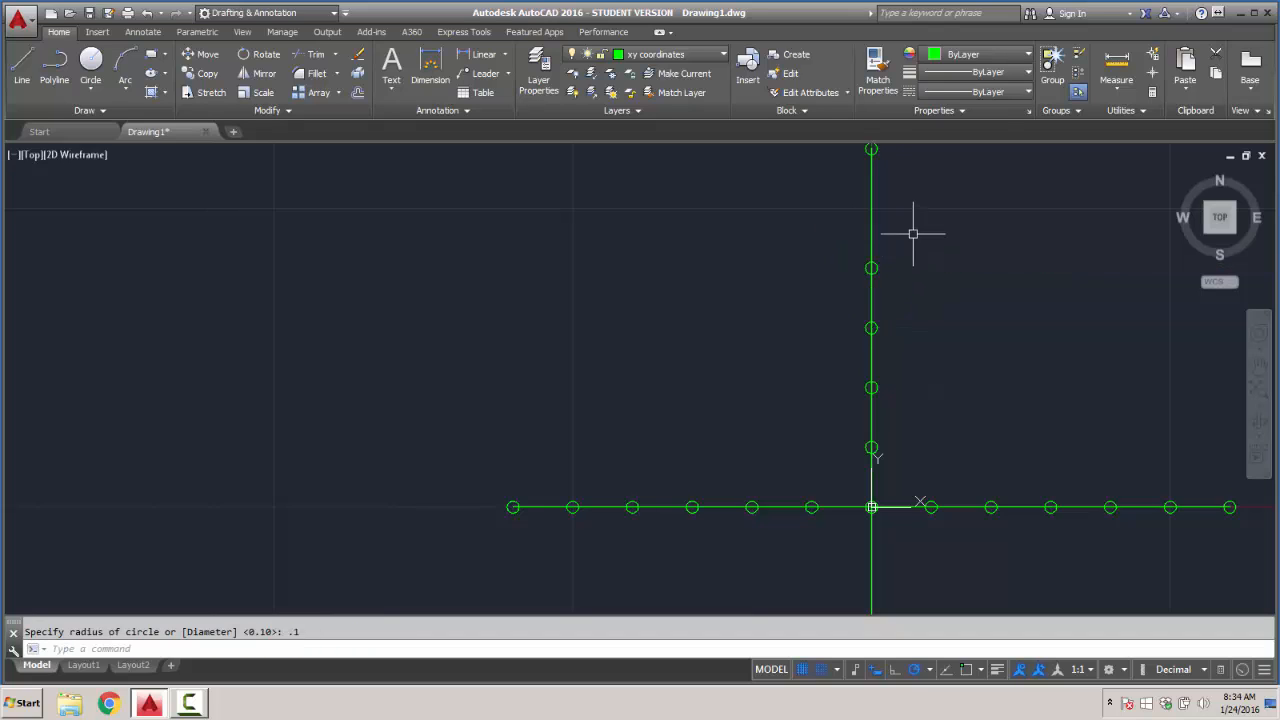
{"action": "key", "text": "Return"}
{"action": "left_click", "coordinate": [871, 209]}
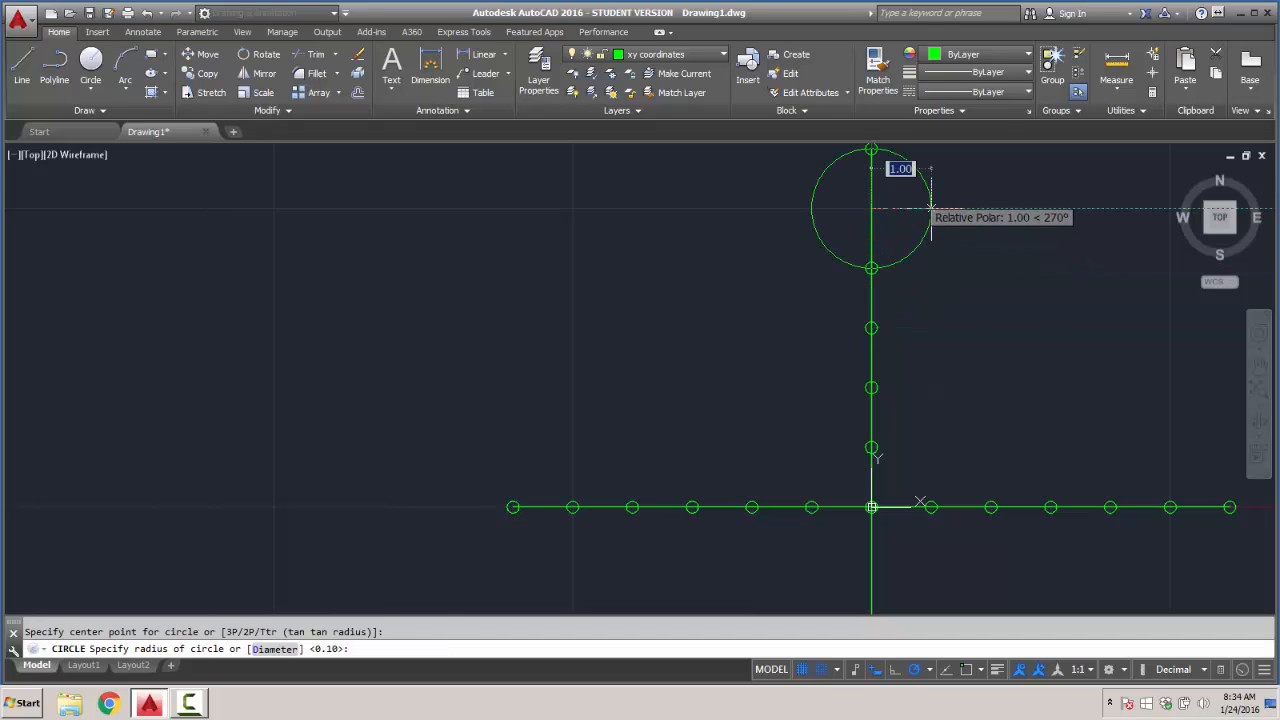
{"action": "type", "text": ".1"}
{"action": "key", "text": "Return"}
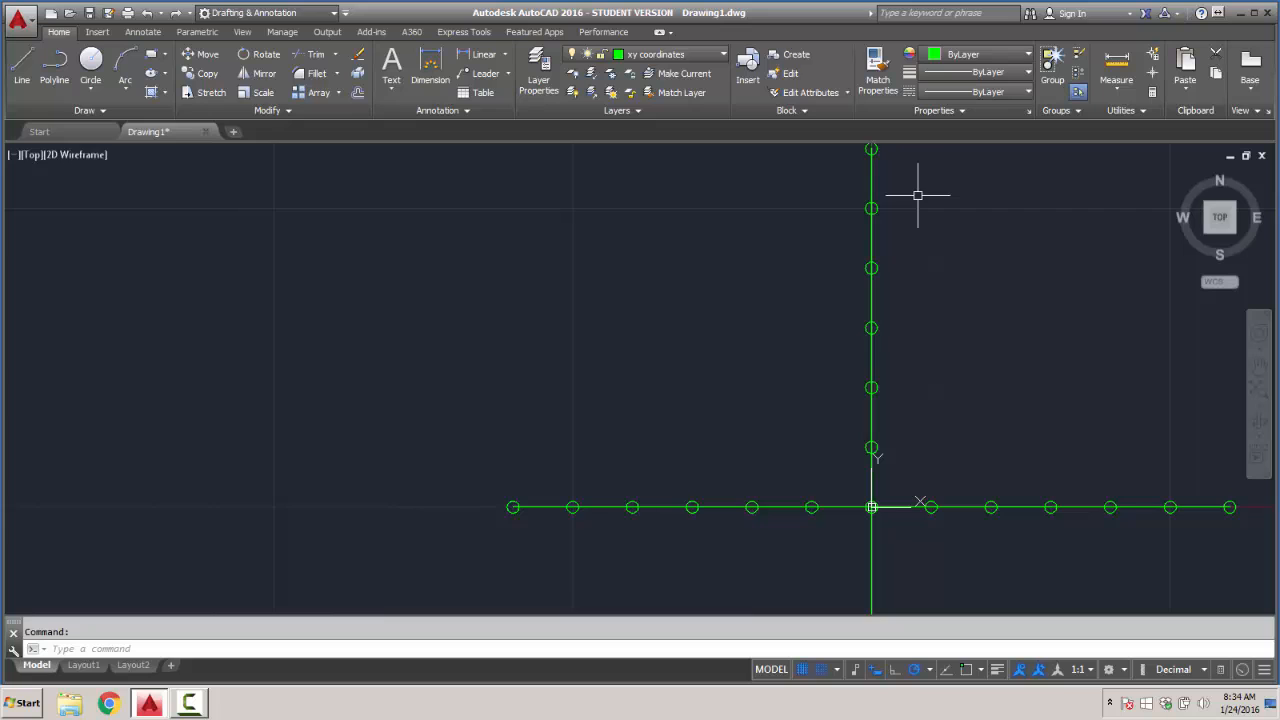
- Draw circles of radius 0.1 on the Y axis at 1 and 2 units below the origin
{"action": "scroll", "coordinate": [917, 195], "scroll_direction": "down", "scroll_amount": 3}
{"action": "scroll", "coordinate": [920, 409], "scroll_direction": "up", "scroll_amount": 3}
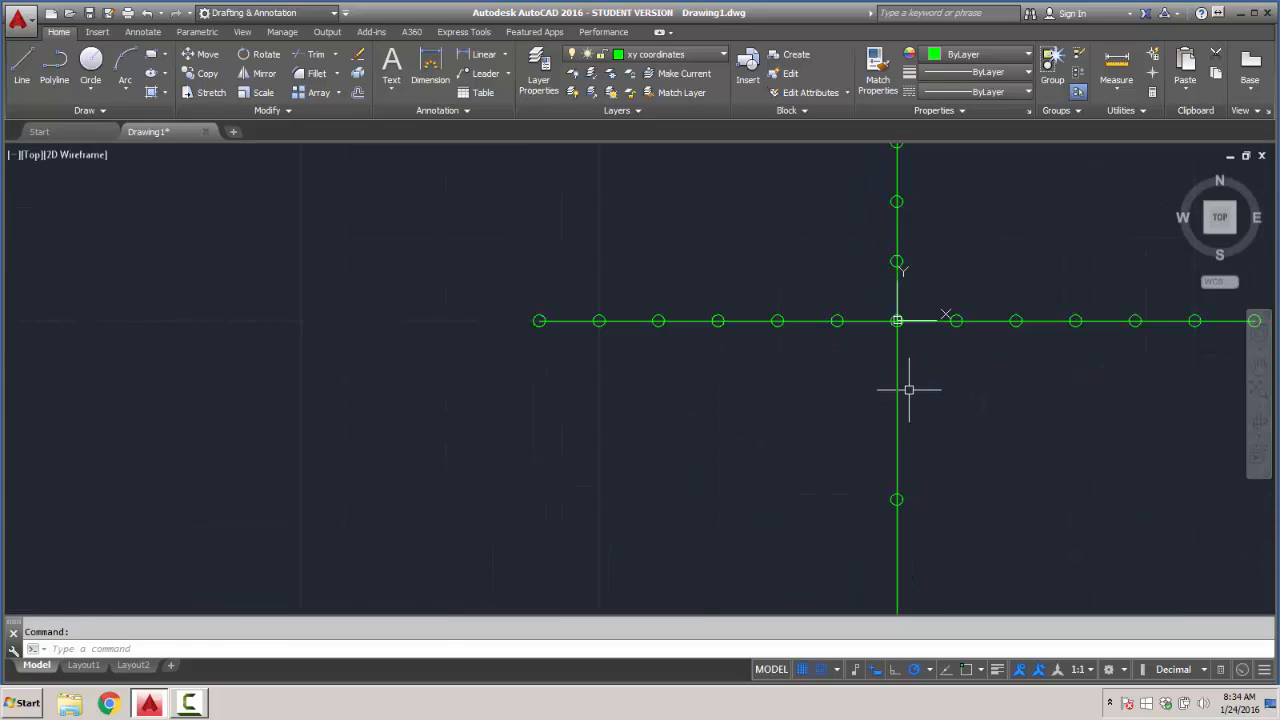
{"action": "key", "text": "Return"}
{"action": "left_click", "coordinate": [897, 321]}
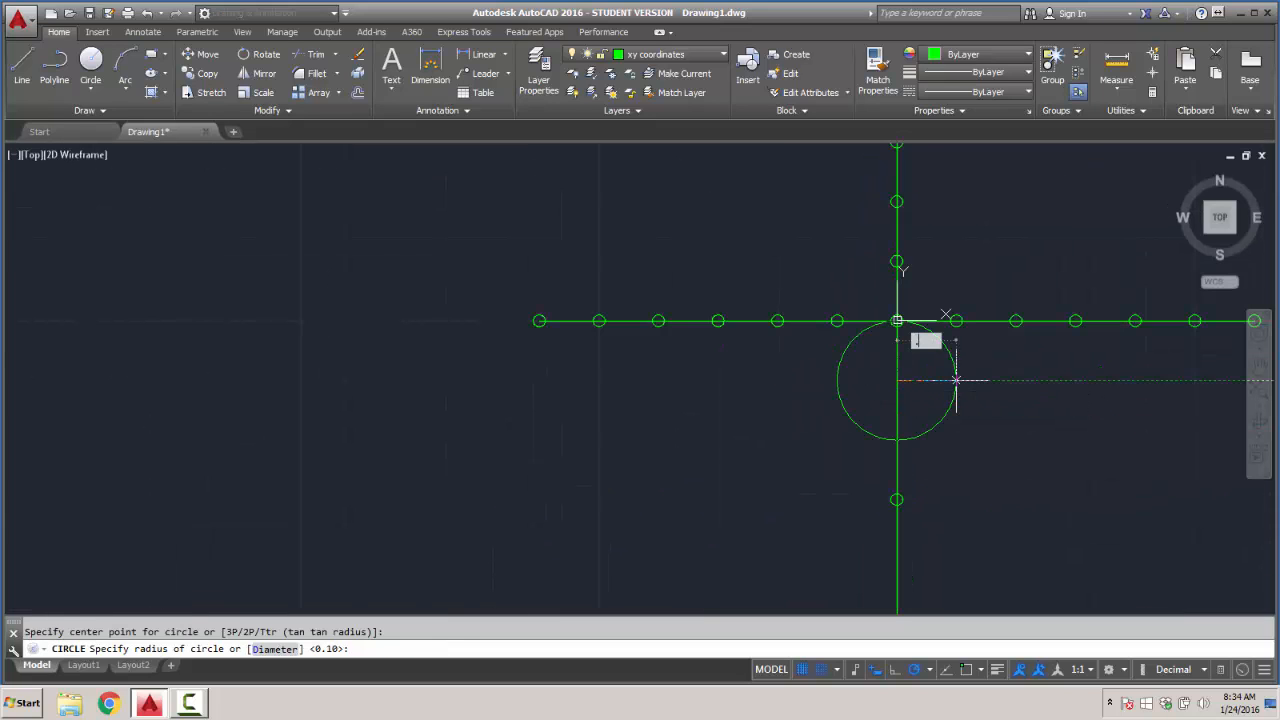
{"action": "type", "text": ".1"}
{"action": "key", "text": "Return"}
{"action": "key", "text": "Return"}
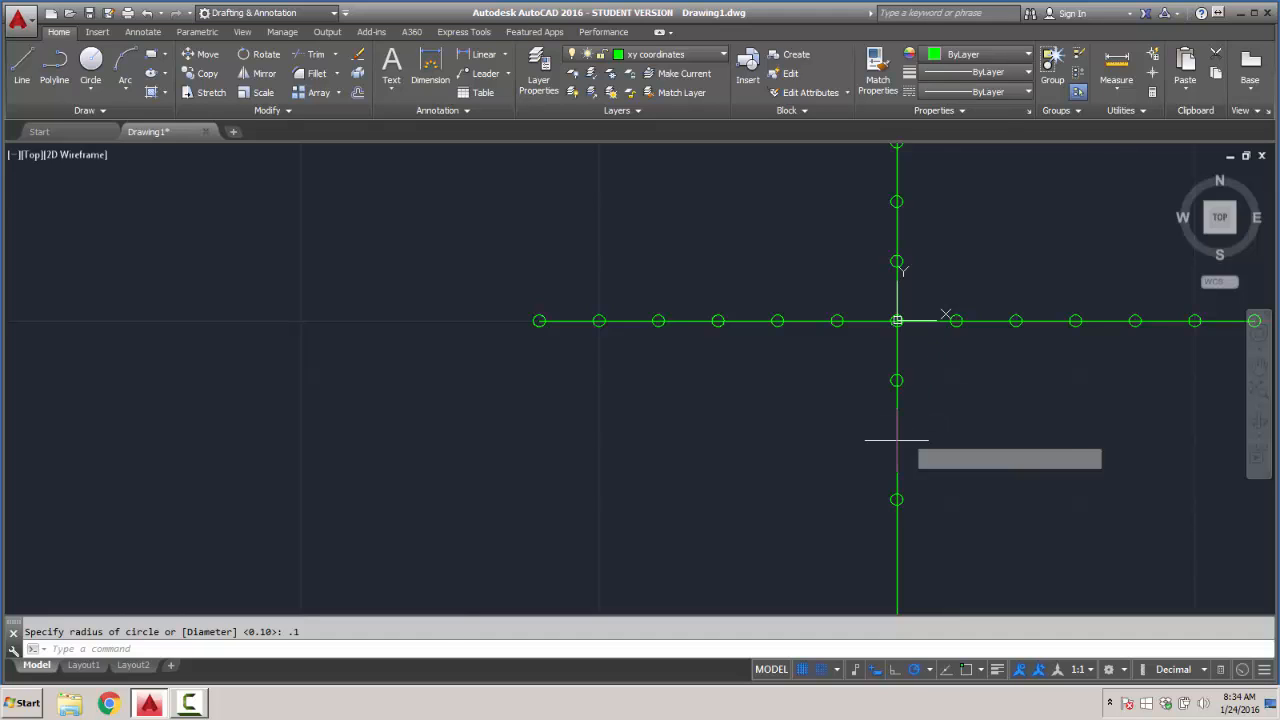
{"action": "left_click", "coordinate": [897, 440]}
{"action": "type", "text": ".1"}
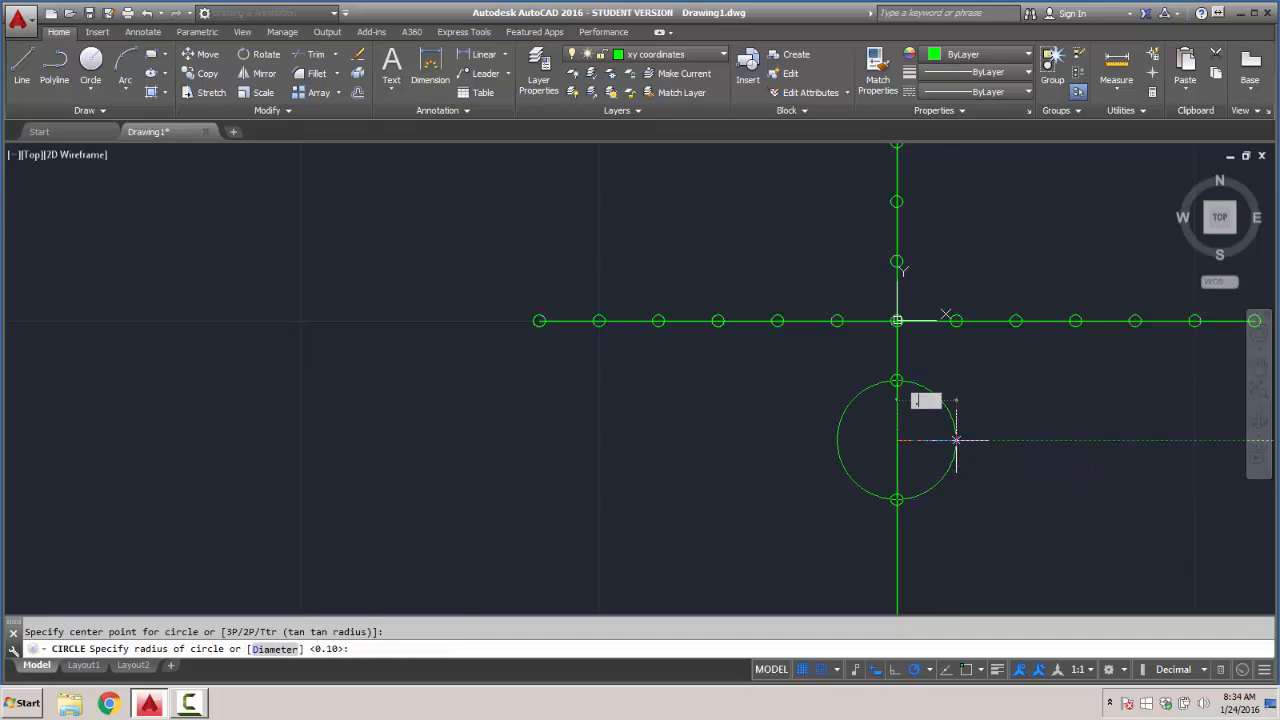
{"action": "key", "text": "Return"}
- Add circles of radius 0.1 on the Y axis at 4 and 5 units below the origin
{"action": "key", "text": "Return"}
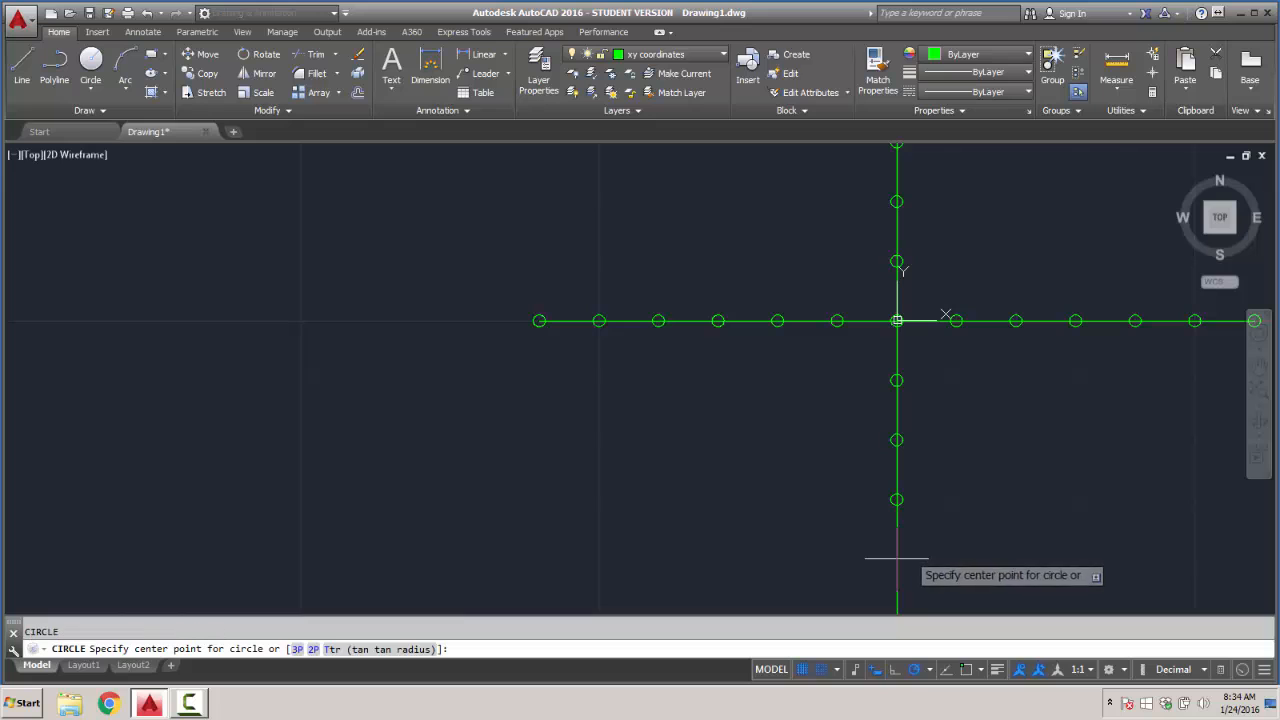
{"action": "left_click", "coordinate": [897, 559]}
{"action": "type", "text": ".1"}
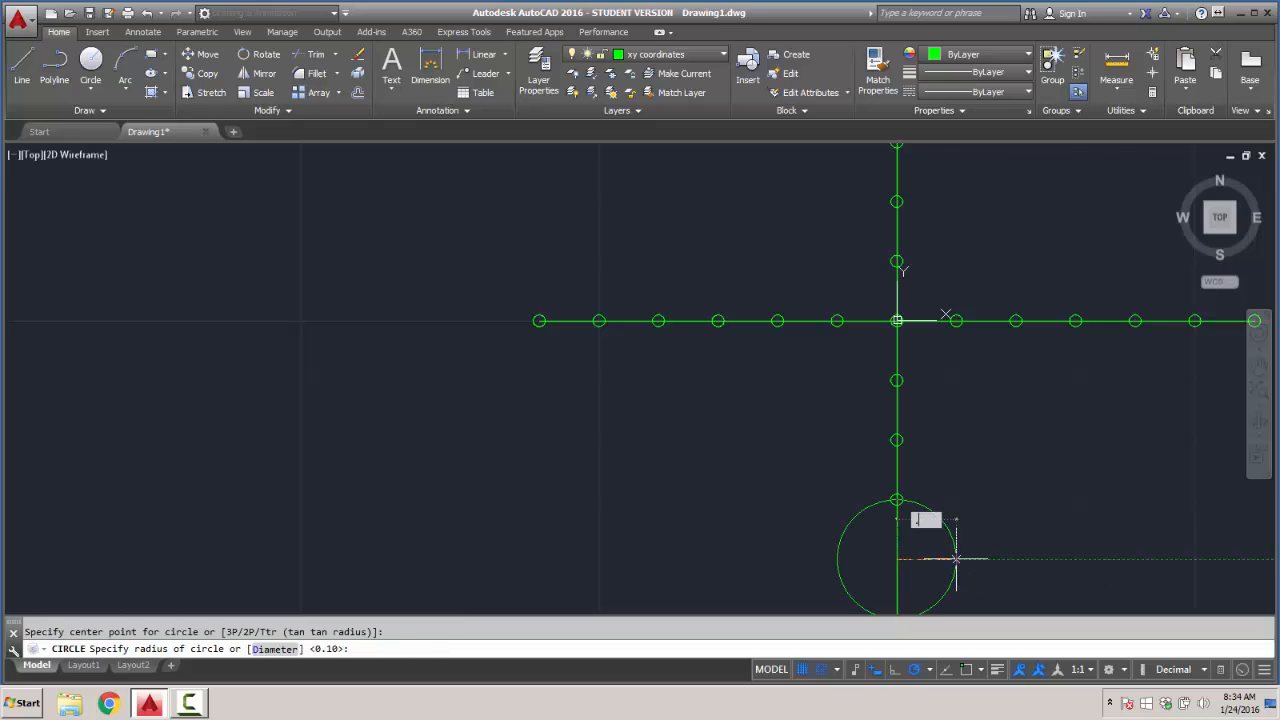
{"action": "key", "text": "Return"}
{"action": "middle_click_drag", "start_coordinate": [945, 555], "coordinate": [934, 409]}
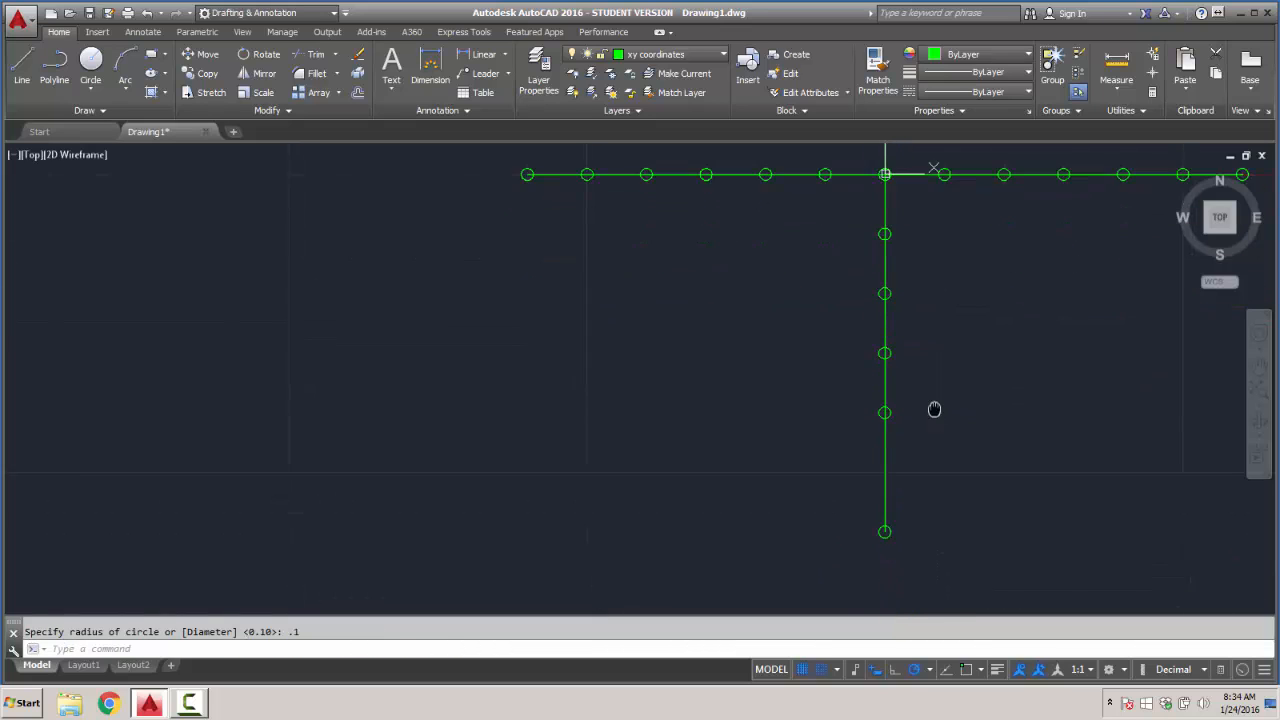
{"action": "key", "text": "Return"}
{"action": "left_click", "coordinate": [884, 469]}
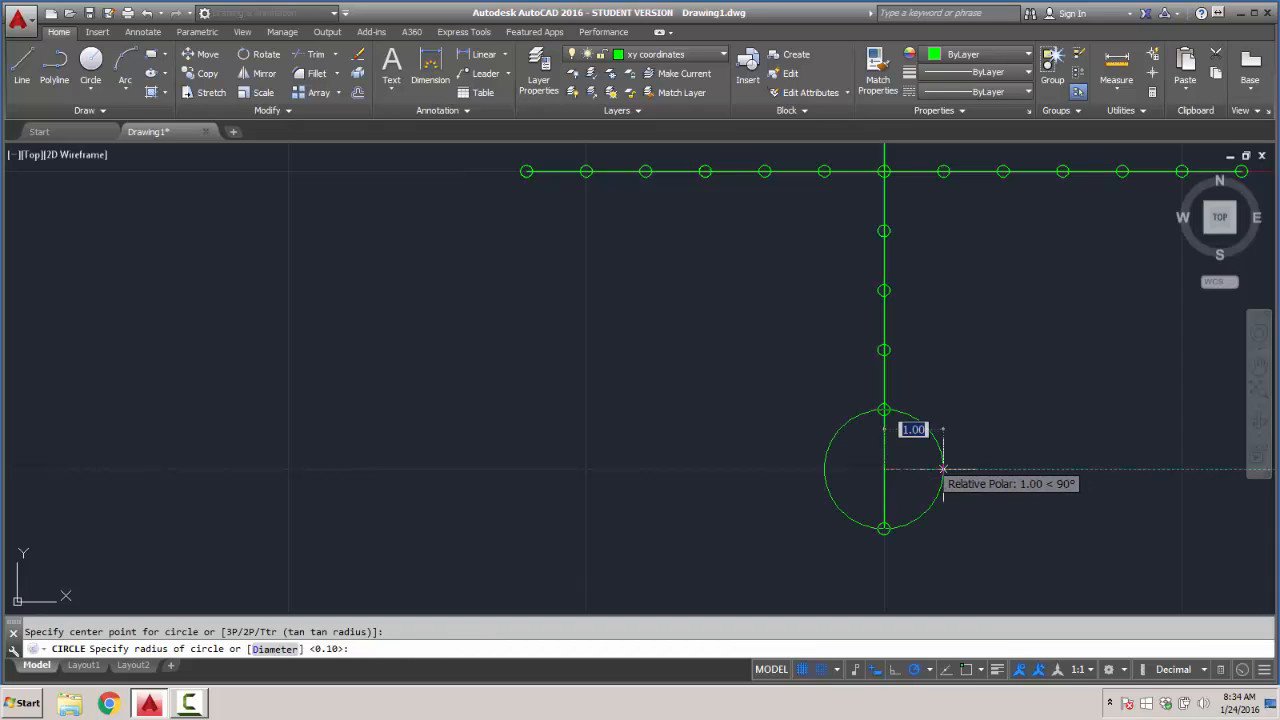
{"action": "type", "text": ".1"}
{"action": "key", "text": "Return"}
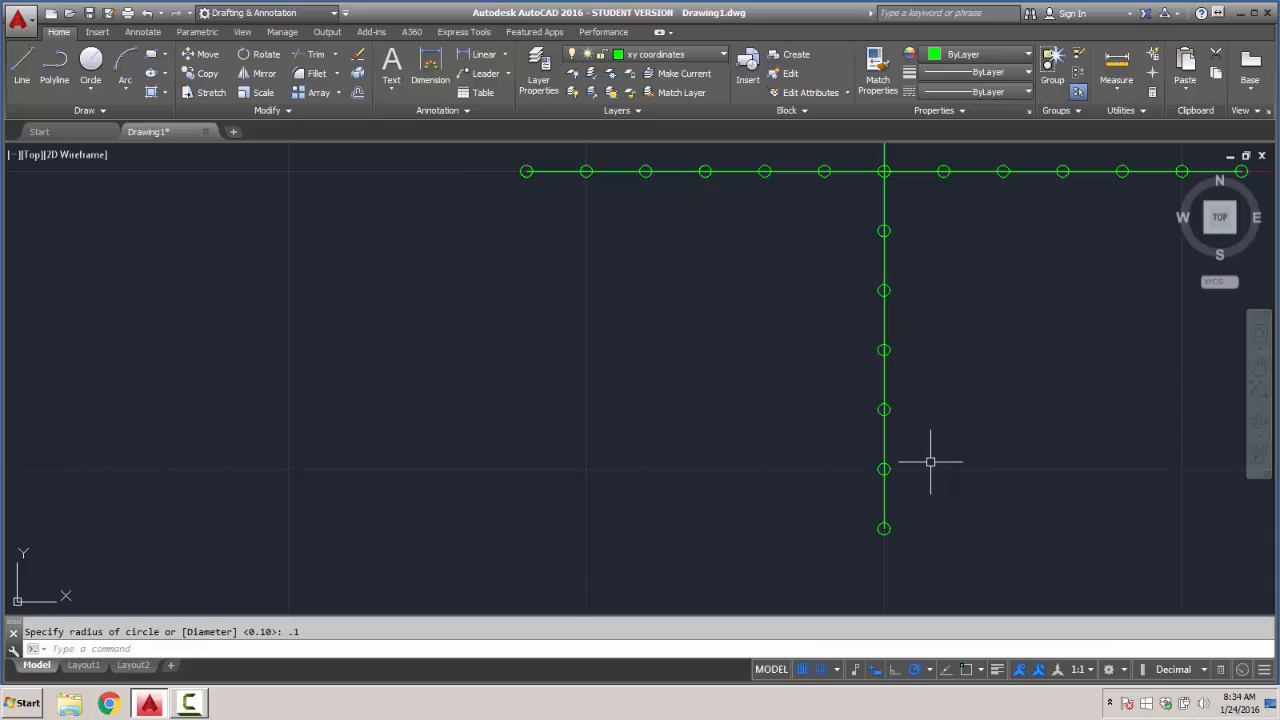
{"action": "middle_click", "coordinate": [992, 366]}
{"action": "middle_click", "coordinate": [992, 366]}
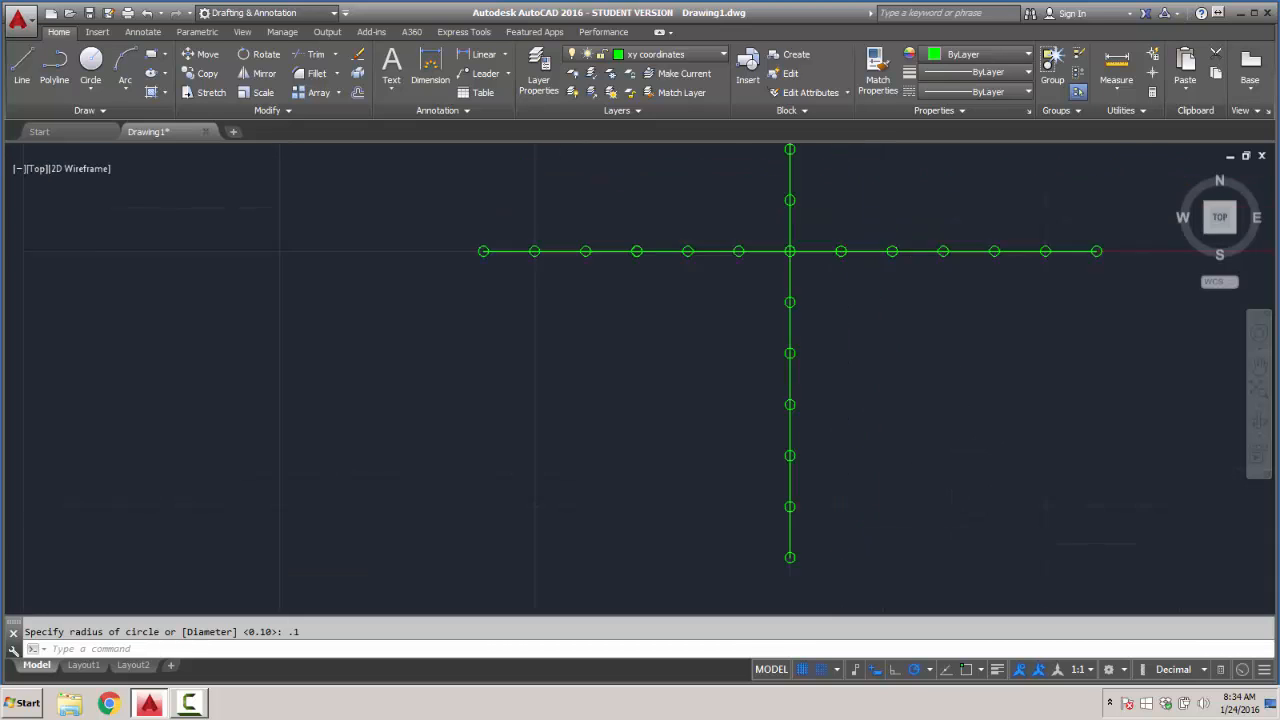
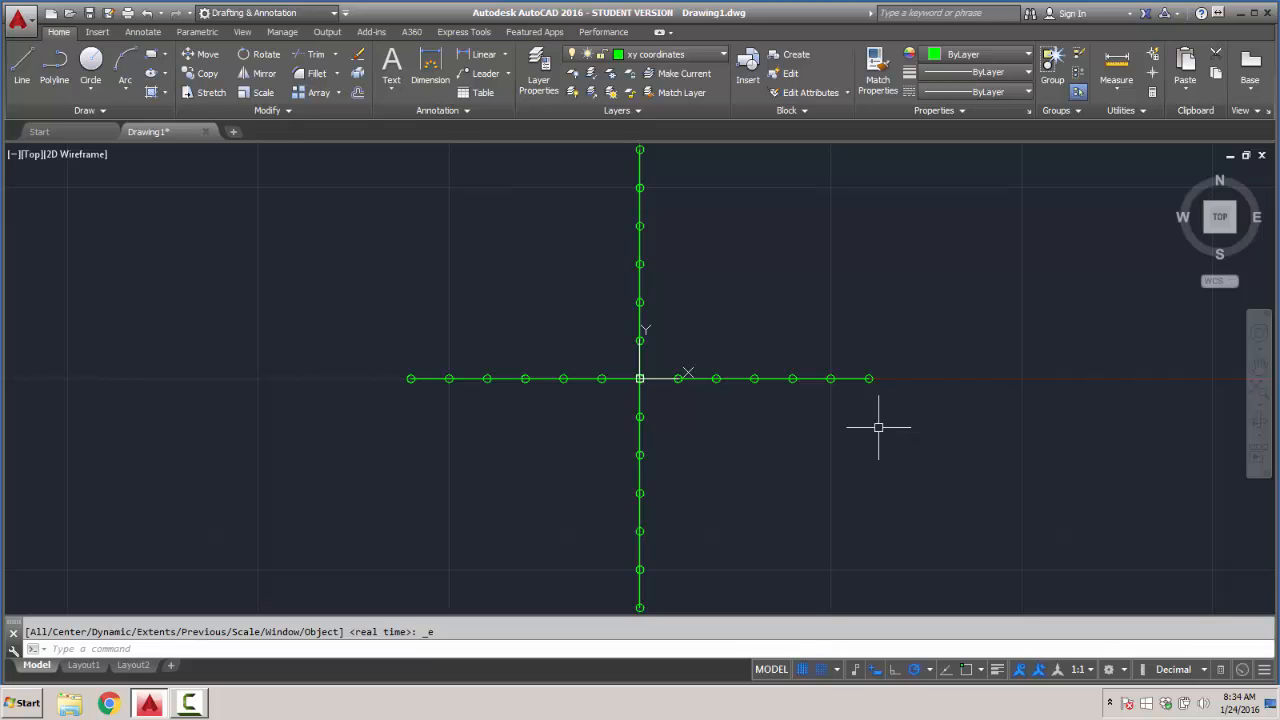
{"action": "left_click", "coordinate": [704, 58]}
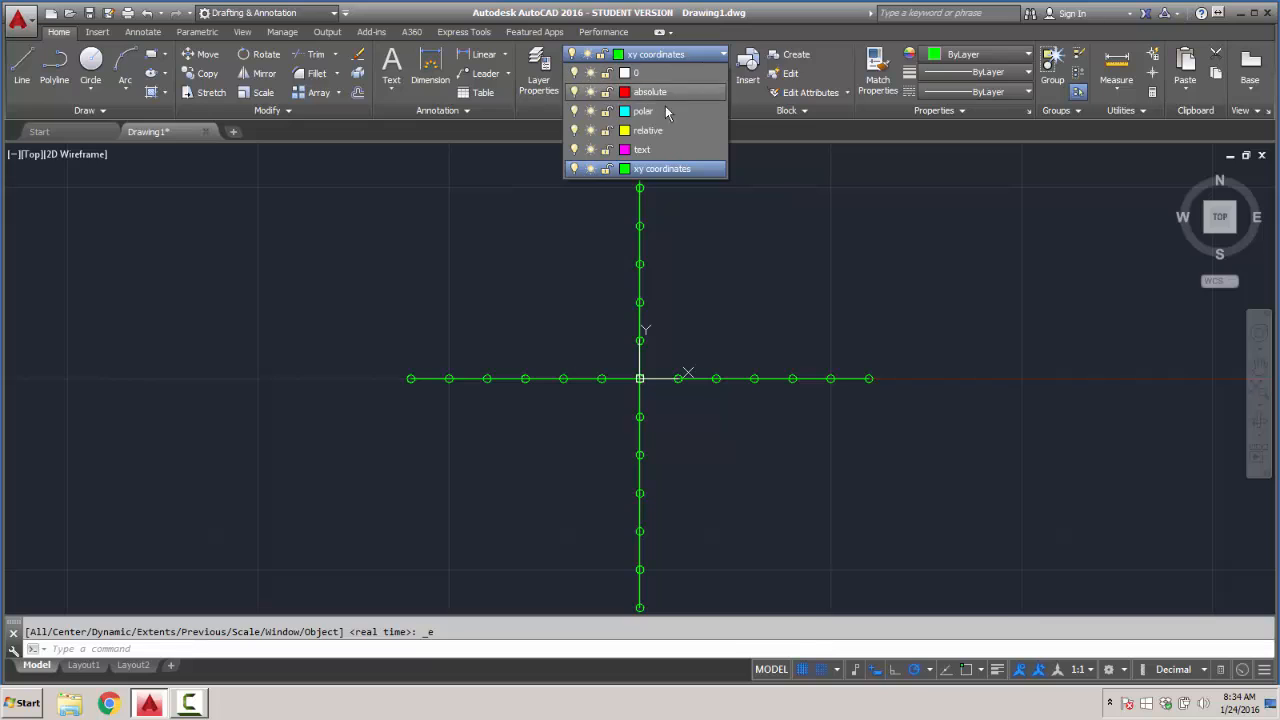
{"action": "left_click", "coordinate": [625, 150]}
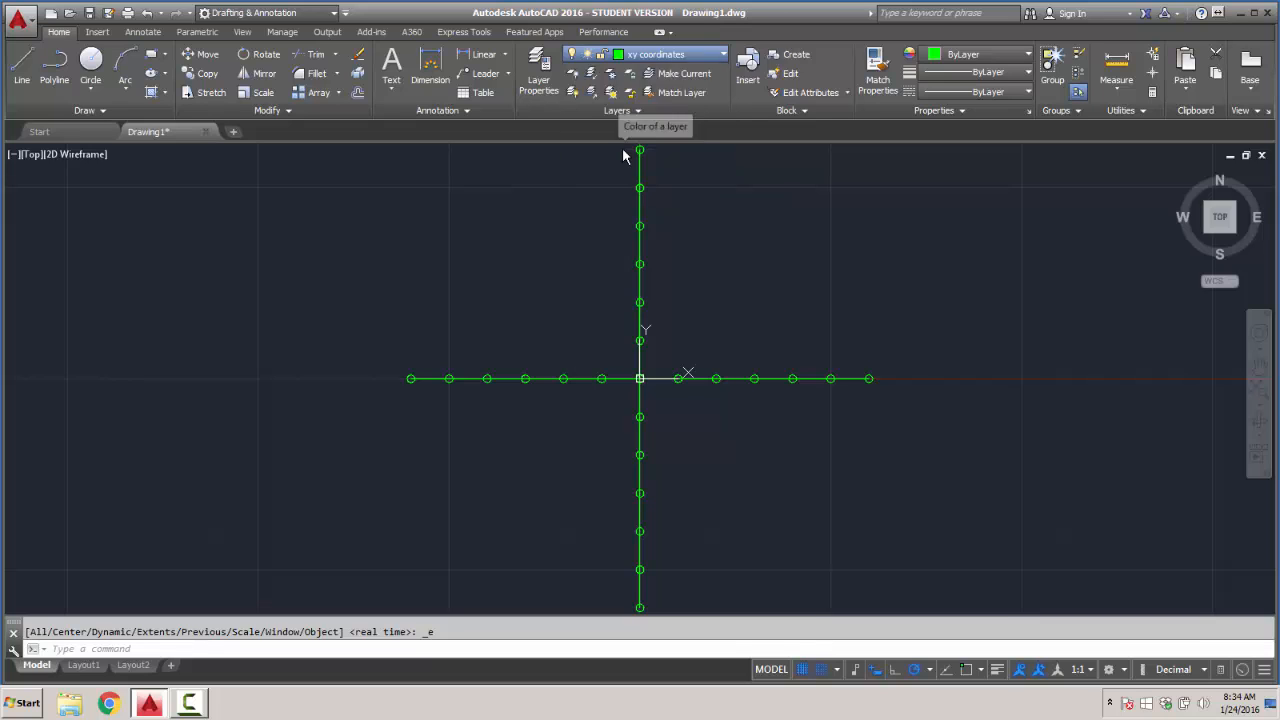
{"action": "left_click", "coordinate": [620, 476]}
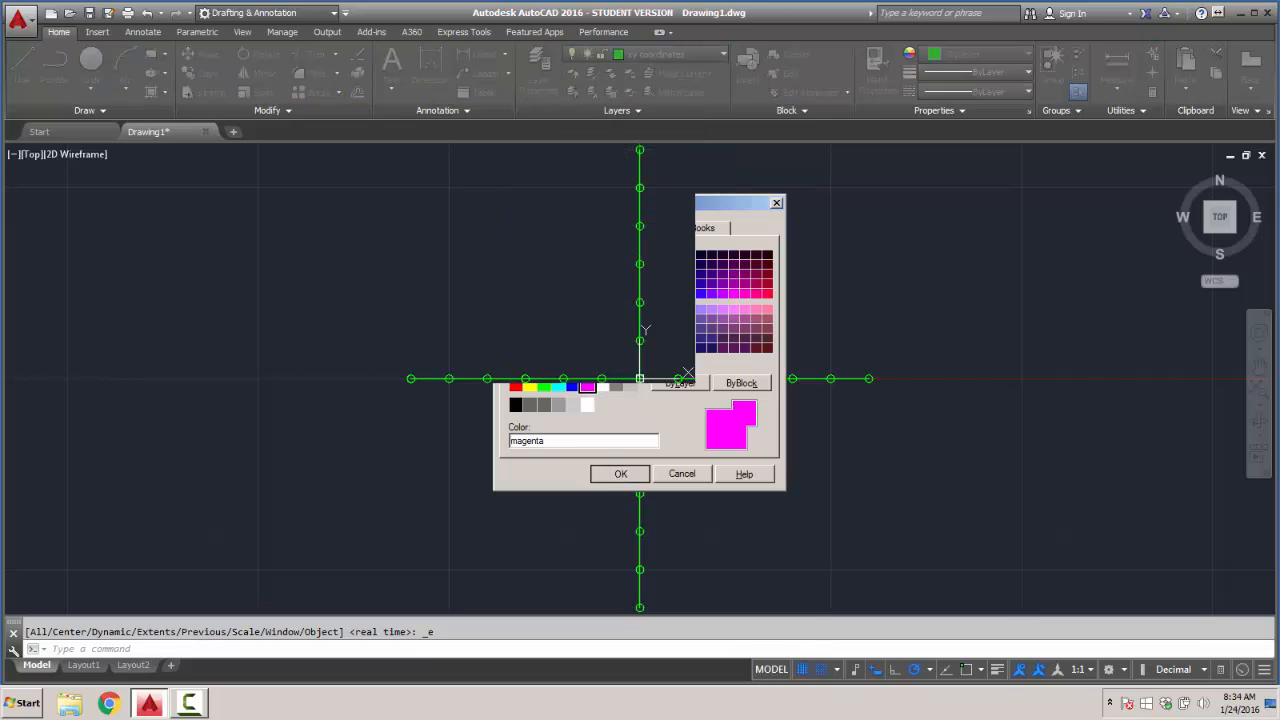
- Make the text layer current and add single-line text "0" at (-5, 1) with height 0.20 and rotation 0
{"action": "left_click", "coordinate": [724, 56]}
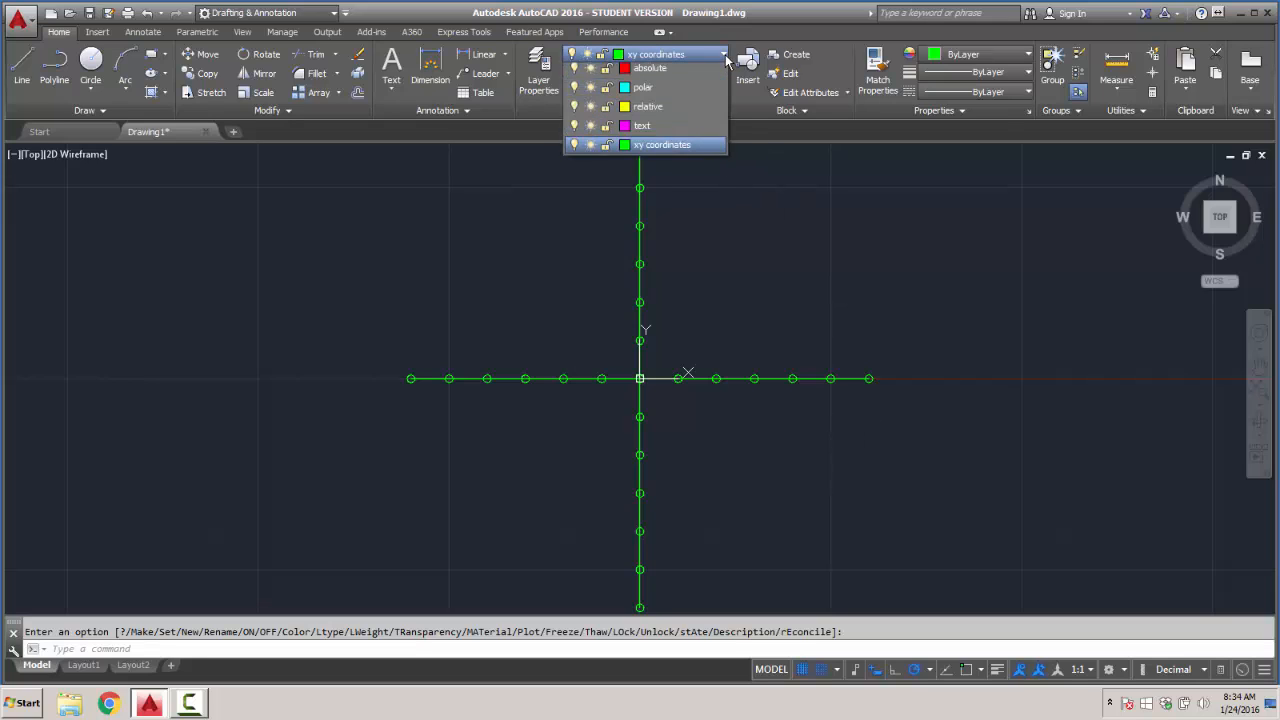
{"action": "left_click", "coordinate": [642, 165]}
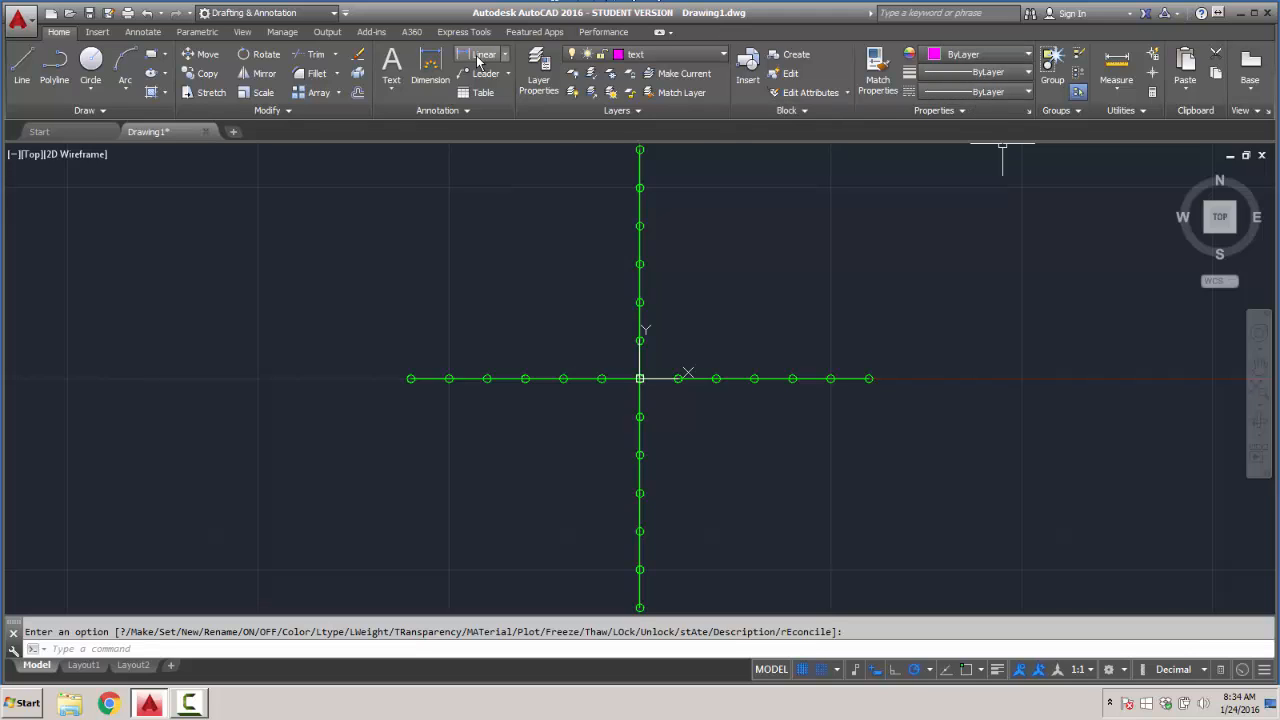
{"action": "left_click", "coordinate": [391, 93]}
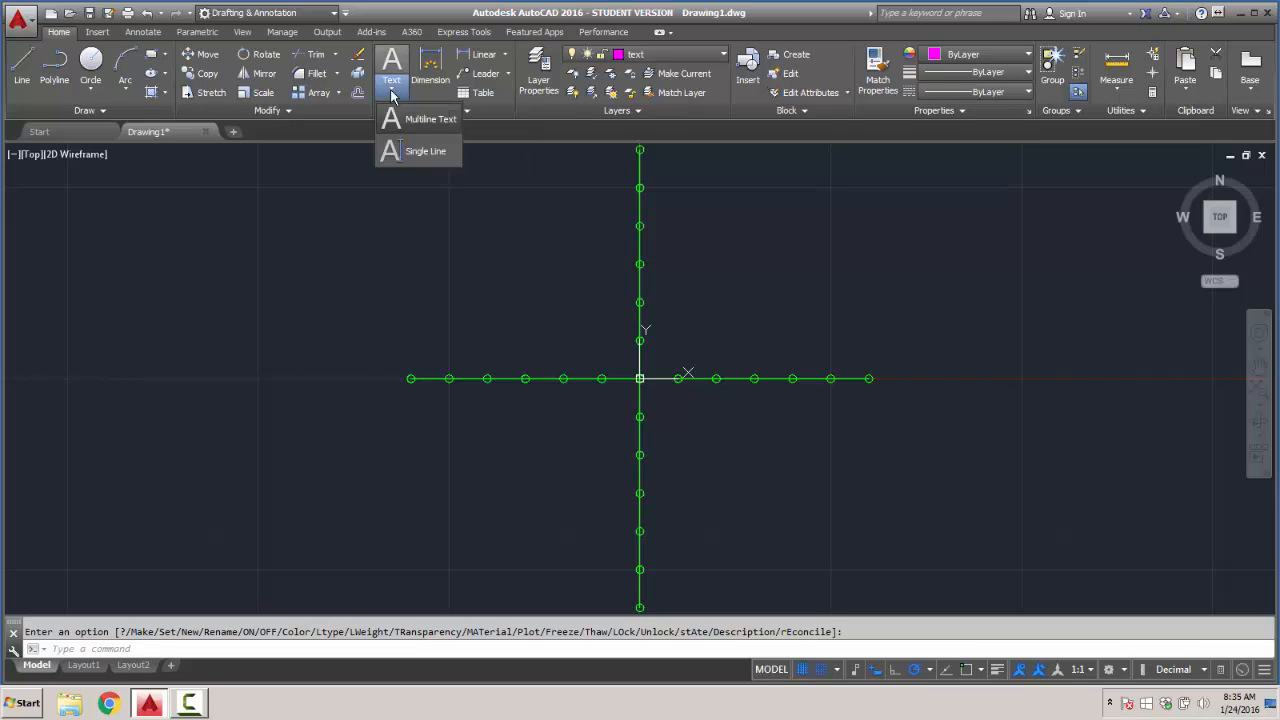
{"action": "left_click", "coordinate": [418, 153]}
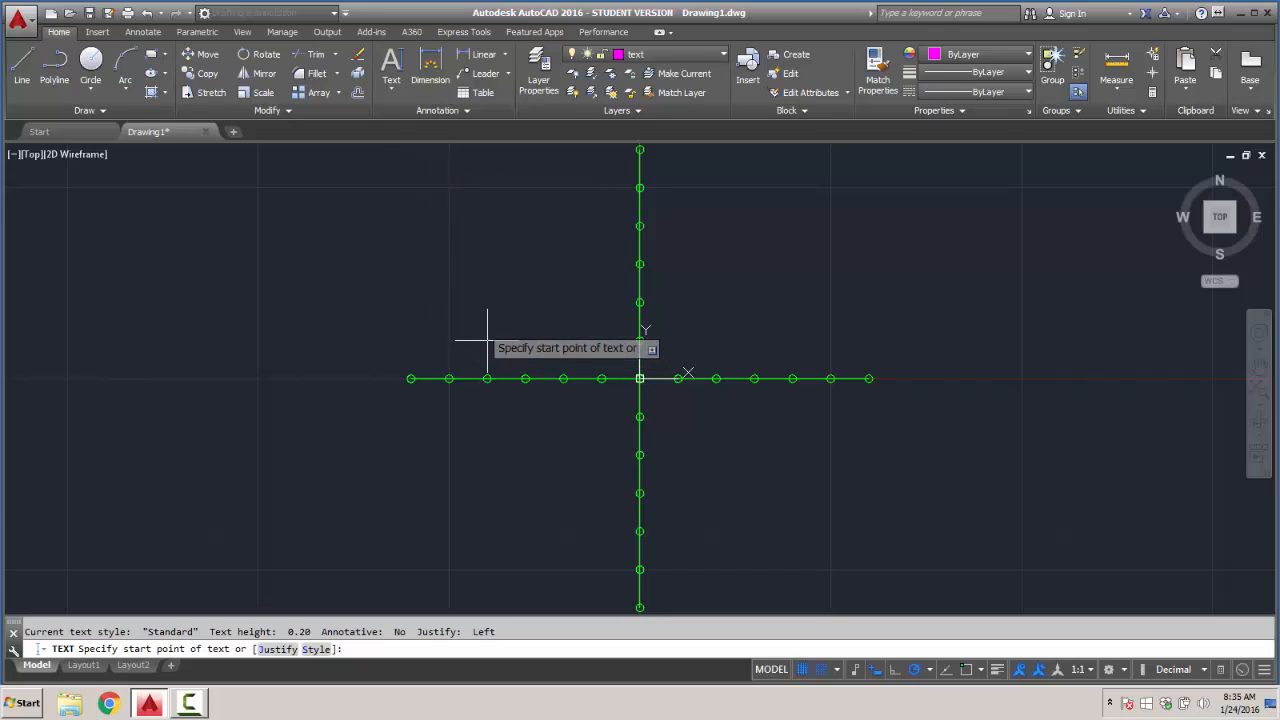
{"action": "left_click", "coordinate": [449, 340]}
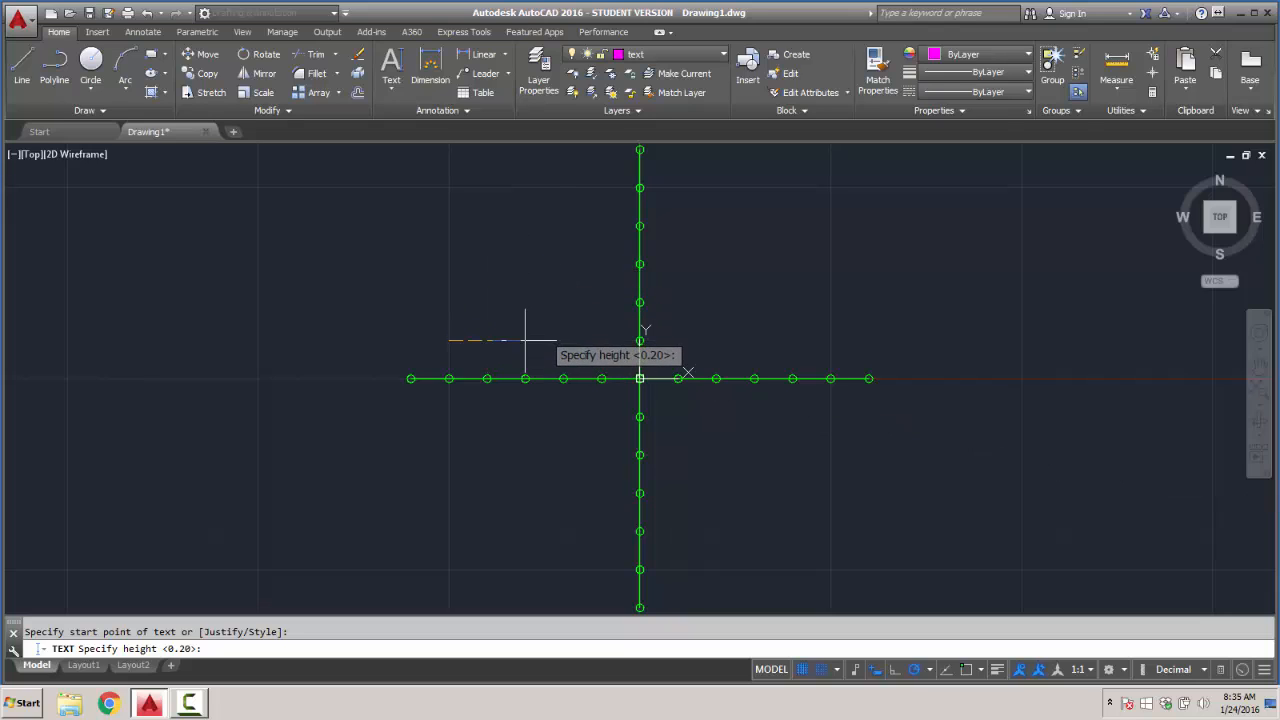
{"action": "key", "text": "Return"}
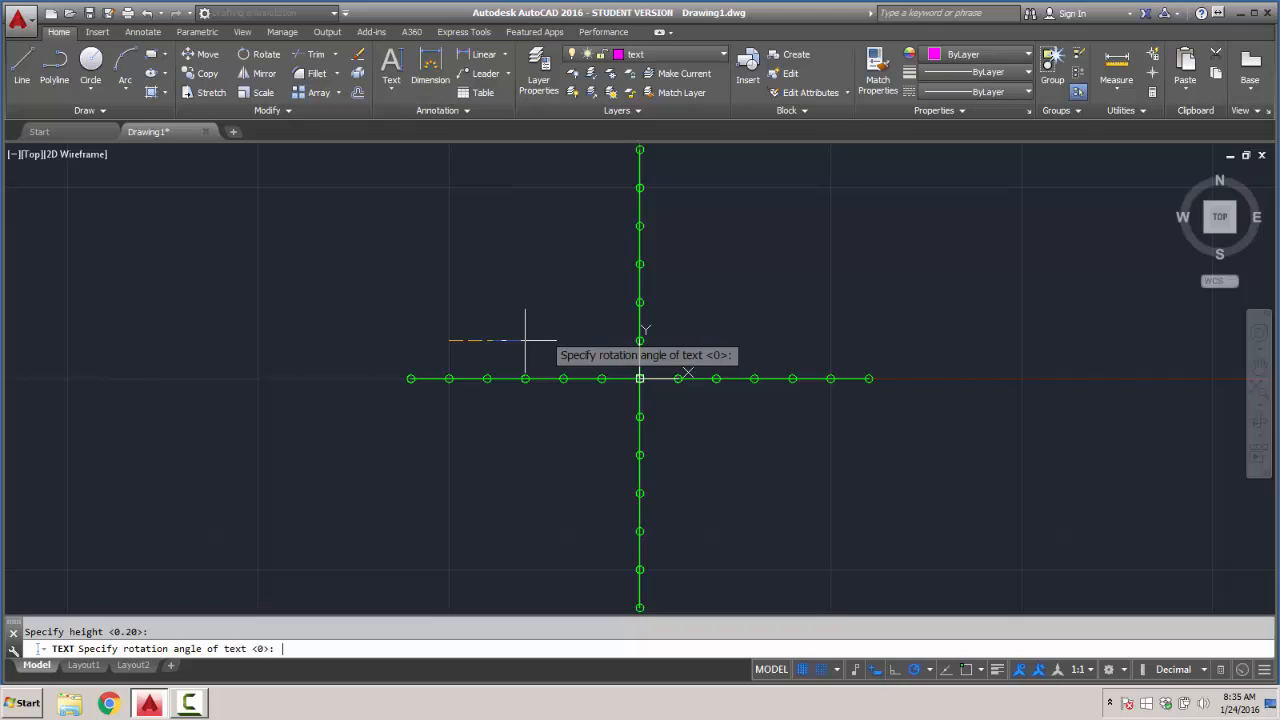
{"action": "key", "text": "Return"}
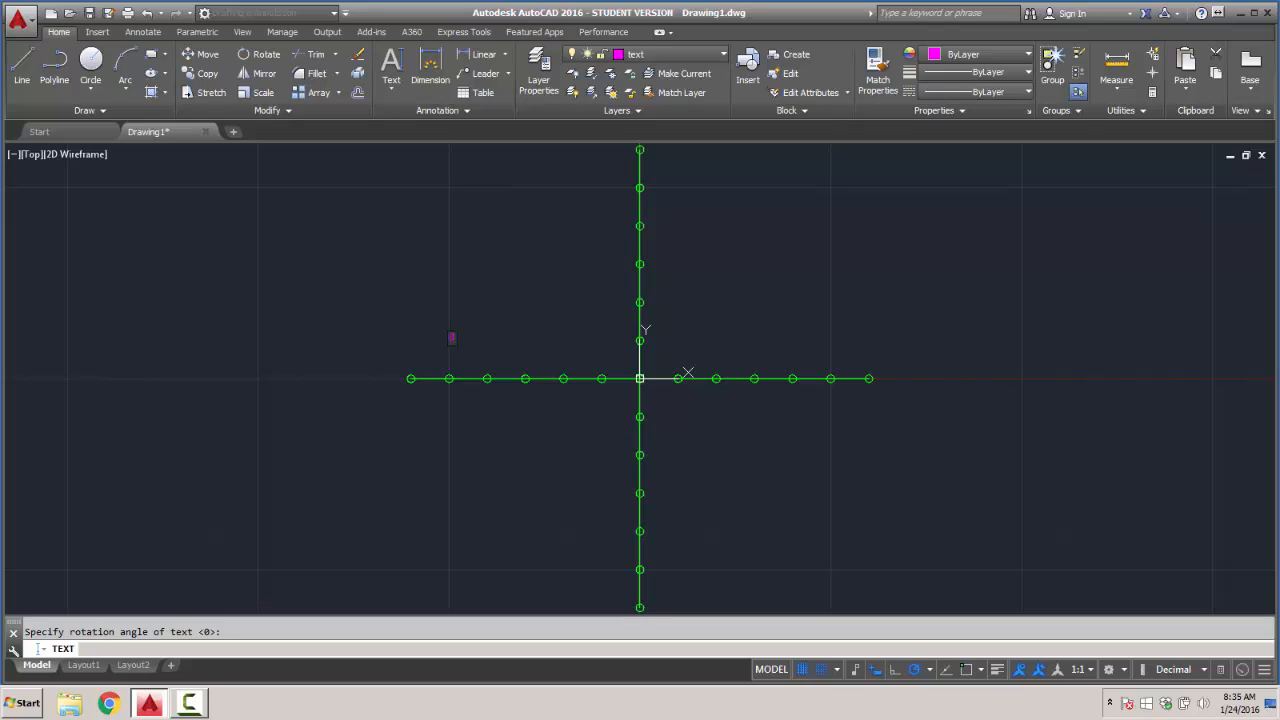
{"action": "right_click", "coordinate": [562, 332]}
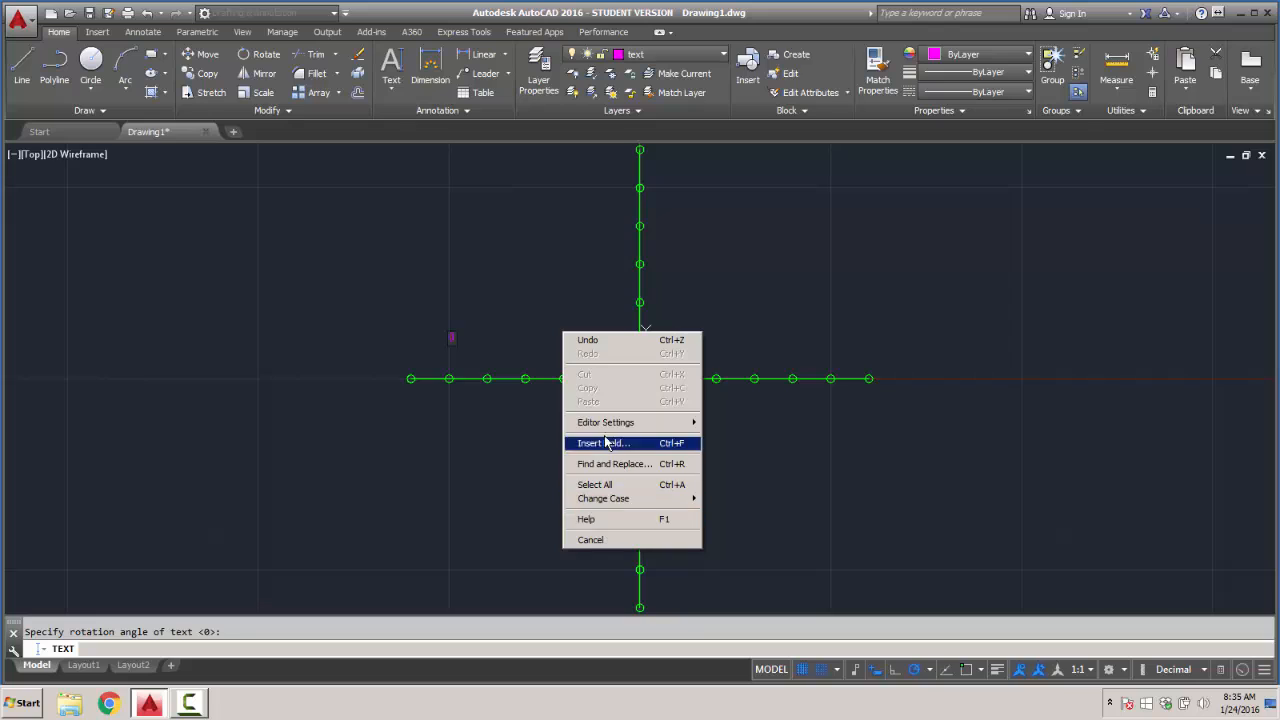
{"action": "left_click", "coordinate": [536, 358]}
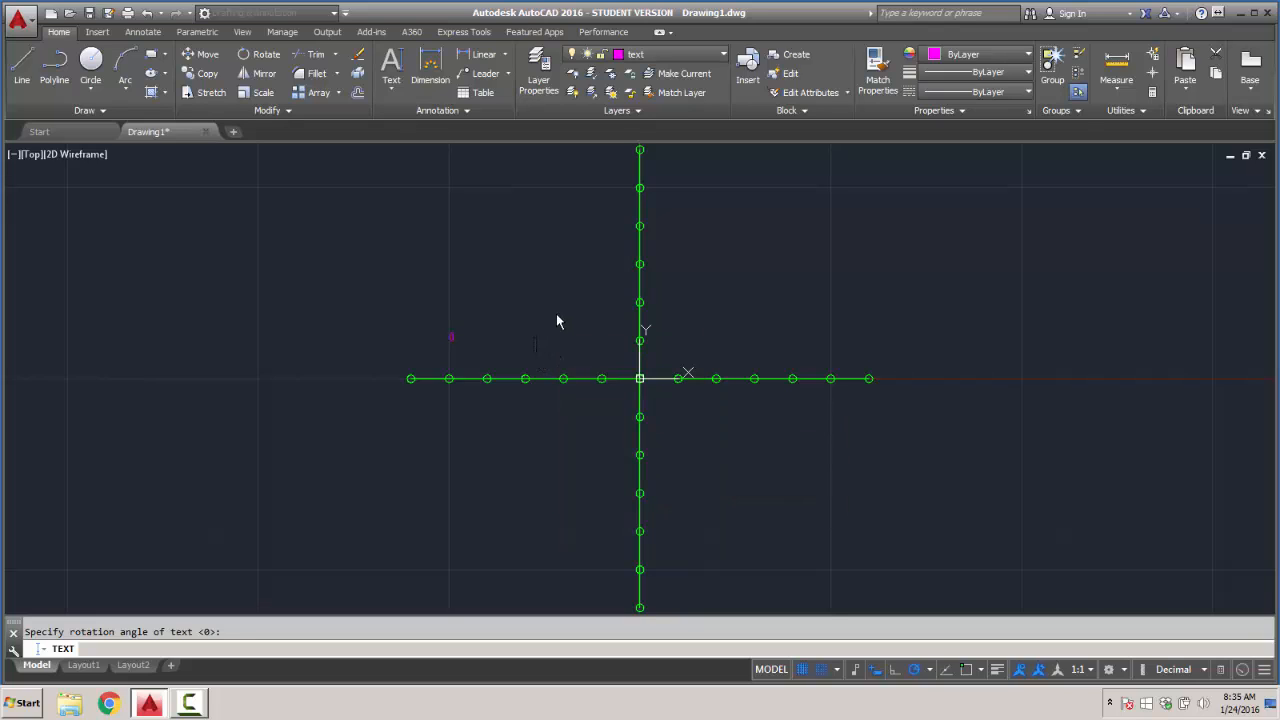
{"action": "scroll", "coordinate": [457, 345], "scroll_direction": "up", "scroll_amount": 4}
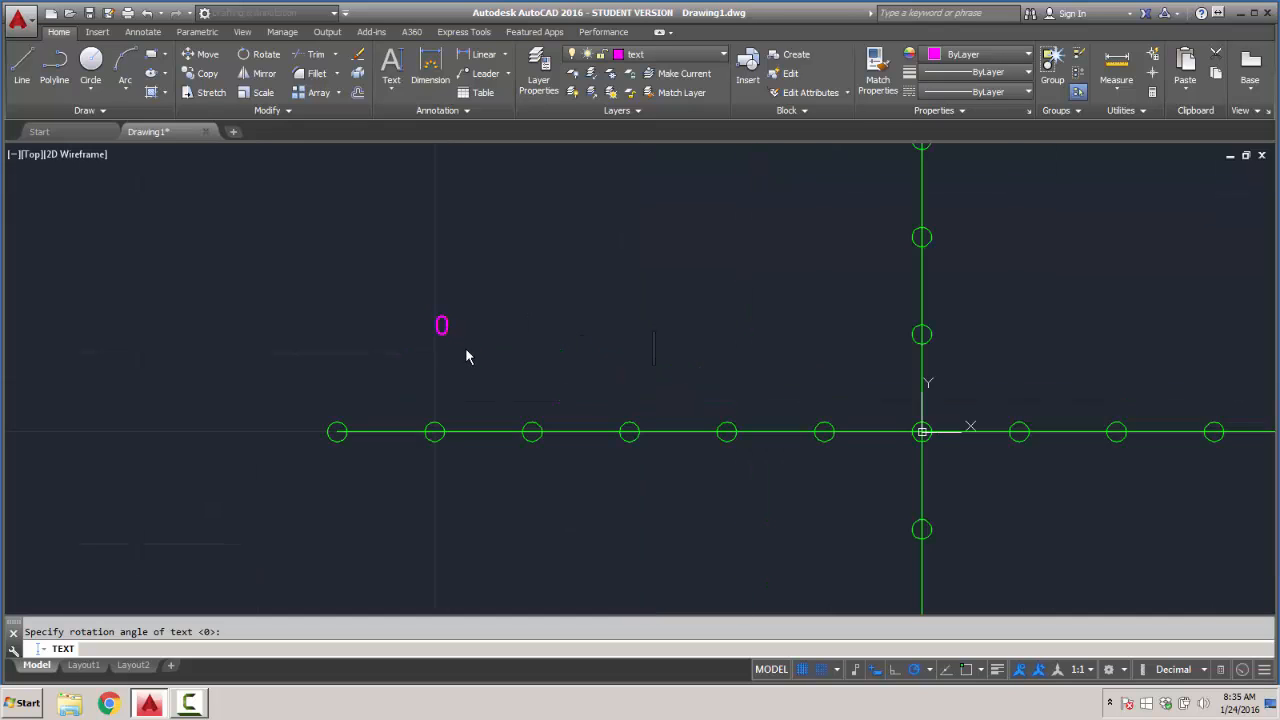
{"action": "key", "text": "Return"}
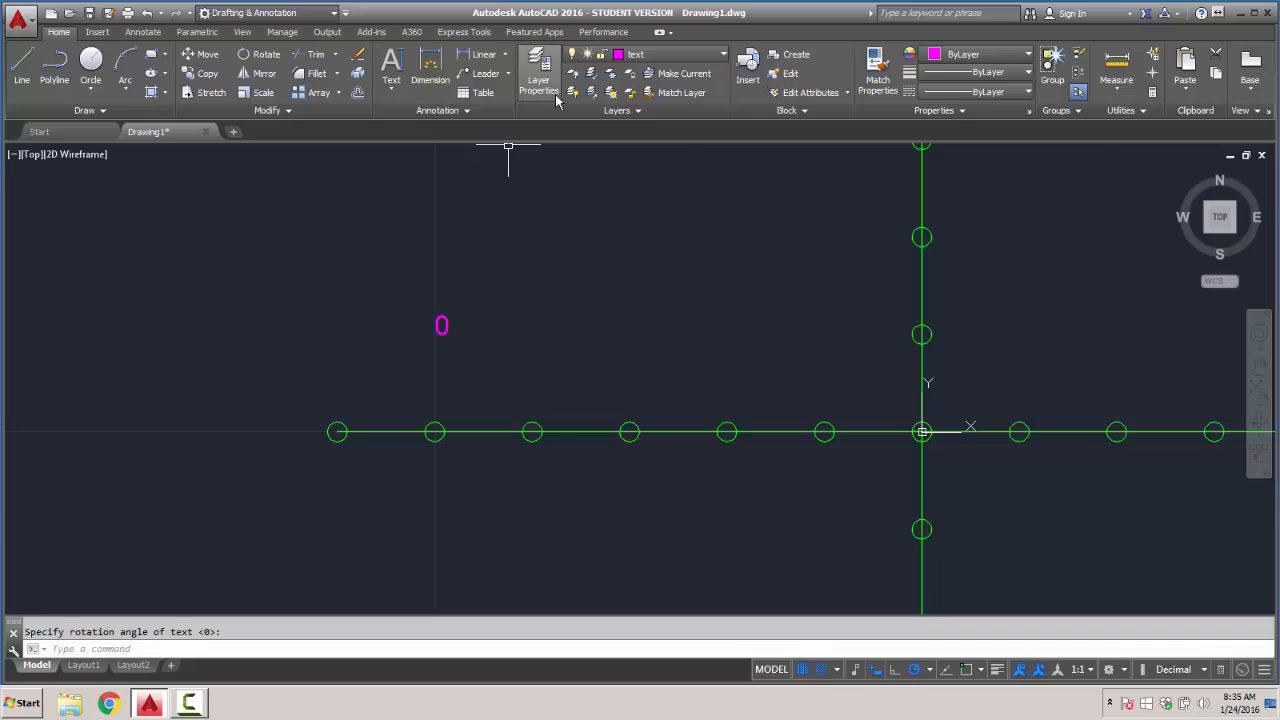
- Move the "0" text with grid snap turned off to just above and beside the circle at the origin
{"action": "left_click", "coordinate": [205, 56]}
{"action": "left_click", "coordinate": [441, 324]}
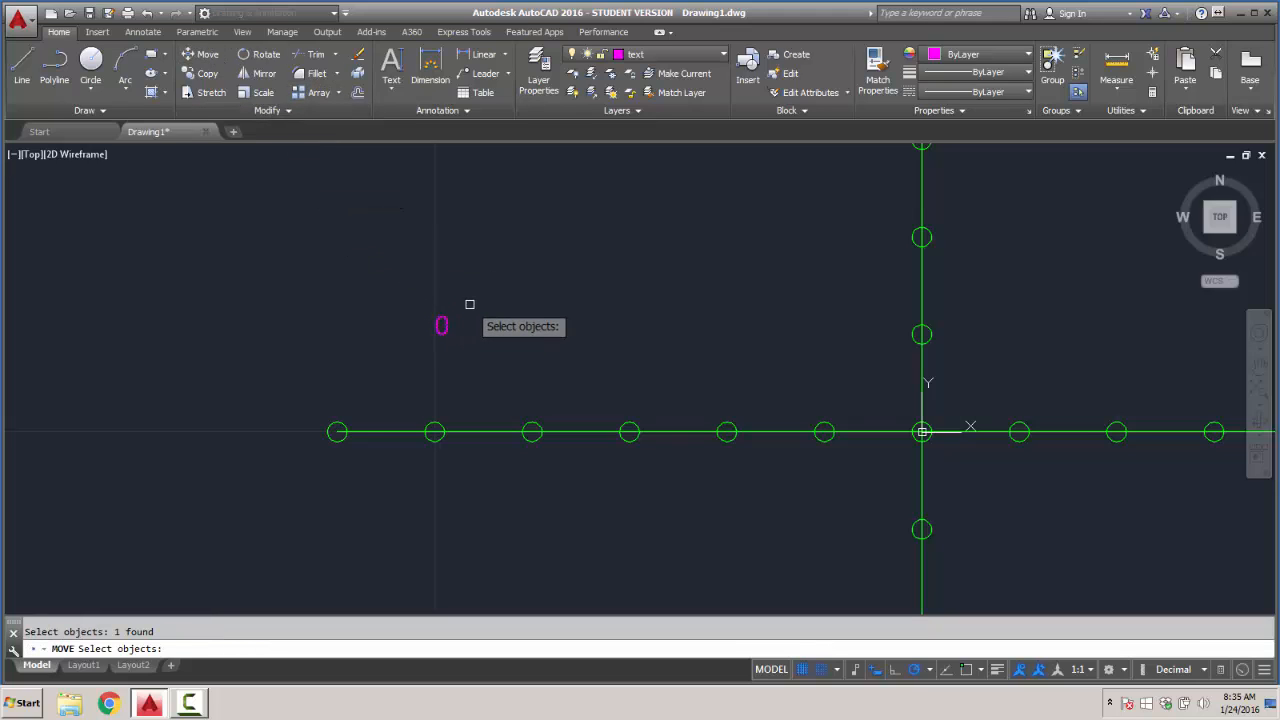
{"action": "key", "text": "Return"}
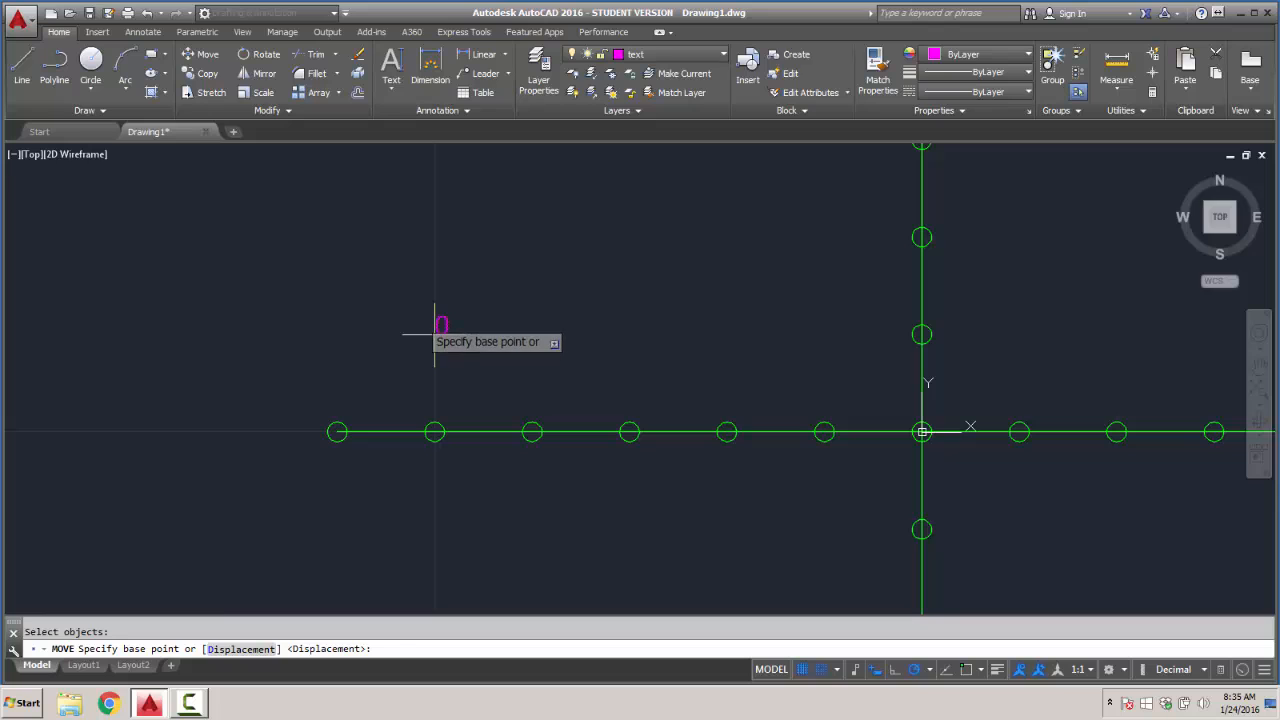
{"action": "left_click", "coordinate": [434, 333]}
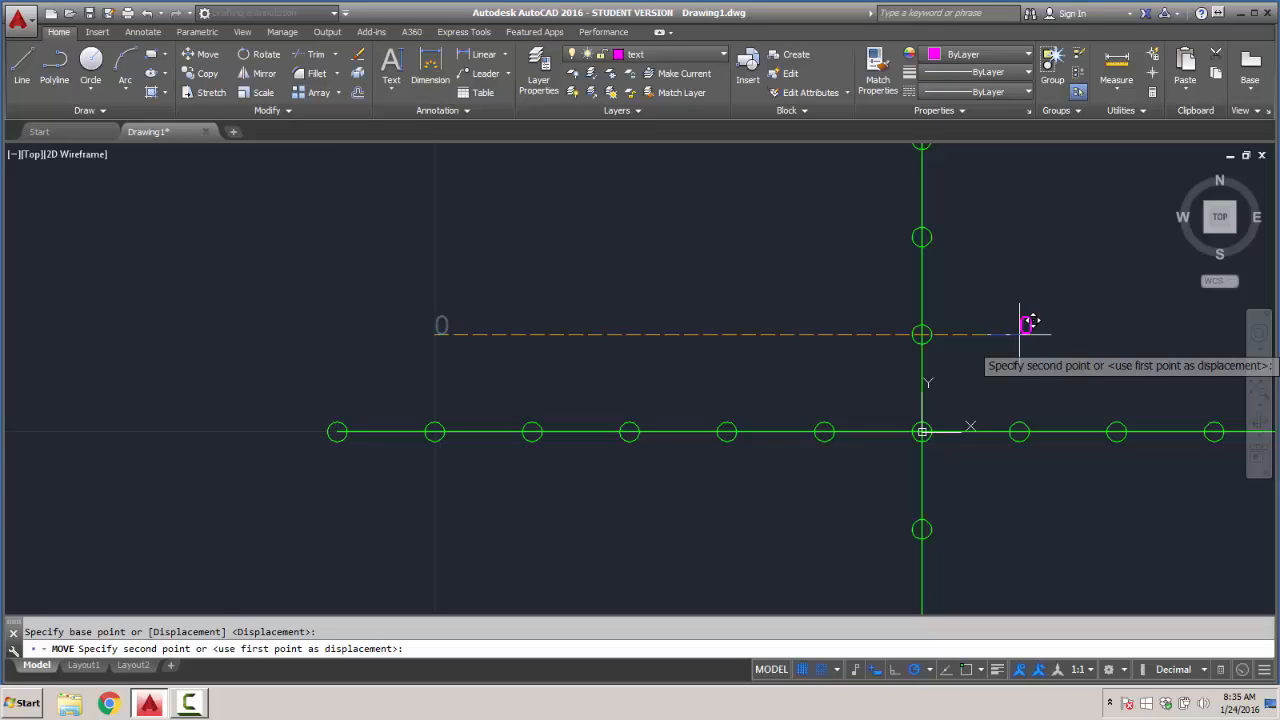
{"action": "key", "text": "F9"}
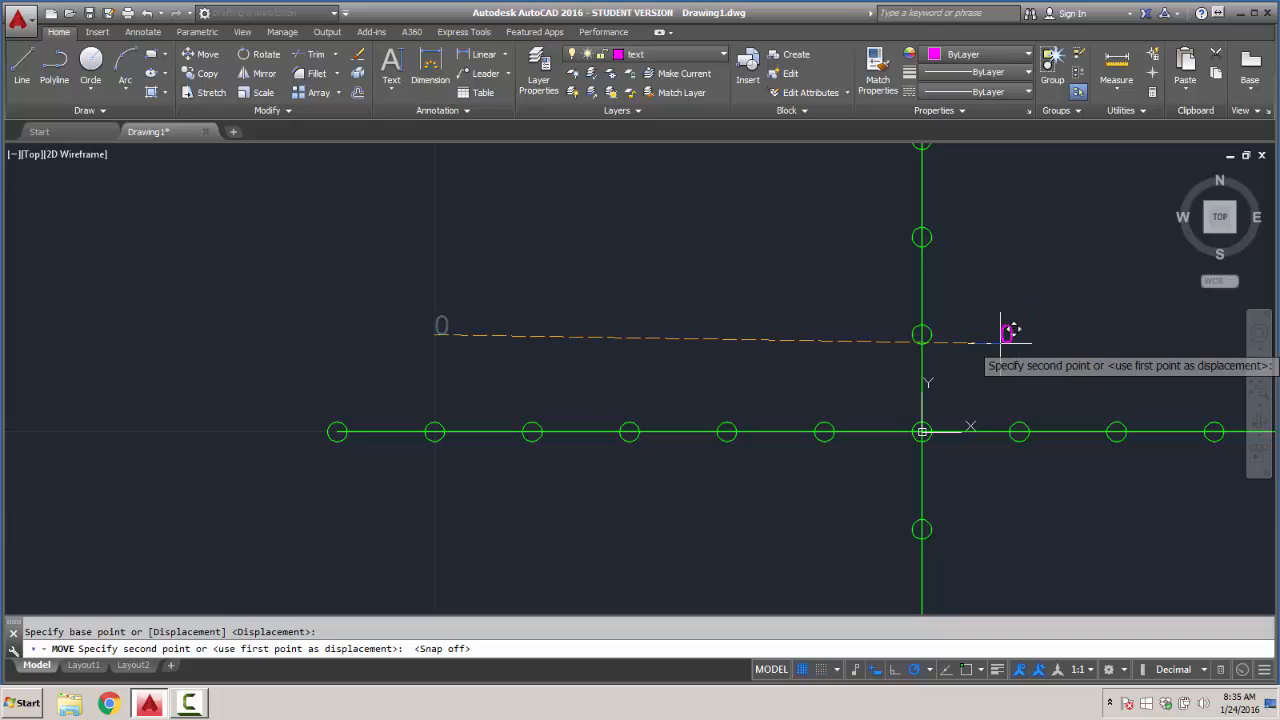
{"action": "left_click", "coordinate": [940, 404]}
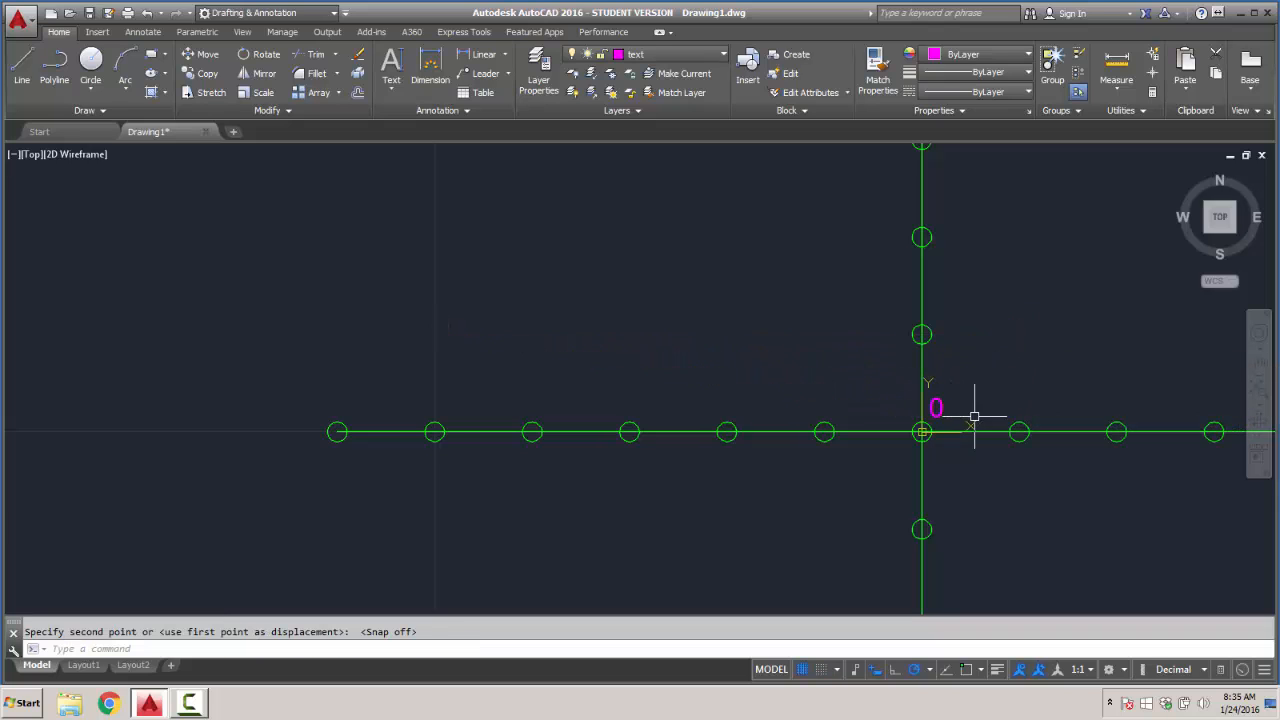
- Copy the origin's "0" label horizontally above each of the six circles on the positive X axis
{"action": "middle_click_drag", "start_coordinate": [991, 403], "coordinate": [416, 375]}
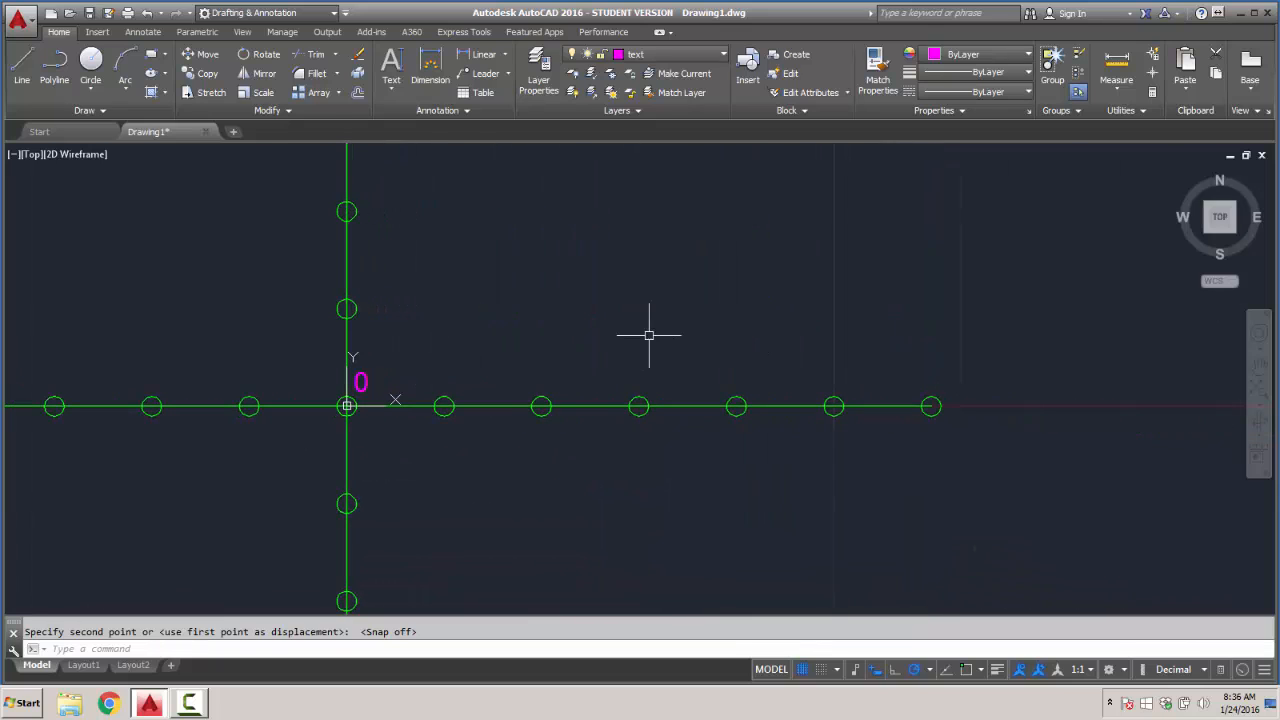
{"action": "left_click", "coordinate": [363, 391]}
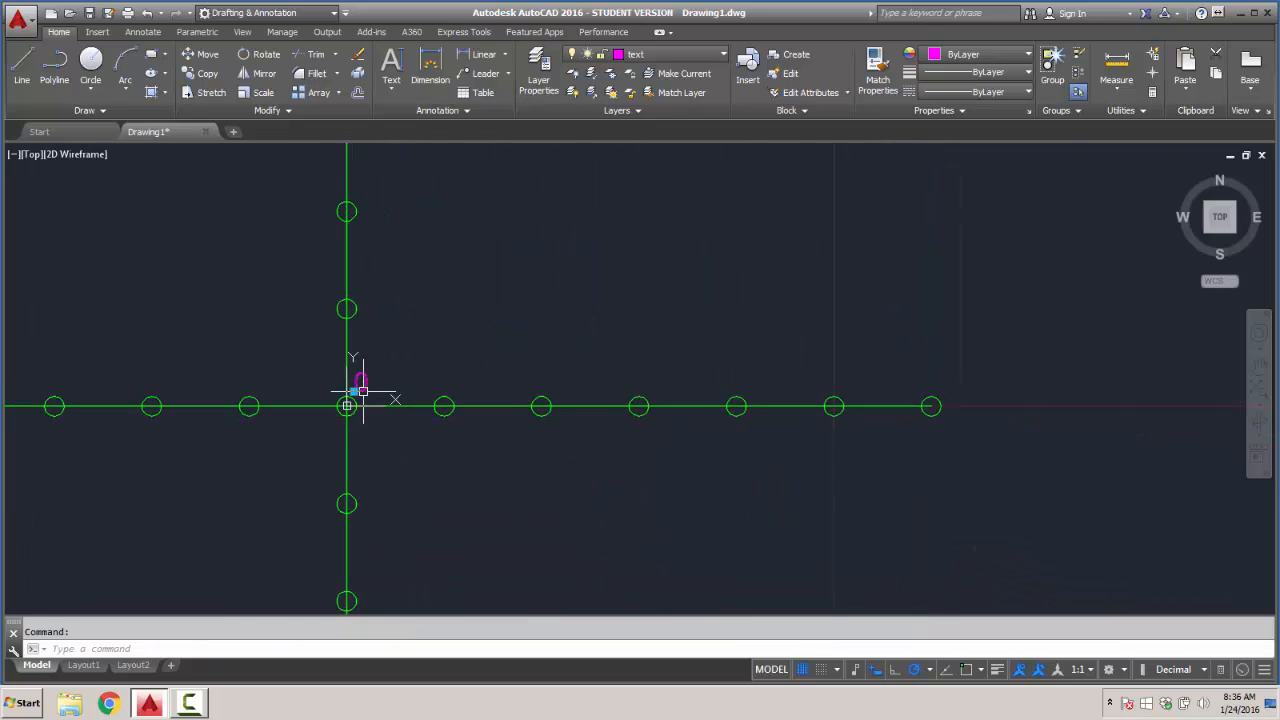
{"action": "left_click", "coordinate": [210, 76]}
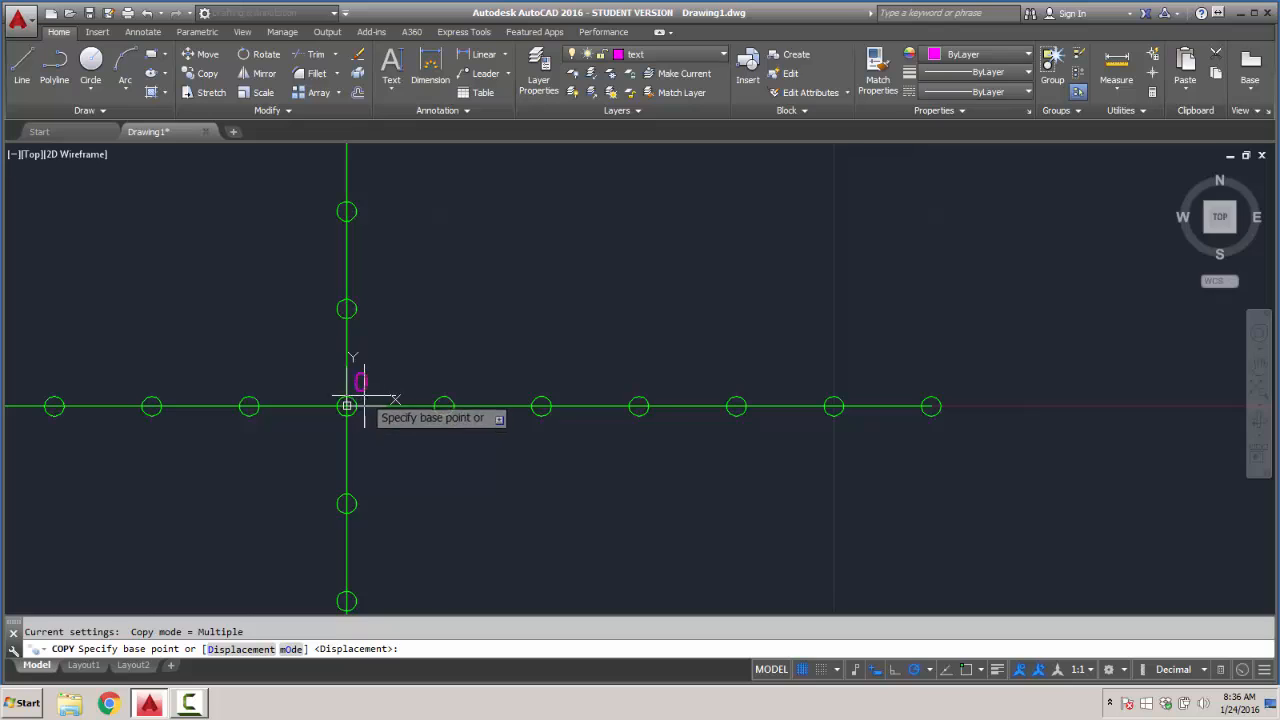
{"action": "left_click", "coordinate": [361, 384]}
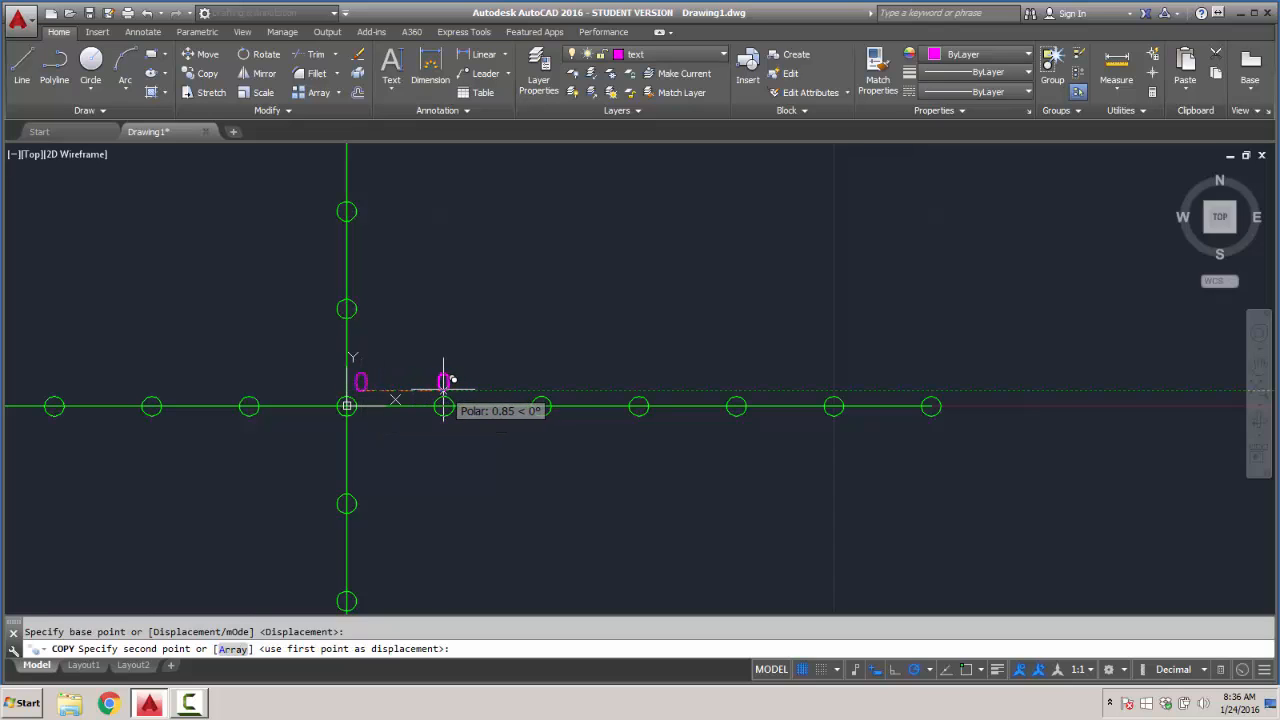
{"action": "left_click", "coordinate": [447, 382]}
{"action": "left_click", "coordinate": [541, 382]}
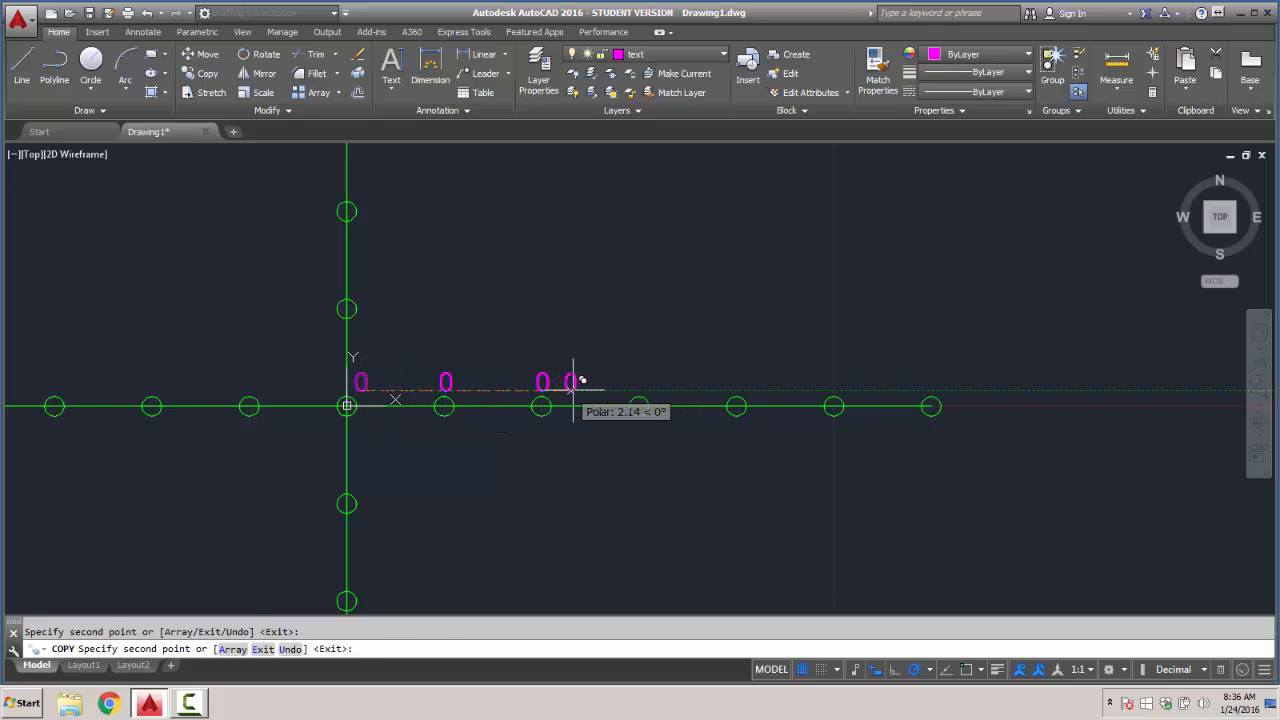
{"action": "left_click", "coordinate": [640, 382]}
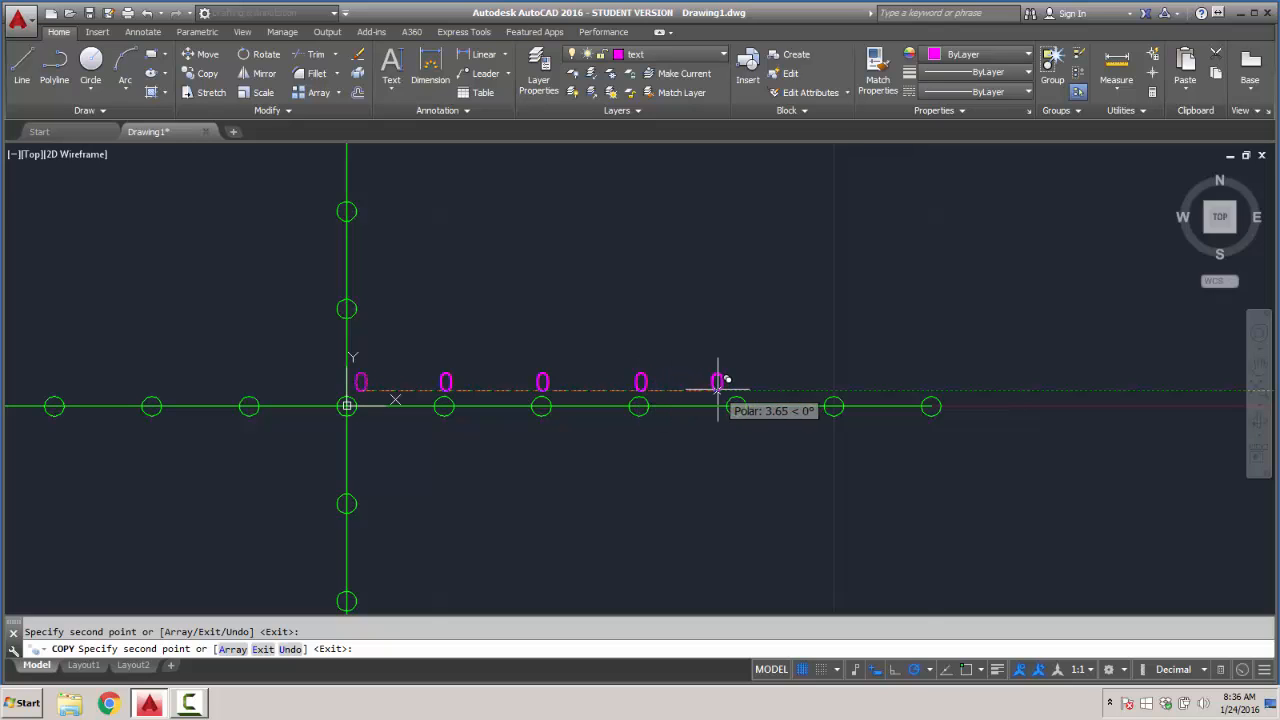
{"action": "left_click", "coordinate": [736, 382]}
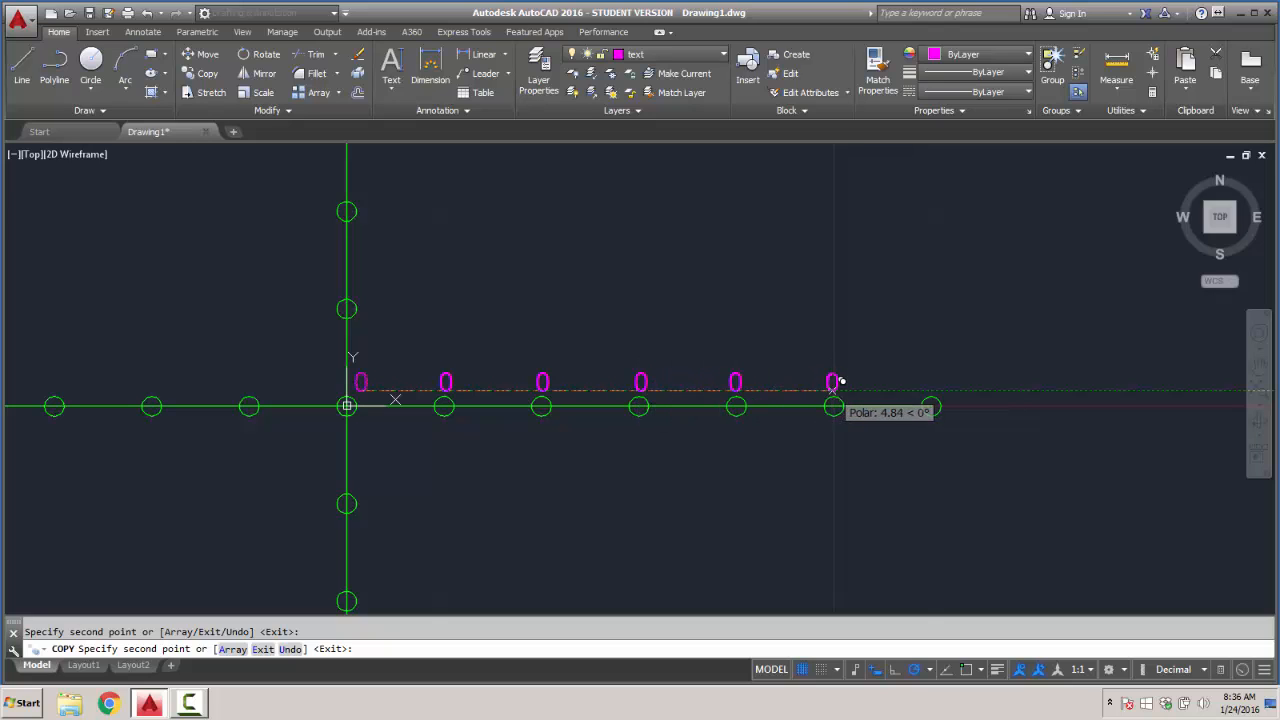
{"action": "left_click", "coordinate": [834, 382]}
{"action": "left_click", "coordinate": [934, 382]}
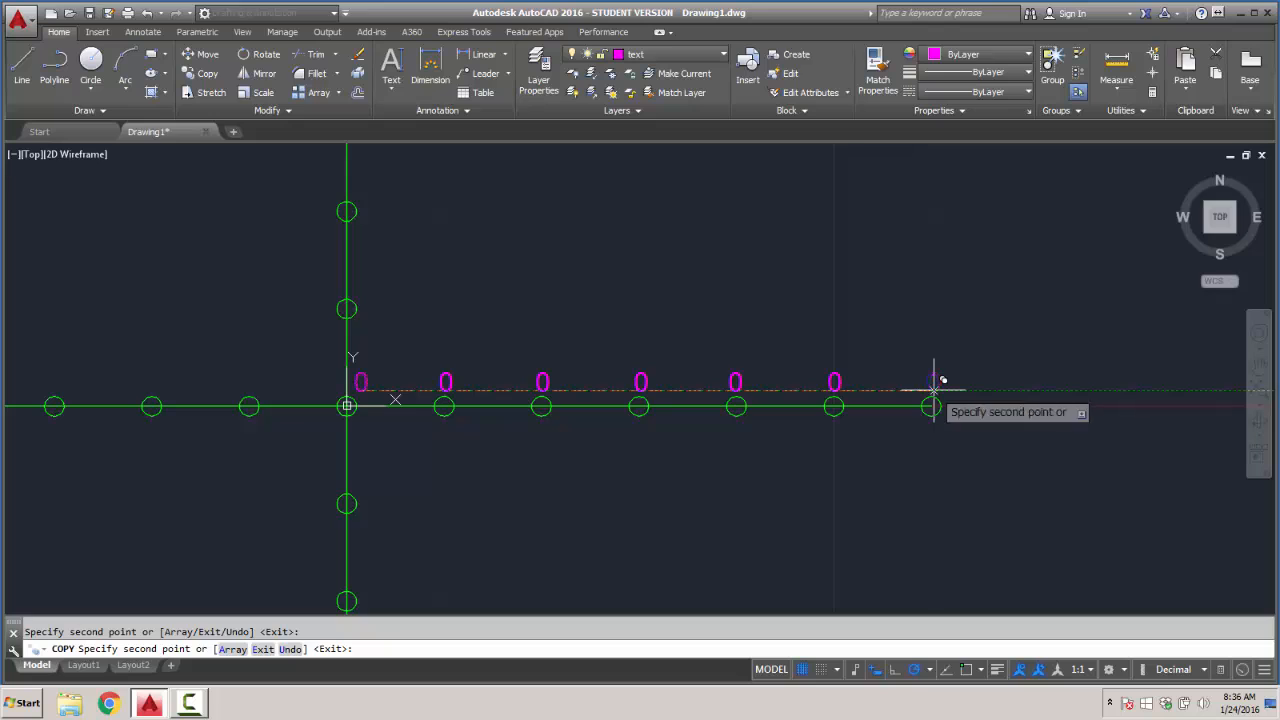
{"action": "key", "text": "Return"}
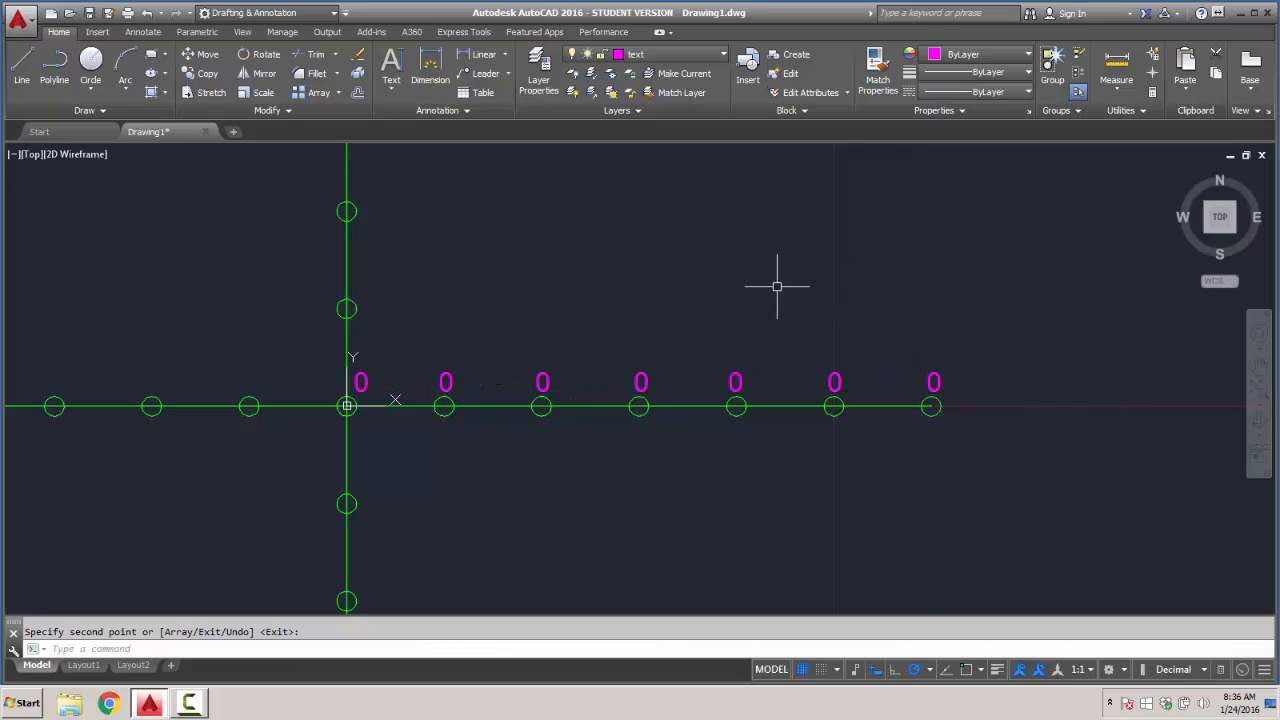
{"action": "key", "text": "Return"}
- Change the labels above the first three circles on the positive X axis to 1, 2 and 3
{"action": "double_click", "coordinate": [448, 381]}
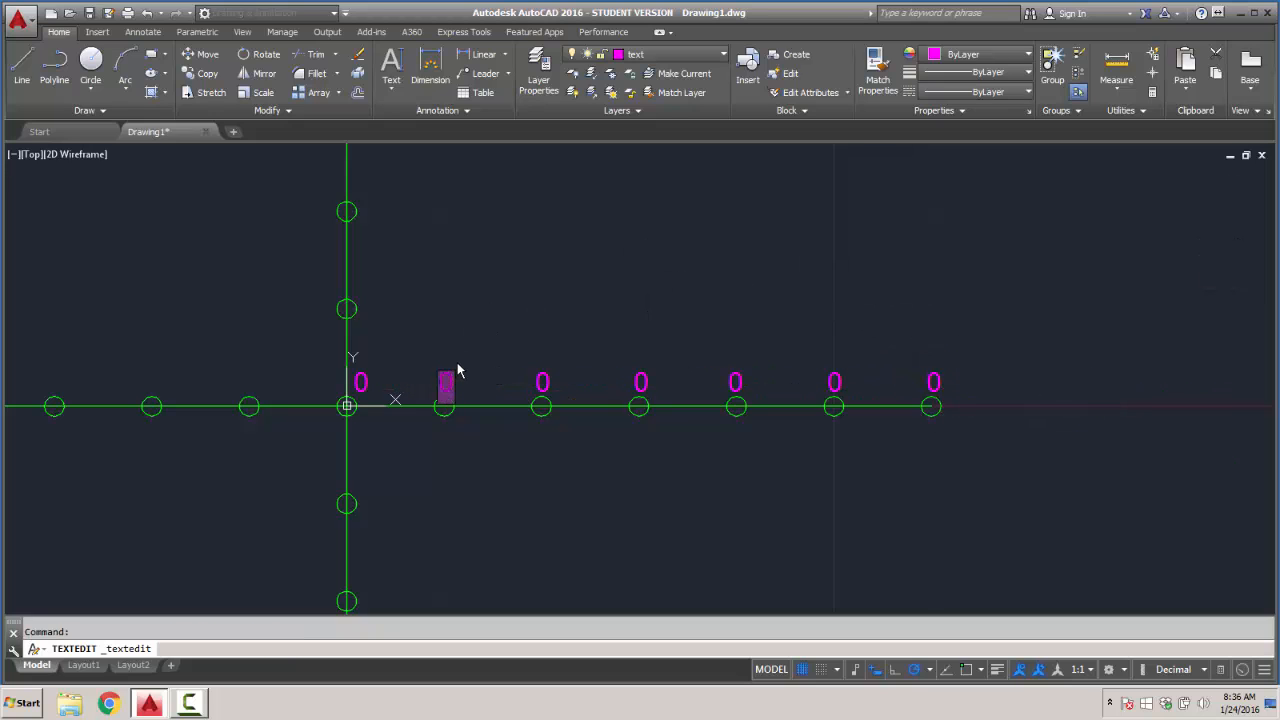
{"action": "left_click", "coordinate": [548, 381]}
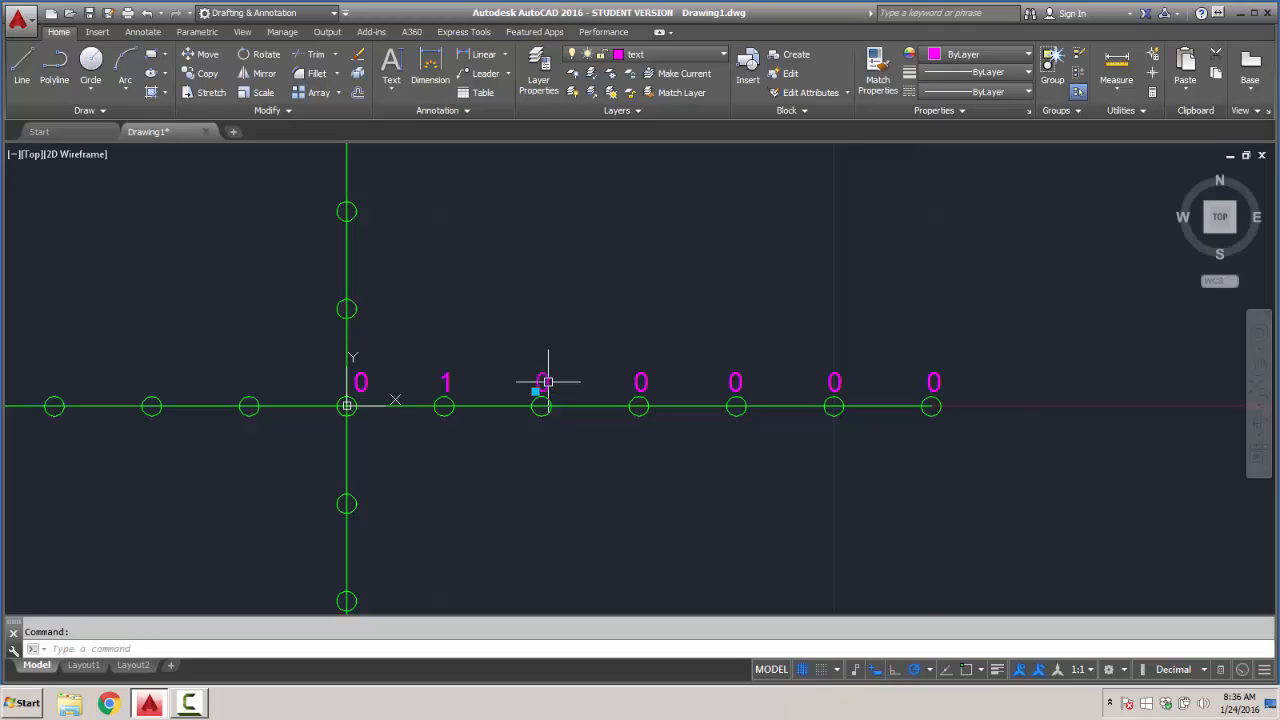
{"action": "double_click", "coordinate": [545, 382]}
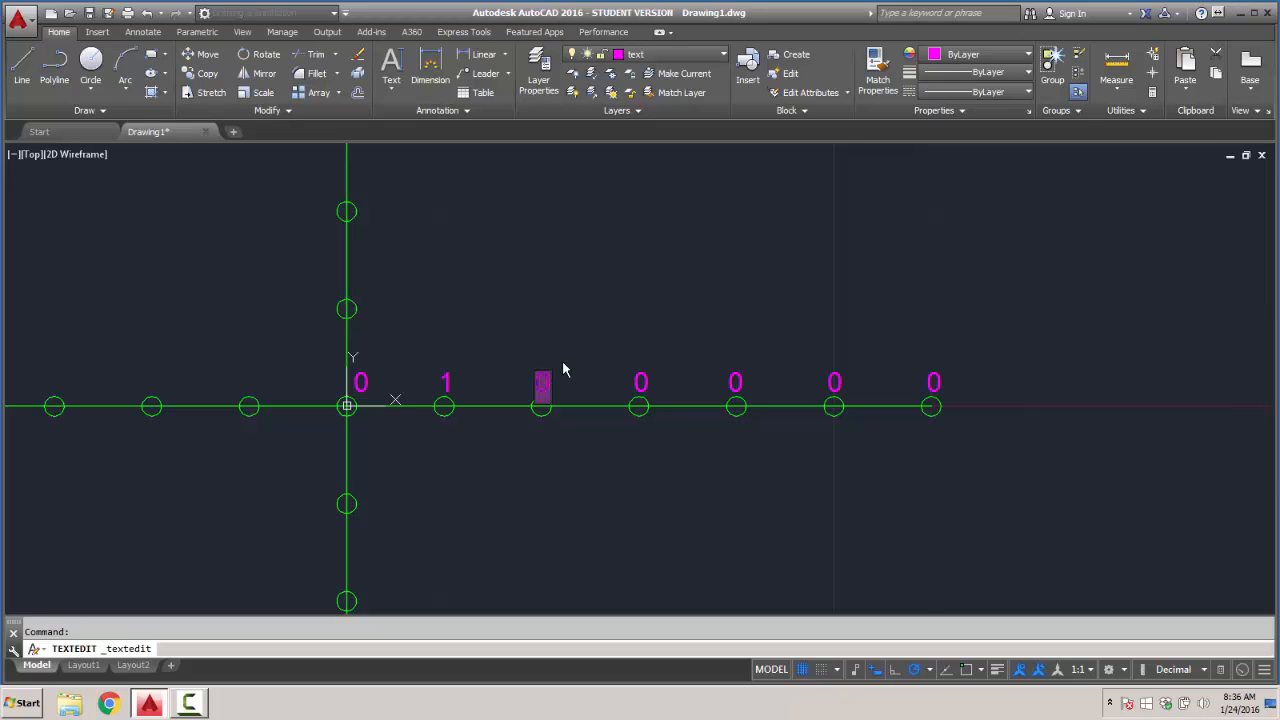
{"action": "left_click", "coordinate": [645, 386]}
{"action": "type", "text": "3"}
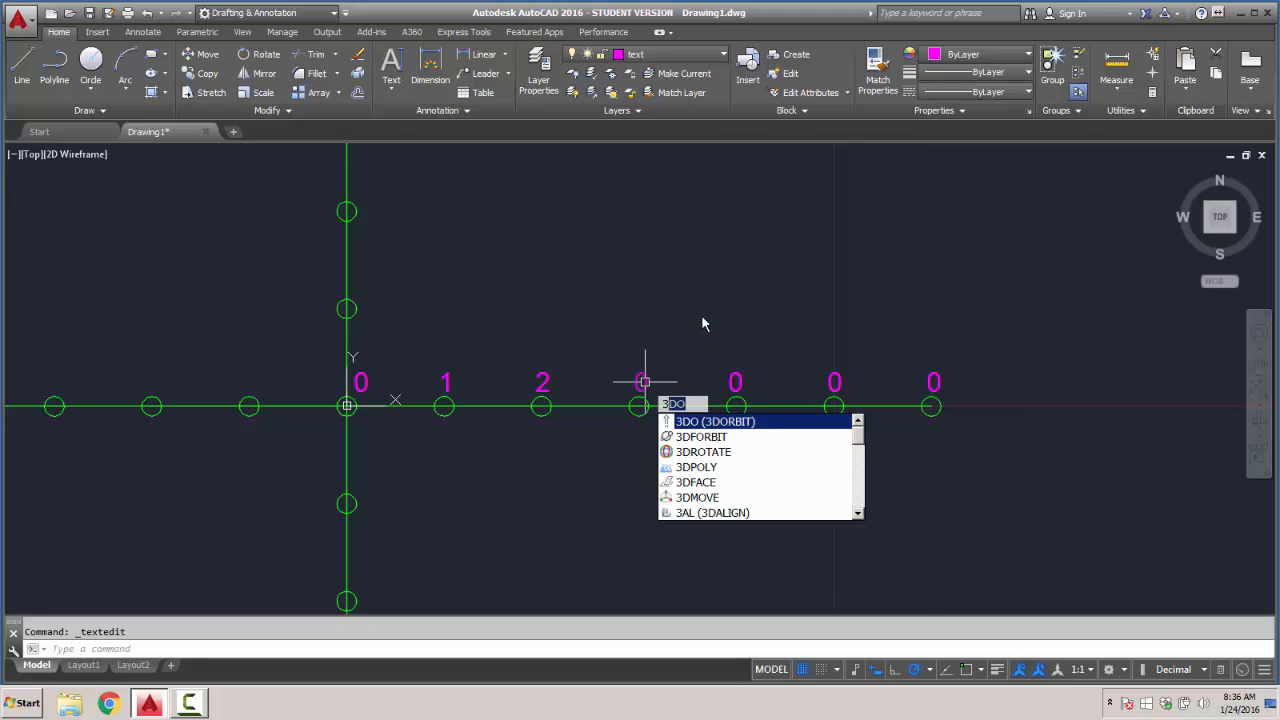
{"action": "key", "text": "Escape"}
{"action": "double_click", "coordinate": [645, 382]}
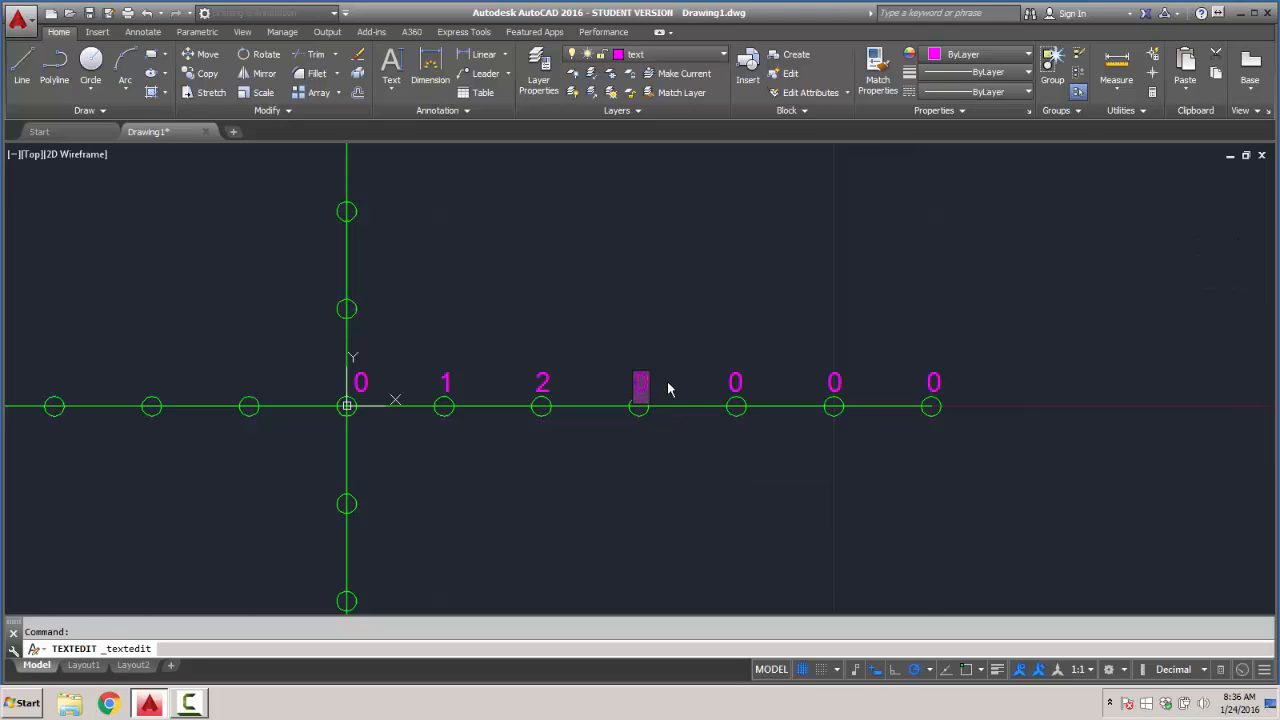
{"action": "type", "text": "3"}
{"action": "key", "text": "Return"}
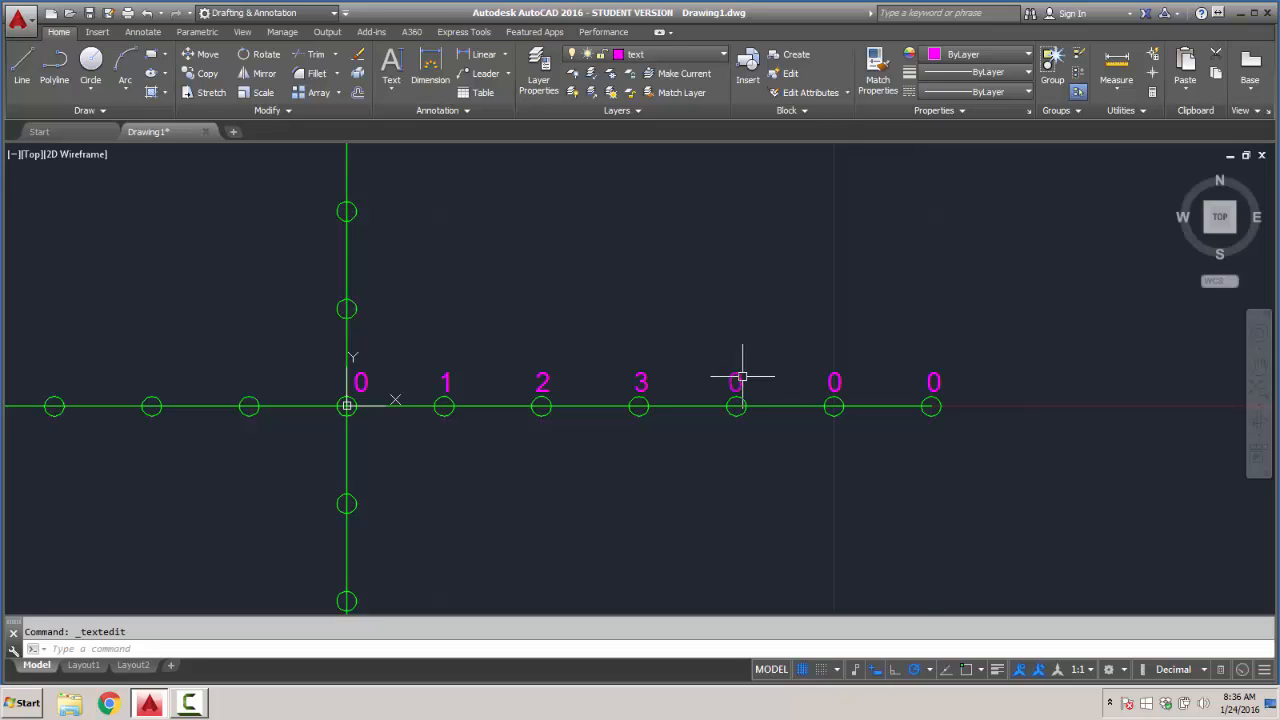
- Change the labels above the last three circles on the positive X axis to 4, 5 and 6
{"action": "left_click", "coordinate": [737, 380]}
{"action": "type", "text": "4"}
{"action": "key", "text": "Return"}
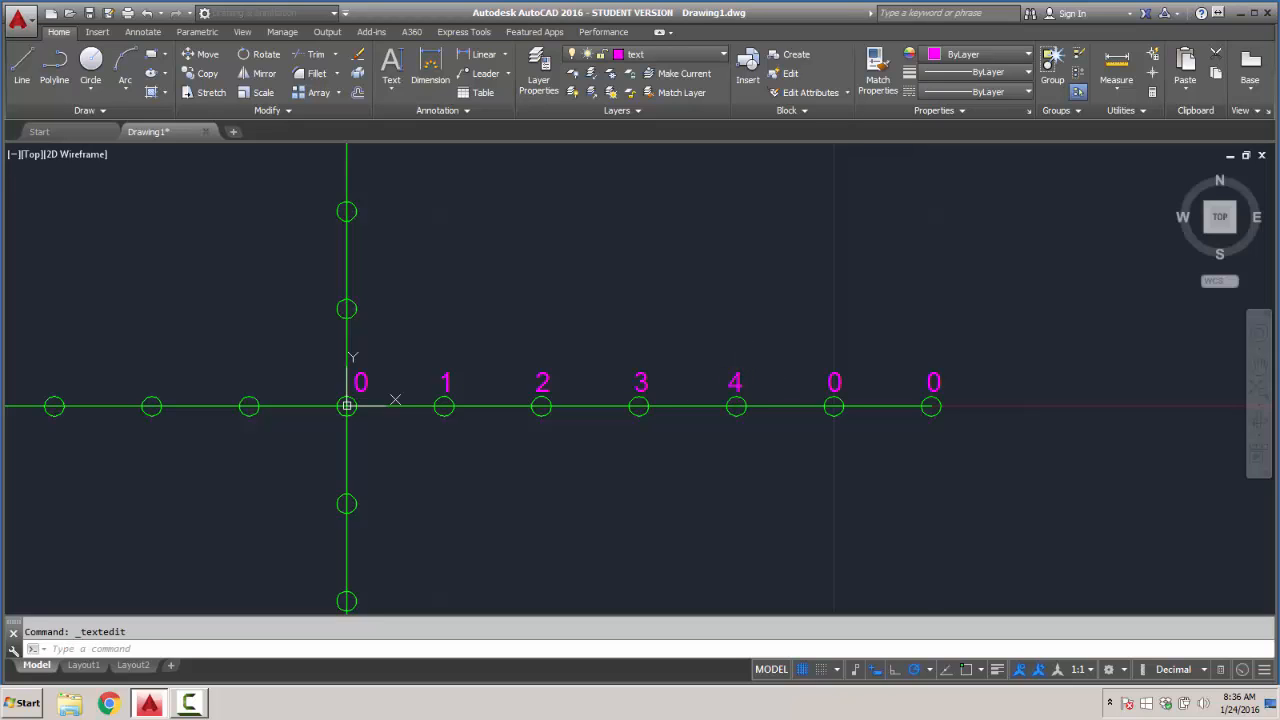
{"action": "left_click", "coordinate": [837, 379]}
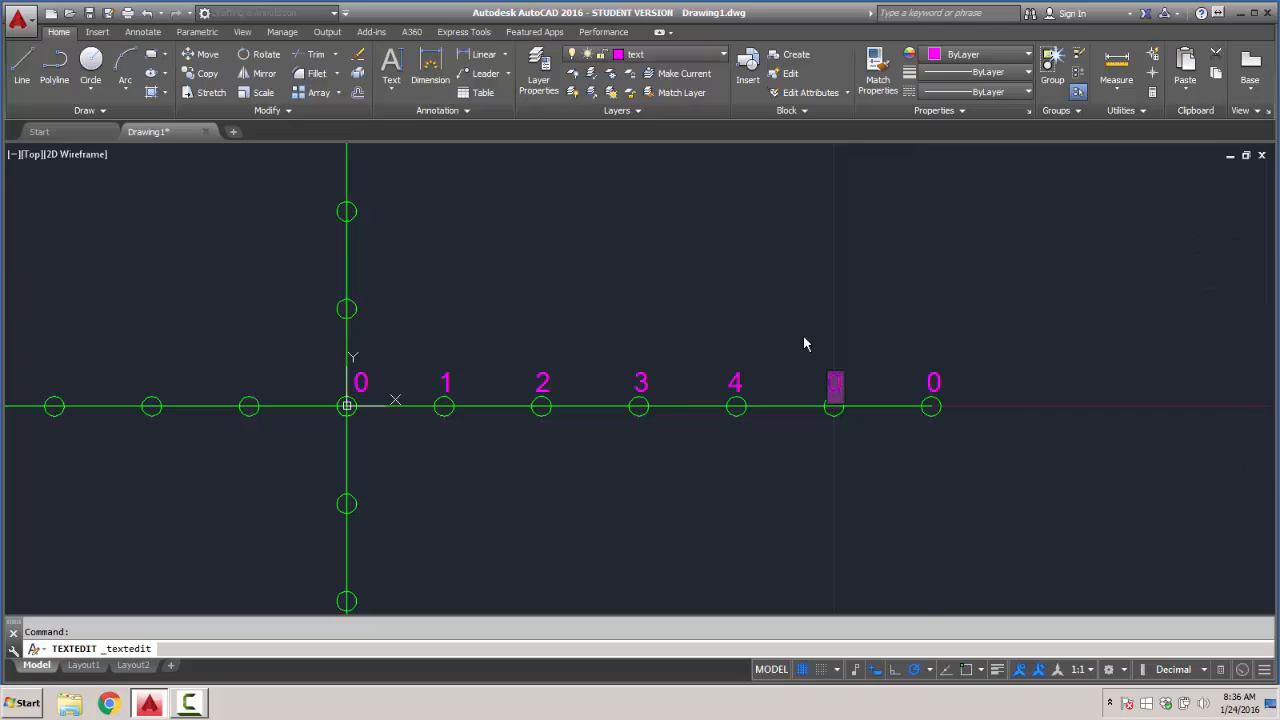
{"action": "type", "text": "5"}
{"action": "key", "text": "Return"}
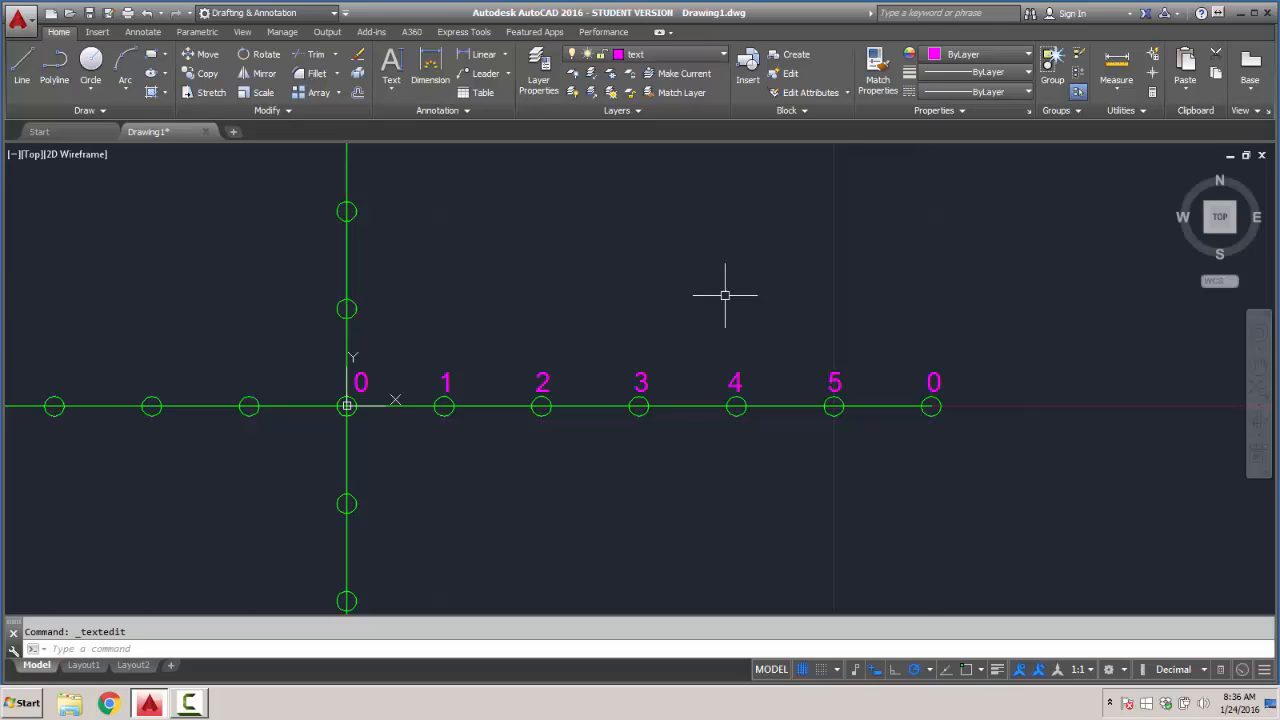
{"action": "left_click", "coordinate": [926, 381]}
{"action": "type", "text": "6"}
{"action": "key", "text": "Return"}
- Copy the X axis "1" label to the left of the first Y axis circle above the origin
{"action": "scroll", "coordinate": [626, 313], "scroll_direction": "down", "scroll_amount": 2}
{"action": "mouse_move", "coordinate": [628, 329]}
{"action": "middle_mouse_down"}
{"action": "mouse_move", "coordinate": [628, 420]}
{"action": "mouse_move", "coordinate": [600, 448]}
{"action": "middle_mouse_up"}
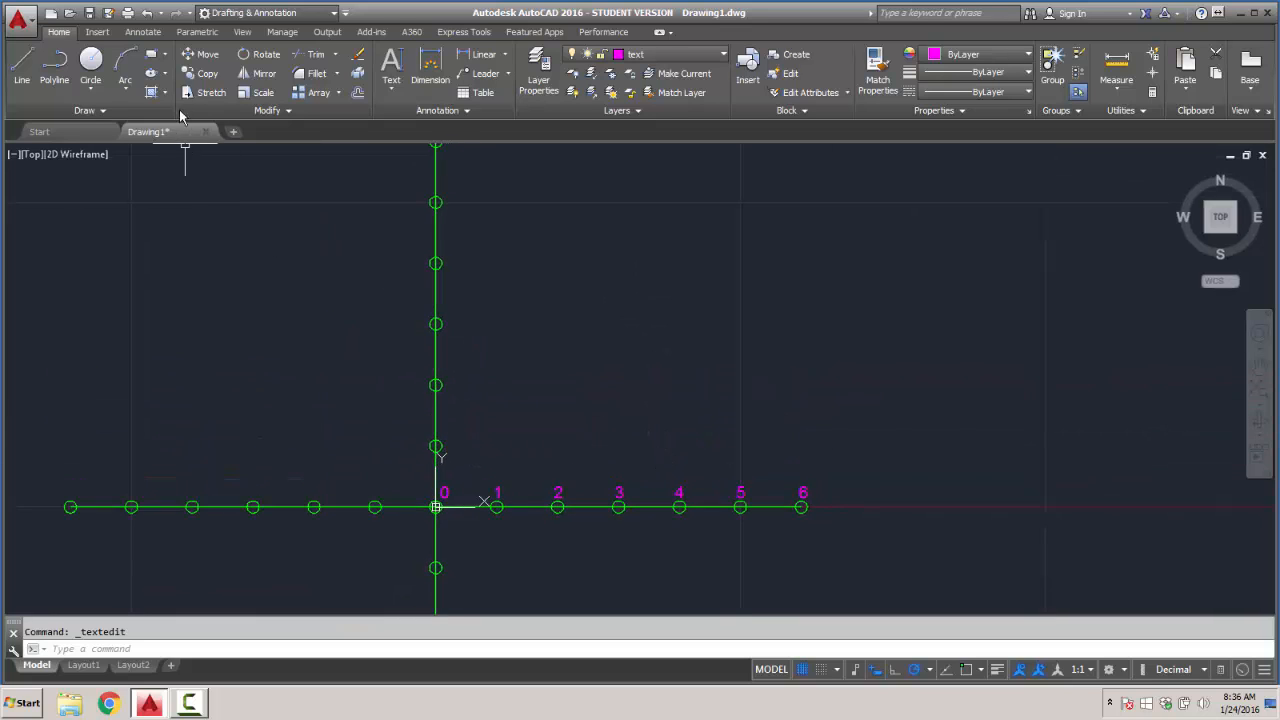
{"action": "left_click", "coordinate": [207, 75]}
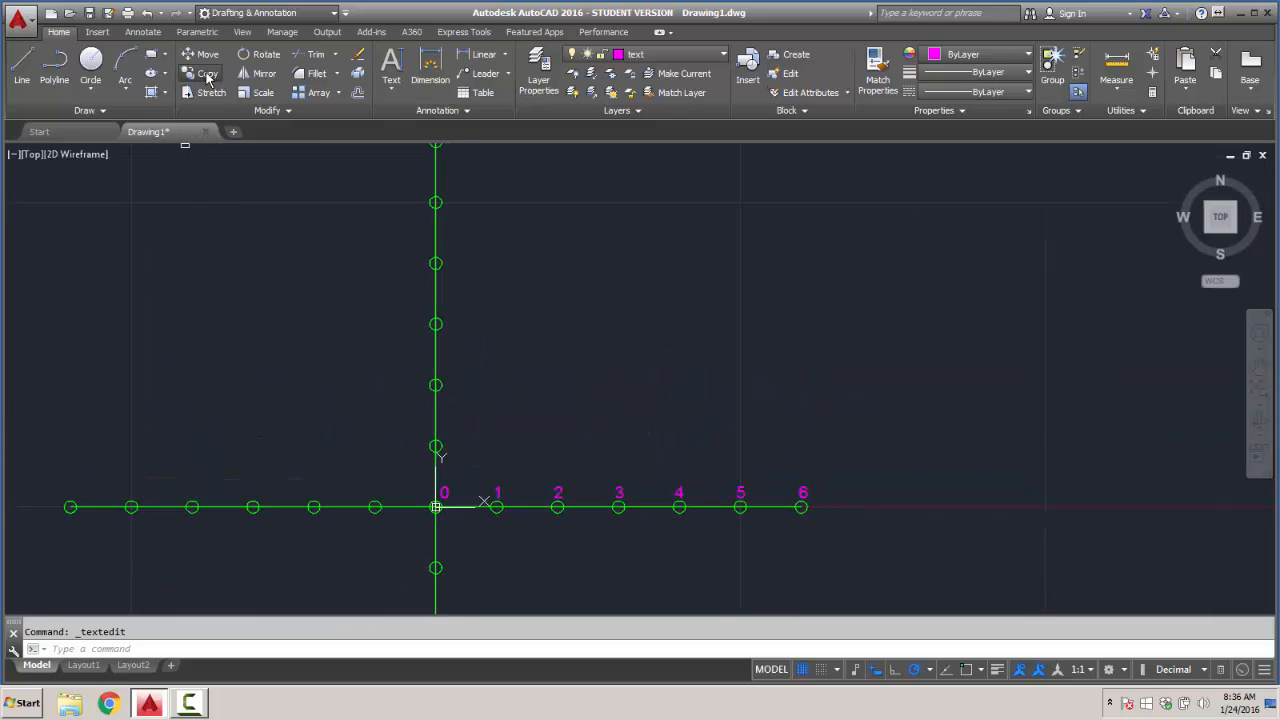
{"action": "left_click", "coordinate": [500, 490]}
{"action": "key", "text": "Return"}
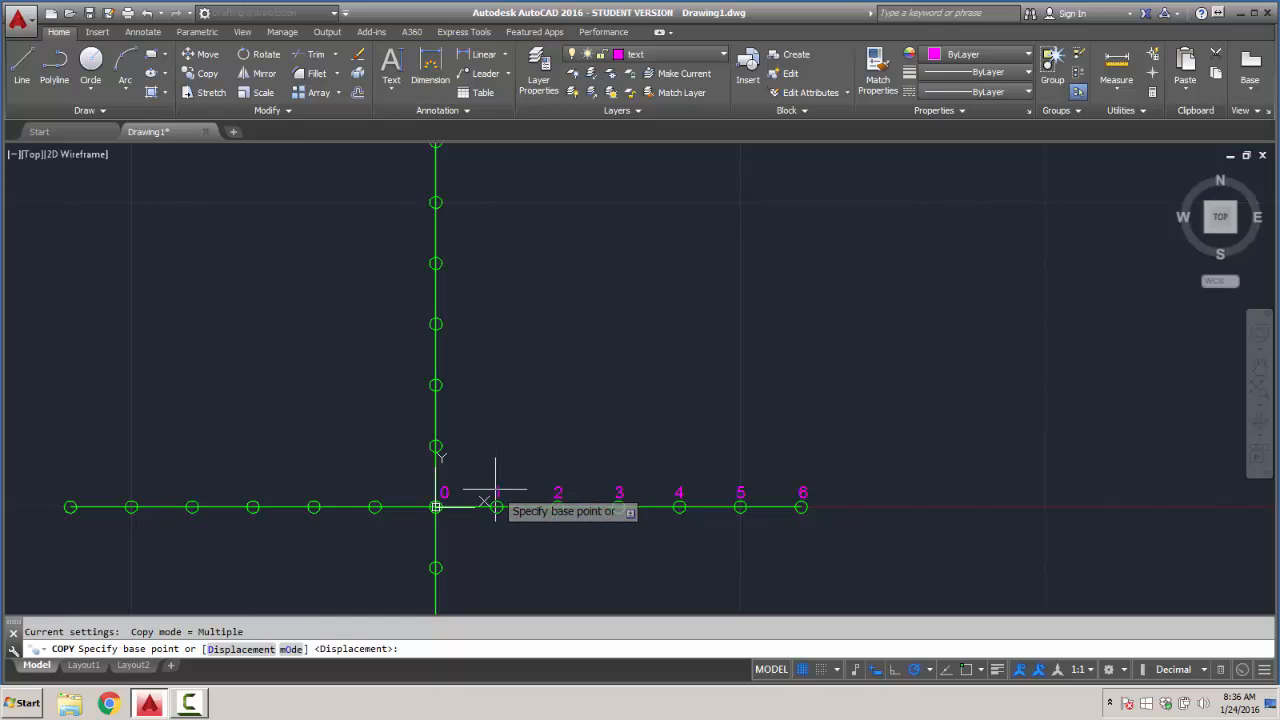
{"action": "left_click", "coordinate": [490, 494]}
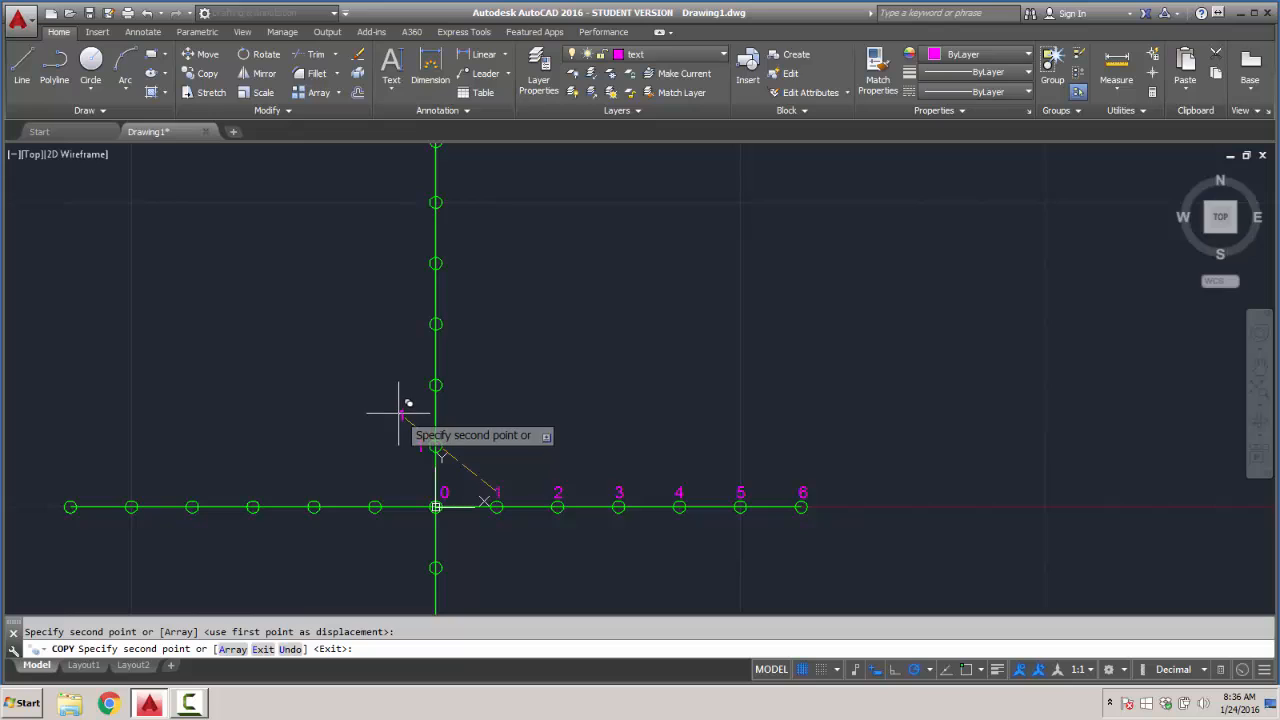
{"action": "left_click", "coordinate": [414, 443]}
{"action": "key", "text": "Escape"}
- Copy the Y axis "1" label vertically beside each of the five circles above it, up to the axis end
{"action": "scroll", "coordinate": [409, 436], "scroll_direction": "up", "scroll_amount": 4}
{"action": "left_click", "coordinate": [436, 462]}
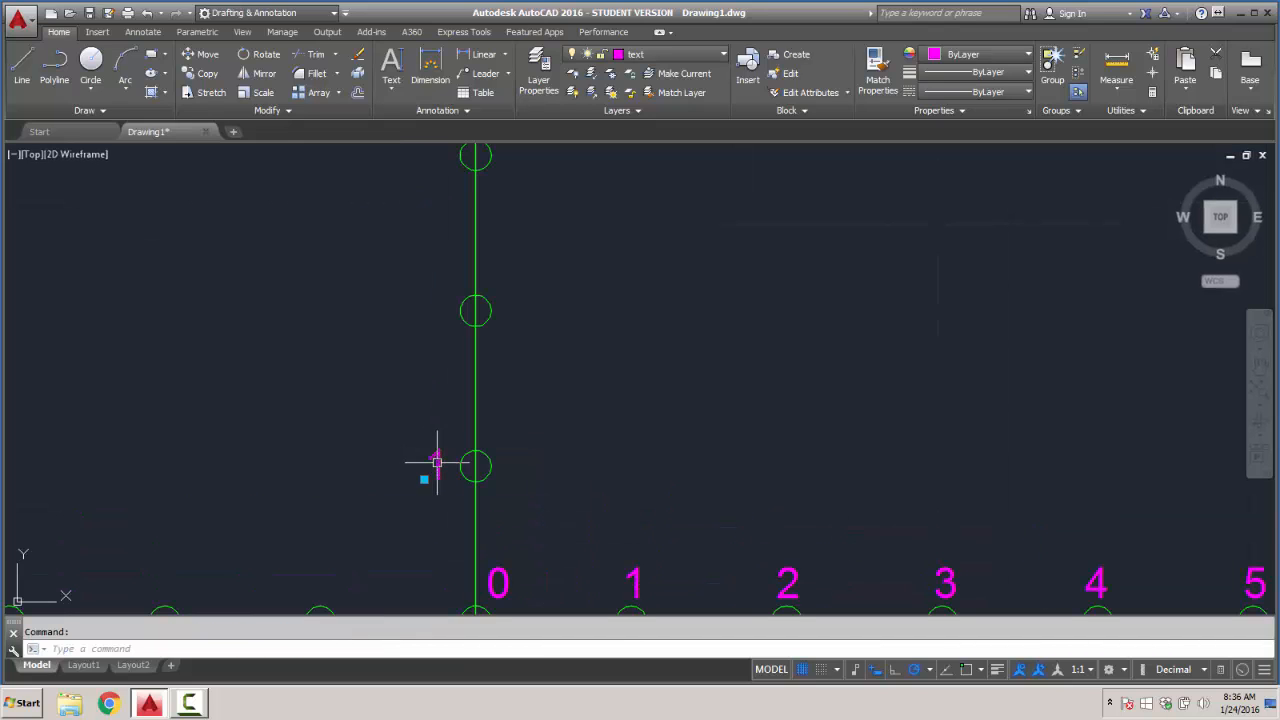
{"action": "left_click", "coordinate": [203, 73]}
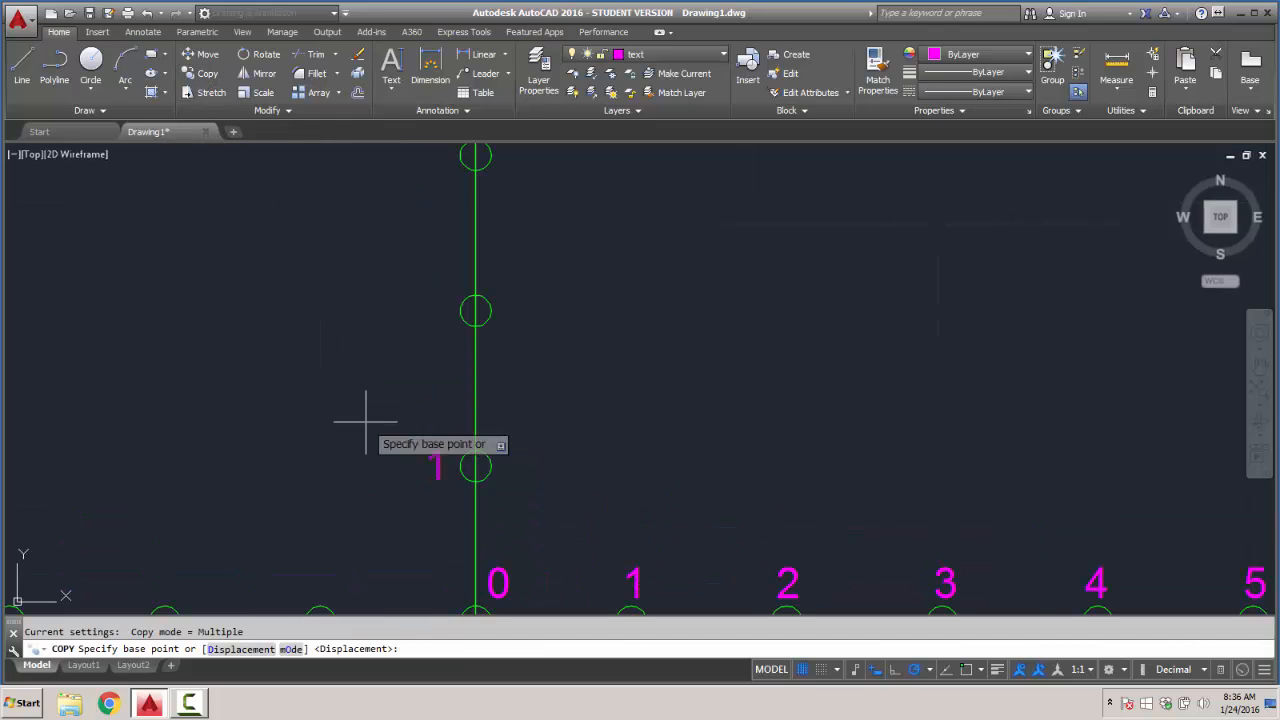
{"action": "left_click", "coordinate": [438, 465]}
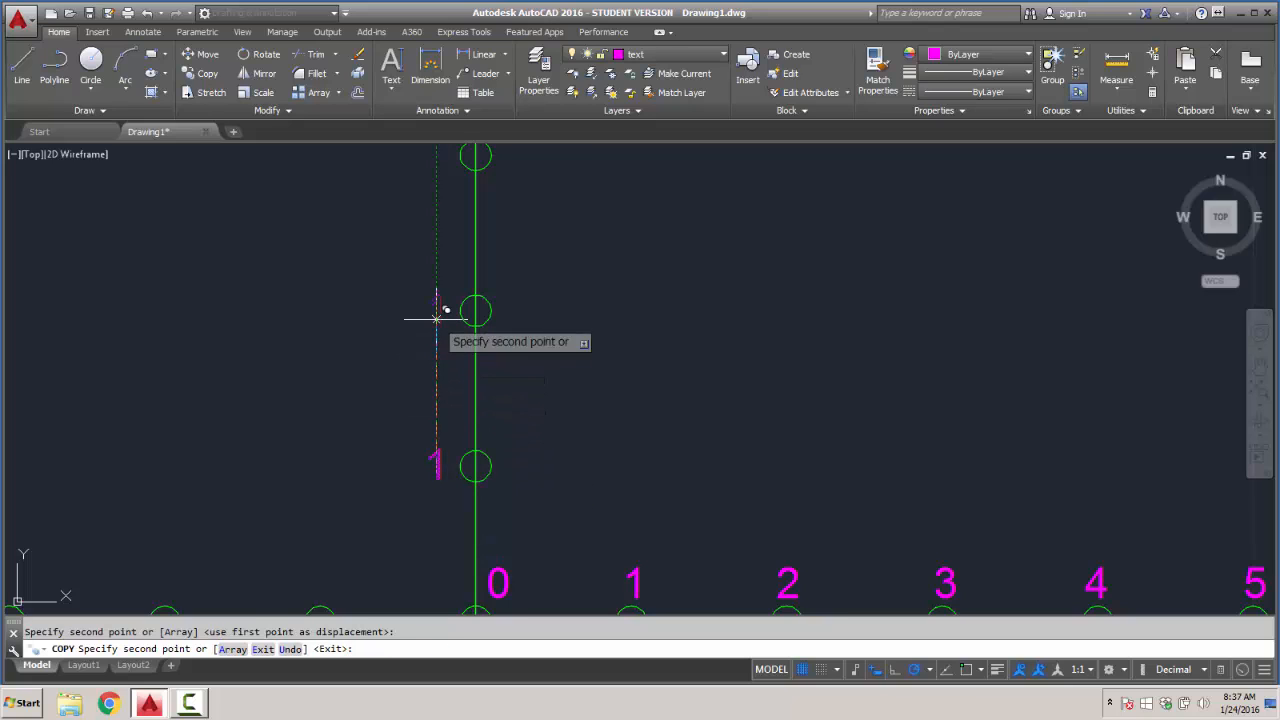
{"action": "middle_click_drag", "start_coordinate": [452, 330], "coordinate": [452, 473]}
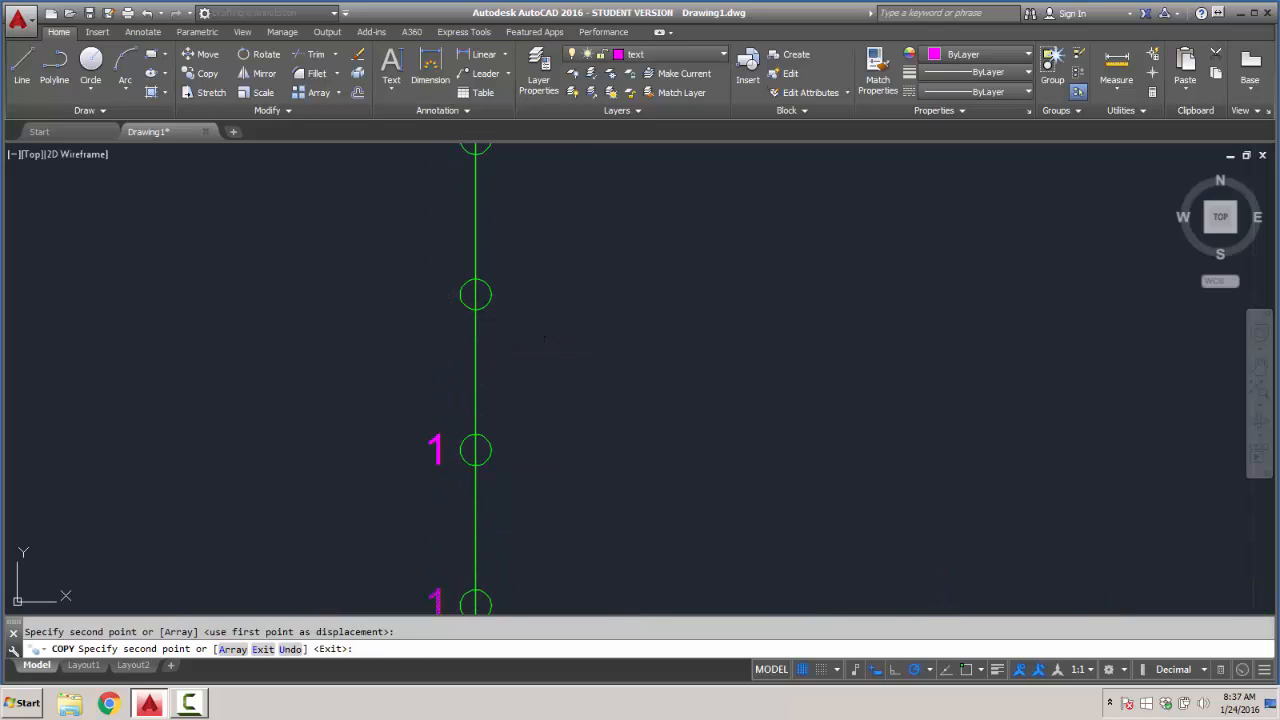
{"action": "left_click", "coordinate": [438, 303]}
{"action": "middle_click_drag", "start_coordinate": [455, 340], "coordinate": [480, 461]}
{"action": "left_click", "coordinate": [428, 301]}
{"action": "left_click", "coordinate": [429, 298]}
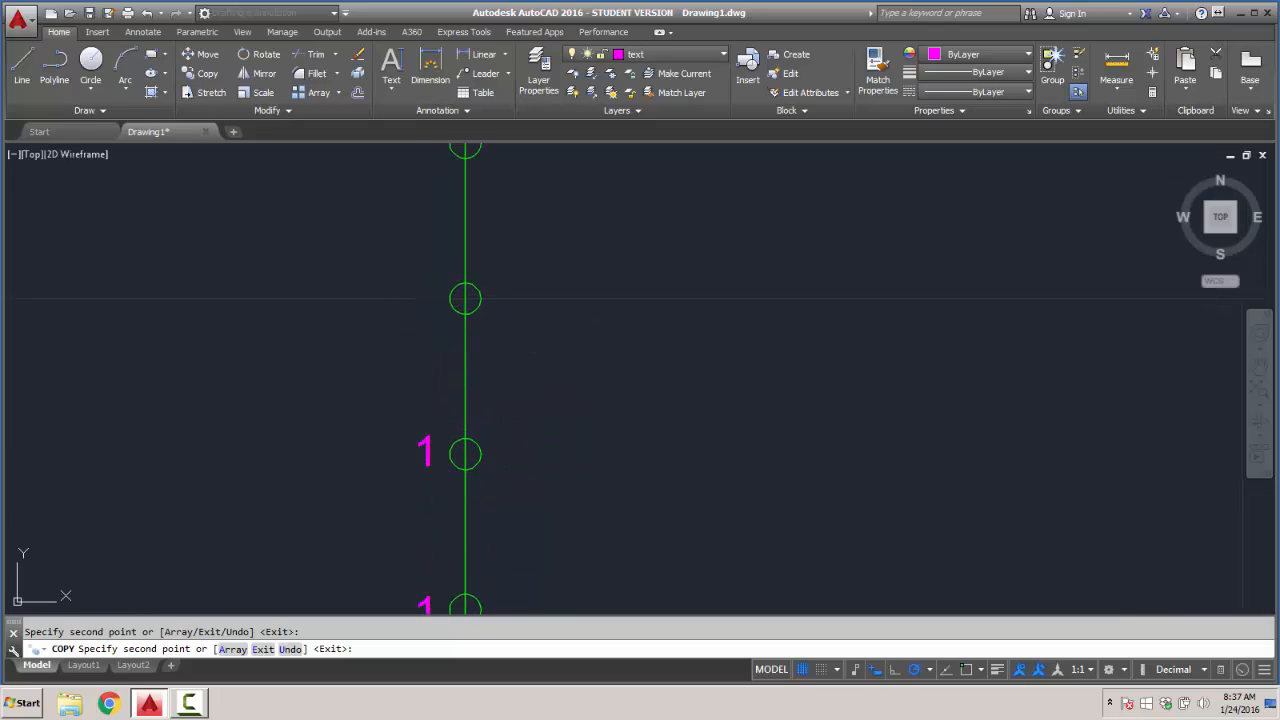
{"action": "middle_click_drag", "start_coordinate": [452, 353], "coordinate": [460, 496]}
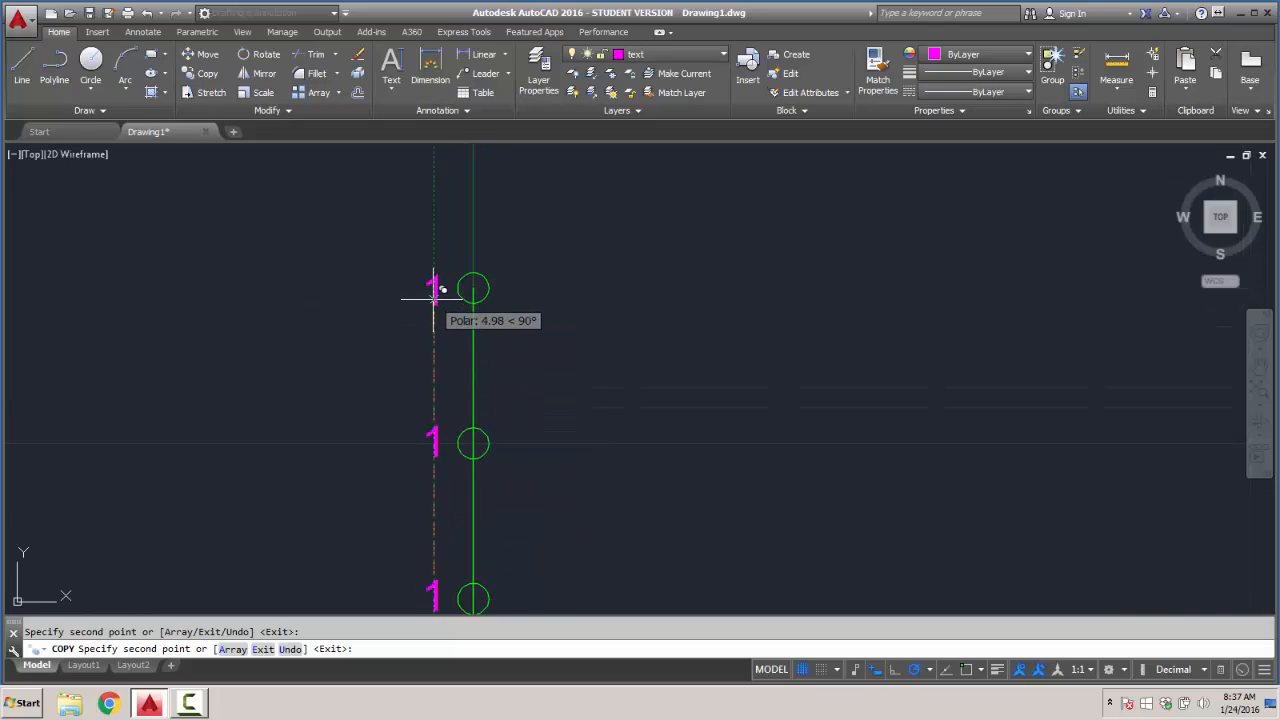
{"action": "left_click", "coordinate": [431, 296]}
{"action": "key", "text": "Return"}
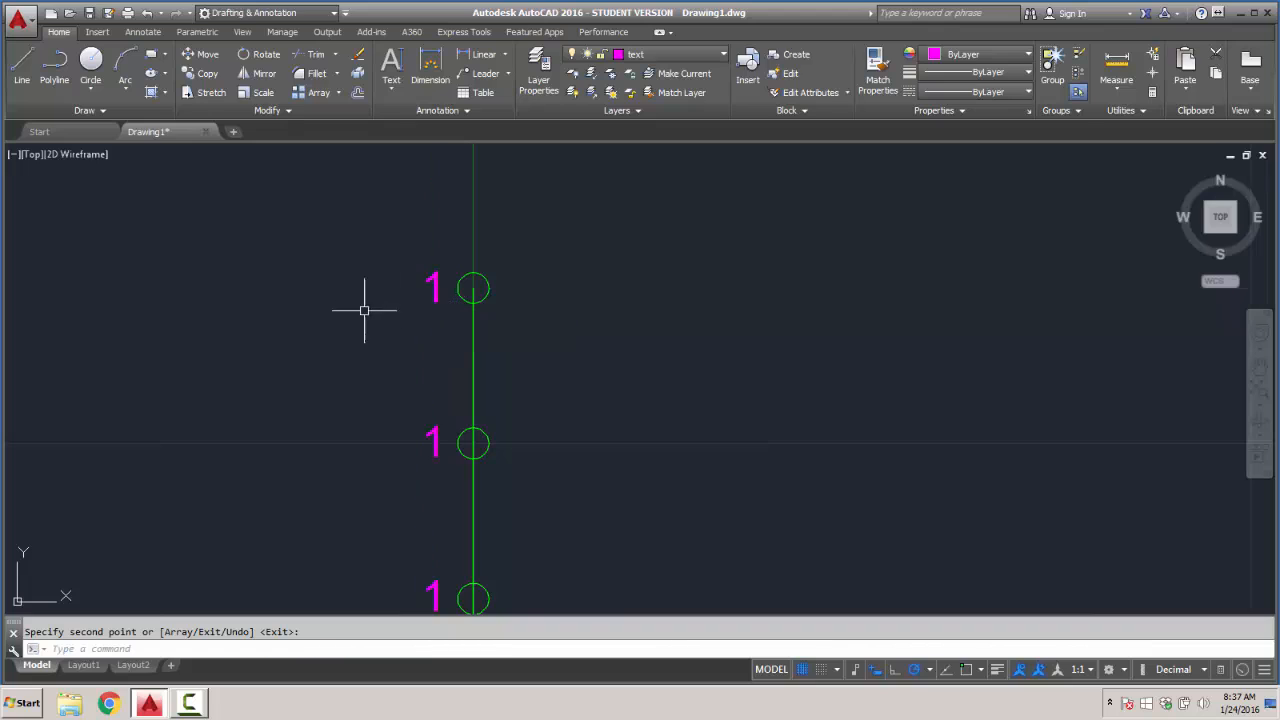
- Change the labels beside the top two circles on the positive Y axis to 6 and 5, from the end downward
{"action": "double_click", "coordinate": [432, 288]}
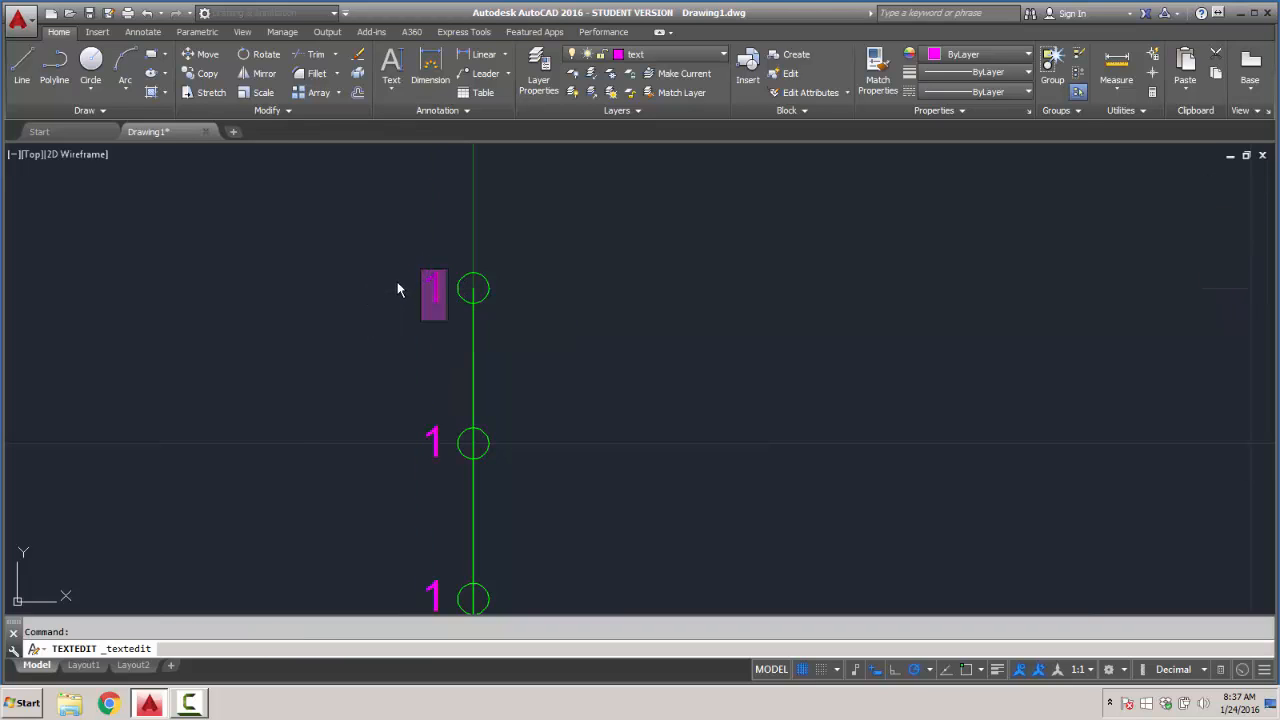
{"action": "type", "text": "6"}
{"action": "key", "text": "Return"}
{"action": "key", "text": "Return"}
{"action": "scroll", "coordinate": [400, 420], "scroll_direction": "down", "scroll_amount": 4}
{"action": "mouse_move", "coordinate": [389, 414]}
{"action": "middle_mouse_down"}
{"action": "mouse_move", "coordinate": [417, 329]}
{"action": "mouse_move", "coordinate": [405, 280]}
{"action": "mouse_move", "coordinate": [386, 273]}
{"action": "middle_mouse_up"}
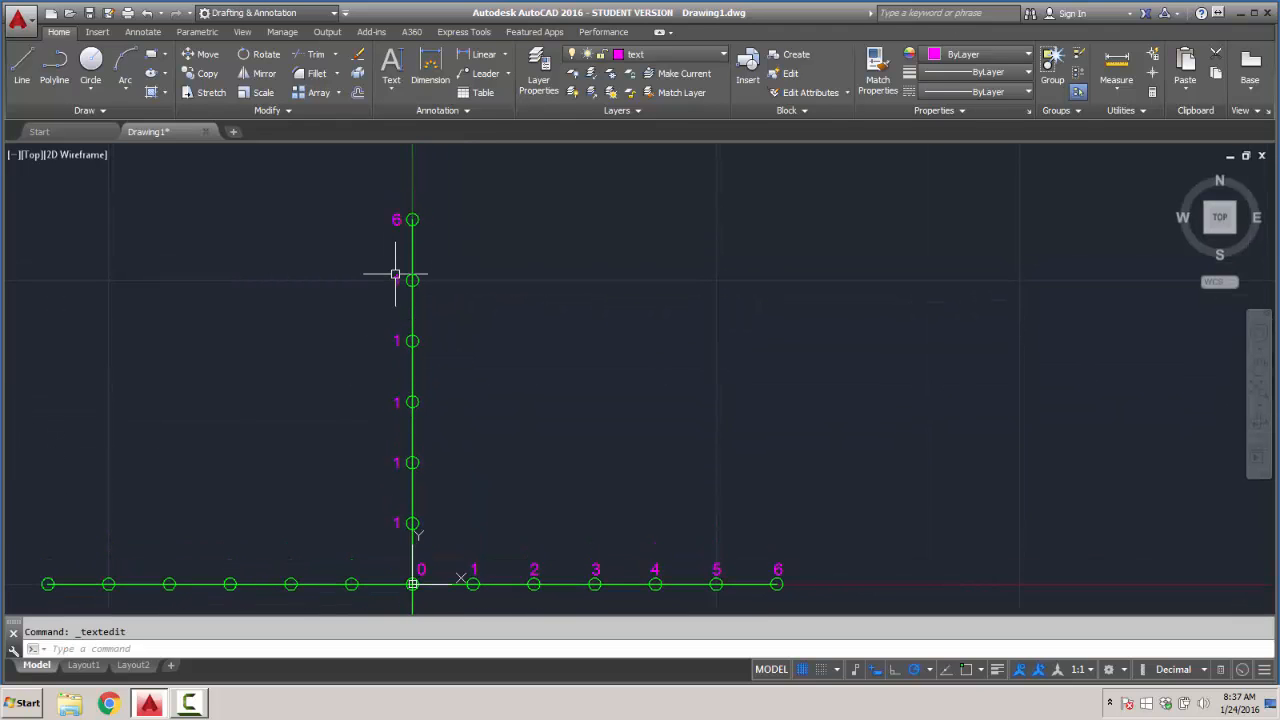
{"action": "double_click", "coordinate": [394, 277]}
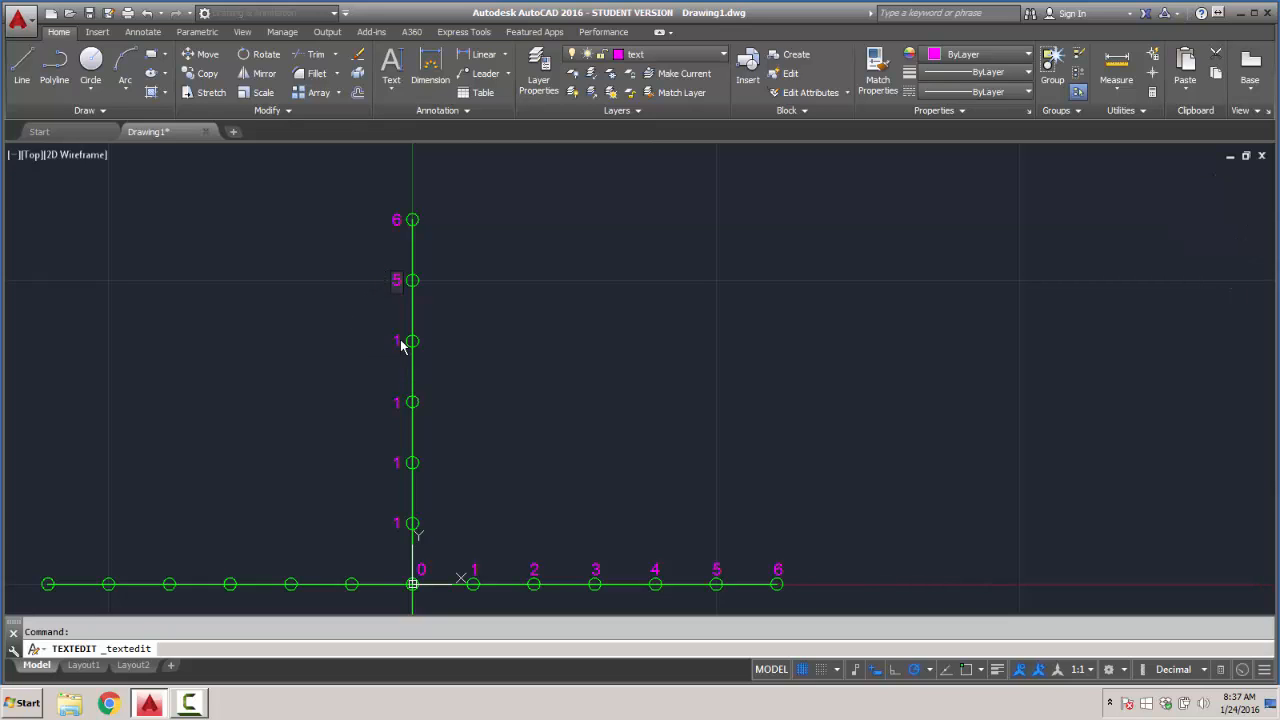
{"action": "key", "text": "Return"}
{"action": "key", "text": "Return"}
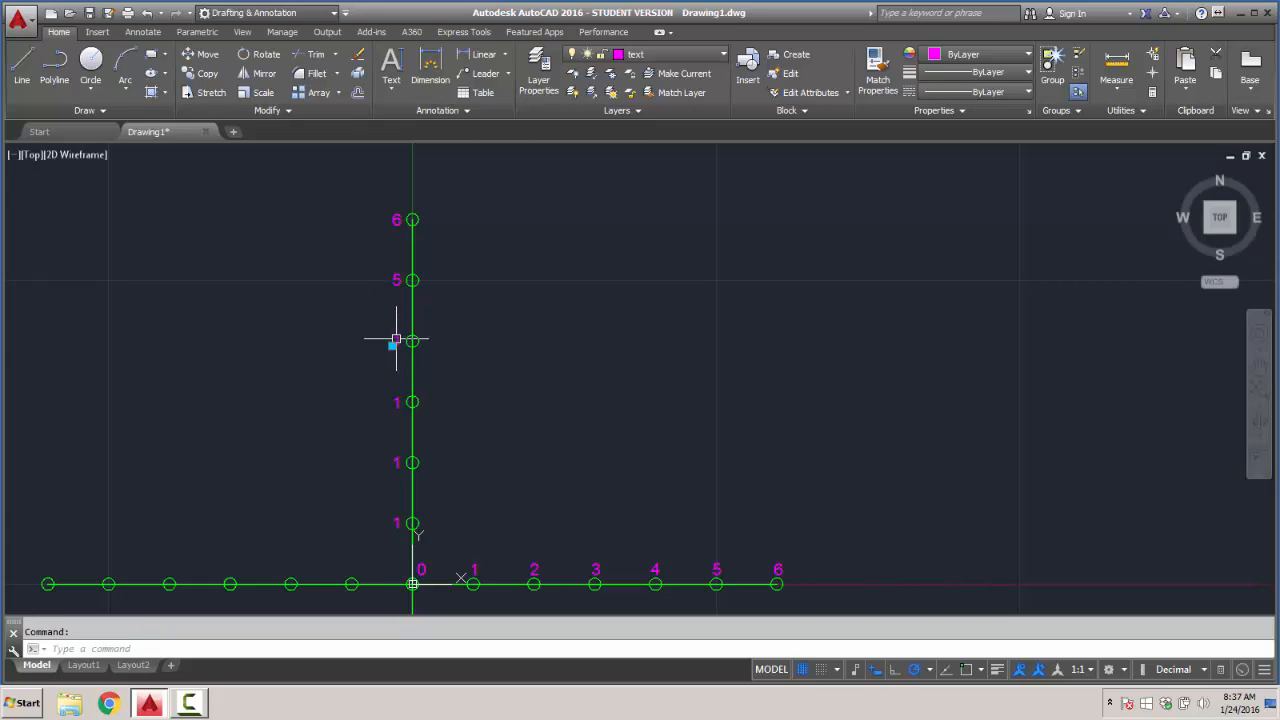
- Change the labels beside the fourth, third and second circles above the origin on the Y axis to 4, 3 and 2
{"action": "double_click", "coordinate": [397, 341]}
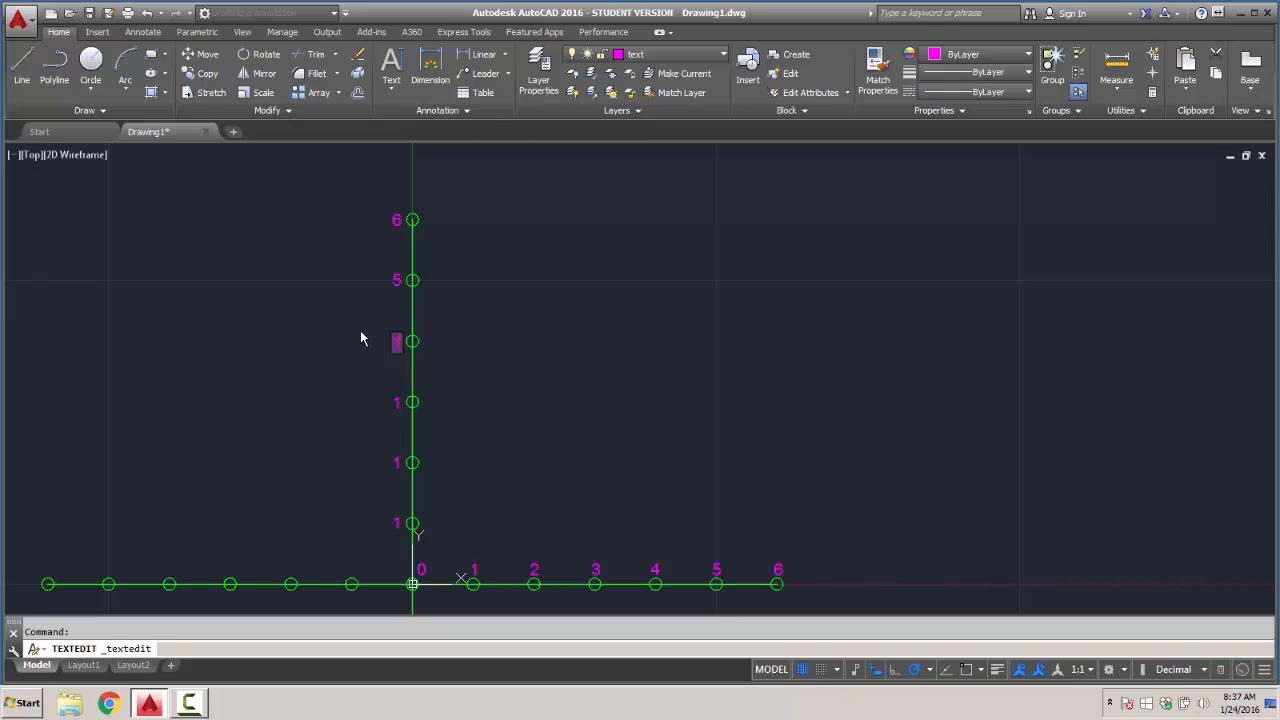
{"action": "type", "text": "4"}
{"action": "key", "text": "Return"}
{"action": "key", "text": "Return"}
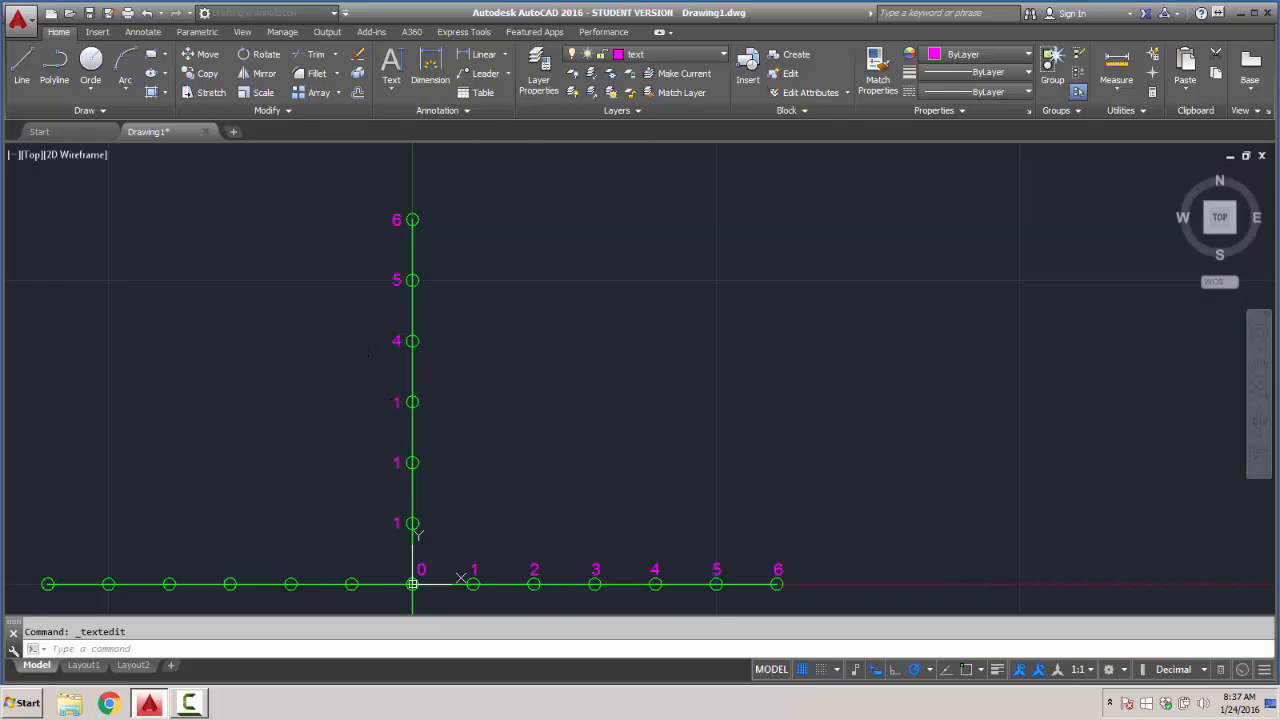
{"action": "double_click", "coordinate": [395, 402]}
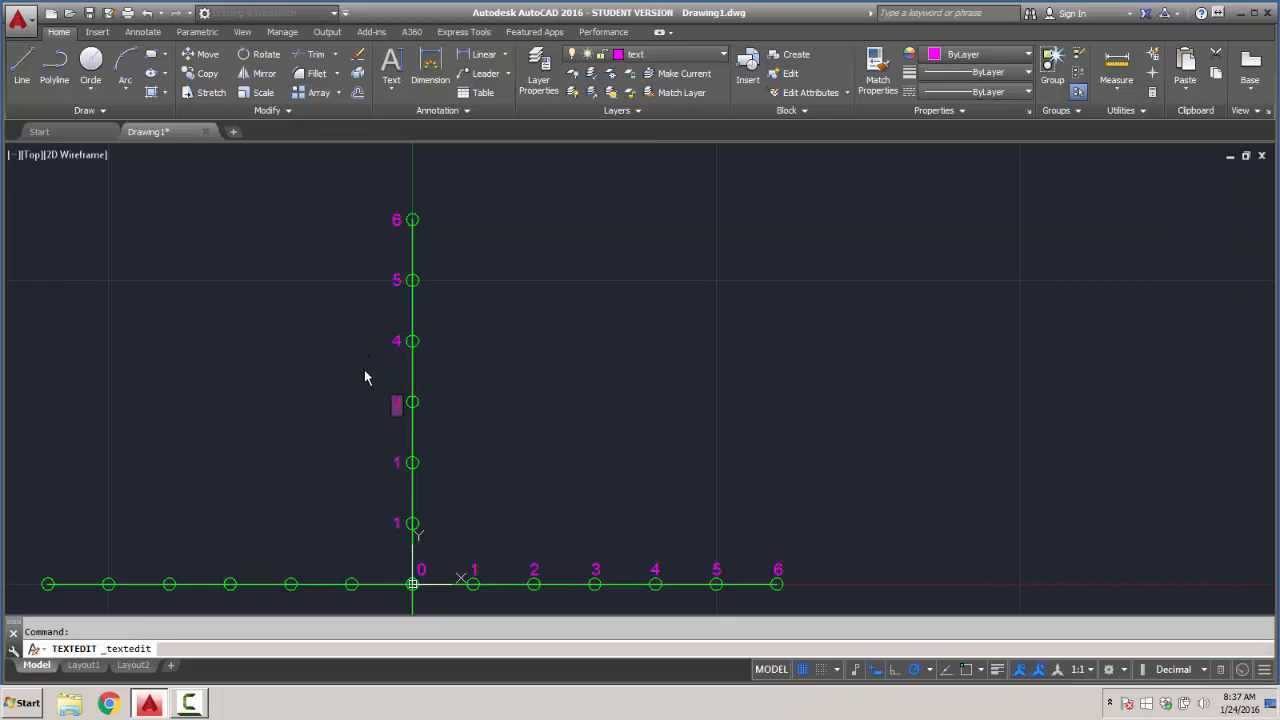
{"action": "type", "text": "3"}
{"action": "key", "text": "Return"}
{"action": "key", "text": "Return"}
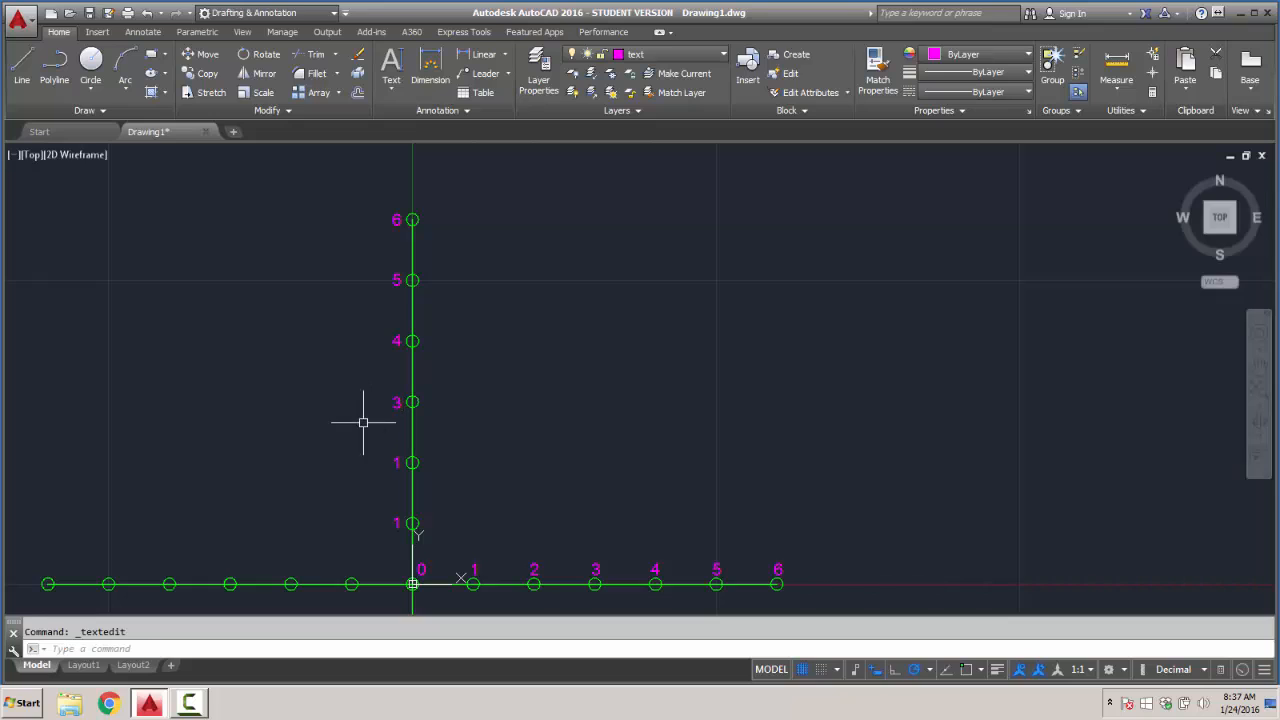
{"action": "double_click", "coordinate": [397, 462]}
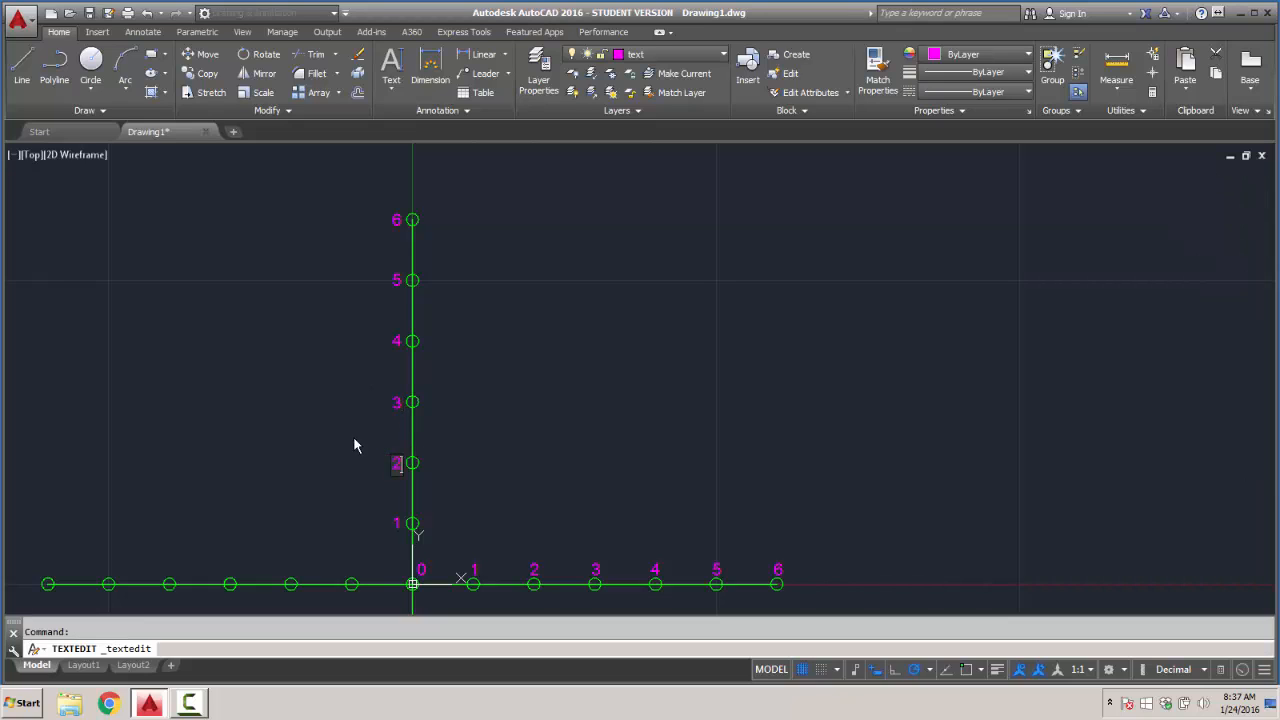
{"action": "type", "text": "2"}
{"action": "key", "text": "Return"}
{"action": "key", "text": "Return"}
- Copy the origin's "0" label horizontally above each of the six circles on the negative X axis
{"action": "mouse_move", "coordinate": [500, 434]}
{"action": "middle_mouse_down"}
{"action": "mouse_move", "coordinate": [494, 367]}
{"action": "mouse_move", "coordinate": [523, 351]}
{"action": "mouse_move", "coordinate": [543, 397]}
{"action": "mouse_move", "coordinate": [599, 327]}
{"action": "middle_mouse_up"}
{"action": "scroll", "coordinate": [517, 463], "scroll_direction": "up", "scroll_amount": 3}
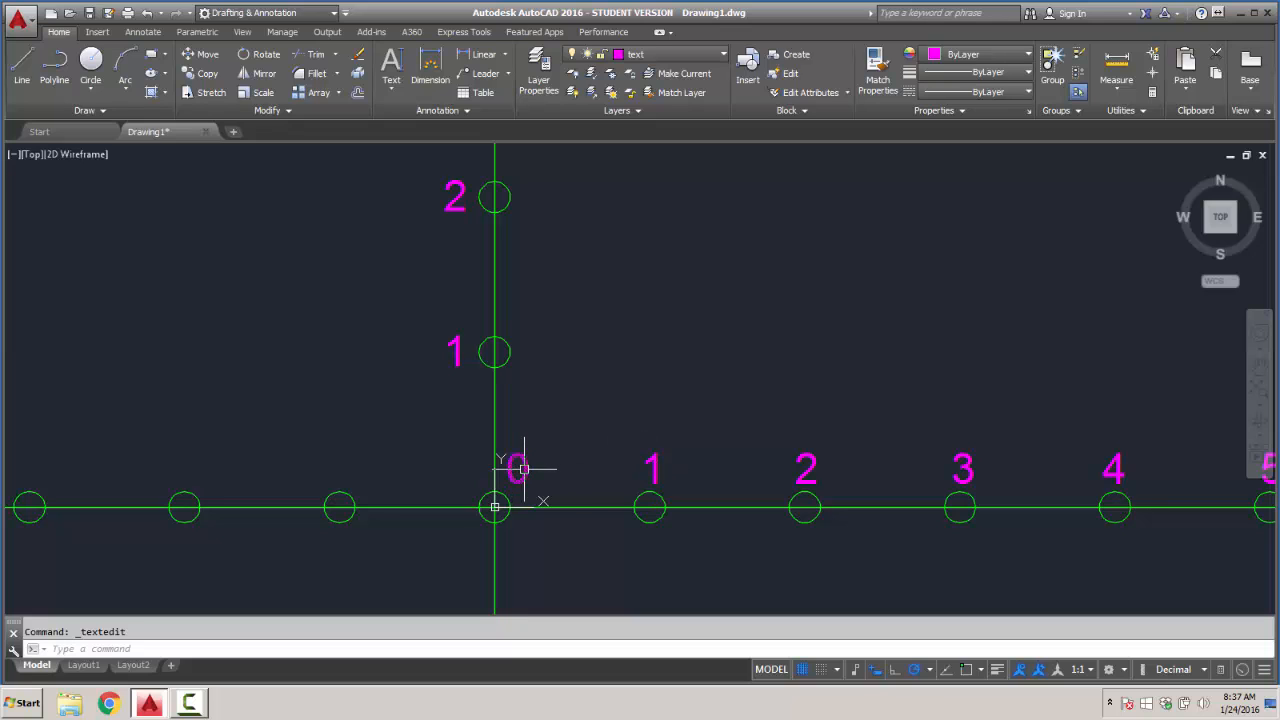
{"action": "left_click", "coordinate": [205, 73]}
{"action": "left_click", "coordinate": [521, 460]}
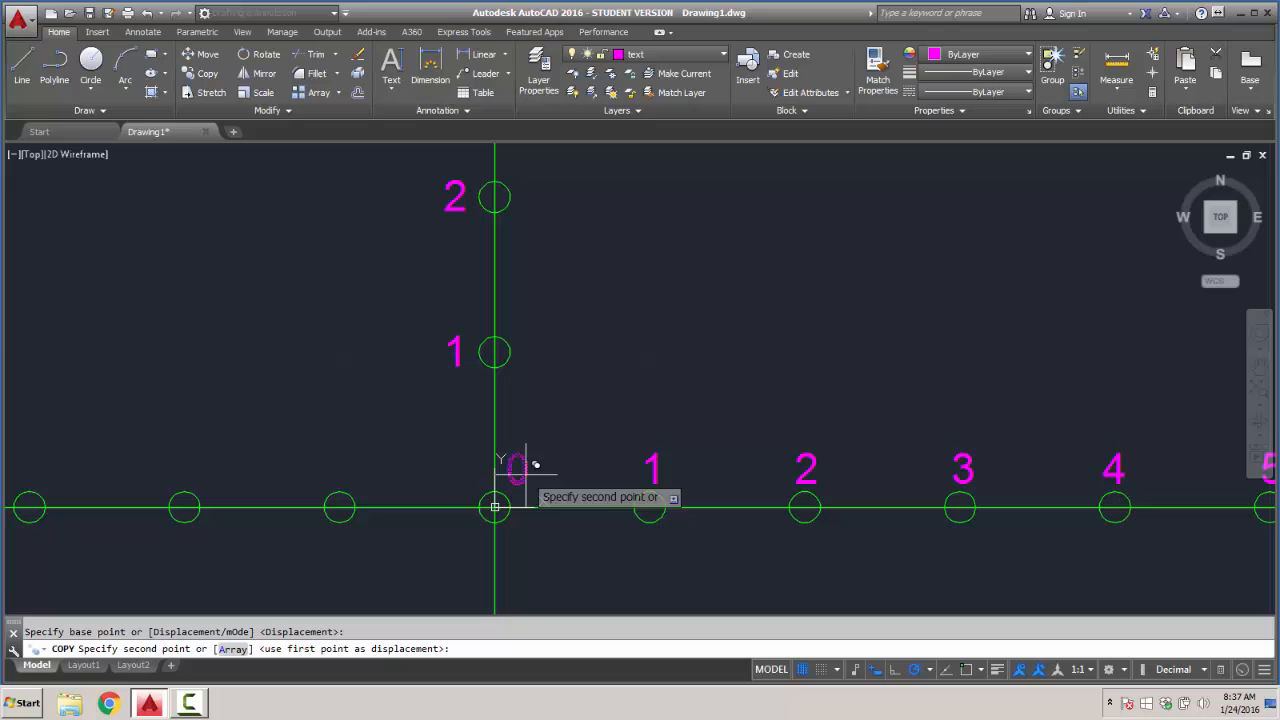
{"action": "left_click", "coordinate": [346, 467]}
{"action": "middle_click_drag", "start_coordinate": [251, 443], "coordinate": [583, 369]}
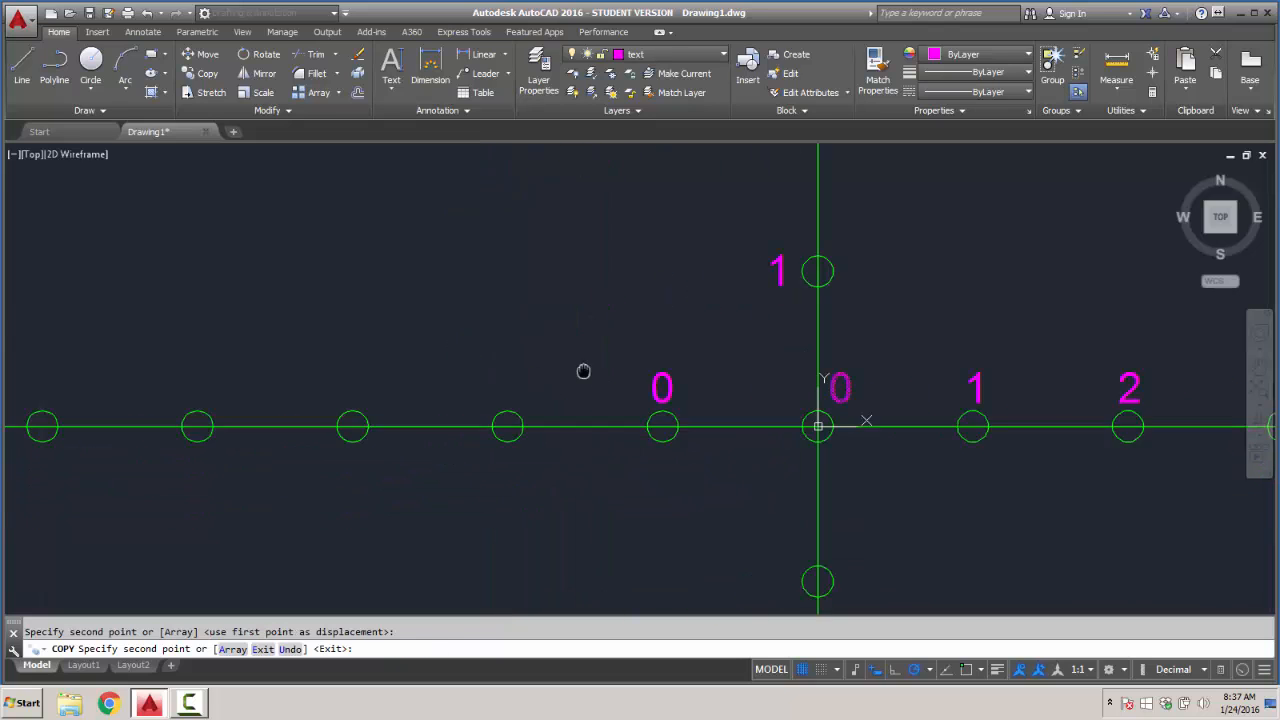
{"action": "left_click", "coordinate": [527, 386]}
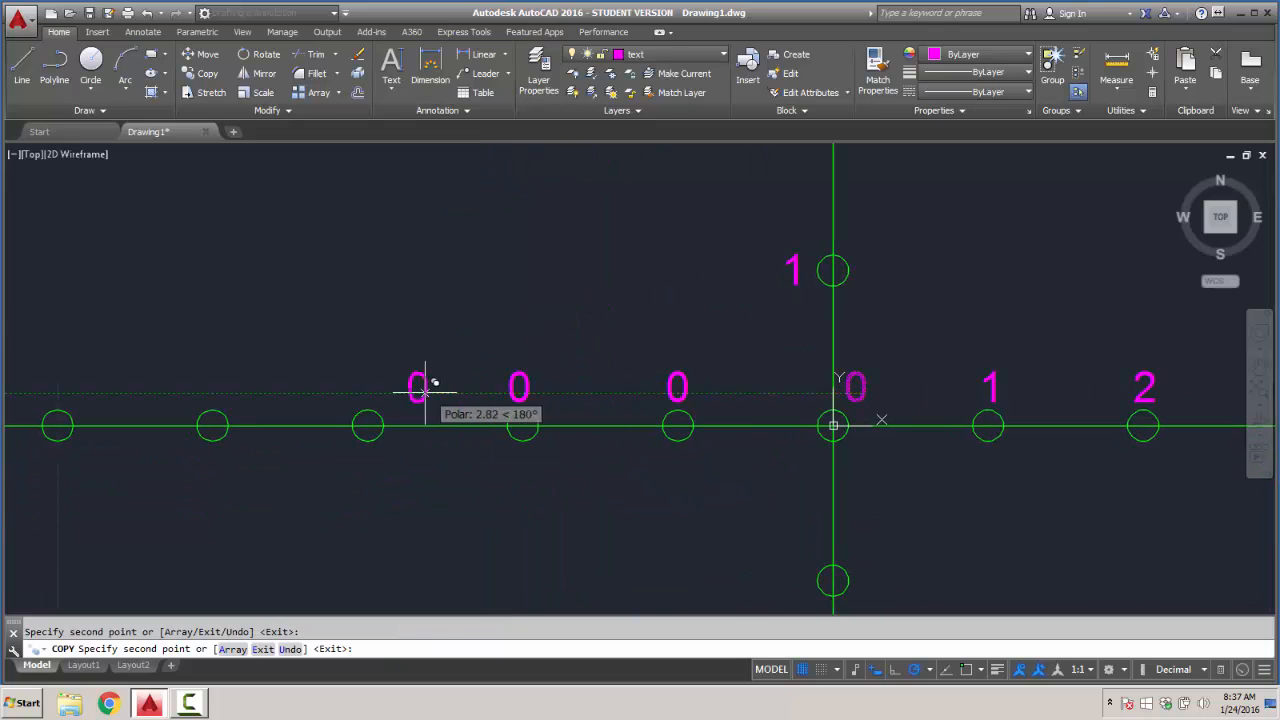
{"action": "left_click", "coordinate": [372, 386]}
{"action": "left_click", "coordinate": [218, 386]}
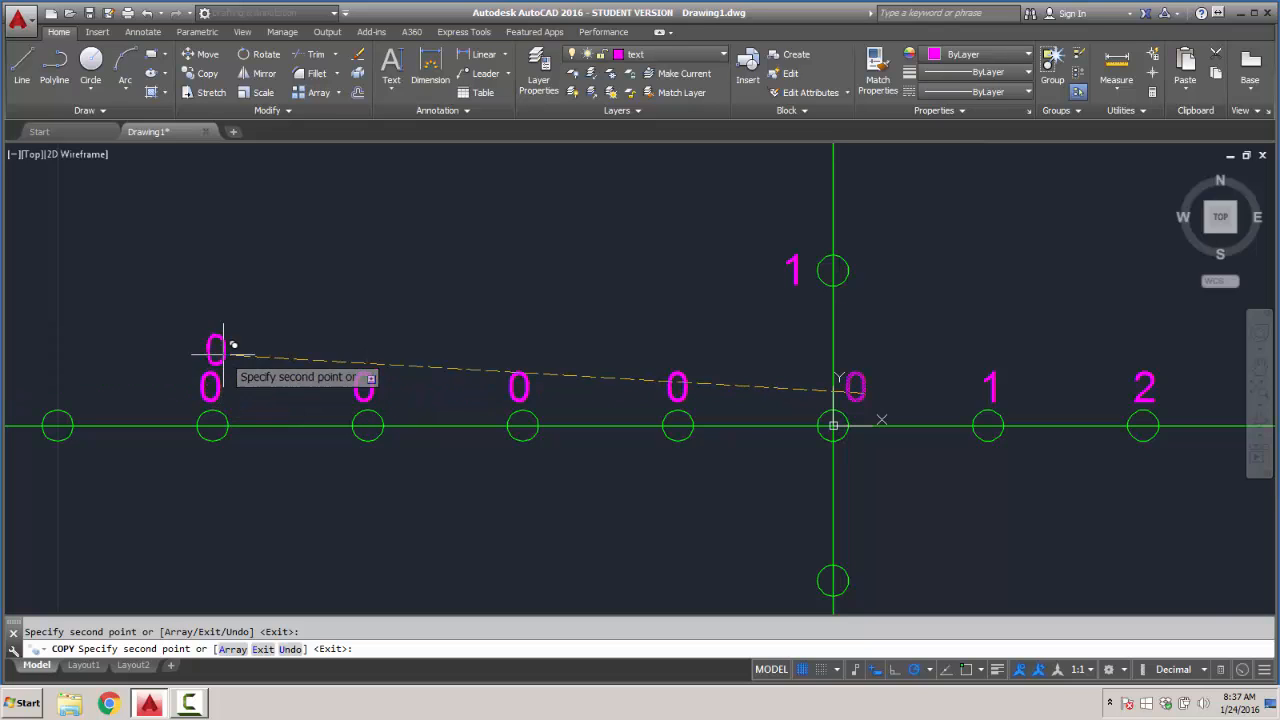
{"action": "middle_click_drag", "start_coordinate": [229, 337], "coordinate": [534, 349]}
{"action": "left_click", "coordinate": [372, 386]}
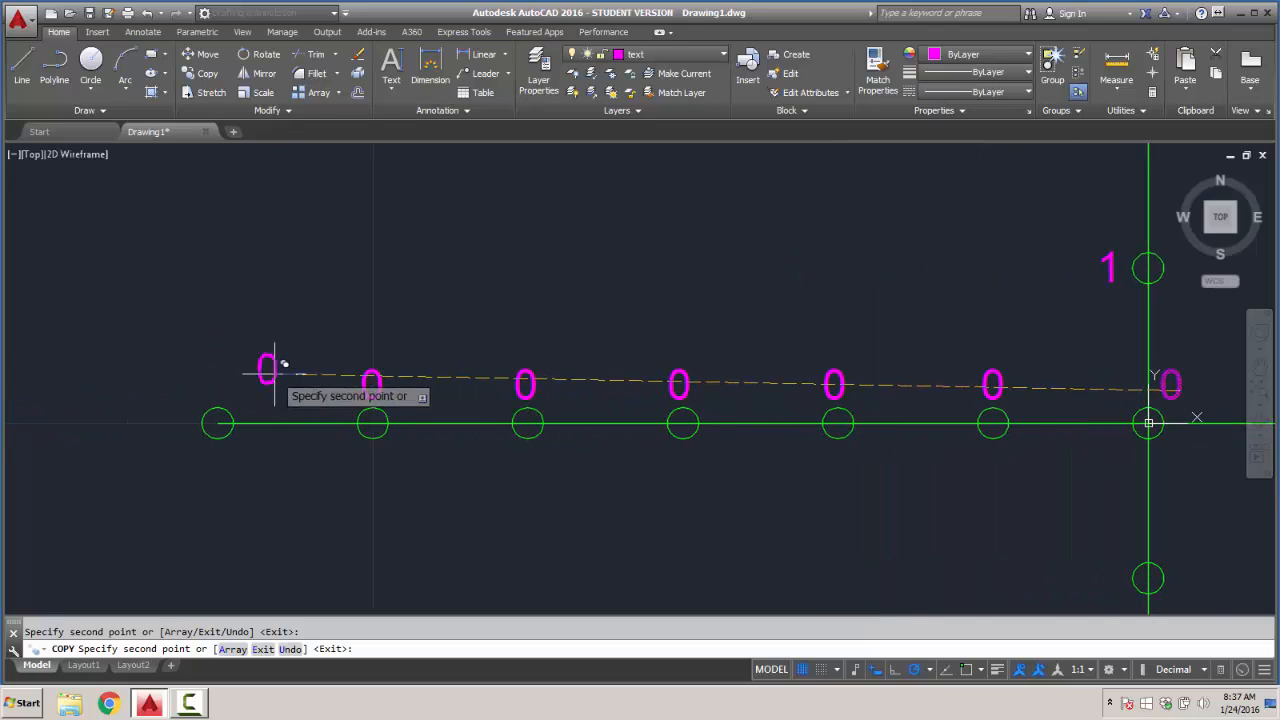
{"action": "key", "text": "Return"}
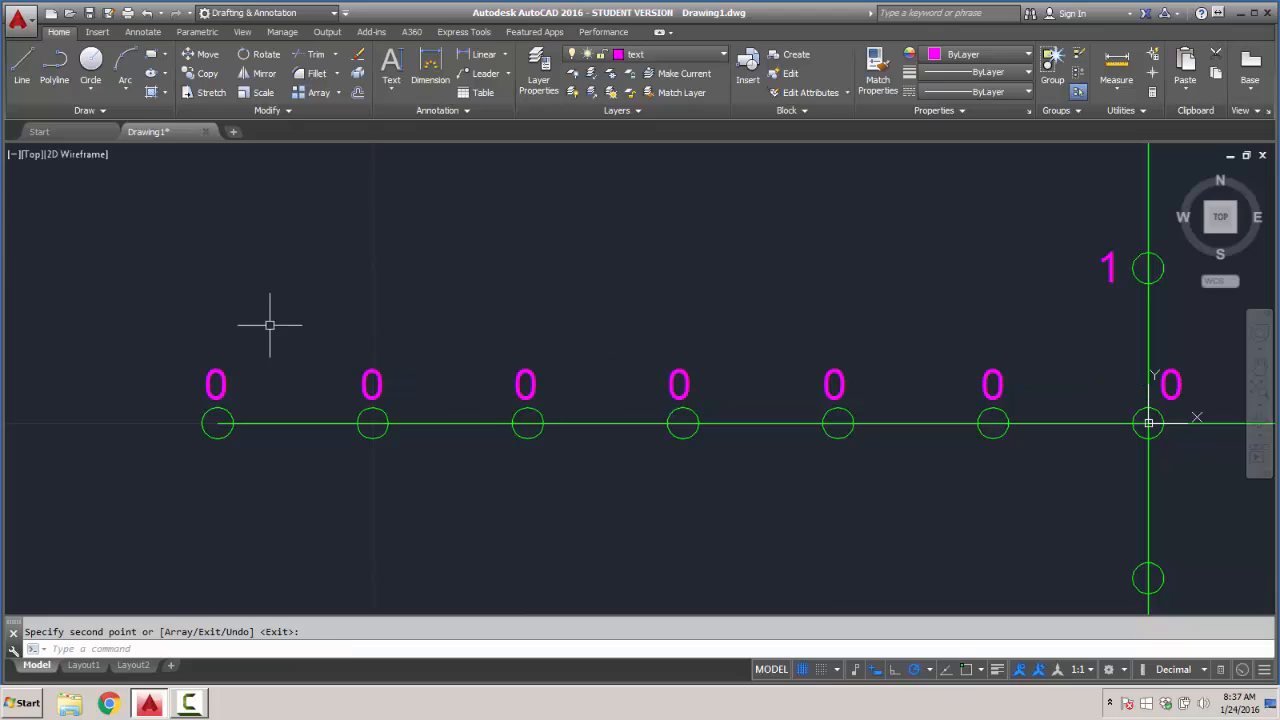
- Change the labels above the first three circles on the negative X axis to -1, -2 and -3, going outward from the origin
{"action": "double_click", "coordinate": [991, 382]}
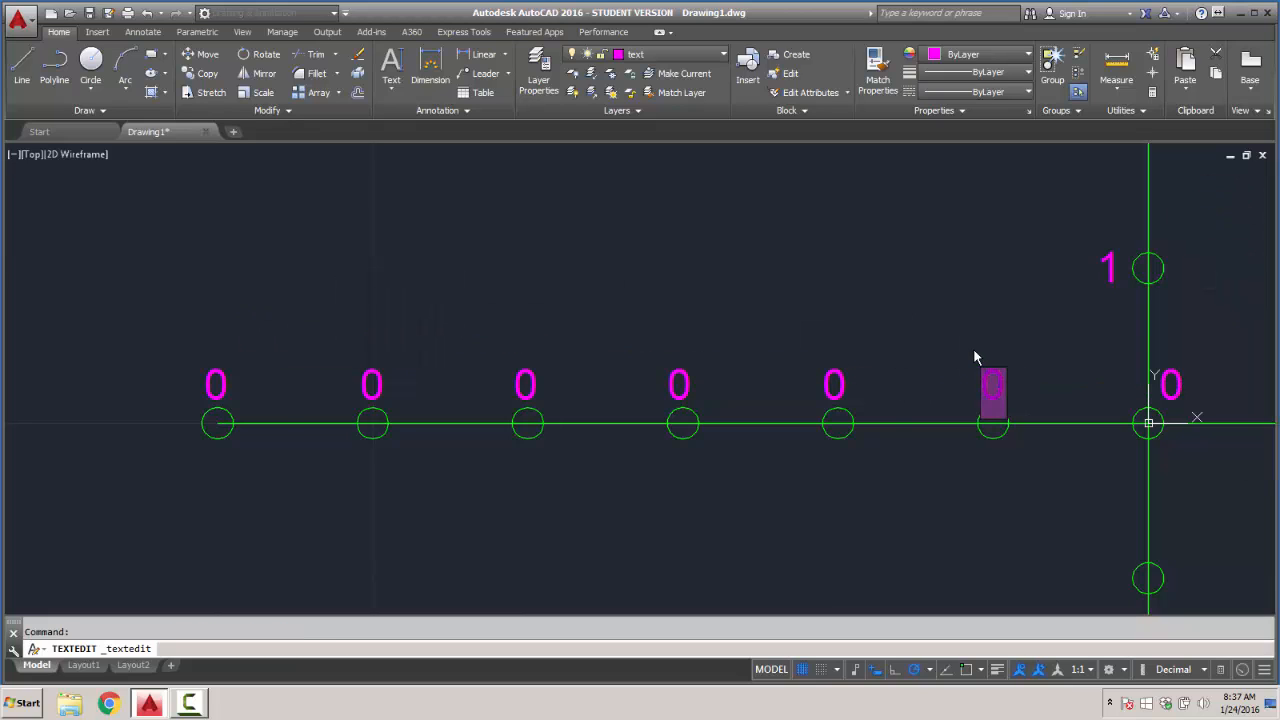
{"action": "type", "text": "-1"}
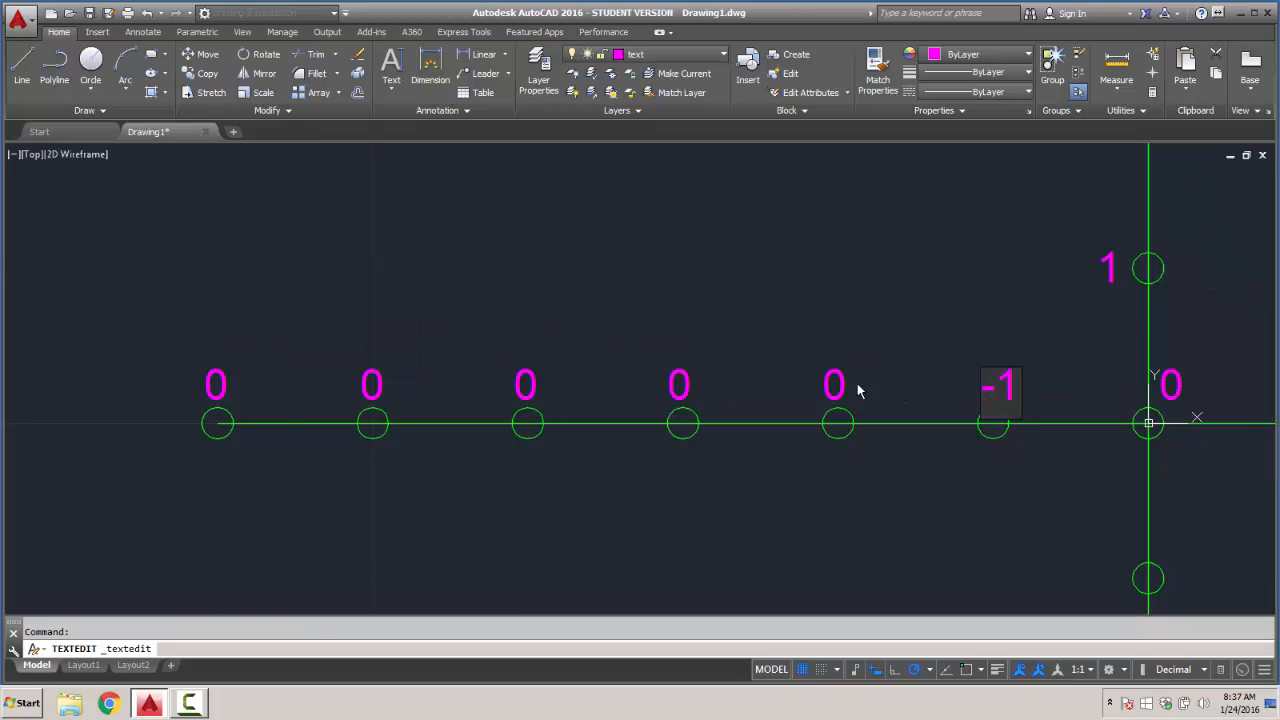
{"action": "key", "text": "Return"}
{"action": "double_click", "coordinate": [838, 384]}
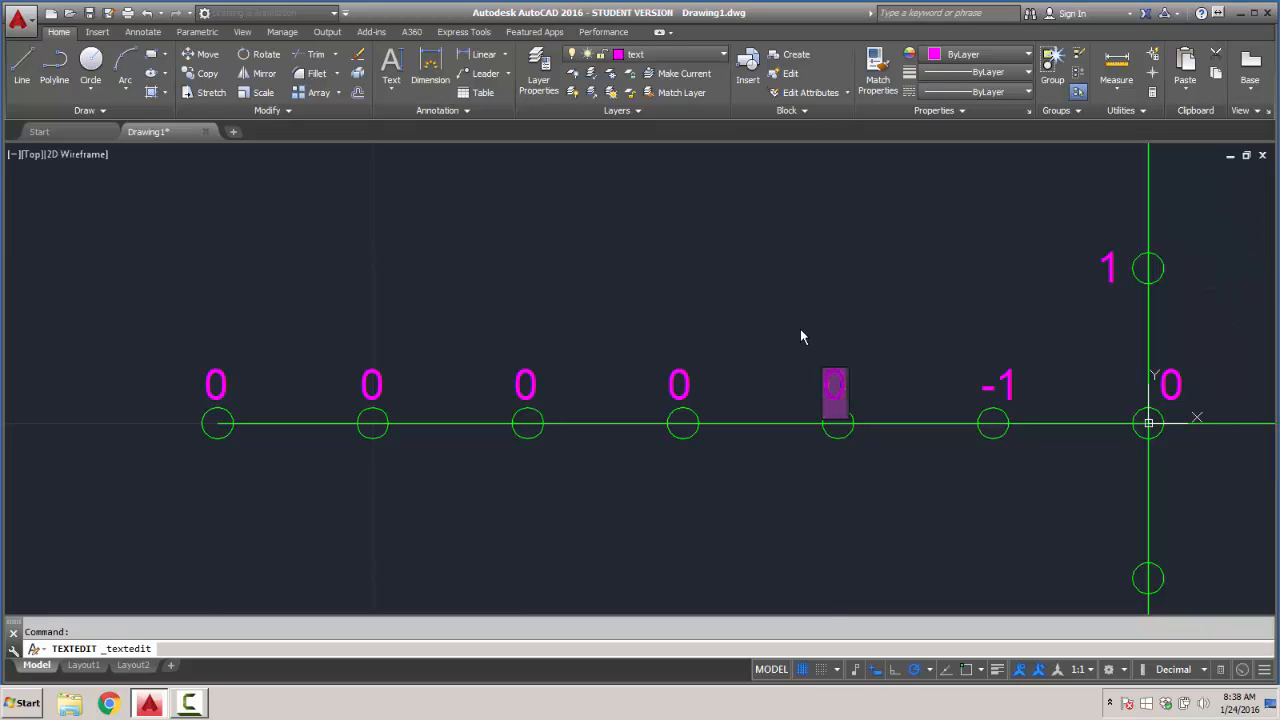
{"action": "type", "text": "-2"}
{"action": "key", "text": "Return"}
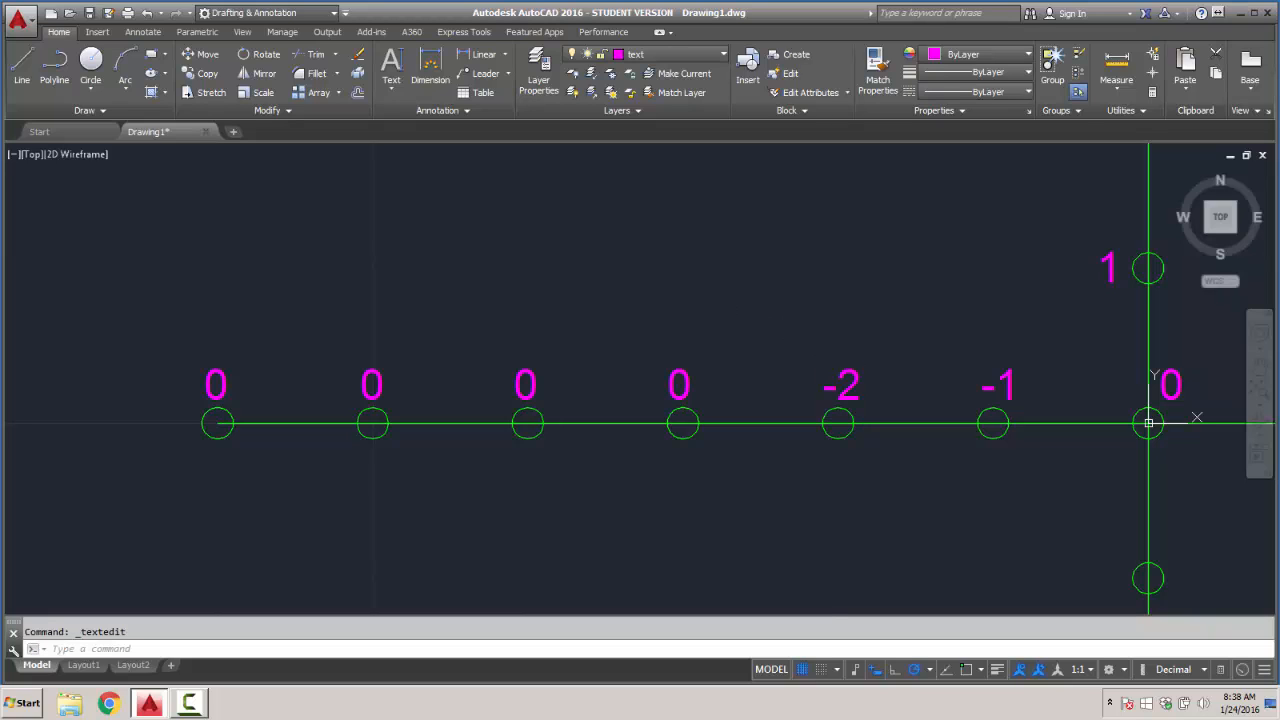
{"action": "double_click", "coordinate": [682, 382]}
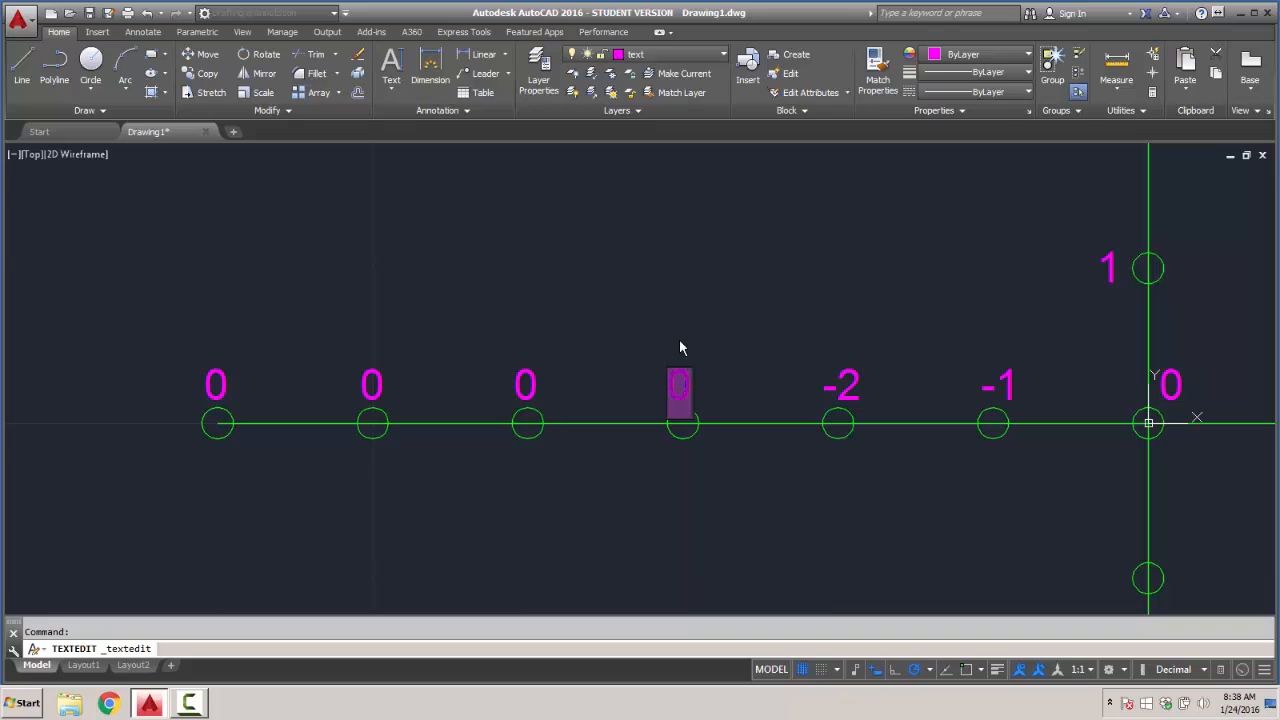
{"action": "type", "text": "-3"}
{"action": "key", "text": "Return"}
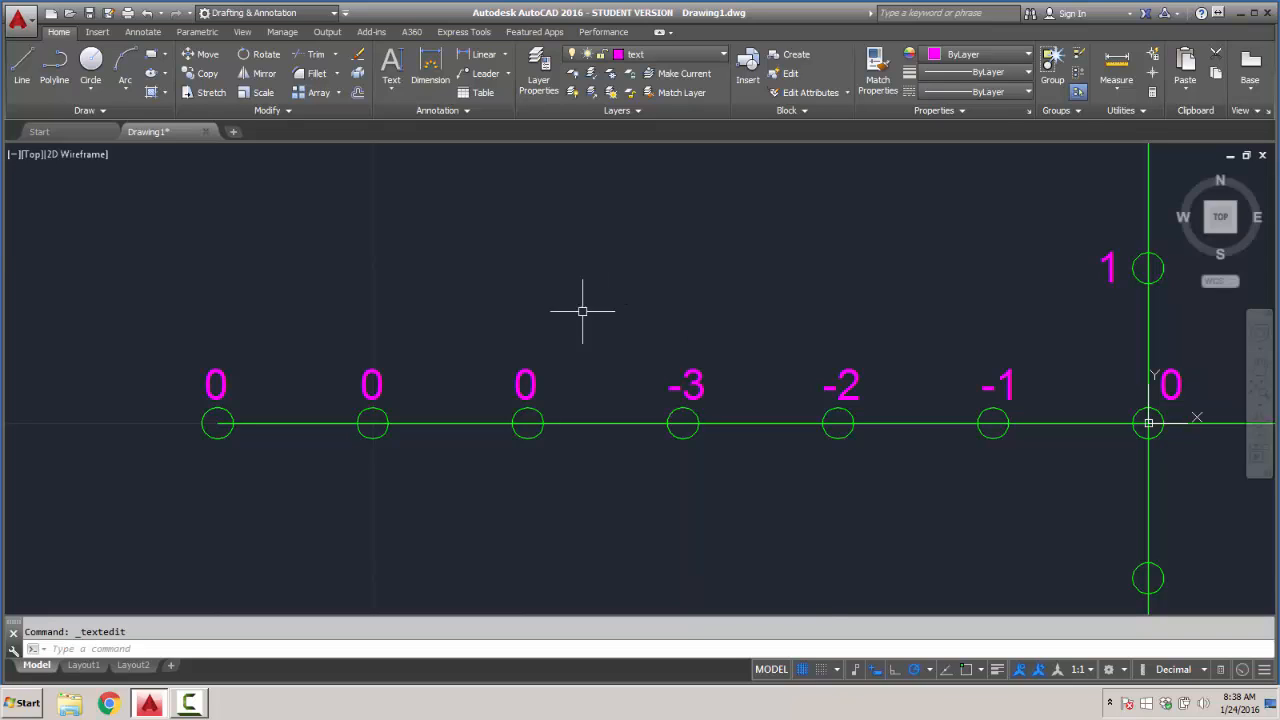
- Change the labels above the last three circles on the negative X axis to -4, -5 and -6, going outward
{"action": "double_click", "coordinate": [529, 383]}
{"action": "type", "text": "-"}
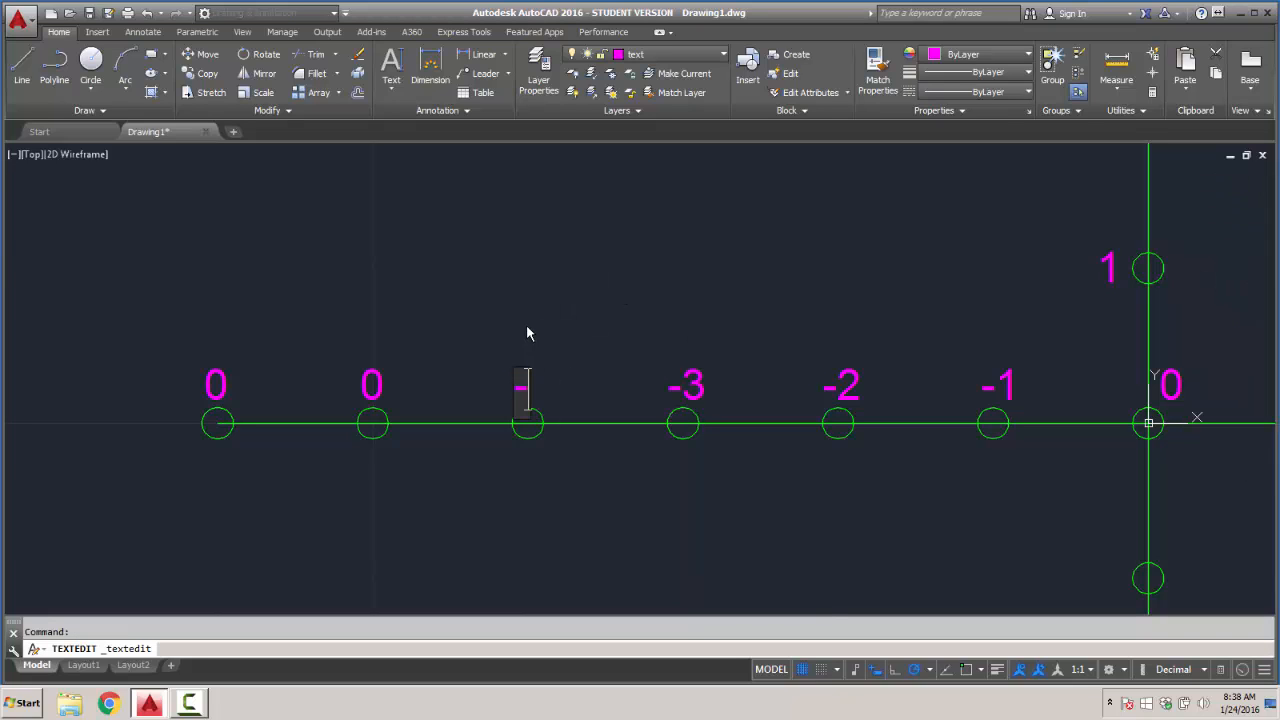
{"action": "type", "text": "4"}
{"action": "key", "text": "Return"}
{"action": "double_click", "coordinate": [371, 383]}
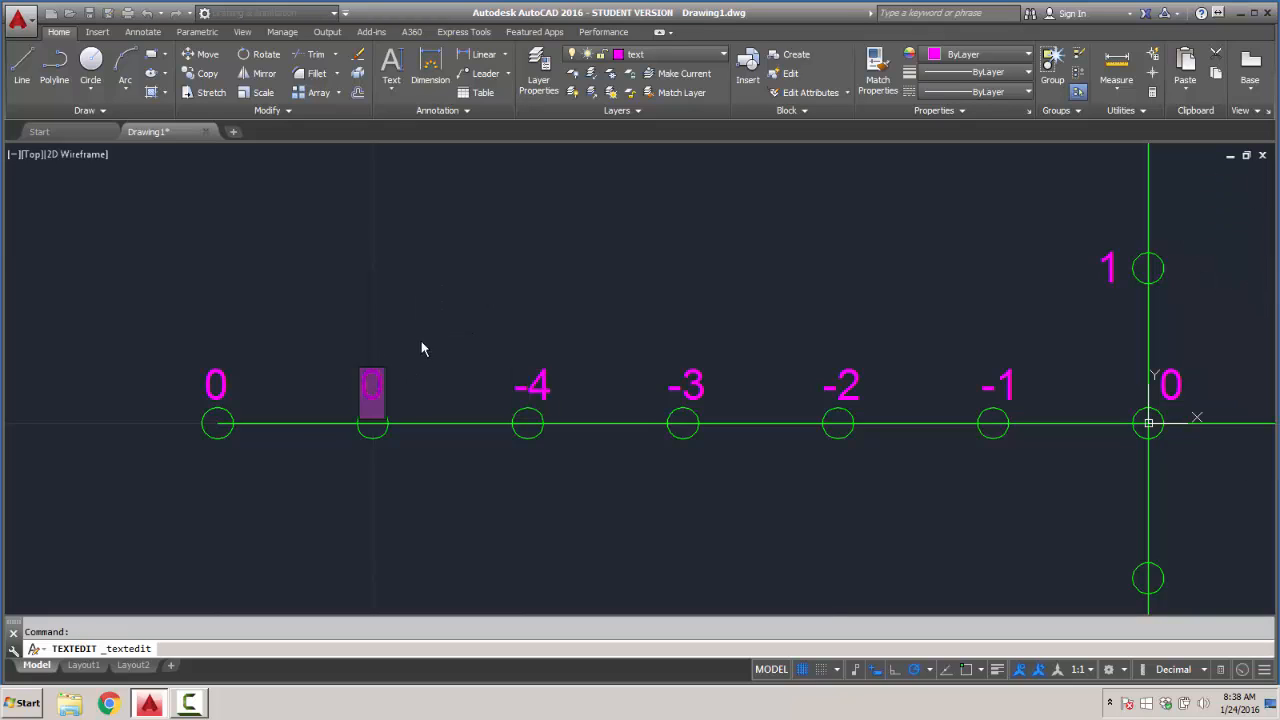
{"action": "type", "text": "-5"}
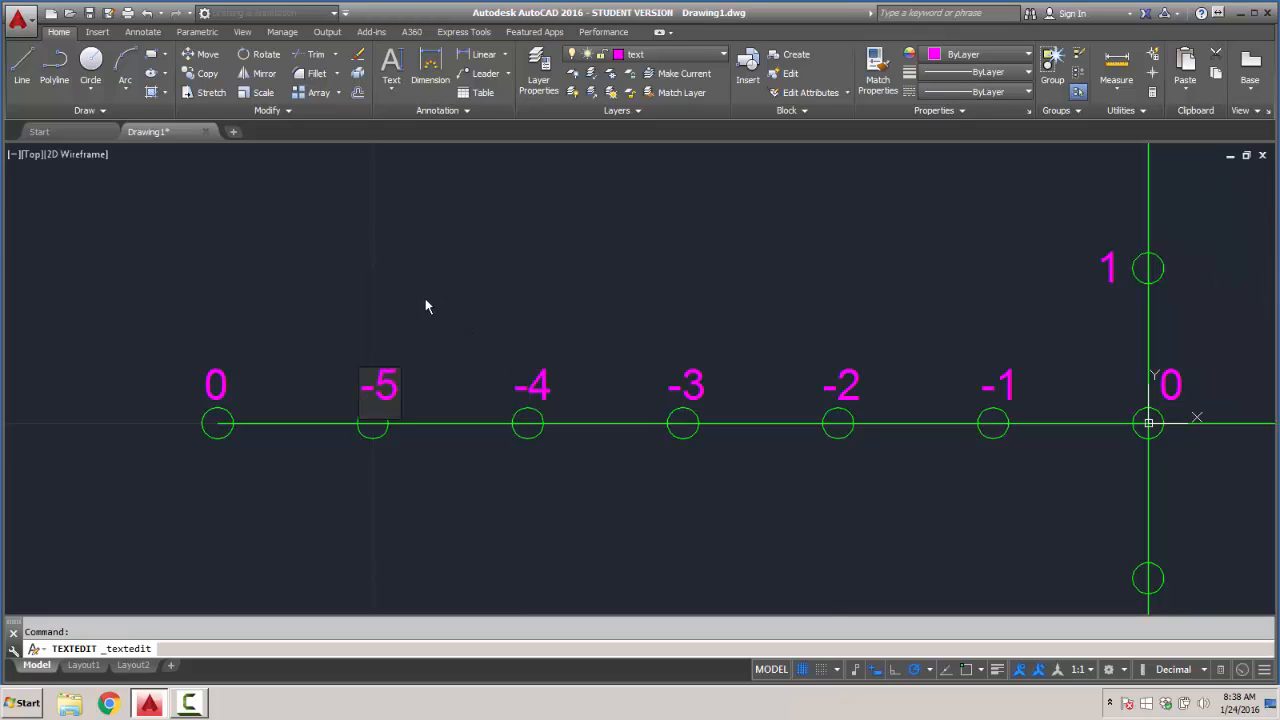
{"action": "key", "text": "Return"}
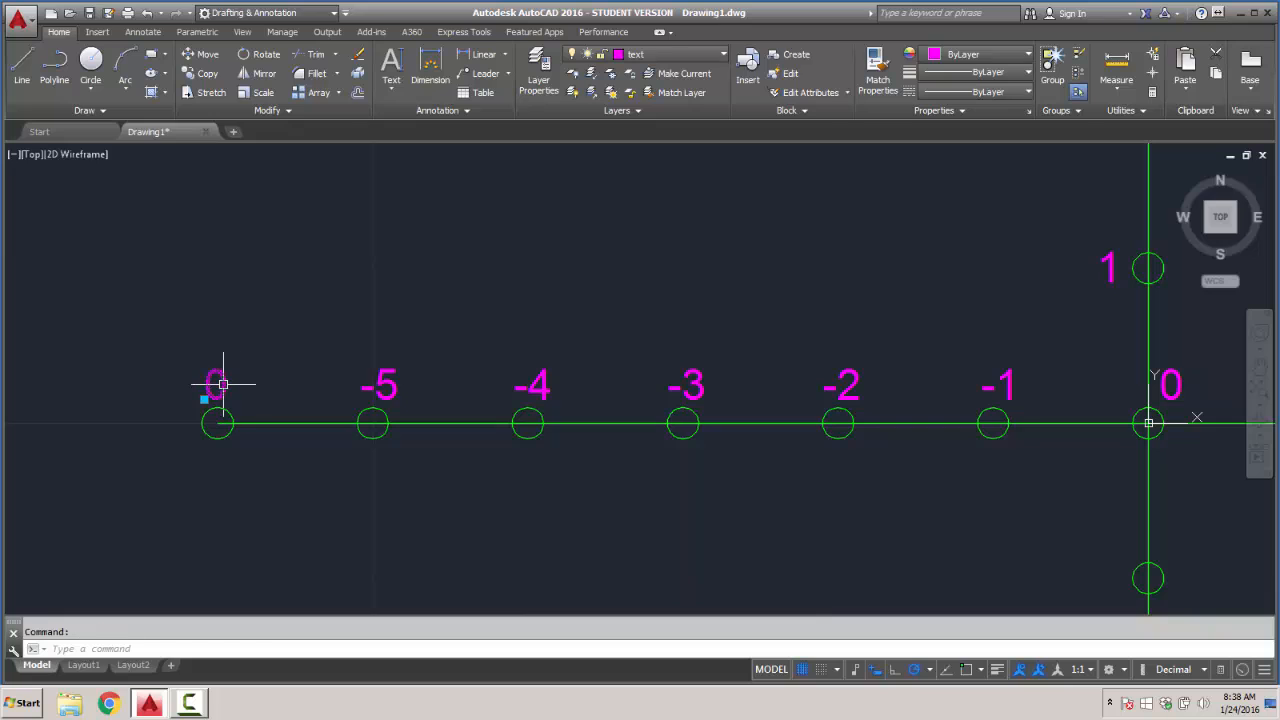
{"action": "double_click", "coordinate": [219, 384]}
{"action": "type", "text": "-"}
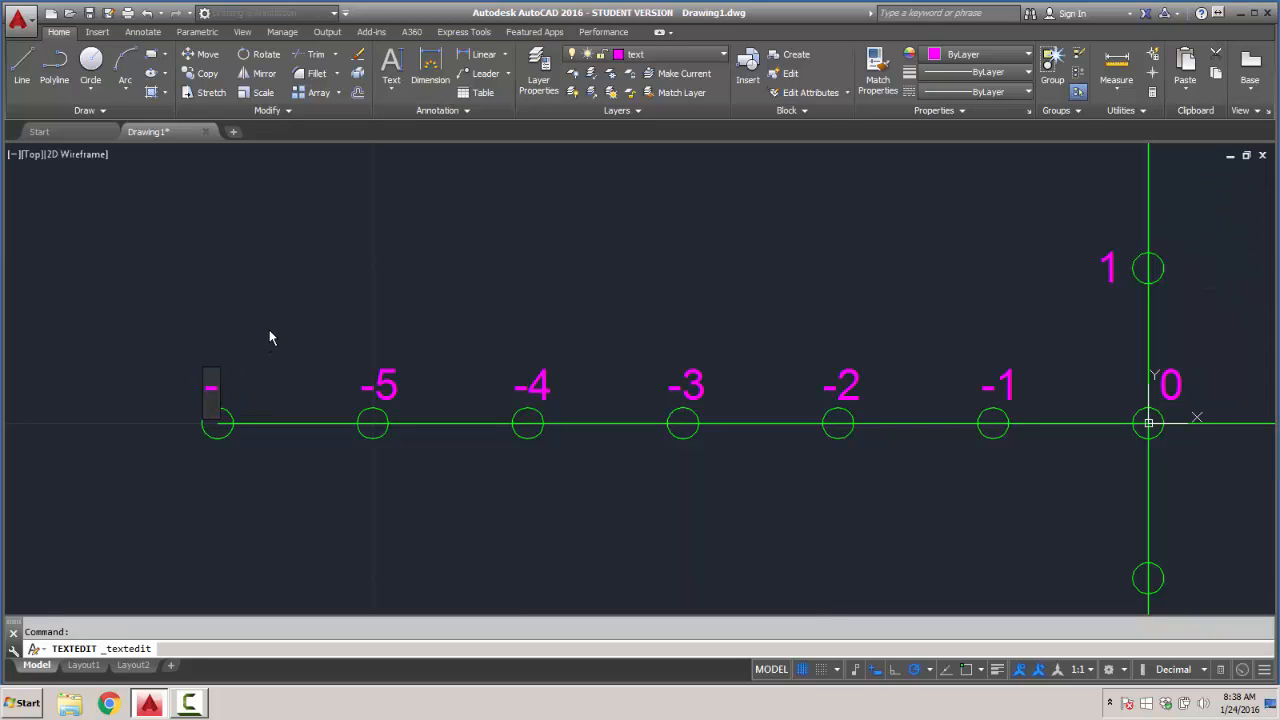
{"action": "type", "text": "6"}
{"action": "key", "text": "Return"}
- Copy the X axis "-1" label to the left of the first Y axis circle below the origin
{"action": "scroll", "coordinate": [425, 345], "scroll_direction": "down", "scroll_amount": 4}
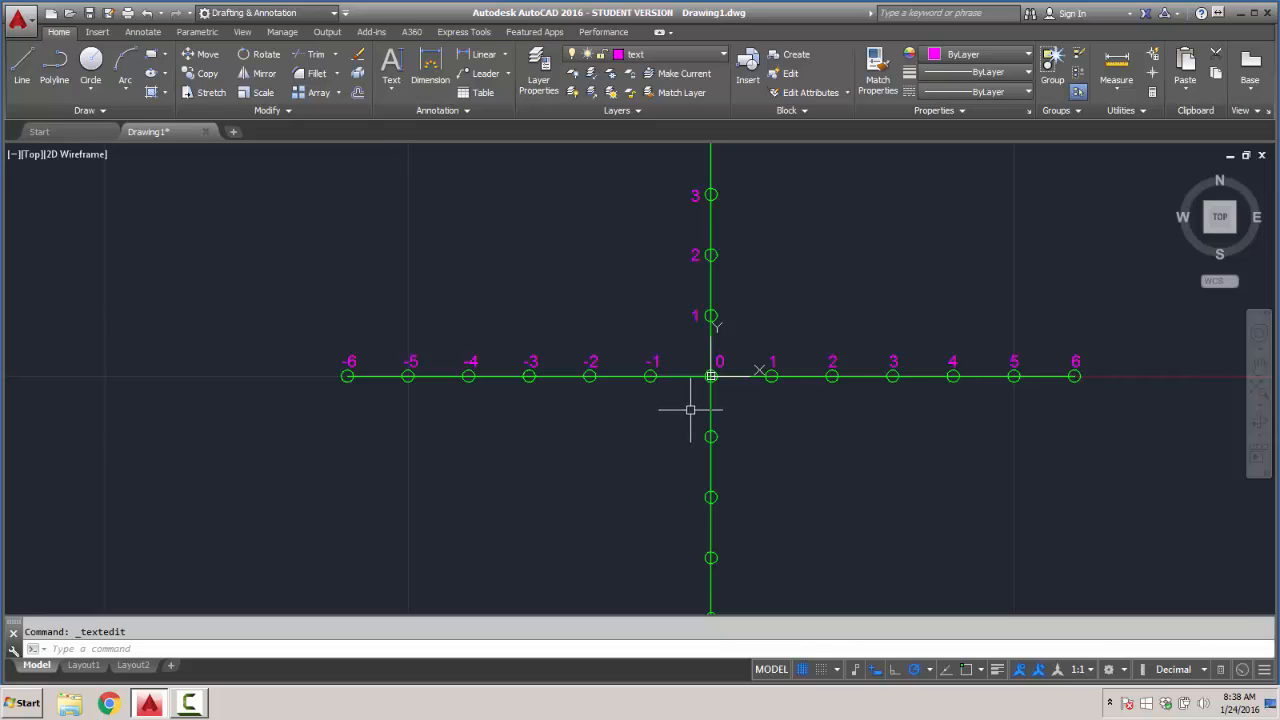
{"action": "middle_click_drag", "start_coordinate": [690, 410], "coordinate": [506, 375]}
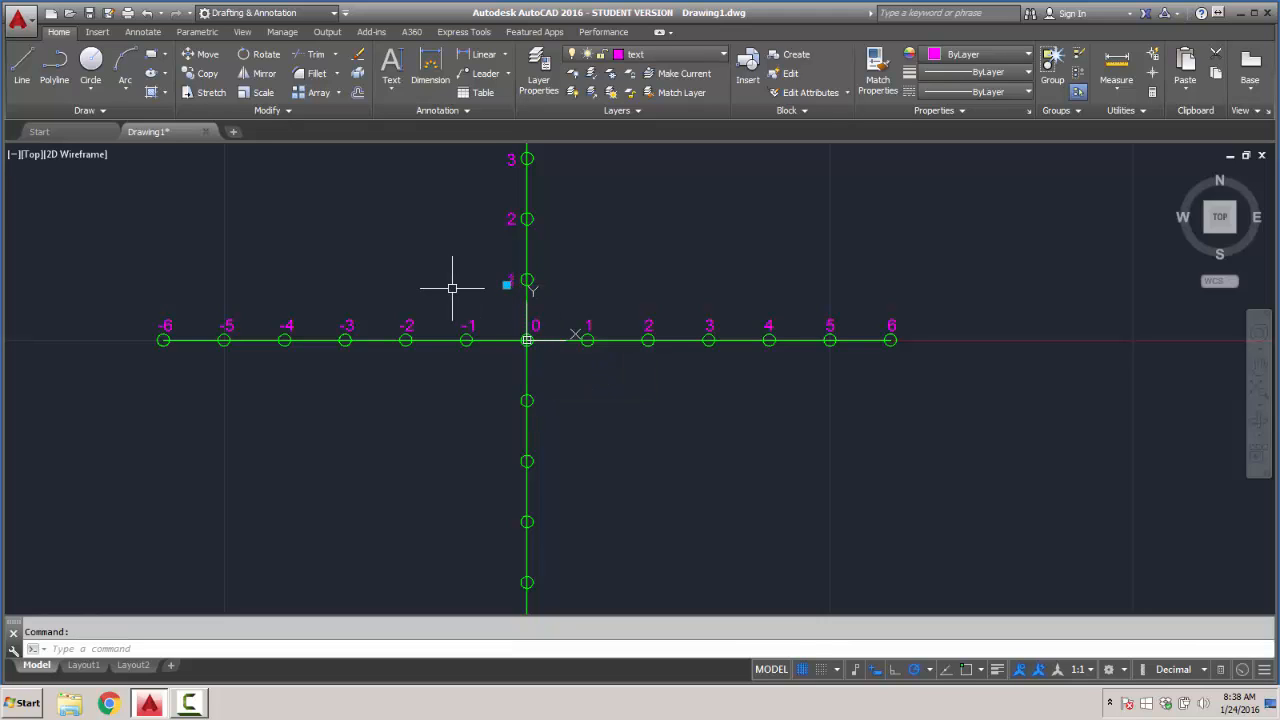
{"action": "left_click", "coordinate": [473, 324]}
{"action": "left_click", "coordinate": [473, 319]}
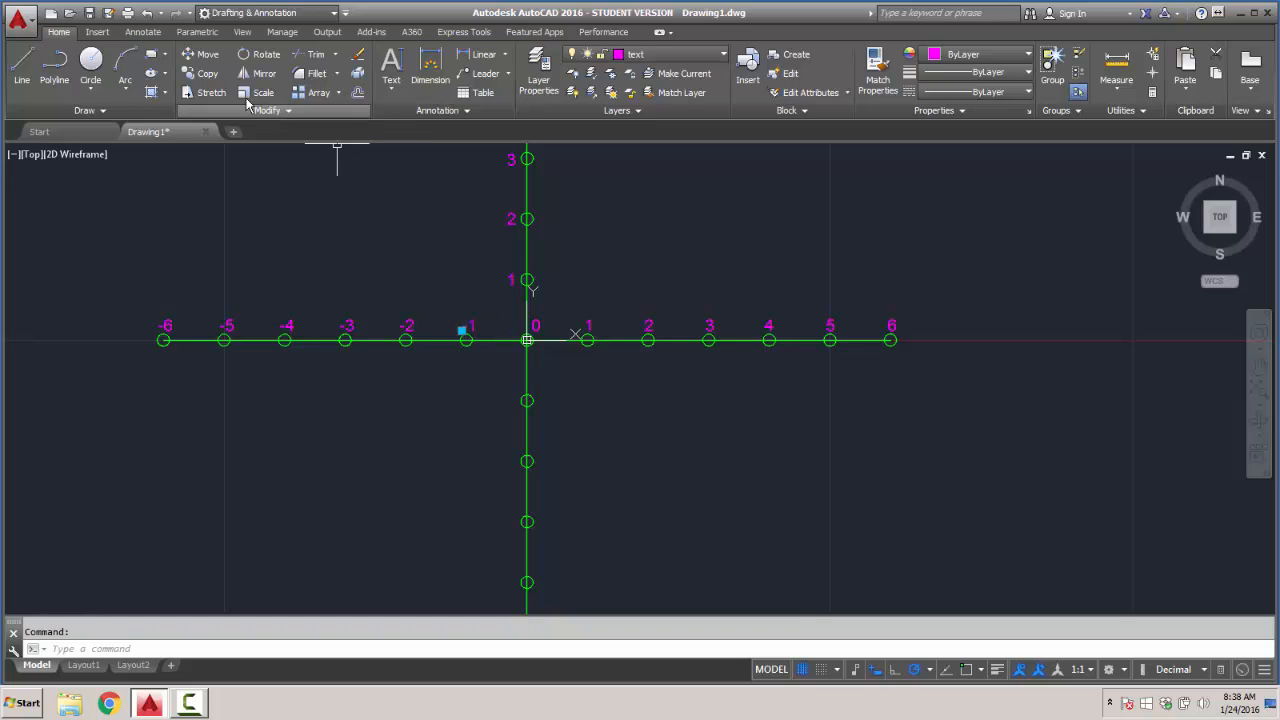
{"action": "left_click", "coordinate": [207, 73]}
{"action": "left_click", "coordinate": [473, 325]}
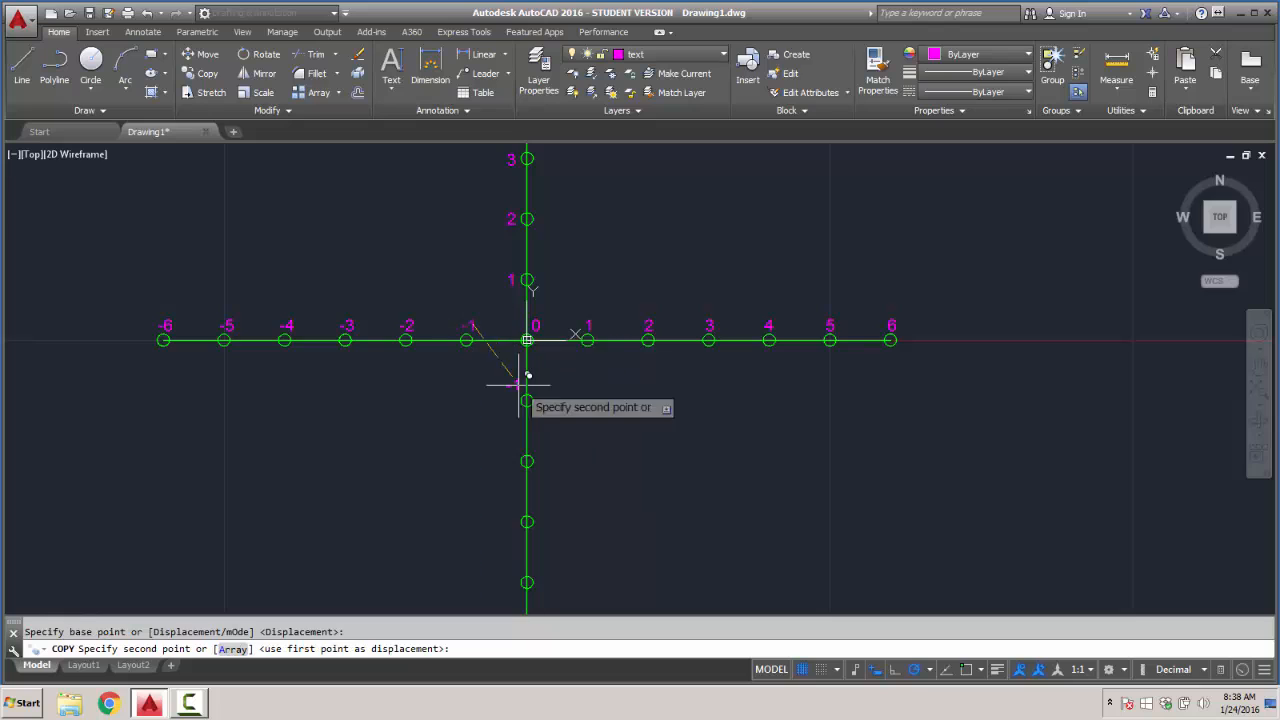
{"action": "scroll", "coordinate": [527, 390], "scroll_direction": "up", "scroll_amount": 4}
{"action": "left_click", "coordinate": [489, 408]}
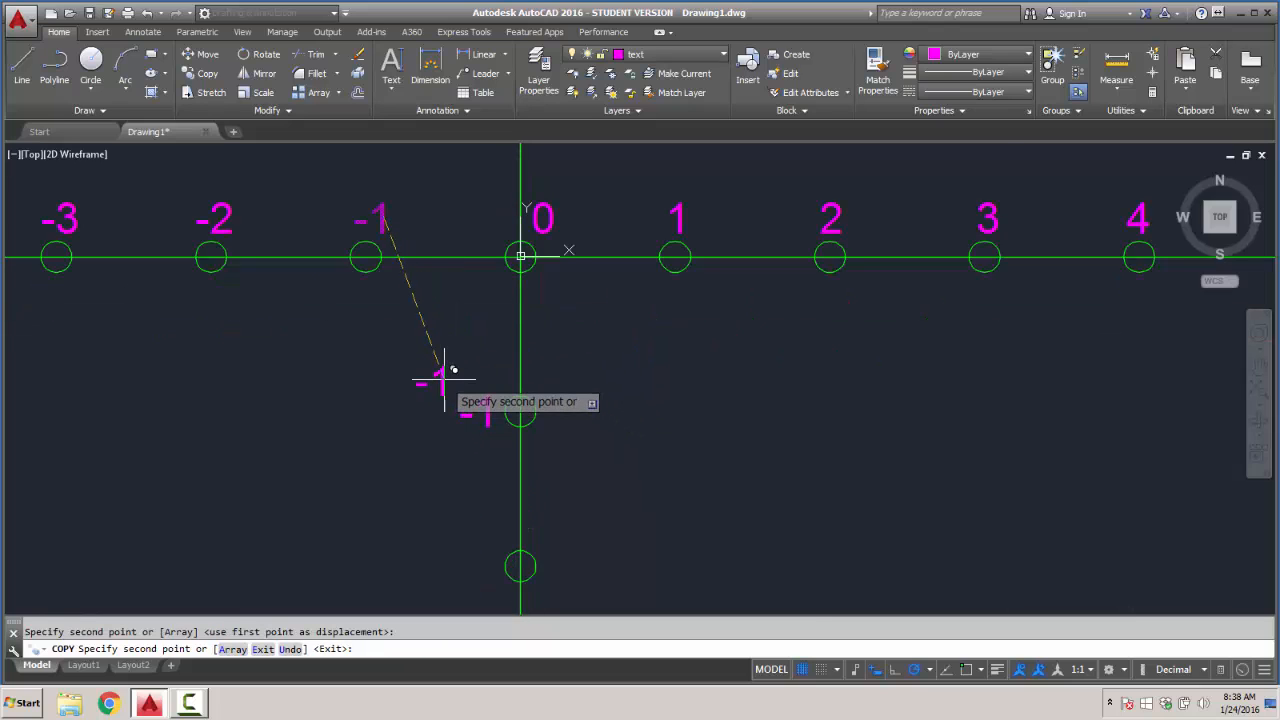
{"action": "key", "text": "Escape"}
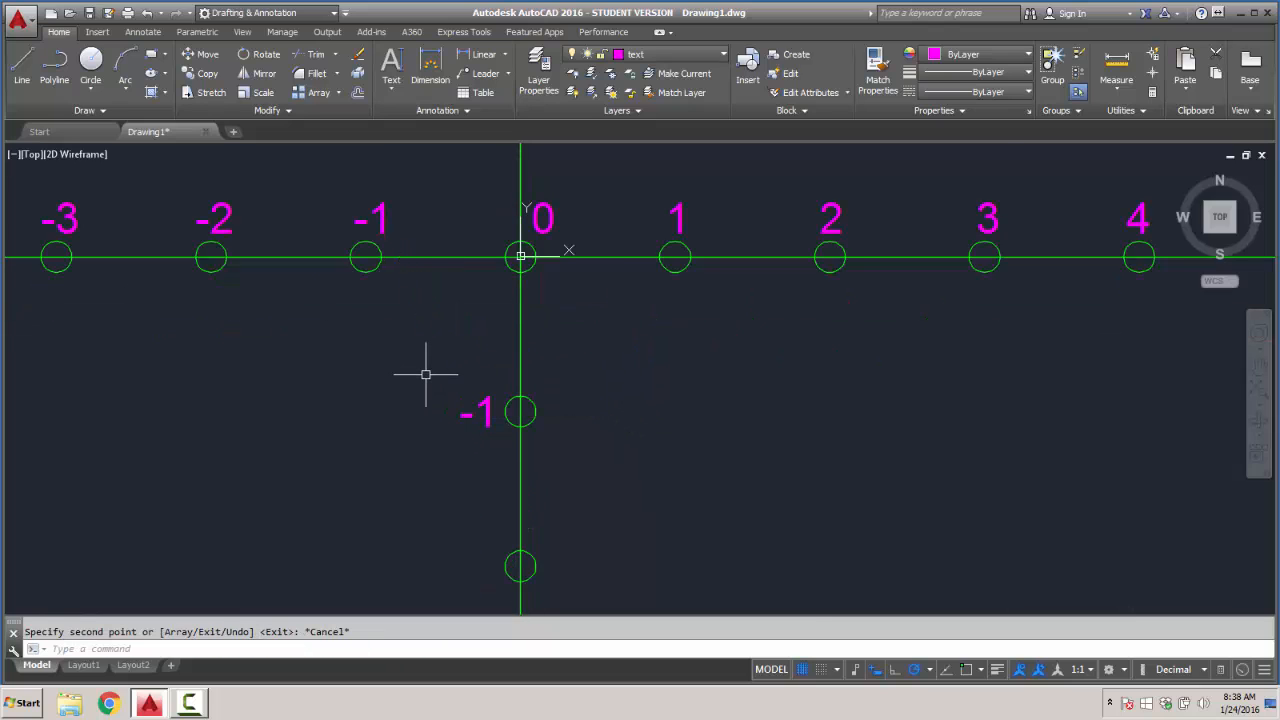
- Copy the -1 label beside the first circle below the origin straight down to each of the other five negative Y axis circles
{"action": "left_click", "coordinate": [214, 76]}
{"action": "left_click", "coordinate": [489, 410]}
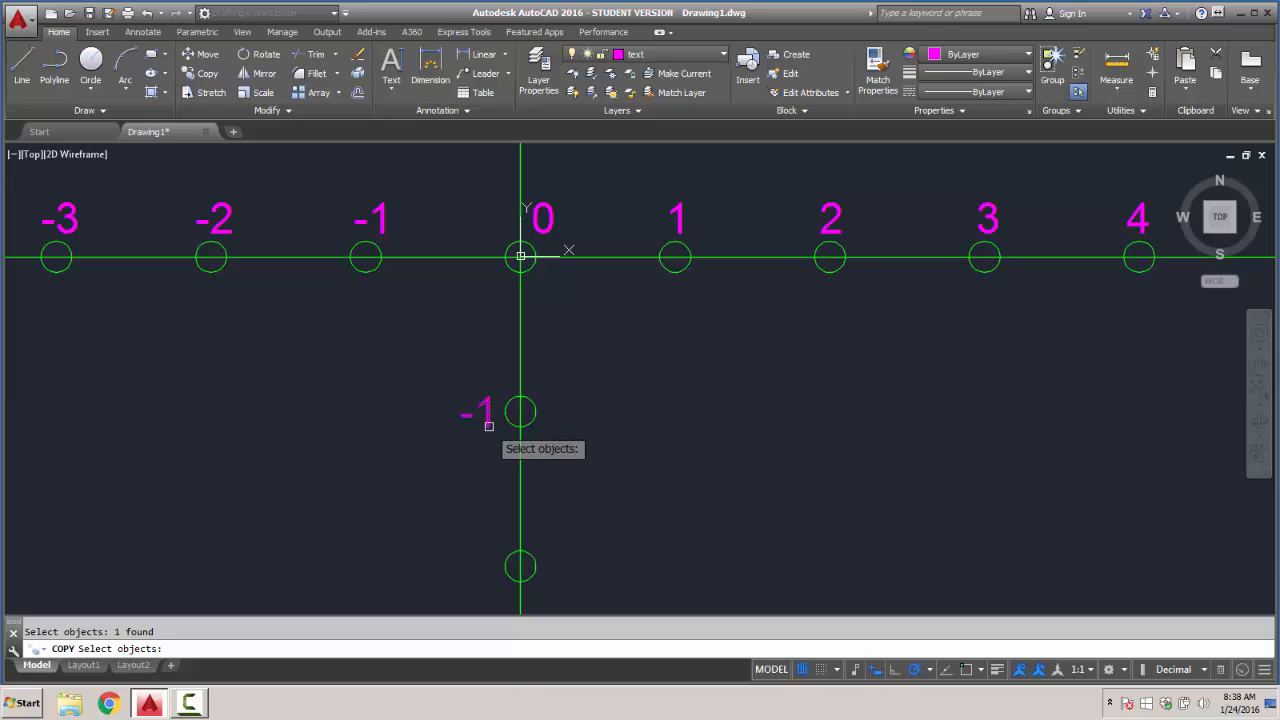
{"action": "key", "text": "Return"}
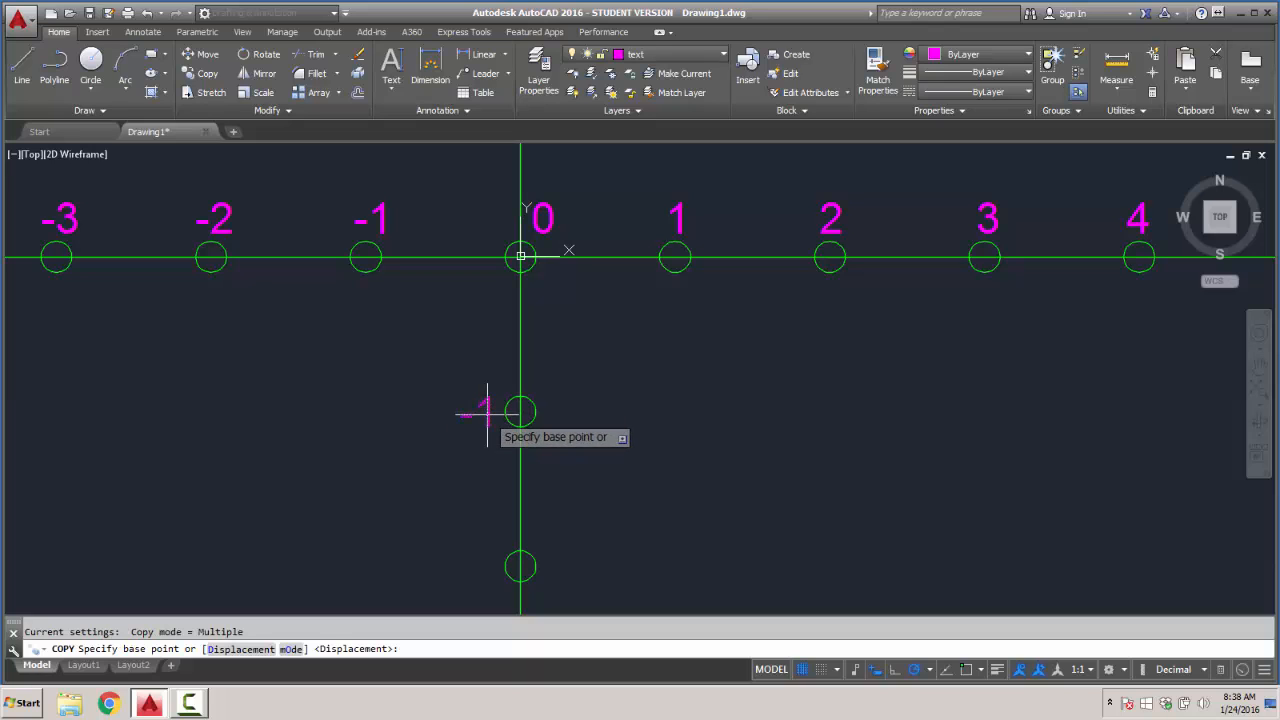
{"action": "left_click", "coordinate": [487, 413]}
{"action": "left_click", "coordinate": [487, 567]}
{"action": "middle_click_drag", "start_coordinate": [487, 567], "coordinate": [490, 322]}
{"action": "left_click", "coordinate": [487, 482]}
{"action": "middle_click_drag", "start_coordinate": [511, 470], "coordinate": [495, 304]}
{"action": "left_click", "coordinate": [470, 460]}
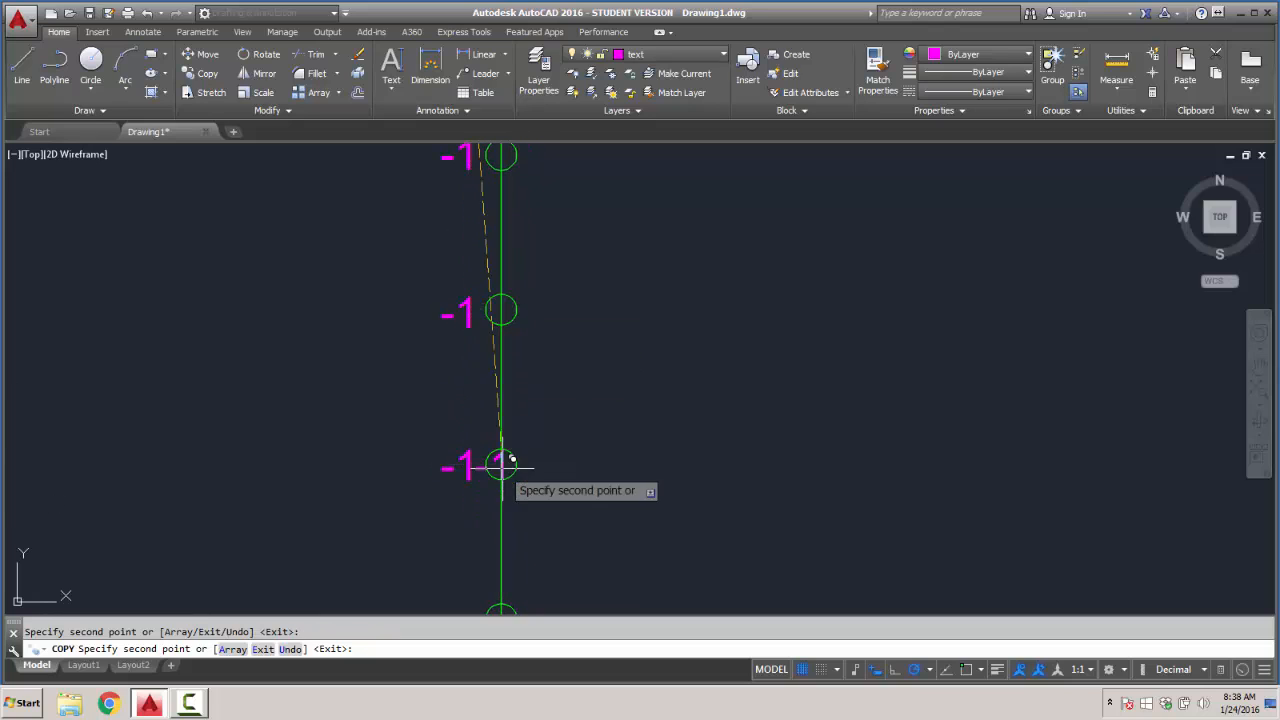
{"action": "middle_click_drag", "start_coordinate": [500, 463], "coordinate": [491, 303]}
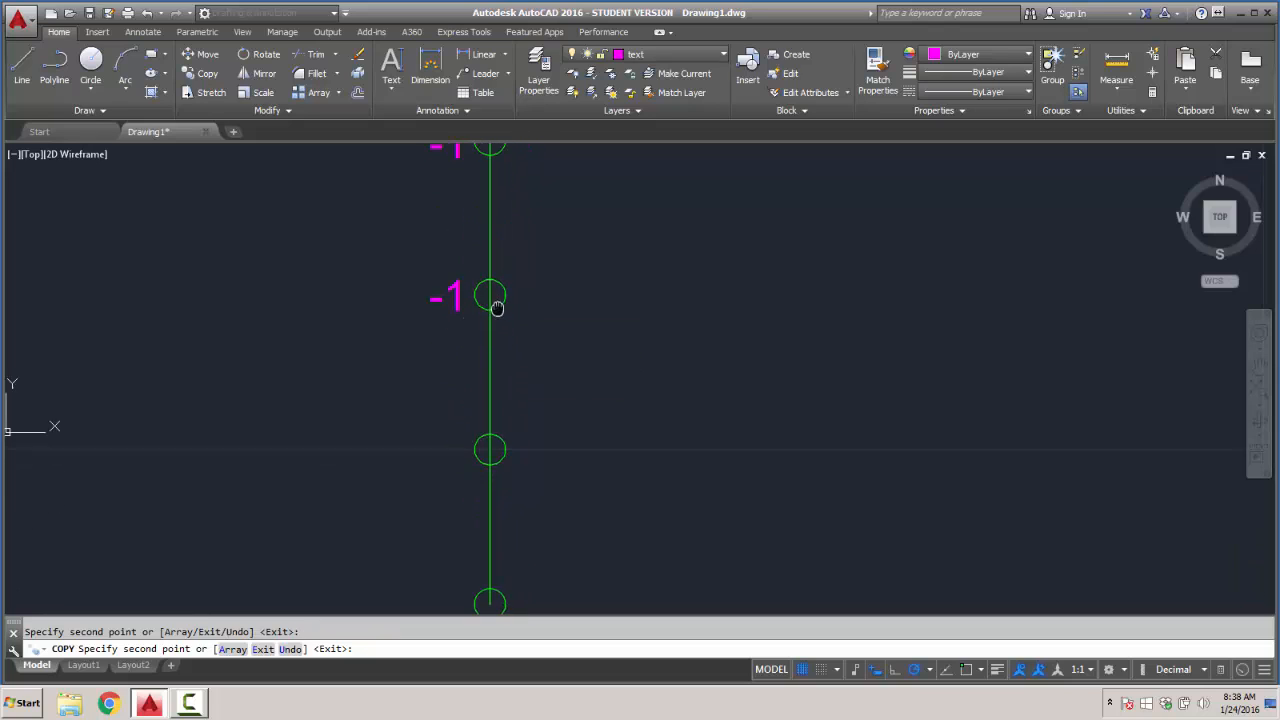
{"action": "left_click", "coordinate": [468, 443]}
{"action": "middle_click_drag", "start_coordinate": [527, 454], "coordinate": [541, 280]}
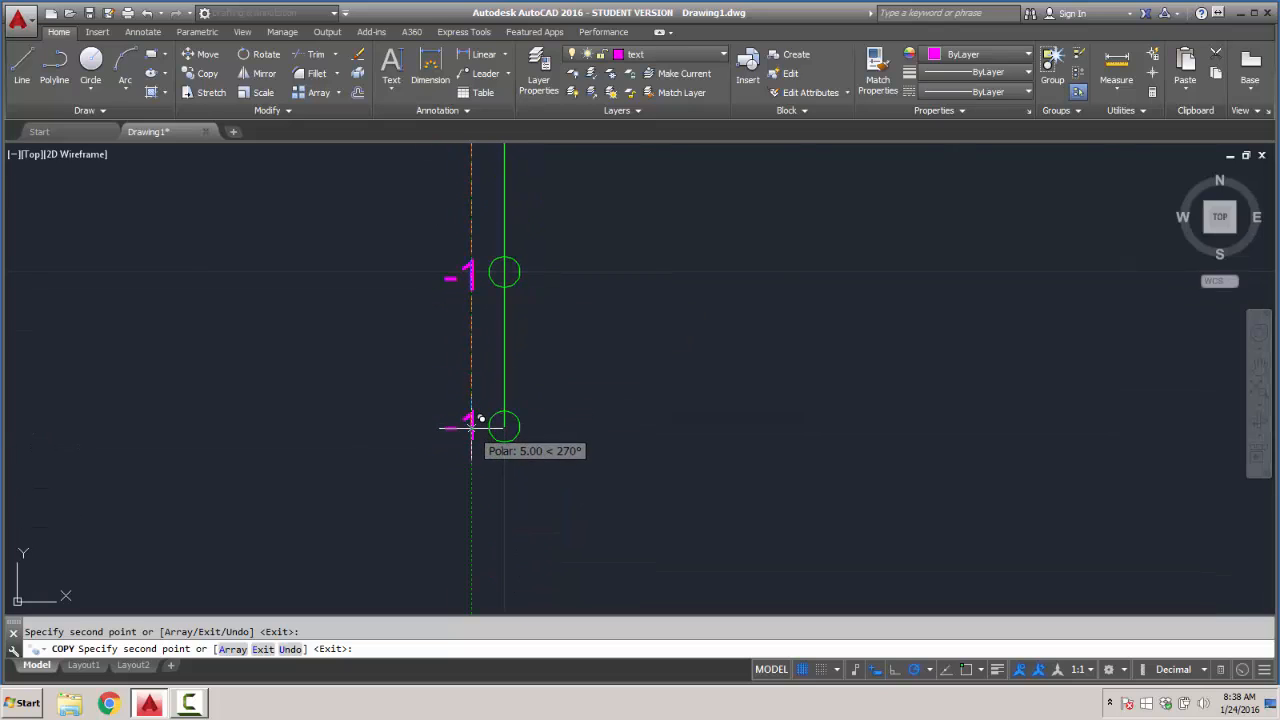
{"action": "left_click", "coordinate": [468, 424]}
{"action": "key", "text": "Escape"}
{"action": "scroll", "coordinate": [517, 380], "scroll_direction": "down", "scroll_amount": 6}
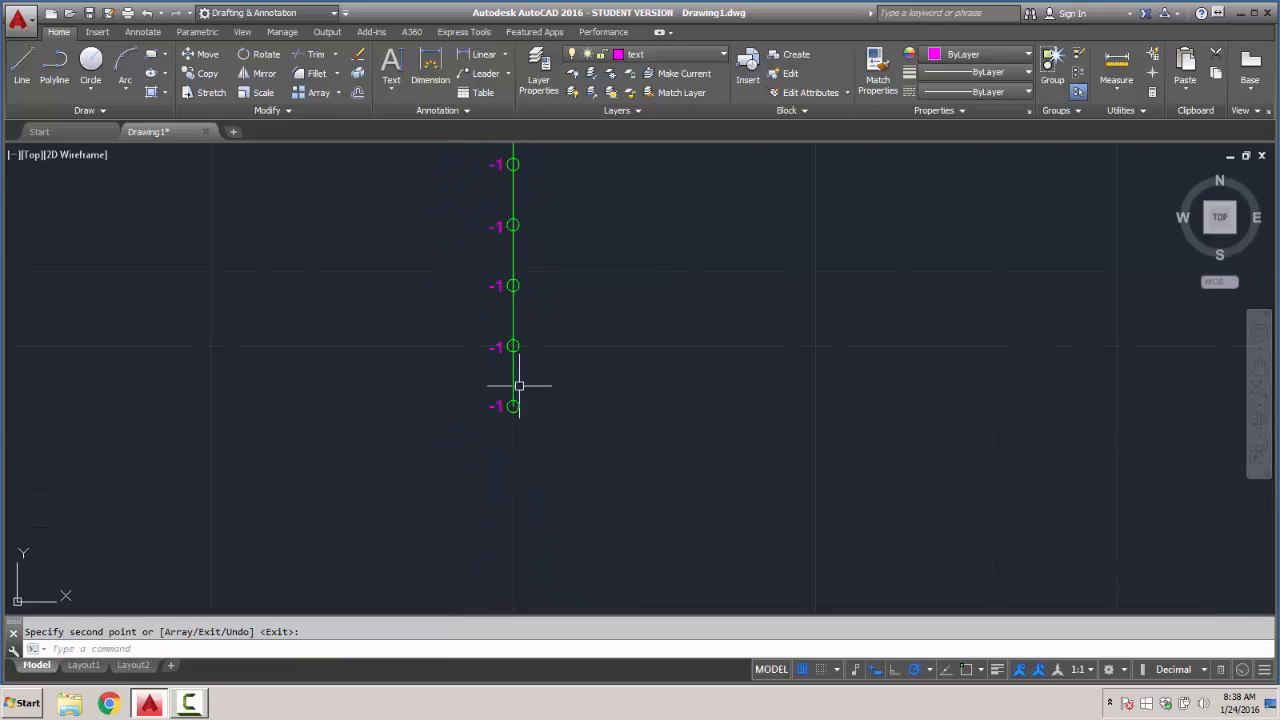
{"action": "middle_click_drag", "start_coordinate": [515, 227], "coordinate": [511, 360]}
{"action": "scroll", "coordinate": [520, 350], "scroll_direction": "up", "scroll_amount": 6}
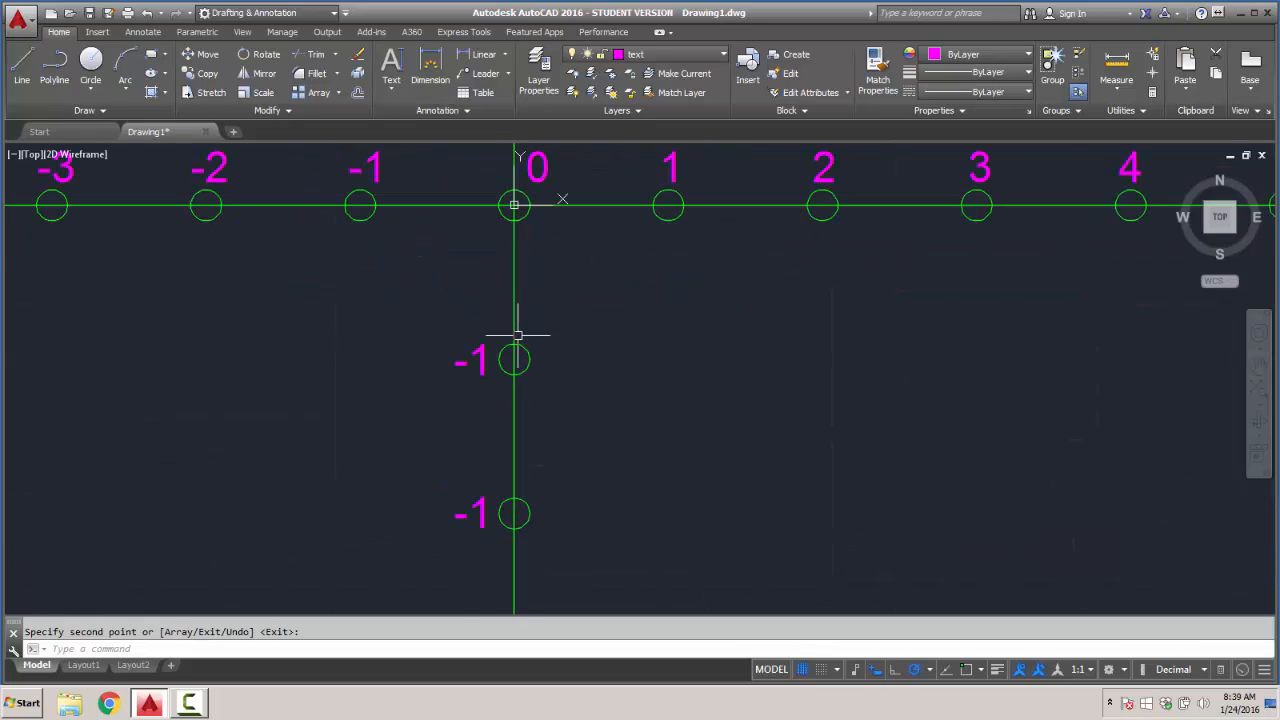
{"action": "left_click", "coordinate": [458, 379]}
{"action": "double_click", "coordinate": [420, 367]}
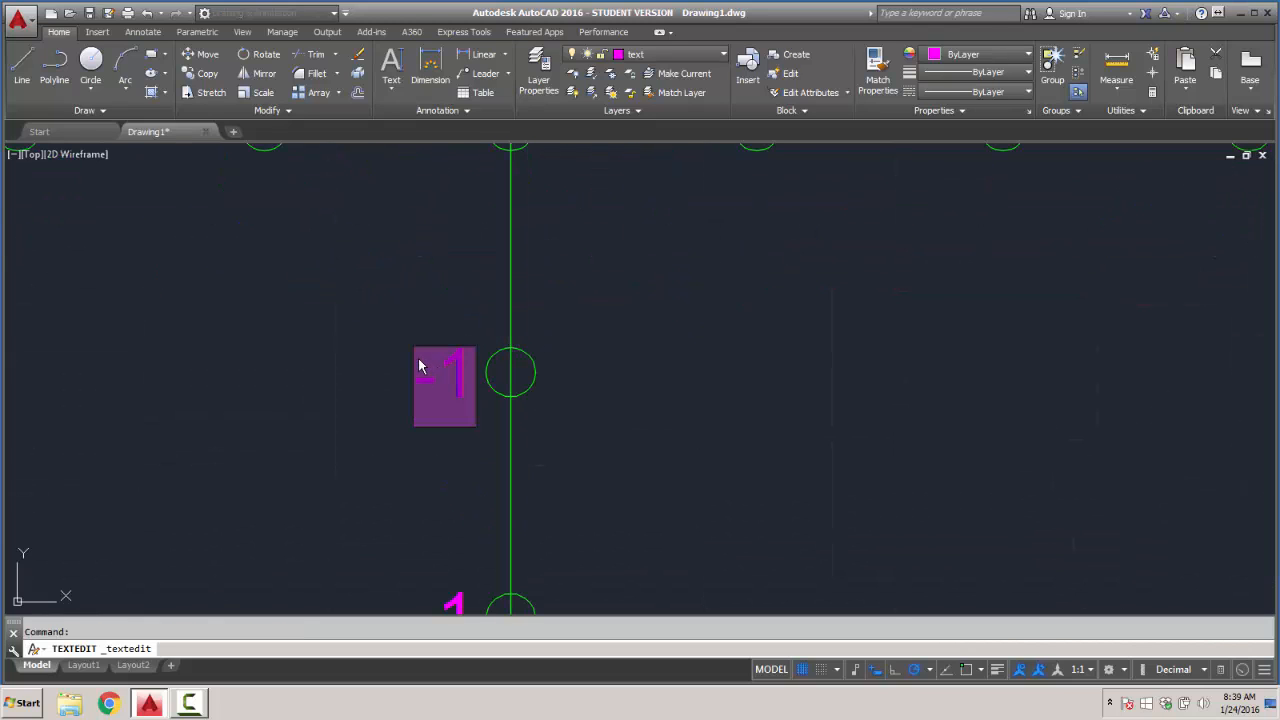
{"action": "scroll", "coordinate": [442, 410], "scroll_direction": "down", "scroll_amount": 2}
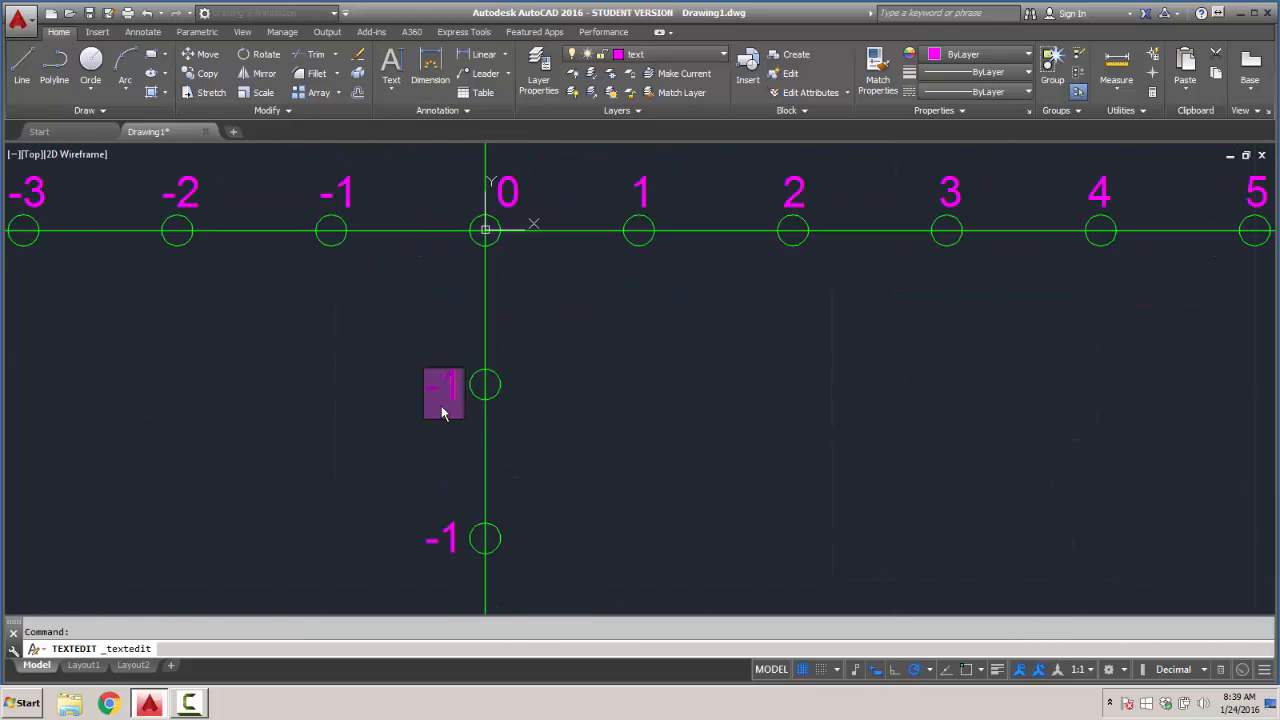
{"action": "left_click", "coordinate": [521, 426]}
- Change the labels beside the second and third circles below the origin on the Y axis to -2 and -3
{"action": "double_click", "coordinate": [450, 538]}
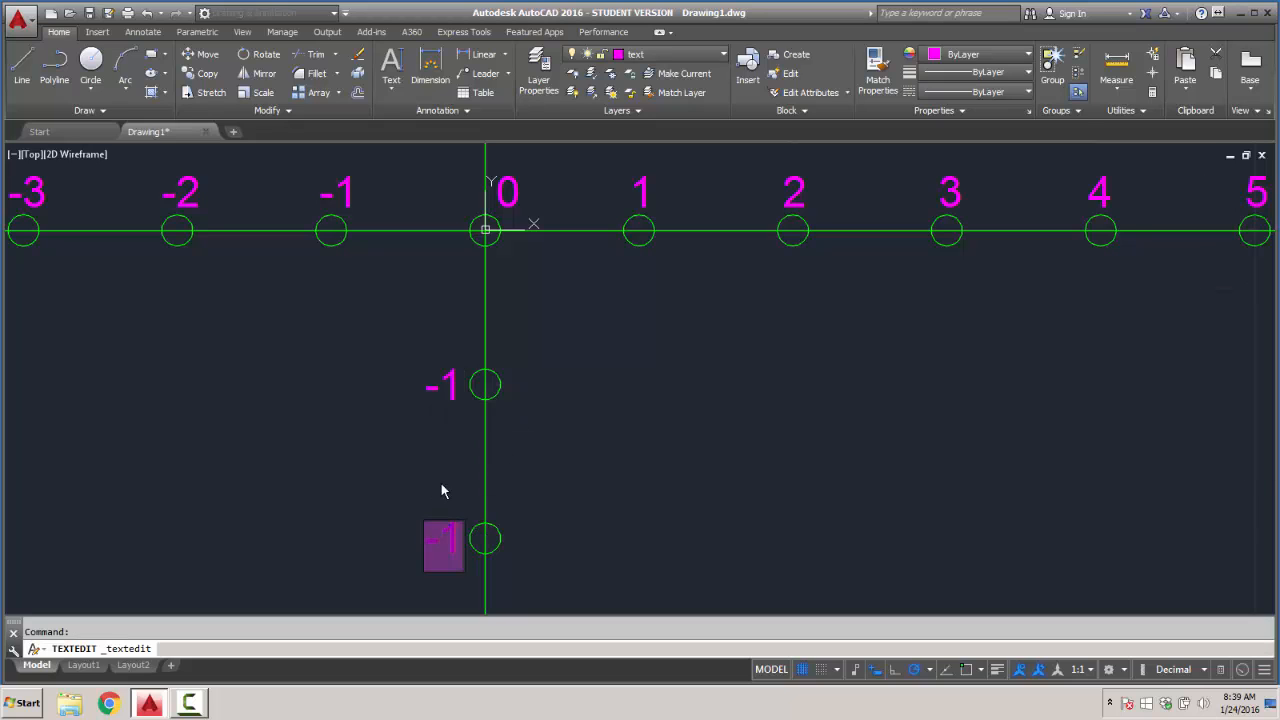
{"action": "type", "text": "-2"}
{"action": "scroll", "coordinate": [443, 481], "scroll_direction": "down", "scroll_amount": 3}
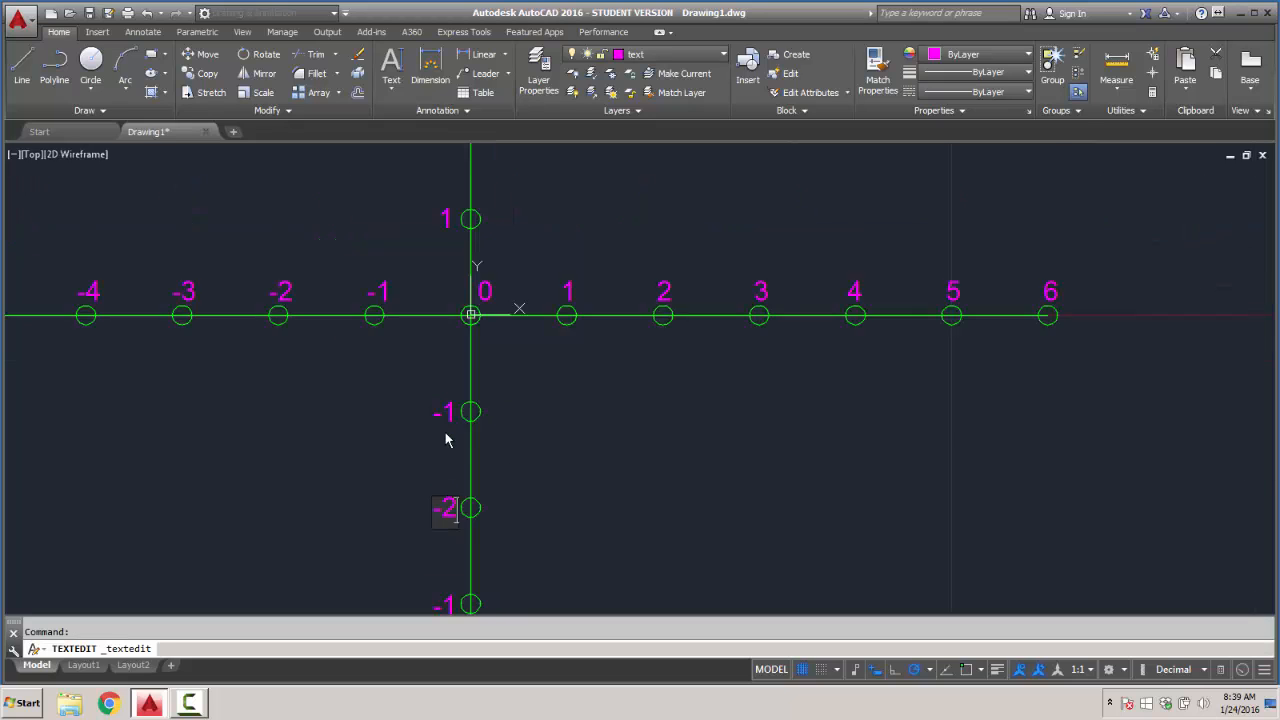
{"action": "left_click", "coordinate": [448, 536]}
{"action": "double_click", "coordinate": [447, 540]}
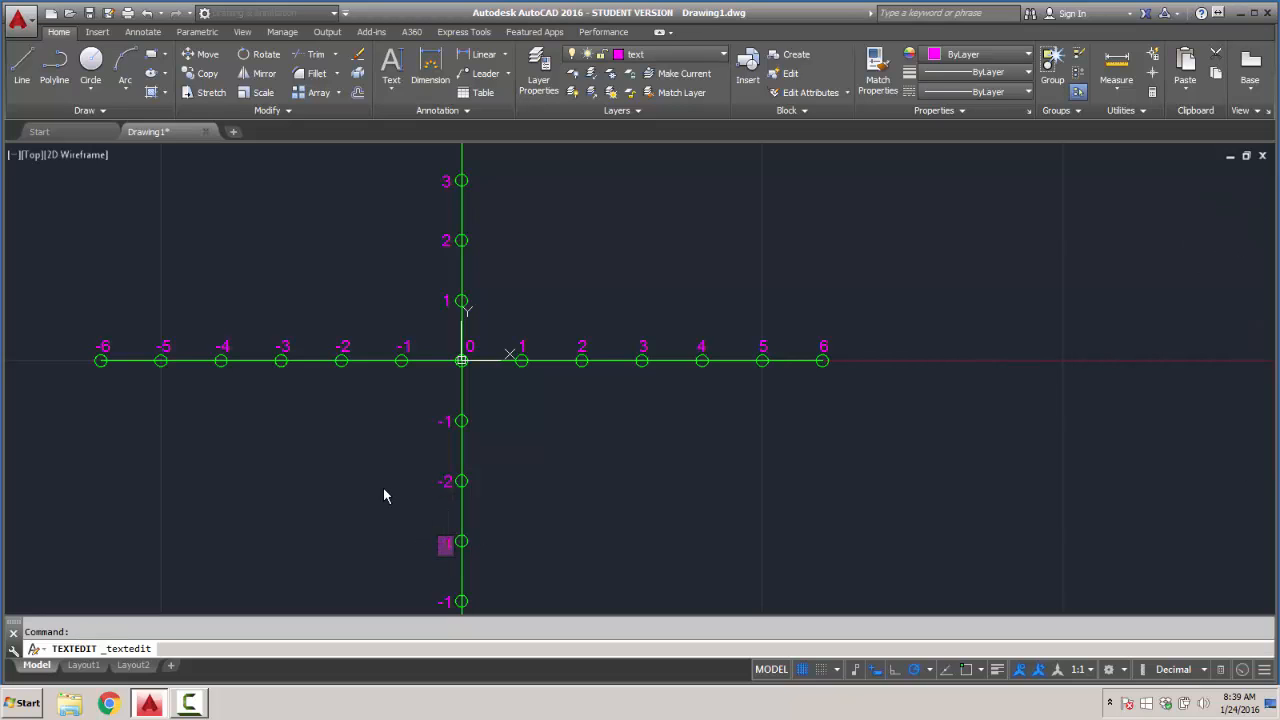
{"action": "type", "text": "-3"}
{"action": "left_click", "coordinate": [372, 476]}
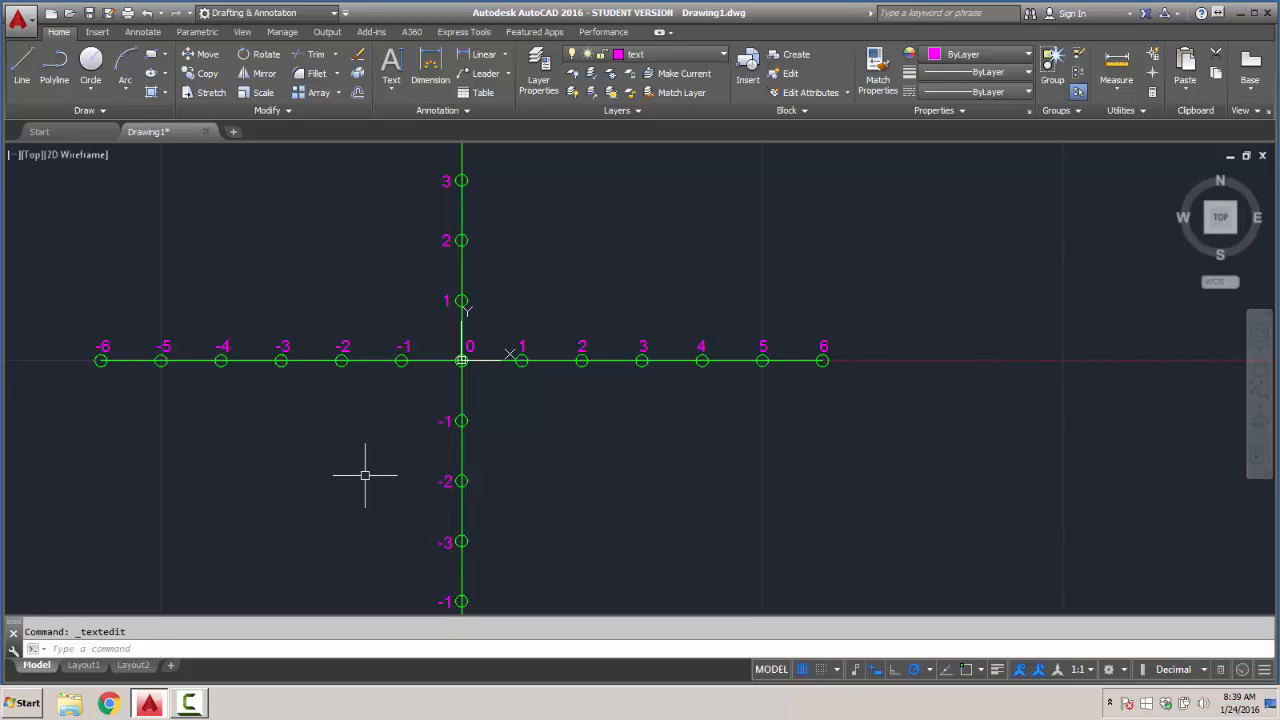
- Change the labels beside the last three circles on the negative Y axis to -4, -5 and -6, going downward
{"action": "middle_click_drag", "start_coordinate": [406, 519], "coordinate": [431, 378]}
{"action": "double_click", "coordinate": [470, 461]}
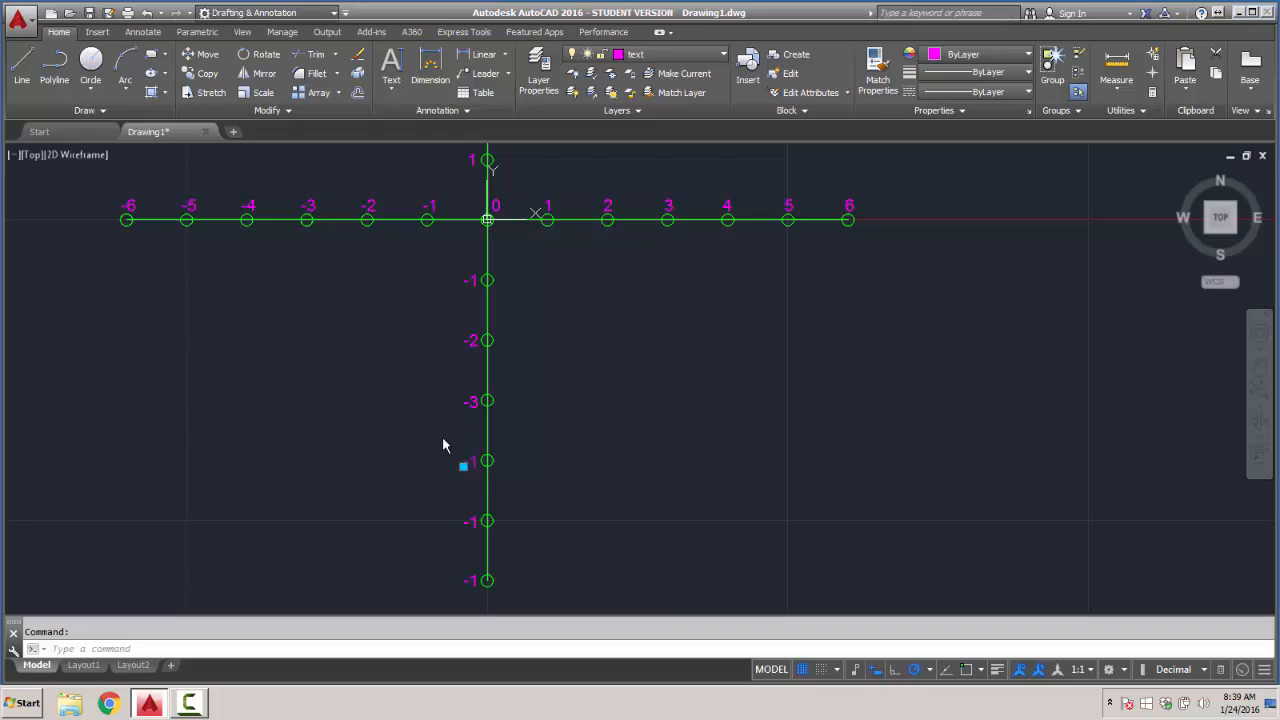
{"action": "left_click", "coordinate": [358, 396]}
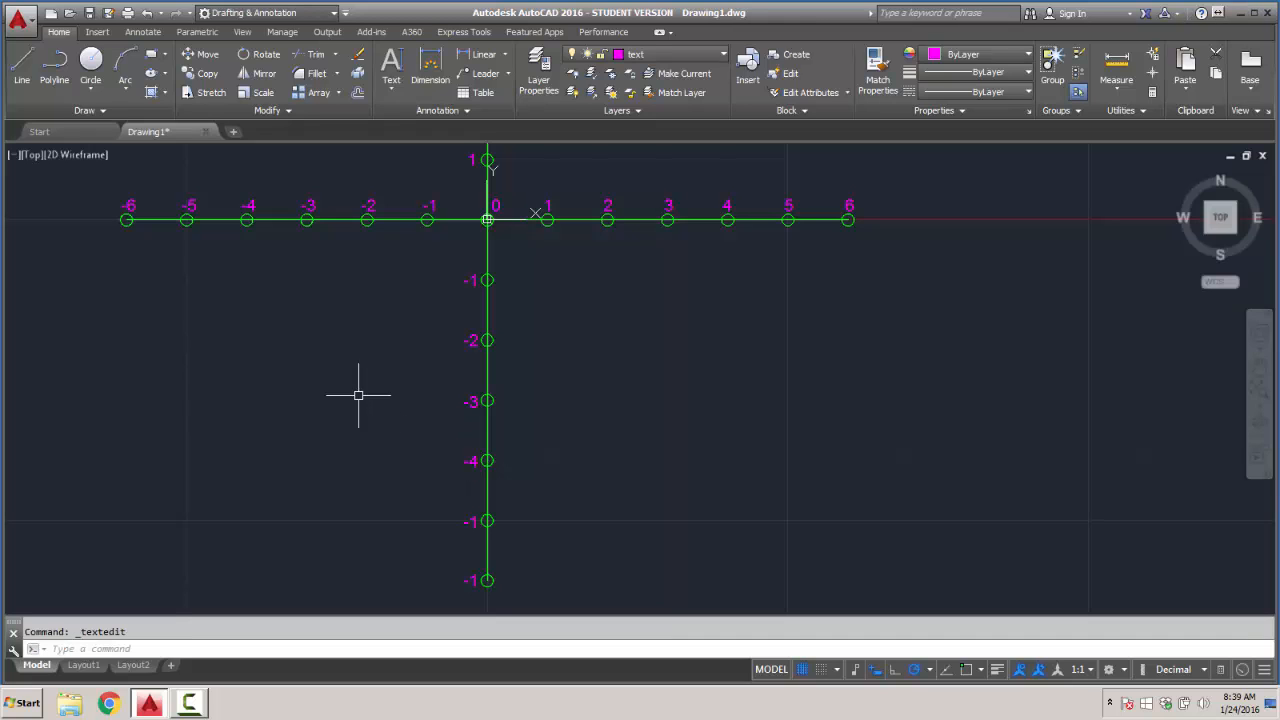
{"action": "middle_click_drag", "start_coordinate": [451, 493], "coordinate": [459, 389]}
{"action": "double_click", "coordinate": [481, 418]}
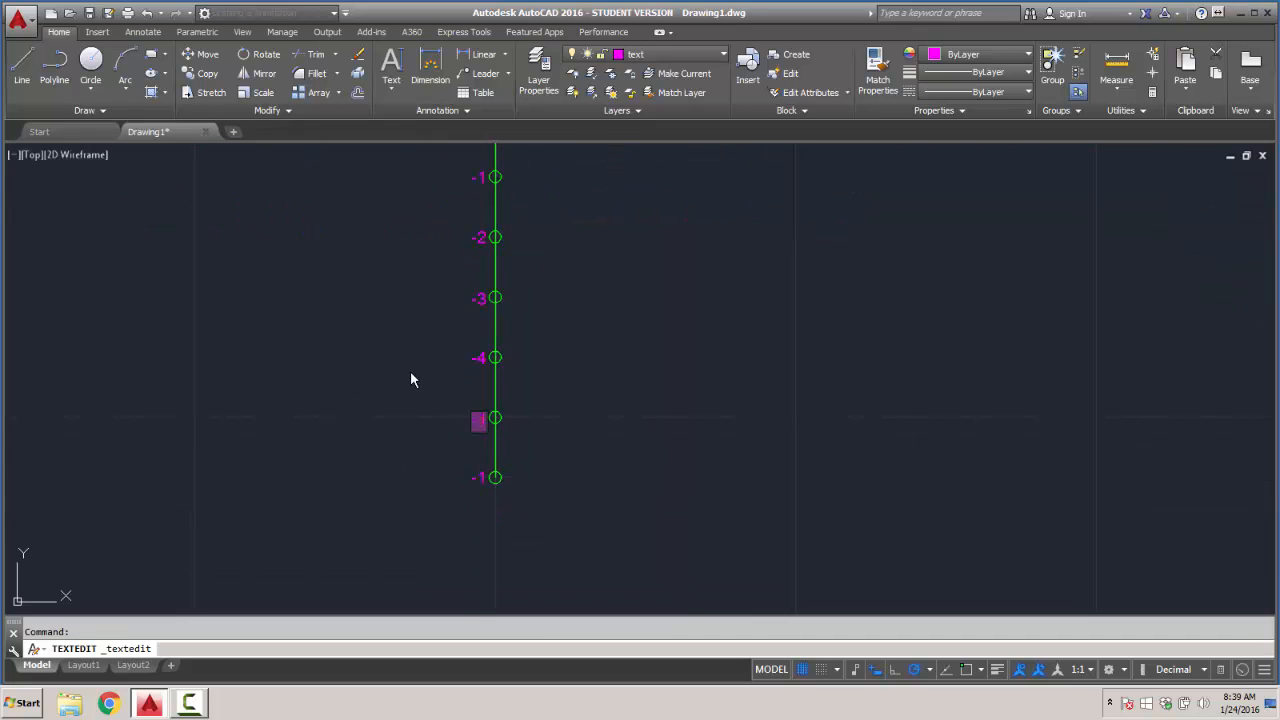
{"action": "key", "text": "Delete"}
{"action": "type", "text": "-5"}
{"action": "left_click", "coordinate": [363, 358]}
{"action": "double_click", "coordinate": [481, 477]}
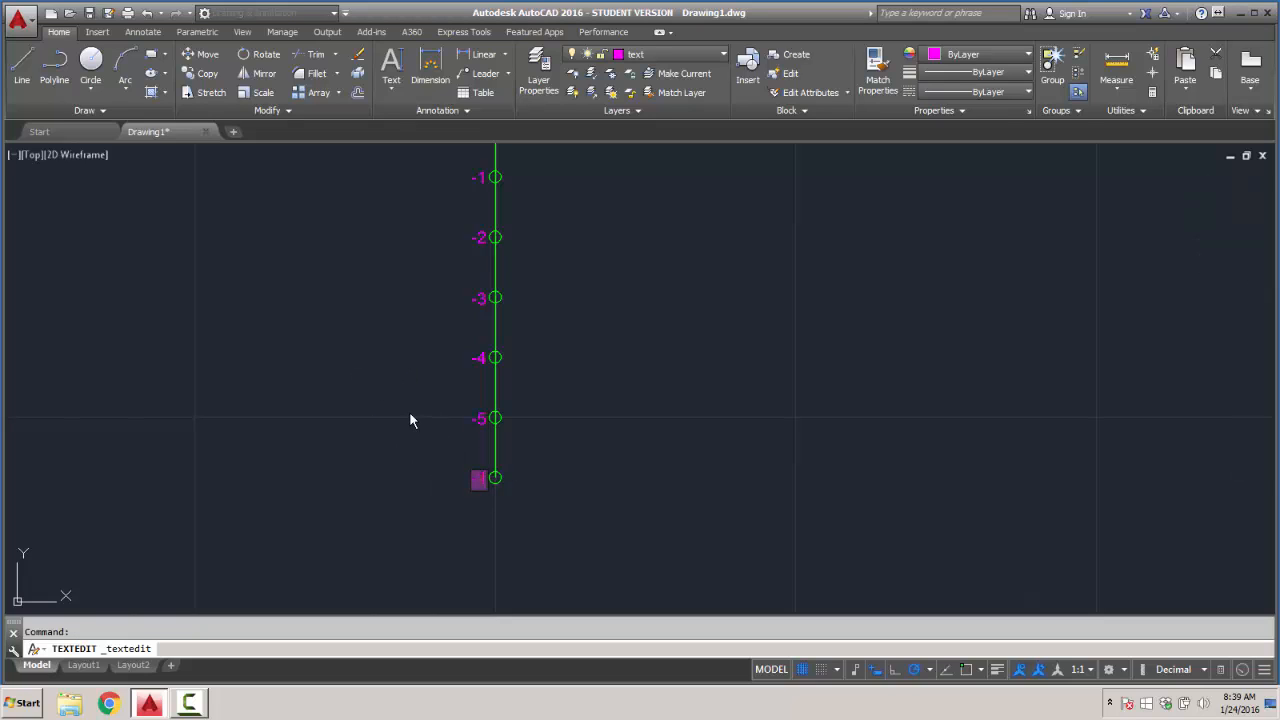
{"action": "type", "text": "-6"}
{"action": "left_click", "coordinate": [386, 405]}
- Make the red "absolute" layer the current layer
{"action": "middle_click_drag", "start_coordinate": [616, 350], "coordinate": [610, 441]}
{"action": "scroll", "coordinate": [611, 441], "scroll_direction": "down", "scroll_amount": 2}
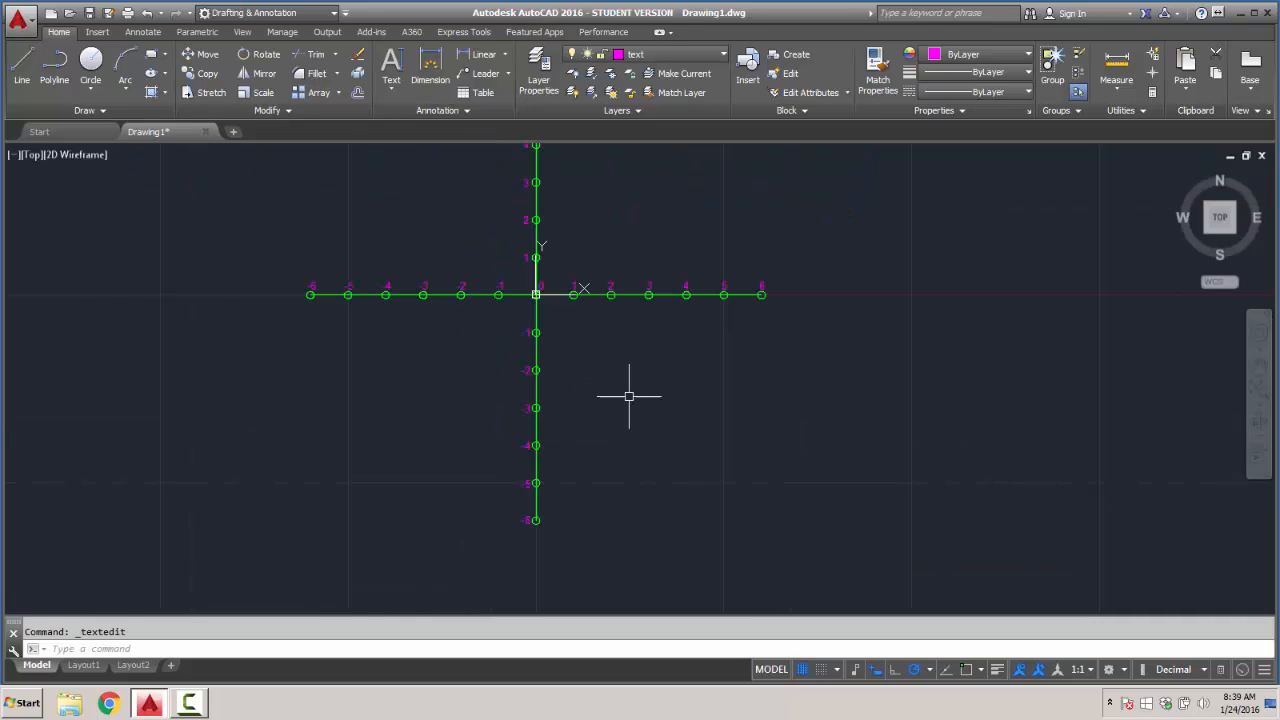
{"action": "scroll", "coordinate": [637, 367], "scroll_direction": "down", "scroll_amount": 2}
{"action": "mouse_move", "coordinate": [651, 351]}
{"action": "middle_mouse_down"}
{"action": "mouse_move", "coordinate": [628, 391]}
{"action": "mouse_move", "coordinate": [543, 417]}
{"action": "middle_mouse_up"}
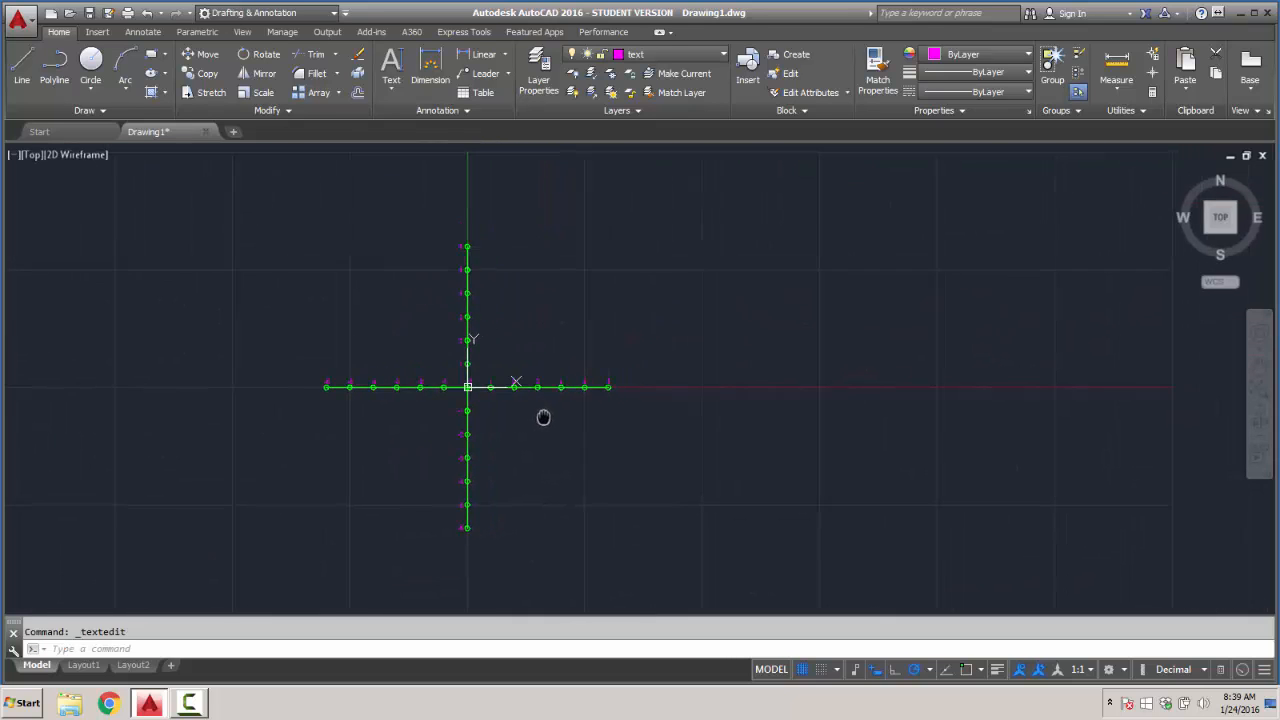
{"action": "scroll", "coordinate": [527, 405], "scroll_direction": "up", "scroll_amount": 2}
{"action": "scroll", "coordinate": [527, 405], "scroll_direction": "up", "scroll_amount": 2}
{"action": "scroll", "coordinate": [526, 403], "scroll_direction": "down", "scroll_amount": 2}
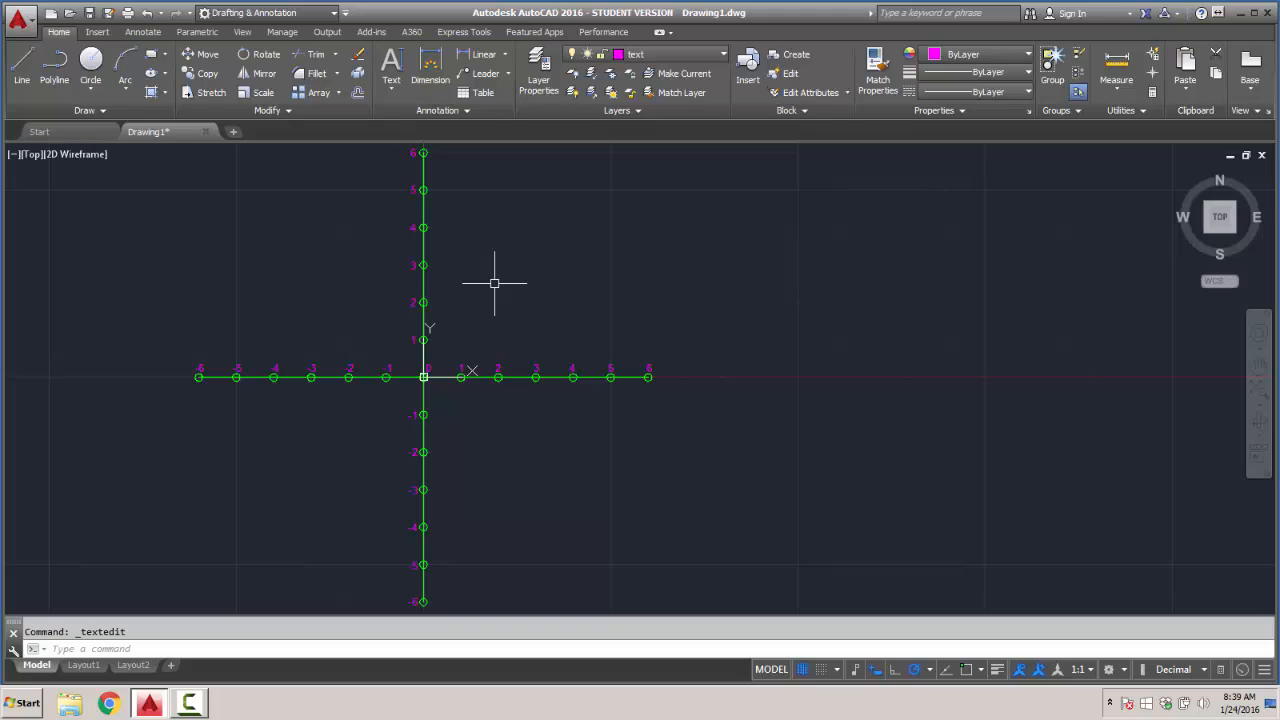
{"action": "left_click", "coordinate": [721, 54]}
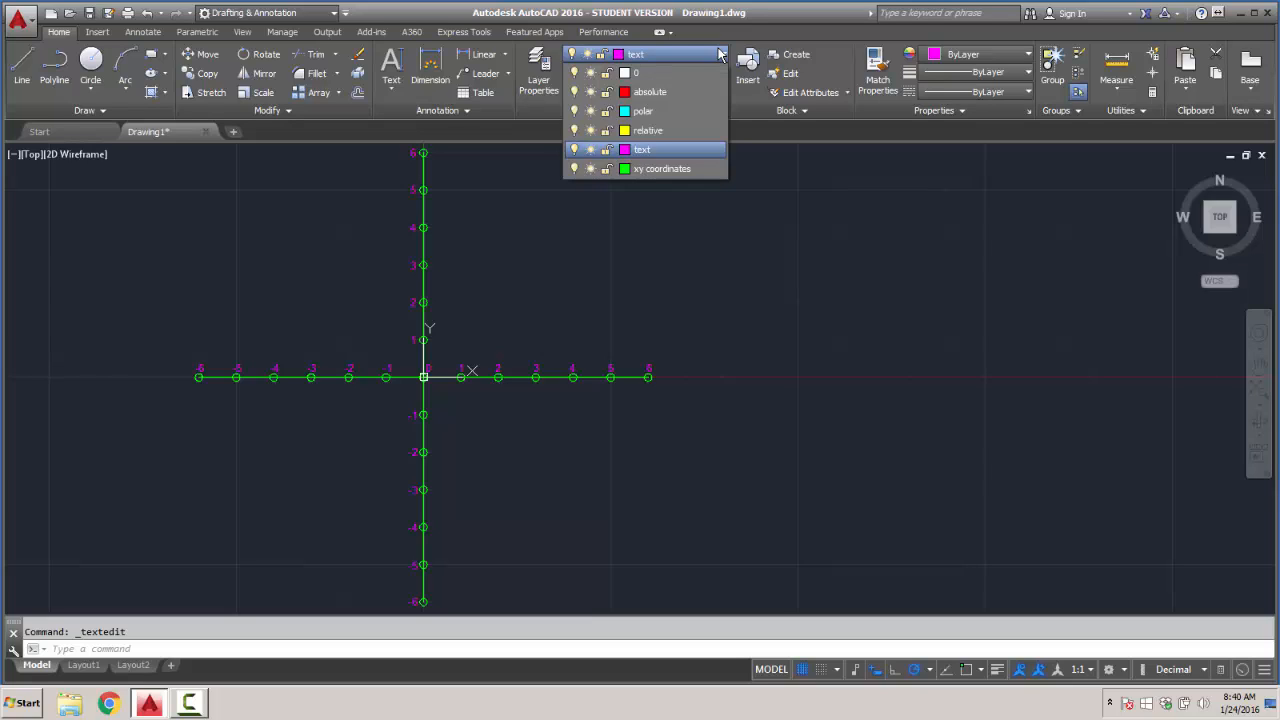
{"action": "left_click", "coordinate": [654, 96]}
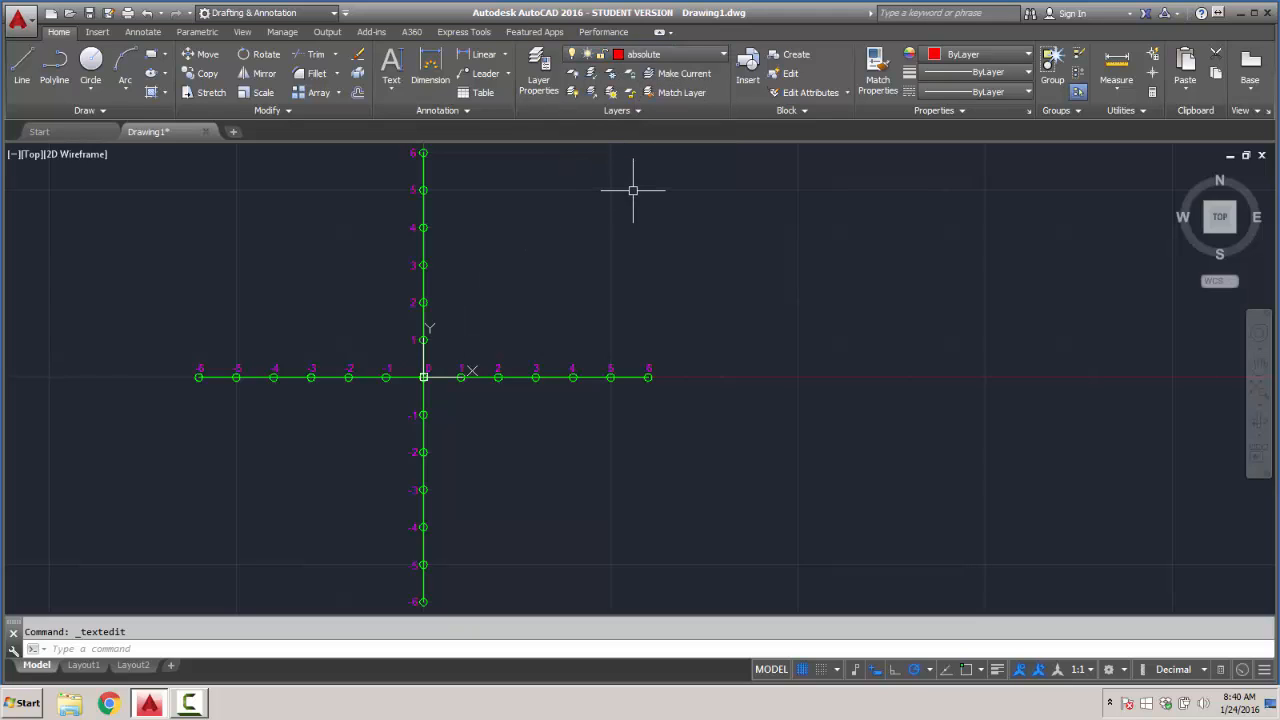
{"action": "left_click", "coordinate": [655, 54]}
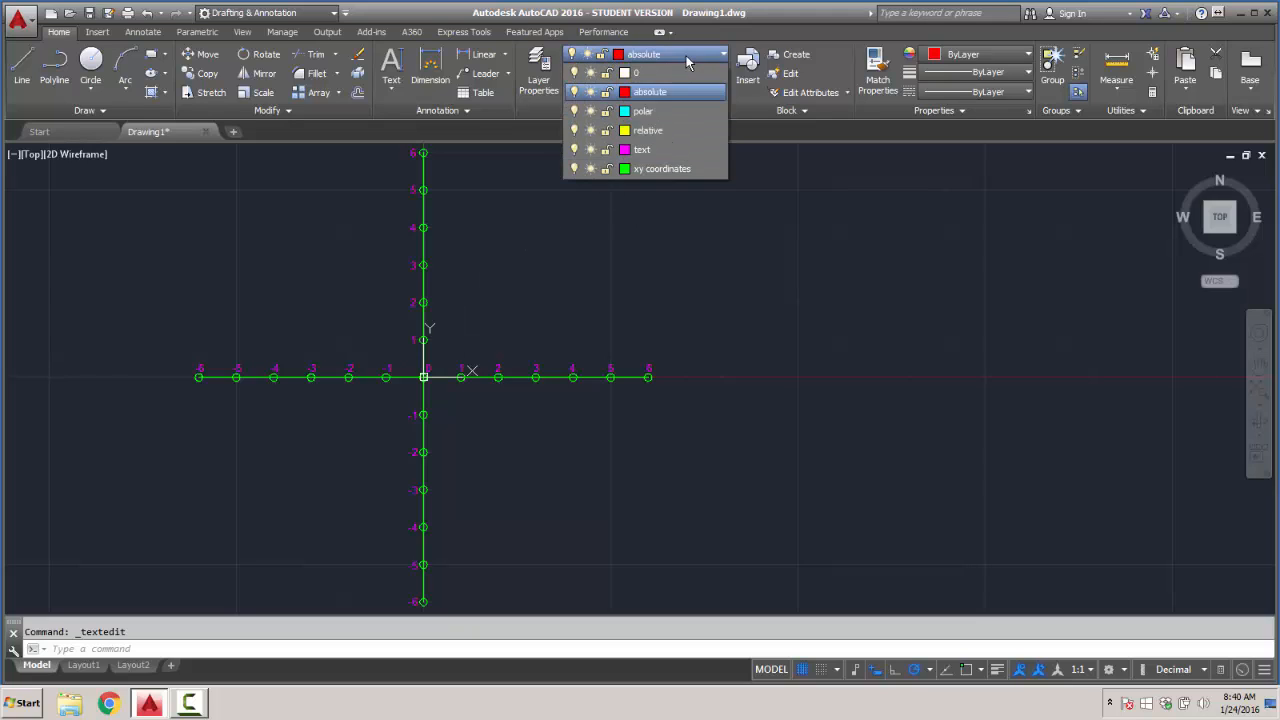
{"action": "left_click", "coordinate": [661, 96]}
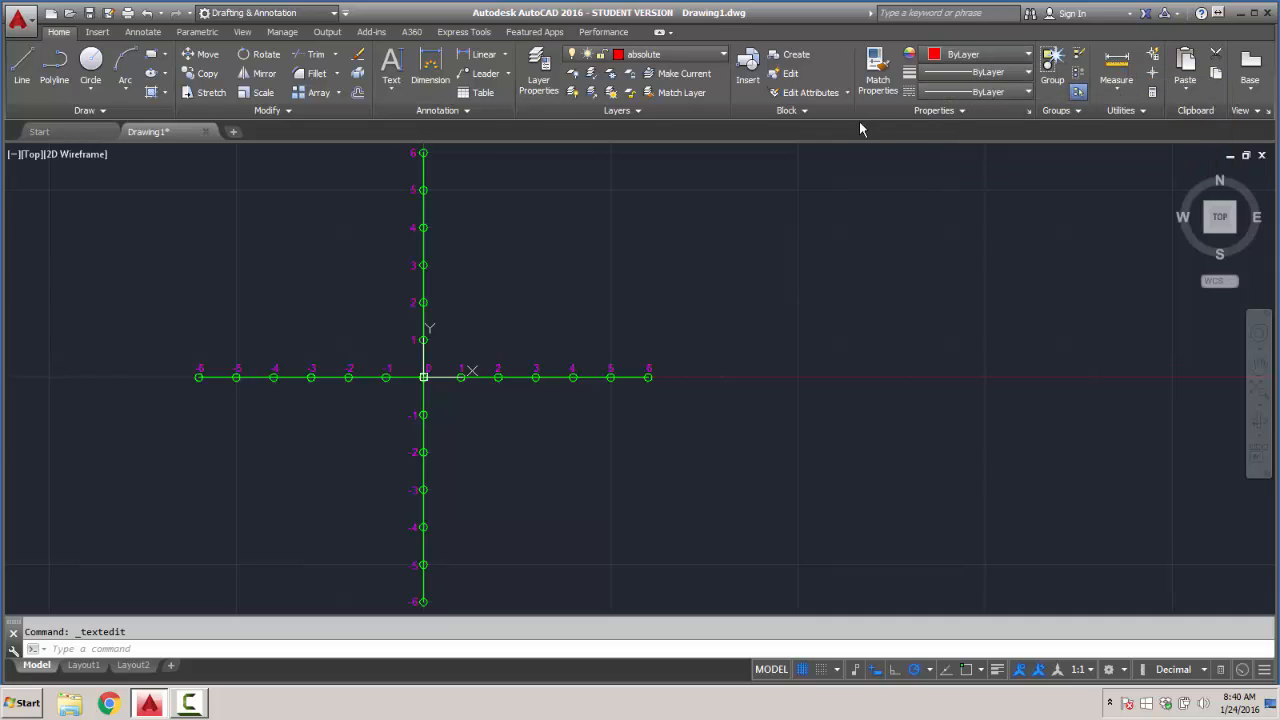
- Draw a line from absolute coordinates 4,4 to absolute coordinates #2,2
{"action": "left_click", "coordinate": [22, 63]}
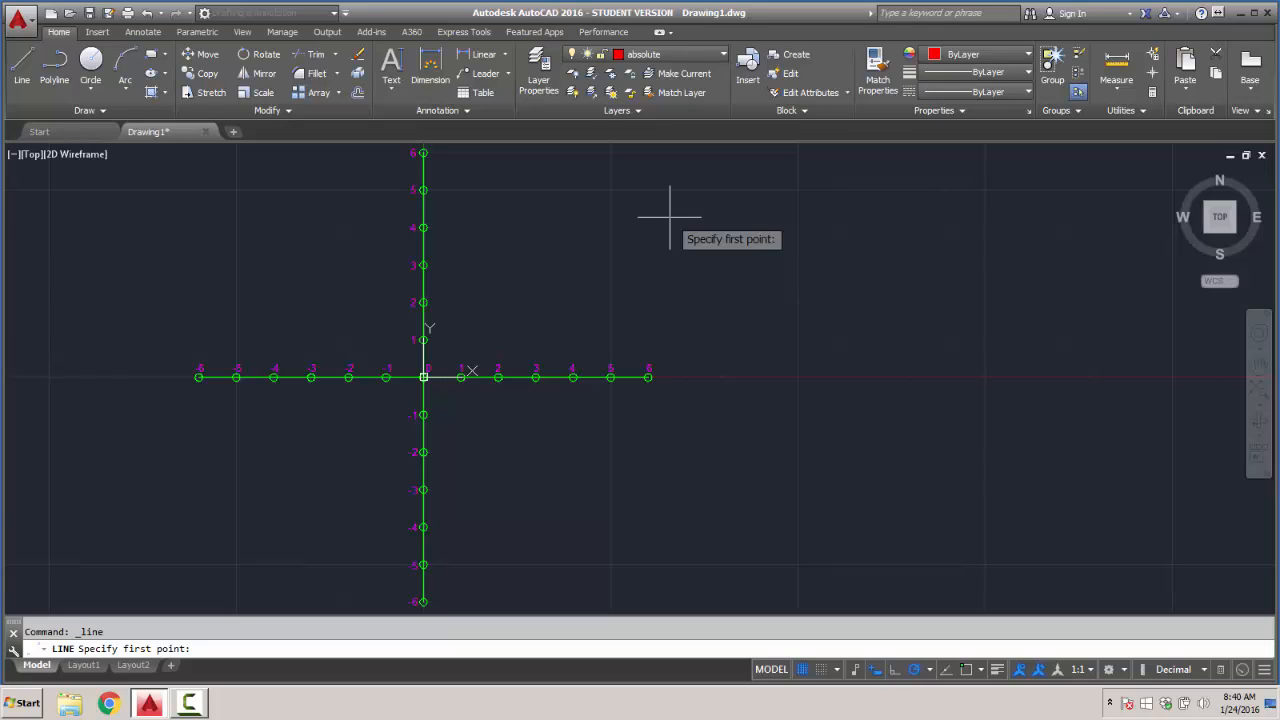
{"action": "type", "text": "4"}
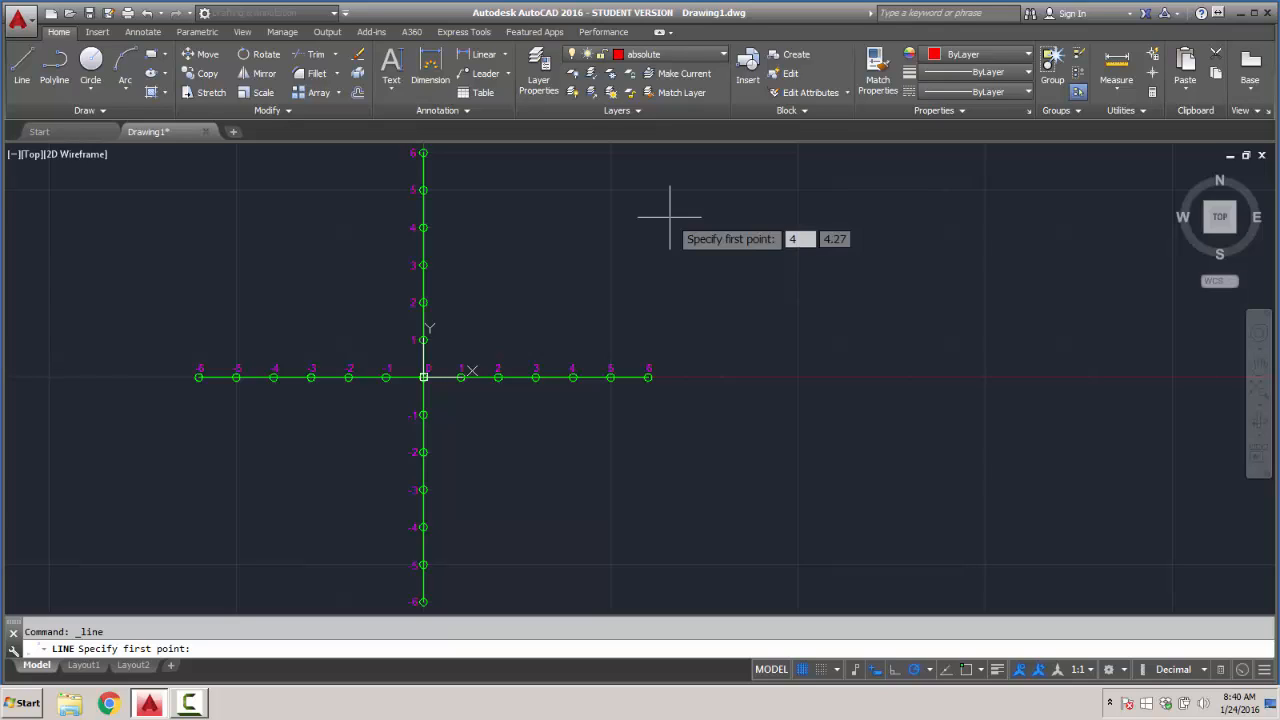
{"action": "key", "text": "Tab"}
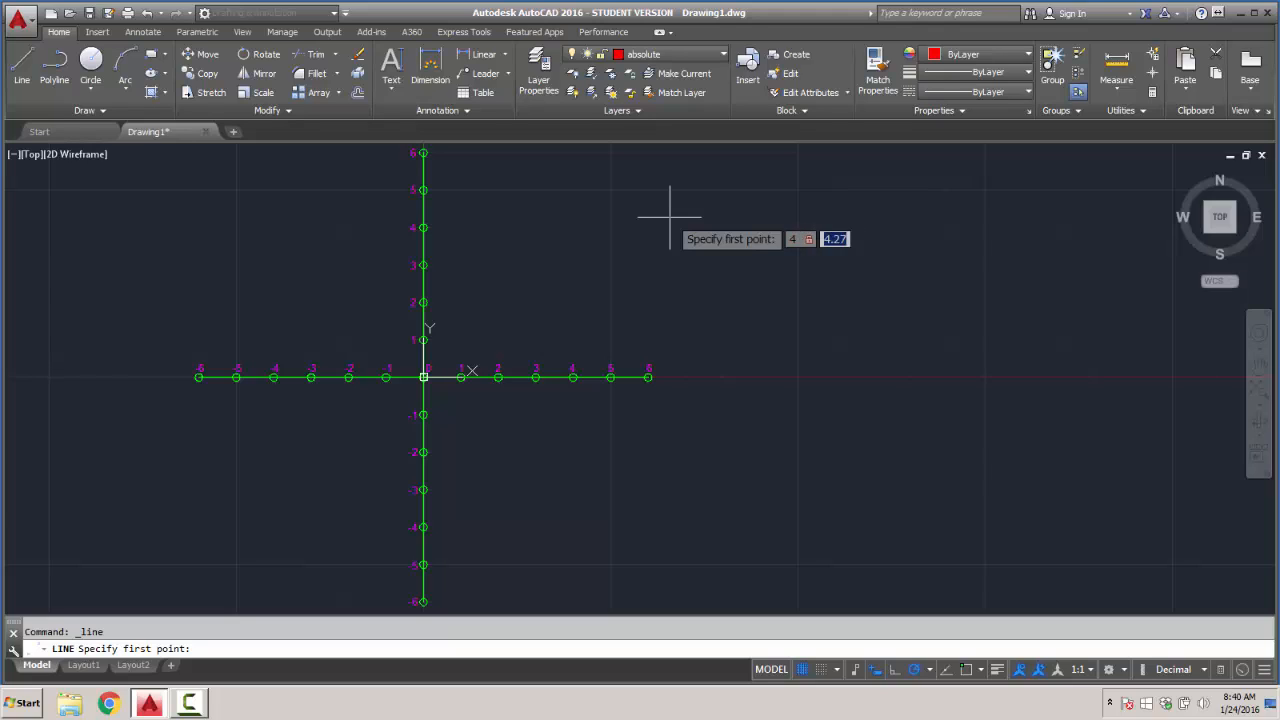
{"action": "type", "text": "4"}
{"action": "key", "text": "Return"}
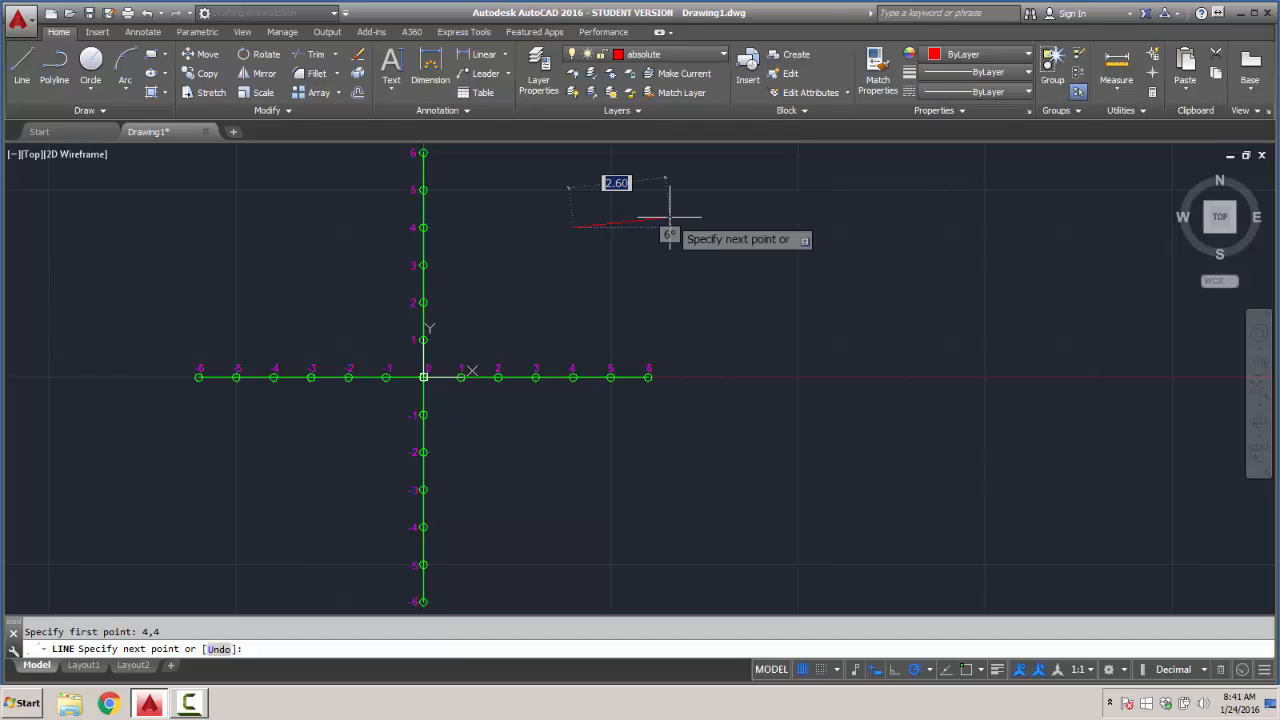
{"action": "scroll", "coordinate": [683, 200], "scroll_direction": "up", "scroll_amount": 2}
{"action": "scroll", "coordinate": [683, 200], "scroll_direction": "down", "scroll_amount": 2}
{"action": "middle_click_drag", "start_coordinate": [683, 200], "coordinate": [670, 293]}
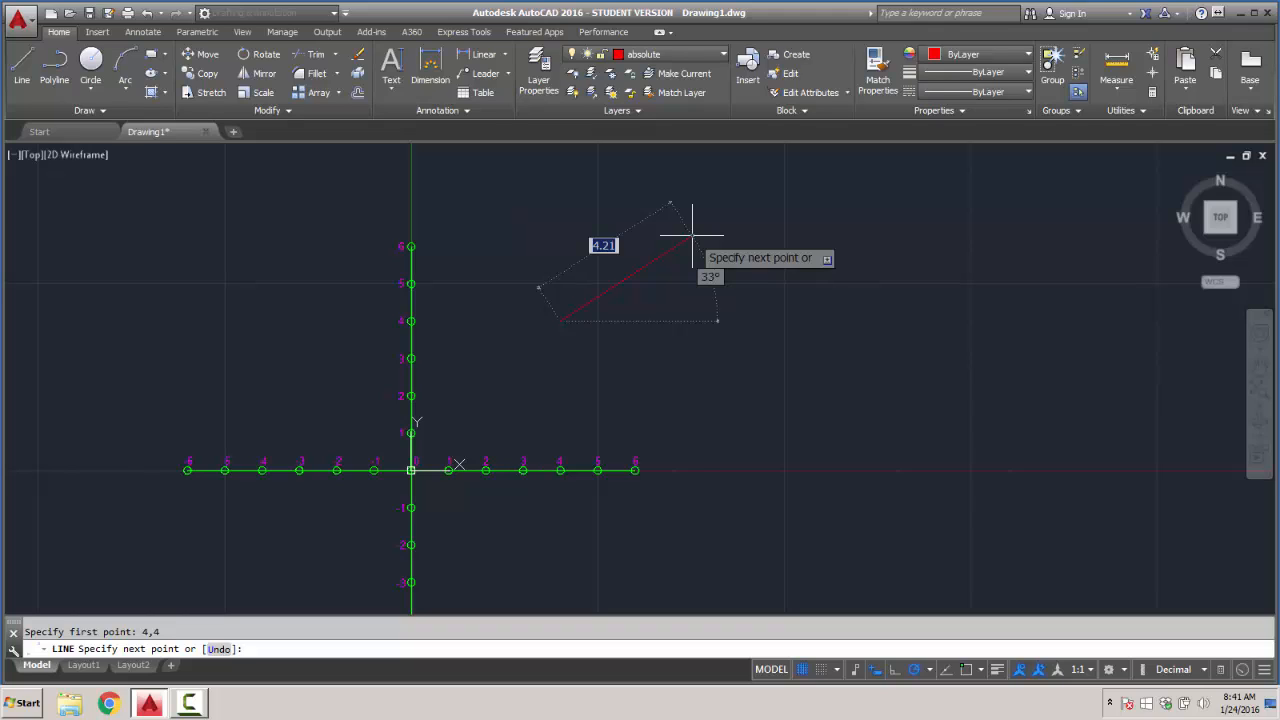
{"action": "type", "text": "#"}
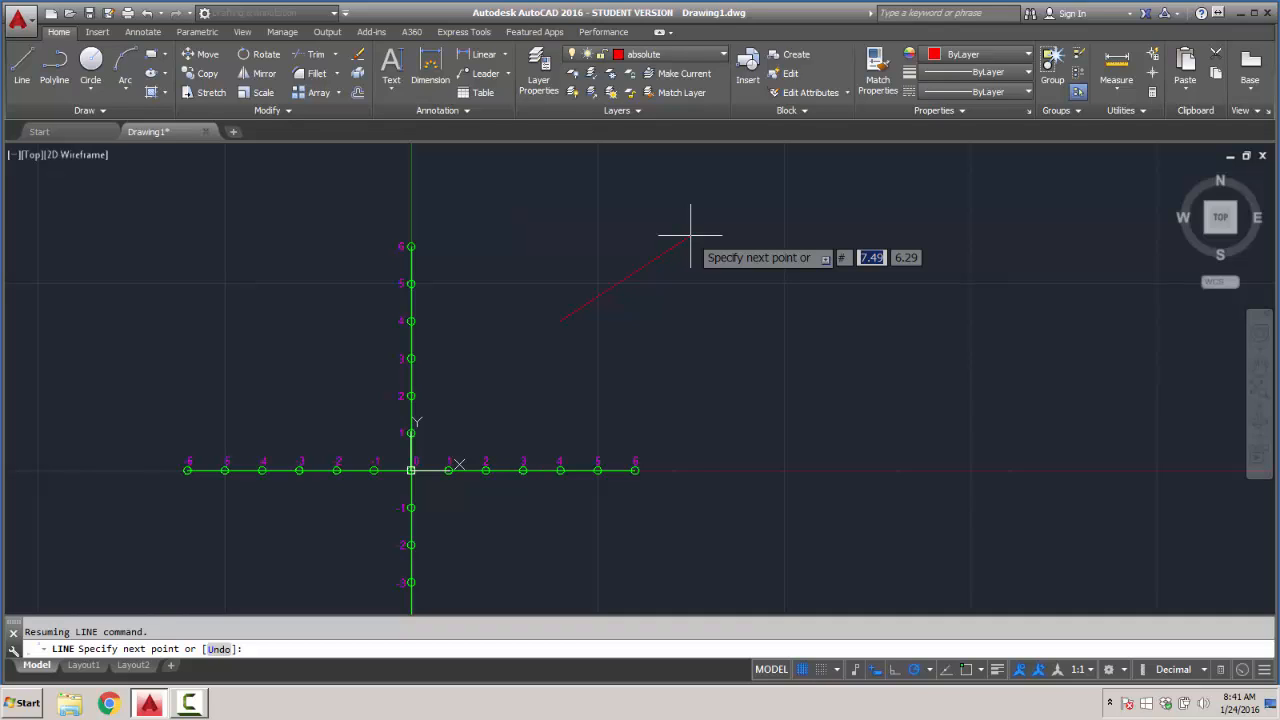
{"action": "type", "text": "2"}
{"action": "key", "text": "Tab"}
{"action": "type", "text": "2"}
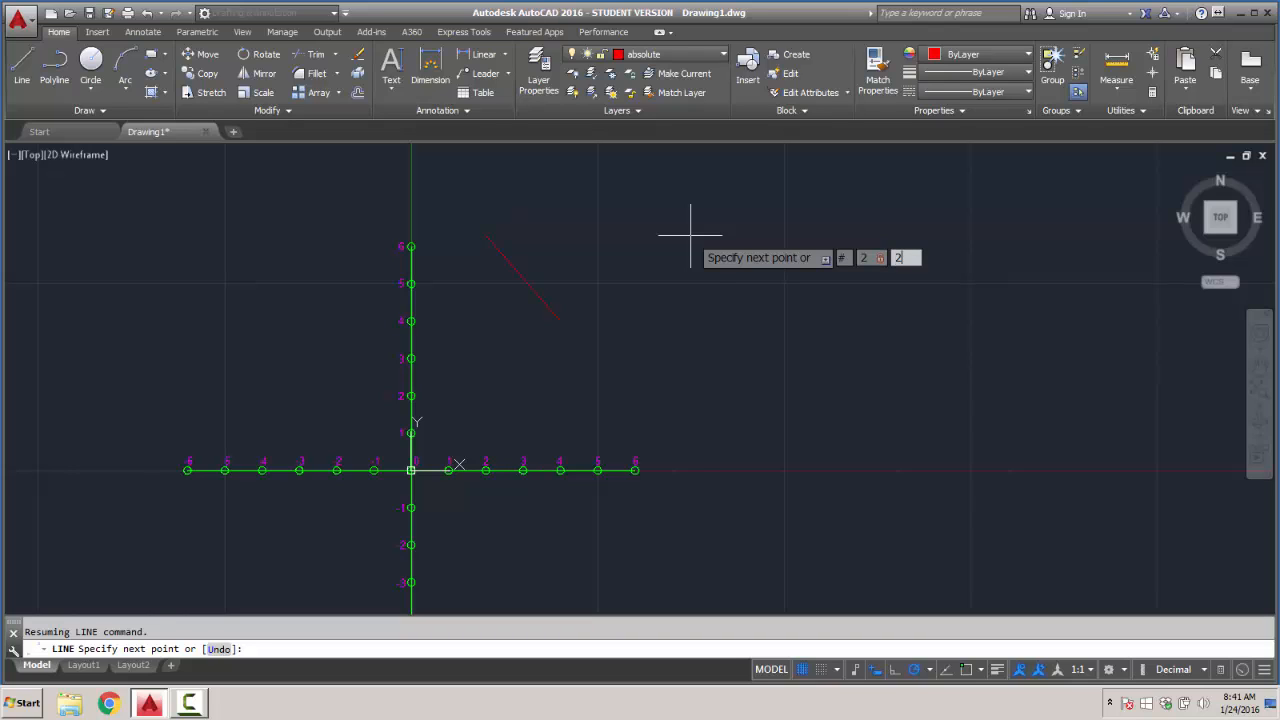
{"action": "key", "text": "Return"}
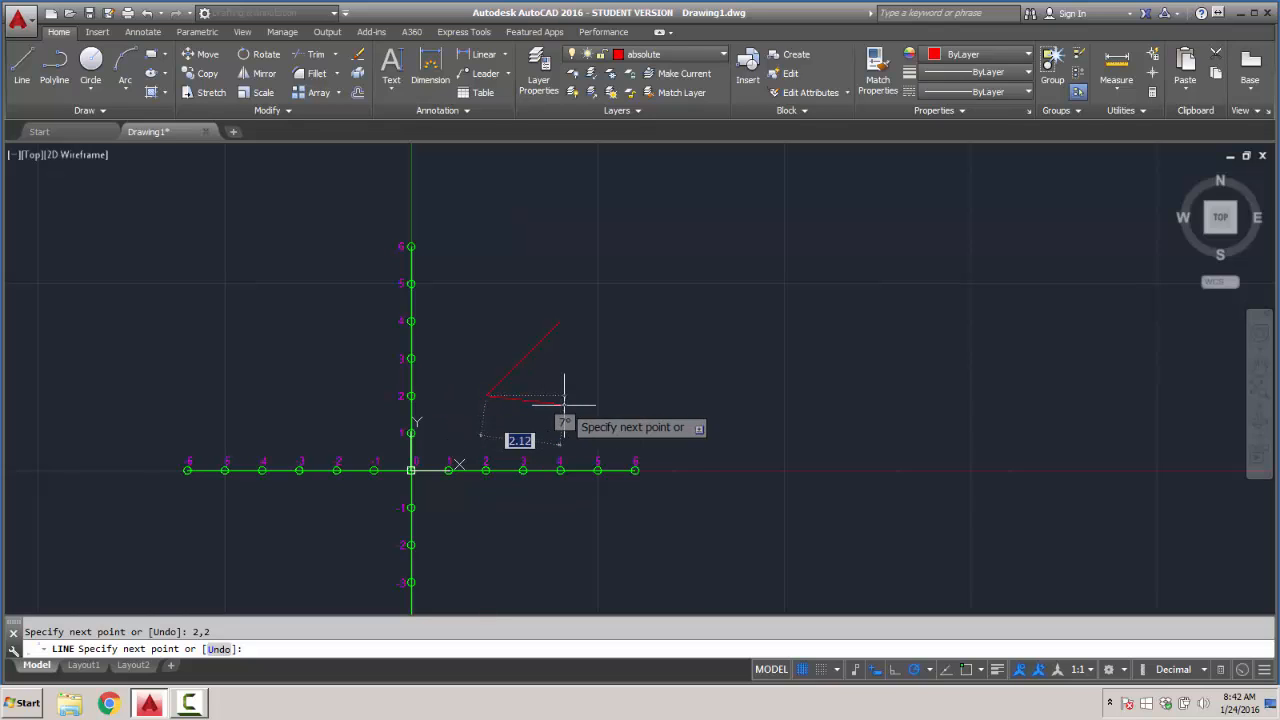
{"action": "key", "text": "Return"}
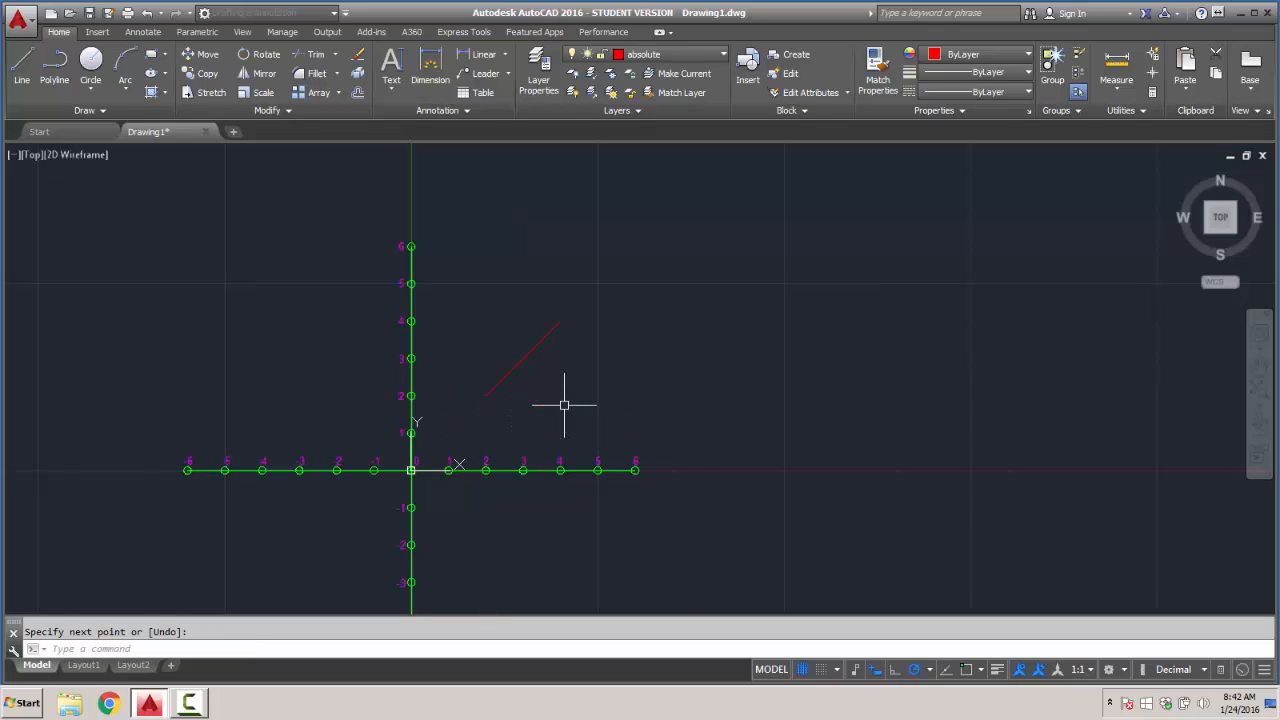
- Turn on object snap and object snap tracking in the drafting settings
{"action": "left_click", "coordinate": [22, 62]}
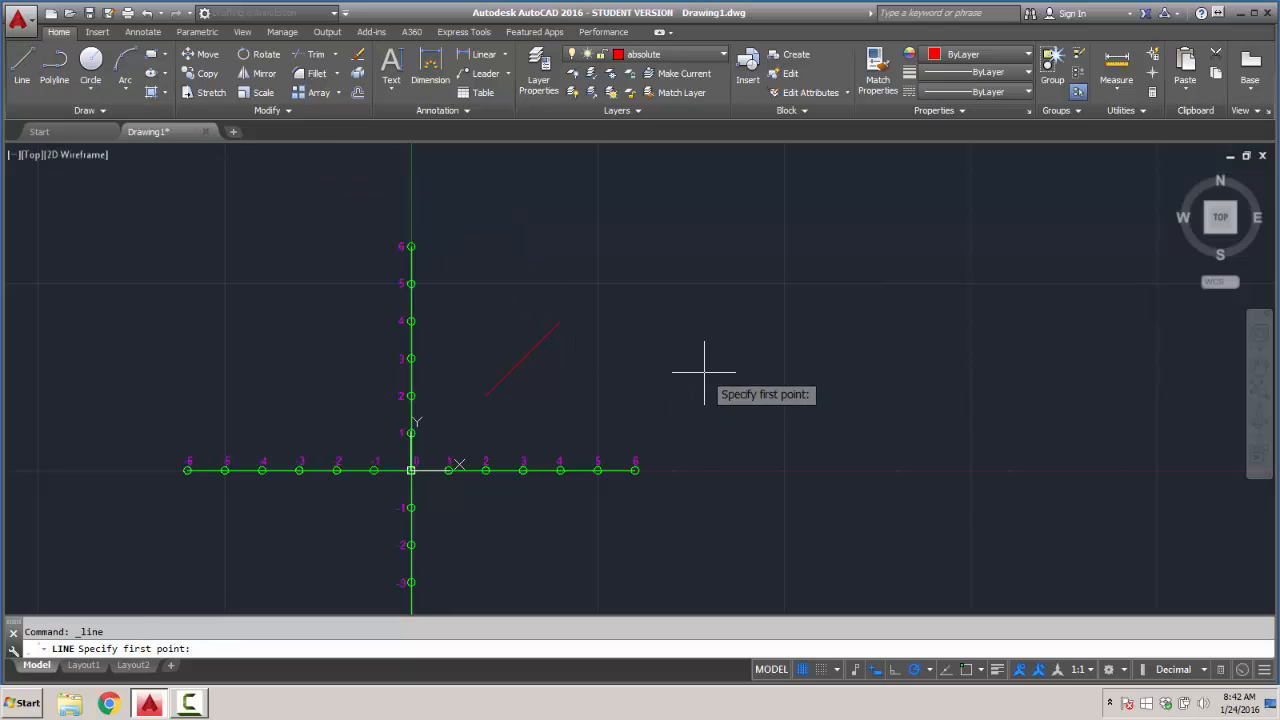
{"action": "left_click", "coordinate": [981, 670]}
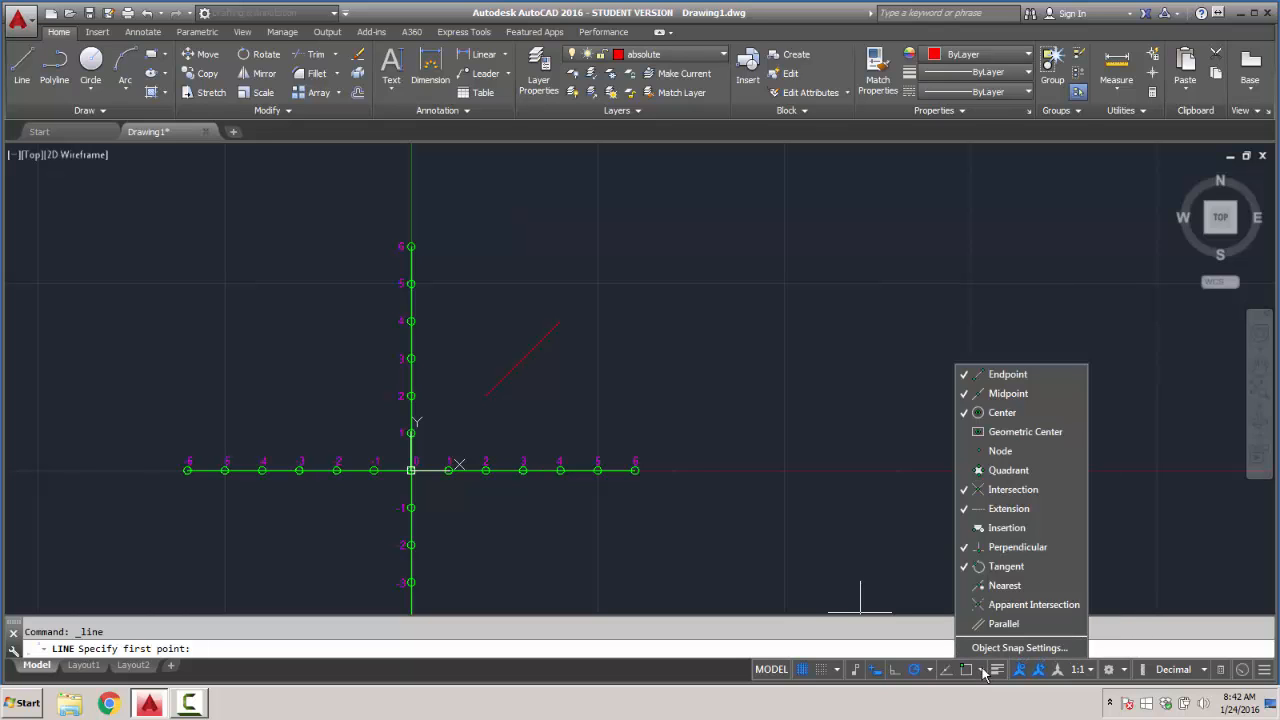
{"action": "left_click", "coordinate": [985, 648]}
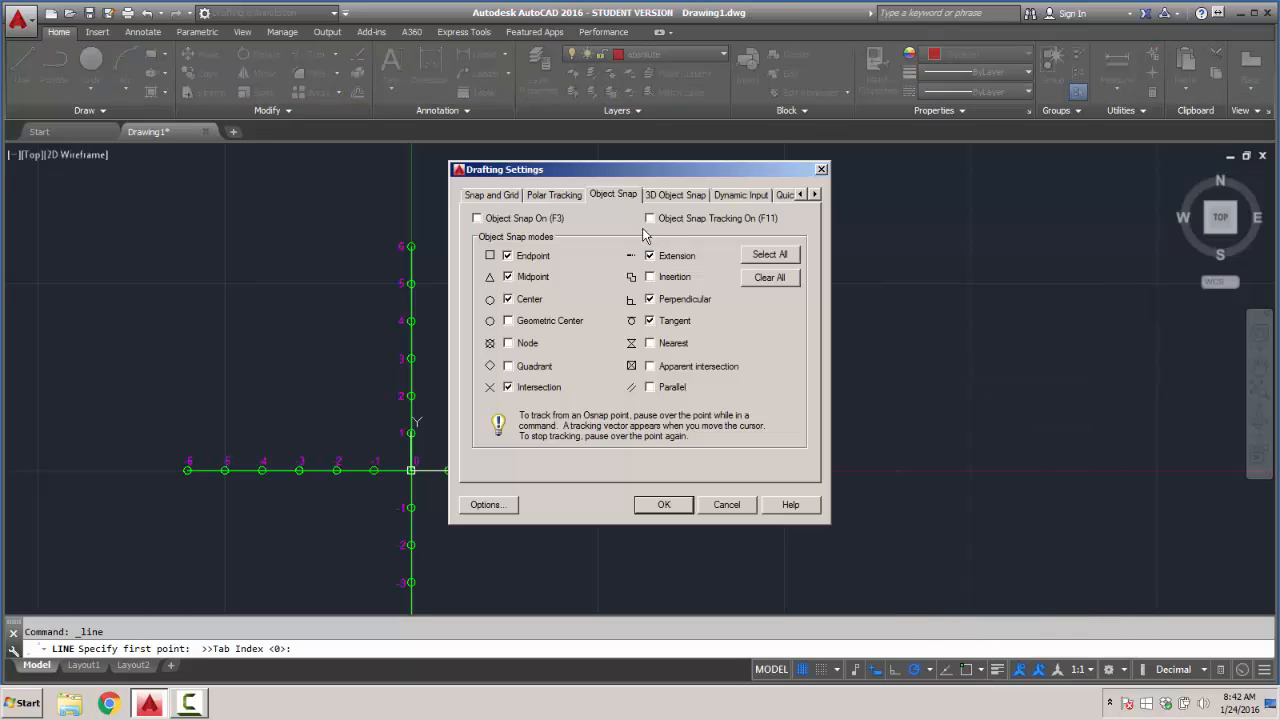
{"action": "left_click", "coordinate": [650, 218]}
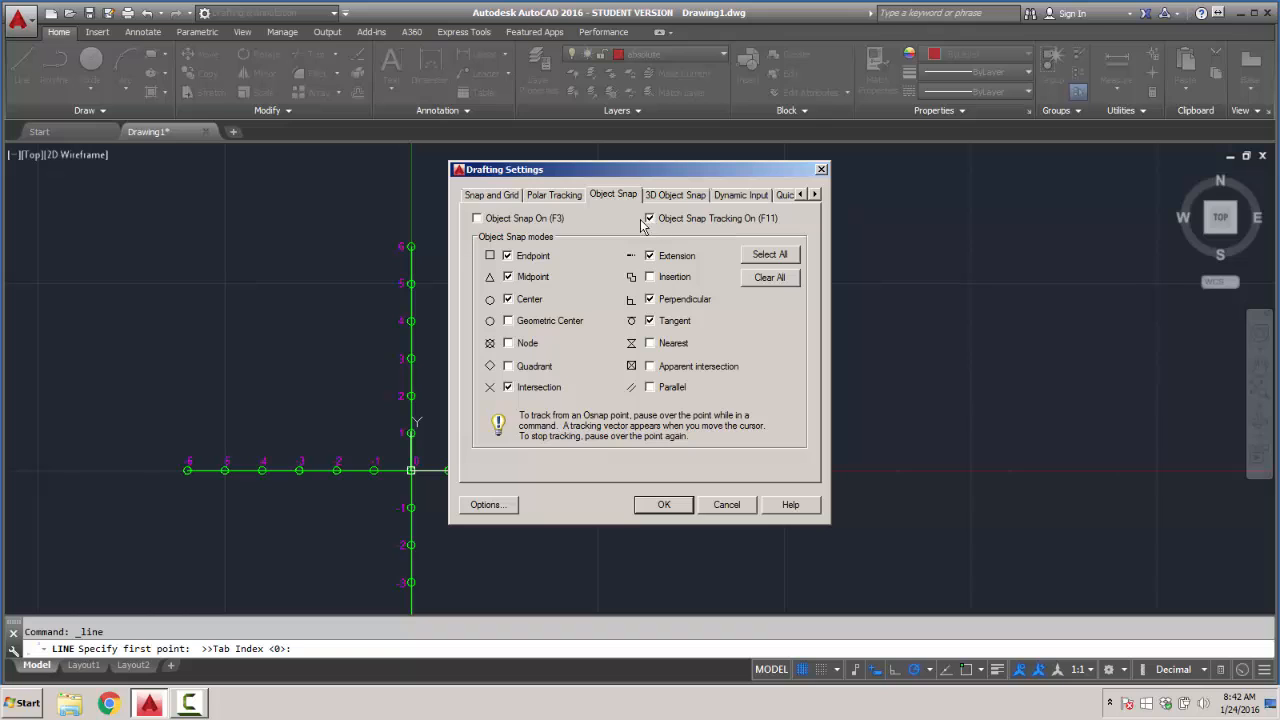
{"action": "left_click", "coordinate": [477, 219]}
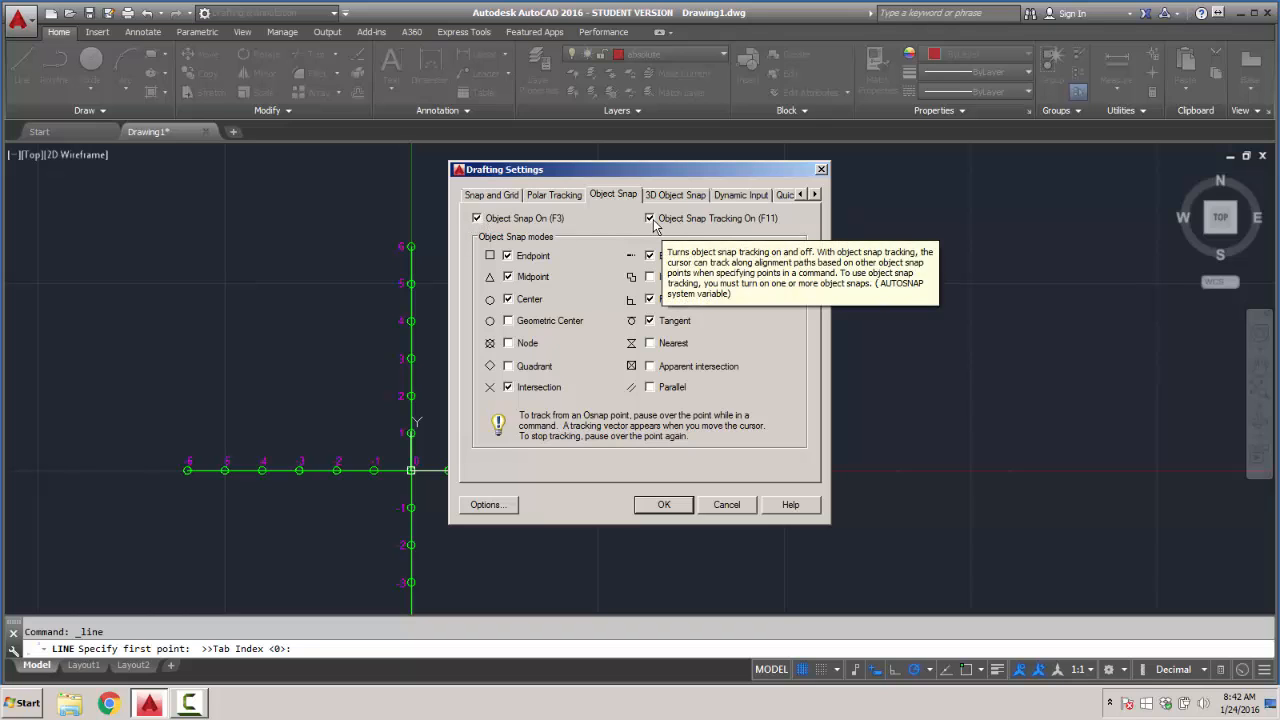
{"action": "left_click", "coordinate": [664, 504]}
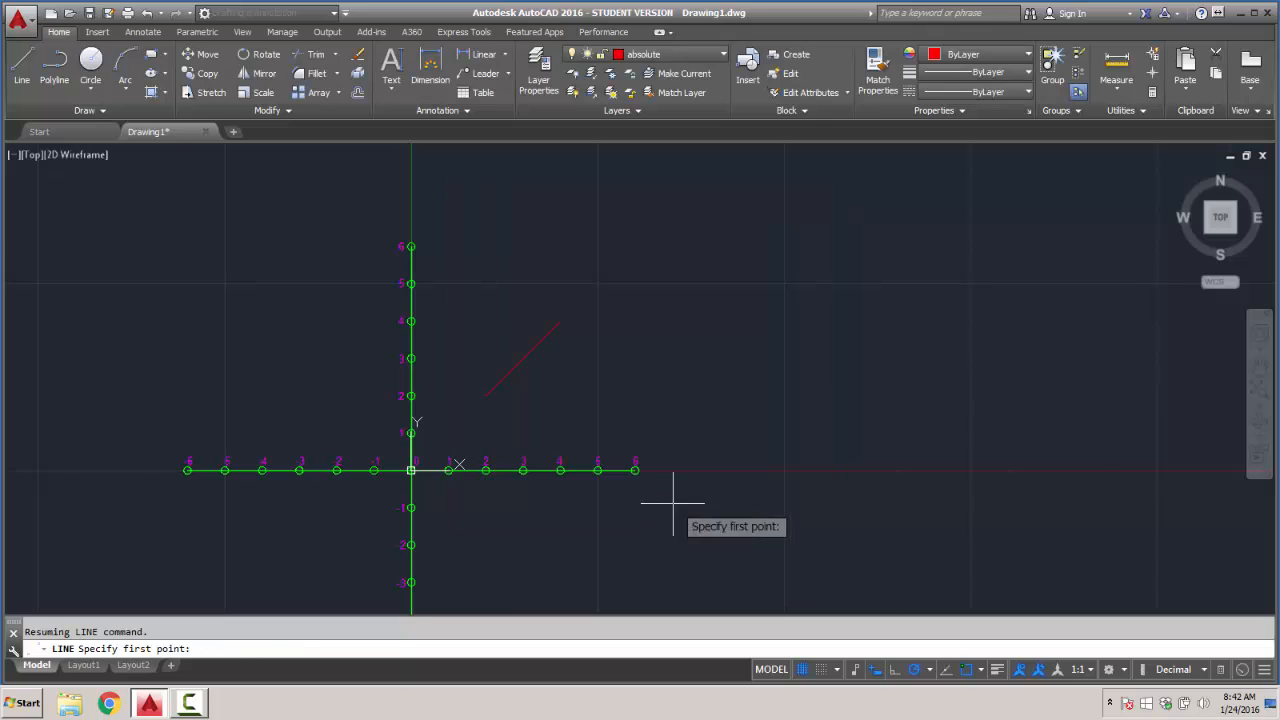
- Try to draw a line from the red line's upper endpoint to absolute coordinates #4,4
{"action": "left_click", "coordinate": [21, 65]}
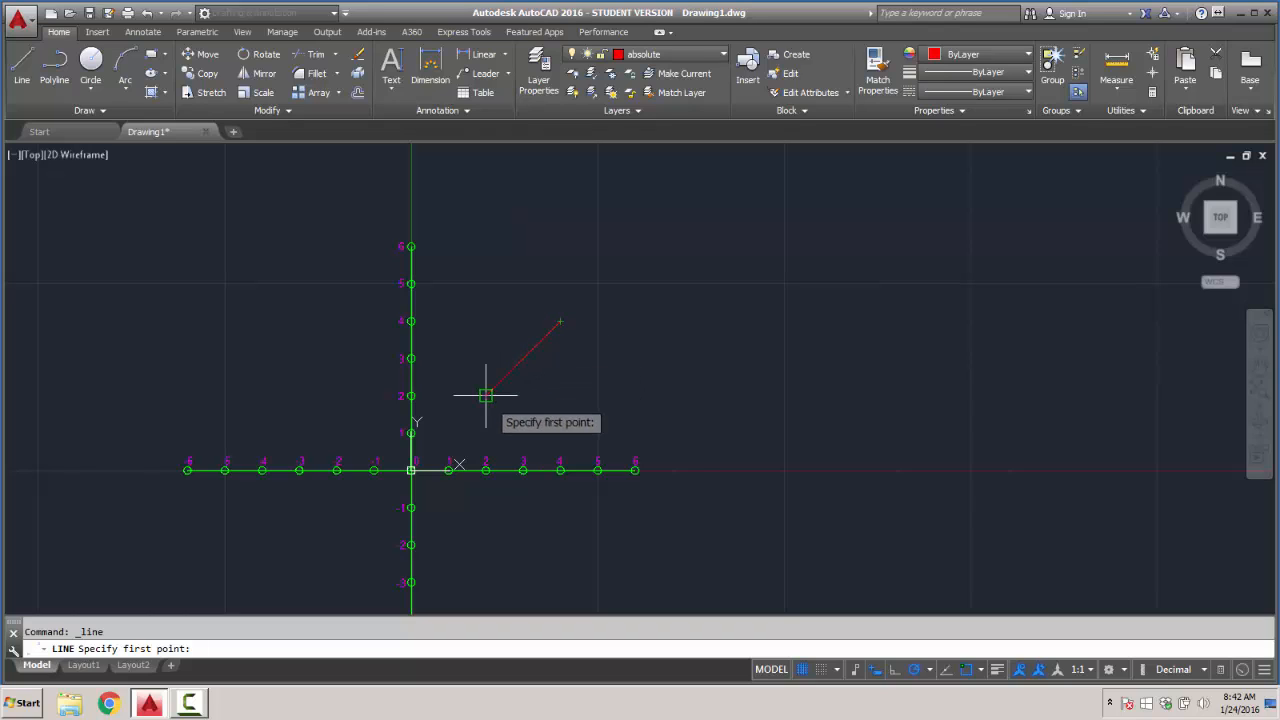
{"action": "left_click", "coordinate": [560, 321]}
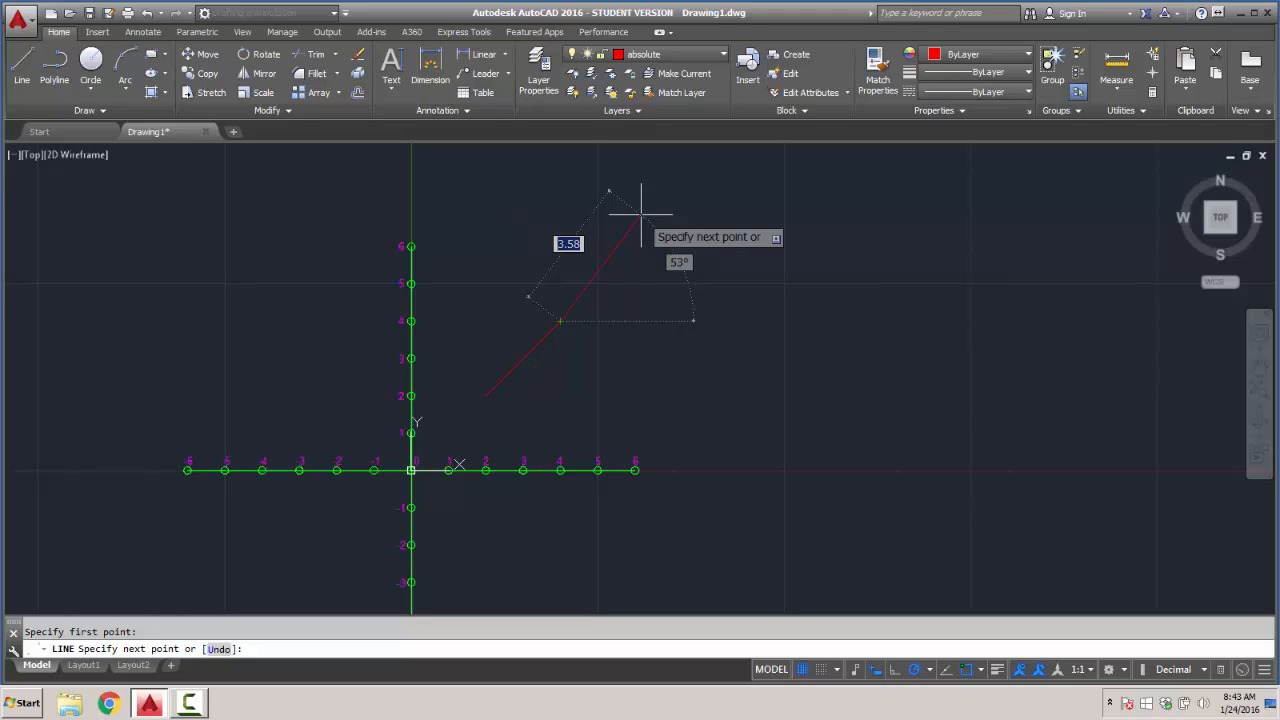
{"action": "type", "text": "#"}
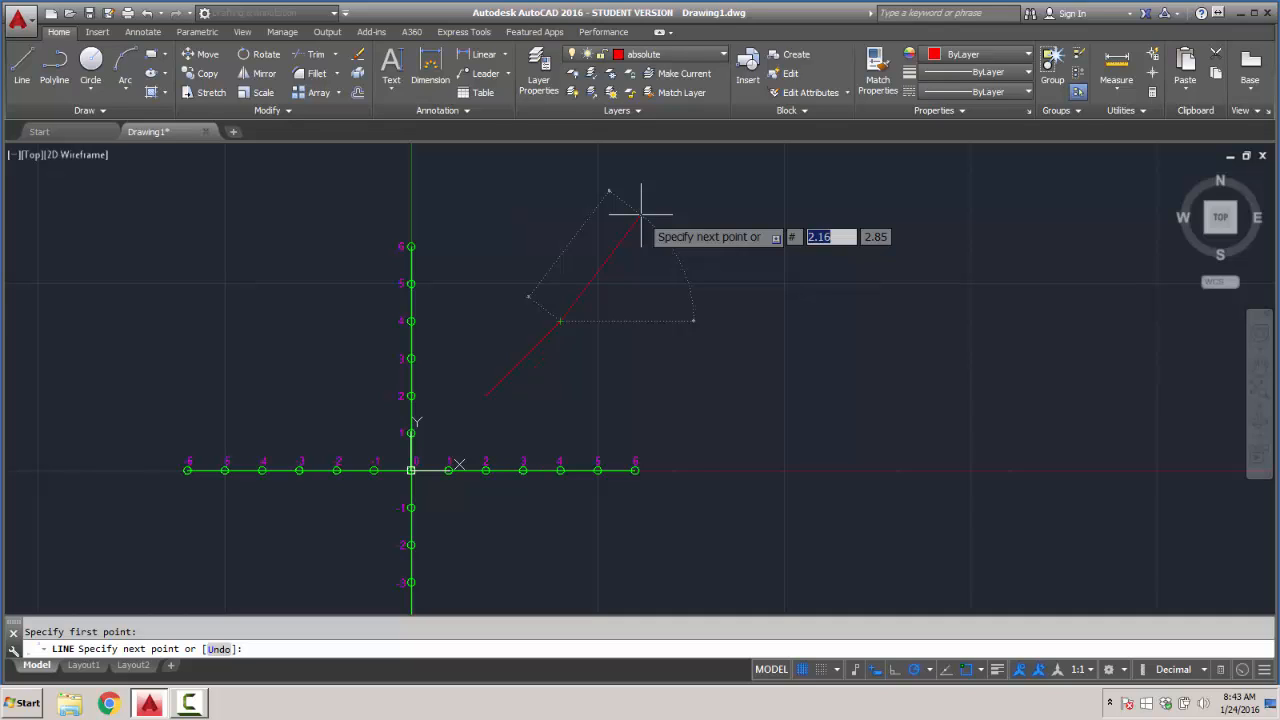
{"action": "type", "text": "5"}
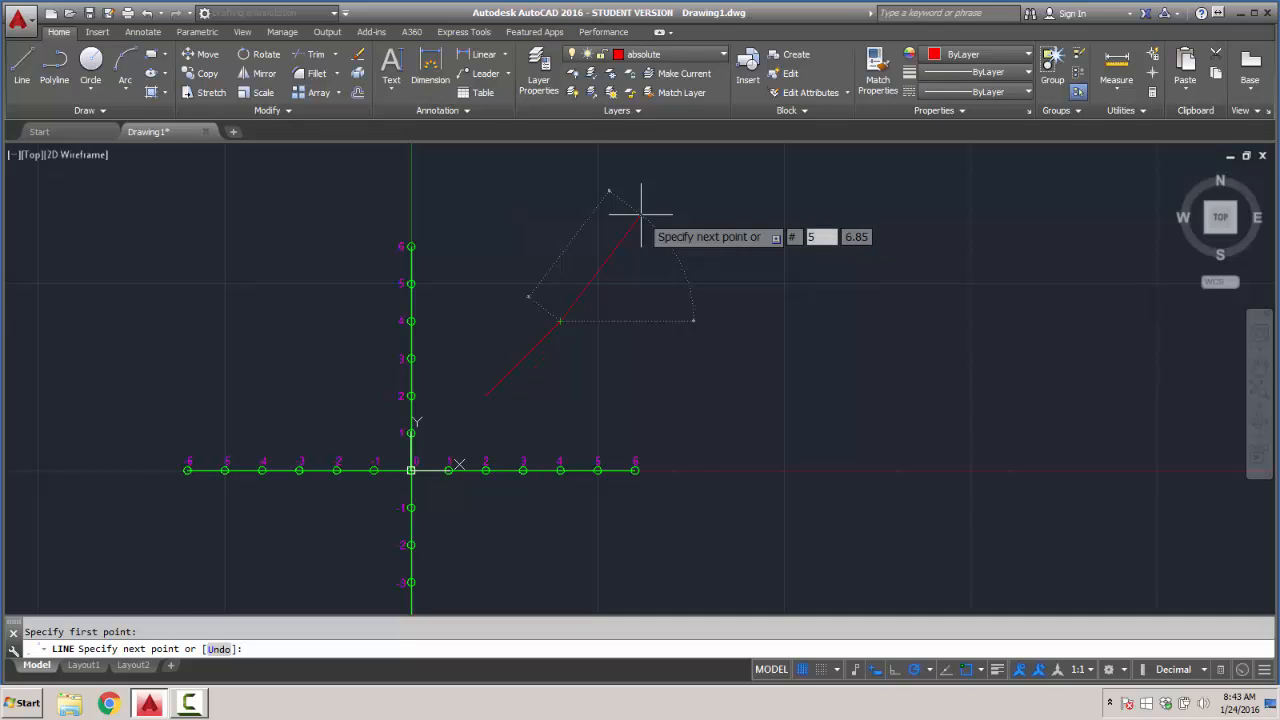
{"action": "key", "text": "BackSpace"}
{"action": "type", "text": "4"}
{"action": "key", "text": "Tab"}
{"action": "type", "text": "4"}
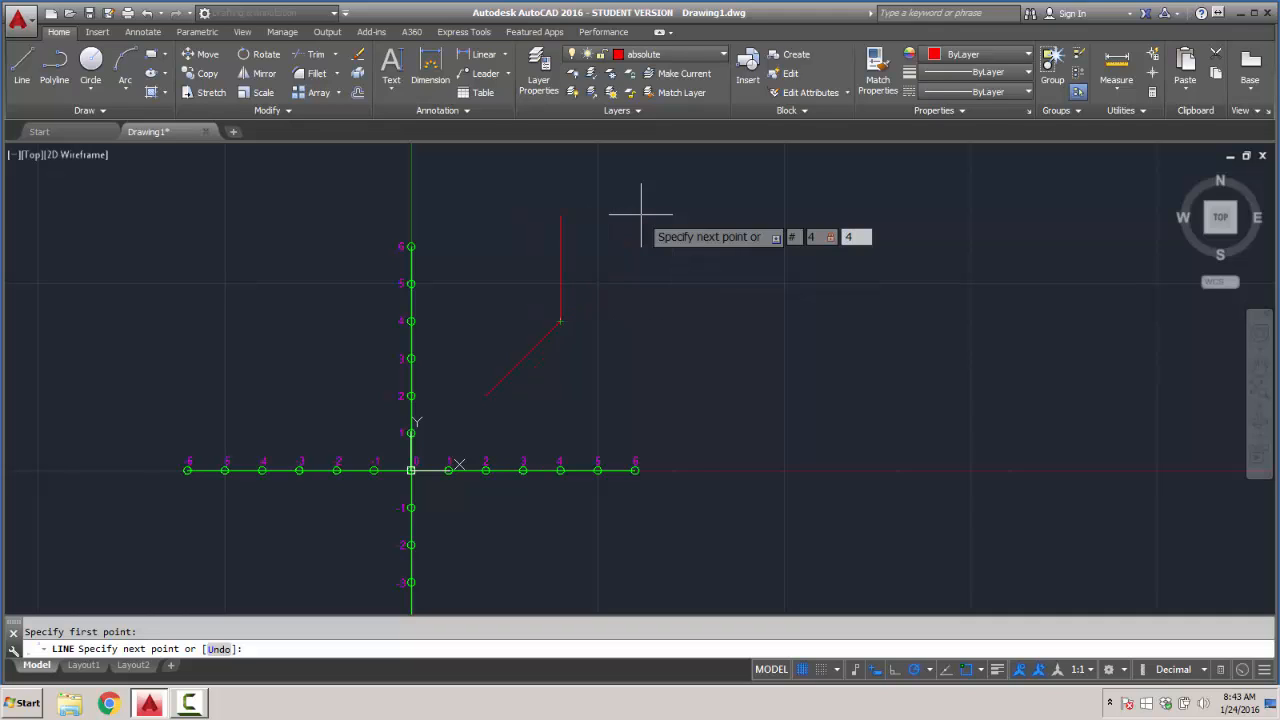
{"action": "key", "text": "Return"}
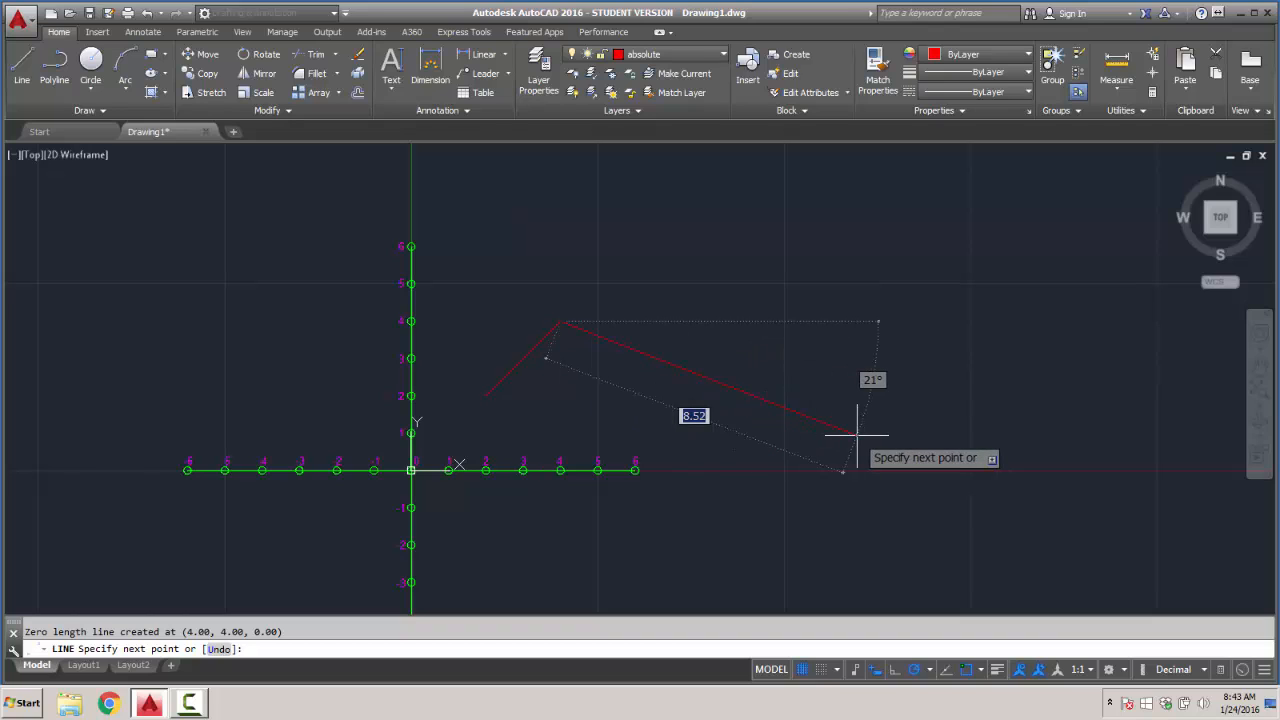
- Try to continue the line through a freehand point and on by 6,6, and undo the whole line sequence
{"action": "type", "text": "#"}
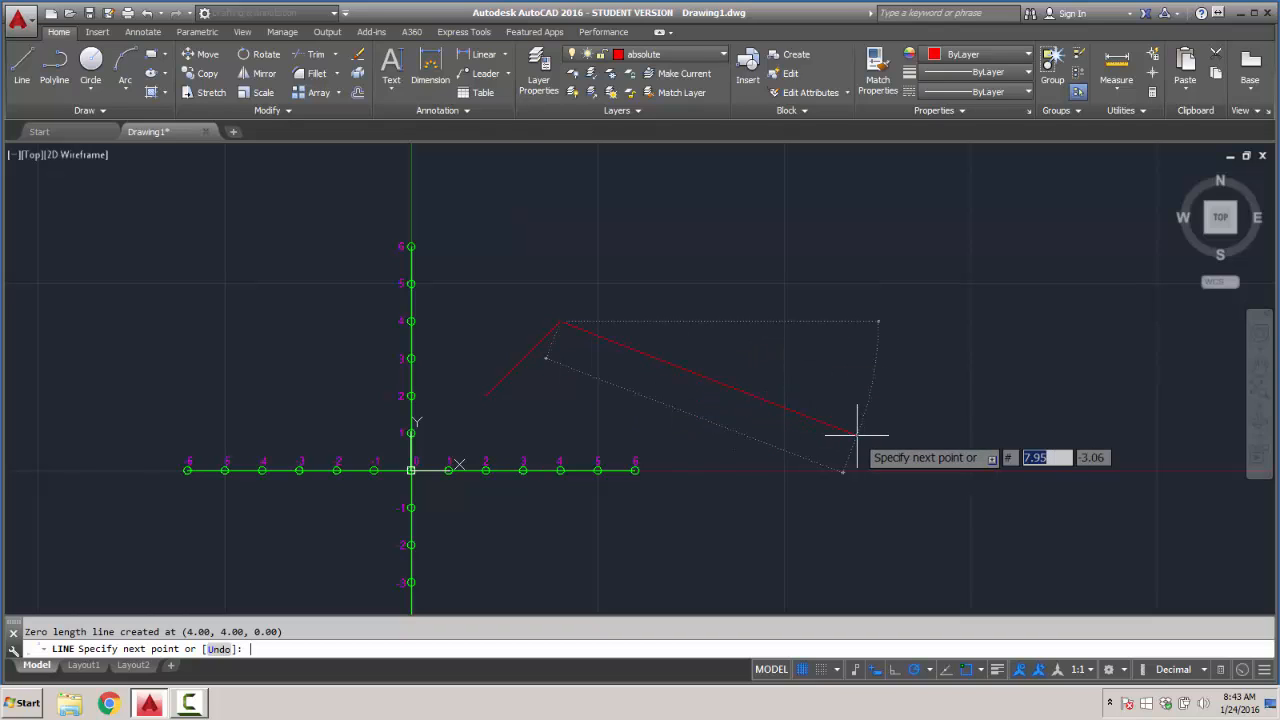
{"action": "left_click", "coordinate": [857, 435]}
{"action": "type", "text": "-6"}
{"action": "key", "text": "Tab"}
{"action": "type", "text": "6"}
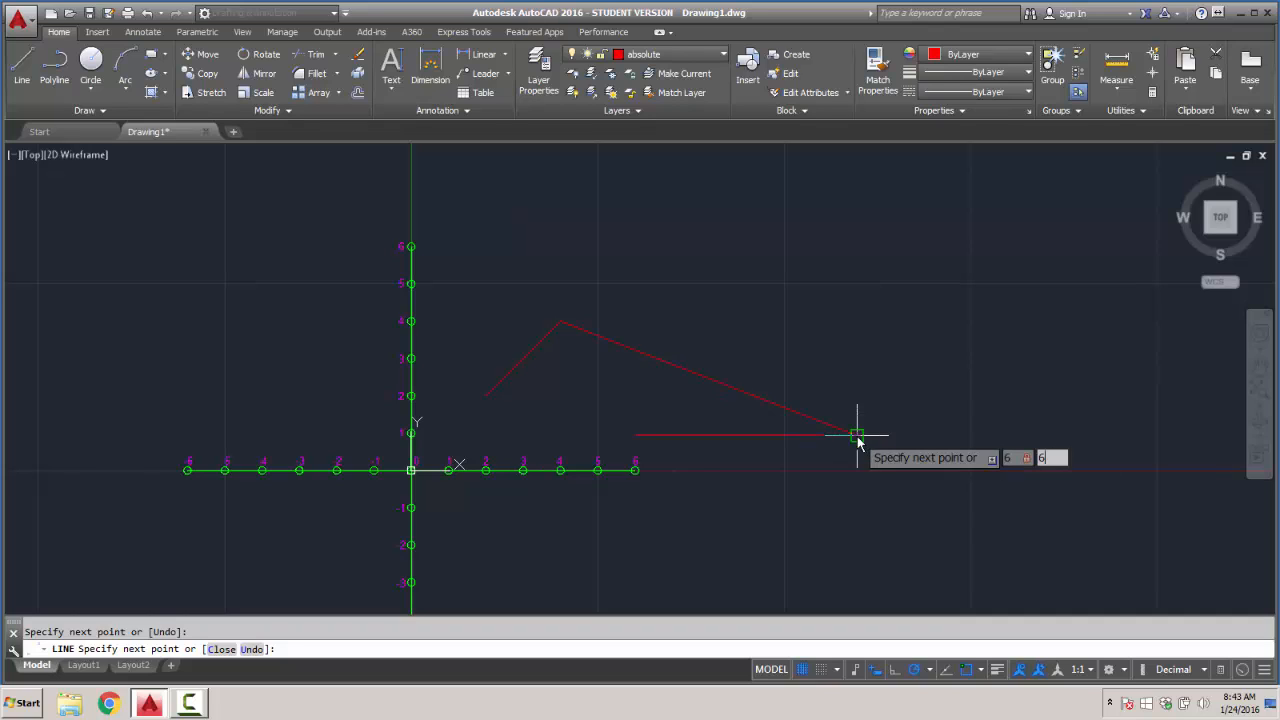
{"action": "key", "text": "Return"}
{"action": "key", "text": "Return"}
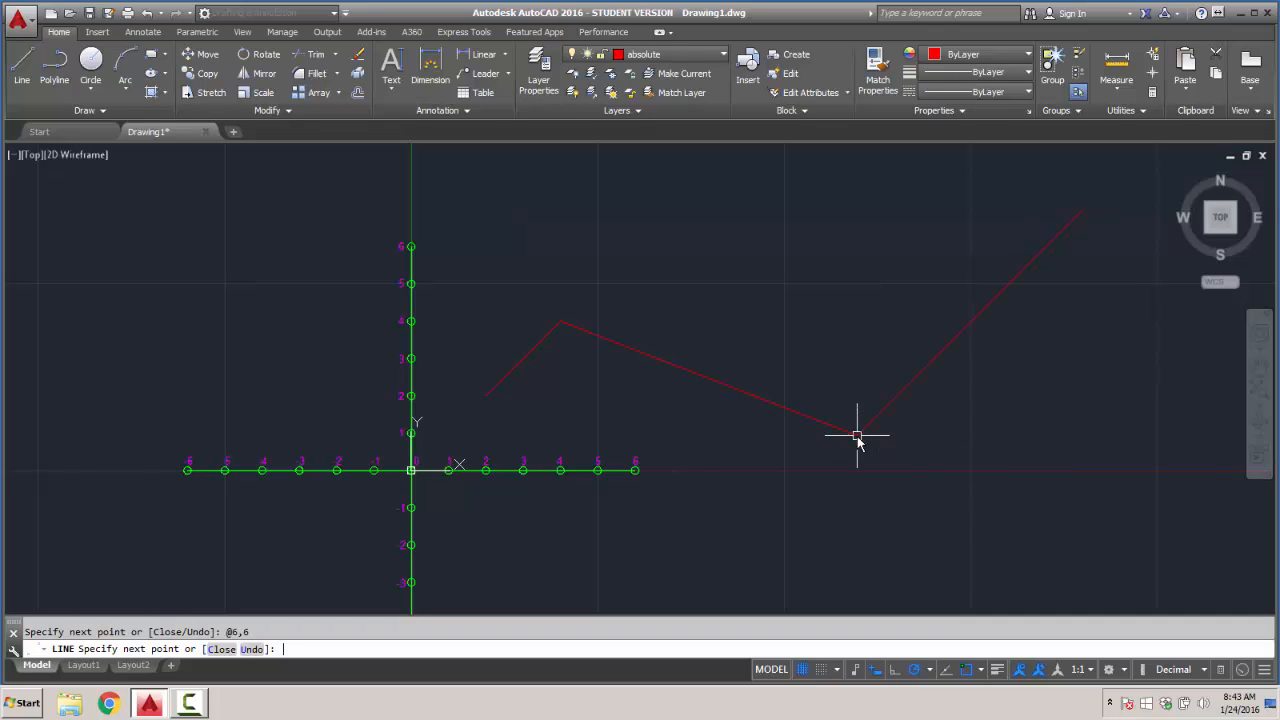
{"action": "key", "text": "Escape"}
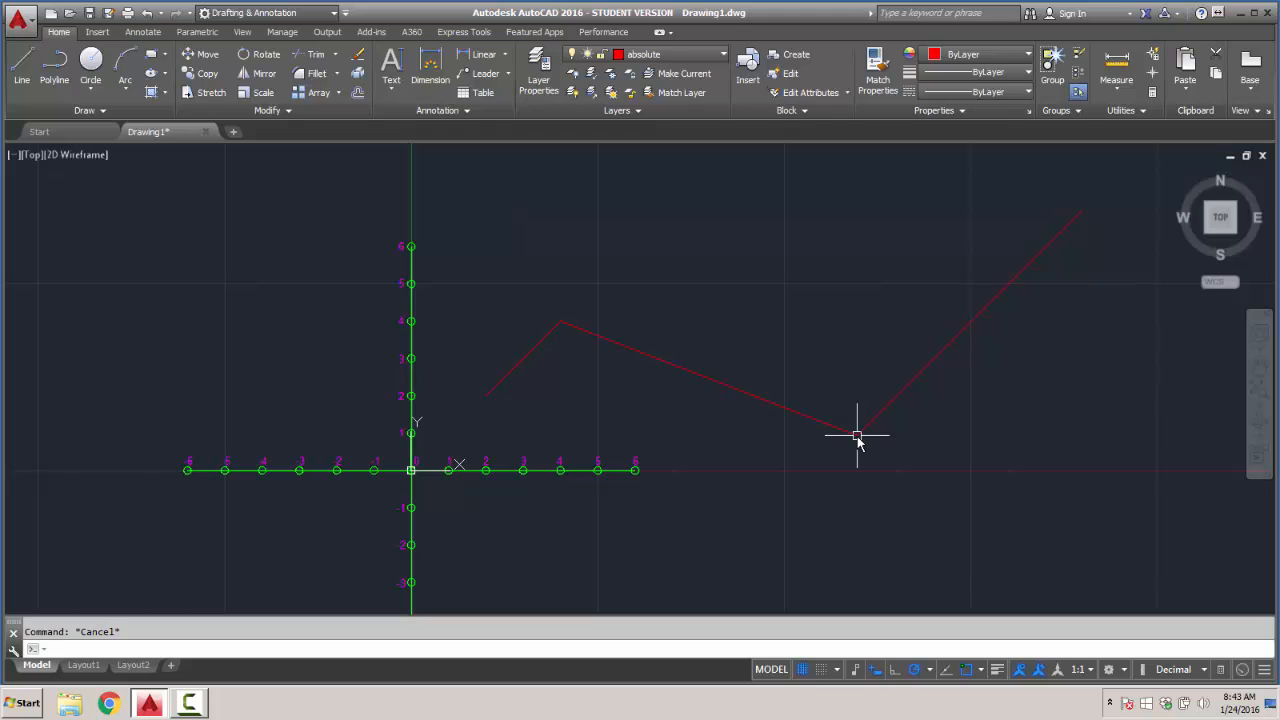
{"action": "key", "text": "ctrl+z"}
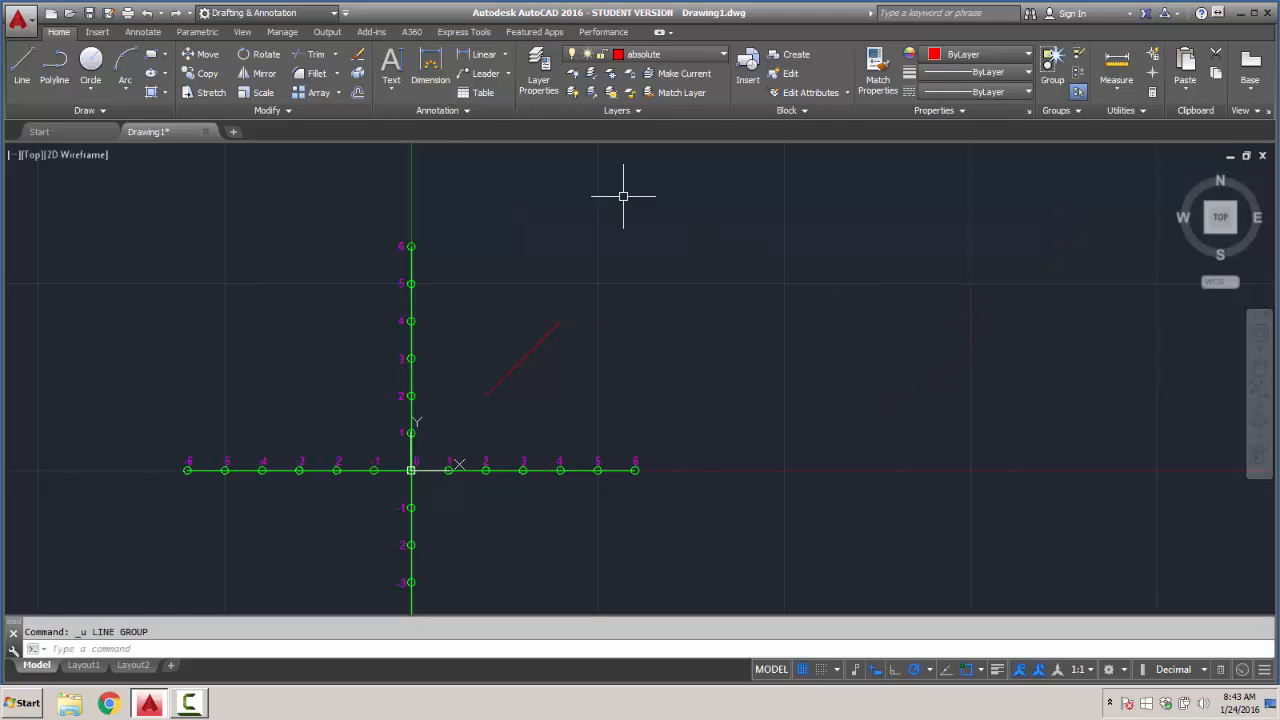
- Draw a line from the red line's upper endpoint at 4,4 to absolute coordinates #6,6
{"action": "left_click", "coordinate": [21, 66]}
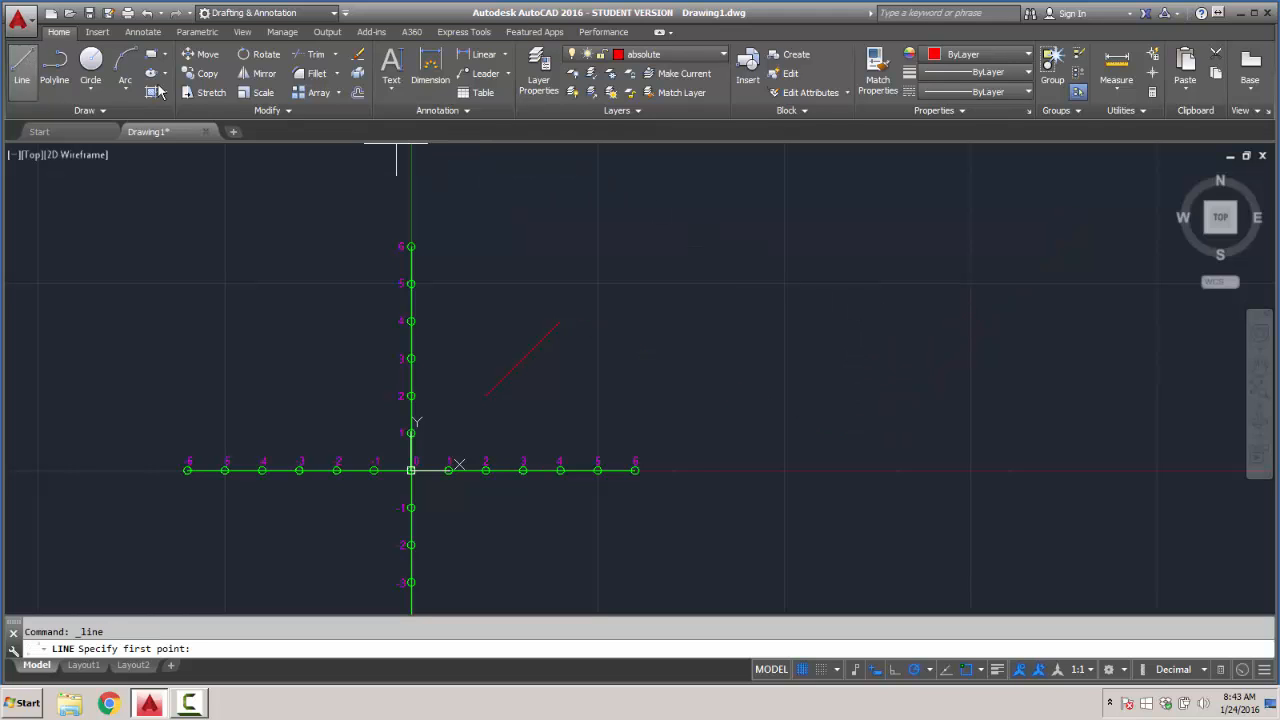
{"action": "left_click", "coordinate": [560, 321]}
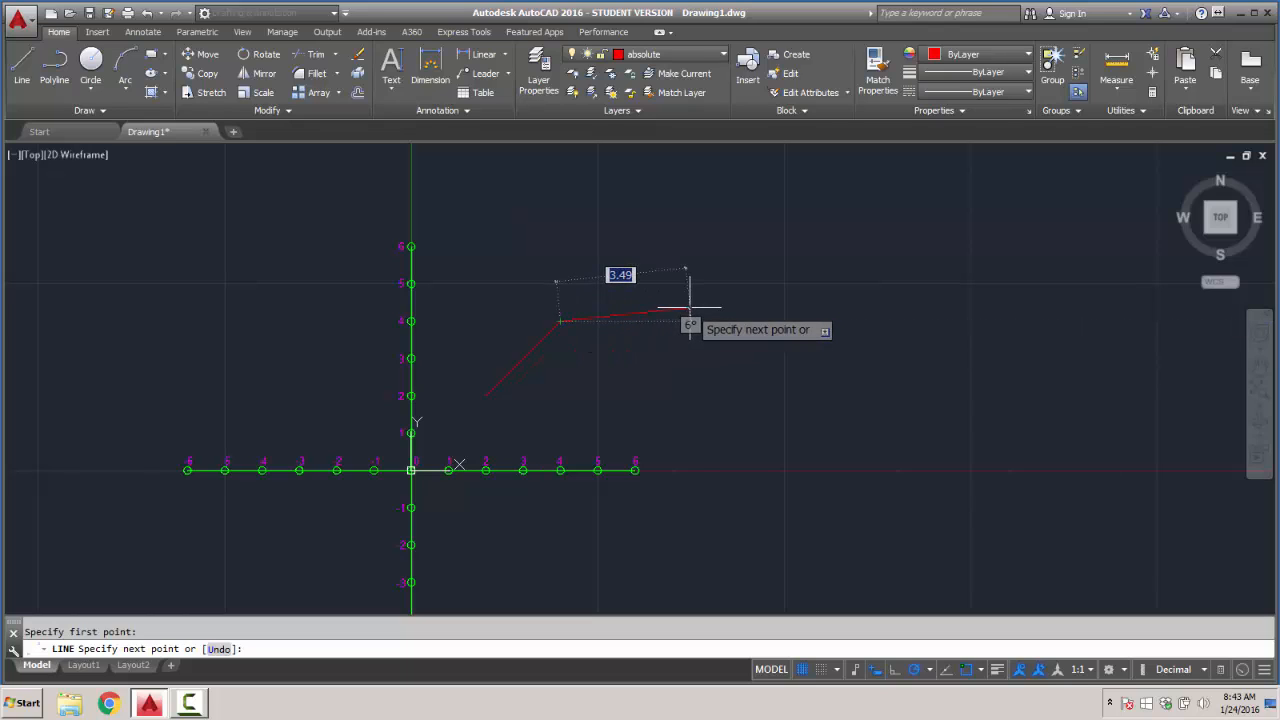
{"action": "key", "text": "shift"}
{"action": "type", "text": "#"}
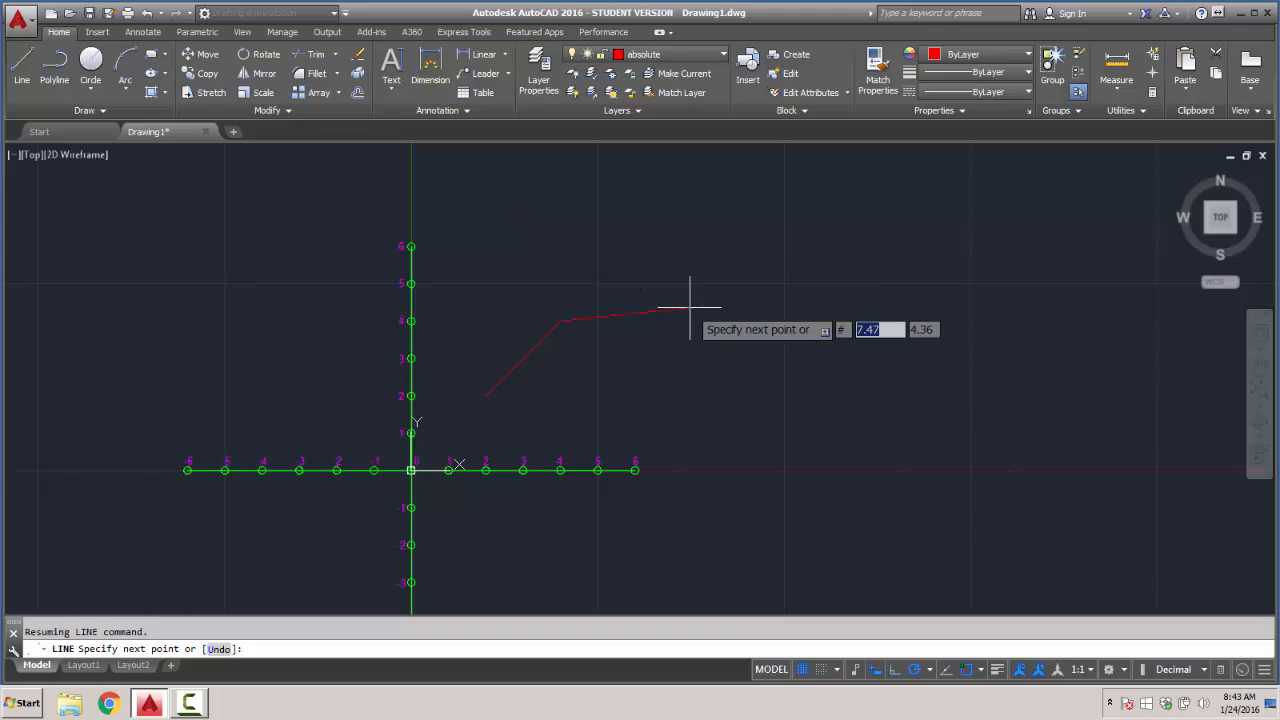
{"action": "type", "text": "6"}
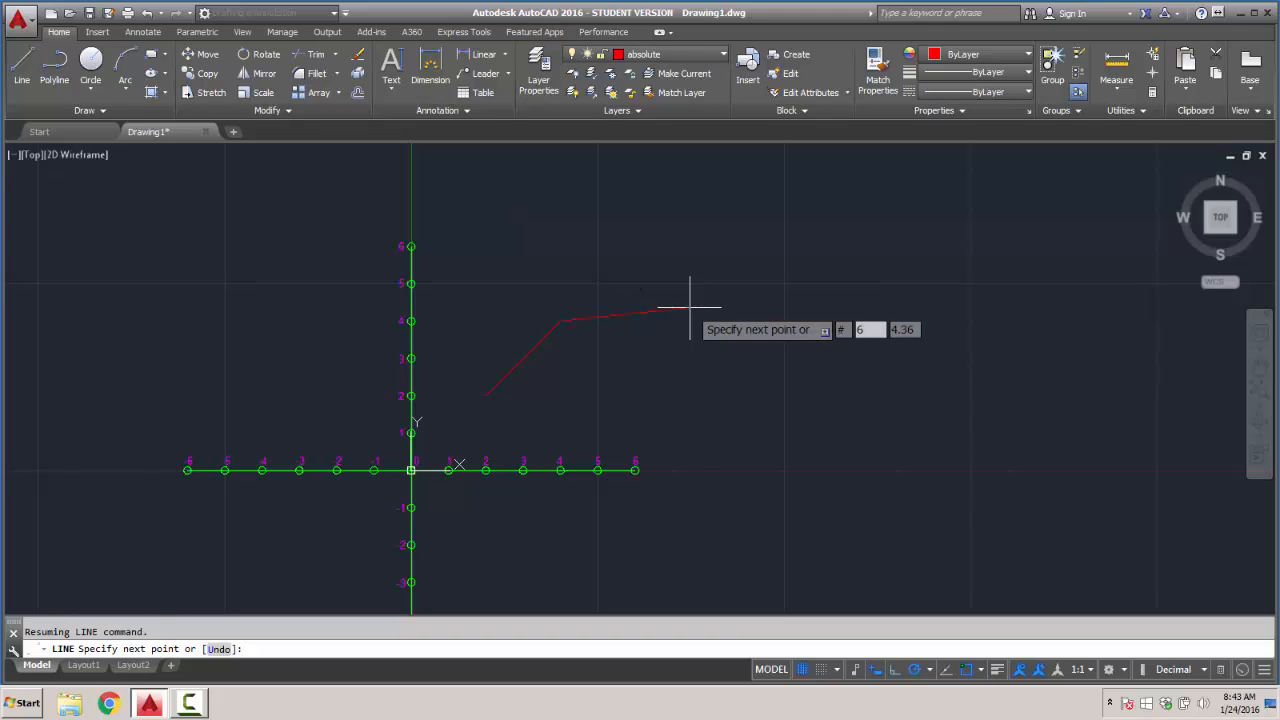
{"action": "type", "text": ",6"}
{"action": "key", "text": "Return"}
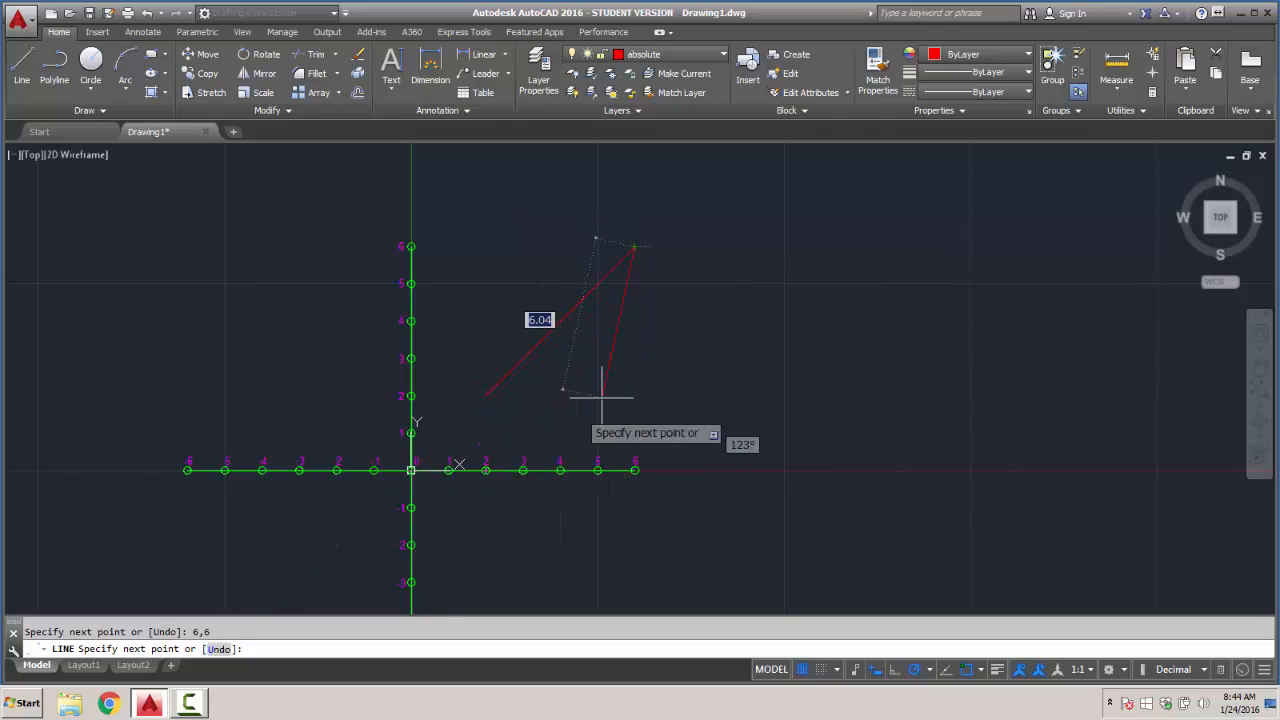
{"action": "key", "text": "Escape"}
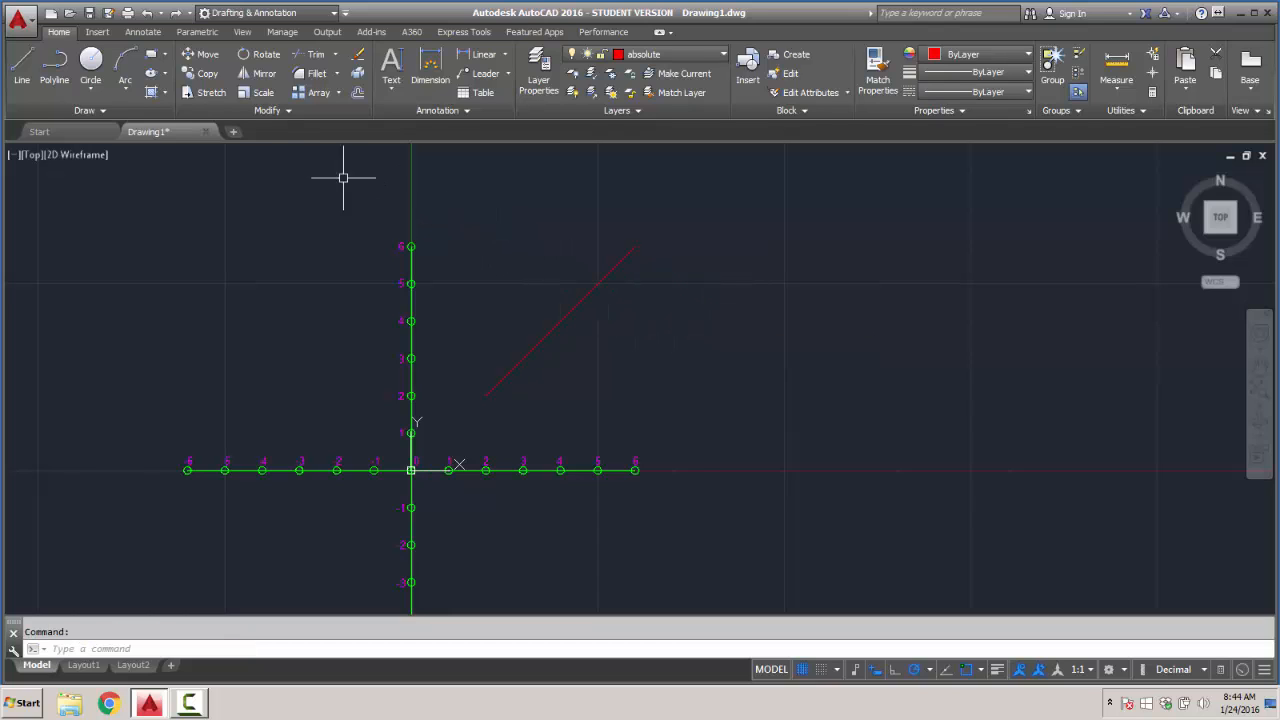
{"action": "left_click", "coordinate": [22, 62]}
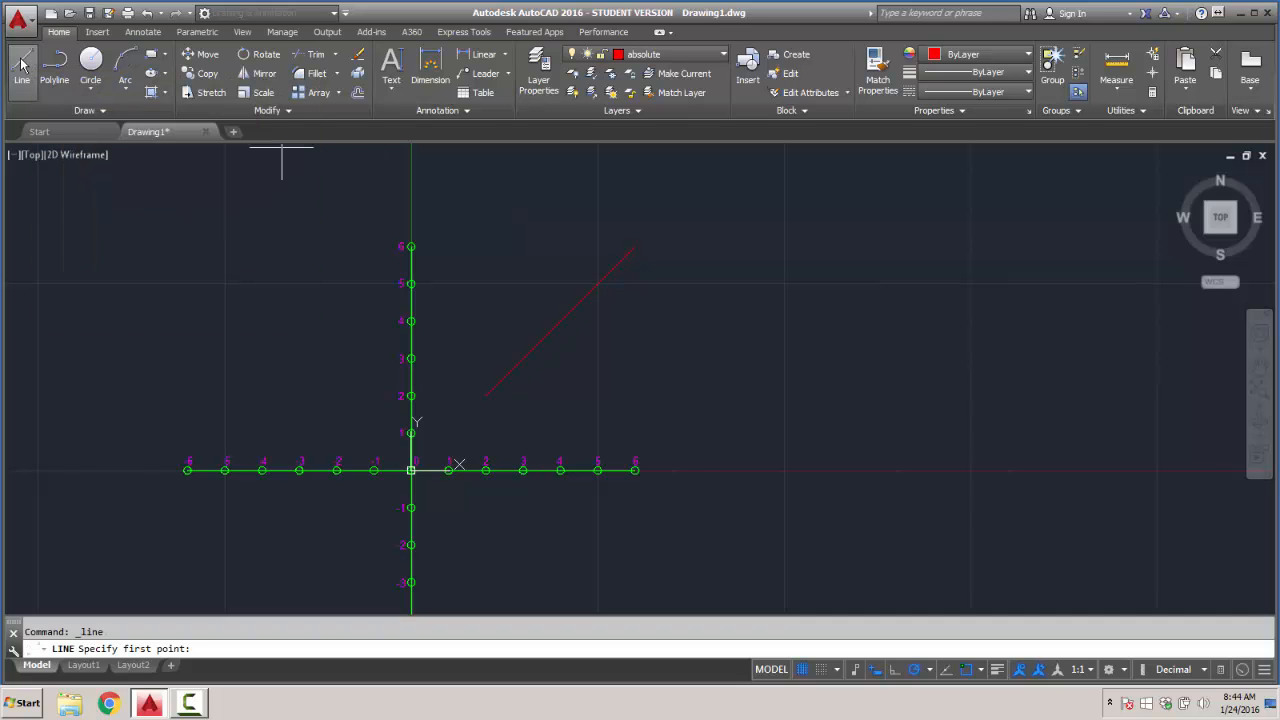
{"action": "left_click", "coordinate": [560, 321]}
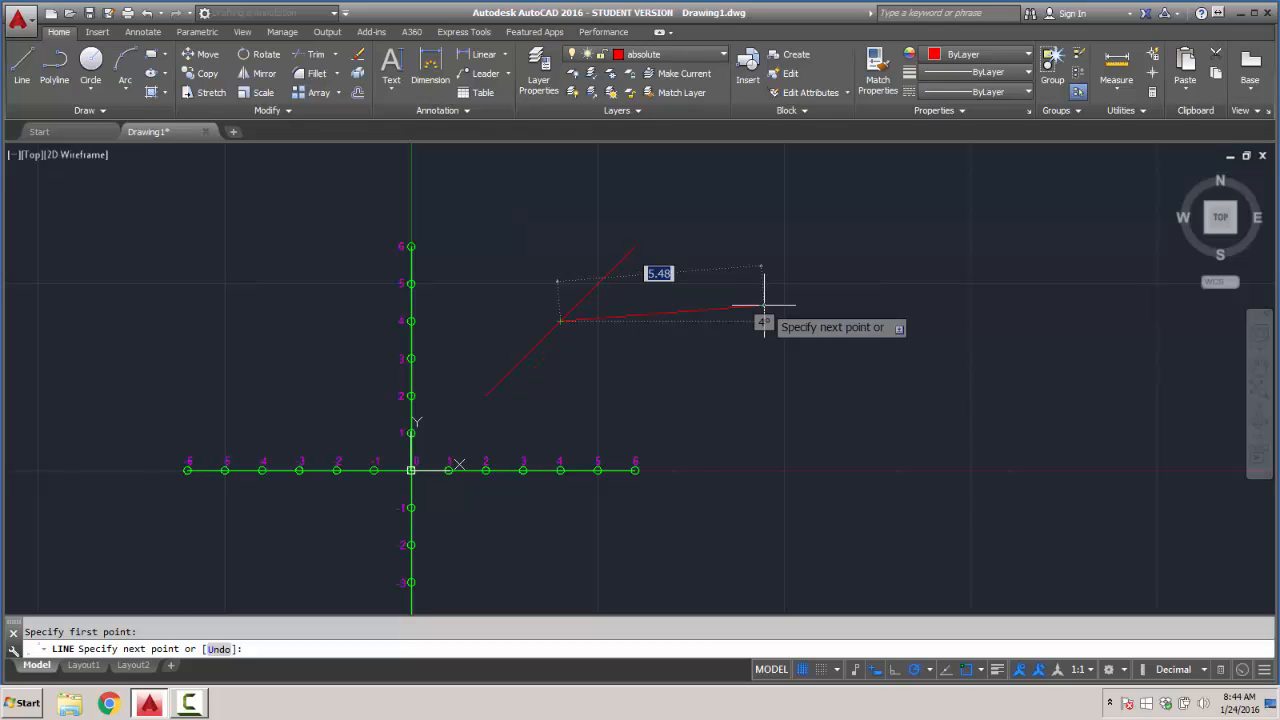
{"action": "key", "text": "Return"}
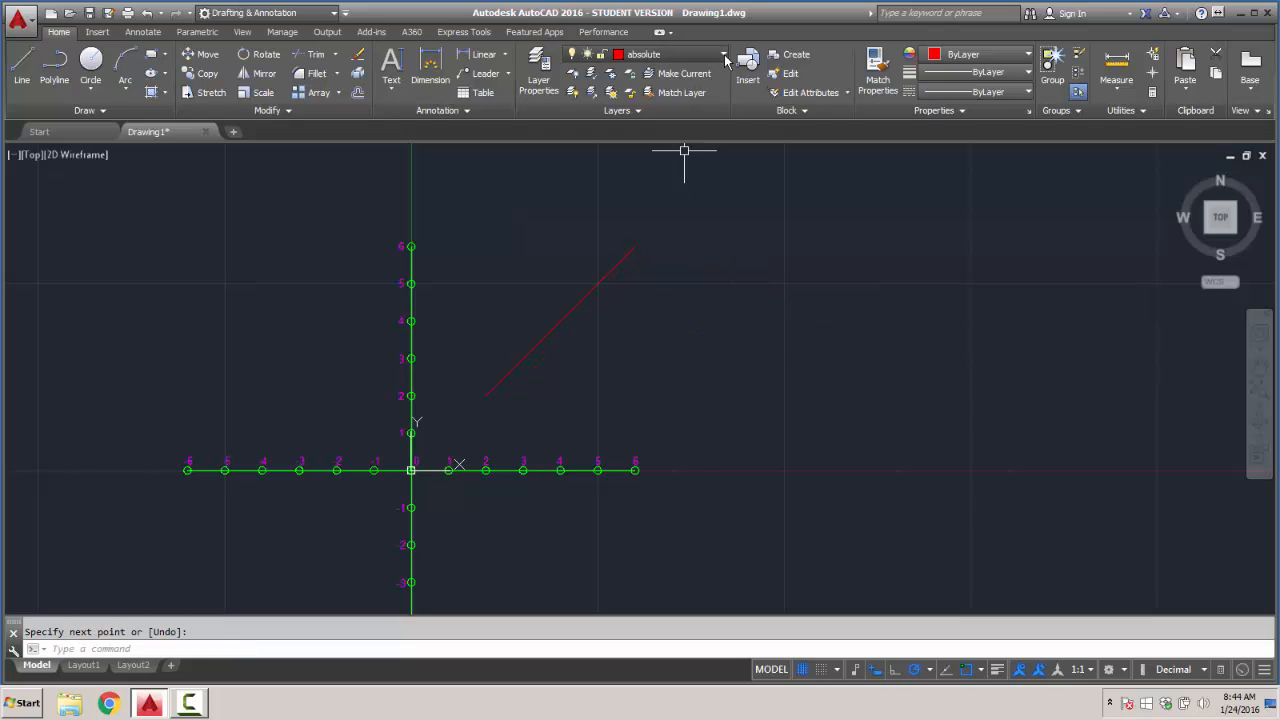
- Make the yellow "relative" layer current and start a line at the shared endpoint of the red lines at 4,4
{"action": "left_click", "coordinate": [680, 54]}
{"action": "left_click", "coordinate": [645, 130]}
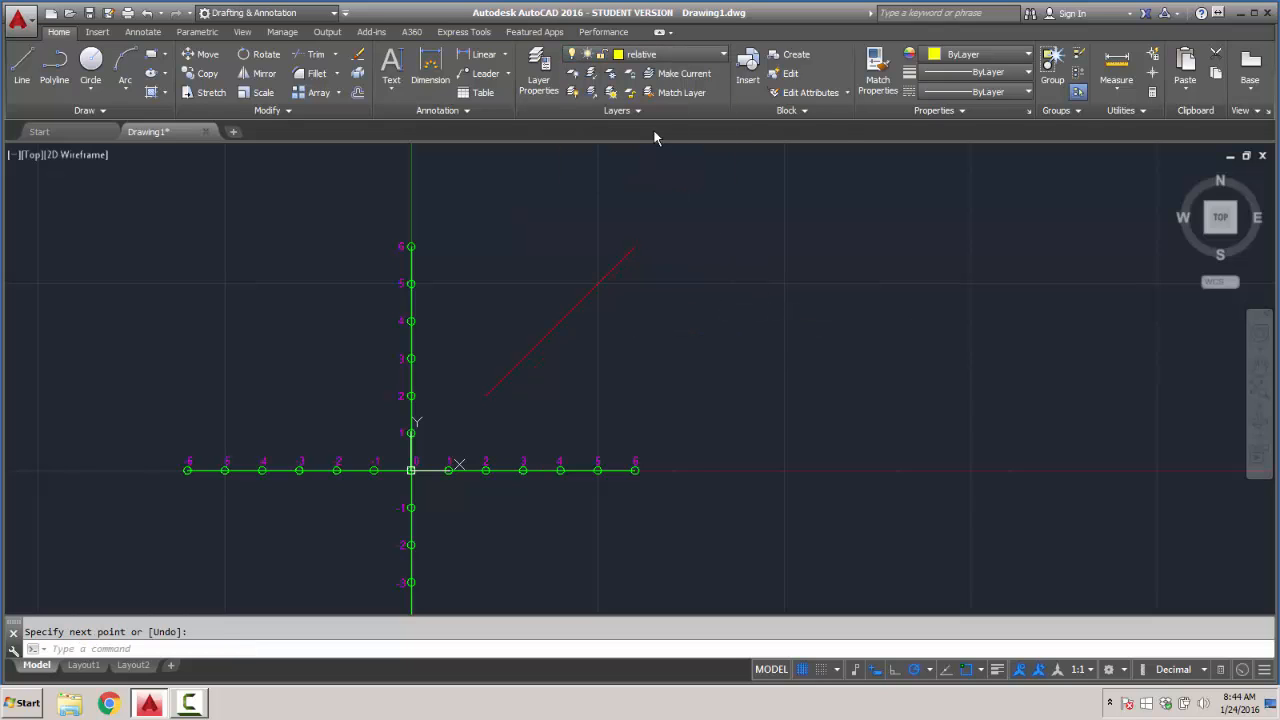
{"action": "left_click", "coordinate": [22, 64]}
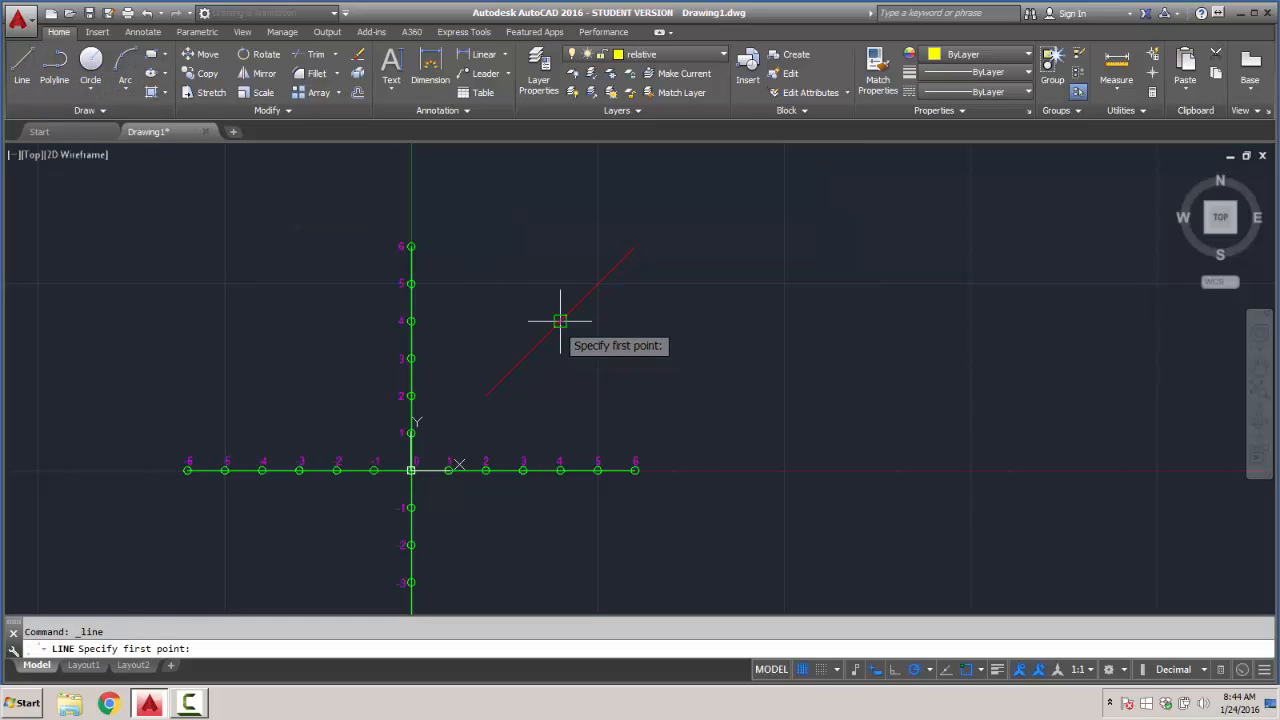
{"action": "left_click", "coordinate": [560, 321]}
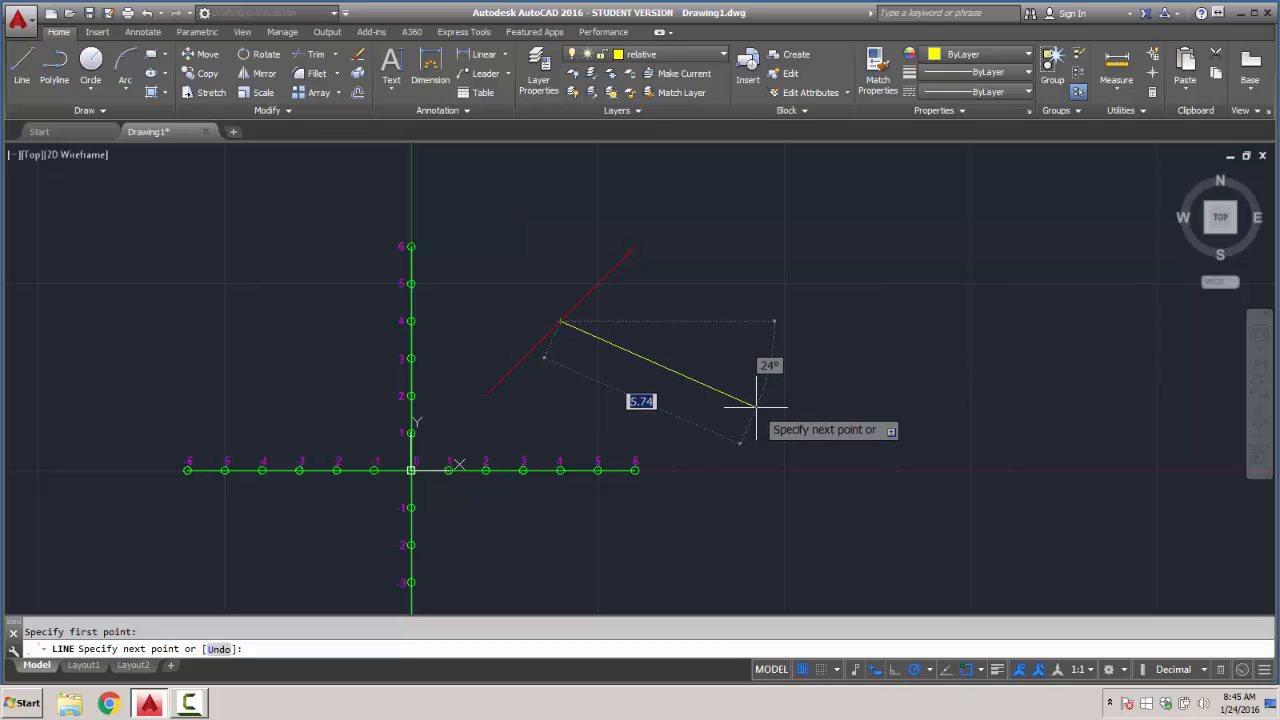
- Try relative coordinates @3,3 for the yellow line's next point, and undo that segment
{"action": "type", "text": "@"}
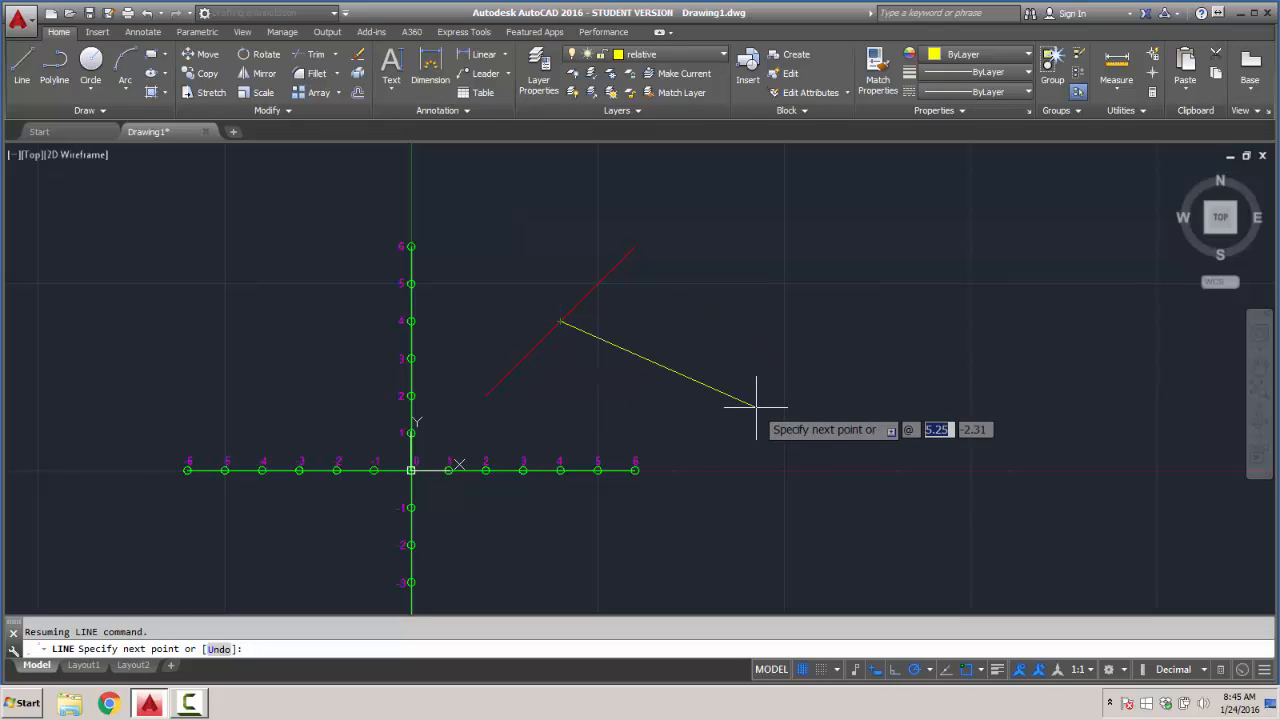
{"action": "type", "text": "3"}
{"action": "key", "text": "Tab"}
{"action": "type", "text": "3"}
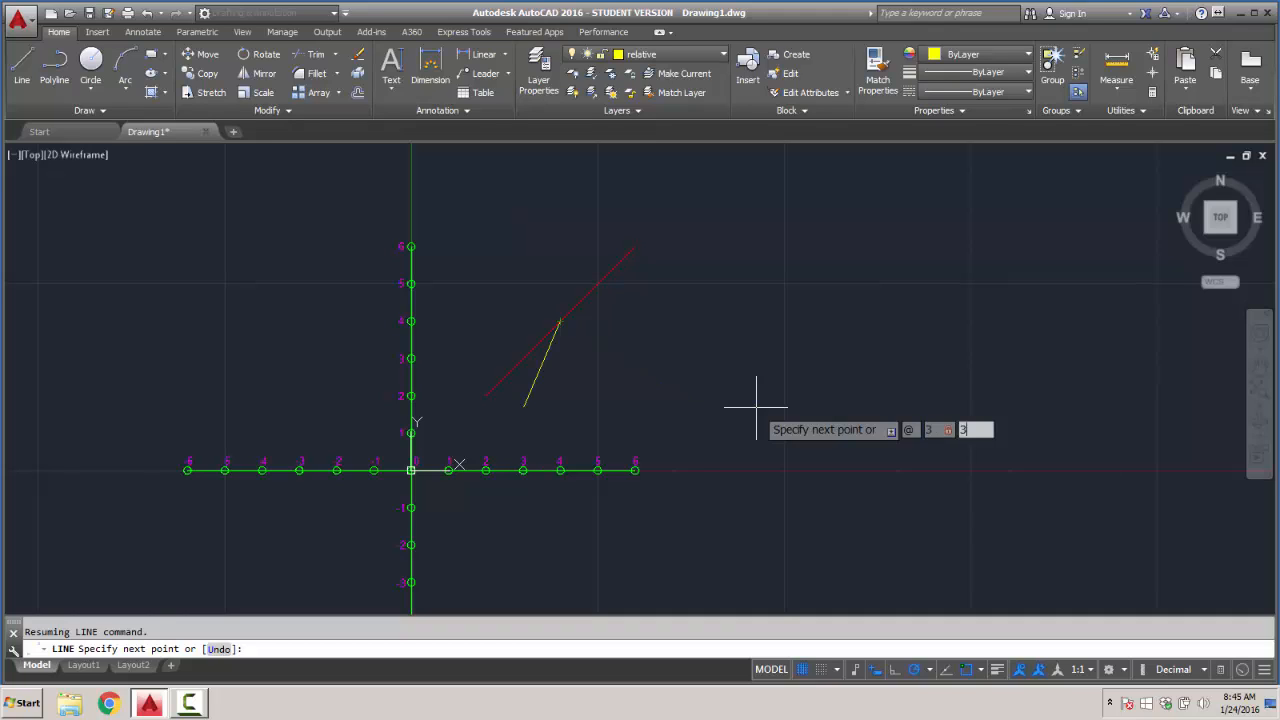
{"action": "key", "text": "Return"}
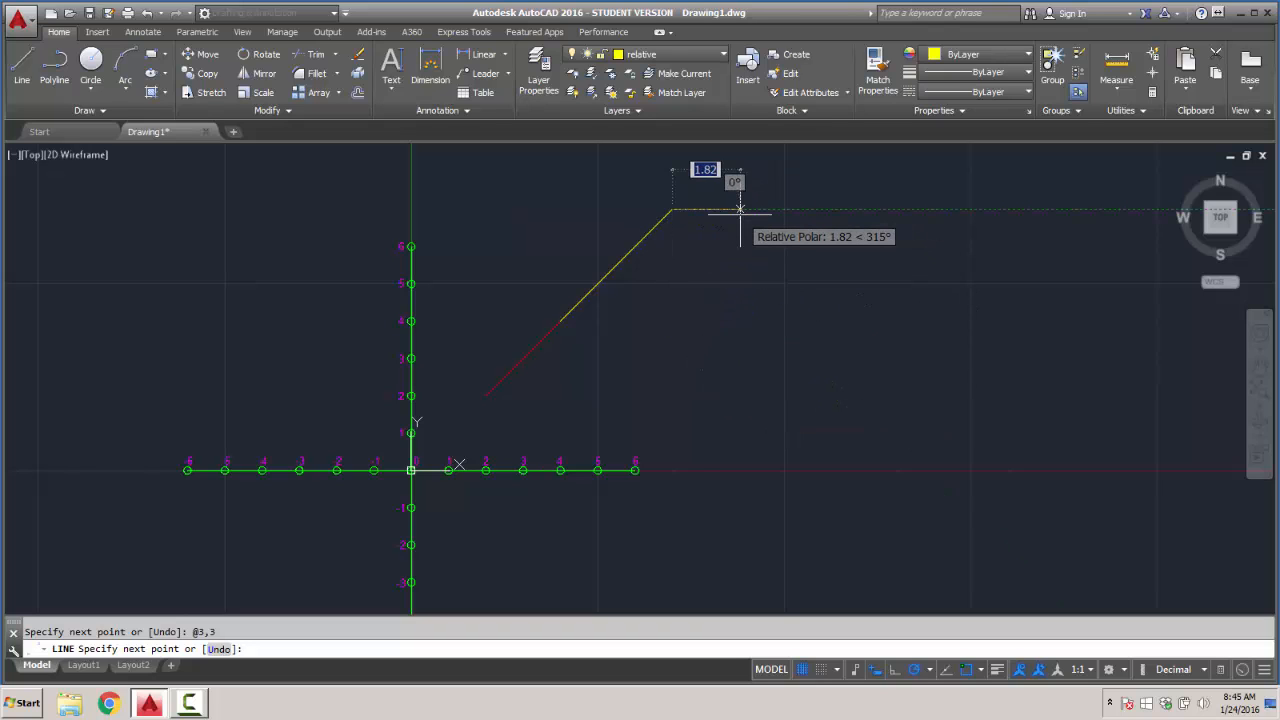
{"action": "key", "text": "ctrl+z"}
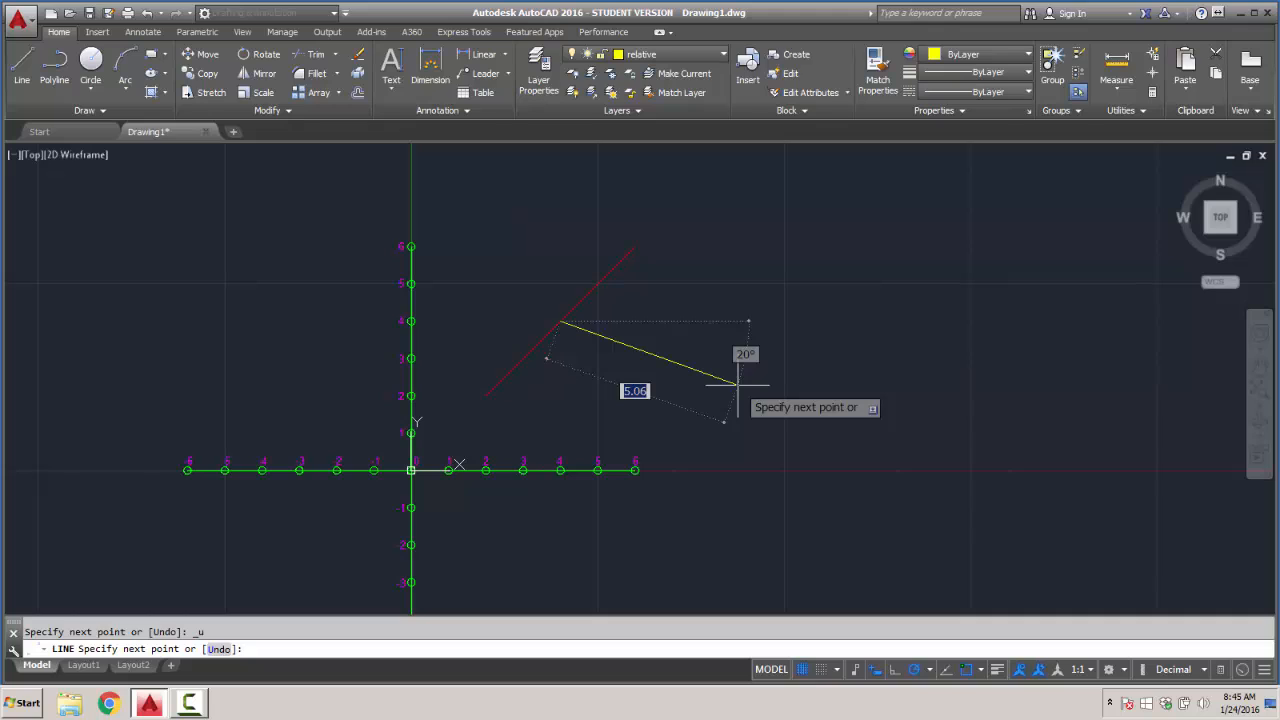
- Draw the yellow line from 4,4 to relative coordinates @-1,1 and end the line
{"action": "type", "text": "@-"}
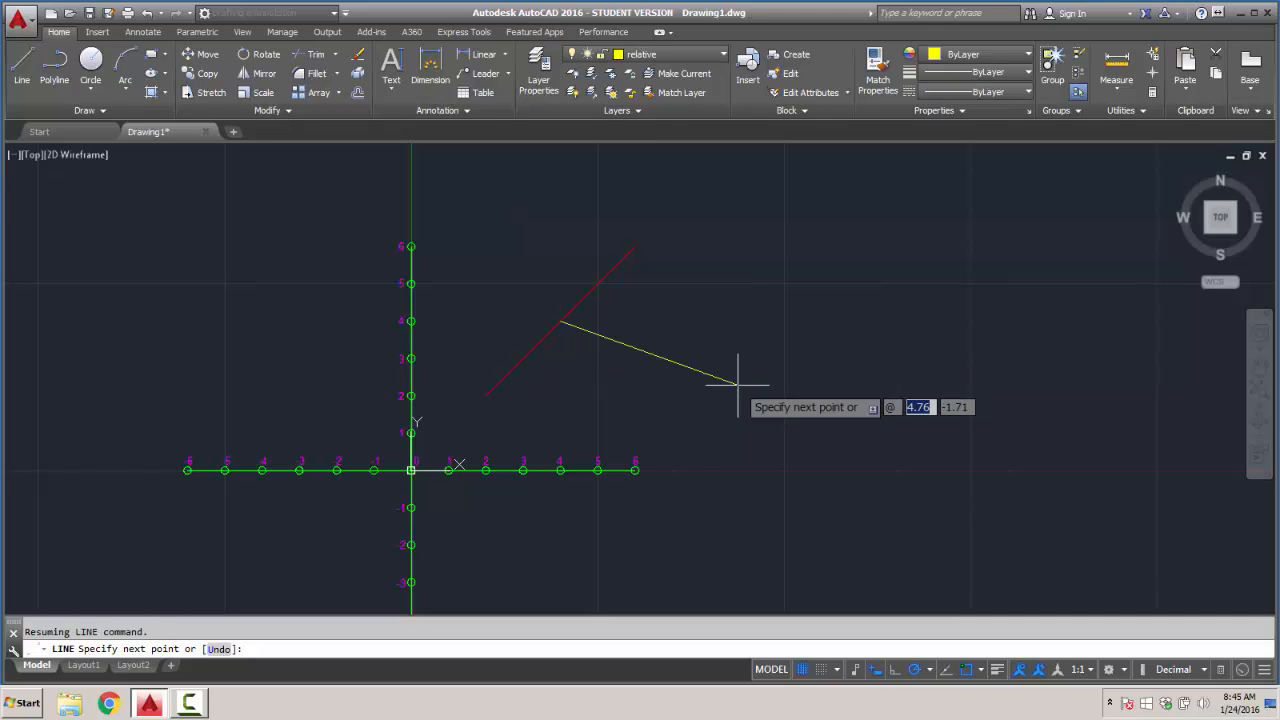
{"action": "type", "text": "1"}
{"action": "key", "text": "Tab"}
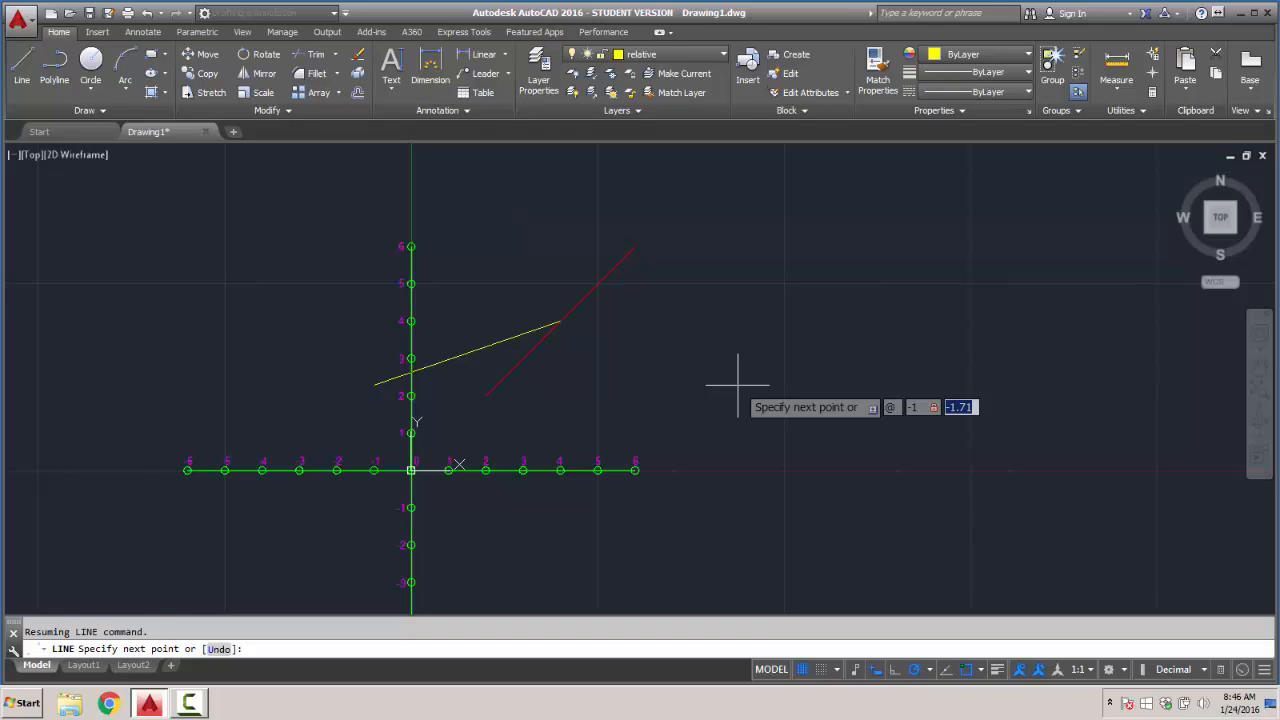
{"action": "type", "text": "1"}
{"action": "key", "text": "Return"}
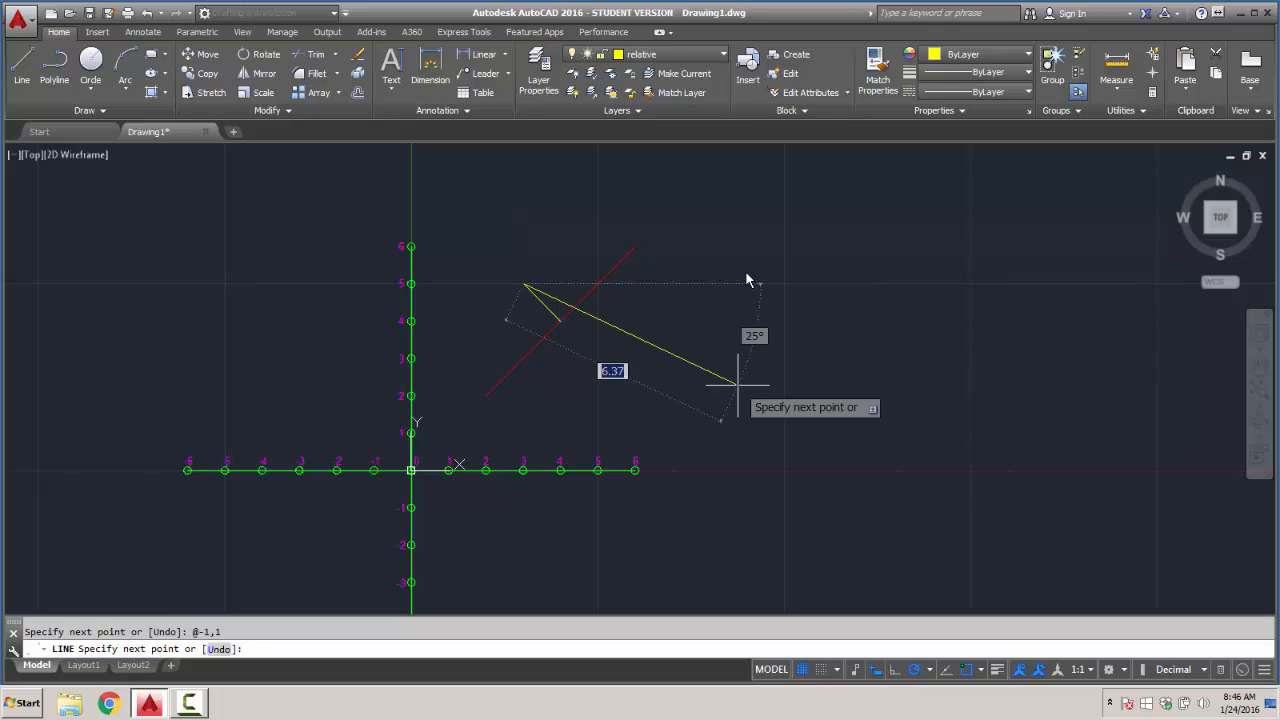
{"action": "key", "text": "Return"}
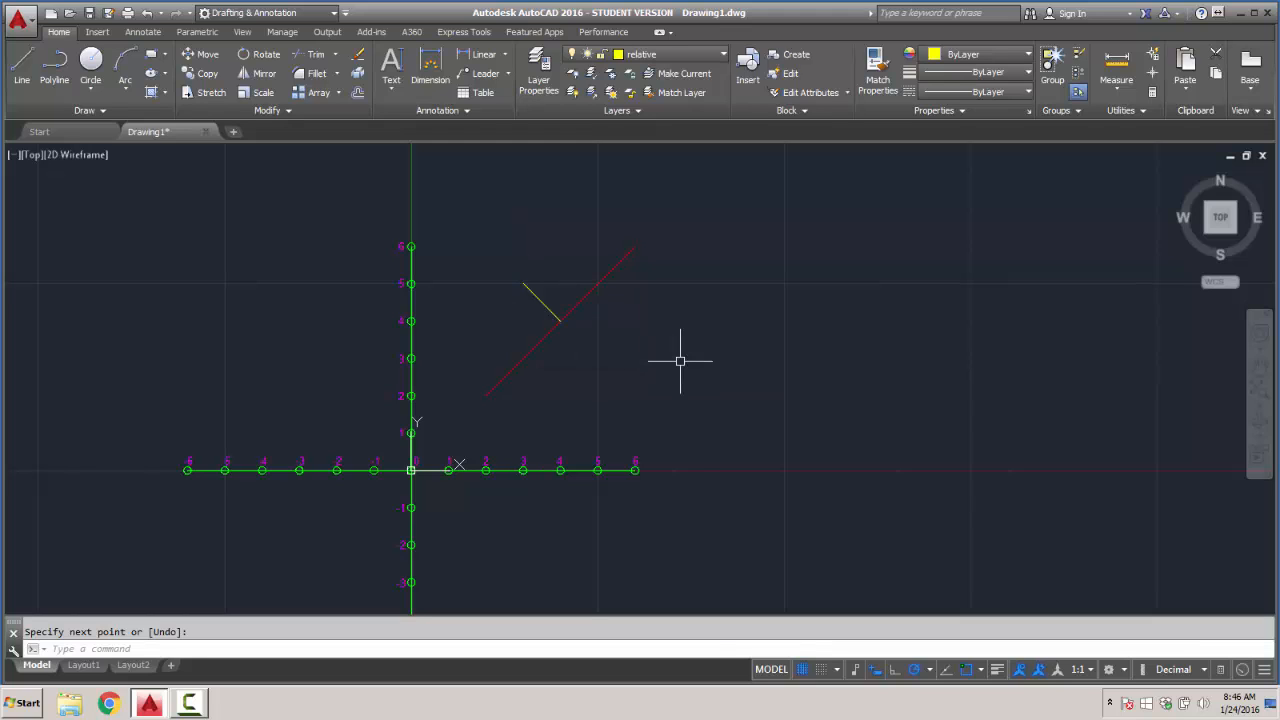
- Draw a yellow line from the red line's midpoint at 5,5 to relative coordinates @3,-2
{"action": "left_click", "coordinate": [24, 66]}
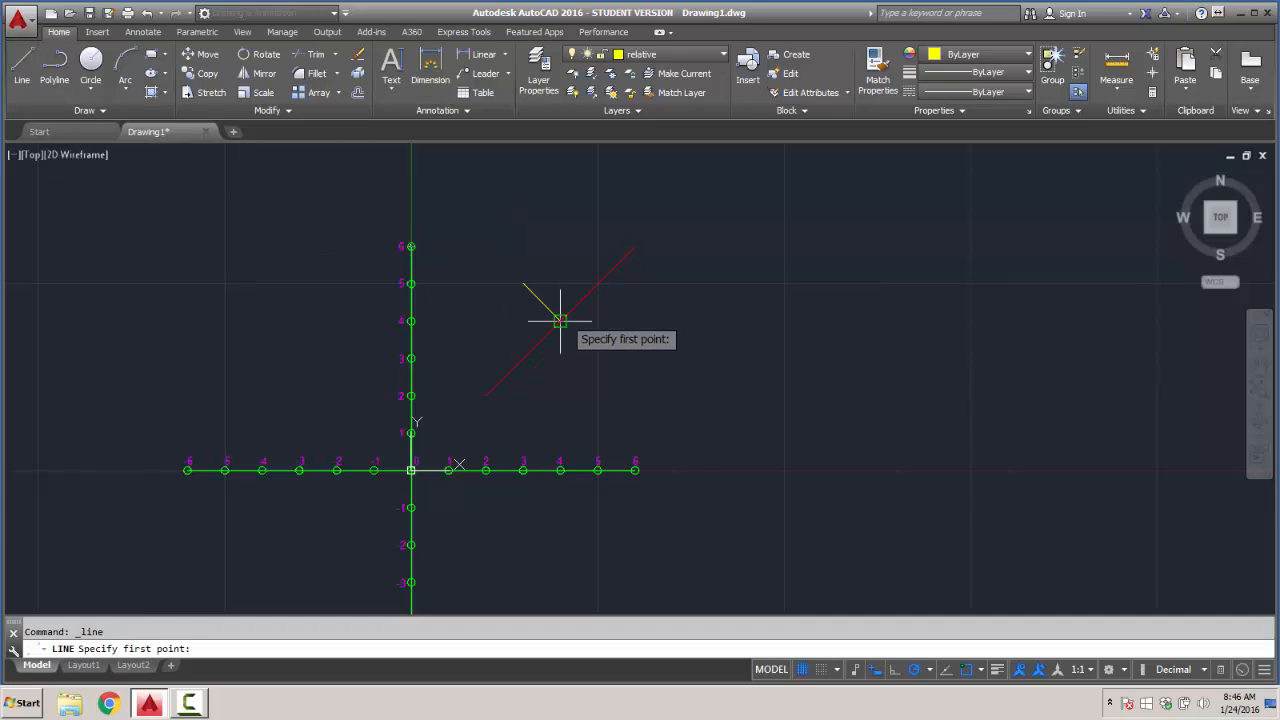
{"action": "left_click", "coordinate": [597, 284]}
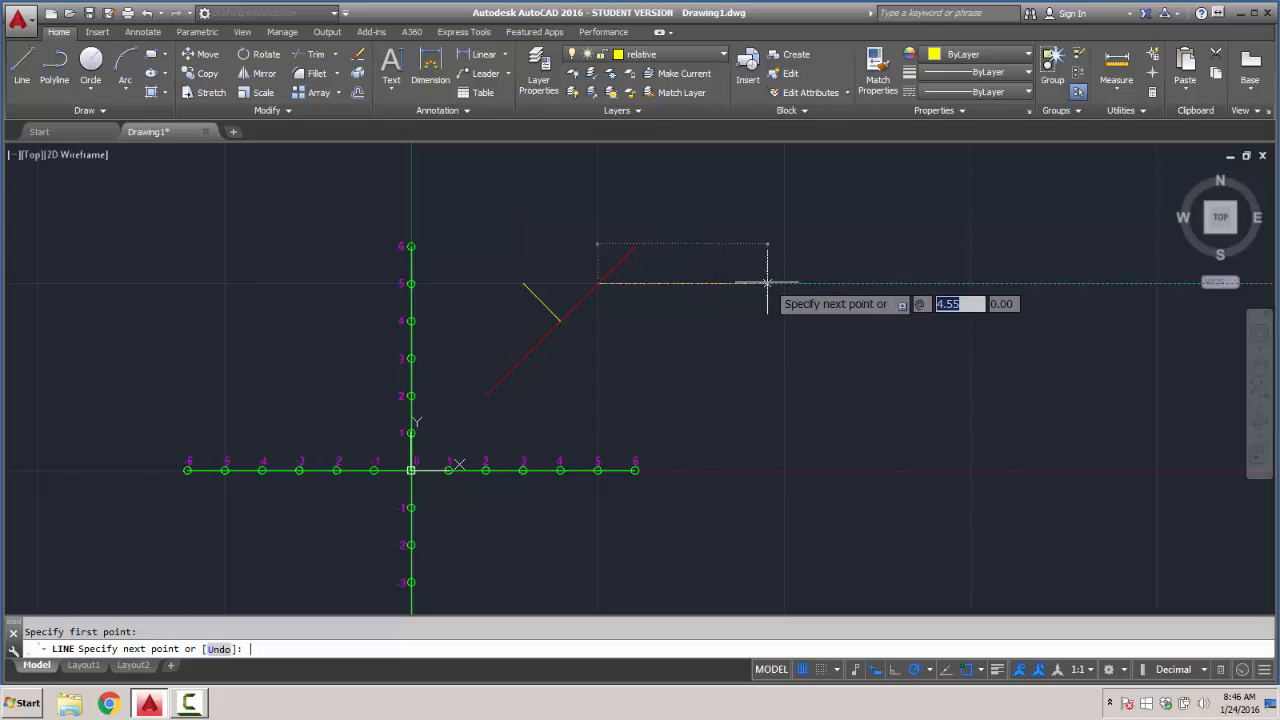
{"action": "type", "text": "3"}
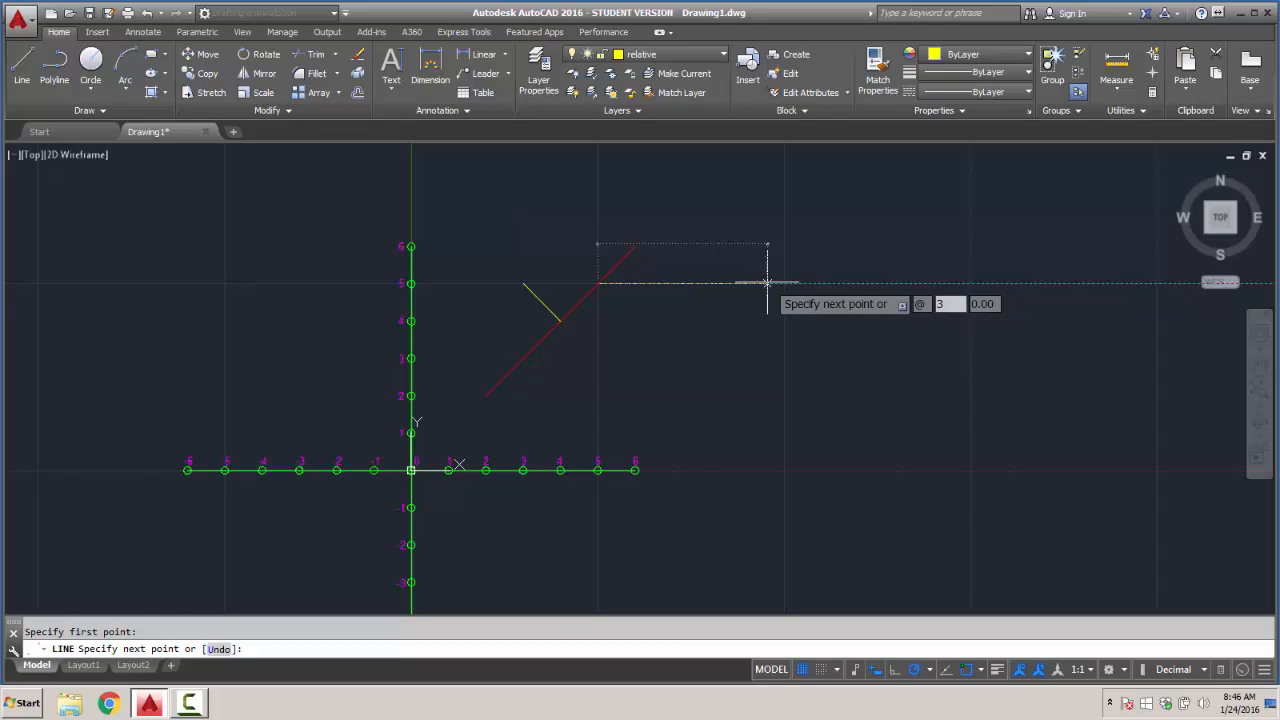
{"action": "key", "text": "Tab"}
{"action": "type", "text": "-2"}
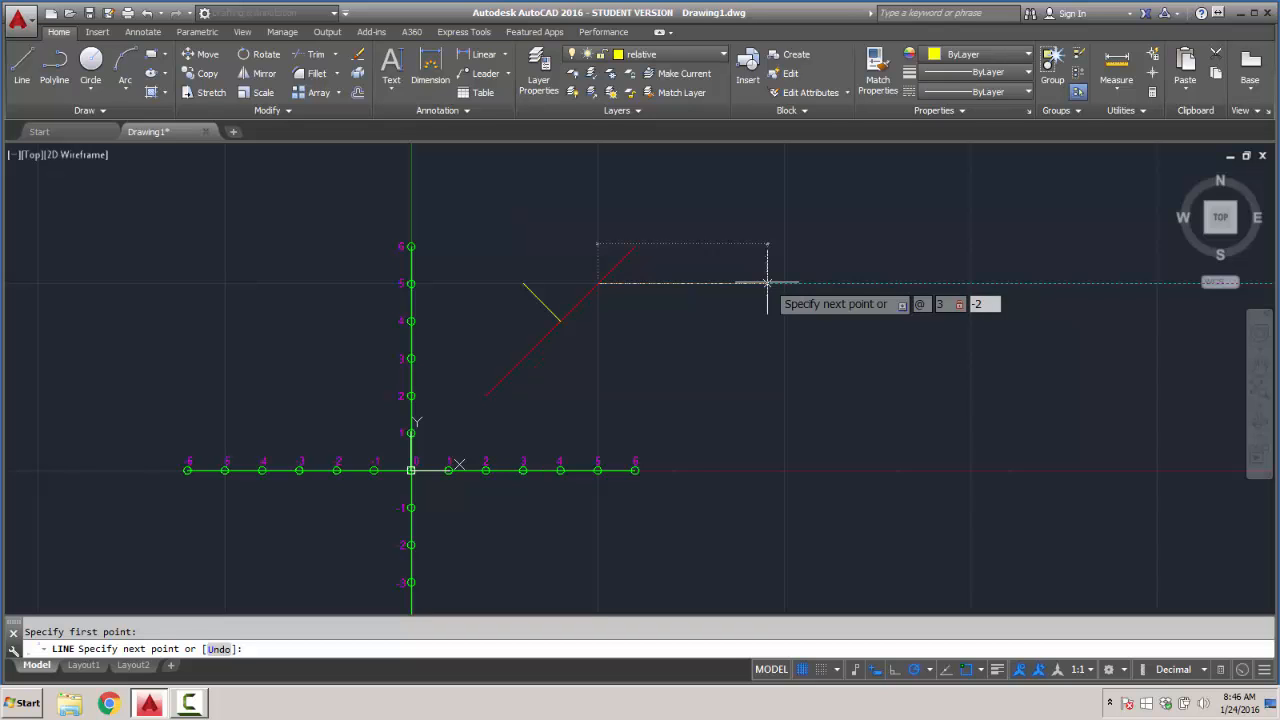
{"action": "key", "text": "Return"}
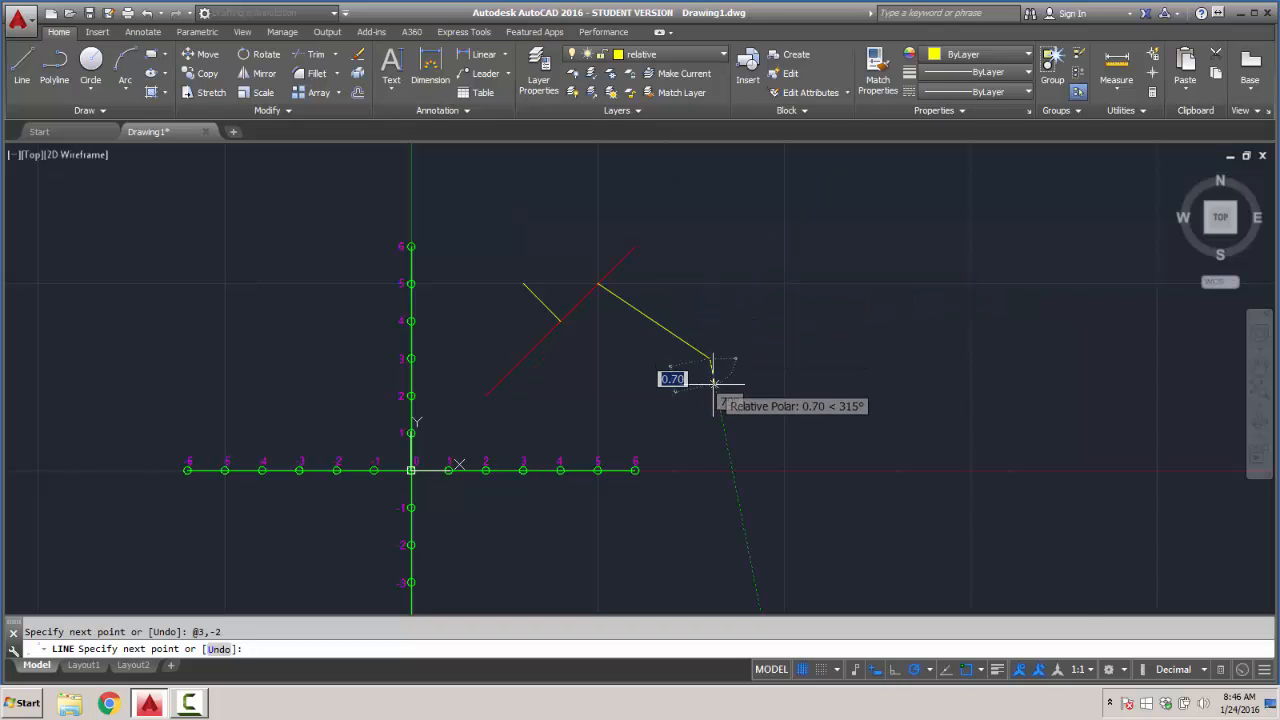
{"action": "key", "text": "Return"}
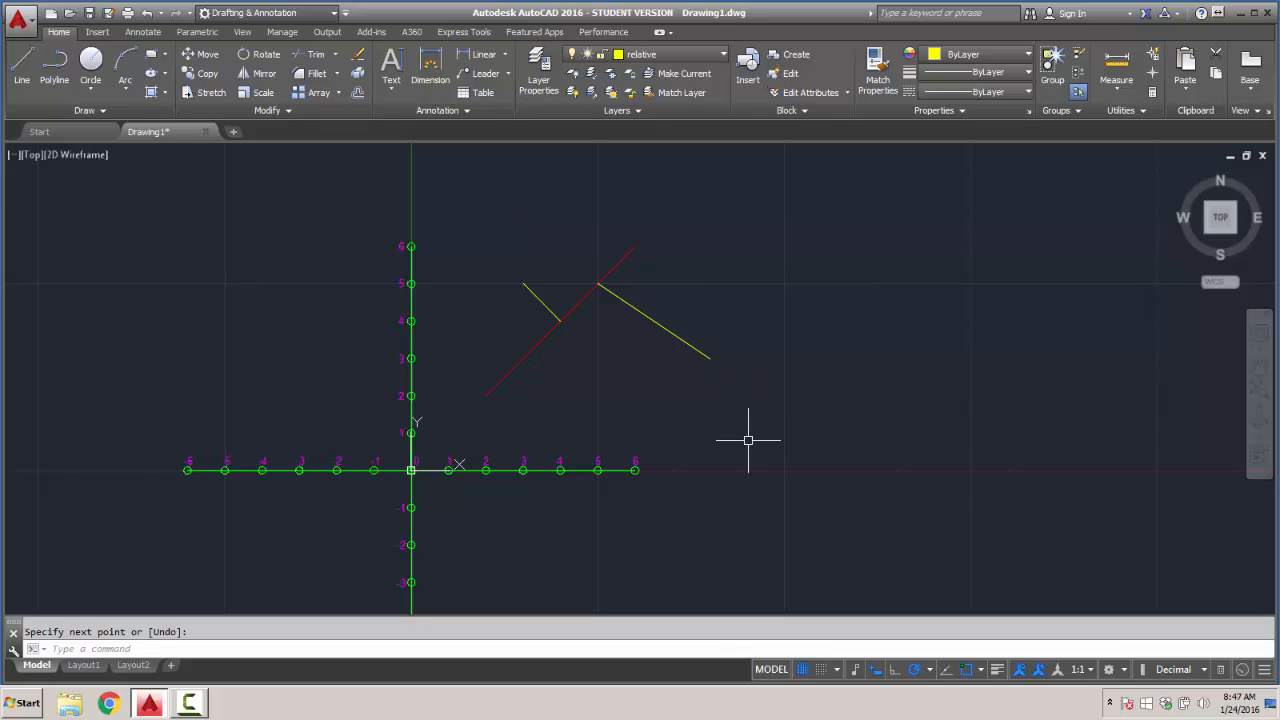
- Turn on grid snap in the drafting settings, keeping the grid display on
{"action": "left_click", "coordinate": [22, 70]}
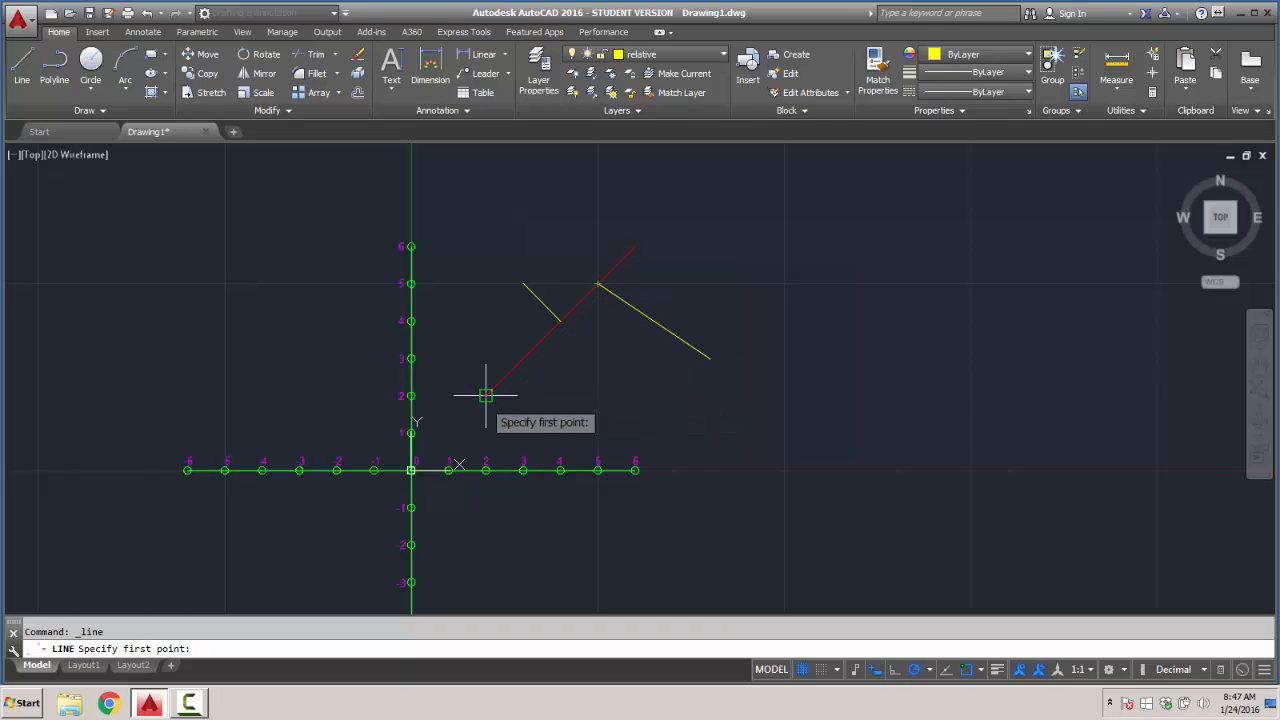
{"action": "left_click", "coordinate": [803, 670]}
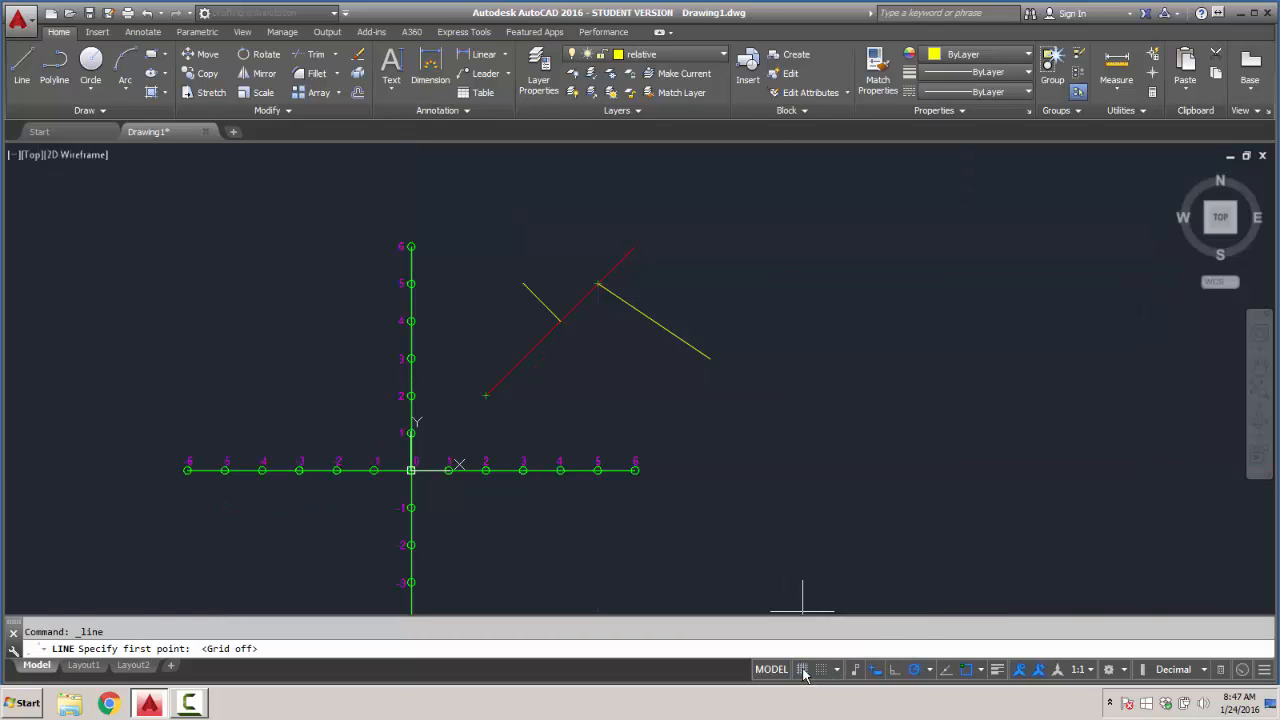
{"action": "left_click", "coordinate": [803, 670]}
{"action": "right_click", "coordinate": [803, 670]}
{"action": "left_click", "coordinate": [825, 649]}
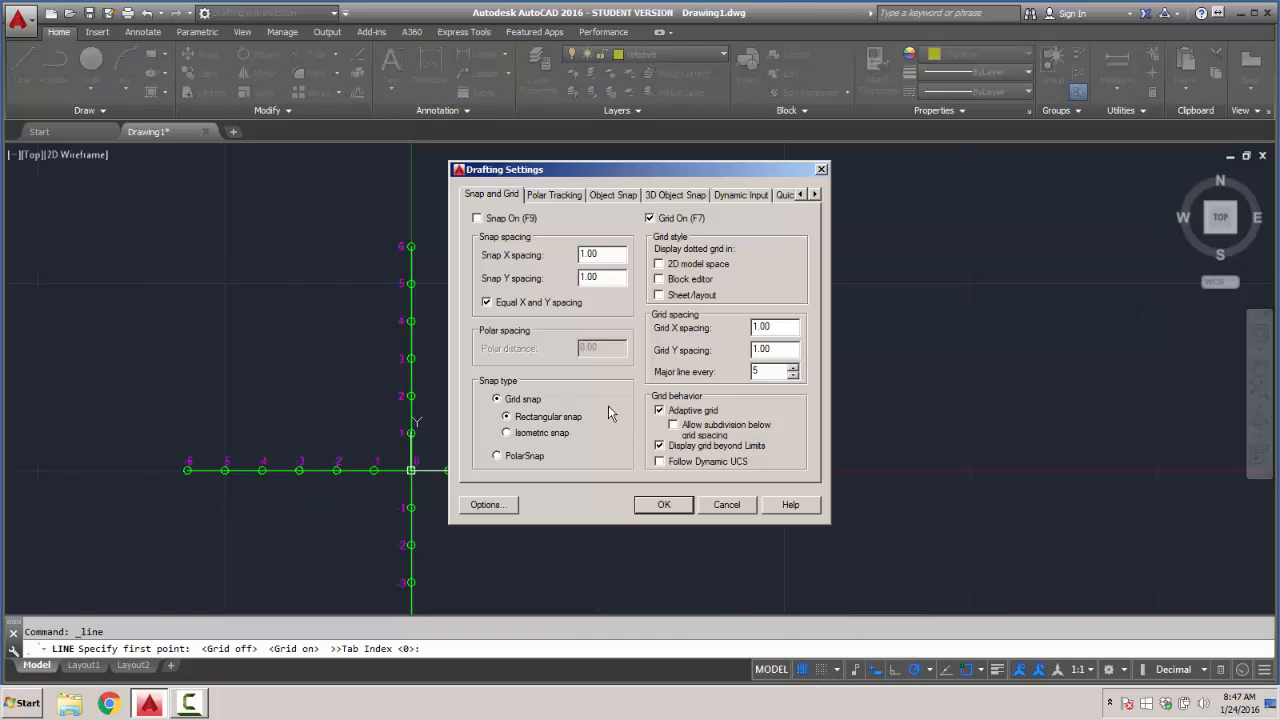
{"action": "left_click", "coordinate": [479, 219]}
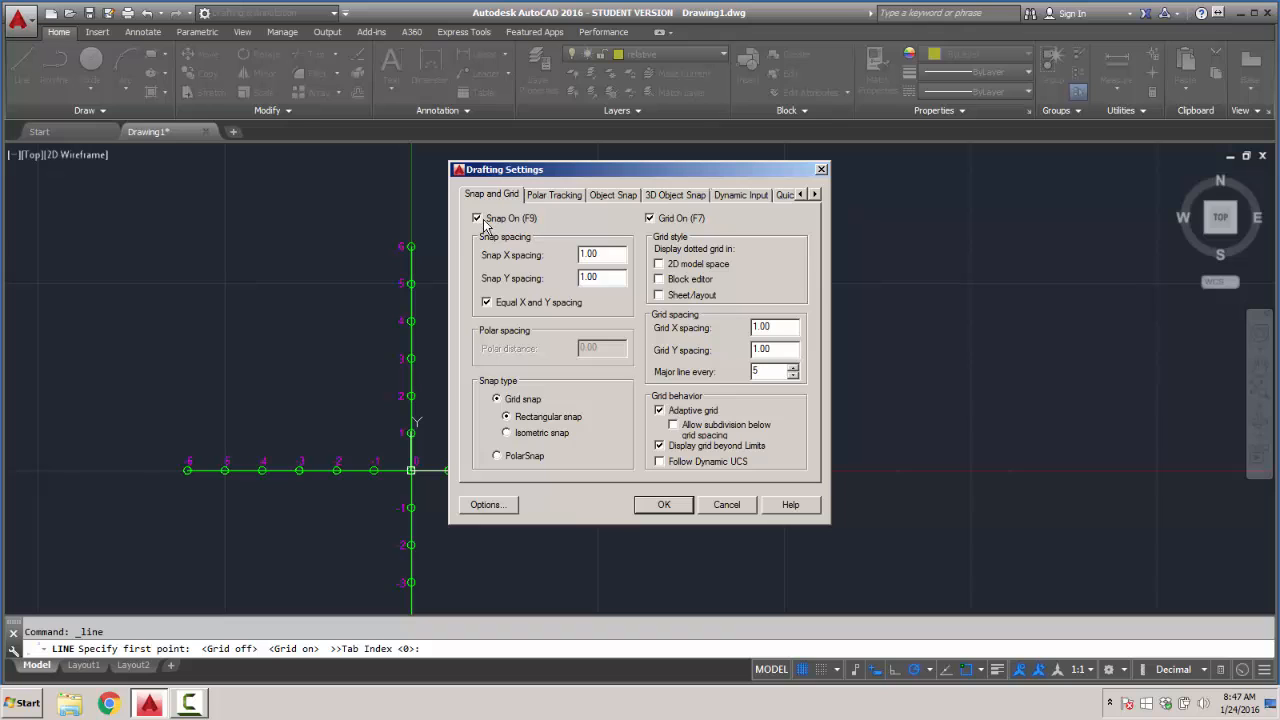
{"action": "left_click", "coordinate": [663, 504]}
- Start a line and make the cyan "polar" layer current
{"action": "left_click", "coordinate": [22, 66]}
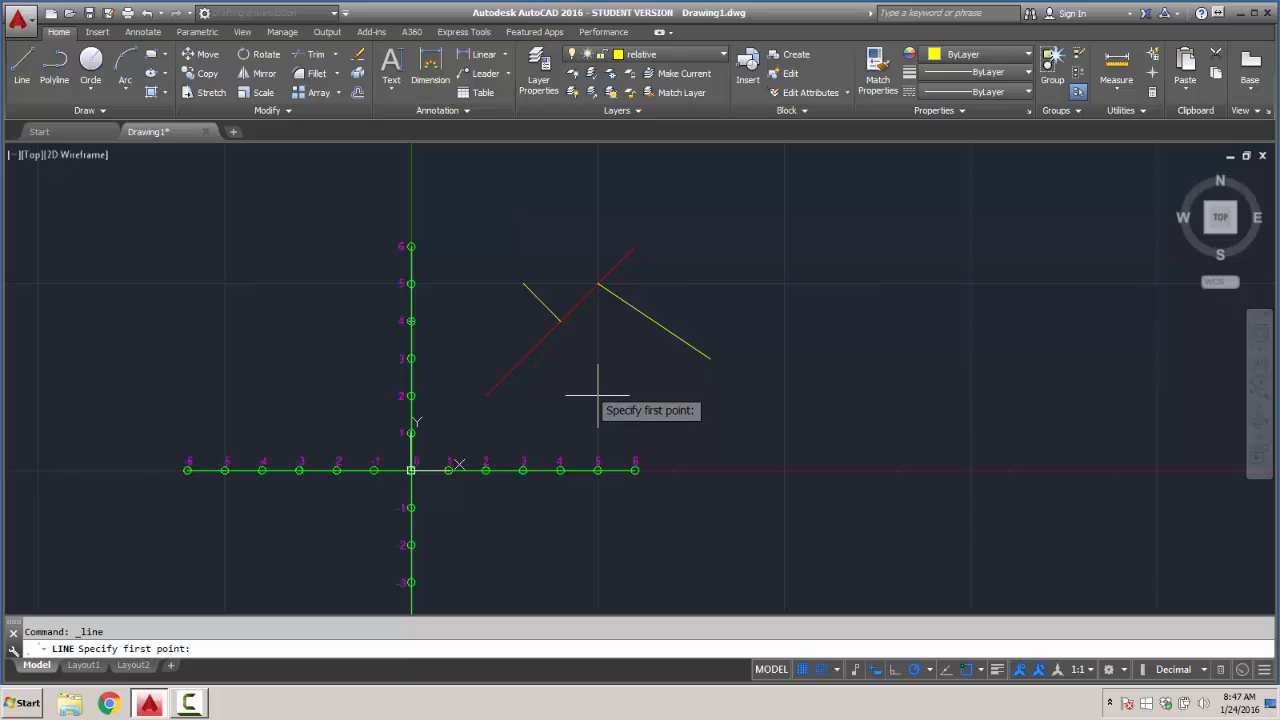
{"action": "left_click", "coordinate": [678, 56]}
{"action": "left_click", "coordinate": [660, 111]}
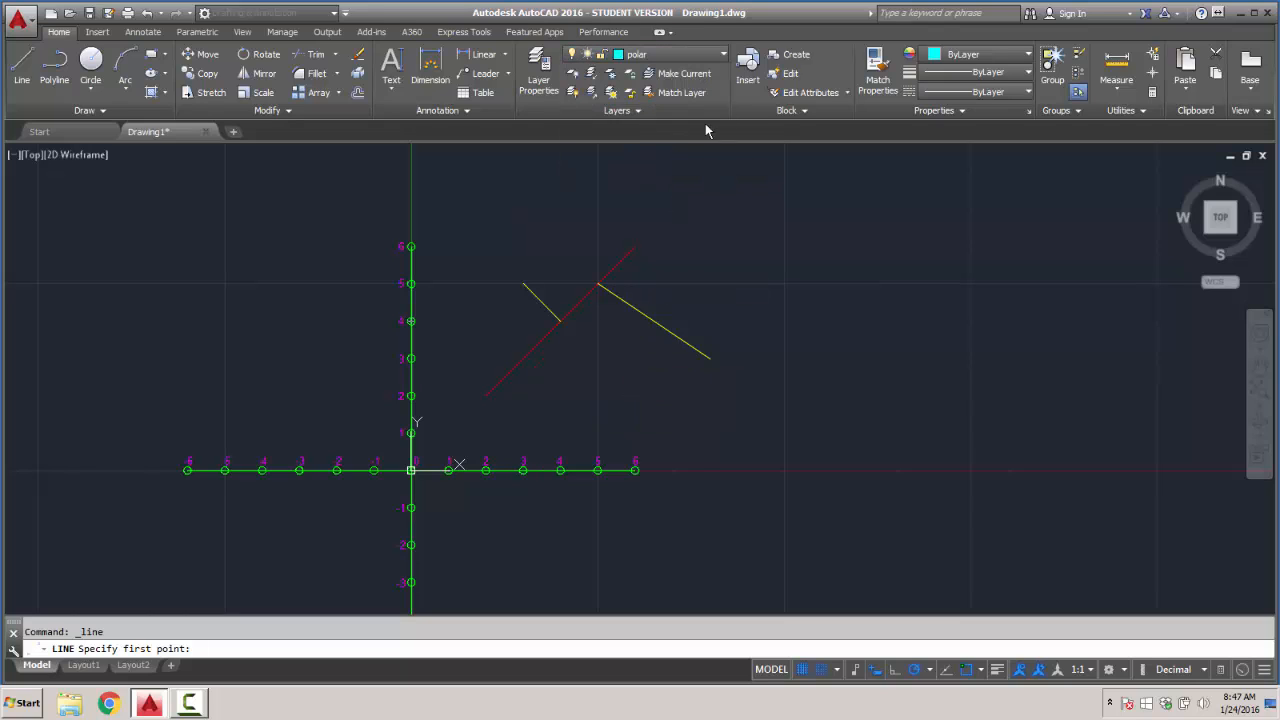
{"action": "left_click", "coordinate": [598, 396]}
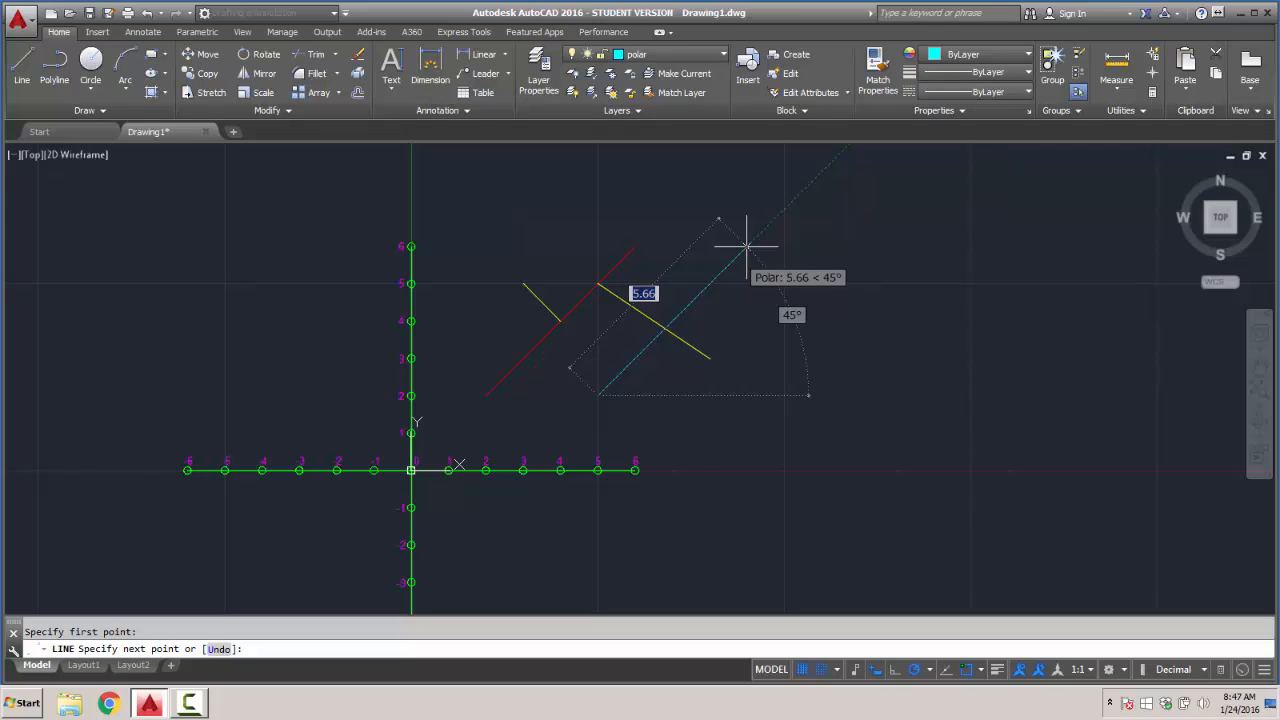
{"action": "type", "text": "6"}
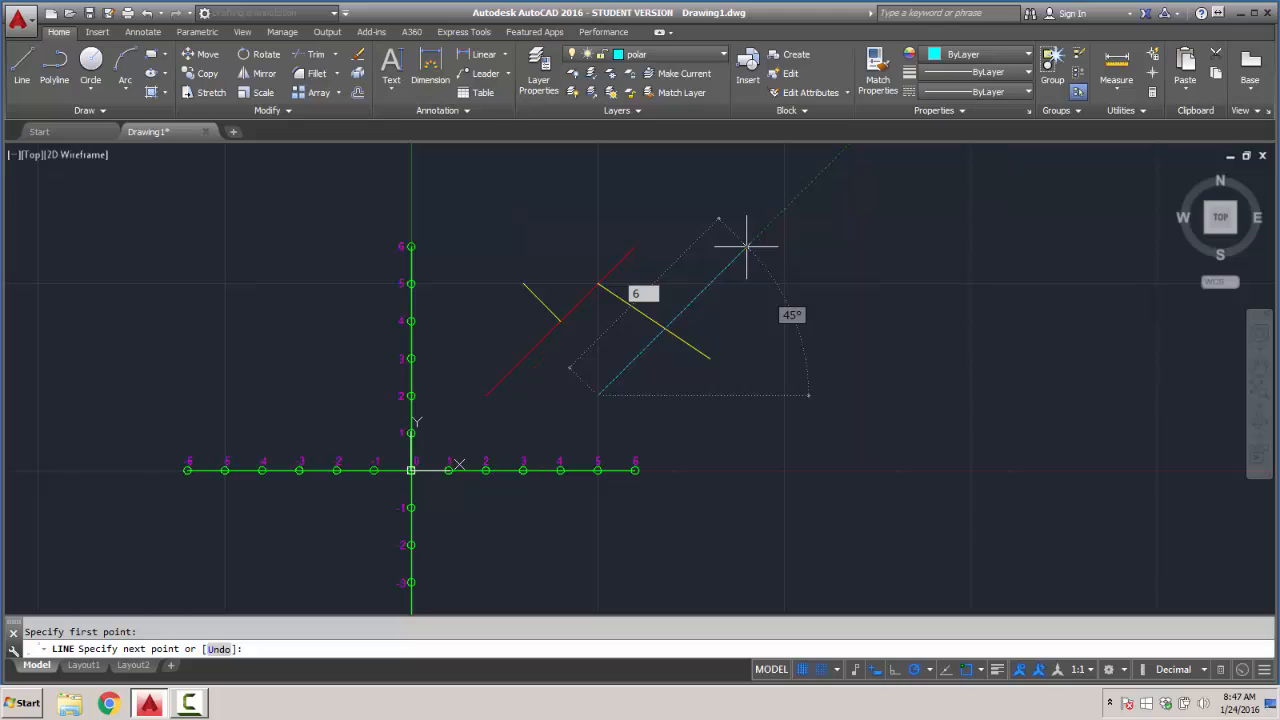
{"action": "key", "text": "Tab"}
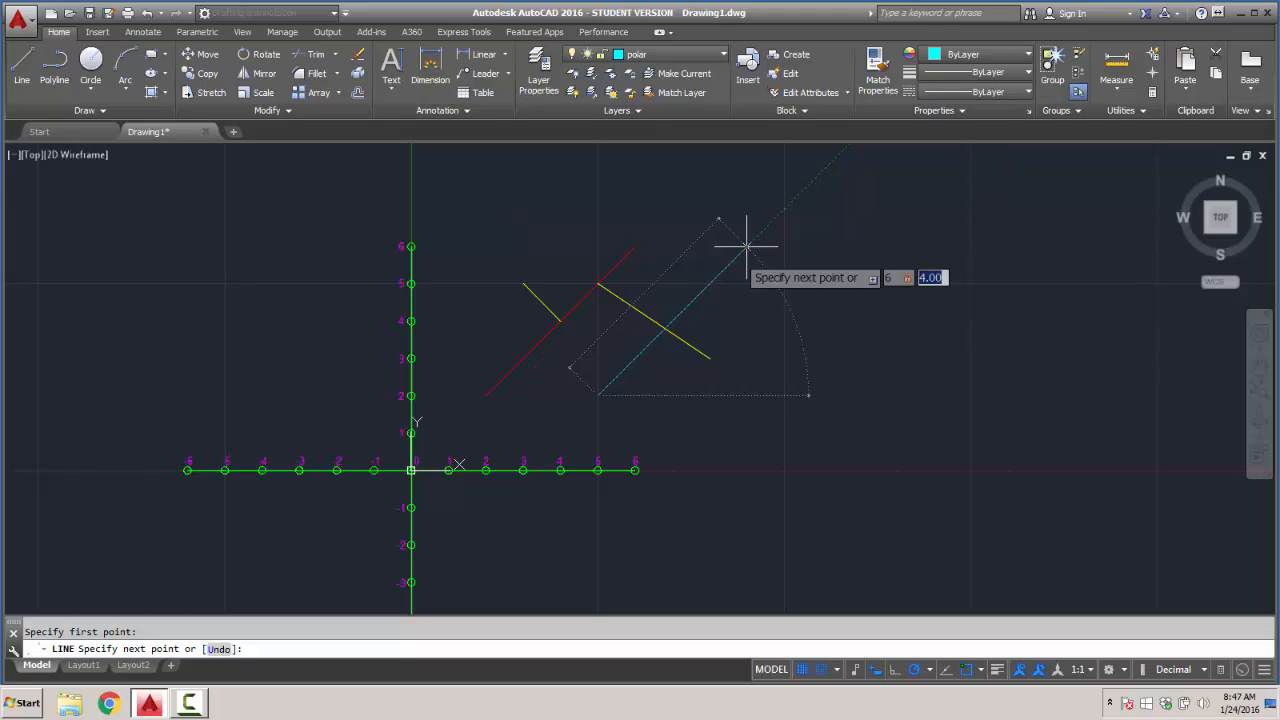
{"action": "key", "text": "Escape"}
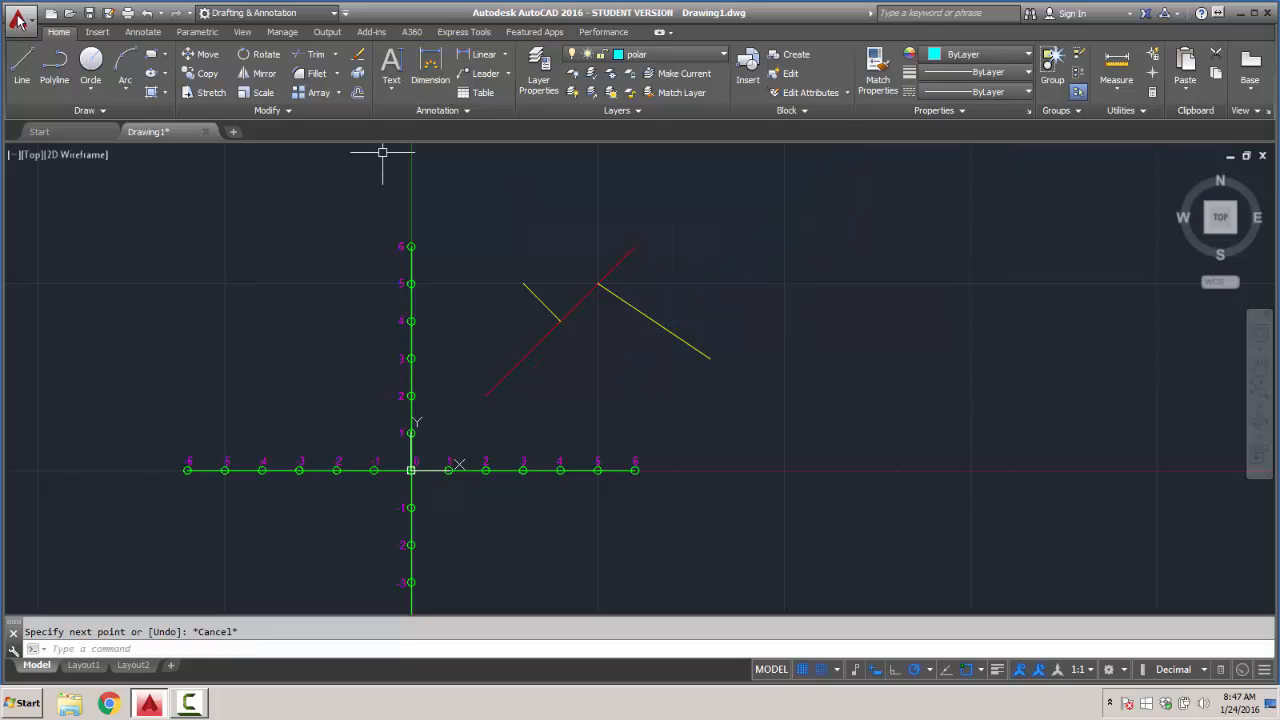
- Draw a line on the "polar" layer from 5,2 with a length of 6 at an angle of 26°
{"action": "left_click", "coordinate": [22, 70]}
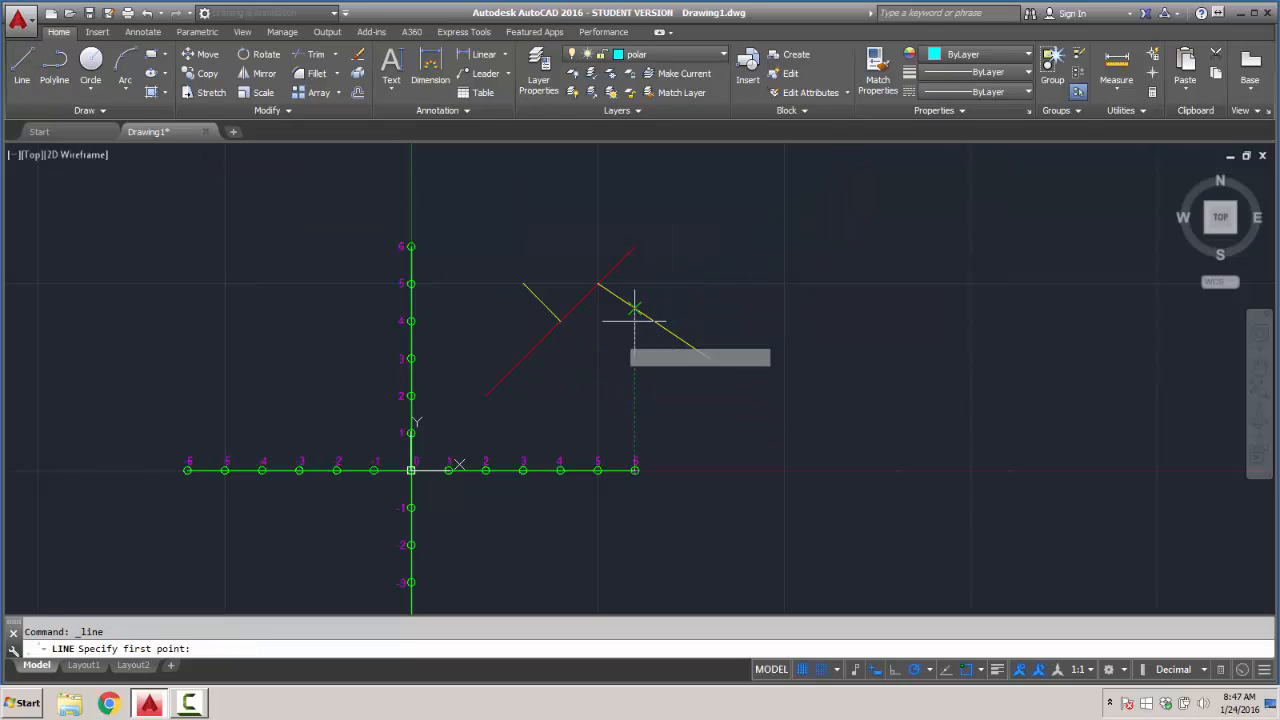
{"action": "left_click", "coordinate": [598, 396]}
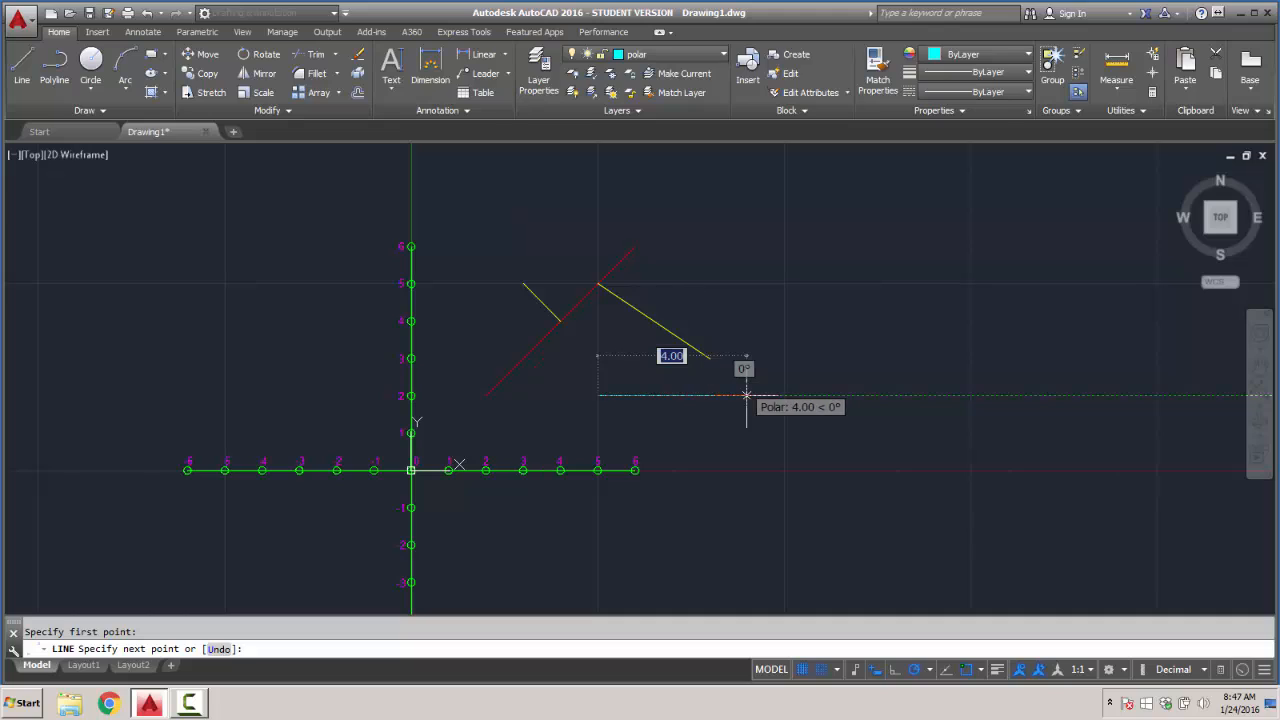
{"action": "type", "text": "6"}
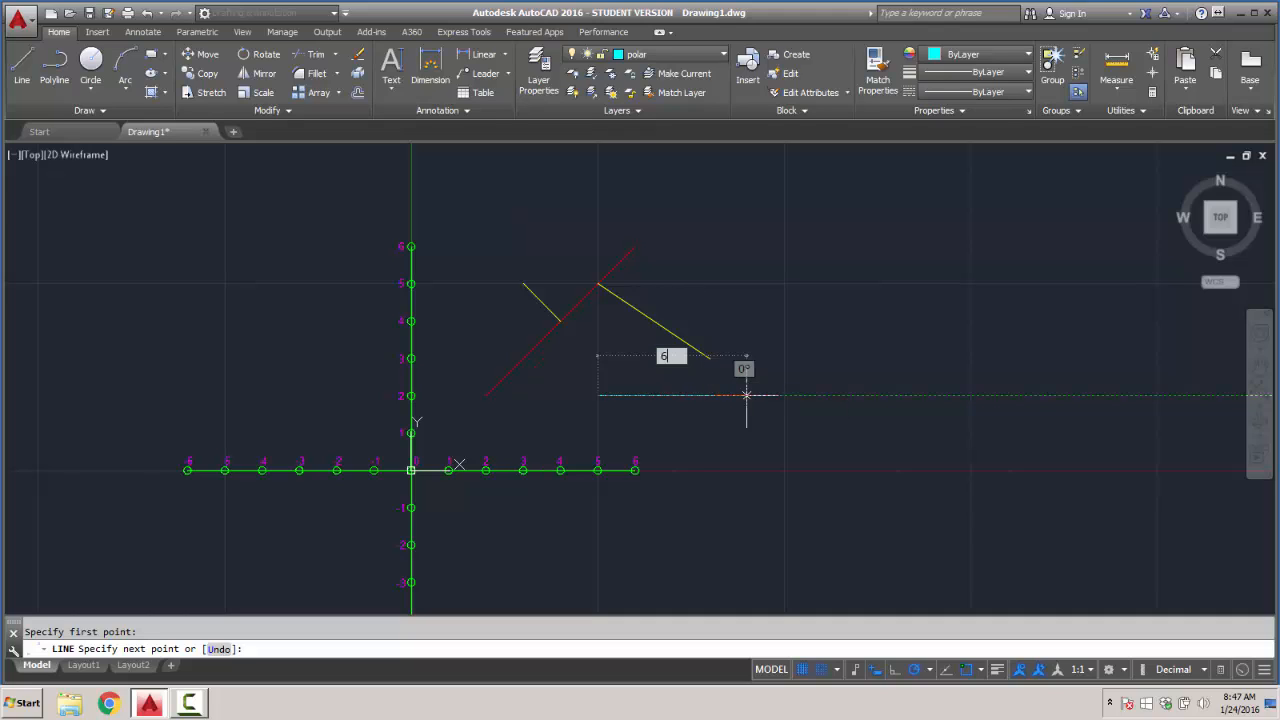
{"action": "key", "text": "Tab"}
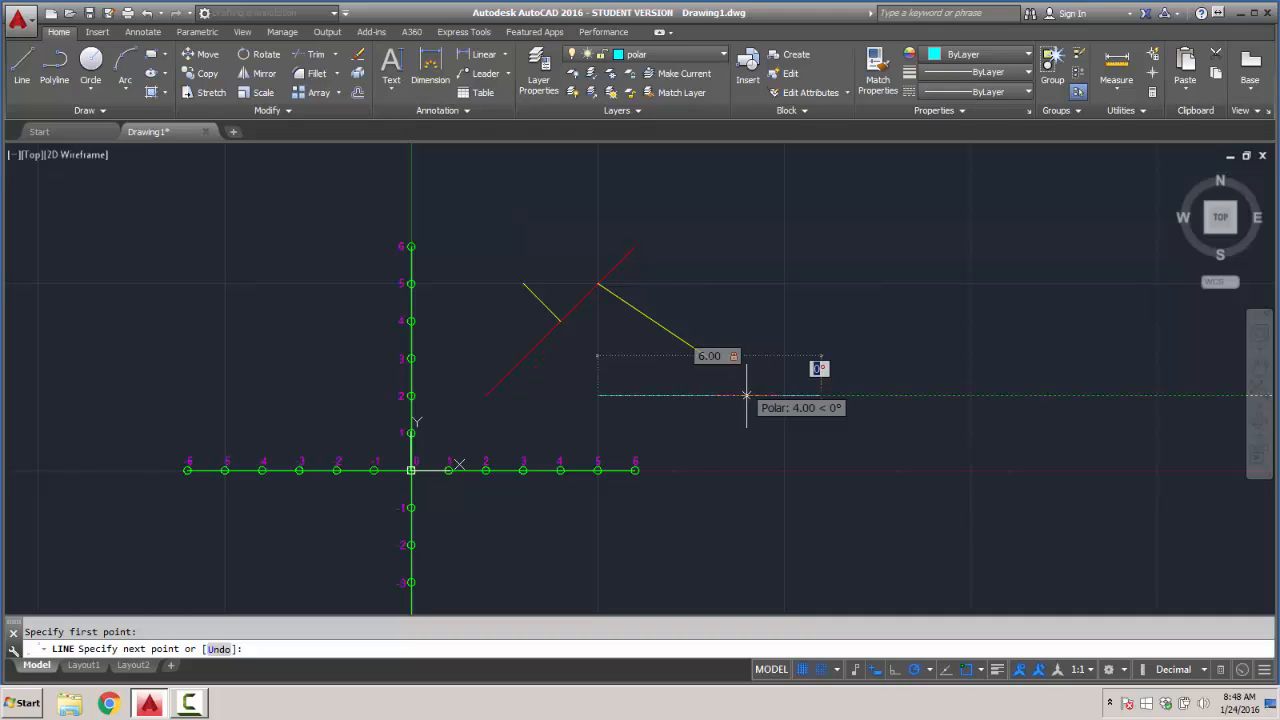
{"action": "type", "text": "26"}
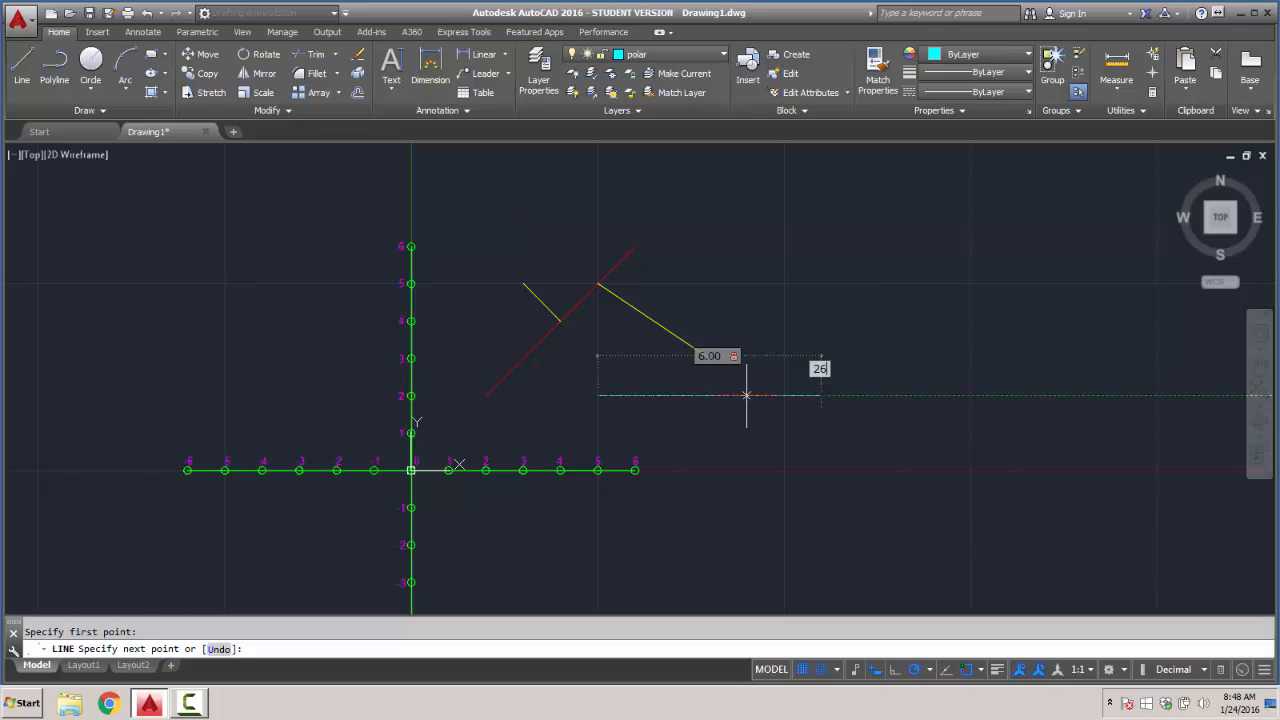
{"action": "key", "text": "Return"}
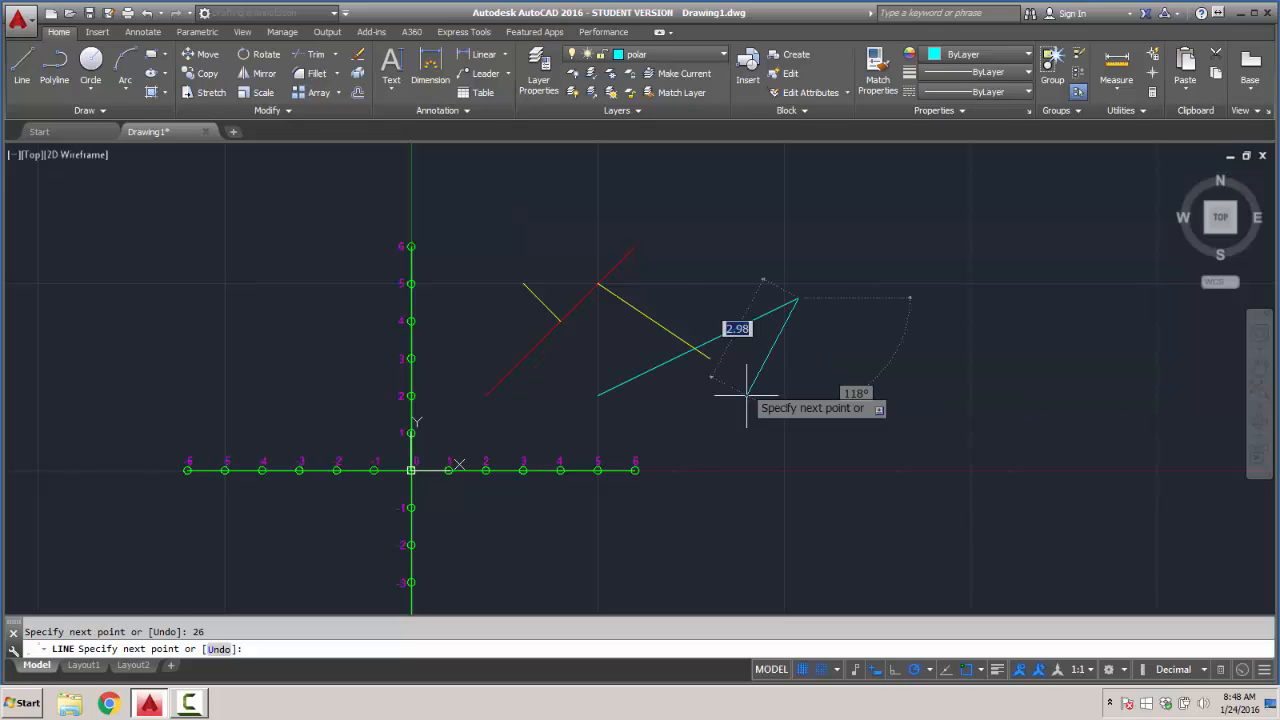
{"action": "key", "text": "Return"}
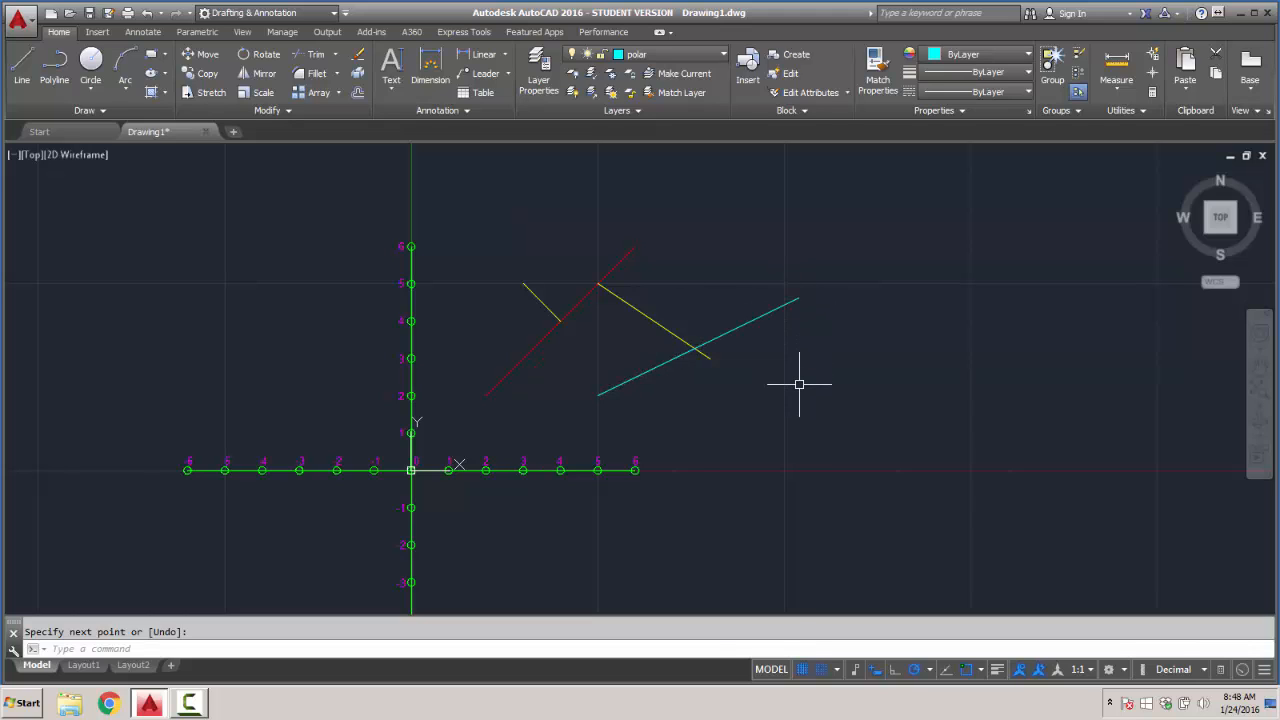
{"action": "left_click", "coordinate": [1118, 92]}
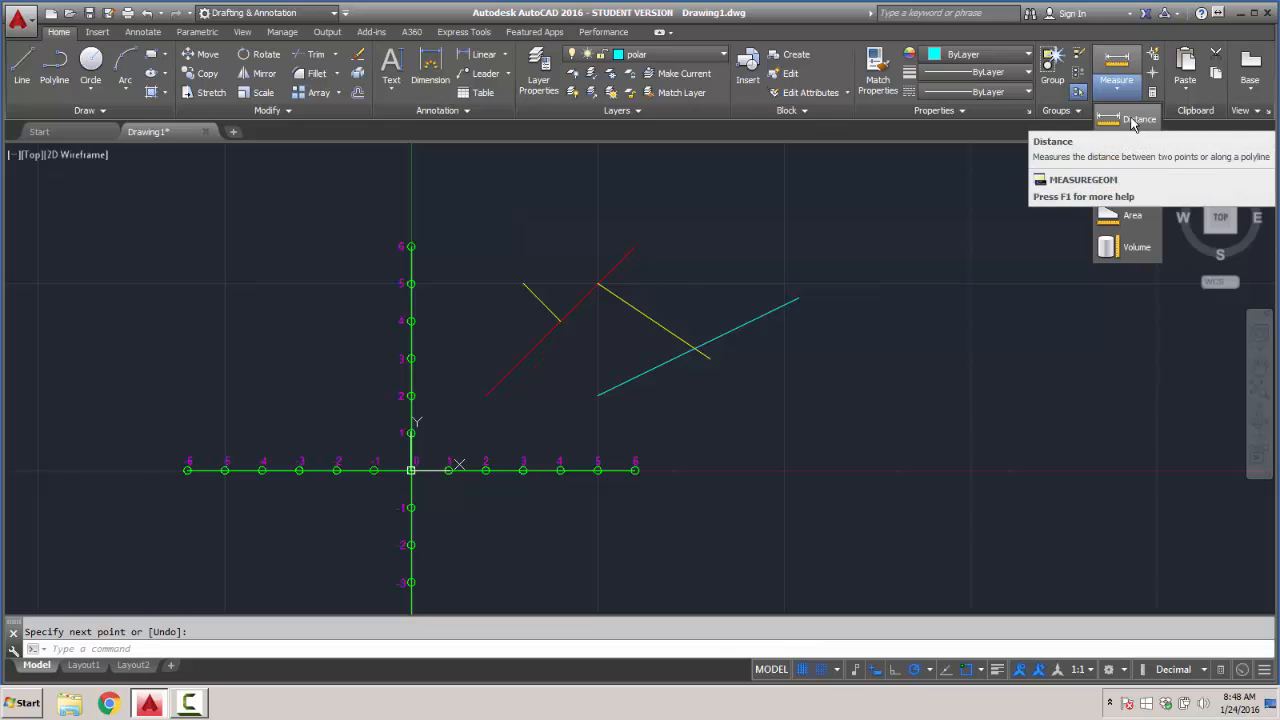
{"action": "left_click", "coordinate": [1133, 121]}
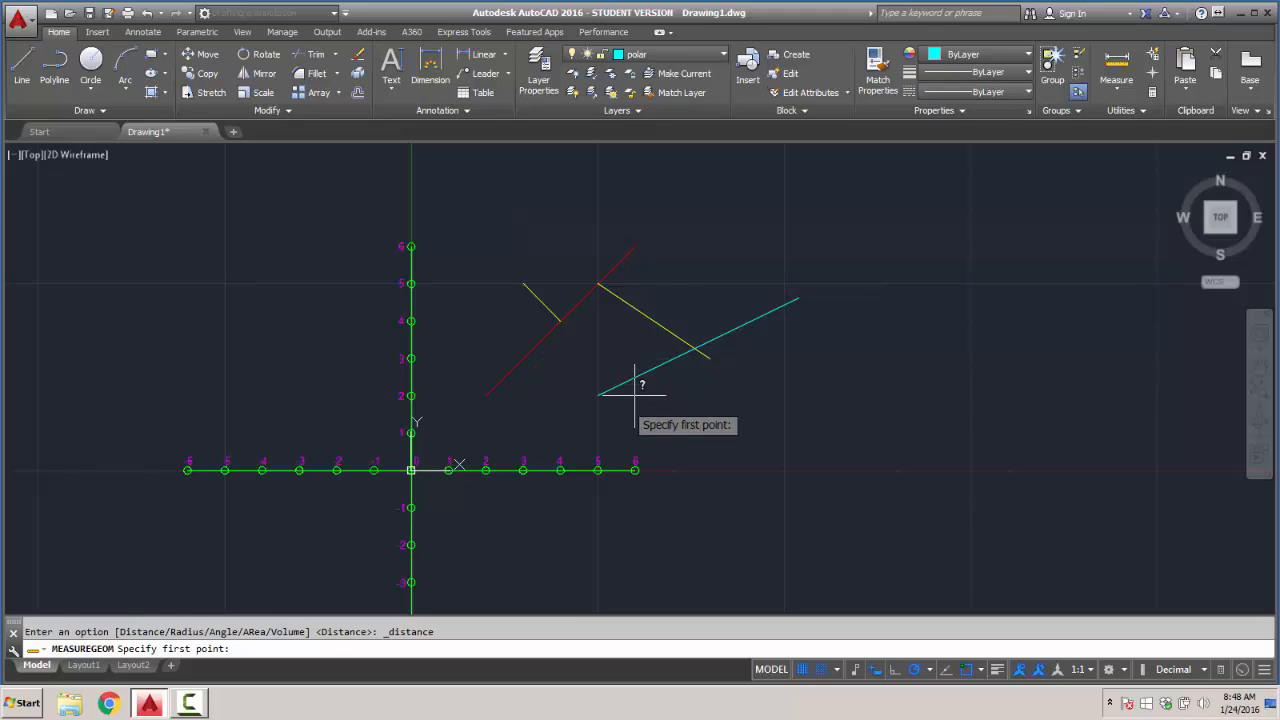
{"action": "type", "text": "d"}
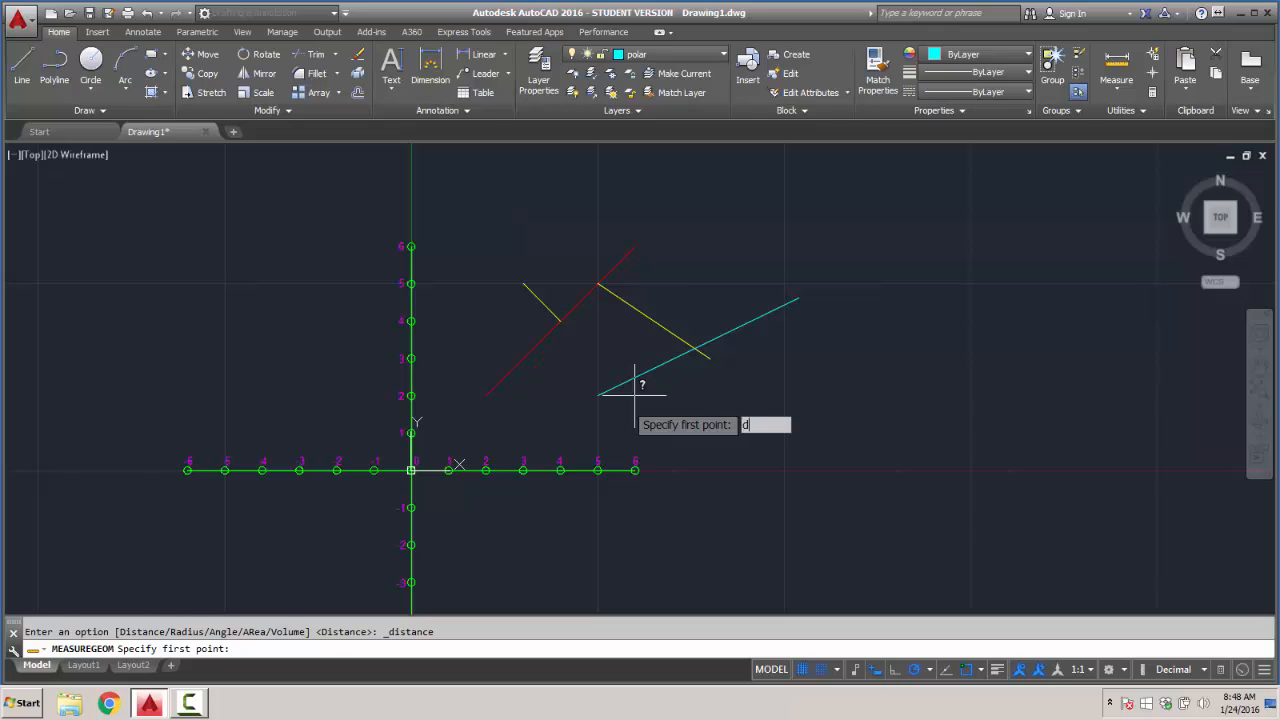
{"action": "key", "text": "Return"}
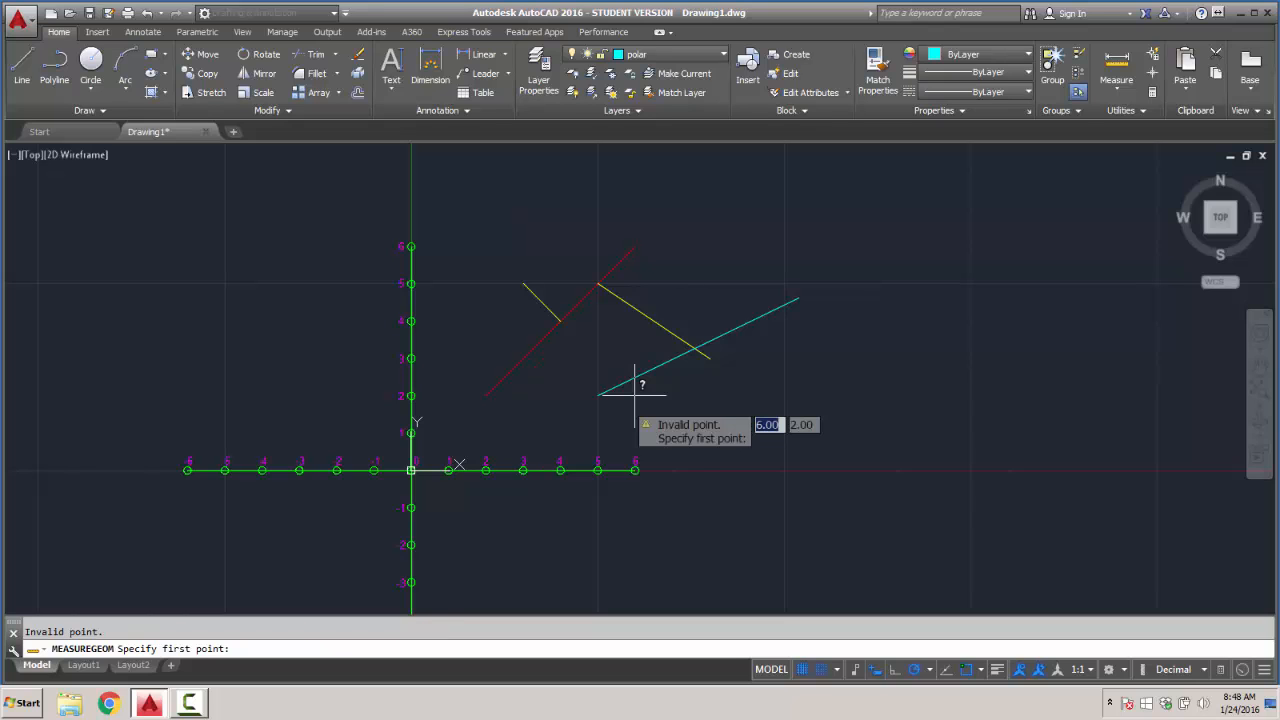
{"action": "left_click", "coordinate": [598, 394]}
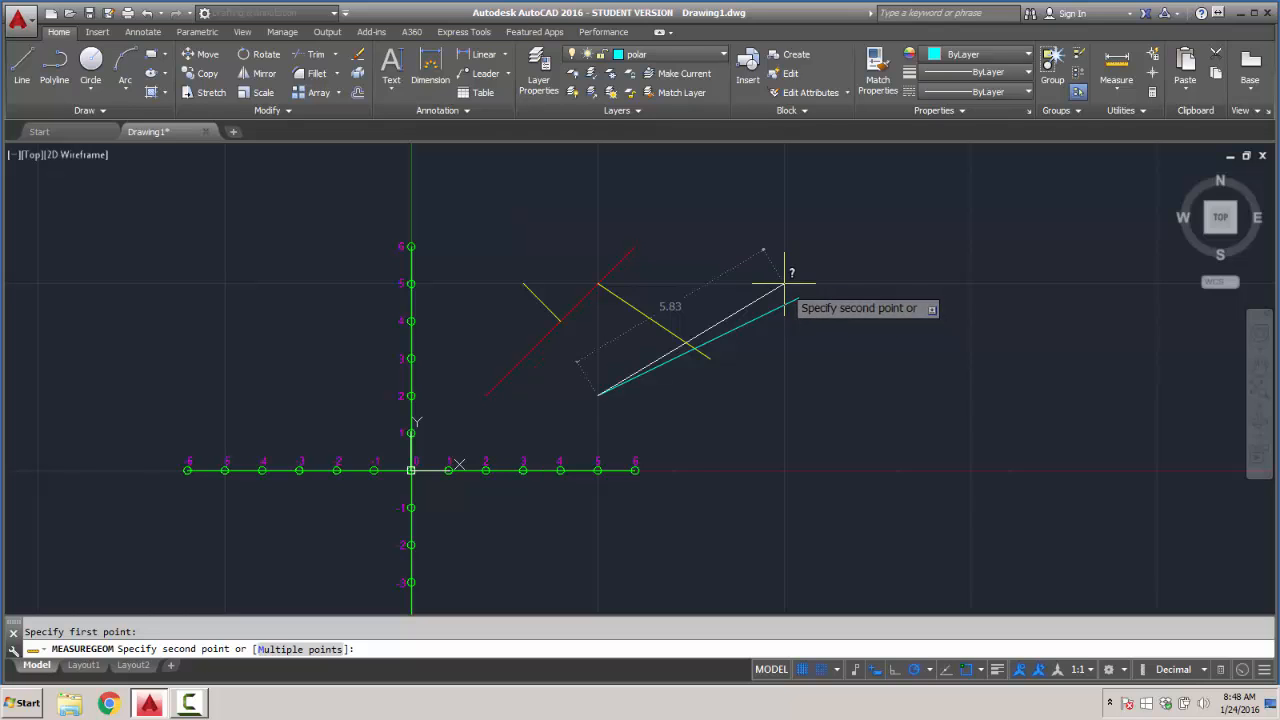
{"action": "key", "text": "Escape"}
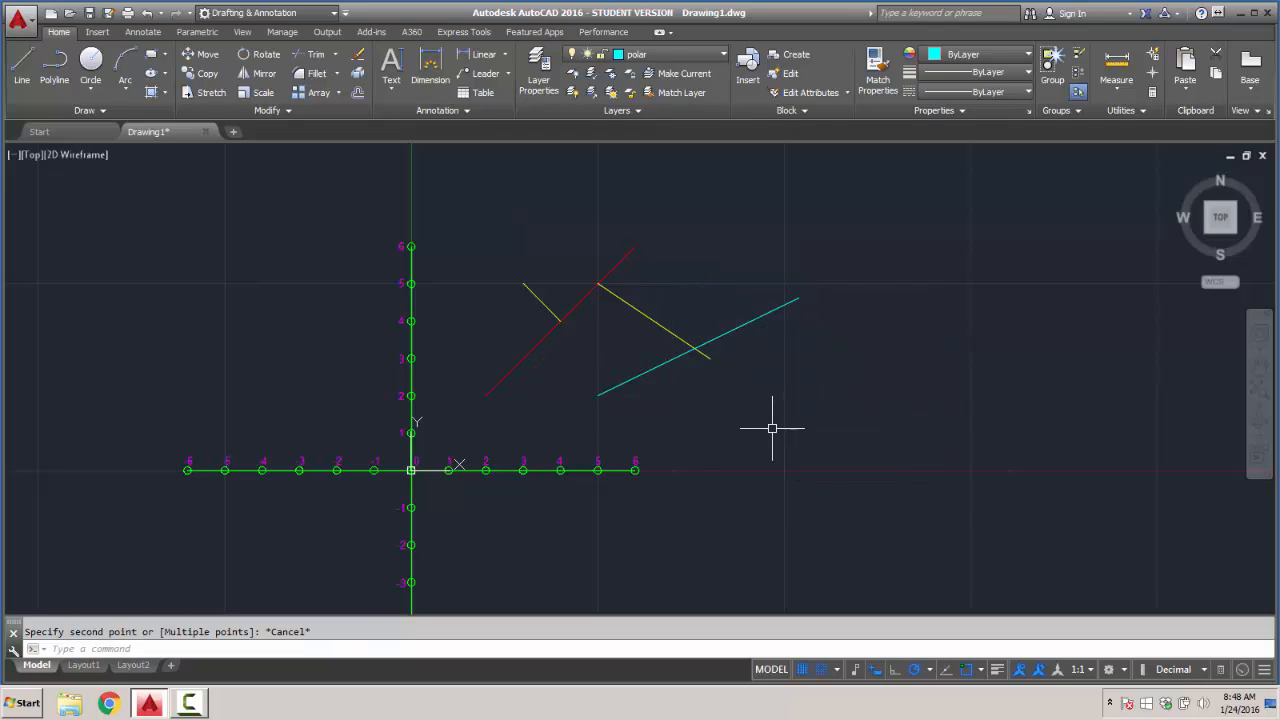
- Review the object snap modes and the snap and grid spacing in the drafting settings, keeping object snap on
{"action": "left_click", "coordinate": [981, 669]}
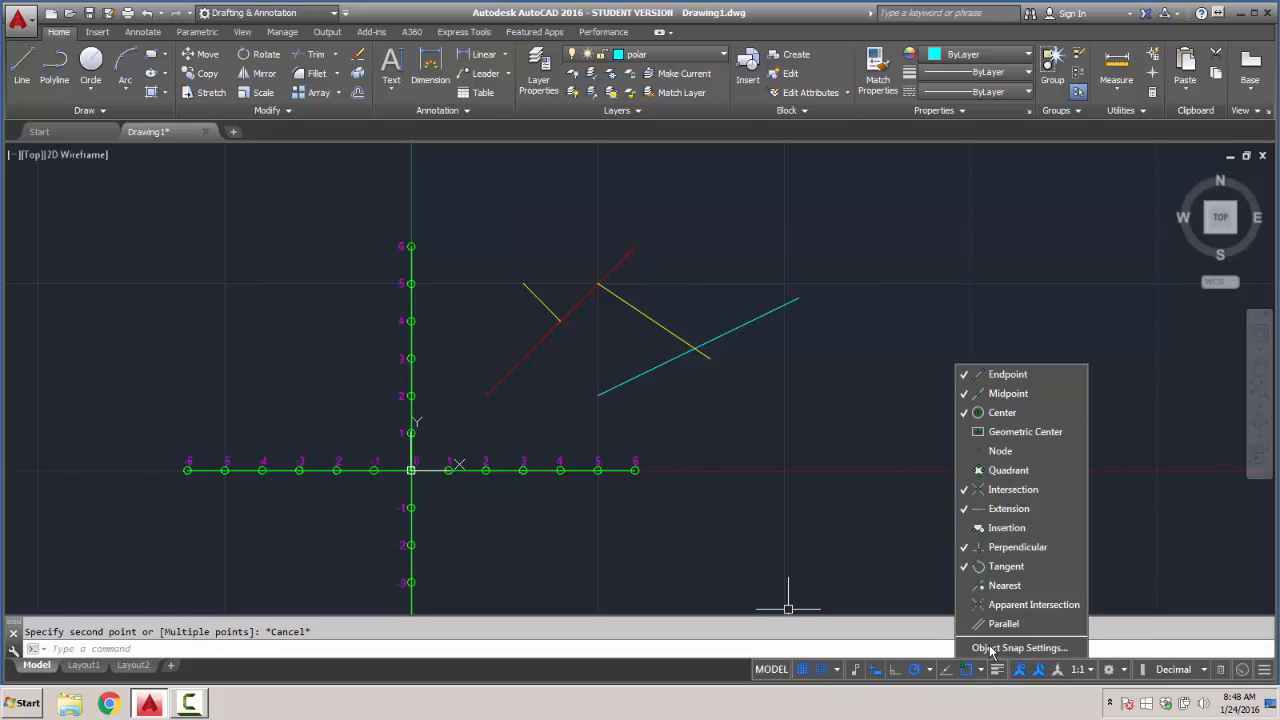
{"action": "left_click", "coordinate": [1010, 648]}
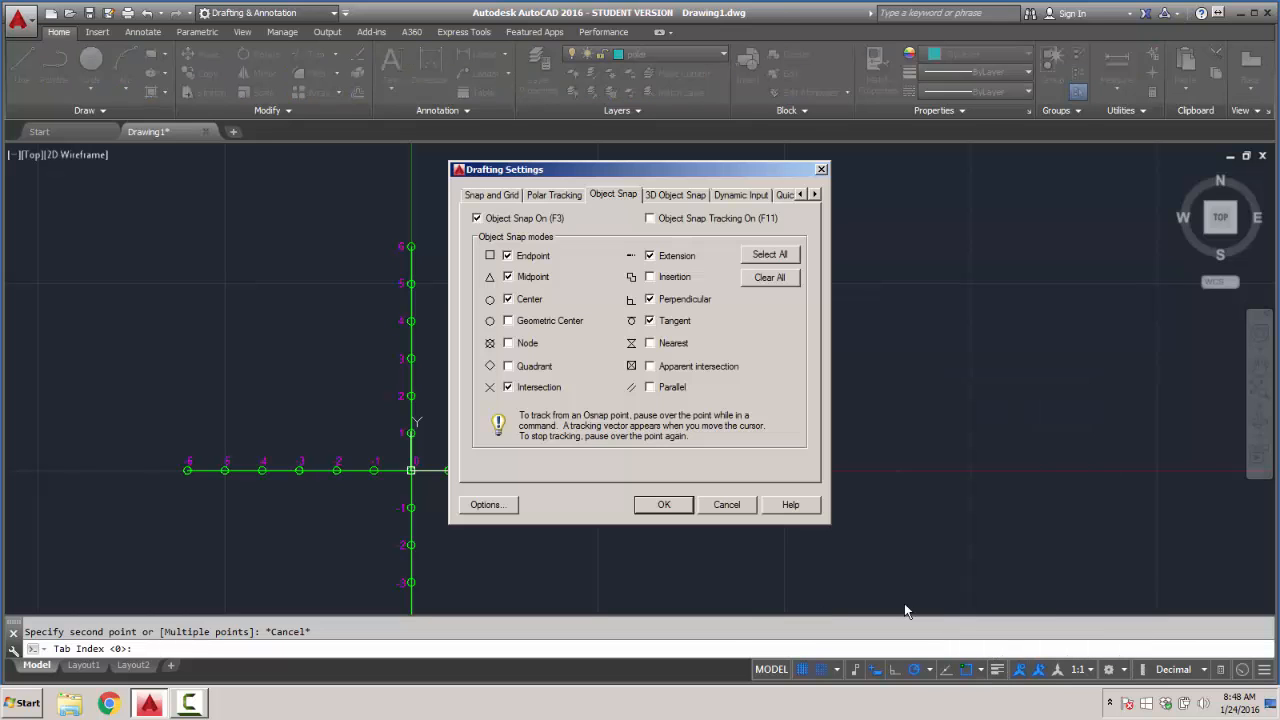
{"action": "left_click", "coordinate": [478, 219]}
{"action": "left_click", "coordinate": [478, 218]}
{"action": "left_click", "coordinate": [663, 505]}
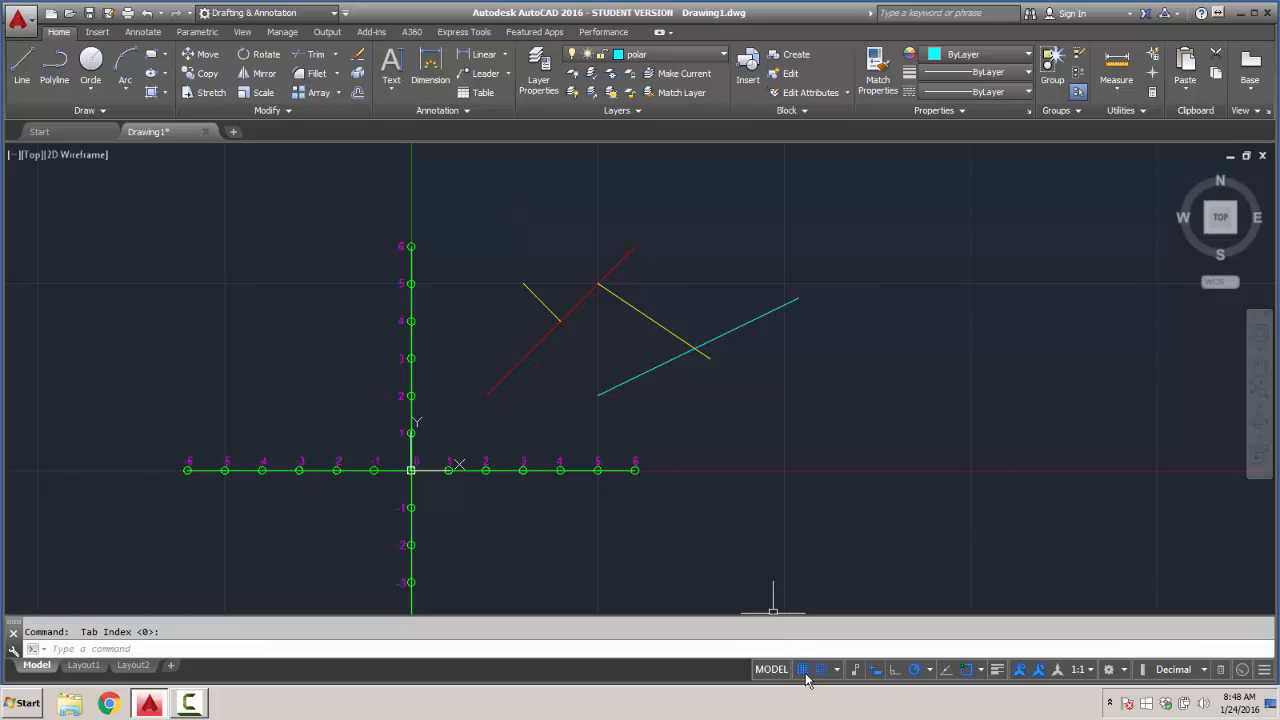
{"action": "left_click", "coordinate": [826, 648]}
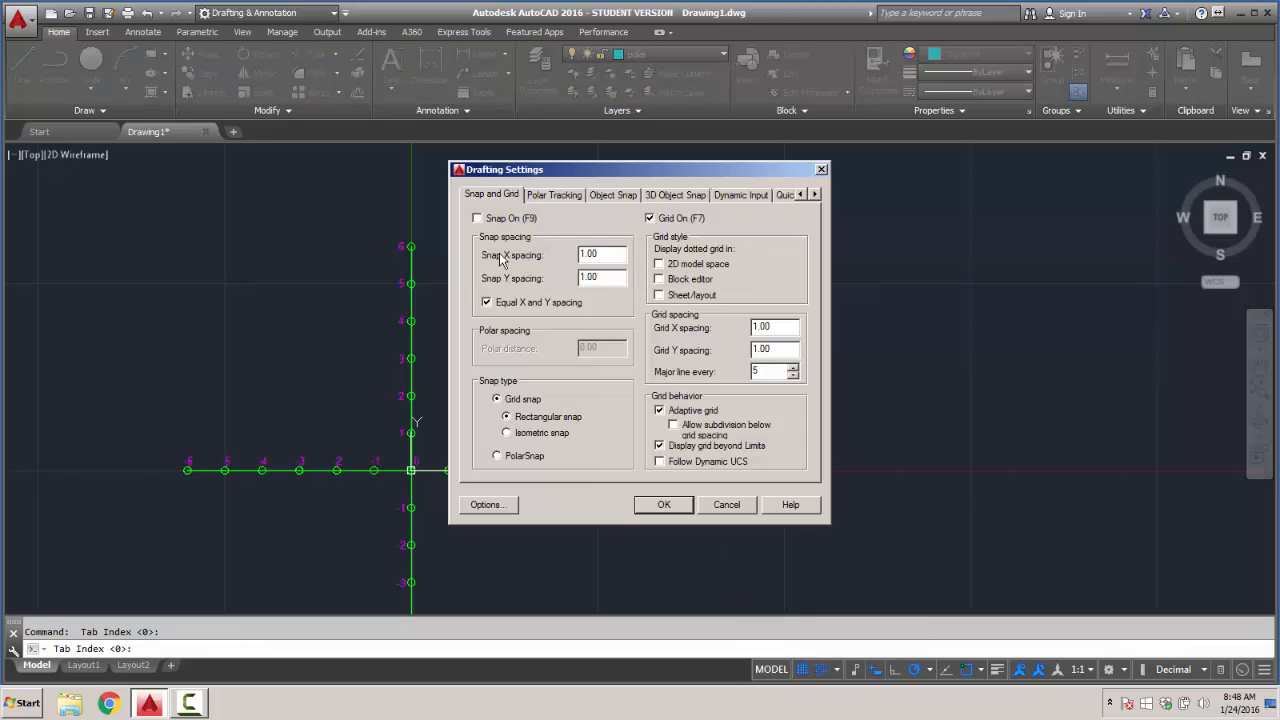
{"action": "left_click", "coordinate": [664, 504]}
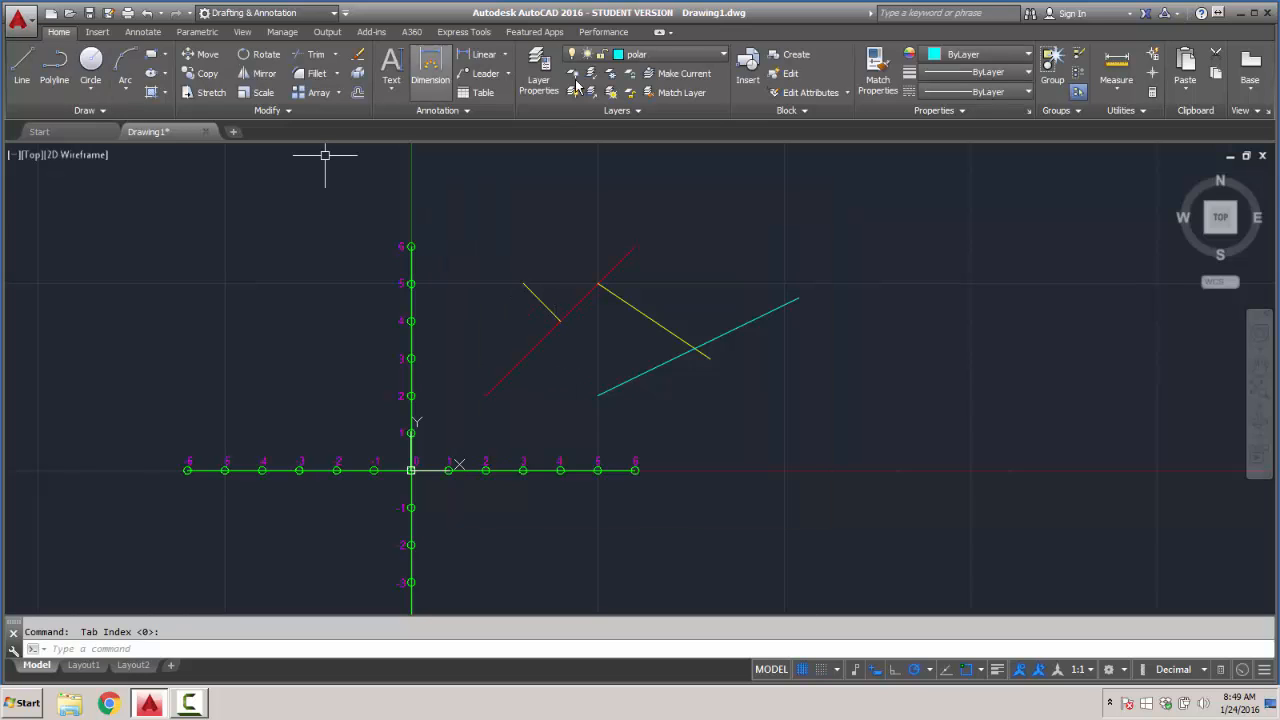
- Measure the distance between the two endpoints of the cyan polar line, starting at 5,2
{"action": "left_click", "coordinate": [598, 395]}
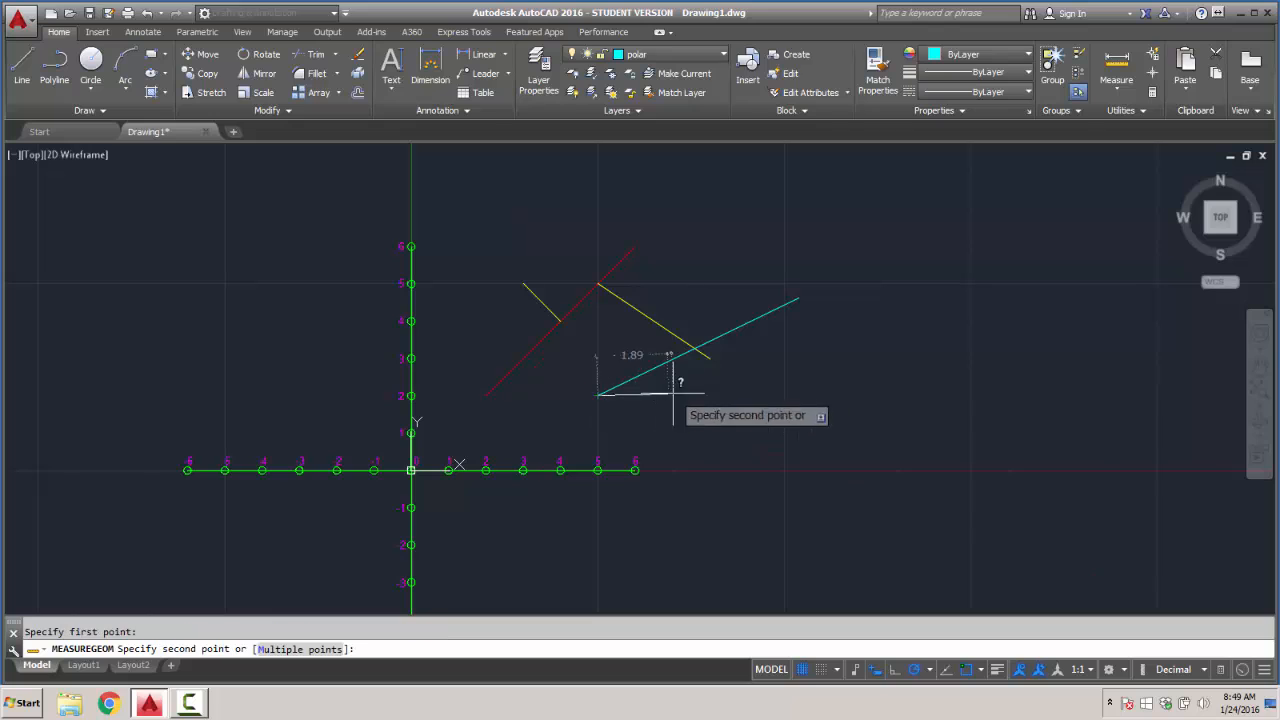
{"action": "left_click", "coordinate": [798, 298]}
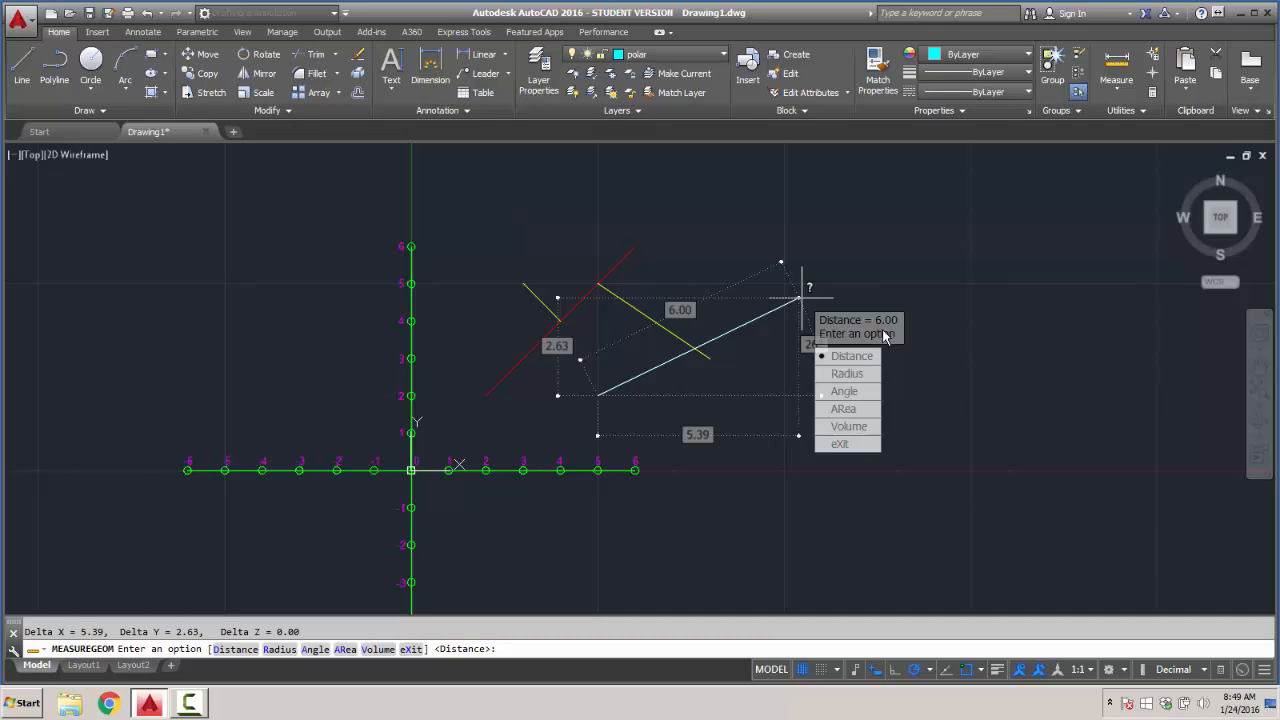
{"action": "key", "text": "Return"}
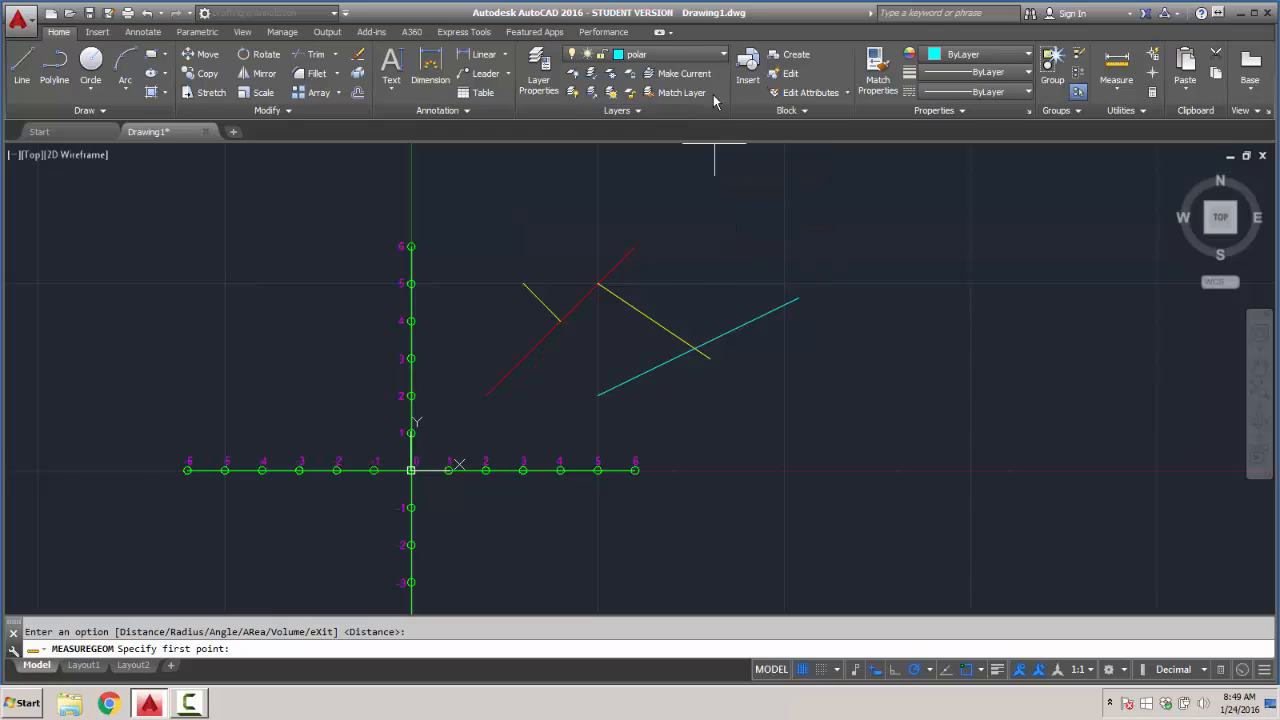
{"action": "left_click", "coordinate": [711, 60]}
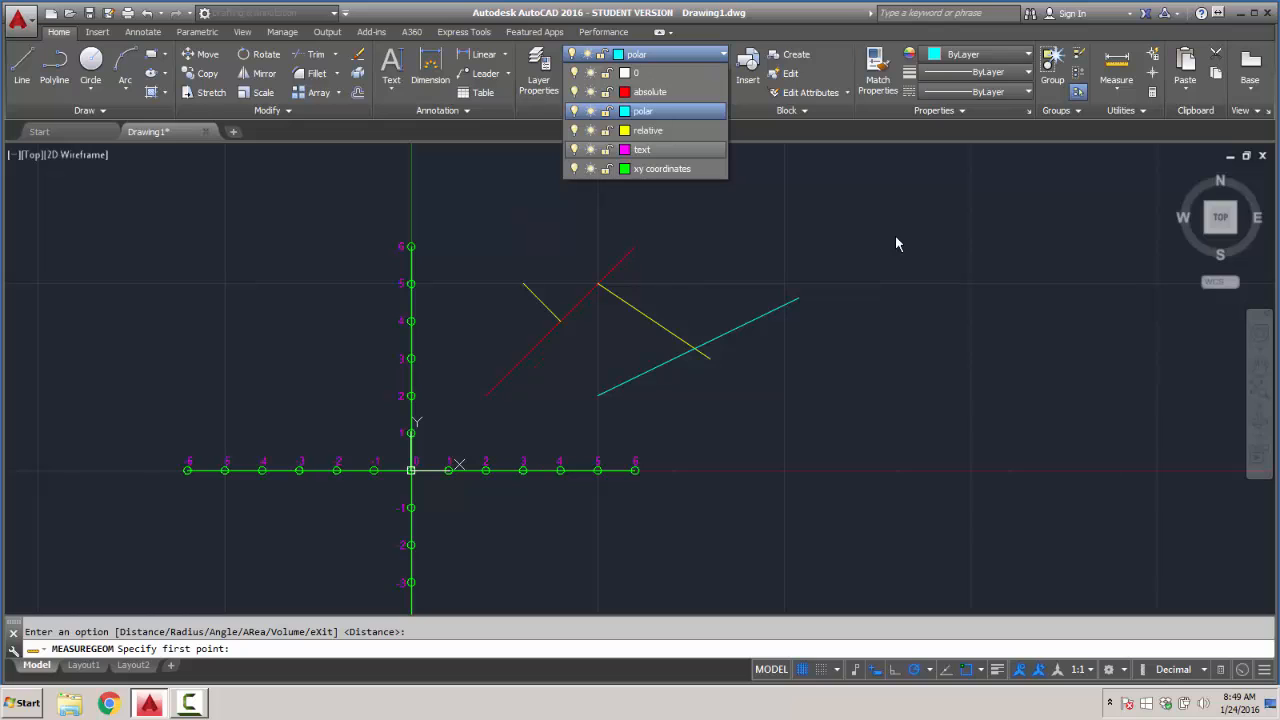
{"action": "left_click", "coordinate": [467, 217]}
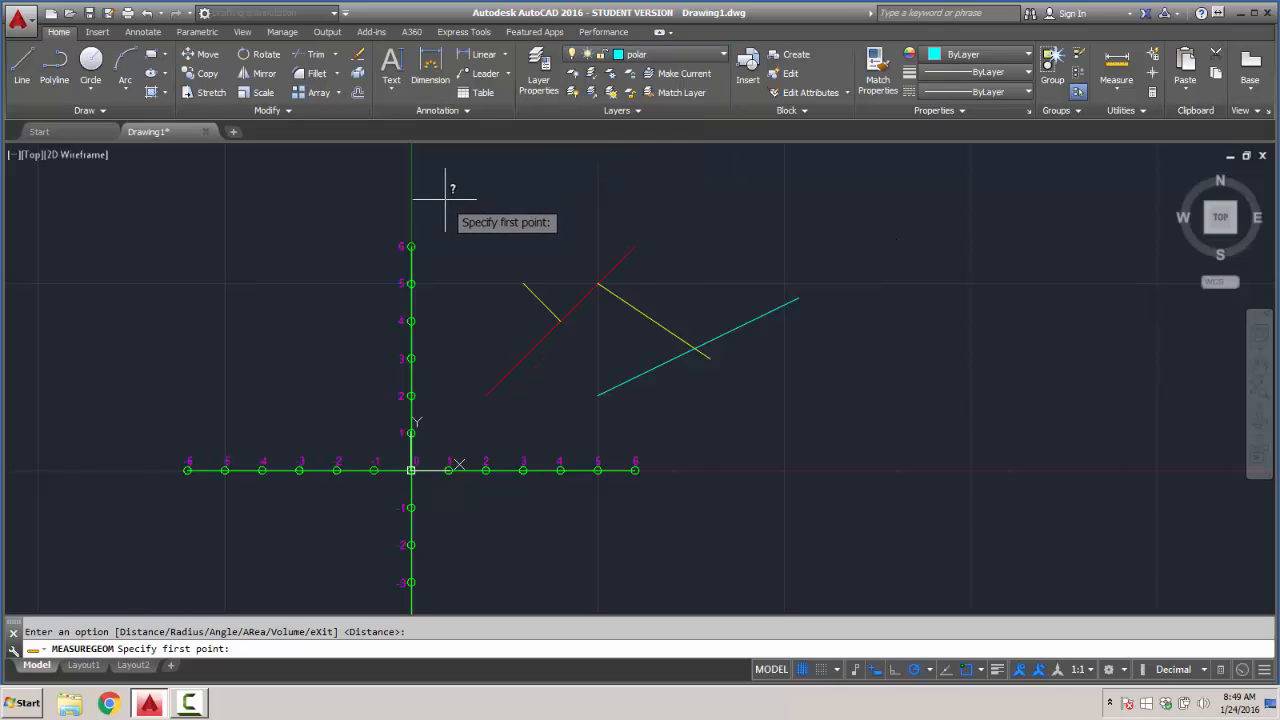
{"action": "left_click", "coordinate": [446, 202]}
{"action": "key", "text": "Escape"}
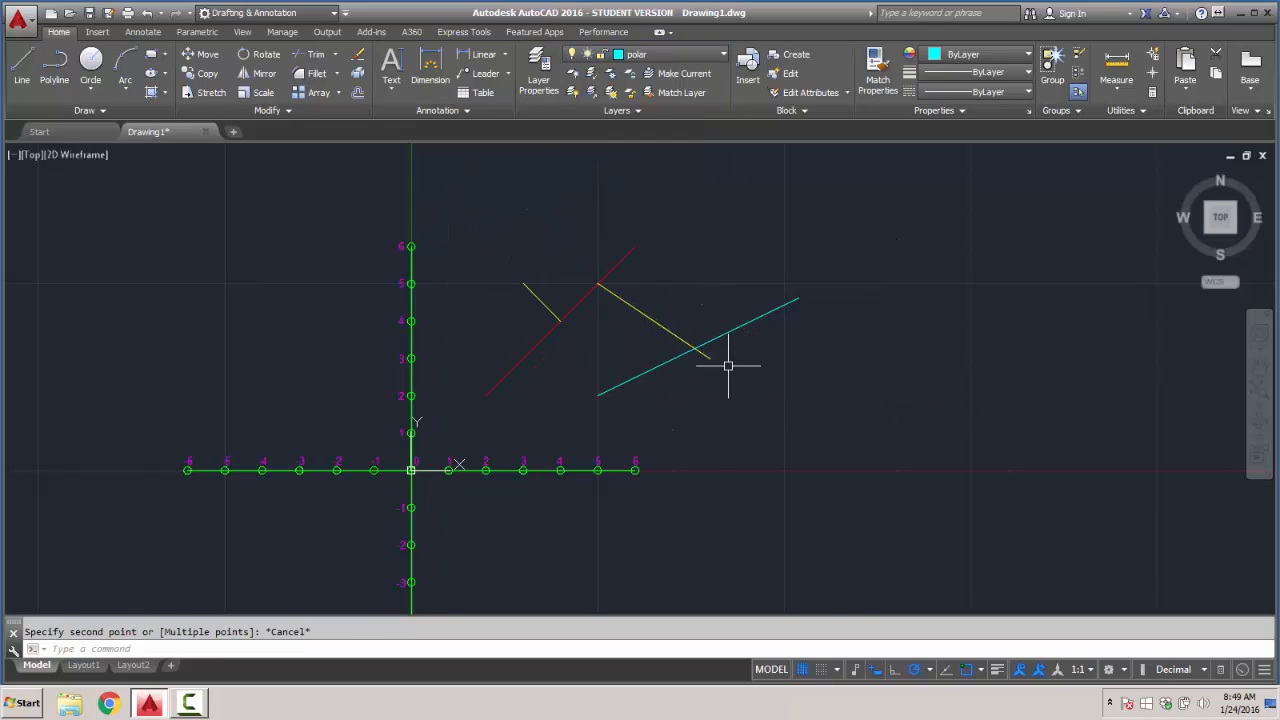
- Erase the red, yellow and cyan lines in the upper-right quadrant, keeping the numbered axes
{"action": "left_click", "coordinate": [446, 207]}
{"action": "left_click", "coordinate": [889, 417]}
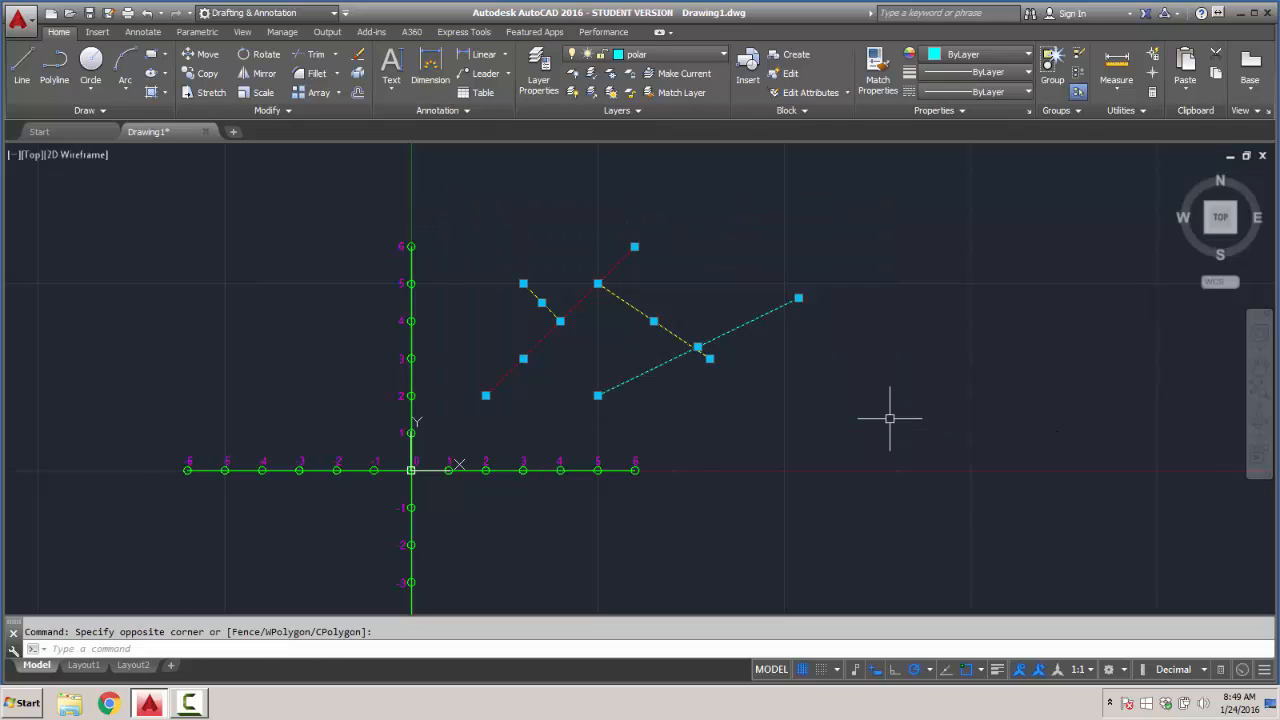
{"action": "key", "text": "Delete"}
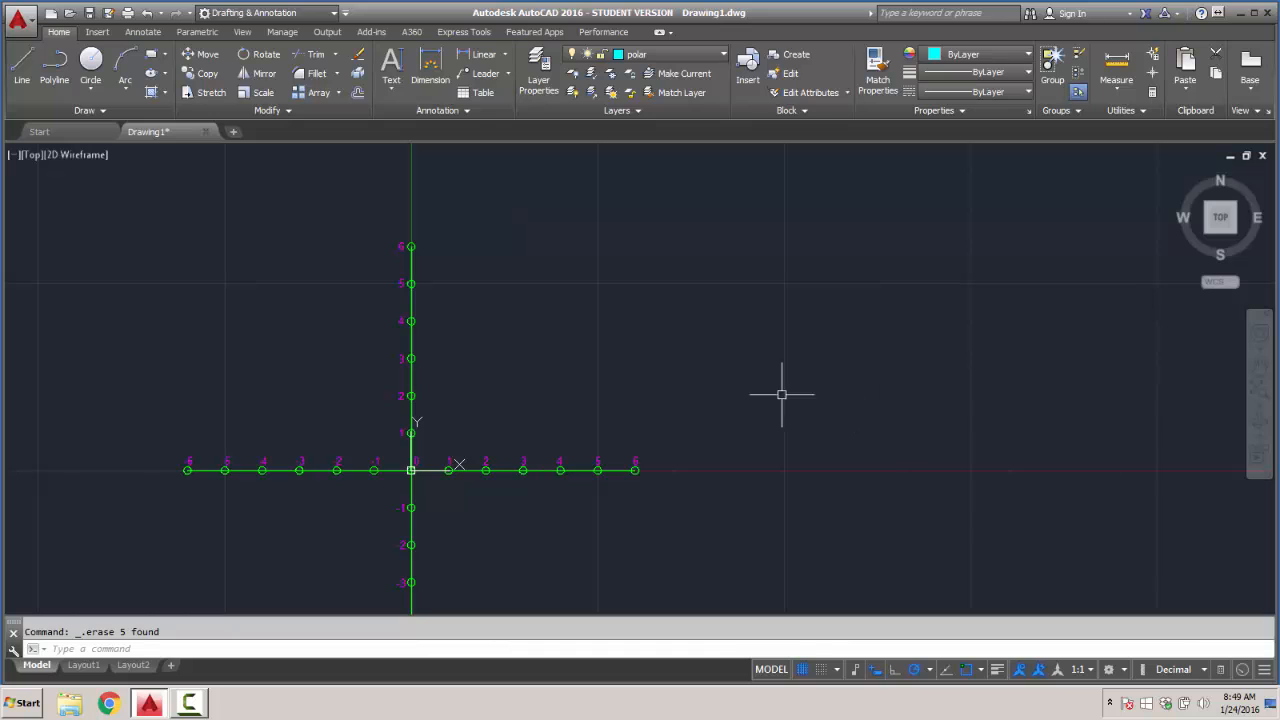
- Set the text height of the "3" label on the positive Y axis to 1.00 in its properties
{"action": "middle_click", "coordinate": [729, 389]}
{"action": "middle_click", "coordinate": [729, 389]}
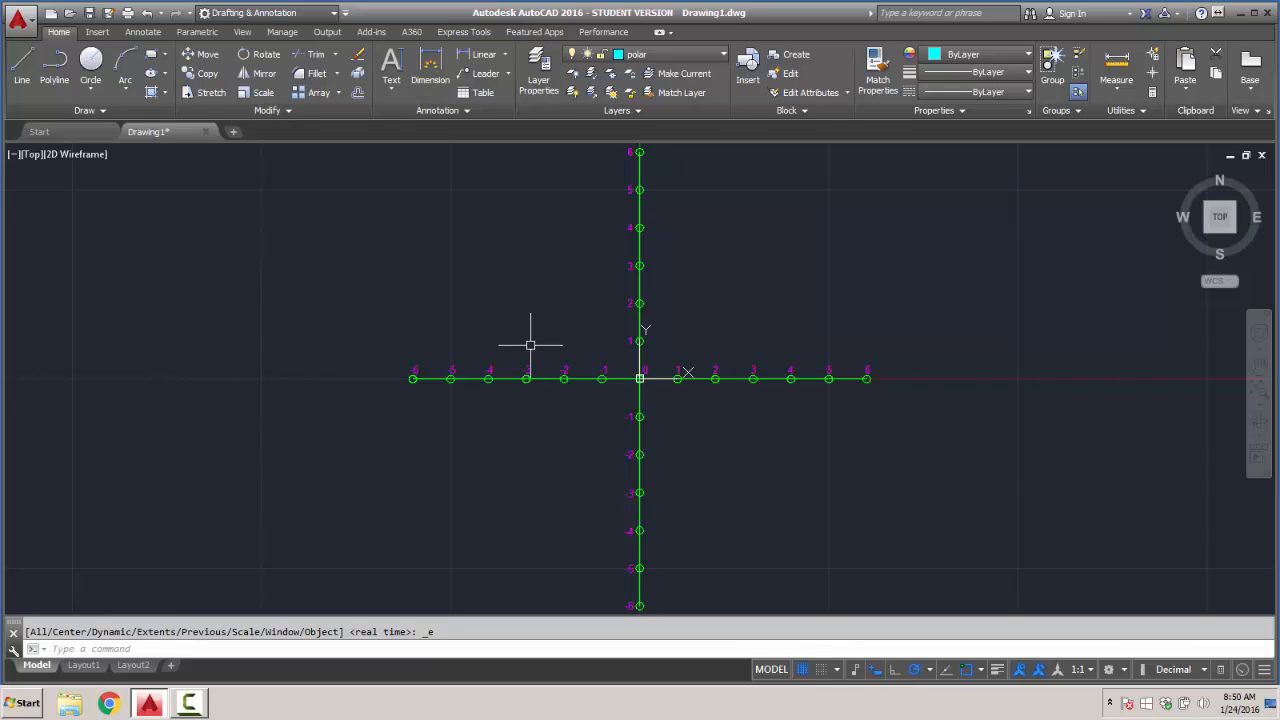
{"action": "left_click", "coordinate": [615, 269]}
{"action": "right_click", "coordinate": [620, 271]}
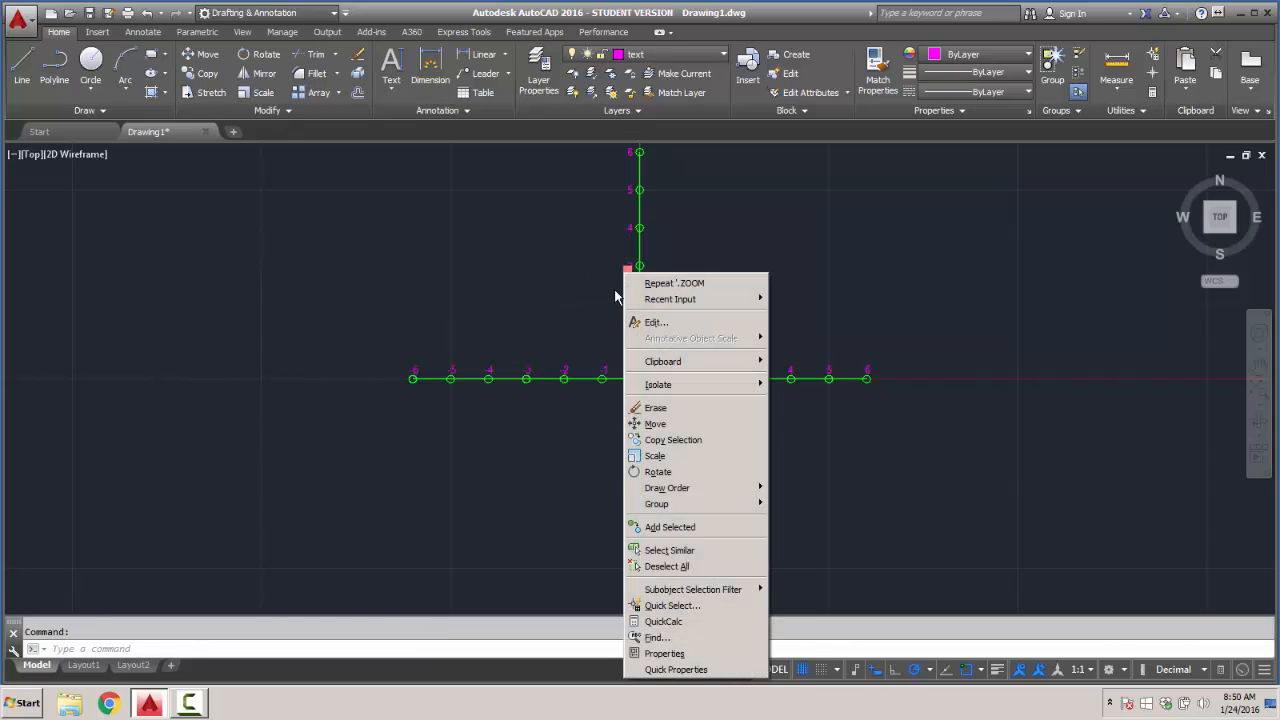
{"action": "left_click", "coordinate": [668, 654]}
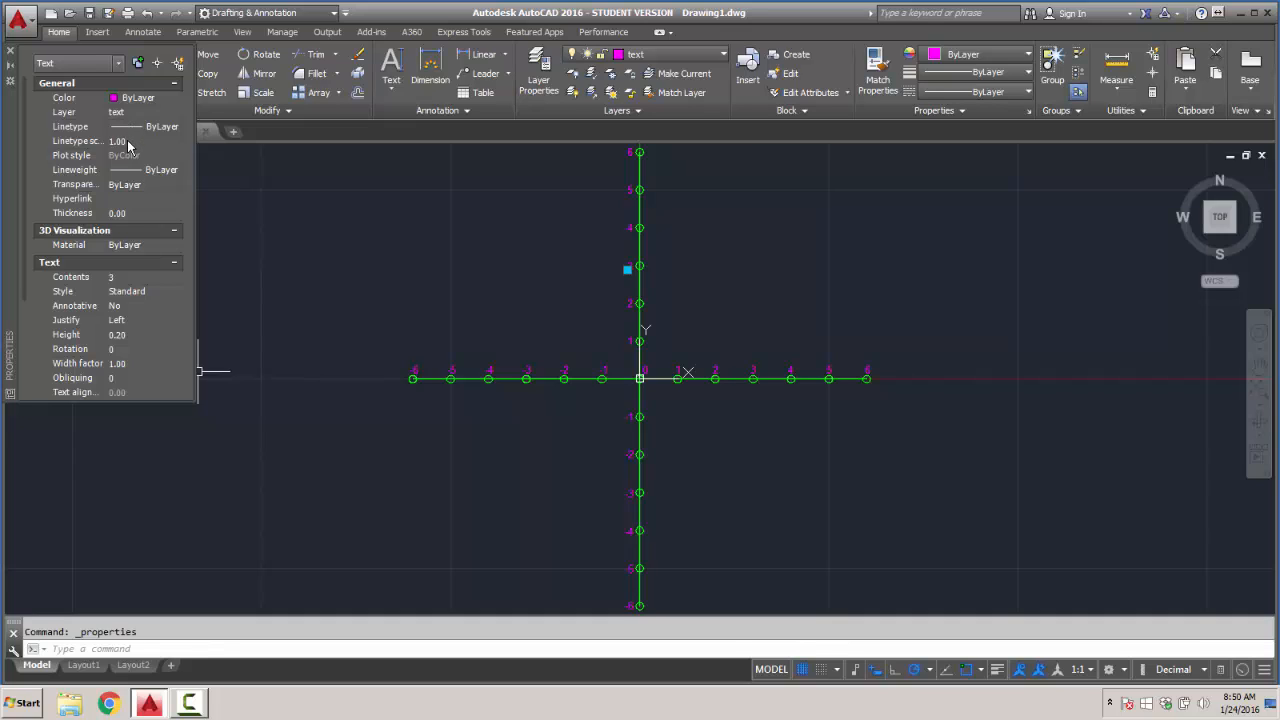
{"action": "left_click", "coordinate": [124, 335]}
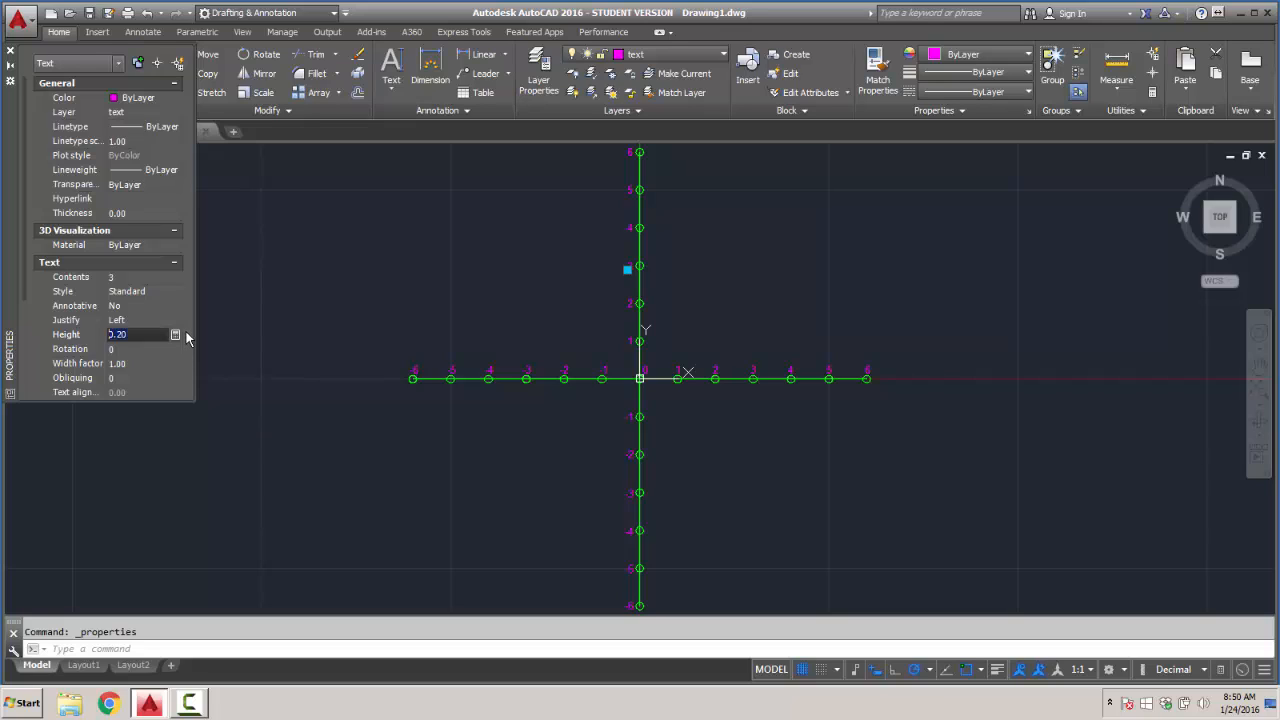
{"action": "key", "text": "Return"}
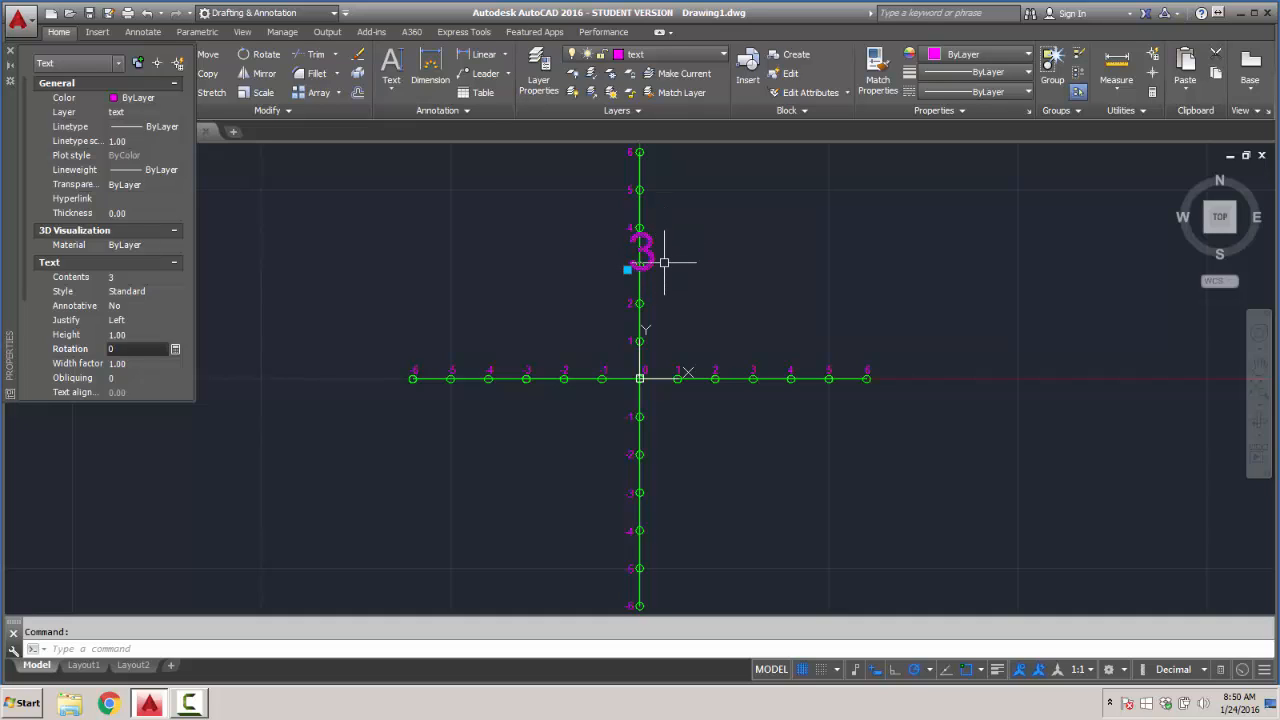
- Set the text height of the Y axis "3" label to 0.2 and deselect it
{"action": "left_click", "coordinate": [128, 336]}
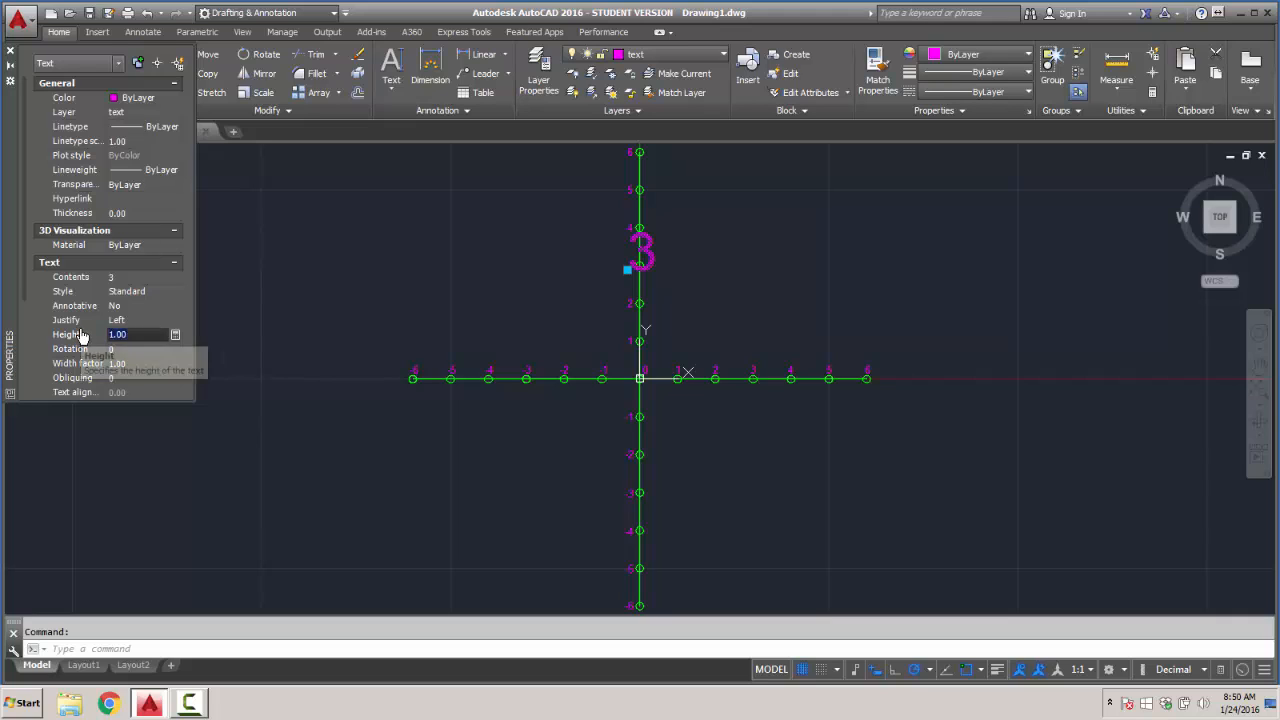
{"action": "type", "text": ".2"}
{"action": "key", "text": "Tab"}
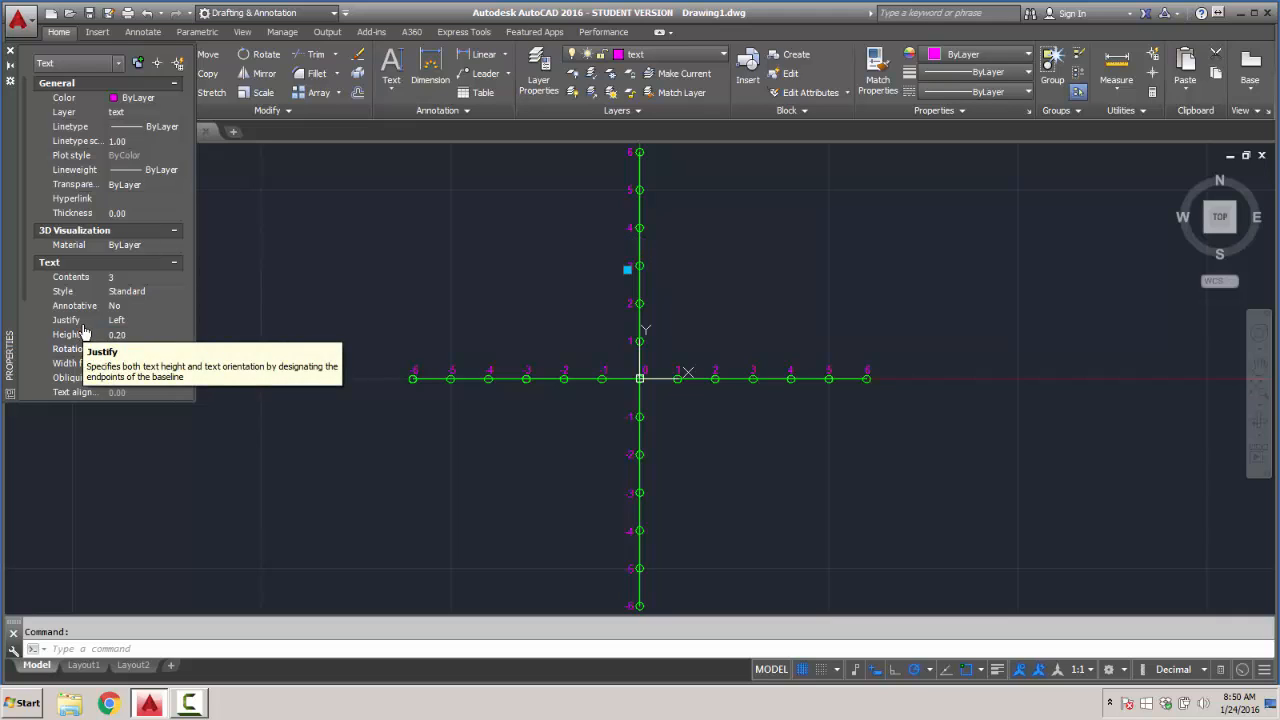
{"action": "left_click", "coordinate": [500, 213]}
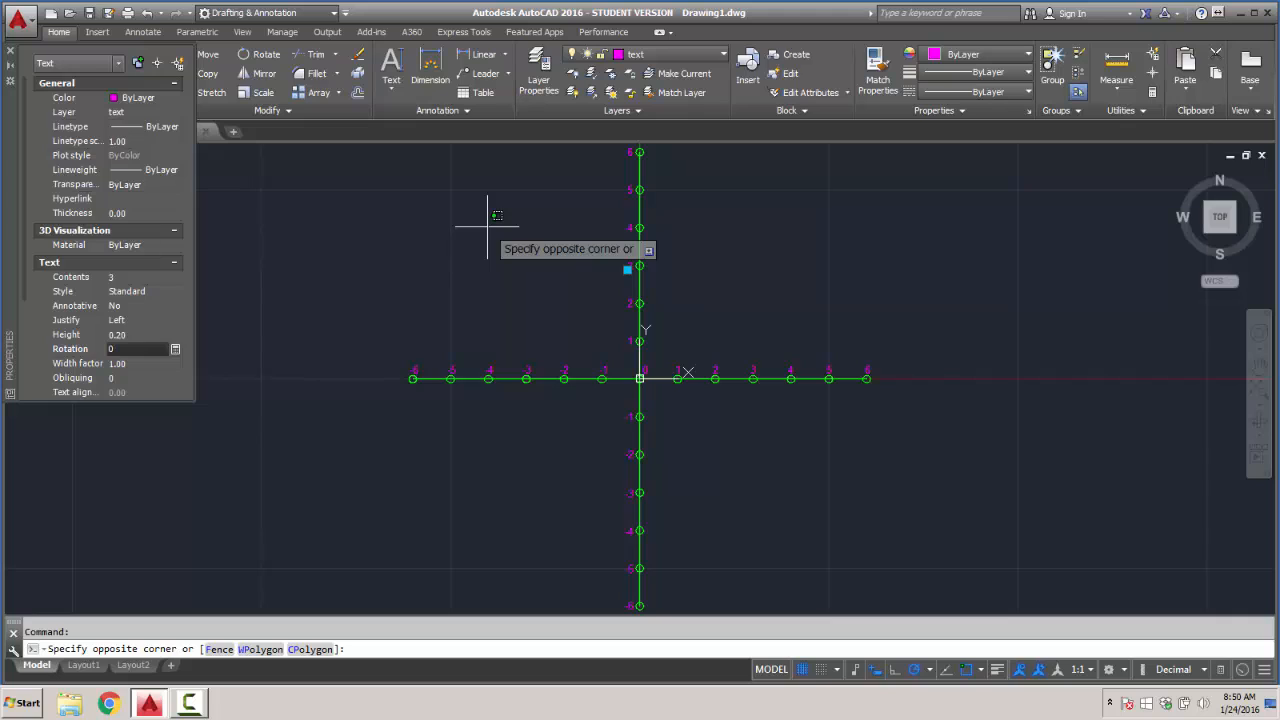
{"action": "key", "text": "Escape"}
{"action": "key", "text": "Escape"}
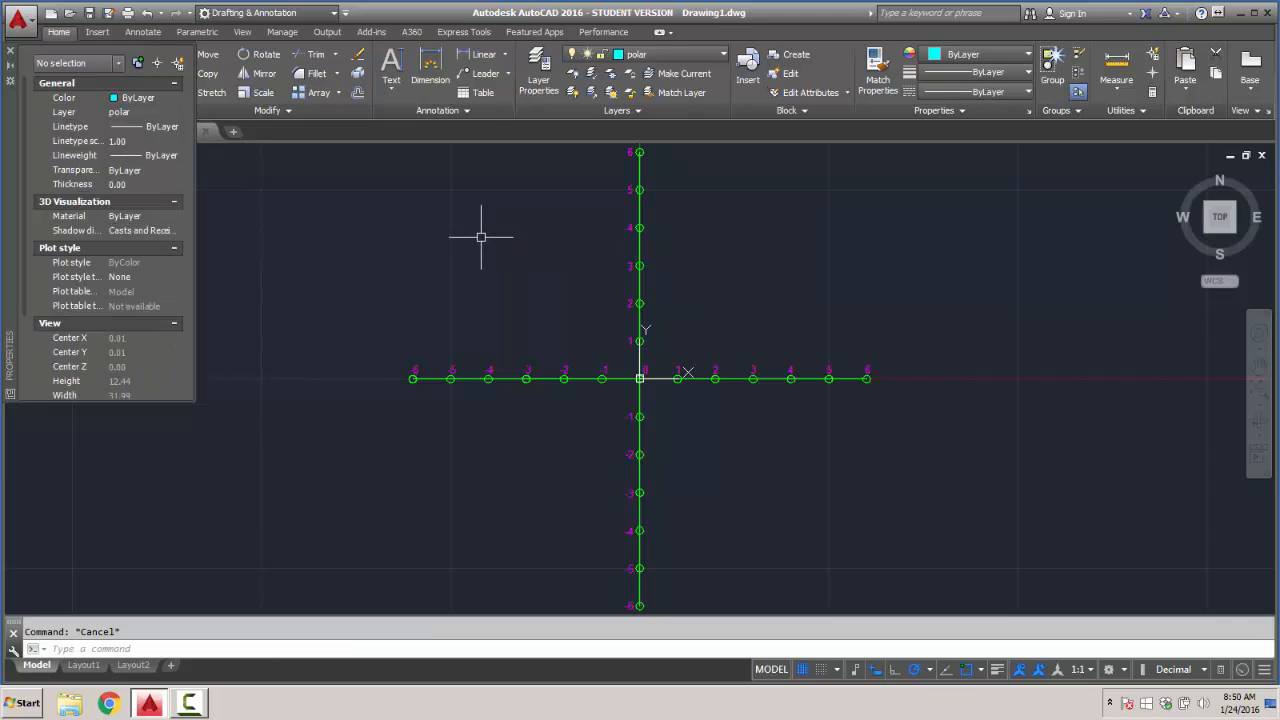
- Change the layer of the negative half of the X axis line to "polar" in its properties
{"action": "left_click", "coordinate": [546, 377]}
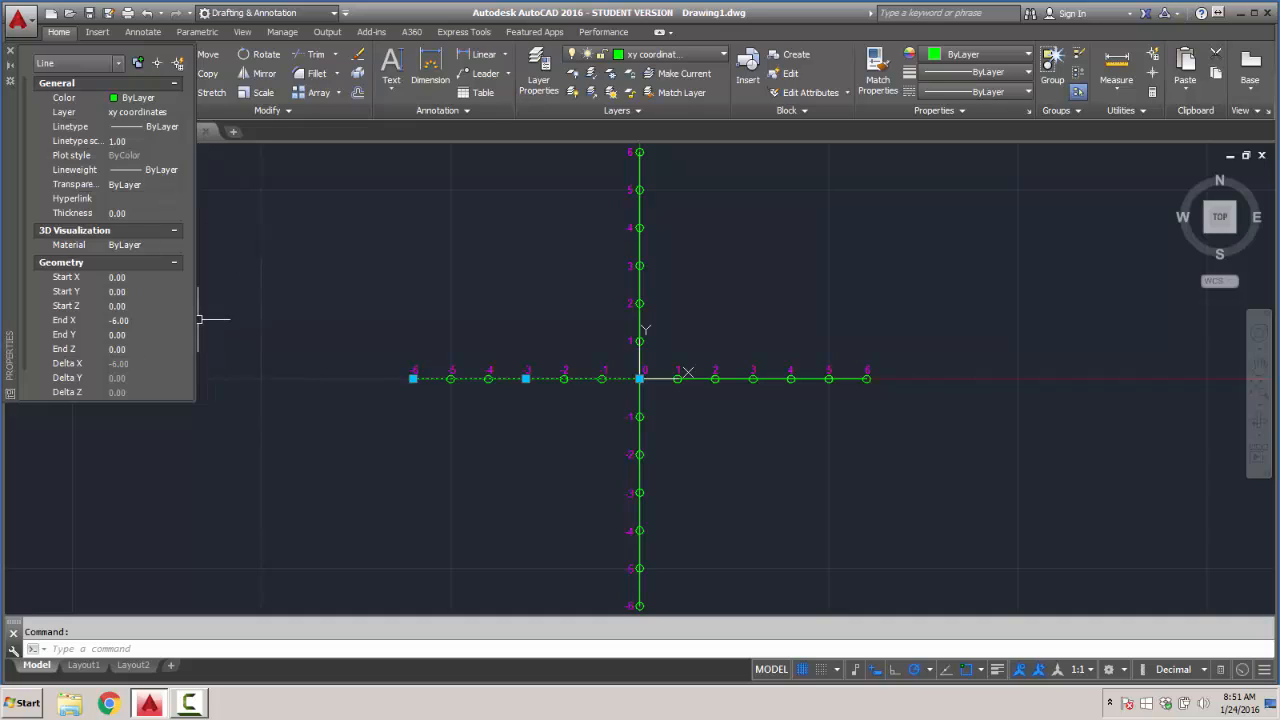
{"action": "left_click", "coordinate": [135, 100]}
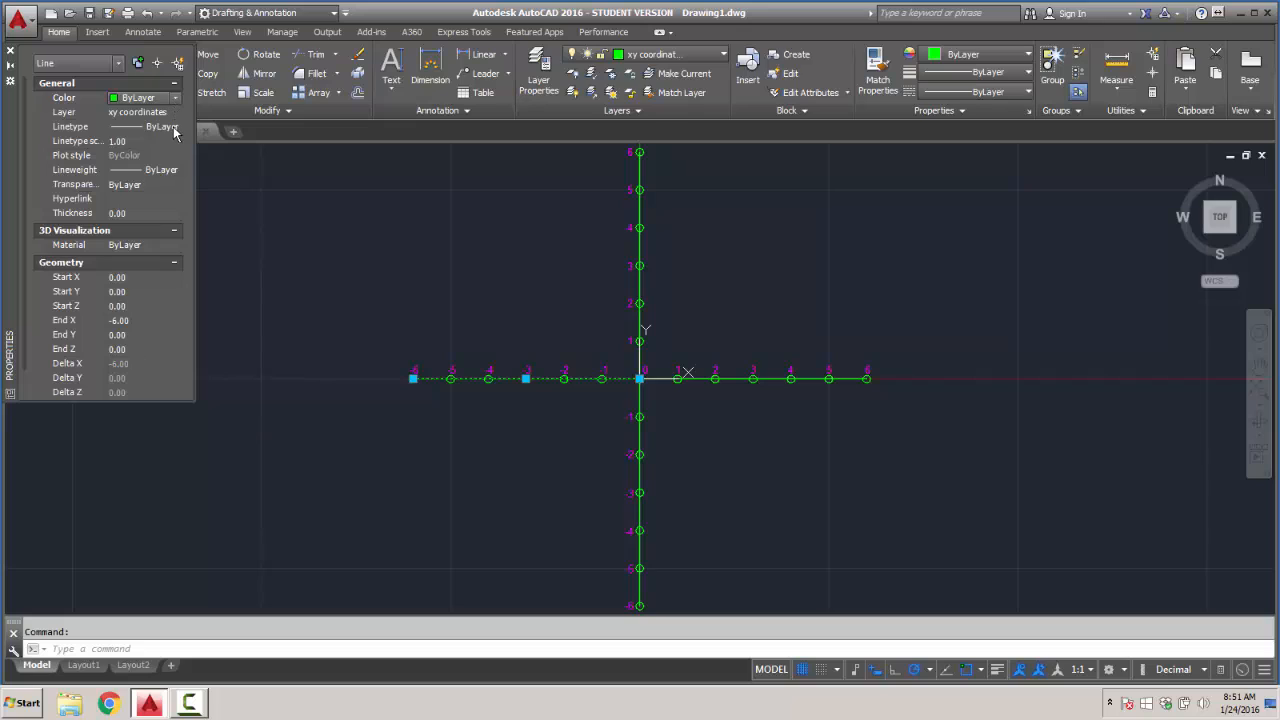
{"action": "left_click", "coordinate": [152, 114]}
{"action": "left_click", "coordinate": [177, 116]}
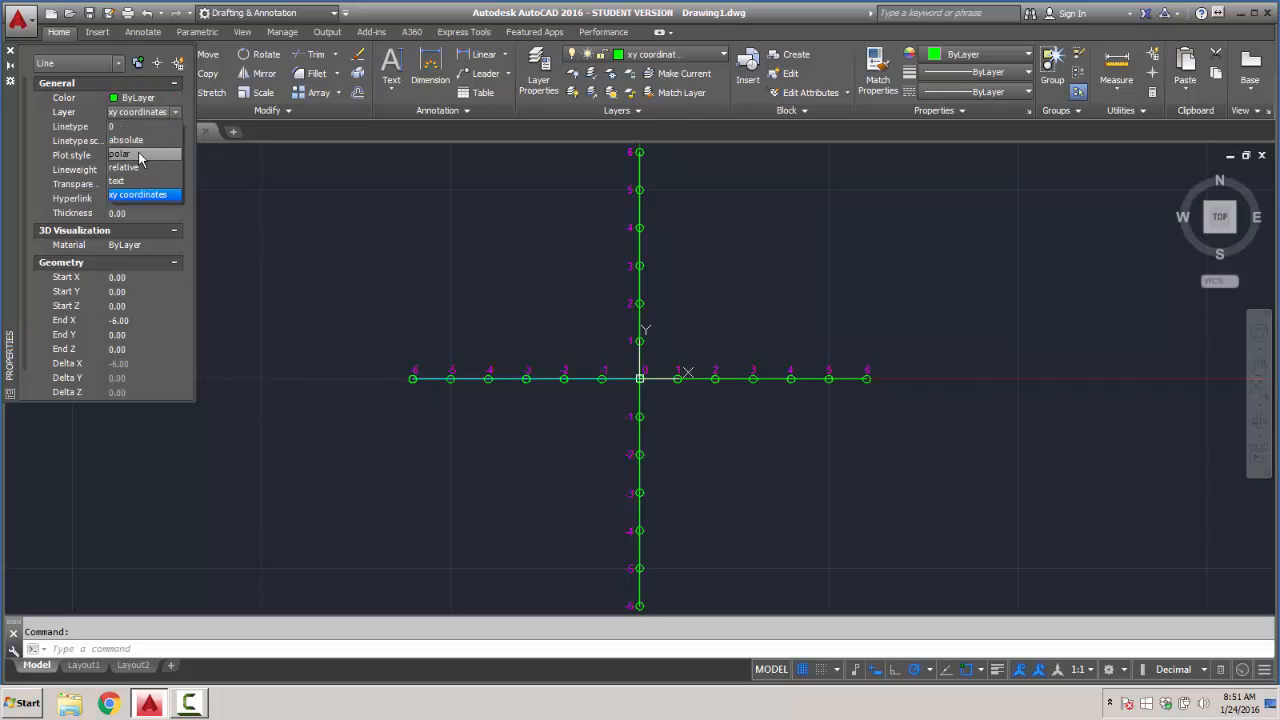
{"action": "left_click", "coordinate": [140, 155]}
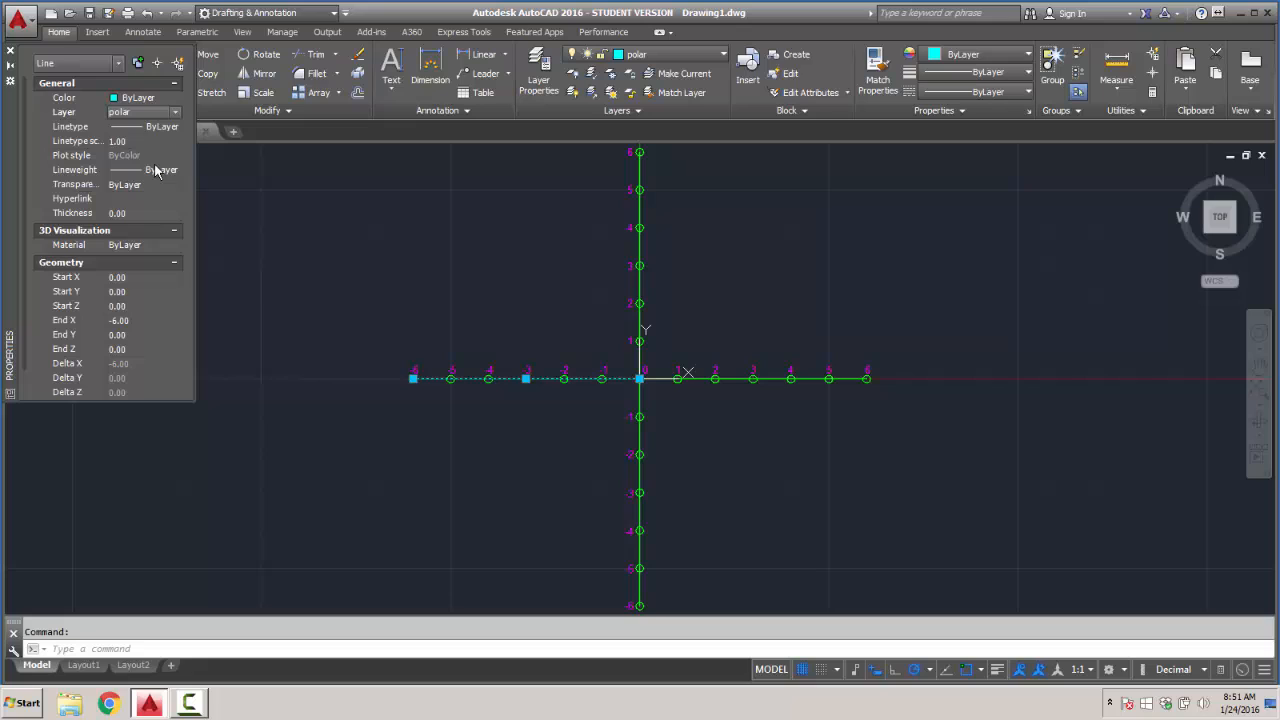
{"action": "left_click", "coordinate": [332, 339]}
{"action": "key", "text": "Escape"}
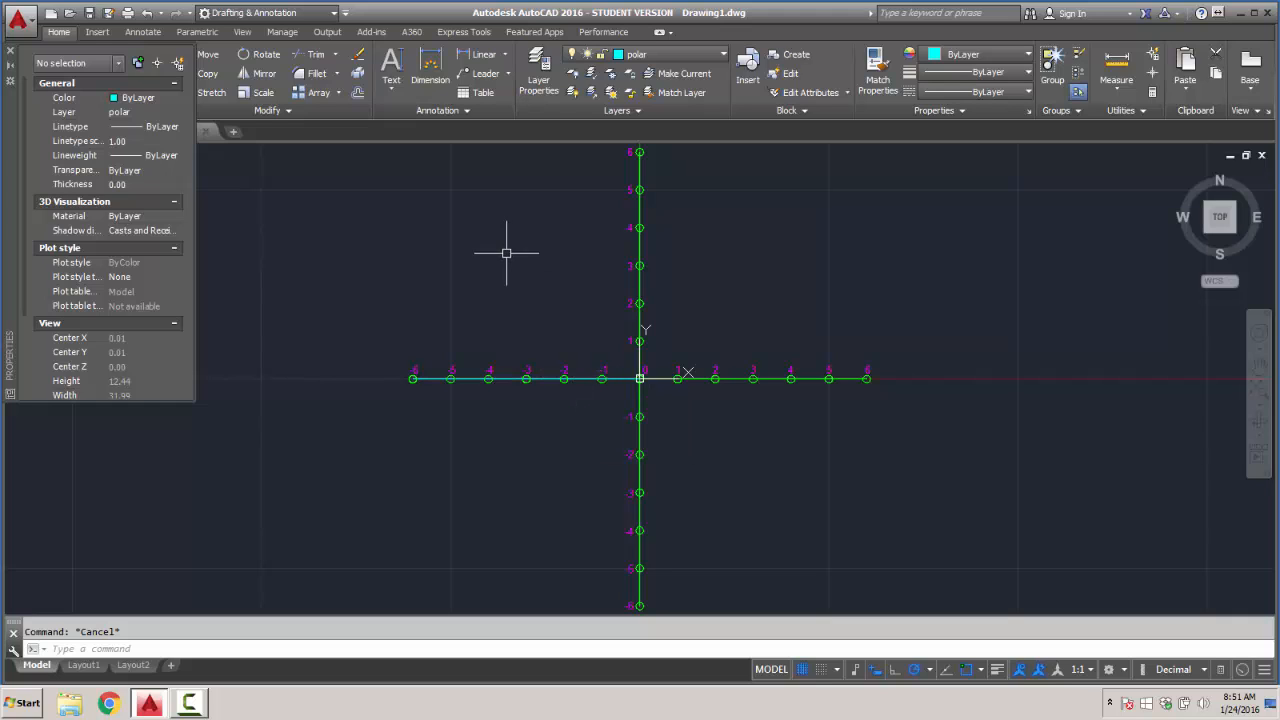
- Undo the layer change on the X axis line and close the Properties palette
{"action": "key", "text": "ctrl+z"}
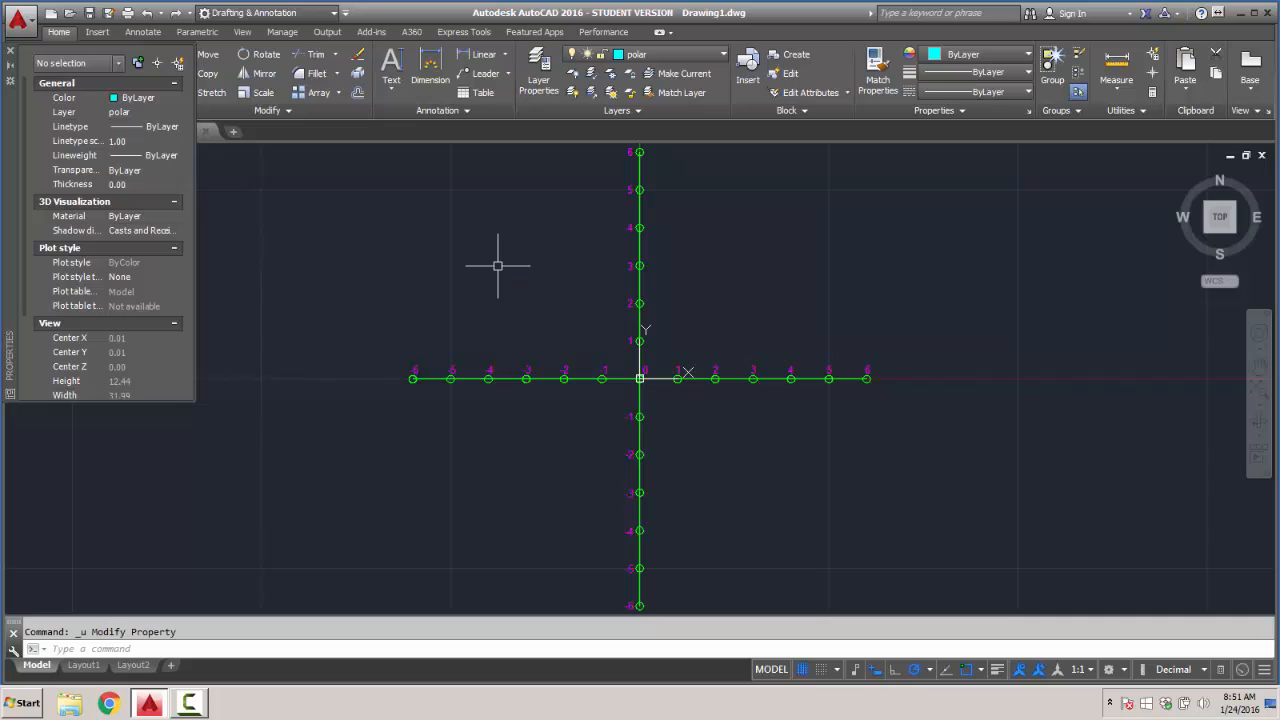
{"action": "left_click", "coordinate": [11, 51]}
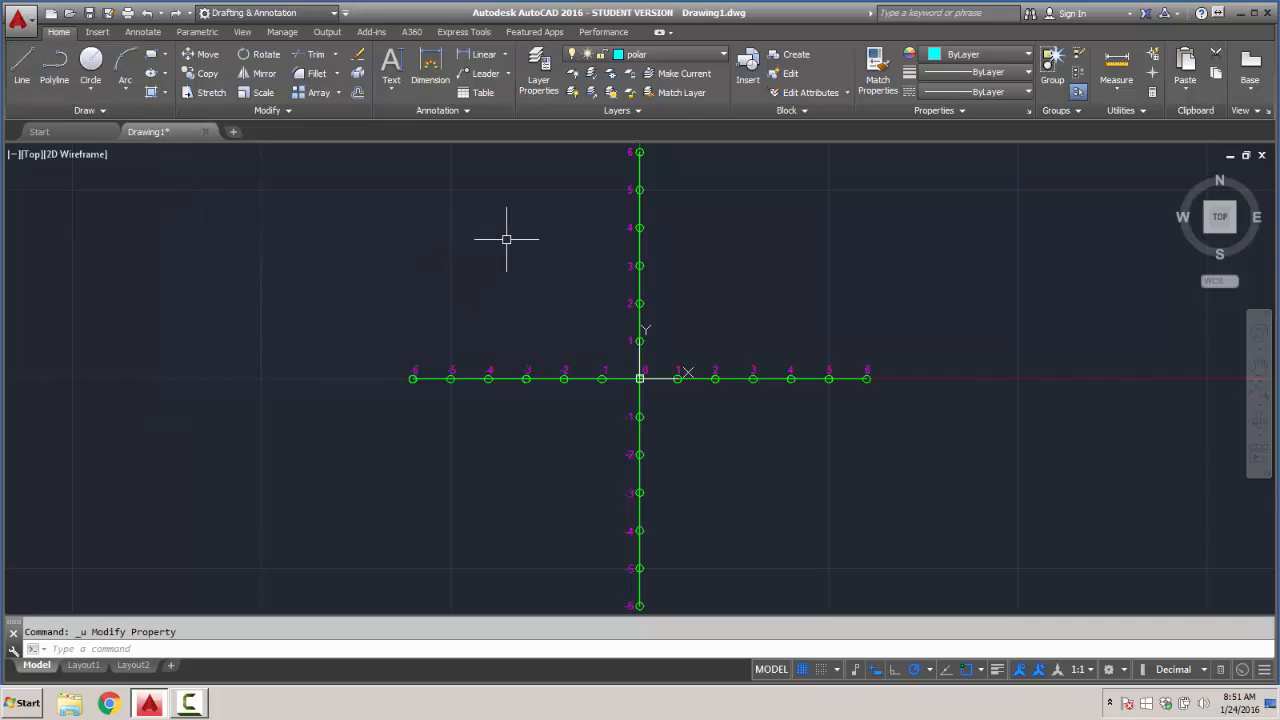
- Toggle the grid display and snap mode off and back on, leaving both on
{"action": "scroll", "coordinate": [515, 238], "scroll_direction": "down", "scroll_amount": 2}
{"action": "scroll", "coordinate": [535, 237], "scroll_direction": "up", "scroll_amount": 2}
{"action": "scroll", "coordinate": [729, 244], "scroll_direction": "down", "scroll_amount": 2}
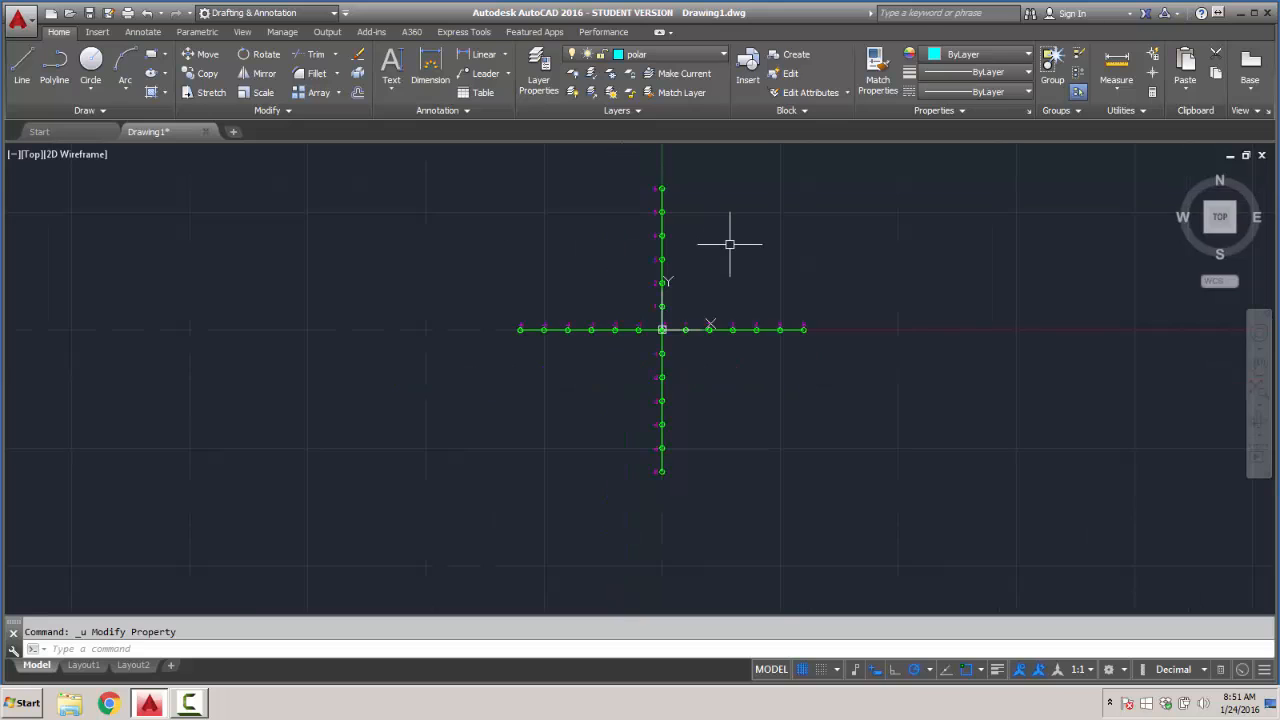
{"action": "mouse_move", "coordinate": [780, 249]}
{"action": "middle_mouse_down"}
{"action": "mouse_move", "coordinate": [637, 297]}
{"action": "mouse_move", "coordinate": [646, 315]}
{"action": "middle_mouse_up"}
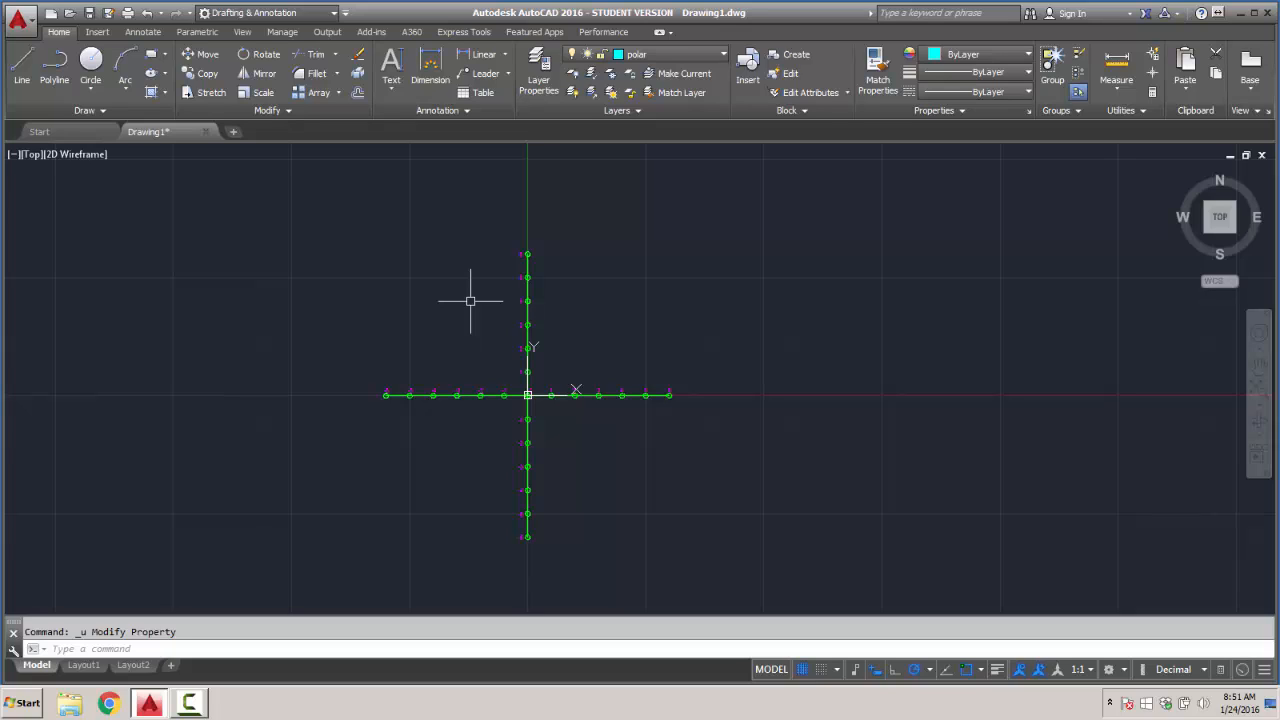
{"action": "left_click", "coordinate": [803, 671]}
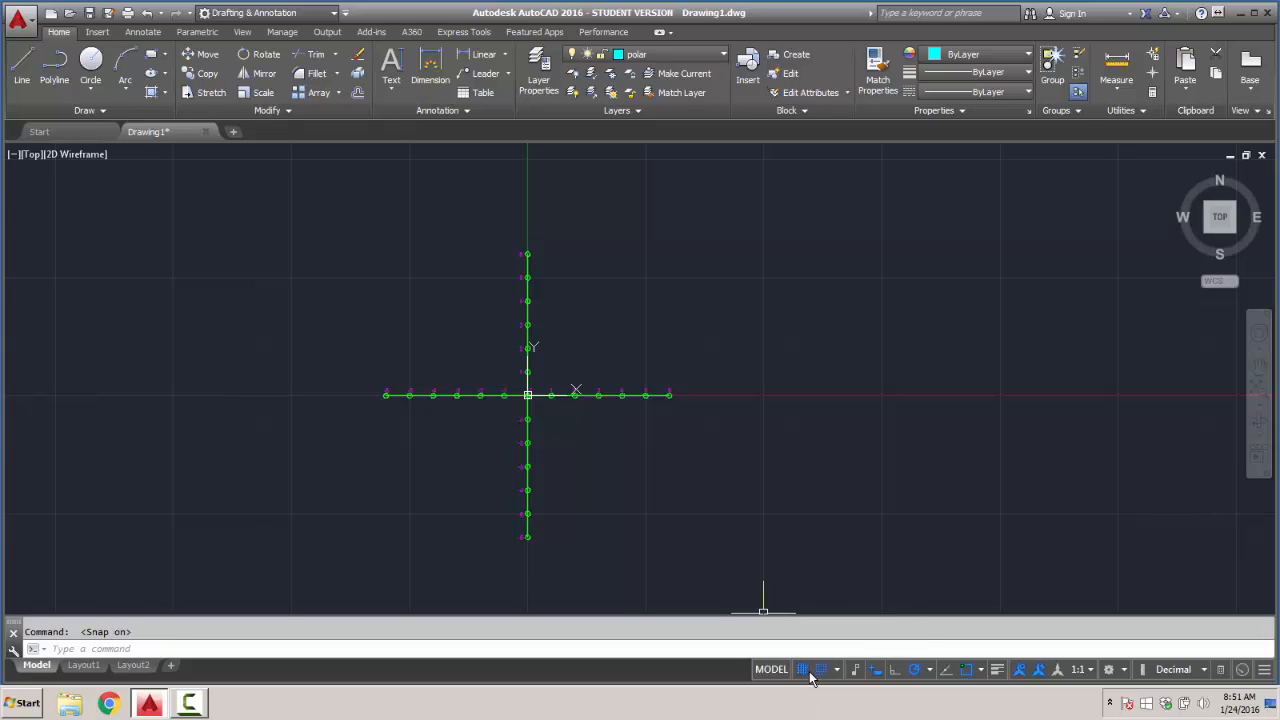
{"action": "left_click", "coordinate": [820, 672]}
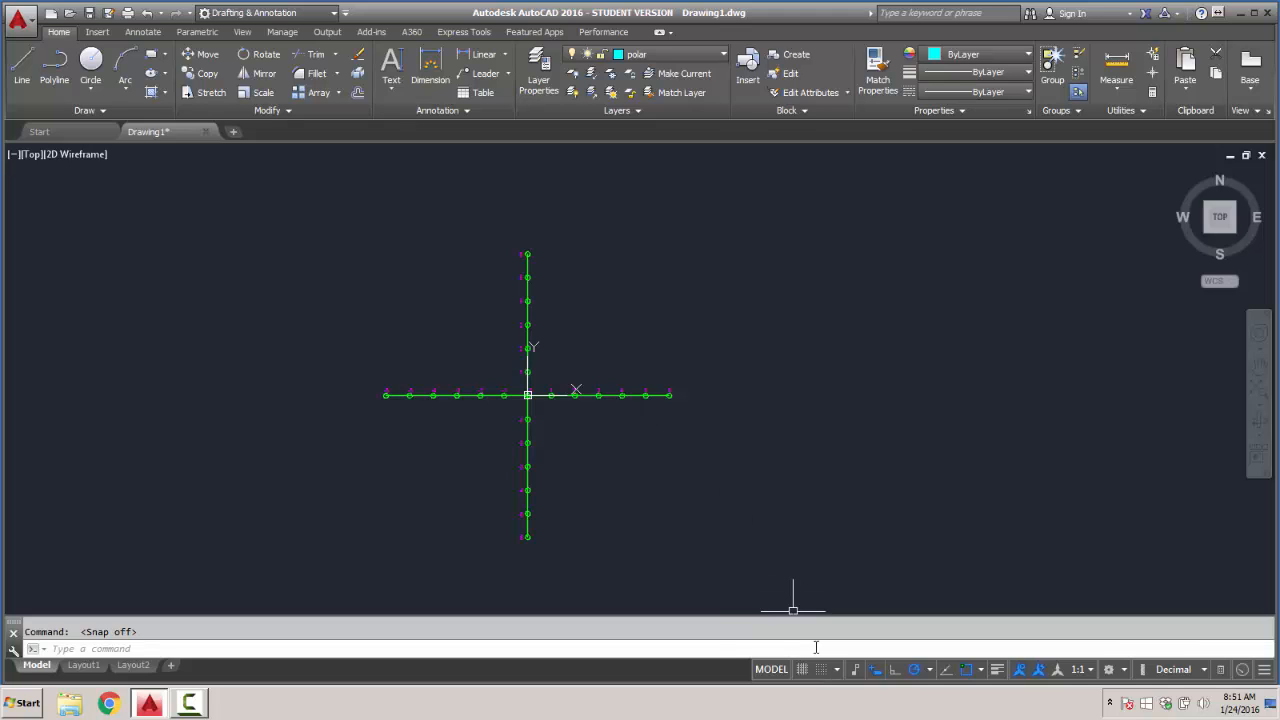
{"action": "left_click", "coordinate": [805, 669]}
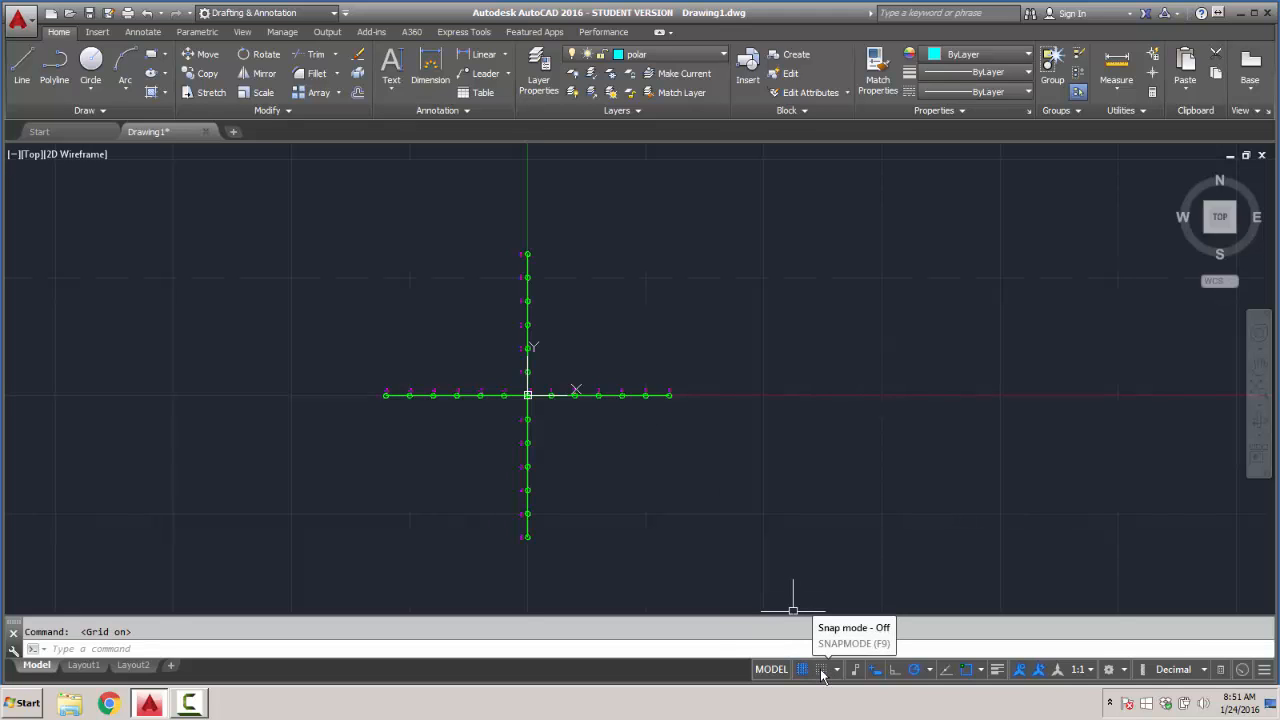
{"action": "left_click", "coordinate": [820, 669]}
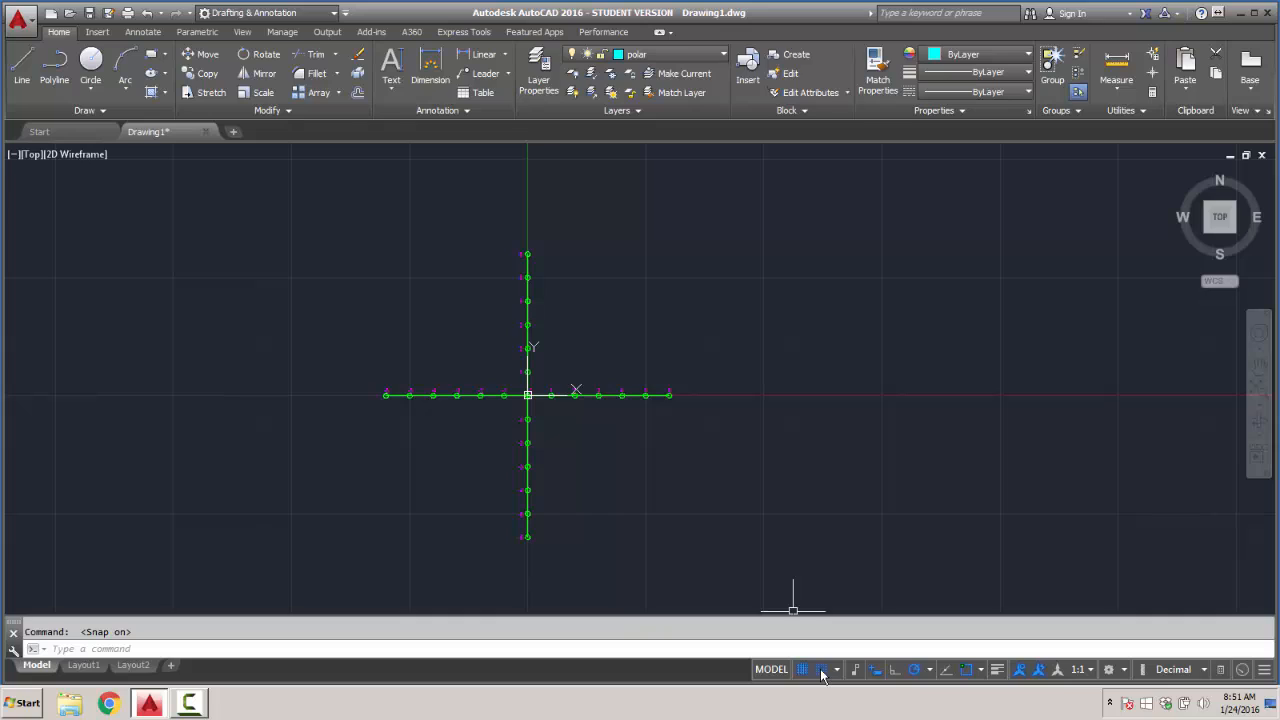
- Check the snap type options, turn off the grid display and leave snap mode on
{"action": "left_click", "coordinate": [837, 670]}
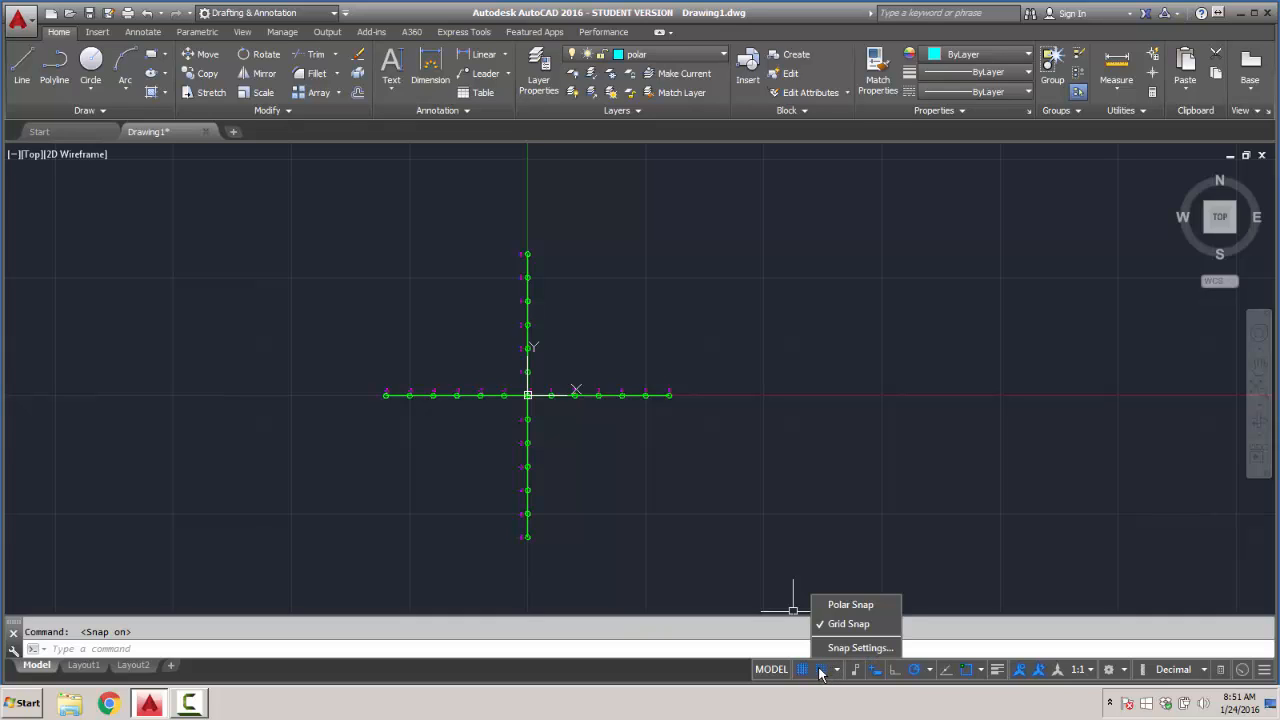
{"action": "left_click", "coordinate": [820, 672]}
{"action": "left_click", "coordinate": [821, 672]}
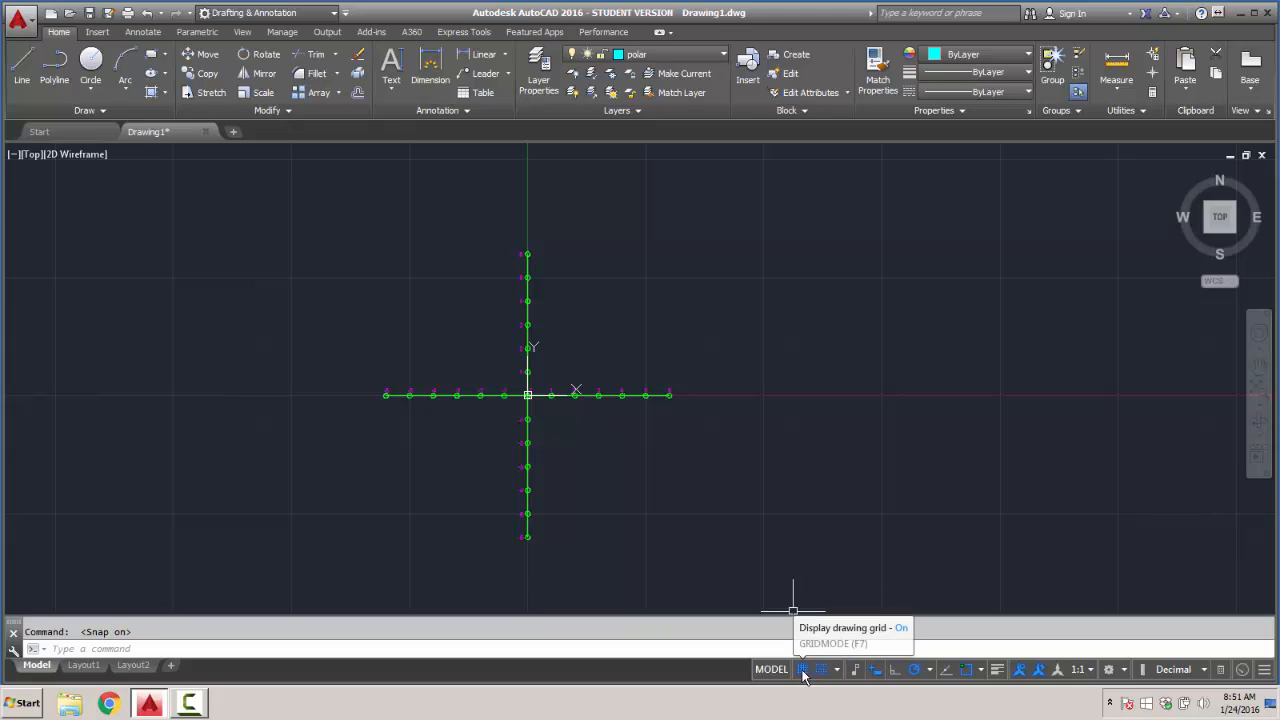
{"action": "left_click", "coordinate": [803, 672]}
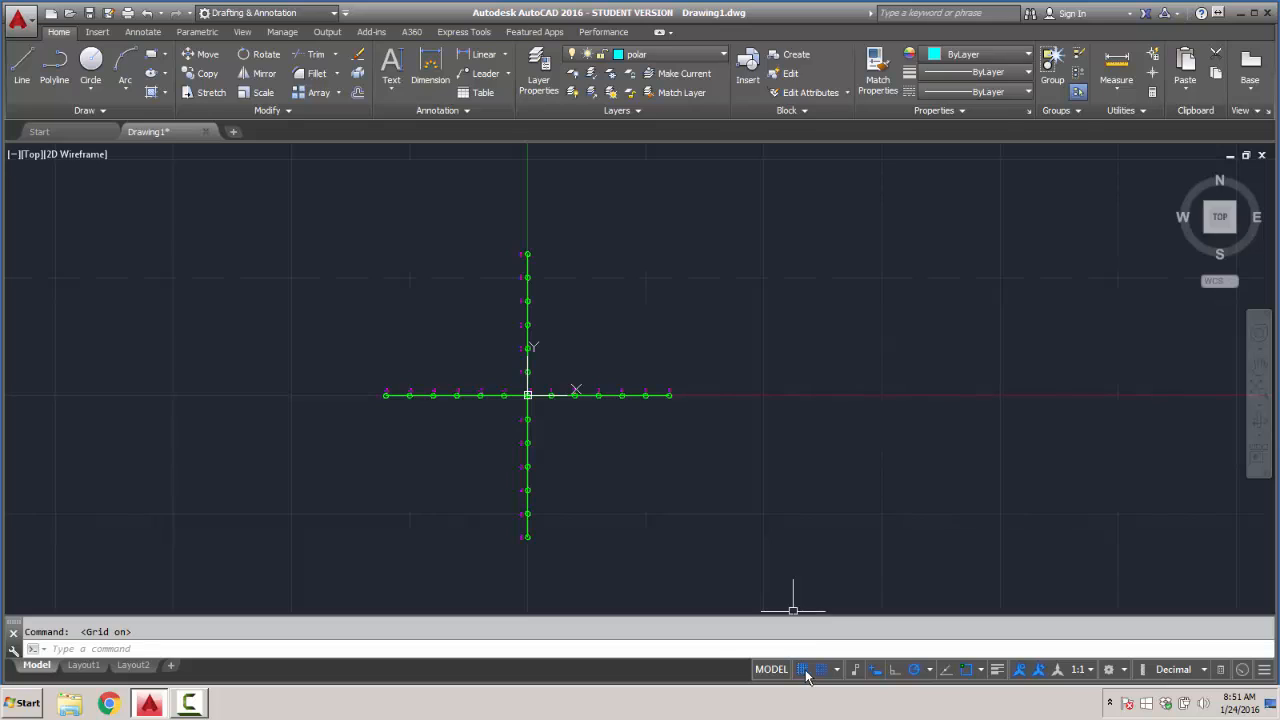
{"action": "left_click", "coordinate": [810, 673]}
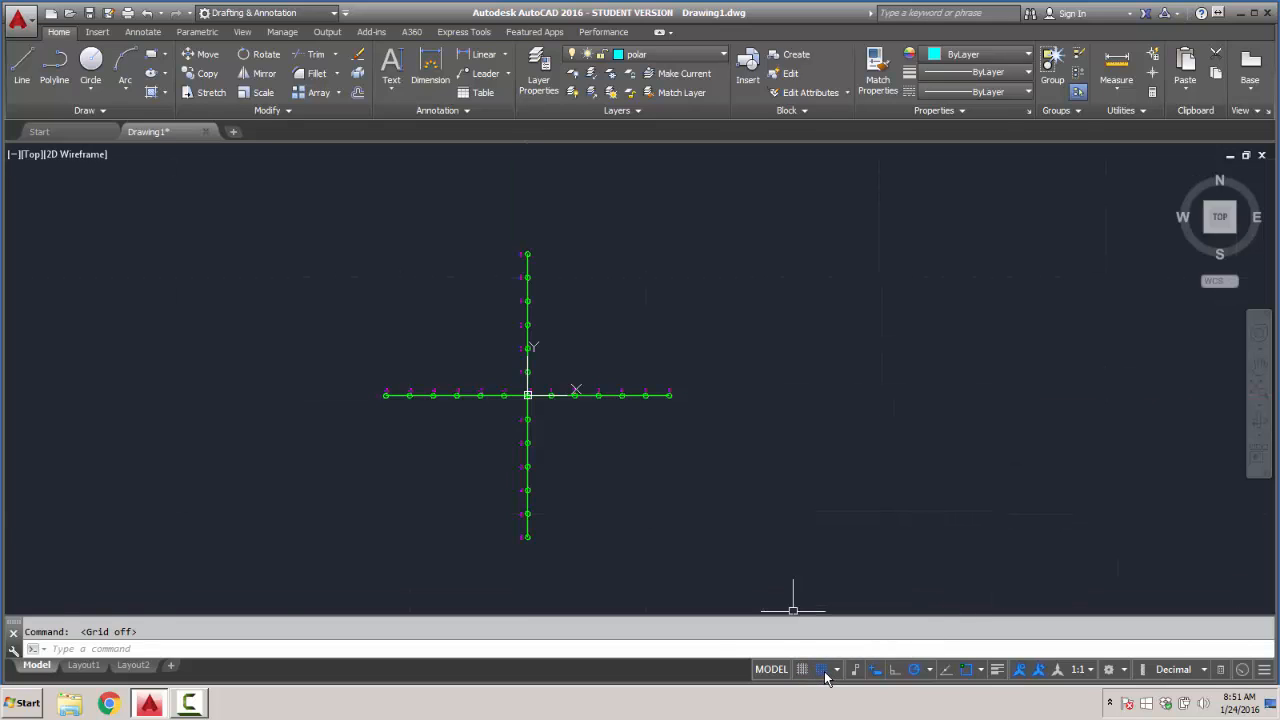
{"action": "left_click", "coordinate": [823, 673]}
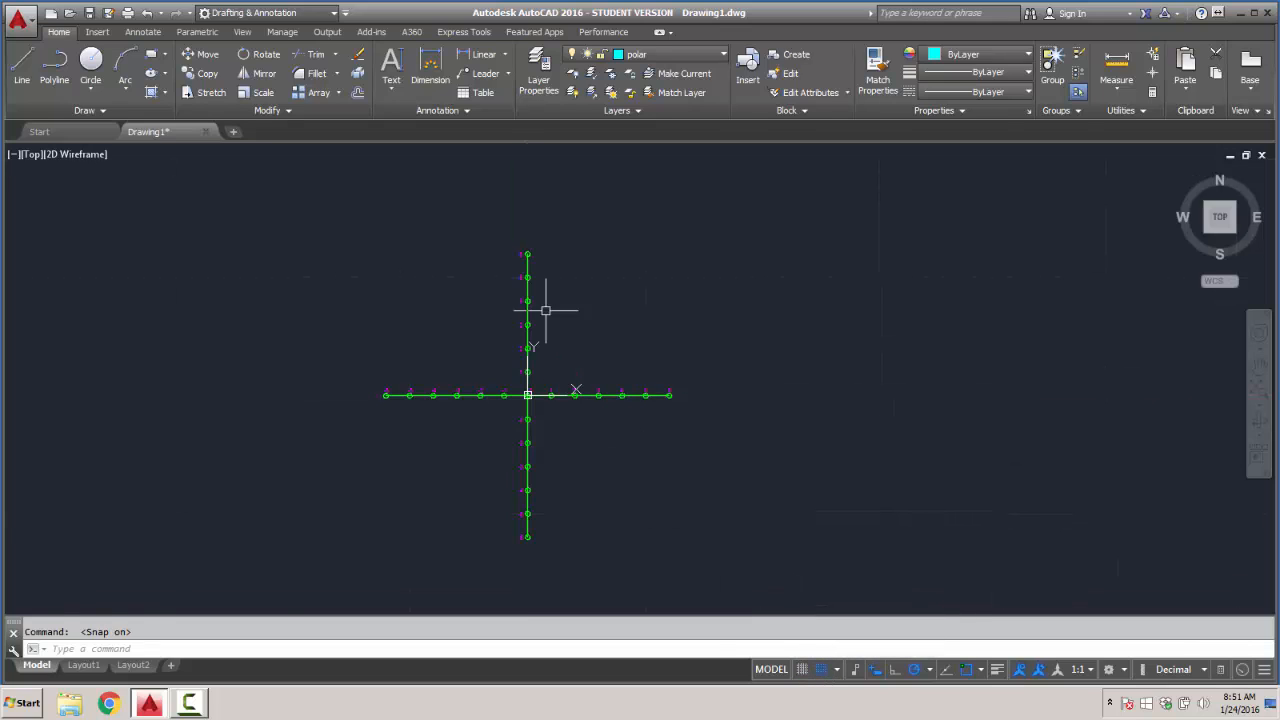
- Start the Line command and switch snap mode off, on and off again before picking a first point
{"action": "left_click", "coordinate": [20, 66]}
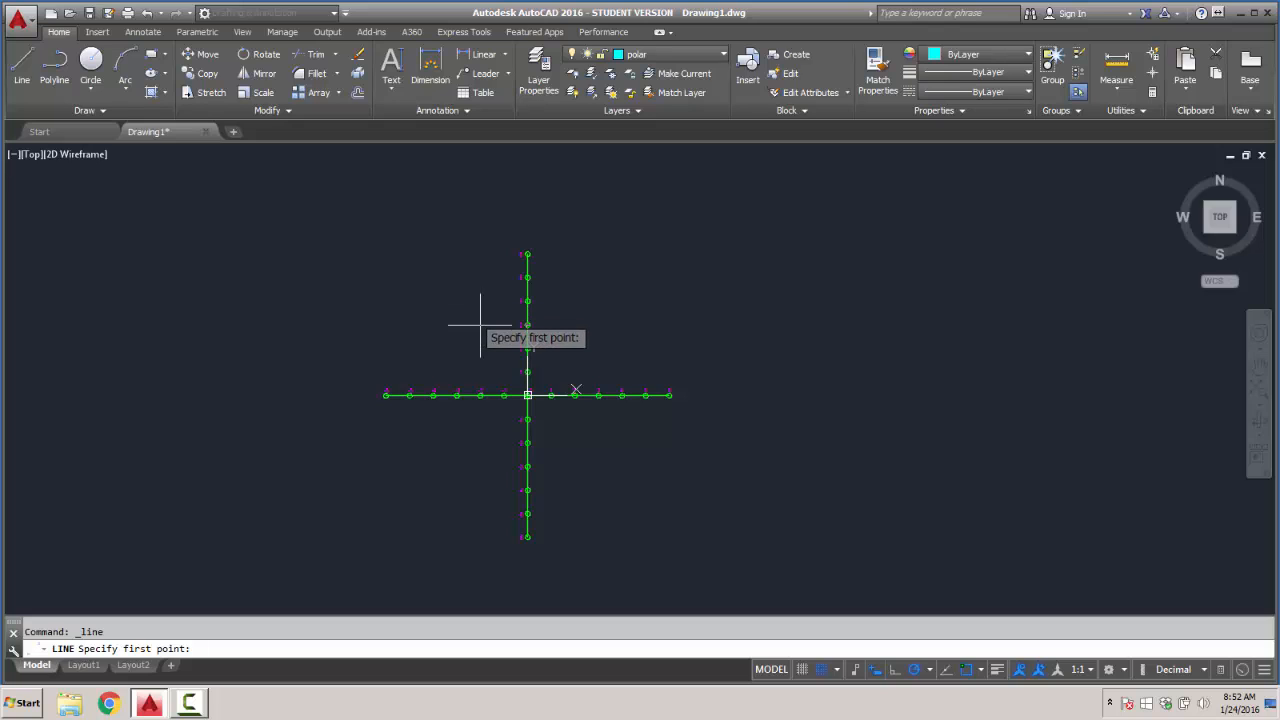
{"action": "left_click", "coordinate": [824, 672]}
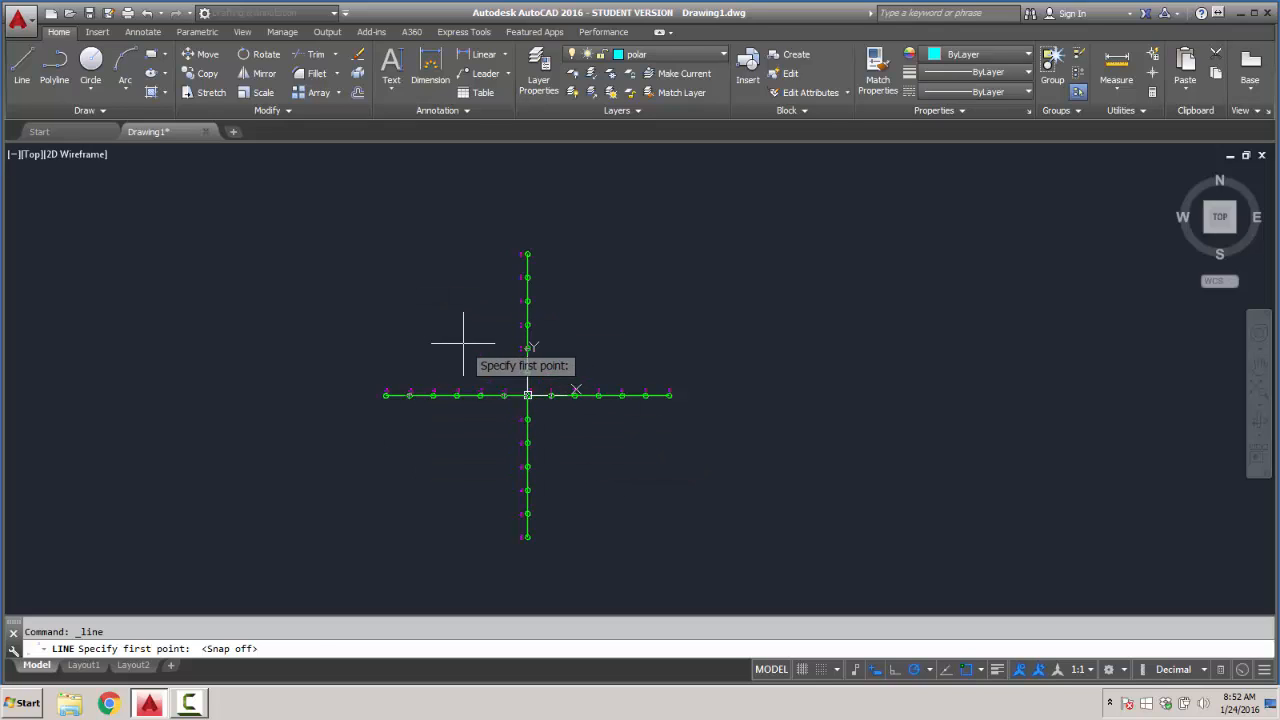
{"action": "key", "text": "F9"}
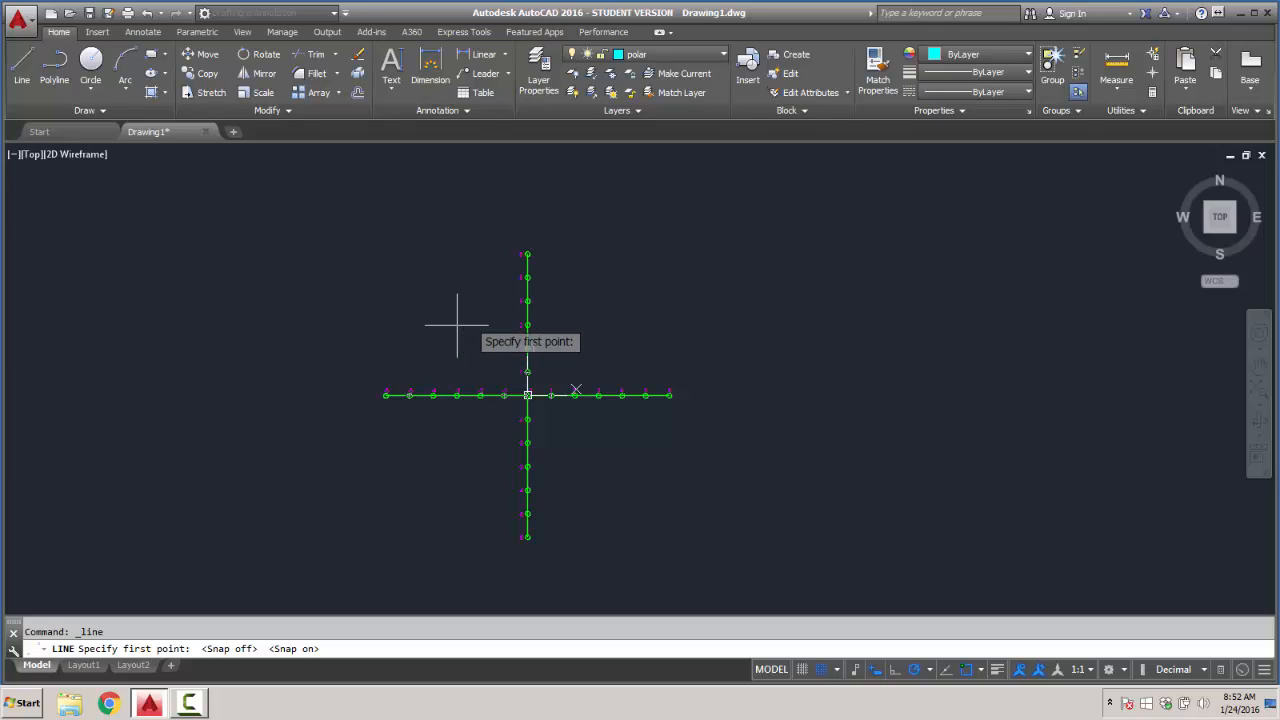
{"action": "key", "text": "F9"}
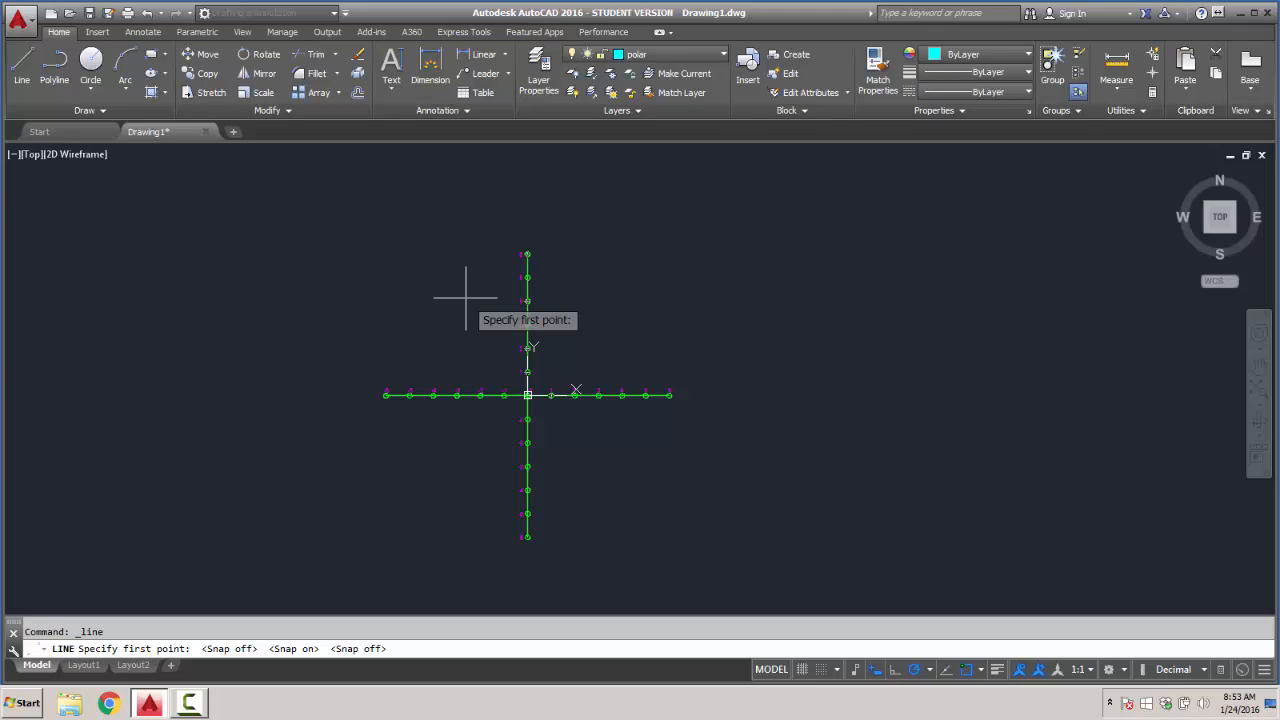
- Turn off object snap and switch snap mode back on within the running Line command
{"action": "left_click", "coordinate": [981, 671]}
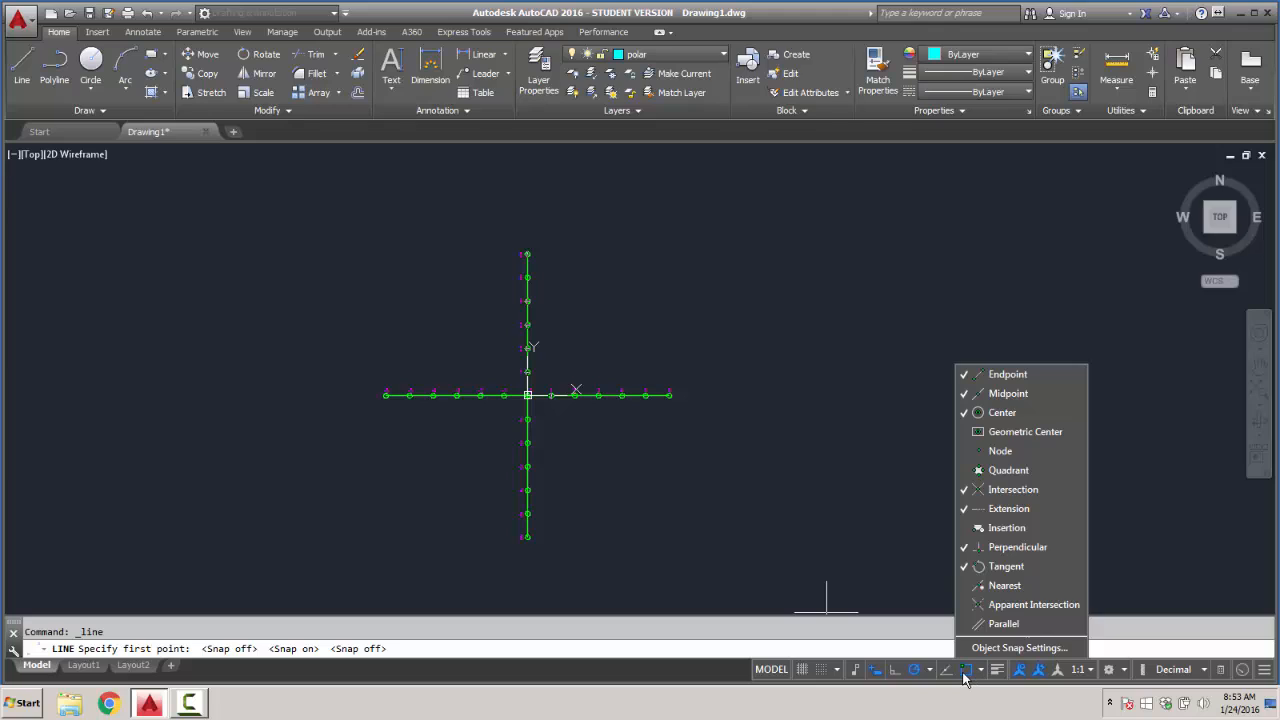
{"action": "left_click", "coordinate": [966, 672]}
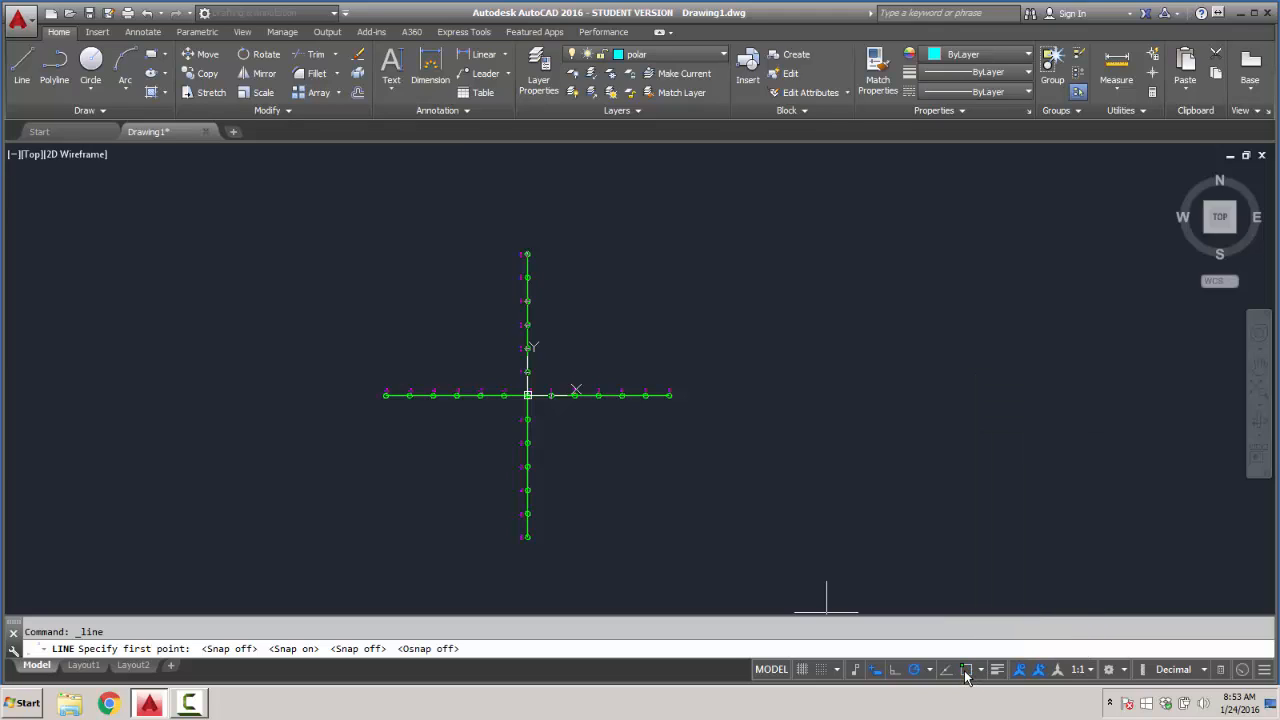
{"action": "left_click", "coordinate": [822, 670]}
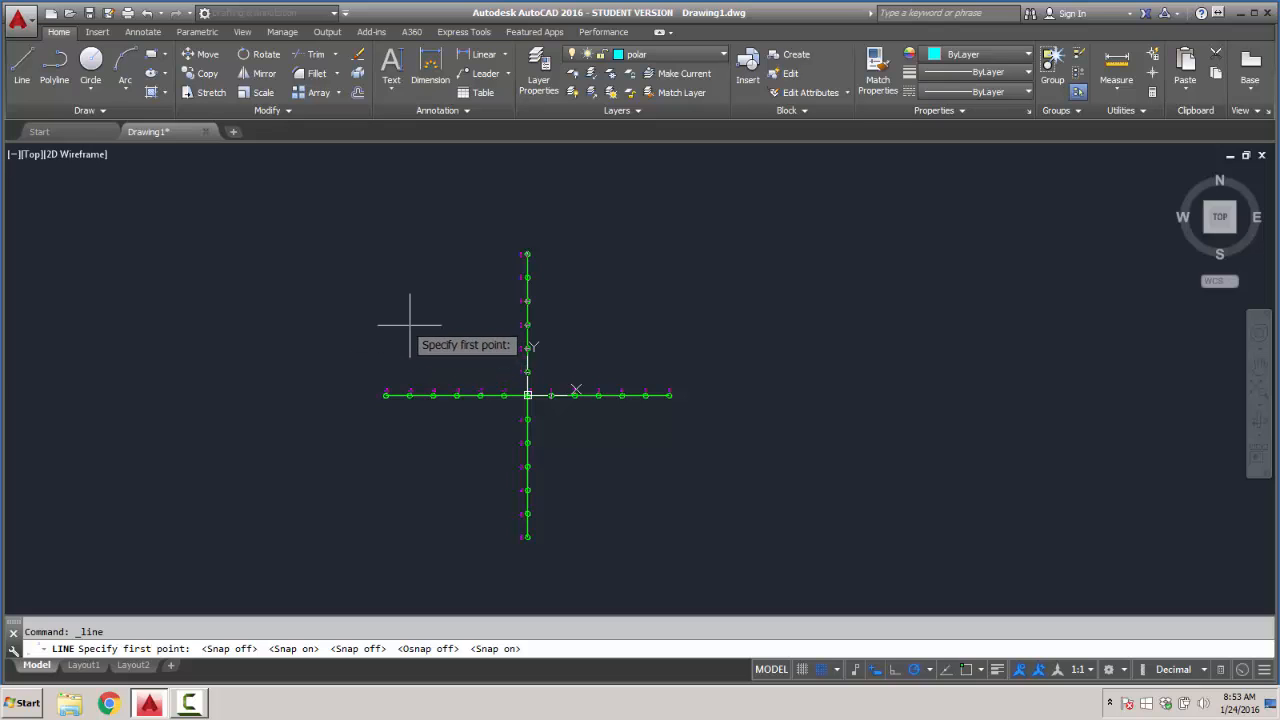
- Open the Windows Start menu
{"action": "scroll", "coordinate": [505, 335], "scroll_direction": "up", "scroll_amount": 4}
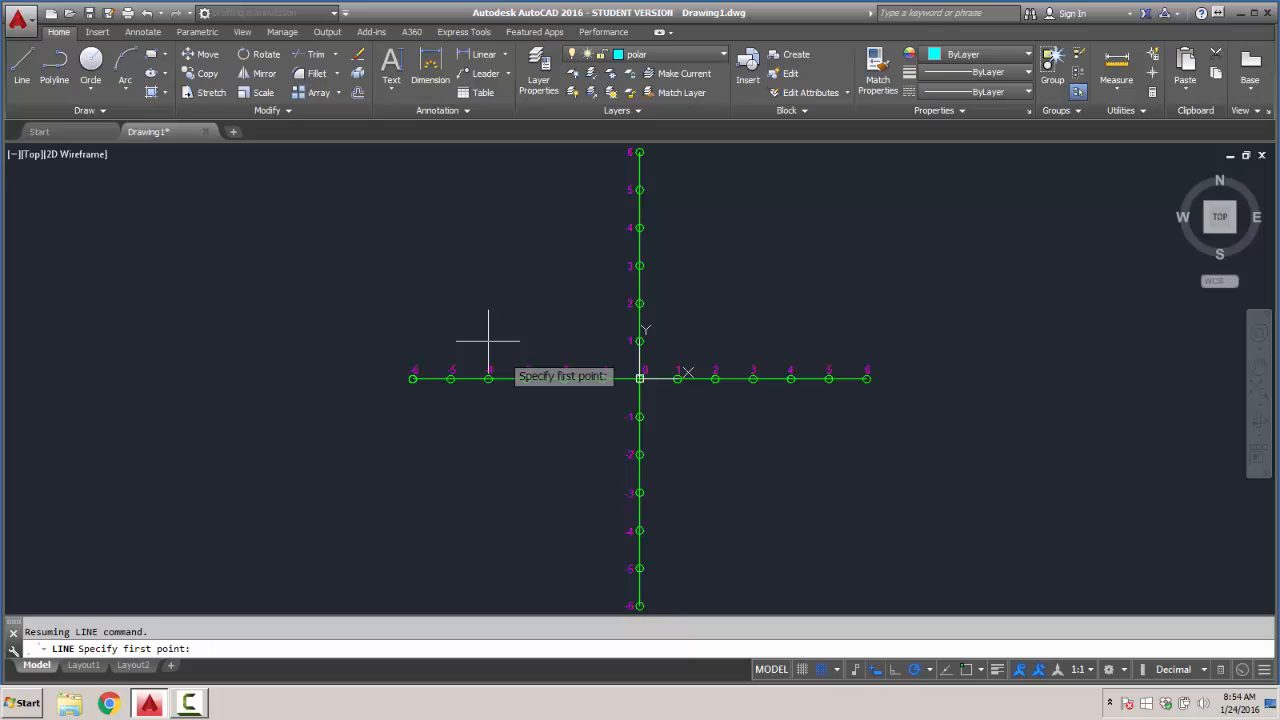
{"action": "left_click", "coordinate": [26, 703]}
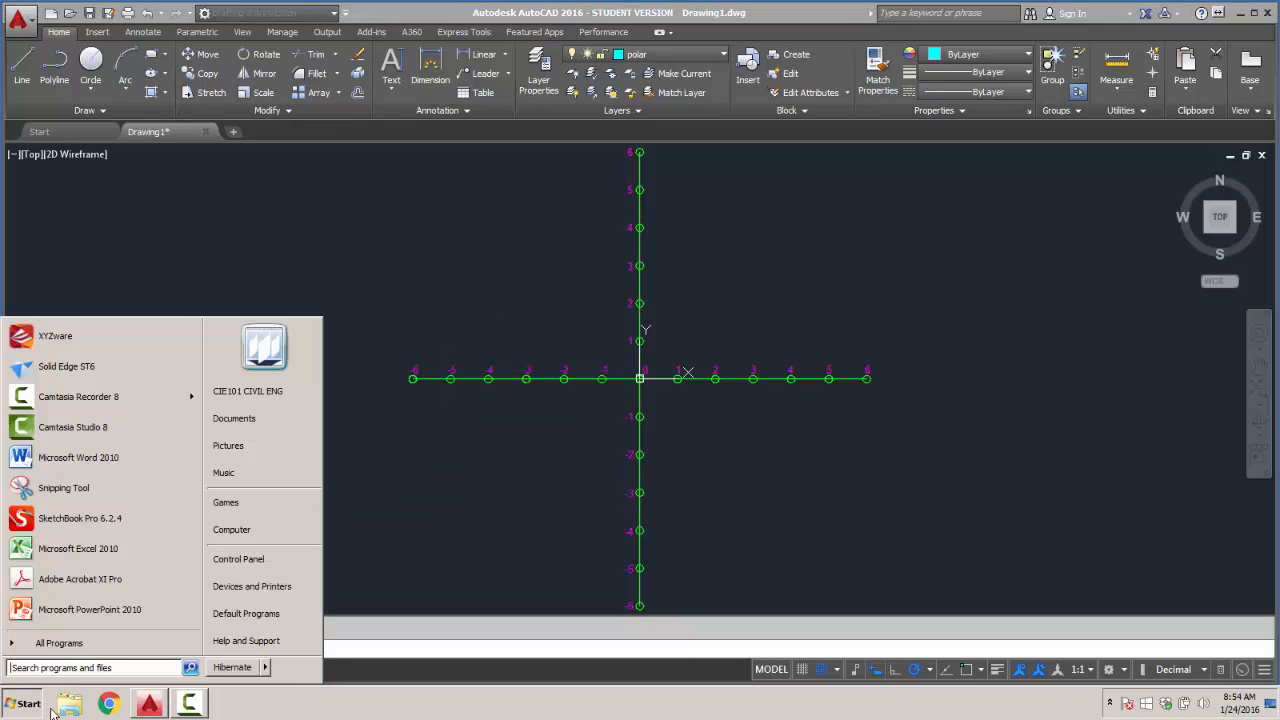